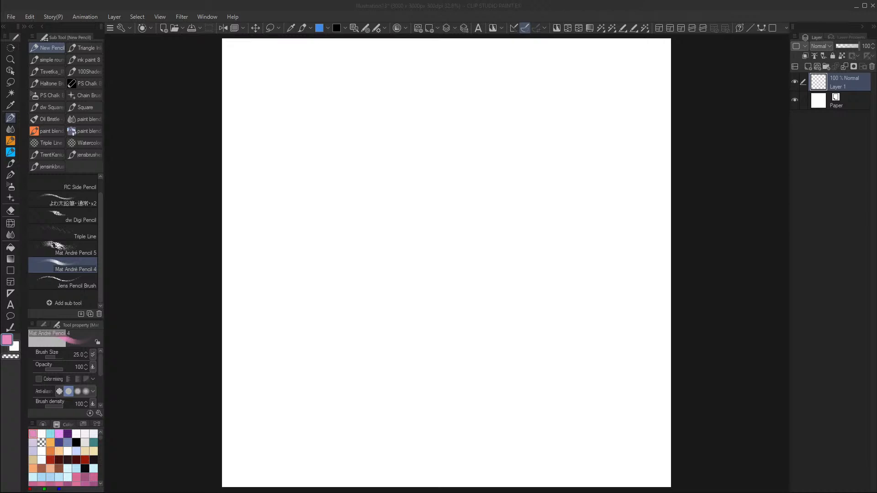
# Set the pencil's drawing colour to teal green
pyautogui.click(94, 442)
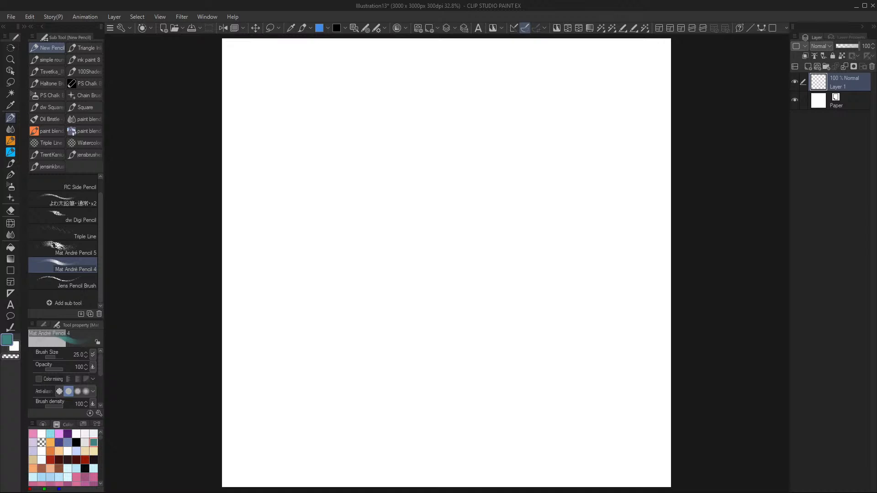
pyautogui.click(583, 290)
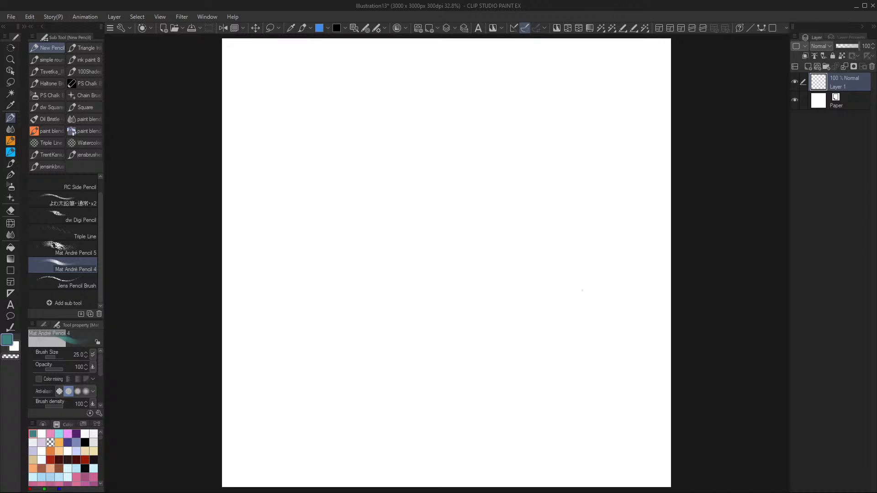
pyautogui.moveTo(581, 304); pyautogui.dragTo(501, 327)
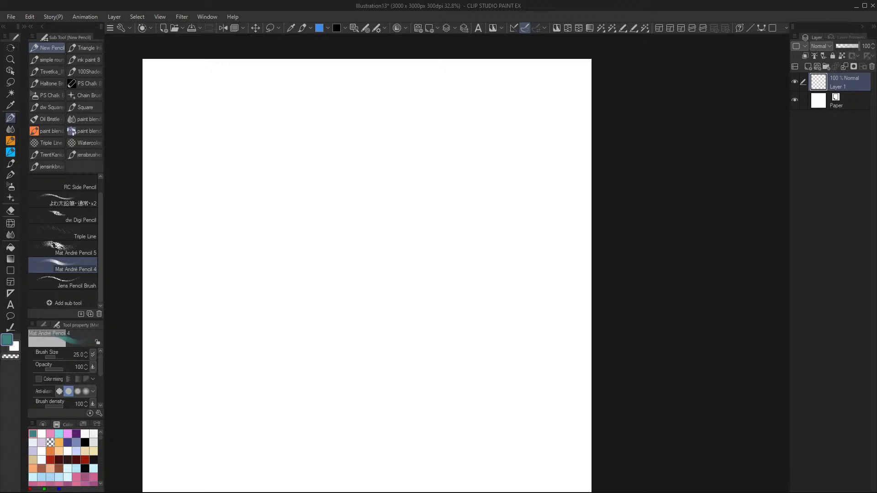
pyautogui.moveTo(364, 232)
pyautogui.mouseDown()
pyautogui.moveTo(371, 259)
pyautogui.moveTo(337, 303)
pyautogui.moveTo(387, 273)
pyautogui.moveTo(402, 307)
pyautogui.moveTo(457, 284)
pyautogui.moveTo(367, 364)
pyautogui.moveTo(386, 375)
pyautogui.moveTo(427, 255)
pyautogui.moveTo(457, 283)
pyautogui.moveTo(475, 274)
pyautogui.mouseUp()
pyautogui.hotkey('ctrl', 'z')
pyautogui.moveTo(398, 256)
pyautogui.mouseDown()
pyautogui.moveTo(387, 309)
pyautogui.moveTo(423, 282)
pyautogui.moveTo(448, 312)
pyautogui.moveTo(464, 296)
pyautogui.moveTo(527, 306)
pyautogui.moveTo(479, 338)
pyautogui.moveTo(495, 332)
pyautogui.moveTo(507, 358)
pyautogui.moveTo(505, 349)
pyautogui.moveTo(496, 402)
pyautogui.moveTo(398, 412)
pyautogui.moveTo(403, 345)
pyautogui.moveTo(395, 382)
pyautogui.mouseUp()
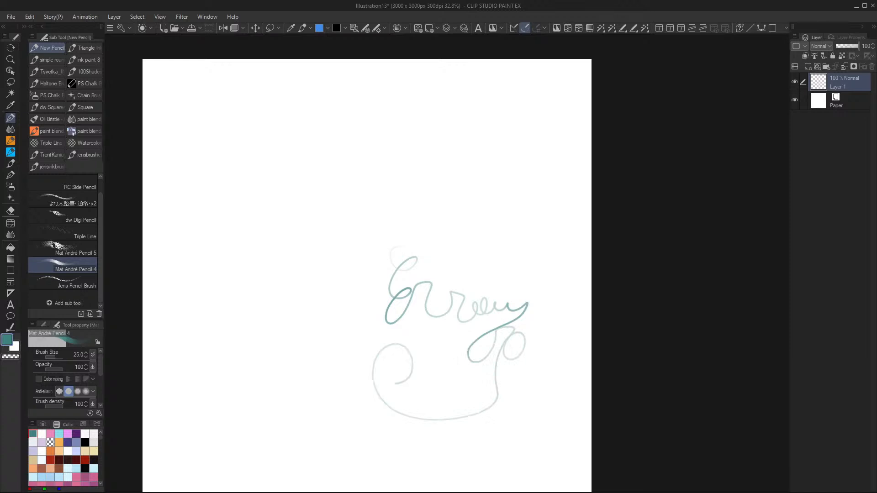
pyautogui.hotkey('ctrl', 'z')
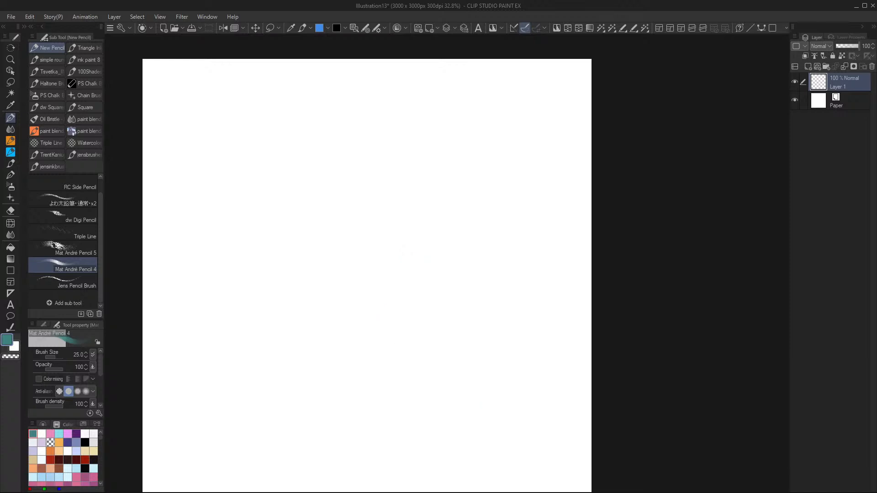
# Sketch a small oval head with a pointed crown high on the canvas and faint proportion marks below it
pyautogui.moveTo(302, 366)
pyautogui.mouseDown()
pyautogui.moveTo(395, 429)
pyautogui.moveTo(399, 448)
pyautogui.mouseUp()
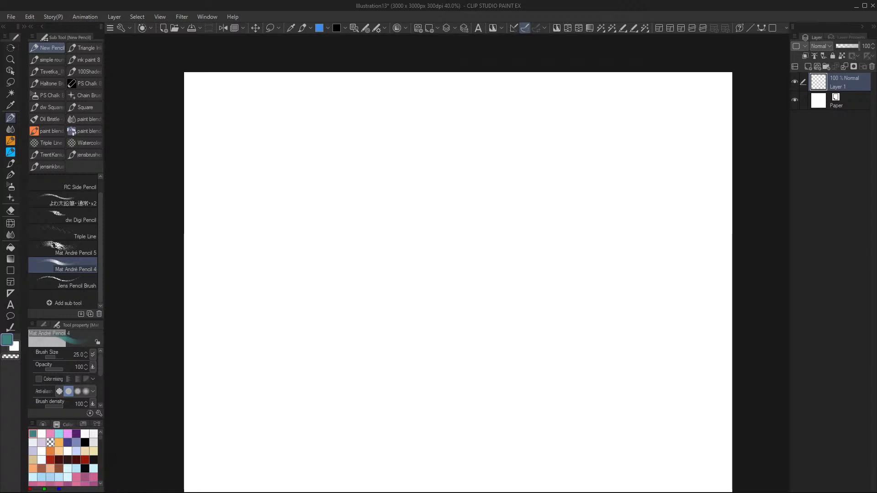
pyautogui.moveTo(380, 300); pyautogui.dragTo(323, 280)
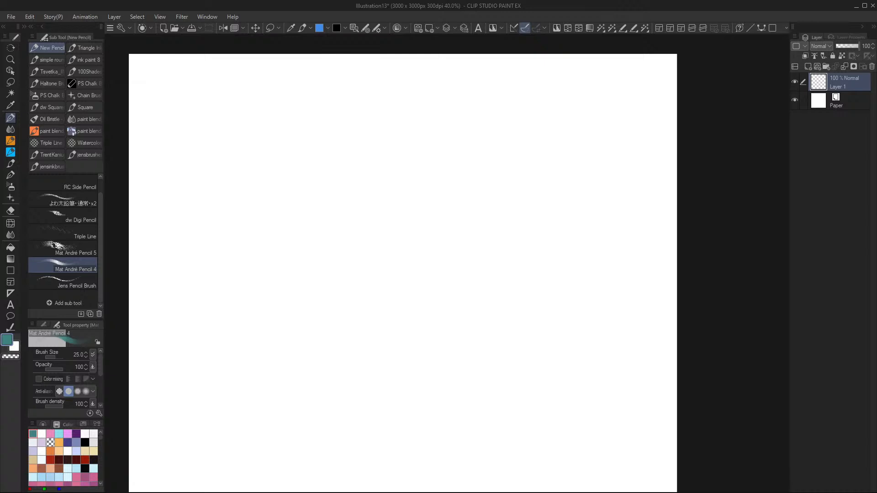
pyautogui.press('ctrl')
pyautogui.moveTo(279, 143); pyautogui.dragTo(298, 143)
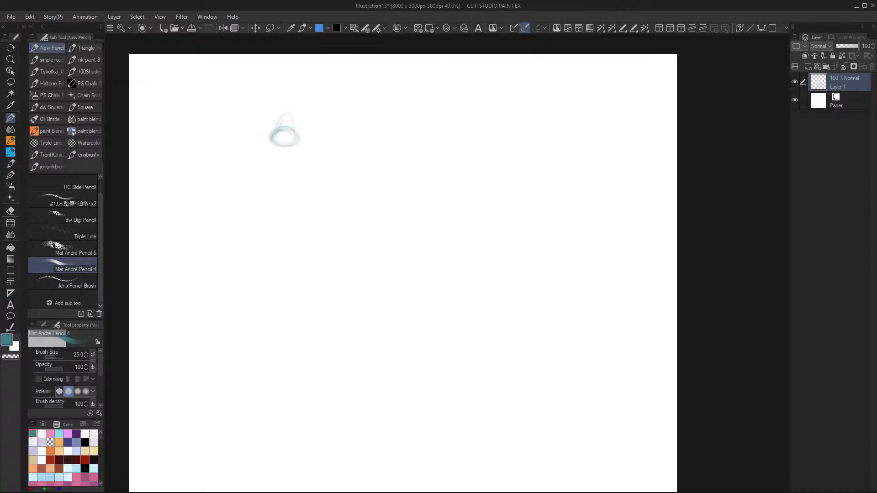
pyautogui.moveTo(280, 126); pyautogui.dragTo(270, 140)
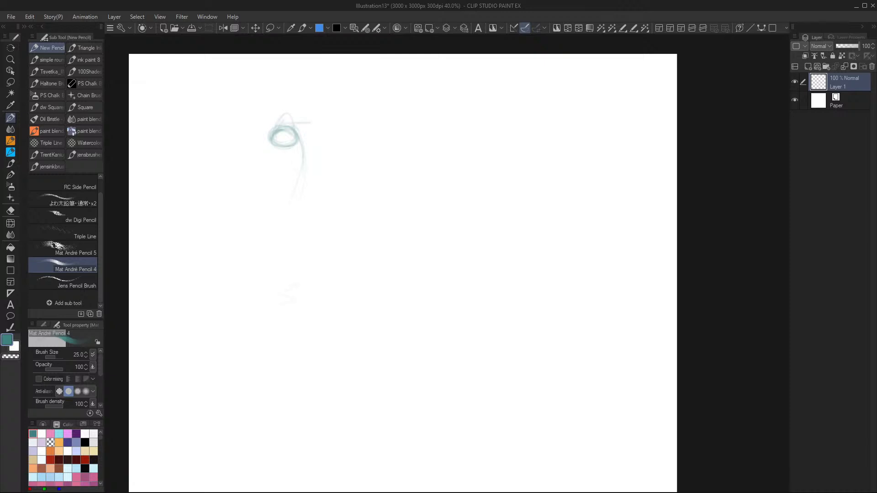
pyautogui.moveTo(278, 352); pyautogui.dragTo(296, 353)
pyautogui.scroll(-1, 312, 316)
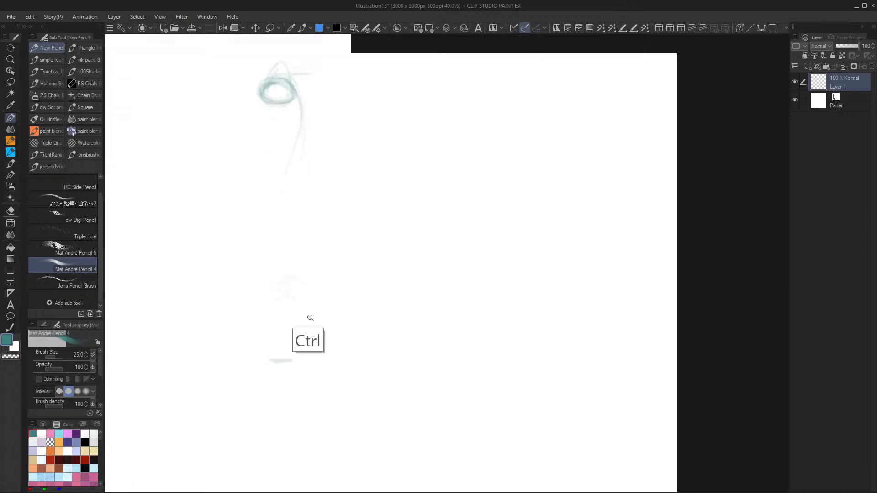
pyautogui.scroll(-2, 313, 316)
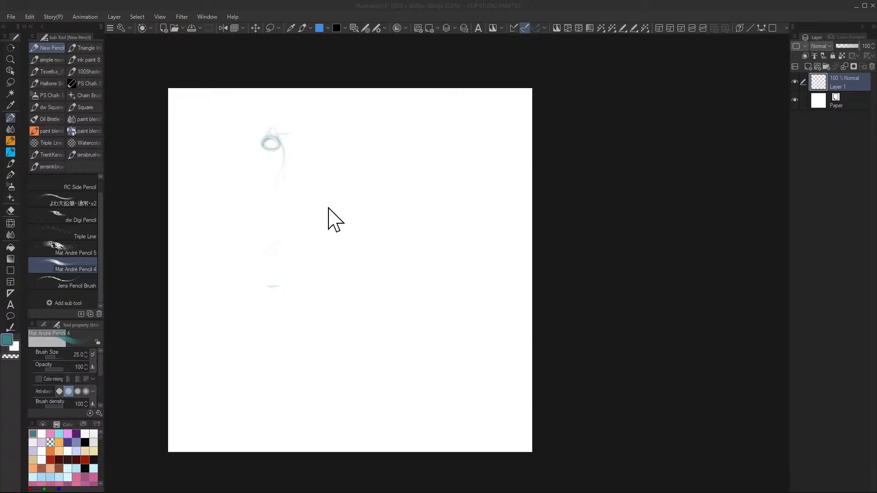
# Sketch the long, gently curved neck down from the head, extending its front line toward the foot level
pyautogui.click(282, 165)
pyautogui.moveTo(283, 150); pyautogui.dragTo(280, 169)
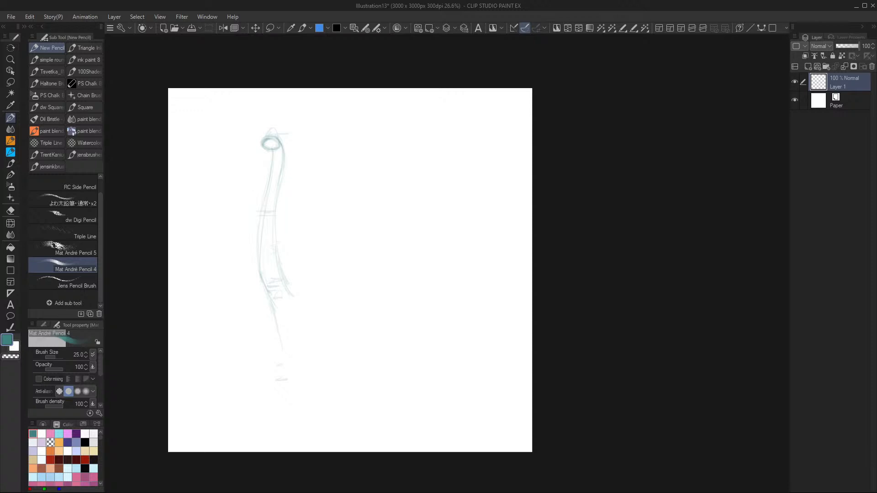
pyautogui.moveTo(283, 354); pyautogui.dragTo(282, 369)
# Draw the body as a tilted oval at the base of the neck
pyautogui.moveTo(290, 288); pyautogui.dragTo(349, 310)
pyautogui.moveTo(292, 285)
pyautogui.mouseDown()
pyautogui.moveTo(343, 340)
pyautogui.moveTo(350, 304)
pyautogui.moveTo(328, 296)
pyautogui.moveTo(297, 338)
pyautogui.mouseUp()
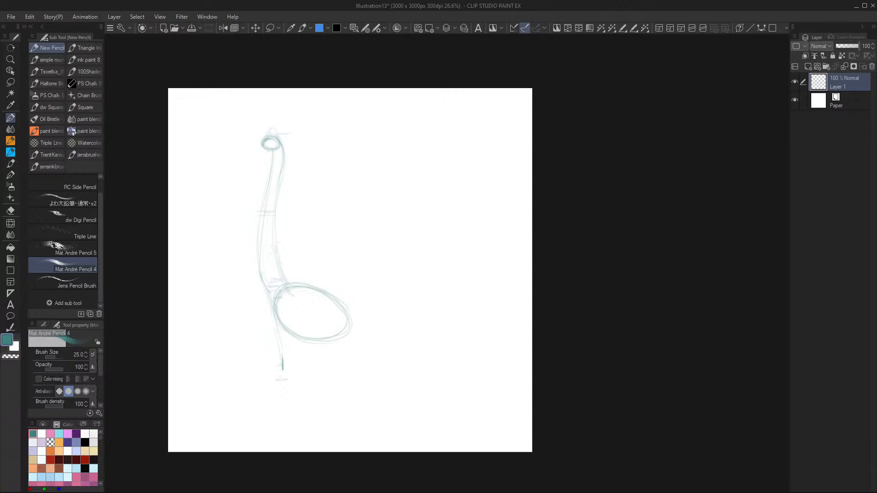
pyautogui.moveTo(311, 340)
pyautogui.mouseDown()
pyautogui.moveTo(329, 337)
pyautogui.moveTo(325, 293)
pyautogui.mouseUp()
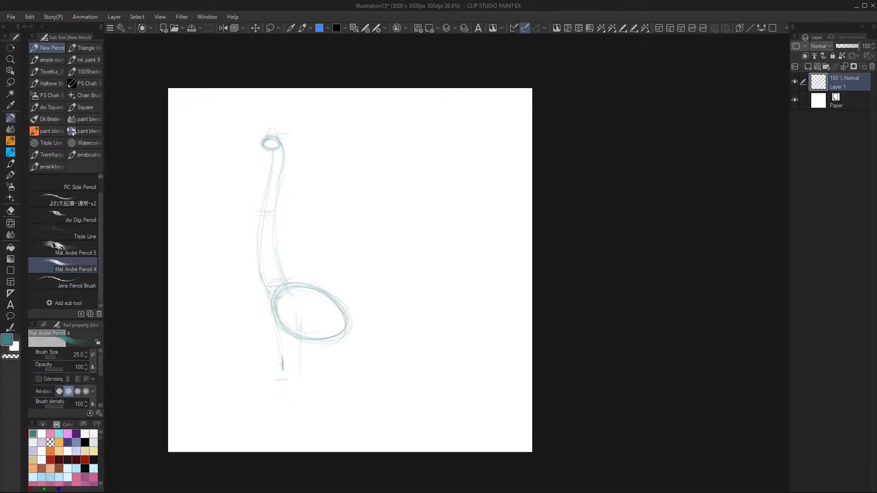
# Sketch a tapering front leg and a hind leg beneath the body oval, both ending on the same ground level
pyautogui.moveTo(297, 322)
pyautogui.mouseDown()
pyautogui.moveTo(298, 370)
pyautogui.moveTo(284, 377)
pyautogui.mouseUp()
pyautogui.moveTo(296, 325); pyautogui.dragTo(292, 378)
pyautogui.moveTo(280, 340)
pyautogui.mouseDown()
pyautogui.moveTo(280, 367)
pyautogui.moveTo(295, 380)
pyautogui.mouseUp()
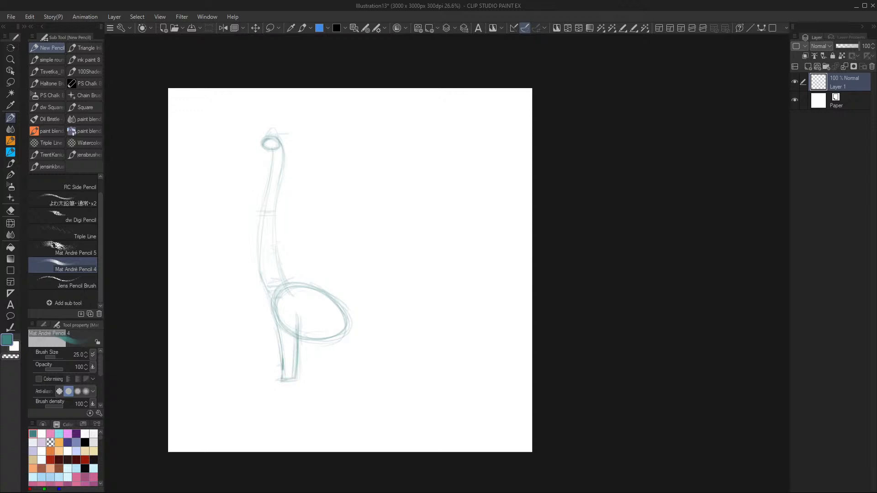
pyautogui.moveTo(328, 325); pyautogui.dragTo(336, 351)
pyautogui.moveTo(352, 322); pyautogui.dragTo(342, 381)
pyautogui.moveTo(352, 345)
pyautogui.mouseDown()
pyautogui.moveTo(350, 379)
pyautogui.moveTo(349, 362)
pyautogui.moveTo(337, 377)
pyautogui.mouseUp()
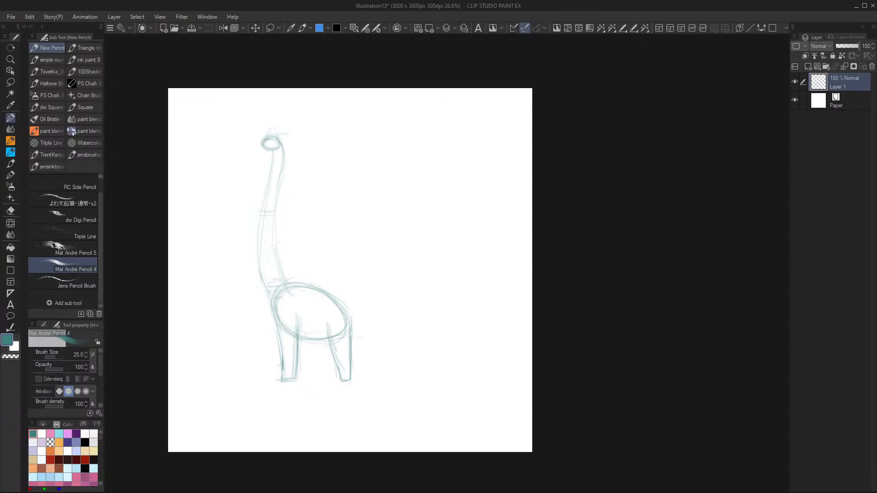
# Draw the long tail tapering away from the rear of the body with upper and lower contour lines
pyautogui.moveTo(346, 307); pyautogui.dragTo(456, 349)
pyautogui.moveTo(355, 337); pyautogui.dragTo(481, 358)
pyautogui.moveTo(366, 335); pyautogui.dragTo(390, 342)
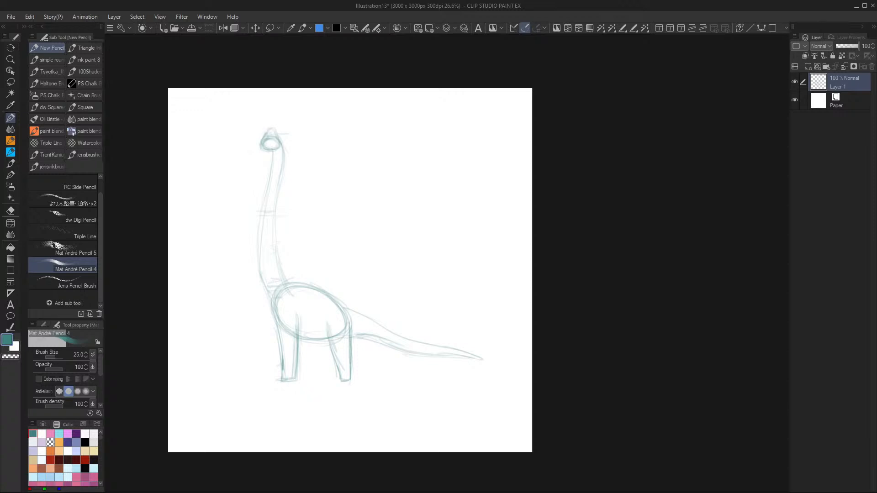
# Reinforce the contours of the head, both sides of the neck, and the hind leg
pyautogui.moveTo(285, 146); pyautogui.dragTo(288, 159)
pyautogui.moveTo(263, 202); pyautogui.dragTo(259, 225)
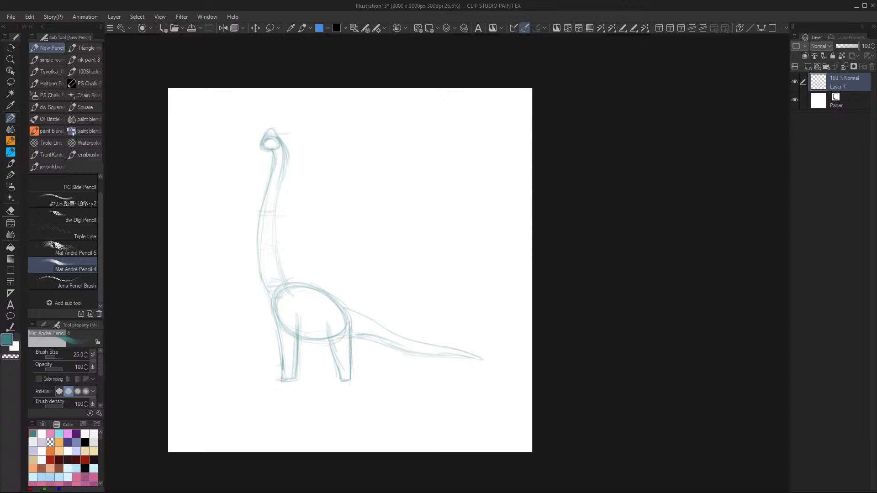
pyautogui.moveTo(282, 182); pyautogui.dragTo(276, 234)
pyautogui.moveTo(348, 338); pyautogui.dragTo(346, 372)
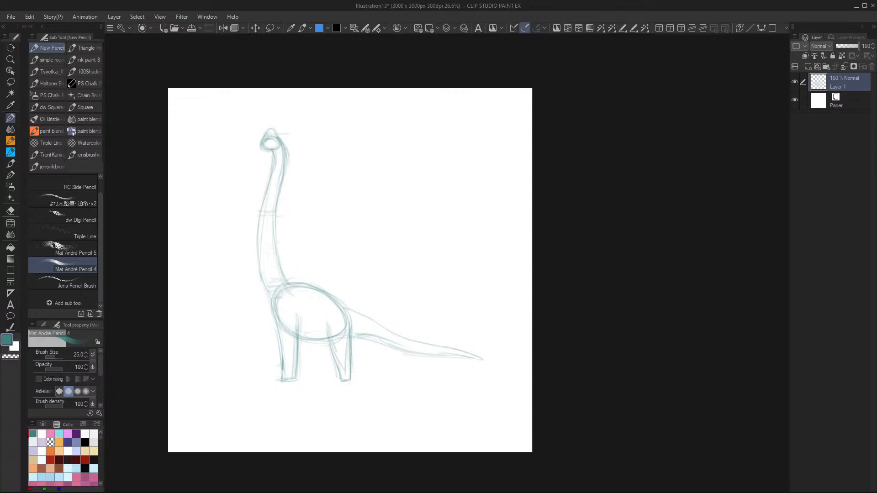
# Strengthen the body, neck and tail outlines, and add shoulder and hip ovals and a faint ground line
pyautogui.moveTo(307, 341); pyautogui.dragTo(372, 337)
pyautogui.moveTo(419, 354); pyautogui.dragTo(456, 349)
pyautogui.moveTo(323, 296); pyautogui.dragTo(338, 304)
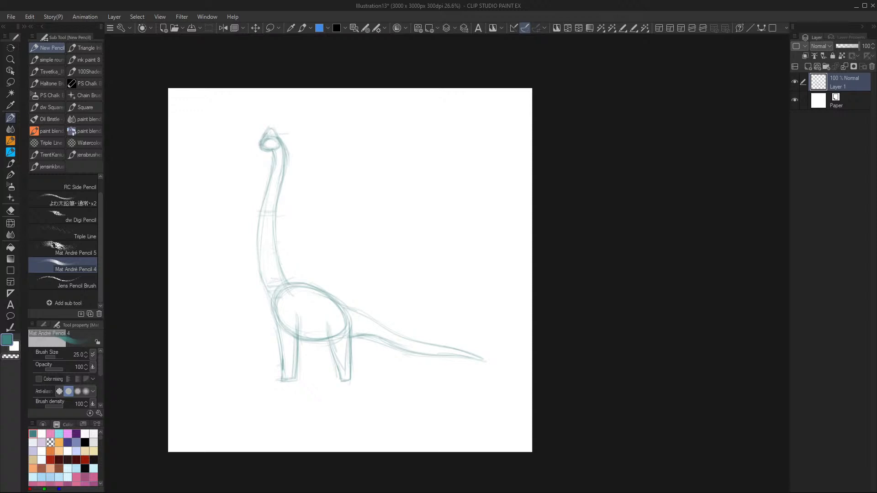
pyautogui.moveTo(270, 129); pyautogui.dragTo(285, 179)
pyautogui.moveTo(296, 351); pyautogui.dragTo(295, 373)
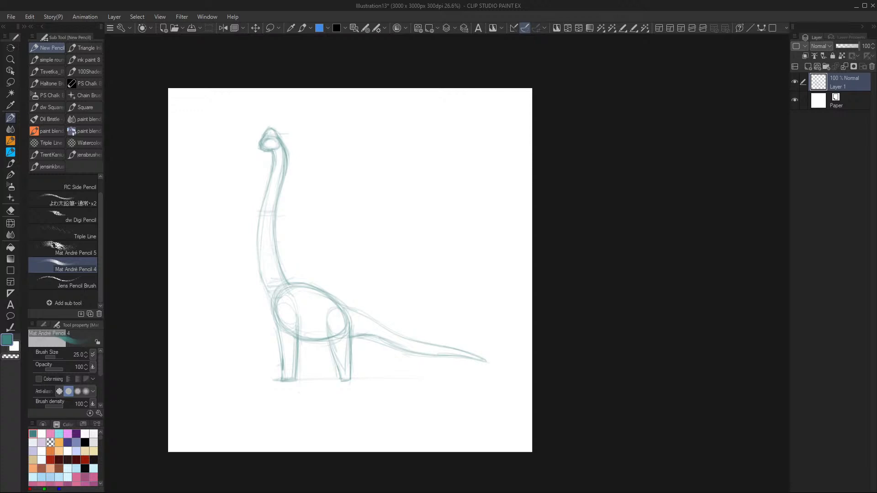
# Darken the end of the tail into a shorter point and erase the excess tip beyond it
pyautogui.moveTo(443, 346)
pyautogui.mouseDown()
pyautogui.moveTo(471, 357)
pyautogui.moveTo(410, 354)
pyautogui.moveTo(382, 328)
pyautogui.mouseUp()
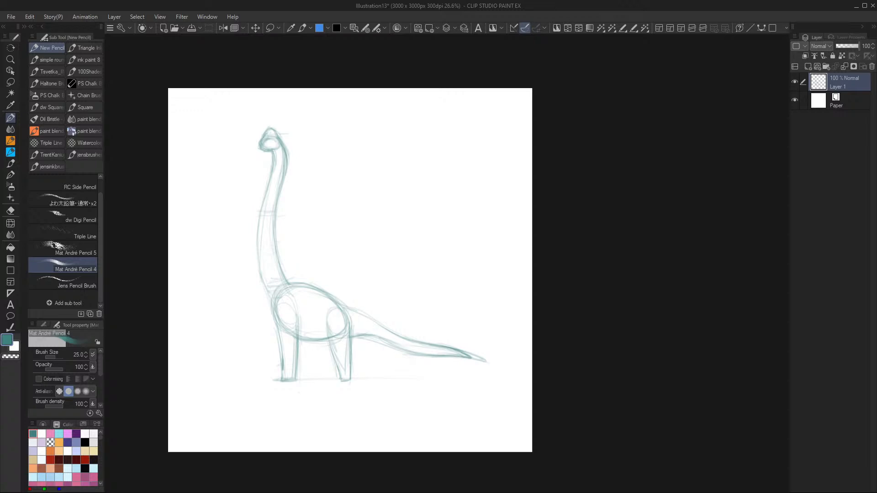
pyautogui.press('e')
pyautogui.moveTo(487, 361); pyautogui.dragTo(477, 357)
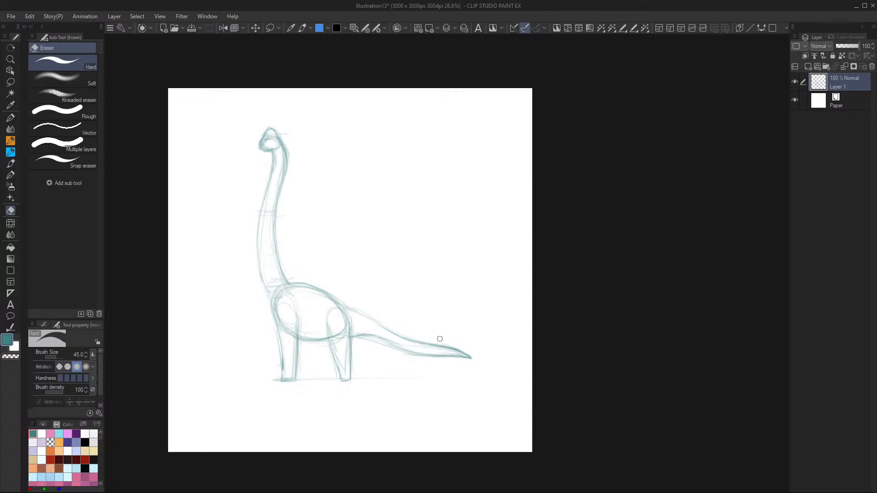
pyautogui.press('p')
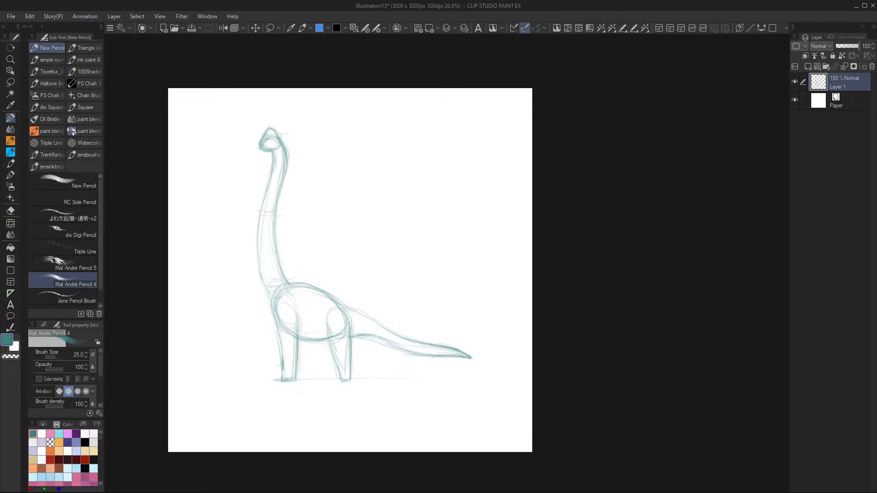
# Darken the back line of the neck and draw a filled dot for the eye inside the head
pyautogui.moveTo(274, 215)
pyautogui.mouseDown()
pyautogui.moveTo(282, 262)
pyautogui.moveTo(299, 284)
pyautogui.mouseUp()
pyautogui.moveTo(411, 226); pyautogui.dragTo(418, 205)
pyautogui.moveTo(508, 355); pyautogui.dragTo(464, 340)
pyautogui.moveTo(385, 201); pyautogui.dragTo(431, 335)
pyautogui.moveTo(396, 226); pyautogui.dragTo(409, 225)
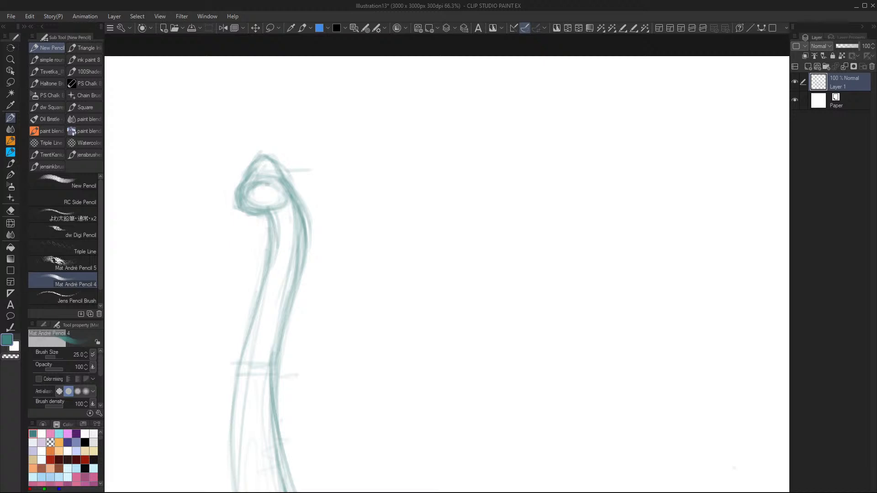
pyautogui.moveTo(264, 184)
pyautogui.mouseDown()
pyautogui.moveTo(255, 165)
pyautogui.moveTo(276, 160)
pyautogui.moveTo(305, 198)
pyautogui.moveTo(308, 234)
pyautogui.mouseUp()
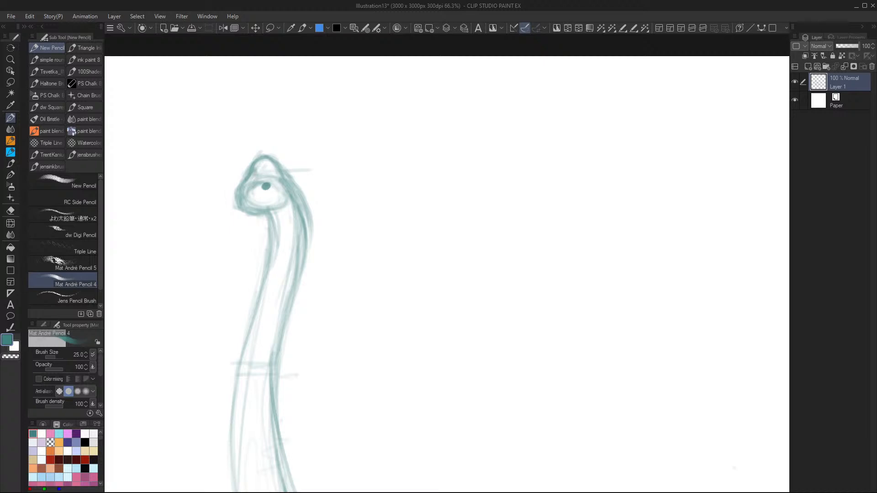
# Reduce the brush size to 9 and draw the blunt snout and the mouth line on the head
pyautogui.press('[')
pyautogui.press('[')
pyautogui.press('[')
pyautogui.press('[')
pyautogui.press('[')
pyautogui.press('[')
pyautogui.moveTo(243, 183); pyautogui.dragTo(237, 190)
pyautogui.moveTo(270, 203); pyautogui.dragTo(280, 200)
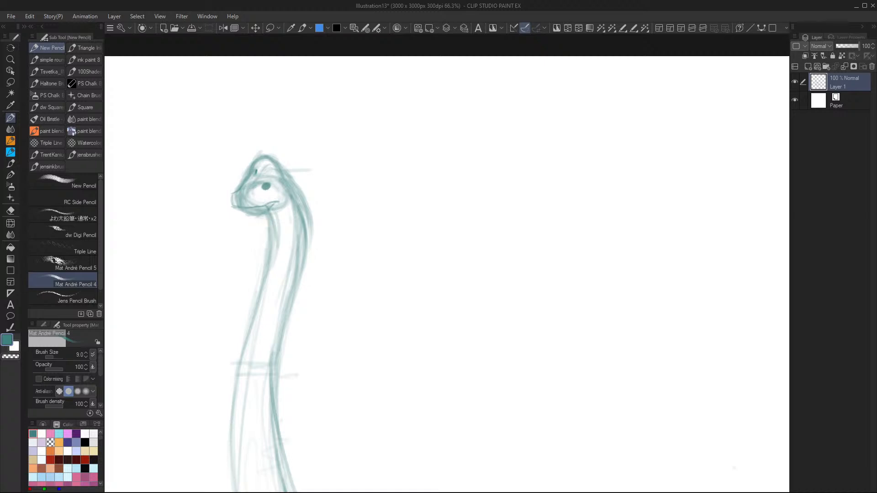
# Draw the lower jaw beneath the mouth and join it to the throat line
pyautogui.moveTo(245, 218); pyautogui.dragTo(264, 209)
pyautogui.moveTo(288, 201); pyautogui.dragTo(269, 218)
pyautogui.moveTo(272, 226); pyautogui.dragTo(269, 267)
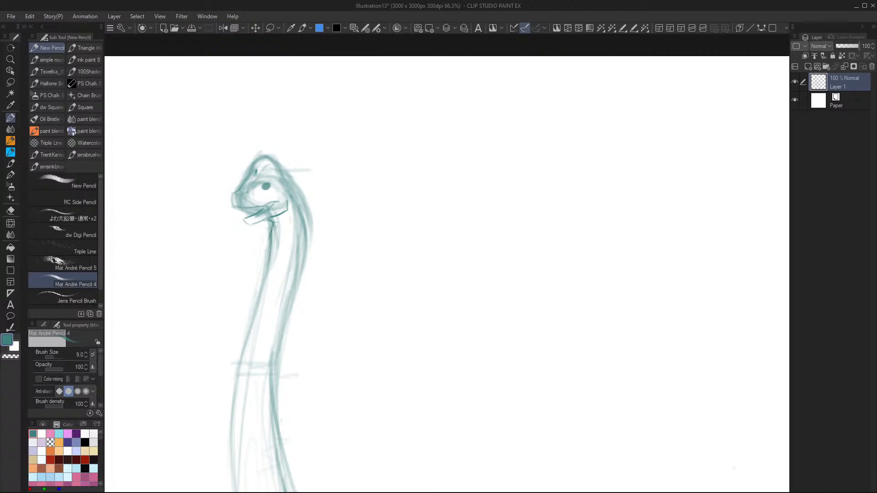
# Darken the back of the head and upper neck with a larger brush, finishing at brush size 12.5
pyautogui.moveTo(275, 163); pyautogui.dragTo(283, 175)
pyautogui.press(']')
pyautogui.press(']')
pyautogui.press(']')
pyautogui.press(']')
pyautogui.press(']')
pyautogui.moveTo(312, 222); pyautogui.dragTo(299, 220)
pyautogui.moveTo(316, 204)
pyautogui.mouseDown()
pyautogui.moveTo(298, 164)
pyautogui.moveTo(286, 165)
pyautogui.moveTo(294, 197)
pyautogui.moveTo(286, 224)
pyautogui.mouseUp()
pyautogui.press('[')
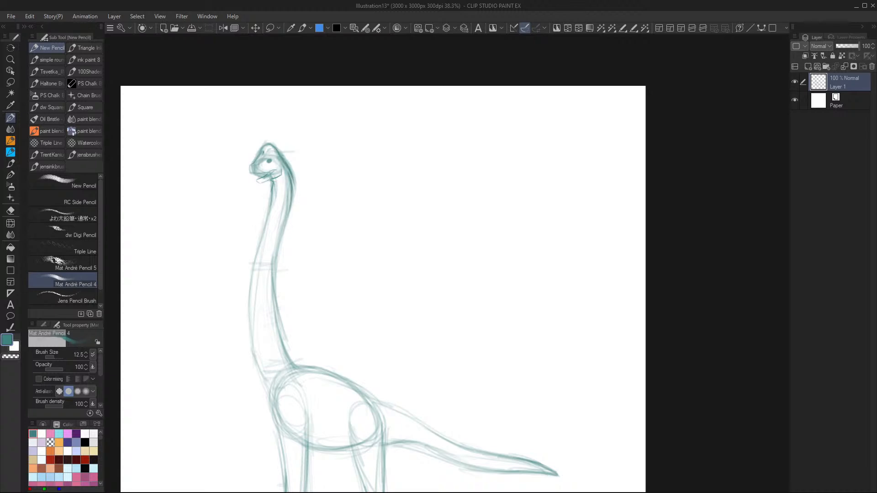
# Erase the construction lines inside the neck with the Hard eraser
pyautogui.press('e')
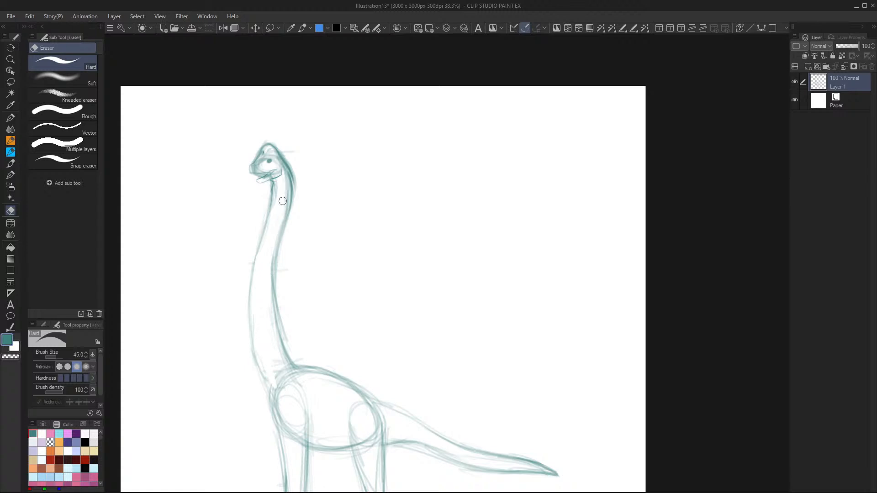
pyautogui.moveTo(276, 187); pyautogui.dragTo(278, 203)
pyautogui.moveTo(341, 338); pyautogui.dragTo(360, 280)
pyautogui.scroll(3, 362, 304)
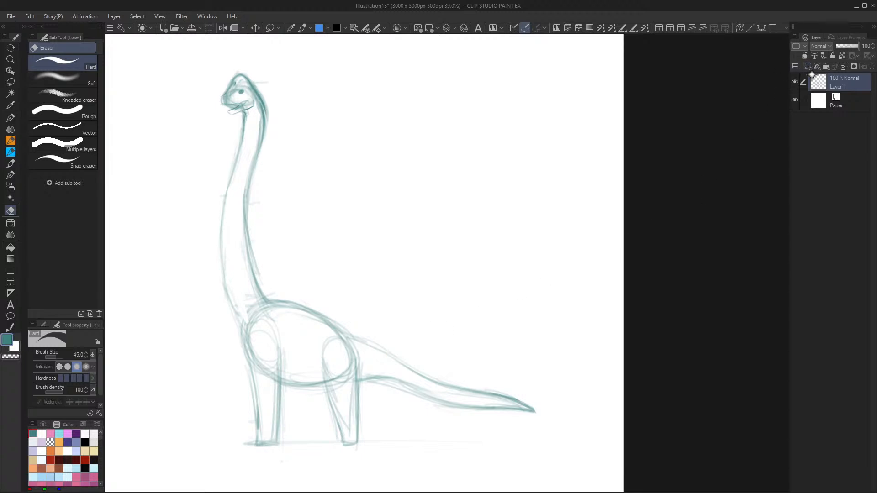
# Duplicate the sketch layer and hide the original Layer 1
pyautogui.moveTo(845, 77); pyautogui.dragTo(808, 67)
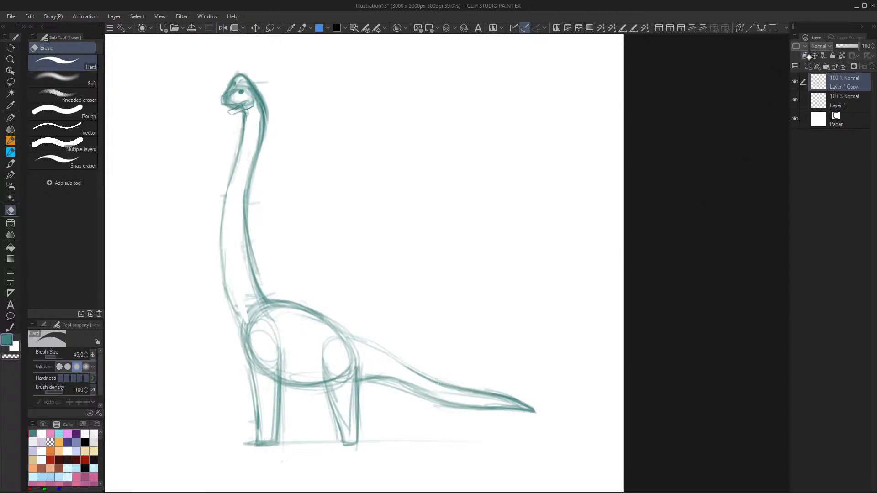
pyautogui.click(806, 57)
pyautogui.click(806, 57)
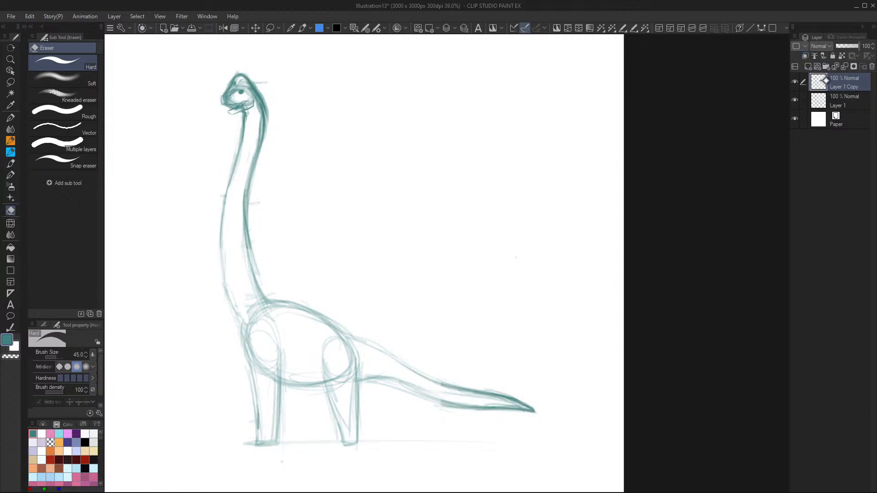
pyautogui.click(795, 100)
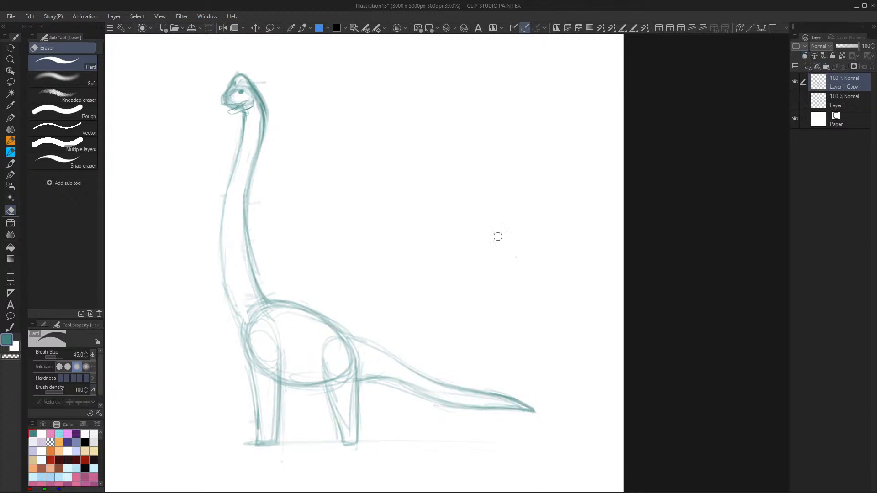
# Erase the construction lines inside the body, including the shoulder and hip ovals, on the copied layer
pyautogui.moveTo(245, 303)
pyautogui.mouseDown()
pyautogui.moveTo(254, 346)
pyautogui.moveTo(250, 313)
pyautogui.moveTo(261, 334)
pyautogui.moveTo(263, 321)
pyautogui.moveTo(255, 294)
pyautogui.moveTo(280, 335)
pyautogui.moveTo(272, 347)
pyautogui.moveTo(250, 330)
pyautogui.moveTo(284, 357)
pyautogui.moveTo(282, 350)
pyautogui.moveTo(264, 369)
pyautogui.moveTo(256, 355)
pyautogui.moveTo(267, 380)
pyautogui.moveTo(279, 344)
pyautogui.moveTo(327, 339)
pyautogui.moveTo(324, 368)
pyautogui.moveTo(327, 375)
pyautogui.moveTo(329, 344)
pyautogui.moveTo(340, 385)
pyautogui.moveTo(349, 365)
pyautogui.moveTo(335, 344)
pyautogui.moveTo(341, 338)
pyautogui.moveTo(358, 371)
pyautogui.mouseUp()
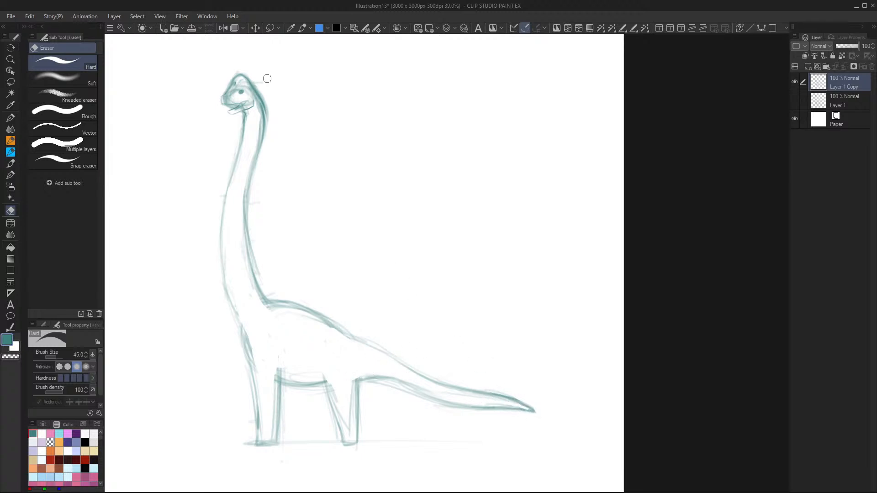
# Erase the stray marks along the neck, above the front leg and under the chin with the Hard eraser
pyautogui.moveTo(261, 82); pyautogui.dragTo(270, 84)
pyautogui.moveTo(257, 205)
pyautogui.mouseDown()
pyautogui.moveTo(258, 195)
pyautogui.moveTo(223, 200)
pyautogui.mouseUp()
pyautogui.moveTo(255, 248); pyautogui.dragTo(262, 279)
pyautogui.moveTo(279, 348); pyautogui.dragTo(274, 359)
pyautogui.moveTo(226, 107); pyautogui.dragTo(235, 106)
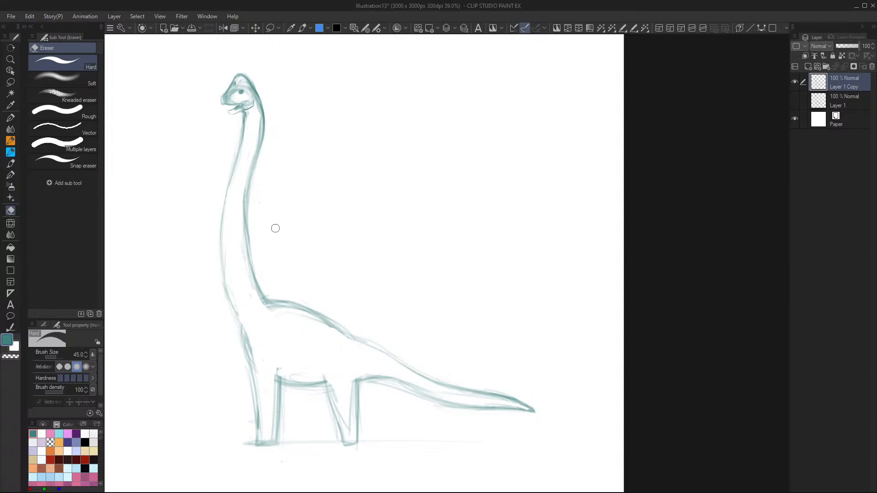
# Darken the outline of the neck, back, tail and legs with the pencil brush at size 12.5
pyautogui.press('p')
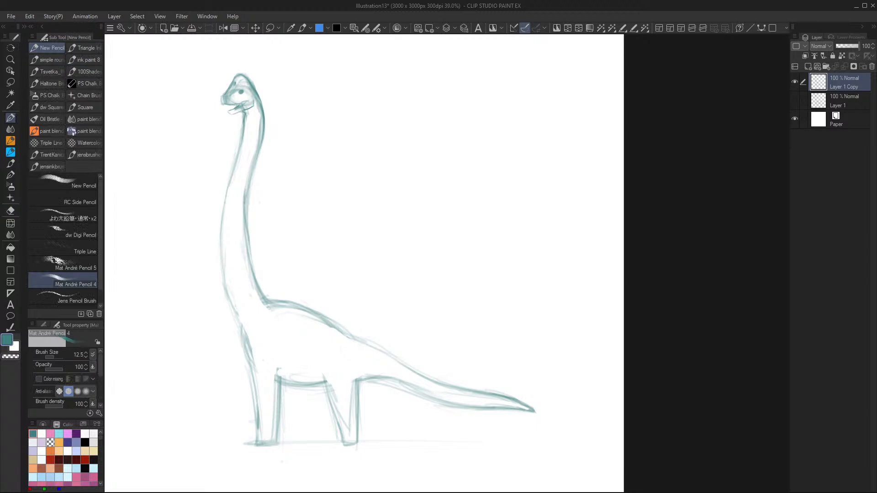
pyautogui.moveTo(262, 126); pyautogui.dragTo(250, 194)
pyautogui.moveTo(258, 154)
pyautogui.mouseDown()
pyautogui.moveTo(247, 215)
pyautogui.moveTo(258, 285)
pyautogui.moveTo(422, 373)
pyautogui.moveTo(532, 408)
pyautogui.mouseUp()
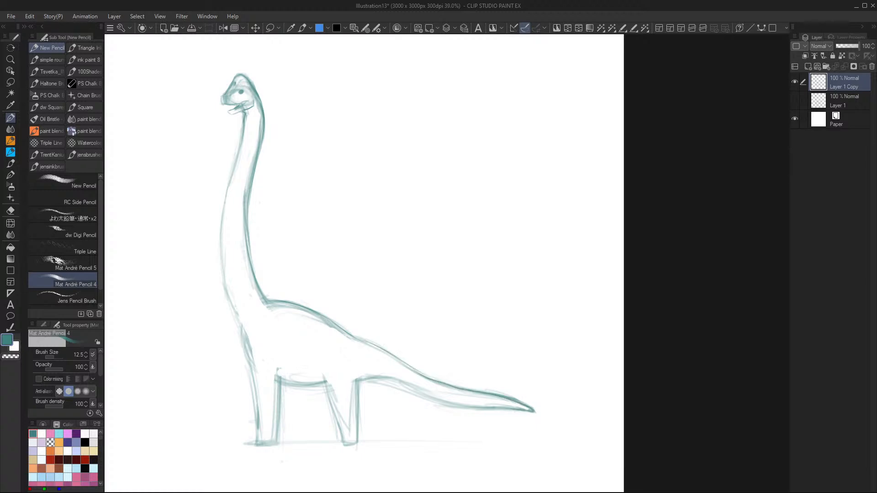
pyautogui.moveTo(361, 377); pyautogui.dragTo(517, 409)
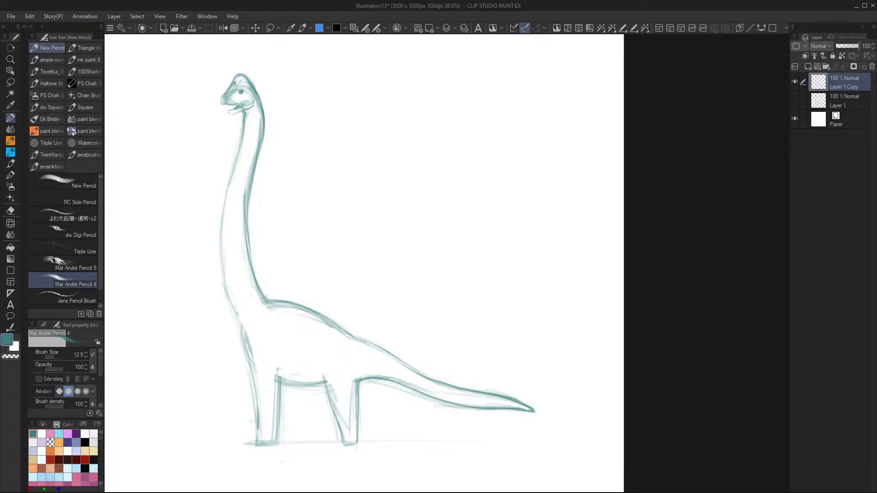
pyautogui.moveTo(276, 377); pyautogui.dragTo(276, 422)
pyautogui.moveTo(235, 166)
pyautogui.mouseDown()
pyautogui.moveTo(221, 243)
pyautogui.moveTo(244, 355)
pyautogui.mouseUp()
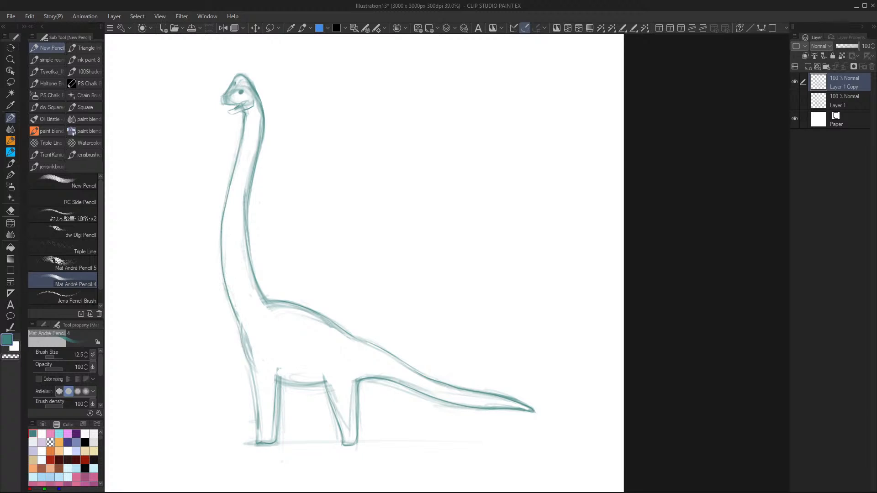
# Switch to XnView MP, dismiss the update notice, maximise the viewer and view the child's drawing photo IMG_20220527_155500_246.jpg
pyautogui.press('ctrl')
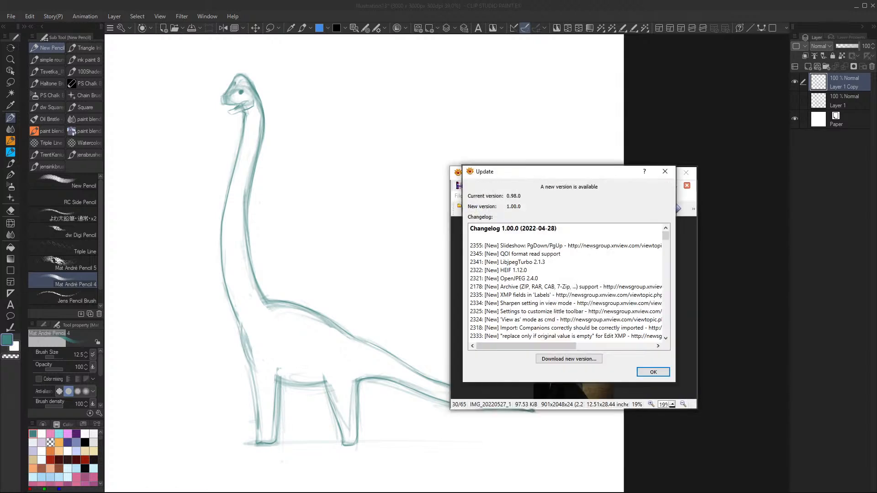
pyautogui.click(657, 373)
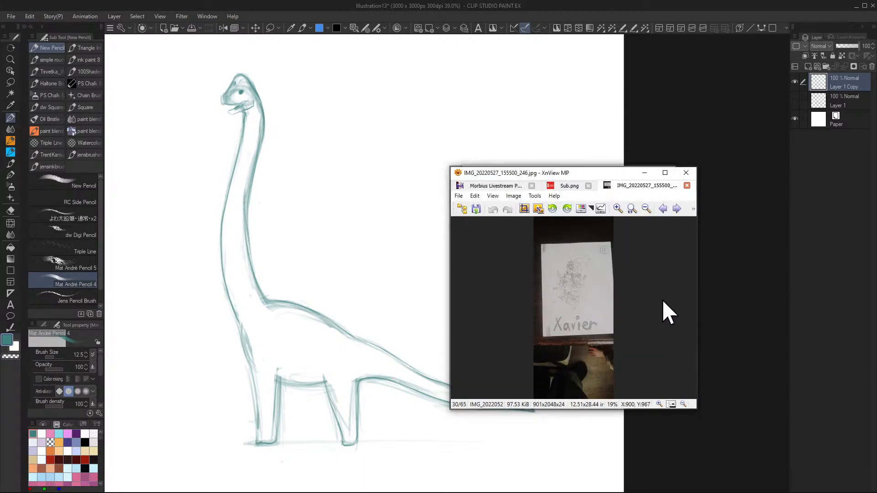
pyautogui.click(665, 172)
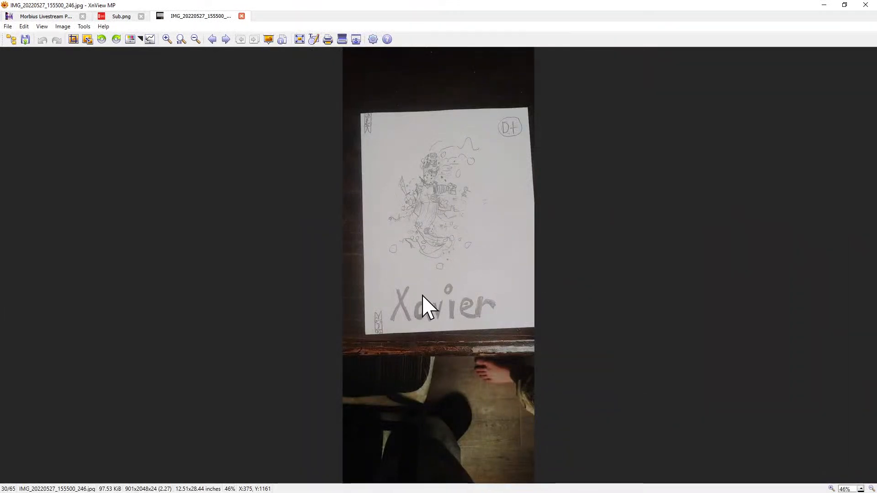
pyautogui.scroll(-3, 417, 299)
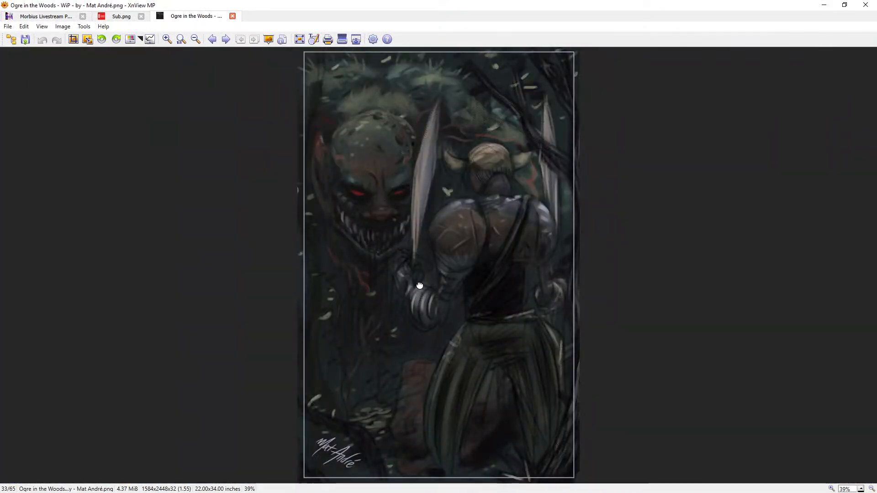
pyautogui.scroll(-2, 221, 55)
pyautogui.click(212, 39)
pyautogui.click(212, 40)
pyautogui.click(213, 39)
pyautogui.click(213, 40)
pyautogui.click(213, 39)
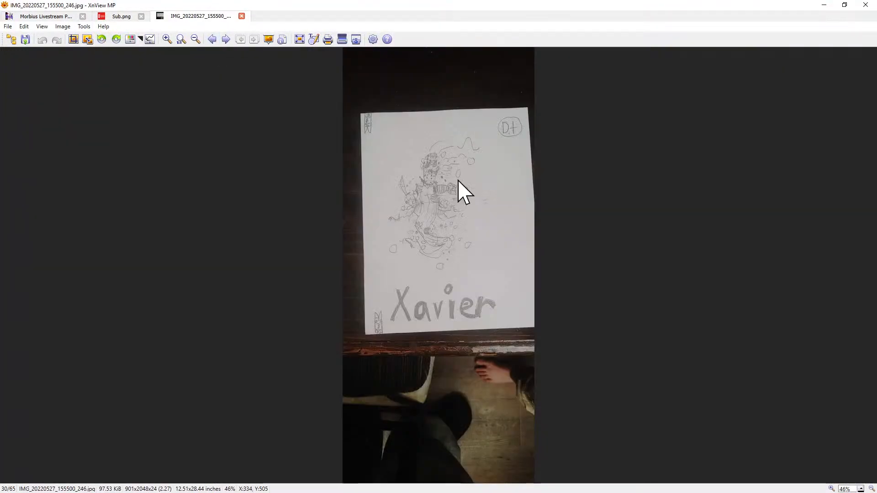
# Examine the pencil drawing held up in photo IMG_20220527_155456_920.jpg at 100% zoom
pyautogui.scroll(1, 550, 271)
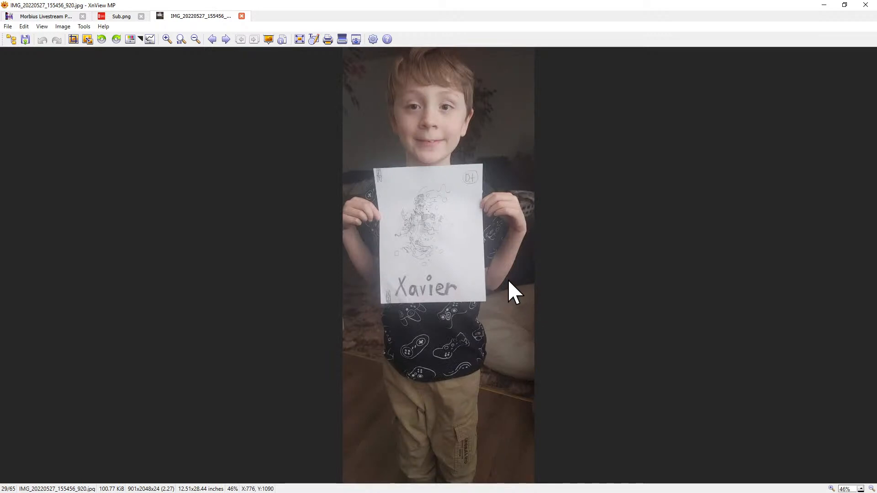
pyautogui.scroll(3, 508, 280)
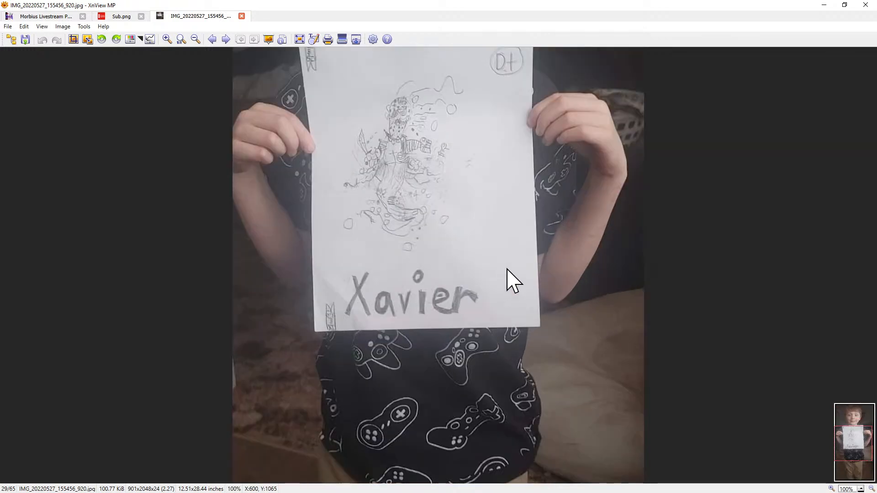
pyautogui.scroll(2, 504, 263)
pyautogui.scroll(-3, 476, 216)
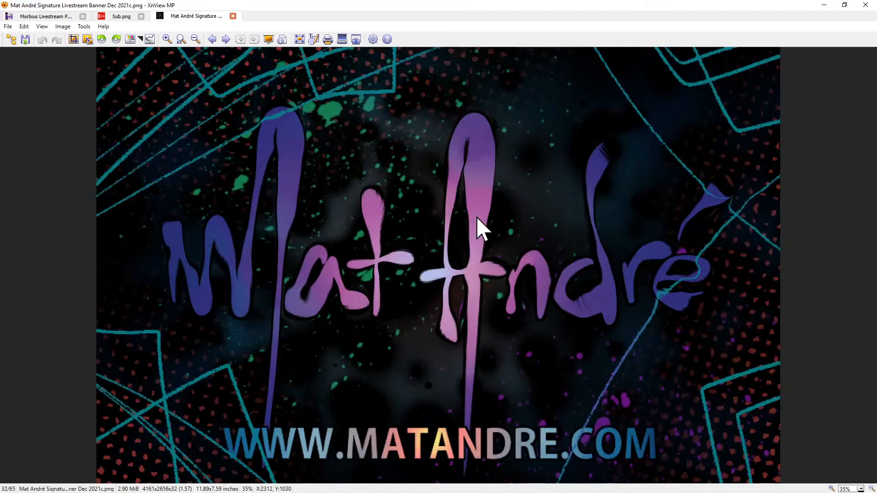
pyautogui.click(213, 40)
pyautogui.click(213, 40)
pyautogui.click(213, 40)
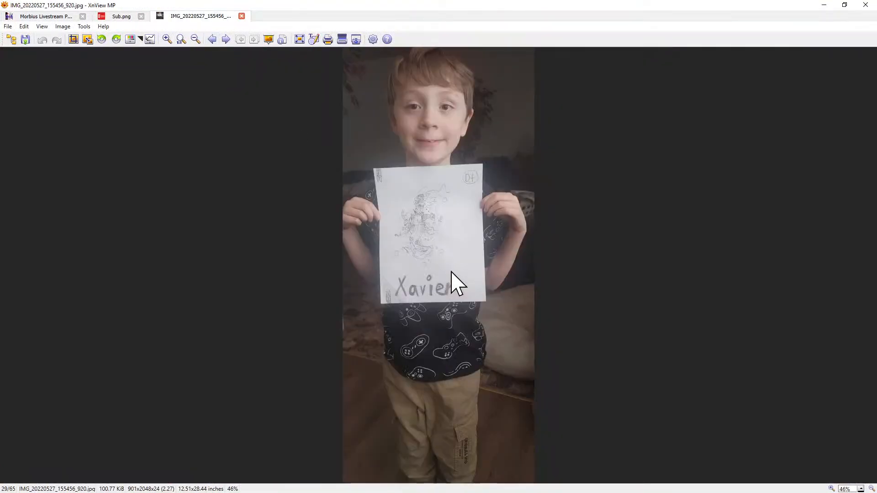
pyautogui.scroll(1, 452, 274)
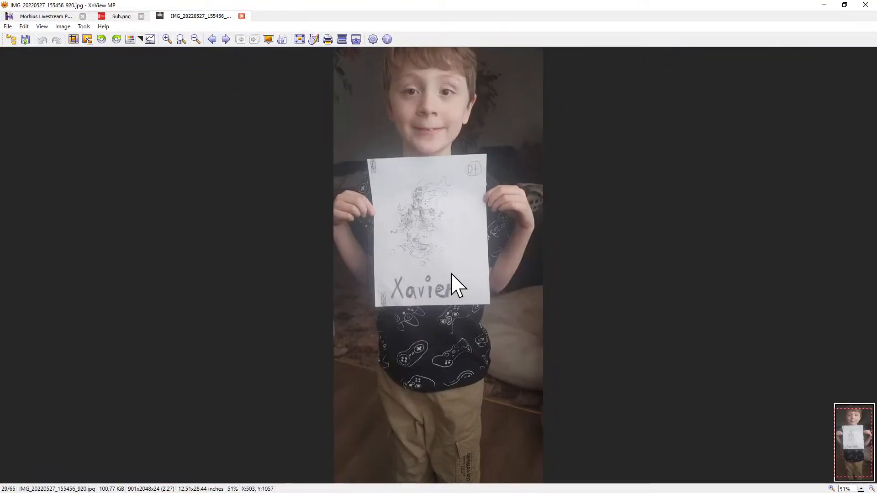
pyautogui.scroll(5, 453, 283)
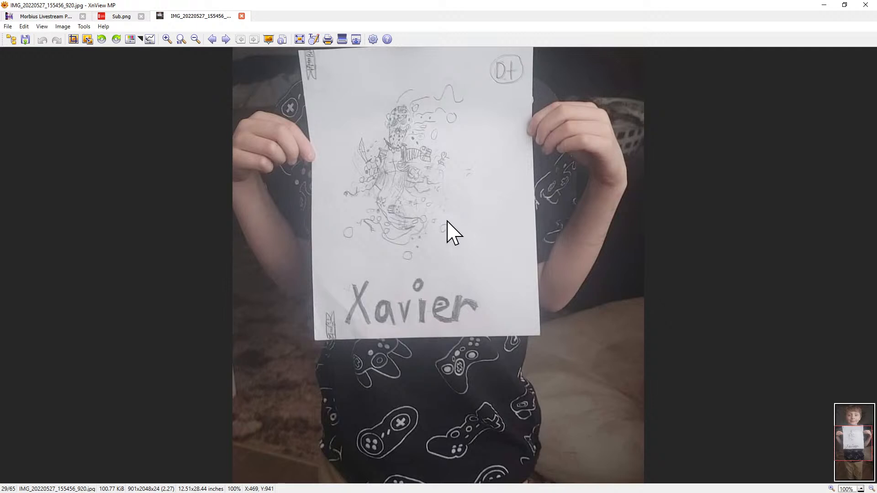
pyautogui.moveTo(452, 233)
pyautogui.mouseDown()
pyautogui.moveTo(462, 347)
pyautogui.moveTo(439, 305)
pyautogui.mouseUp()
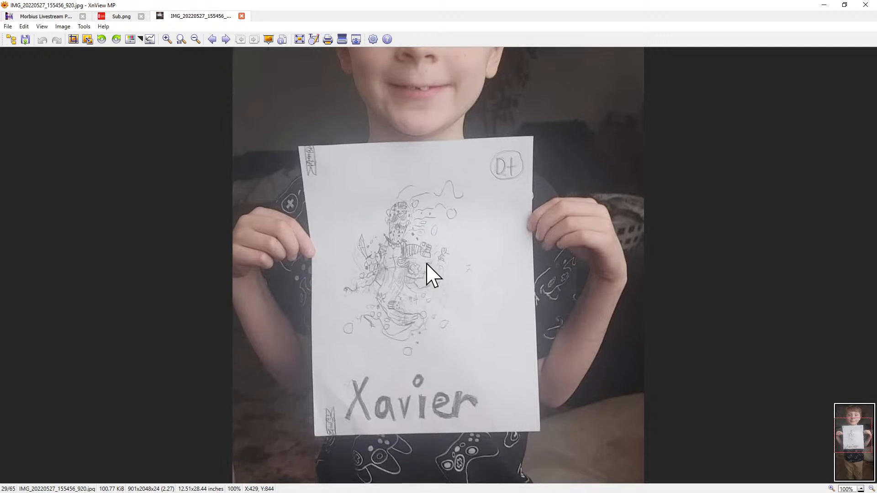
# Compare the close-up photo of the child's drawing with the photo of the child holding it
pyautogui.click(214, 40)
pyautogui.click(225, 40)
pyautogui.click(225, 40)
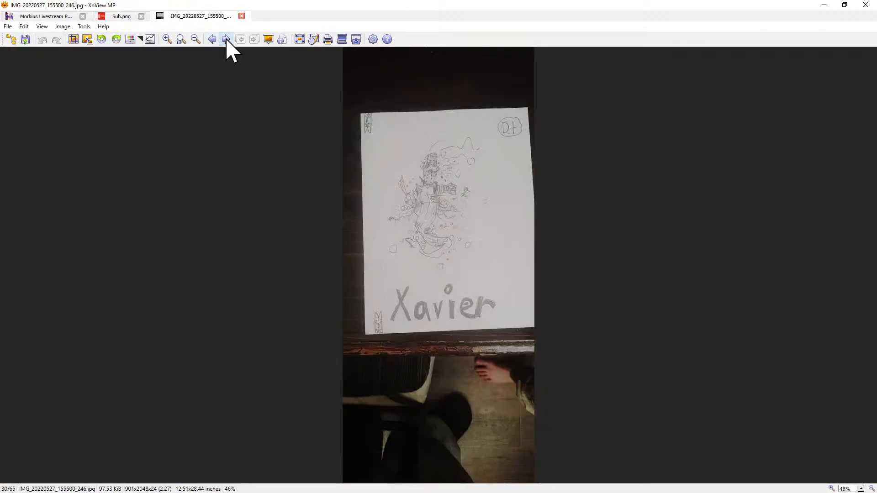
pyautogui.scroll(2, 440, 225)
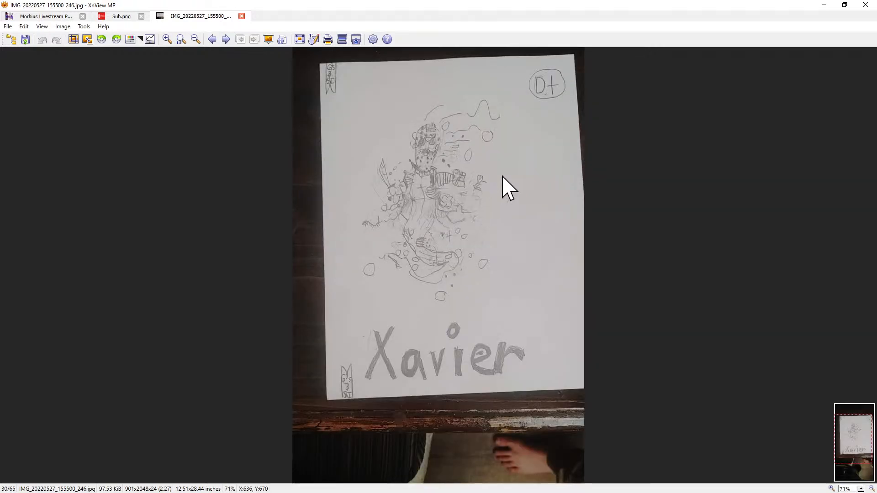
pyautogui.press('pagedown')
pyautogui.press('pagedown')
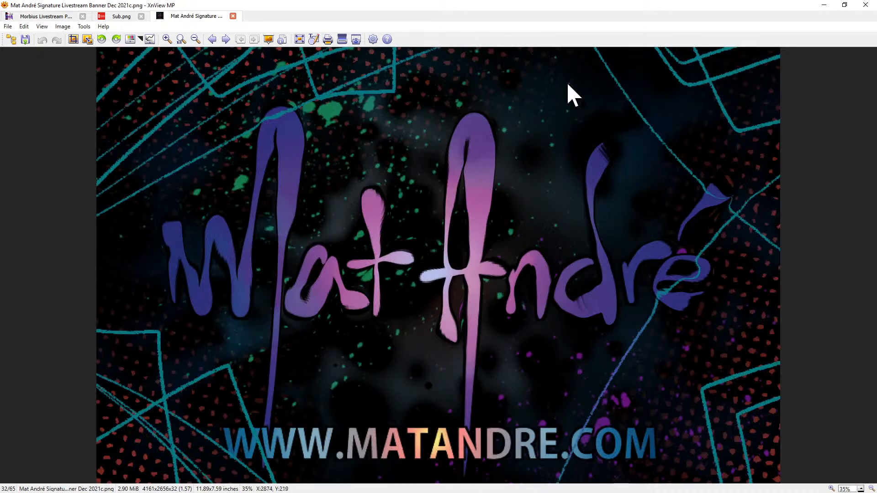
pyautogui.doubleClick(211, 39)
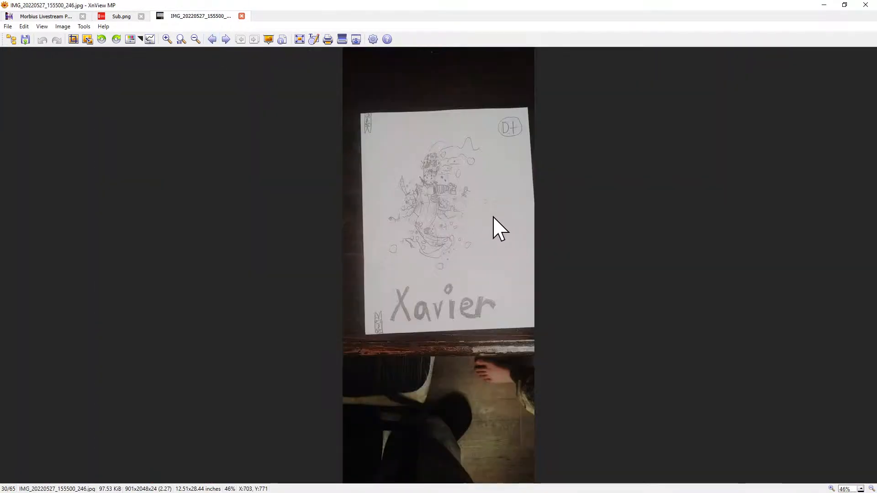
pyautogui.press('pageup')
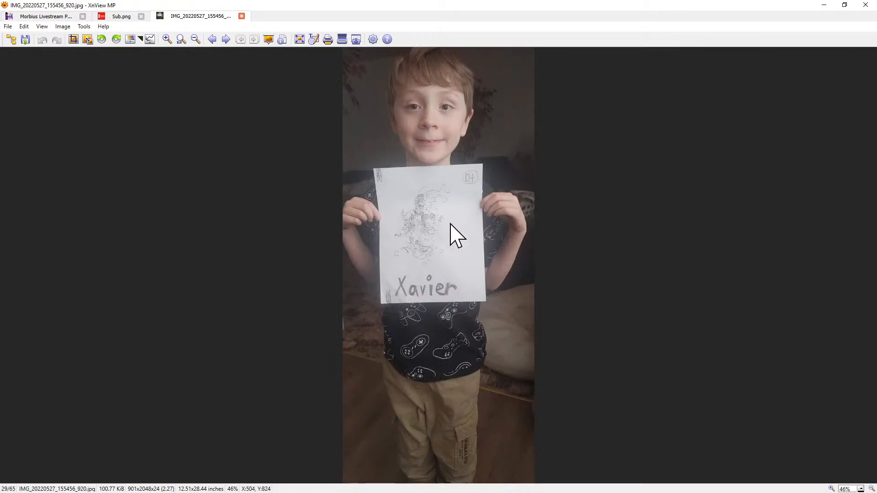
pyautogui.press('pagedown')
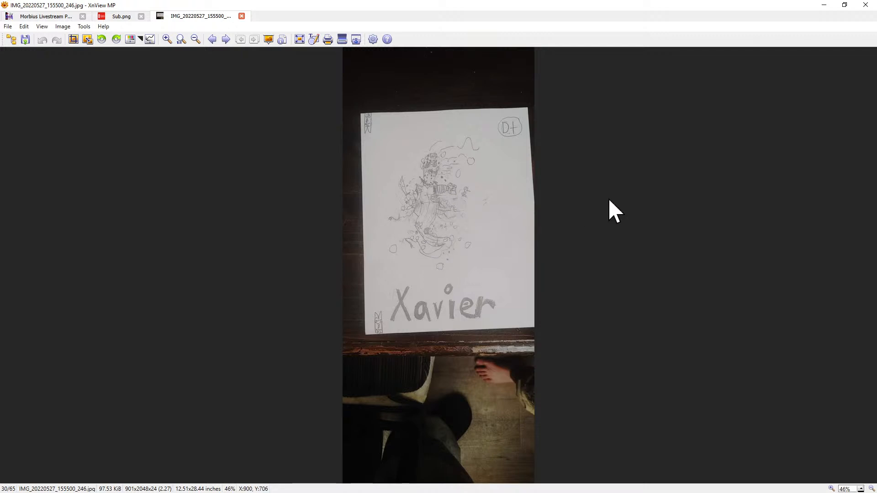
# Close the image viewer and its update notice to return to the dinosaur illustration in Clip Studio Paint
pyautogui.click(866, 6)
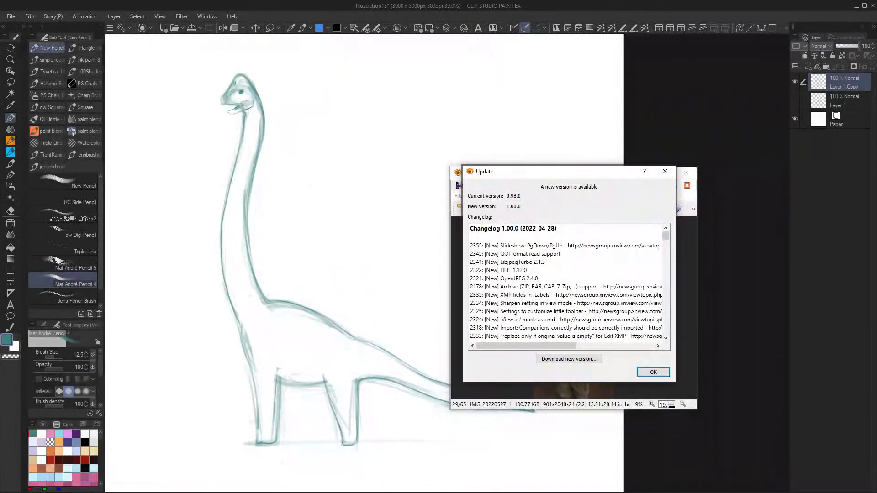
pyautogui.click(665, 171)
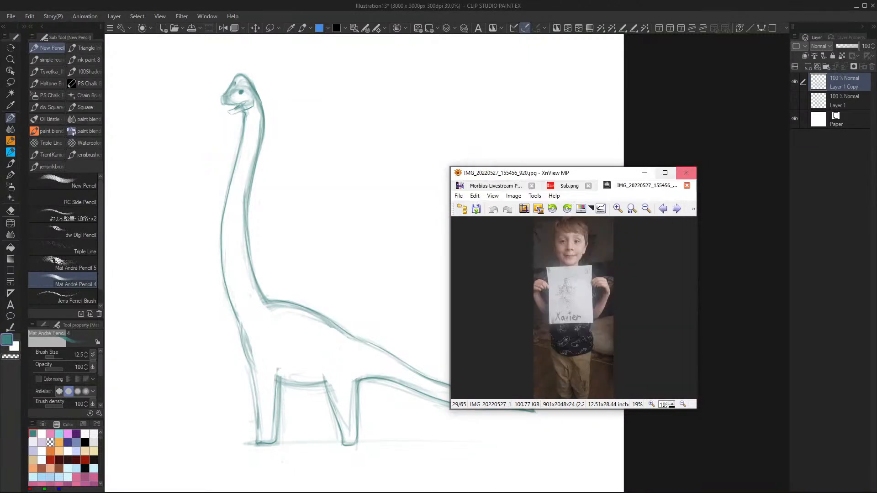
pyautogui.click(686, 174)
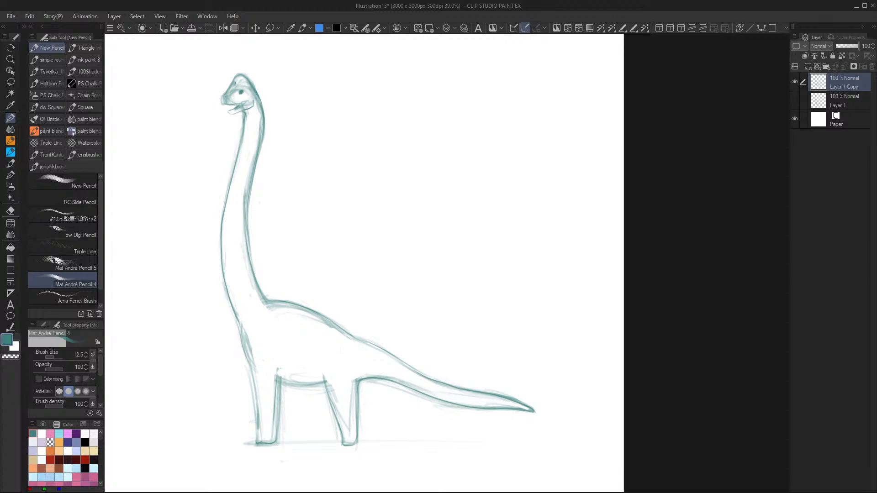
# Erase the rough lines around the eye, mouth, nostril and upper neck with the Hard eraser, finishing on the Soft eraser
pyautogui.moveTo(312, 206); pyautogui.dragTo(321, 198)
pyautogui.moveTo(264, 156); pyautogui.dragTo(356, 361)
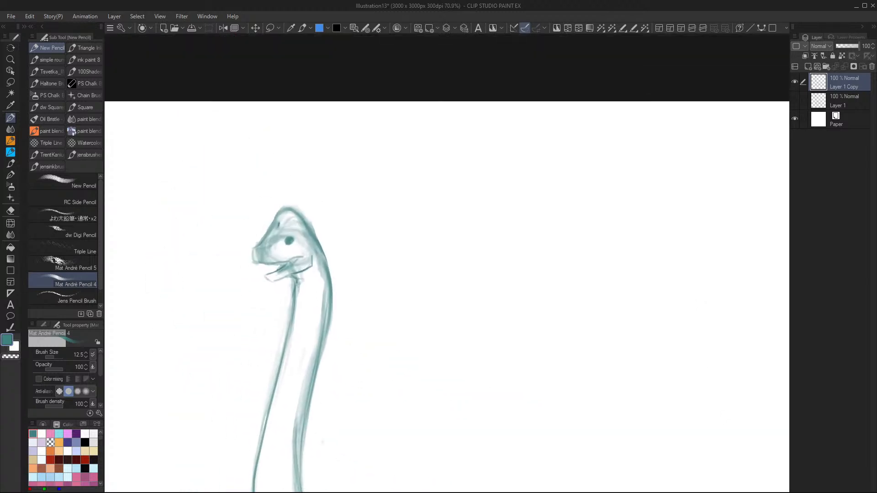
pyautogui.press('e')
pyautogui.moveTo(276, 242)
pyautogui.mouseDown()
pyautogui.moveTo(259, 252)
pyautogui.moveTo(274, 256)
pyautogui.moveTo(279, 244)
pyautogui.moveTo(287, 254)
pyautogui.moveTo(265, 256)
pyautogui.moveTo(293, 255)
pyautogui.moveTo(283, 274)
pyautogui.moveTo(308, 258)
pyautogui.moveTo(292, 231)
pyautogui.moveTo(269, 242)
pyautogui.moveTo(293, 217)
pyautogui.moveTo(281, 223)
pyautogui.moveTo(305, 231)
pyautogui.moveTo(322, 262)
pyautogui.moveTo(312, 241)
pyautogui.moveTo(321, 284)
pyautogui.moveTo(303, 229)
pyautogui.moveTo(323, 299)
pyautogui.moveTo(321, 291)
pyautogui.moveTo(293, 457)
pyautogui.moveTo(285, 392)
pyautogui.moveTo(302, 278)
pyautogui.mouseUp()
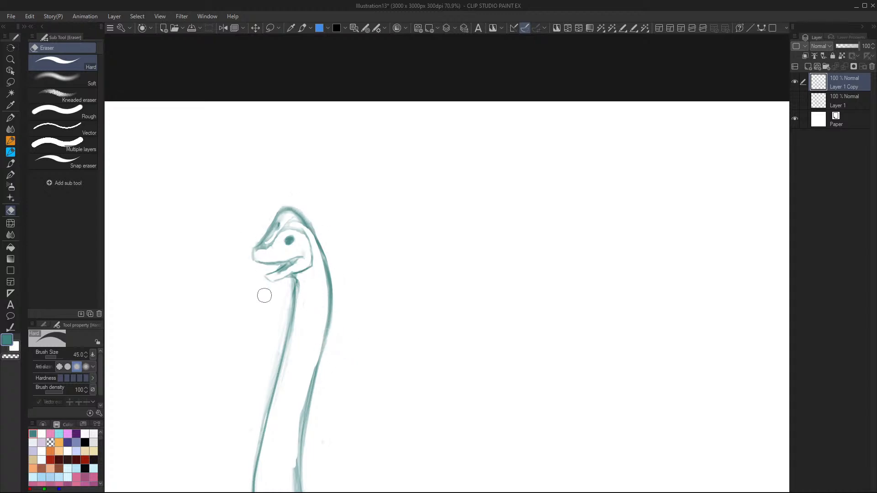
pyautogui.moveTo(276, 223)
pyautogui.mouseDown()
pyautogui.moveTo(267, 240)
pyautogui.moveTo(287, 219)
pyautogui.mouseUp()
pyautogui.press('.')
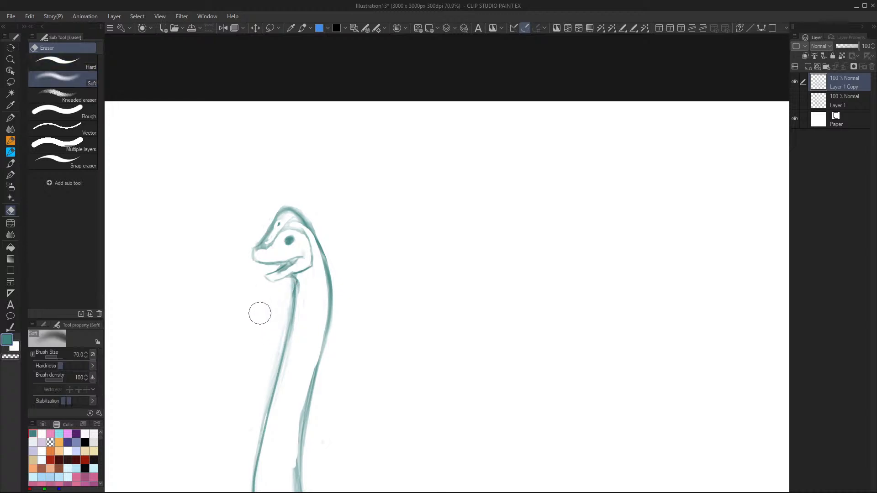
# Draw small pointed teeth and dark shading inside the dinosaur's open mouth with the pencil brush
pyautogui.press('p')
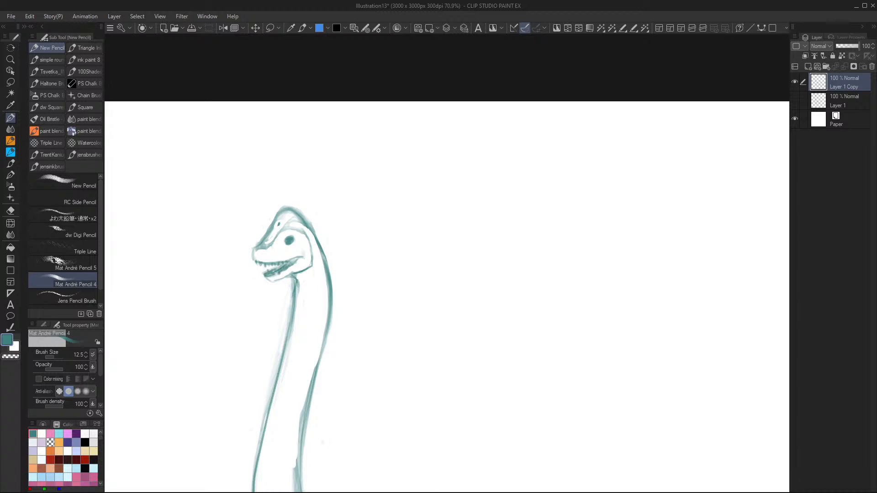
# Sketch an example dinosaur head with an eye and rounded teeth beside the main head, plus a separate toothed jaw
pyautogui.moveTo(406, 215)
pyautogui.mouseDown()
pyautogui.moveTo(430, 218)
pyautogui.moveTo(392, 208)
pyautogui.moveTo(434, 202)
pyautogui.moveTo(436, 214)
pyautogui.moveTo(393, 185)
pyautogui.moveTo(437, 161)
pyautogui.moveTo(460, 211)
pyautogui.mouseUp()
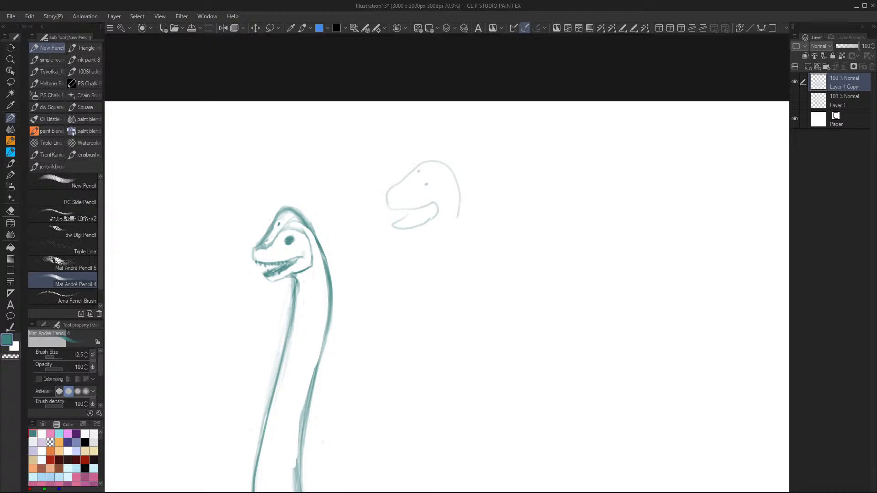
pyautogui.moveTo(428, 184); pyautogui.dragTo(435, 185)
pyautogui.moveTo(395, 211)
pyautogui.mouseDown()
pyautogui.moveTo(418, 208)
pyautogui.moveTo(405, 223)
pyautogui.mouseUp()
pyautogui.moveTo(434, 215)
pyautogui.mouseDown()
pyautogui.moveTo(410, 231)
pyautogui.moveTo(431, 227)
pyautogui.mouseUp()
pyautogui.moveTo(505, 176)
pyautogui.mouseDown()
pyautogui.moveTo(533, 185)
pyautogui.moveTo(542, 173)
pyautogui.moveTo(503, 181)
pyautogui.moveTo(508, 192)
pyautogui.moveTo(541, 173)
pyautogui.mouseUp()
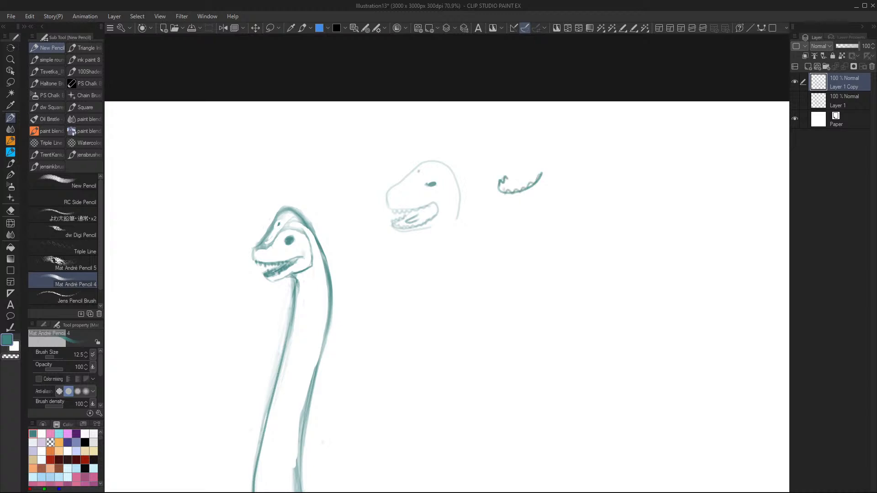
# Undo all strokes of the example head and the separate jaw
pyautogui.hotkey('ctrl', 'z')
pyautogui.hotkey('ctrl', 'z')
pyautogui.hotkey('ctrl', 'z')
pyautogui.hotkey('ctrl', 'z')
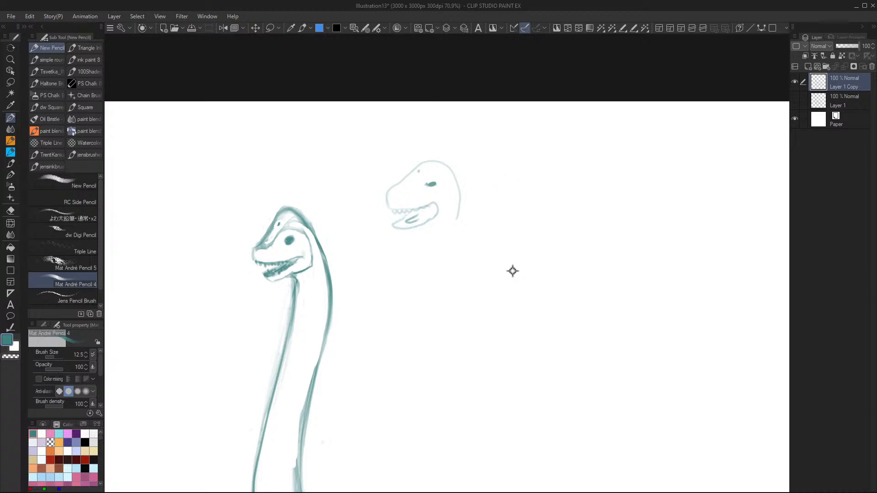
pyautogui.hotkey('ctrl', 'z')
pyautogui.hotkey('ctrl', 'z')
pyautogui.scroll(-2, 323, 320)
pyautogui.moveTo(327, 323); pyautogui.dragTo(347, 195)
pyautogui.scroll(4, 325, 194)
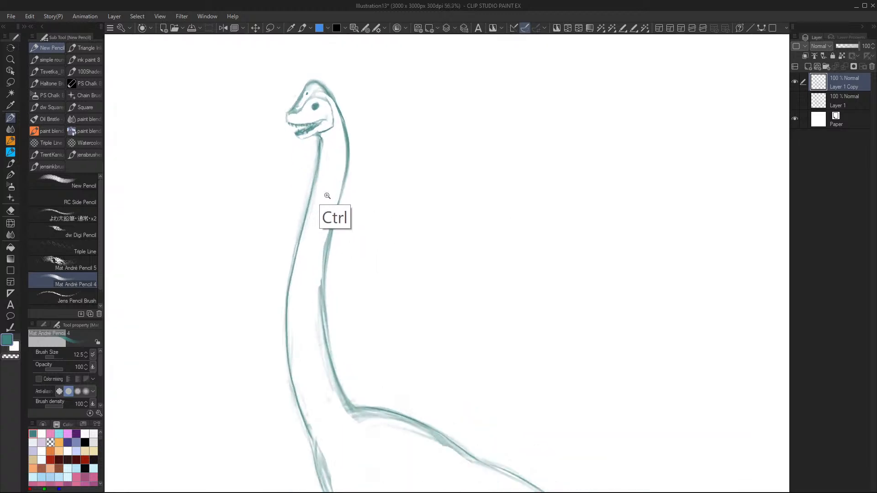
pyautogui.scroll(1, 331, 301)
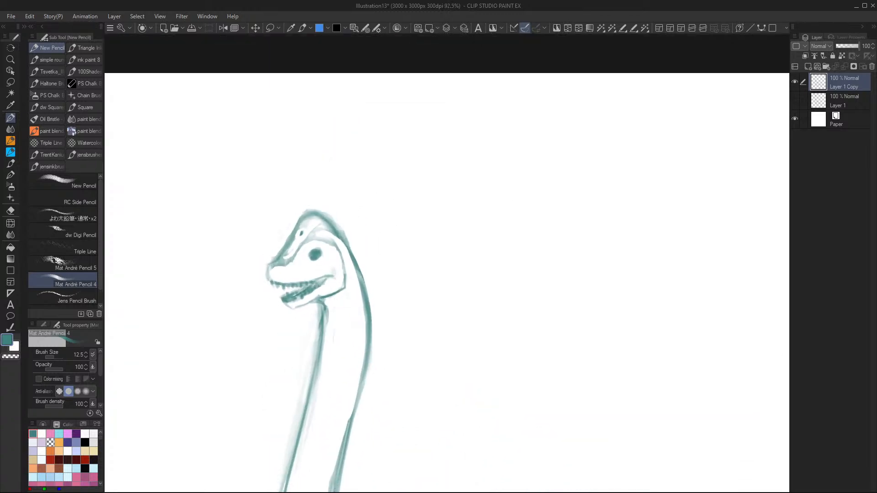
# Clean up the teeth, snout, head and neck outlines with the Soft eraser at brush size 8
pyautogui.press('e')
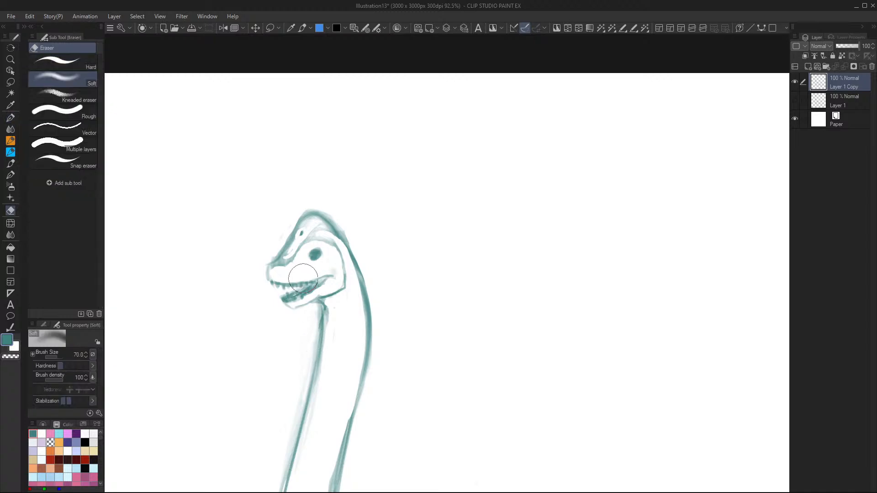
pyautogui.press('[')
pyautogui.press('[')
pyautogui.press('[')
pyautogui.press('[')
pyautogui.press('[')
pyautogui.press('[')
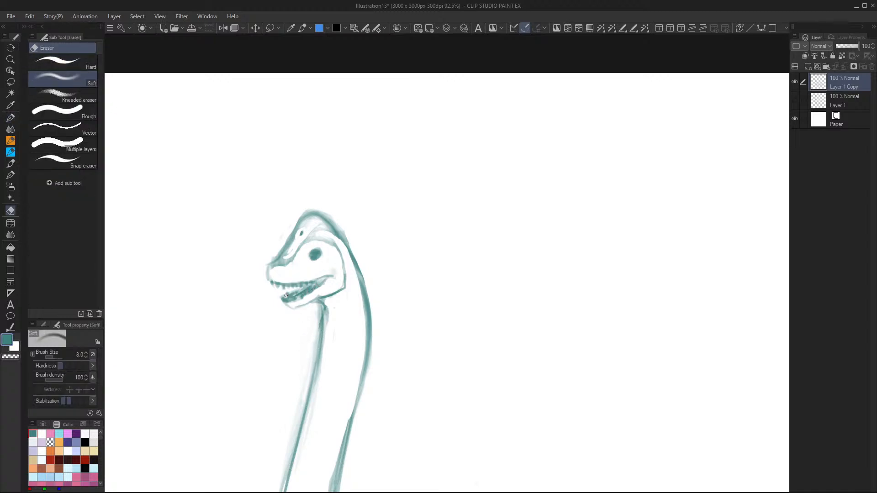
pyautogui.moveTo(294, 293); pyautogui.dragTo(317, 283)
pyautogui.moveTo(260, 261); pyautogui.dragTo(289, 225)
pyautogui.moveTo(378, 296); pyautogui.dragTo(298, 173)
pyautogui.moveTo(379, 335); pyautogui.dragTo(389, 365)
pyautogui.keyDown('ctrl'); pyautogui.click(334, 328); pyautogui.keyUp('ctrl')
pyautogui.keyDown('ctrl'); pyautogui.click(373, 402); pyautogui.keyUp('ctrl')
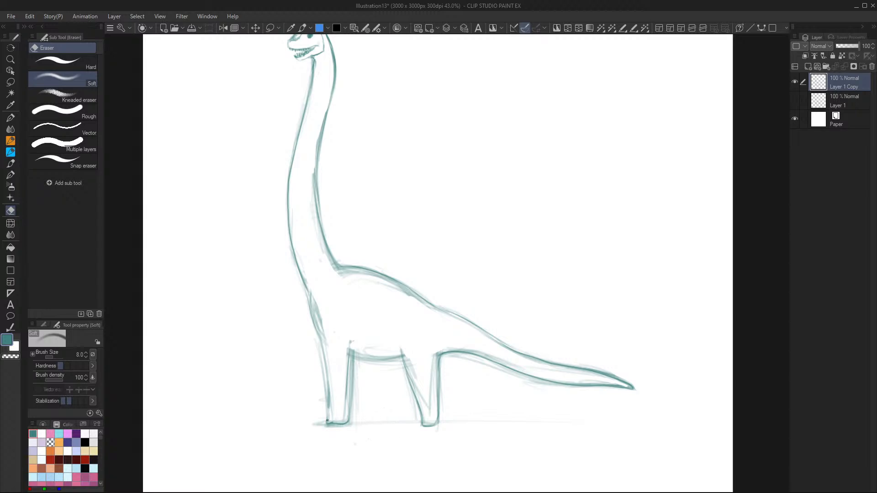
# Draw the front leg's outline with the Mat André Pencil 4, running its back edge up into the body and adding toenails
pyautogui.press('p')
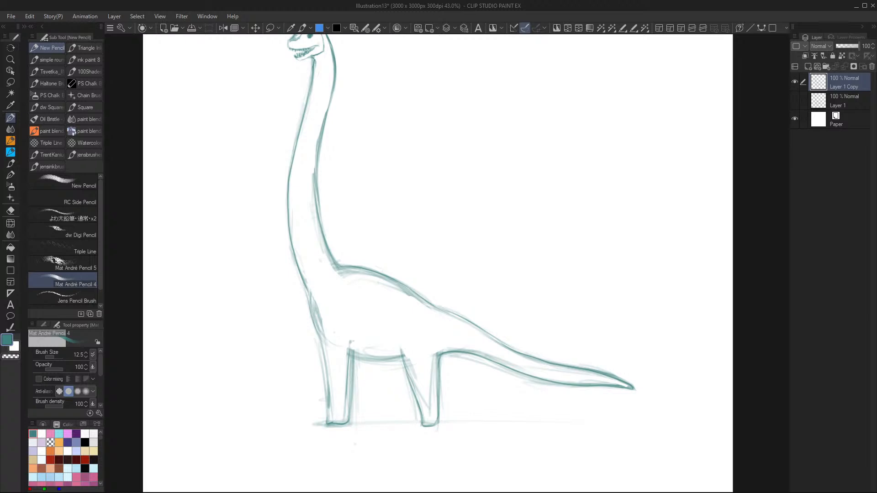
pyautogui.moveTo(351, 315); pyautogui.dragTo(356, 367)
pyautogui.moveTo(356, 329); pyautogui.dragTo(351, 372)
pyautogui.moveTo(316, 322)
pyautogui.mouseDown()
pyautogui.moveTo(327, 387)
pyautogui.moveTo(346, 410)
pyautogui.mouseUp()
pyautogui.moveTo(327, 377)
pyautogui.mouseDown()
pyautogui.moveTo(327, 421)
pyautogui.moveTo(346, 418)
pyautogui.moveTo(330, 427)
pyautogui.mouseUp()
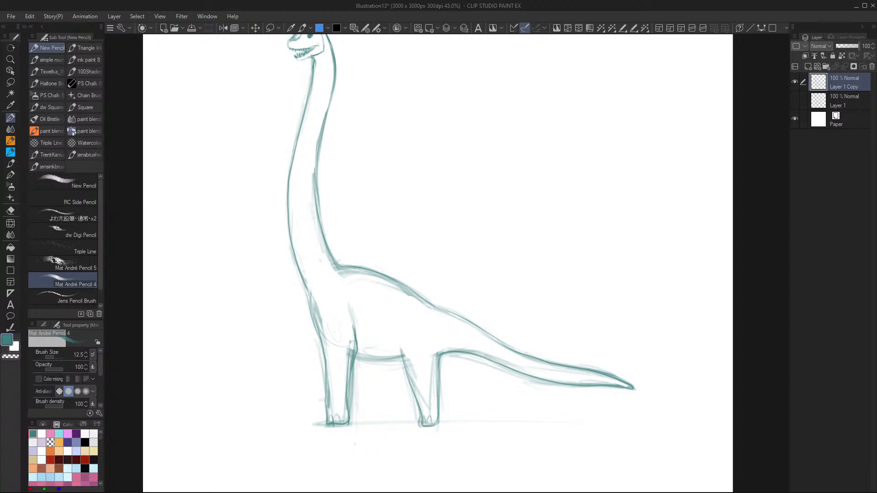
# Strengthen both edges of the hind leg, extending its front edge up into the belly
pyautogui.moveTo(406, 377); pyautogui.dragTo(422, 417)
pyautogui.moveTo(399, 335); pyautogui.dragTo(412, 384)
pyautogui.moveTo(439, 347); pyautogui.dragTo(441, 418)
# Sketch several example leg lines with different knee bends in the empty area above the tail
pyautogui.moveTo(469, 199); pyautogui.dragTo(488, 261)
pyautogui.moveTo(518, 200); pyautogui.dragTo(540, 257)
pyautogui.moveTo(410, 181); pyautogui.dragTo(419, 241)
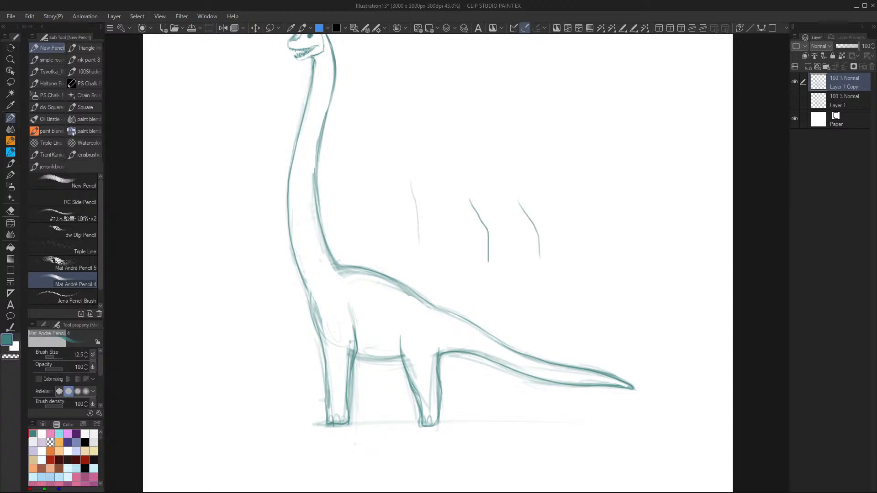
pyautogui.moveTo(554, 163); pyautogui.dragTo(559, 224)
# Undo the example leg lines above the tail
pyautogui.hotkey('ctrl', 'z')
pyautogui.hotkey('ctrl', 'z')
pyautogui.hotkey('ctrl', 'z')
pyautogui.hotkey('ctrl', 'z')
# Sketch an example oval body with bent legs, a small head high above it and a downward arrow
pyautogui.moveTo(481, 191)
pyautogui.mouseDown()
pyautogui.moveTo(522, 175)
pyautogui.moveTo(547, 245)
pyautogui.mouseUp()
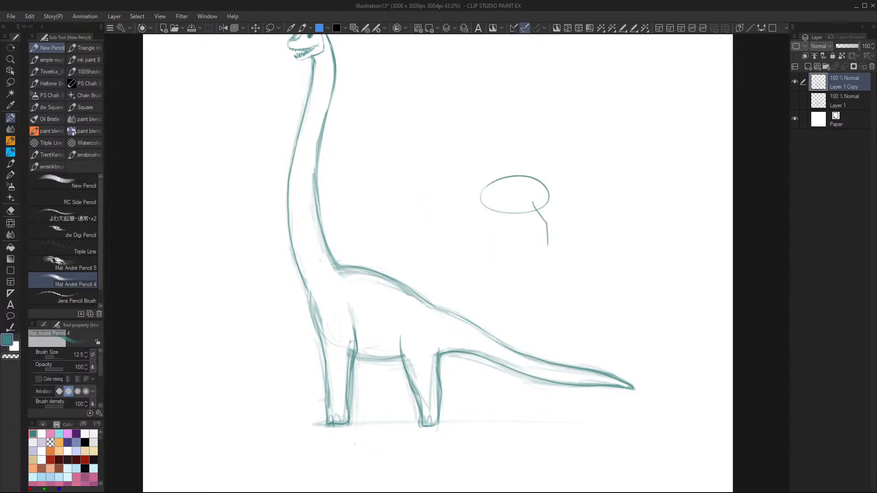
pyautogui.moveTo(487, 208); pyautogui.dragTo(496, 247)
pyautogui.moveTo(485, 64)
pyautogui.mouseDown()
pyautogui.moveTo(494, 255)
pyautogui.moveTo(487, 253)
pyautogui.mouseUp()
pyautogui.moveTo(487, 63); pyautogui.dragTo(485, 75)
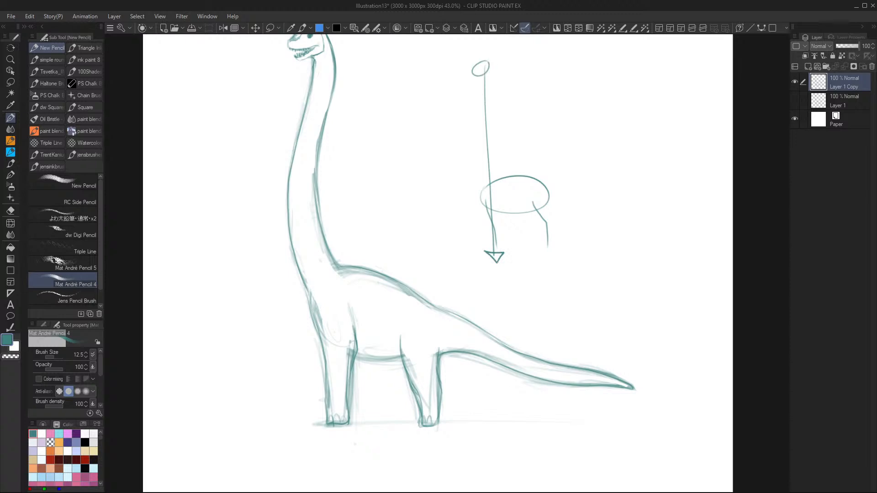
pyautogui.moveTo(478, 145); pyautogui.dragTo(652, 214)
# Undo the example body, head and arrow strokes
pyautogui.hotkey('ctrl', 'z')
pyautogui.hotkey('ctrl', 'z')
pyautogui.hotkey('ctrl', 'z')
pyautogui.hotkey('ctrl', 'z')
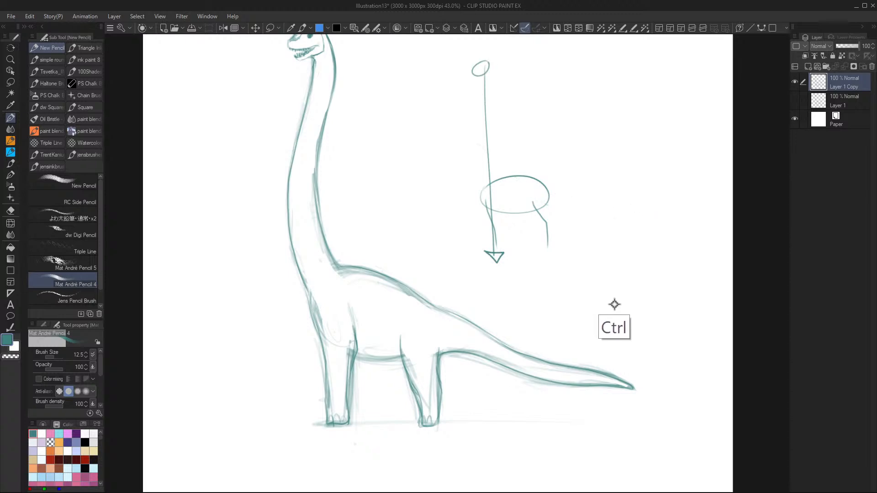
pyautogui.hotkey('ctrl', 'z')
pyautogui.hotkey('ctrl', 'z')
pyautogui.hotkey('ctrl', 'z')
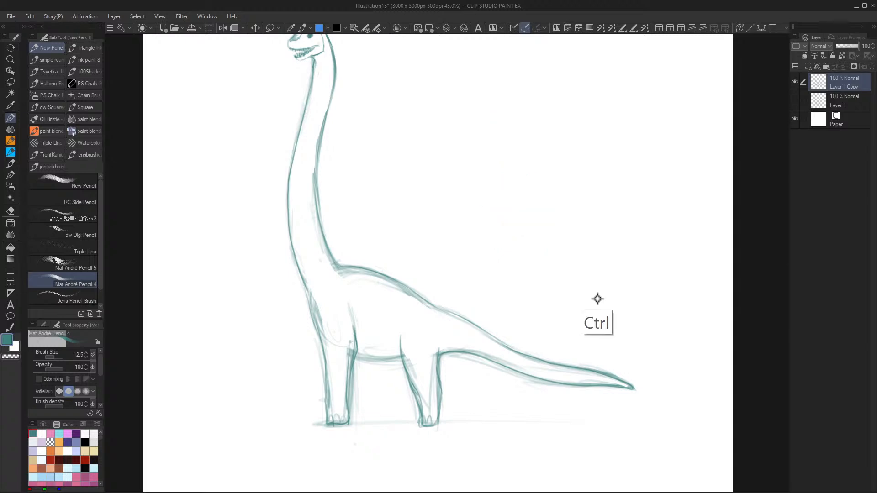
# Restore the example oval body and sketch alternative leg and neck lines around it
pyautogui.hotkey('ctrl', 'y')
pyautogui.hotkey('ctrl', 'y')
pyautogui.hotkey('ctrl', 'shift', 'z')
pyautogui.hotkey('ctrl', 'z')
pyautogui.moveTo(492, 204)
pyautogui.mouseDown()
pyautogui.moveTo(510, 222)
pyautogui.moveTo(515, 246)
pyautogui.mouseUp()
pyautogui.moveTo(482, 176)
pyautogui.mouseDown()
pyautogui.moveTo(486, 94)
pyautogui.moveTo(481, 65)
pyautogui.moveTo(466, 70)
pyautogui.mouseUp()
pyautogui.moveTo(480, 185)
pyautogui.mouseDown()
pyautogui.moveTo(485, 249)
pyautogui.moveTo(506, 226)
pyautogui.mouseUp()
pyautogui.moveTo(496, 104); pyautogui.dragTo(433, 183)
pyautogui.moveTo(478, 200)
pyautogui.mouseDown()
pyautogui.moveTo(396, 188)
pyautogui.moveTo(388, 199)
pyautogui.mouseUp()
# Undo the alternative leg and neck strokes along with the example oval
pyautogui.hotkey('ctrl', 'z')
pyautogui.hotkey('ctrl', 'z')
pyautogui.hotkey('ctrl', 'z')
pyautogui.hotkey('ctrl', 'z')
pyautogui.hotkey('ctrl', 'z')
pyautogui.hotkey('ctrl', 'z')
pyautogui.hotkey('ctrl', 'z')
pyautogui.hotkey('ctrl', 'shift', 'z')
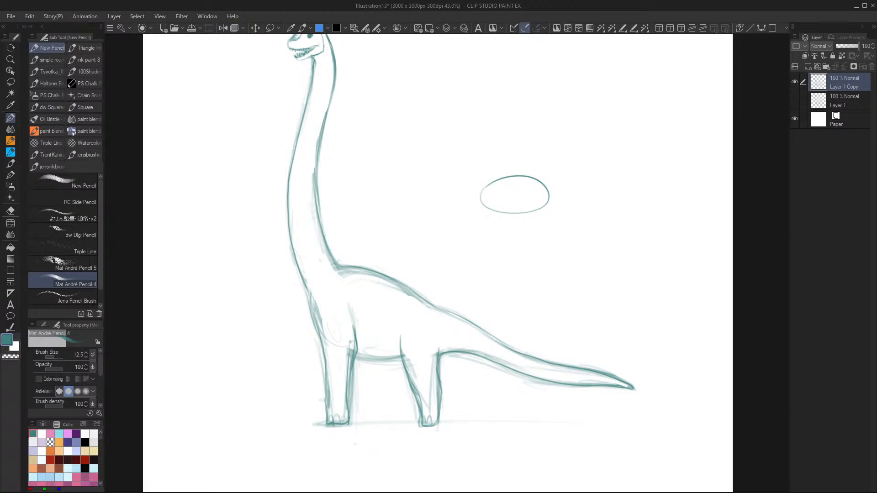
pyautogui.hotkey('ctrl', 'z')
# Erase the stray lines around the chest, legs, belly and back with the Hard eraser at size 45
pyautogui.moveTo(483, 299)
pyautogui.mouseDown()
pyautogui.moveTo(466, 299)
pyautogui.moveTo(490, 297)
pyautogui.mouseUp()
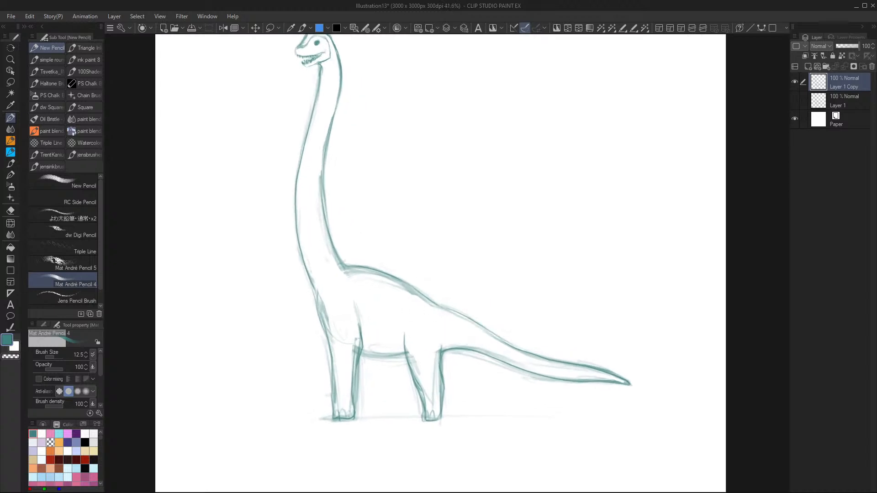
pyautogui.press('e')
pyautogui.moveTo(331, 332)
pyautogui.mouseDown()
pyautogui.moveTo(336, 346)
pyautogui.moveTo(331, 325)
pyautogui.moveTo(353, 360)
pyautogui.moveTo(352, 379)
pyautogui.mouseUp()
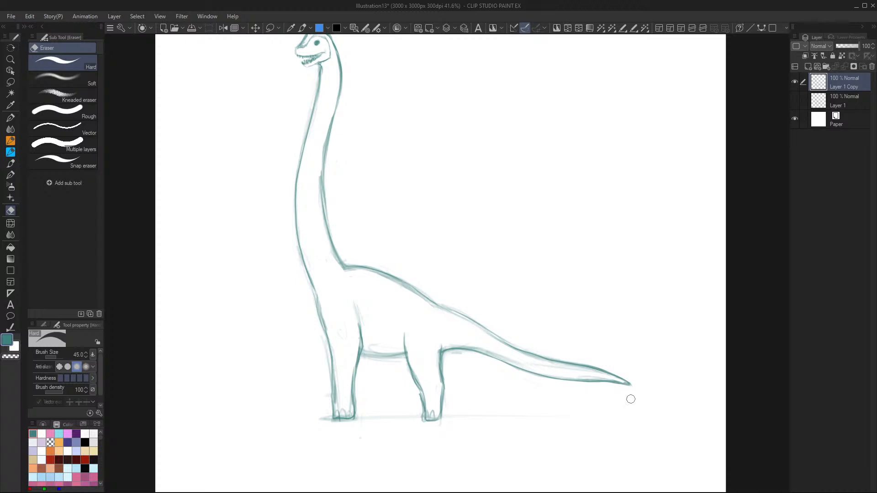
pyautogui.scroll(-3, 409, 402)
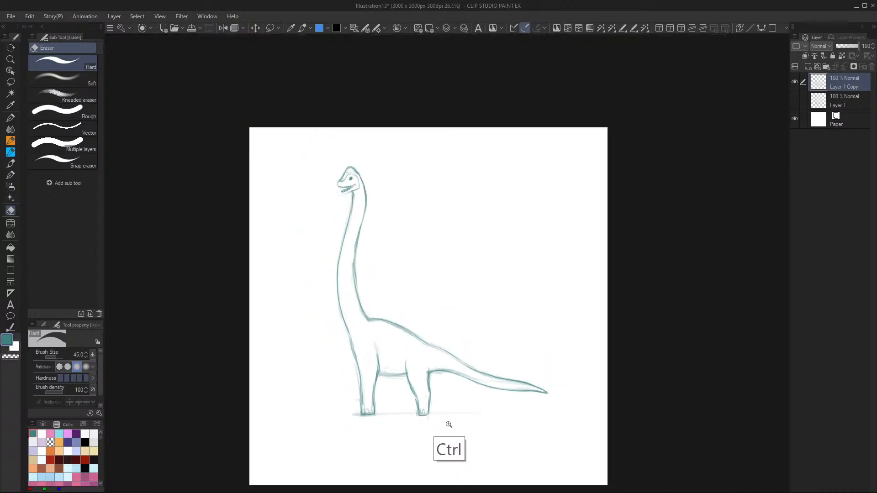
pyautogui.scroll(2, 451, 430)
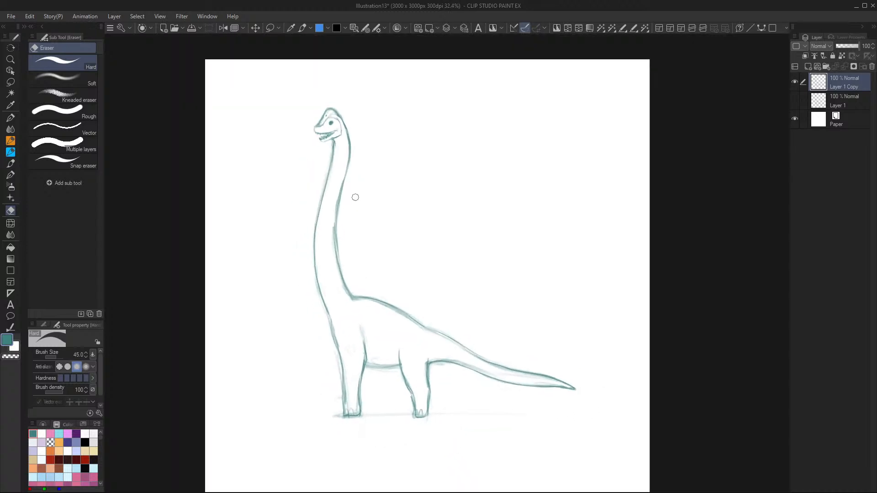
# Sketch the far front and hind legs behind the near ones with the Mat André Pencil 4 and shade them
pyautogui.press('e')
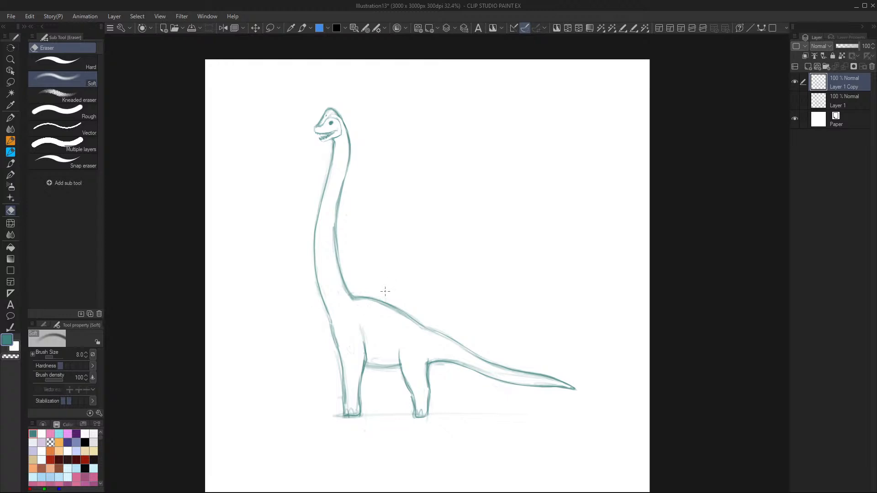
pyautogui.press('p')
pyautogui.press('p')
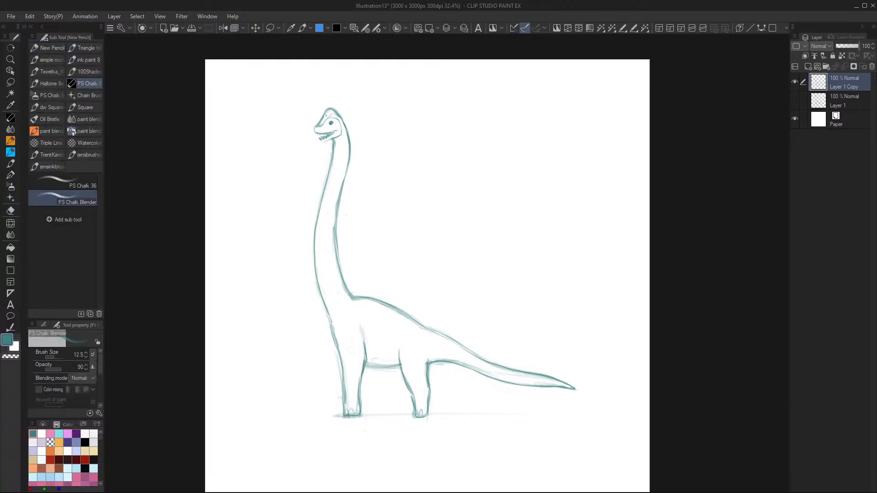
pyautogui.moveTo(502, 420)
pyautogui.mouseDown()
pyautogui.moveTo(489, 421)
pyautogui.moveTo(500, 421)
pyautogui.mouseUp()
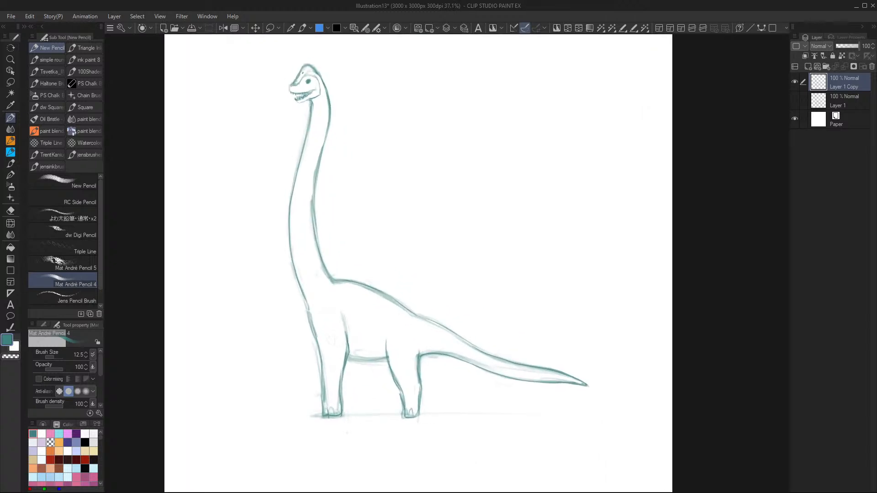
pyautogui.moveTo(314, 318)
pyautogui.mouseDown()
pyautogui.moveTo(307, 354)
pyautogui.moveTo(316, 385)
pyautogui.mouseUp()
pyautogui.moveTo(381, 359); pyautogui.dragTo(397, 400)
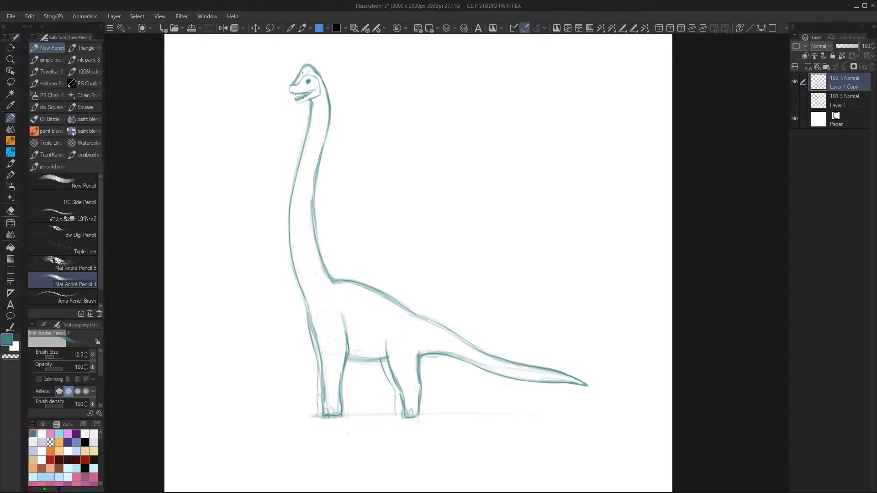
pyautogui.moveTo(380, 362); pyautogui.dragTo(390, 376)
pyautogui.moveTo(319, 379); pyautogui.dragTo(320, 391)
# Draw a ground line under the feet, extending it past the front leg and beneath the tail
pyautogui.moveTo(349, 194); pyautogui.dragTo(350, 235)
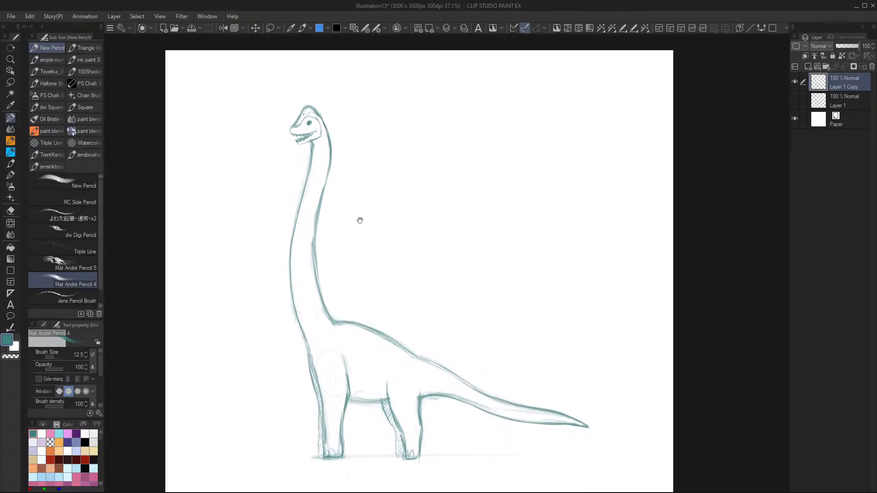
pyautogui.moveTo(289, 460)
pyautogui.mouseDown()
pyautogui.moveTo(490, 455)
pyautogui.moveTo(300, 459)
pyautogui.mouseUp()
pyautogui.moveTo(491, 456); pyautogui.dragTo(577, 460)
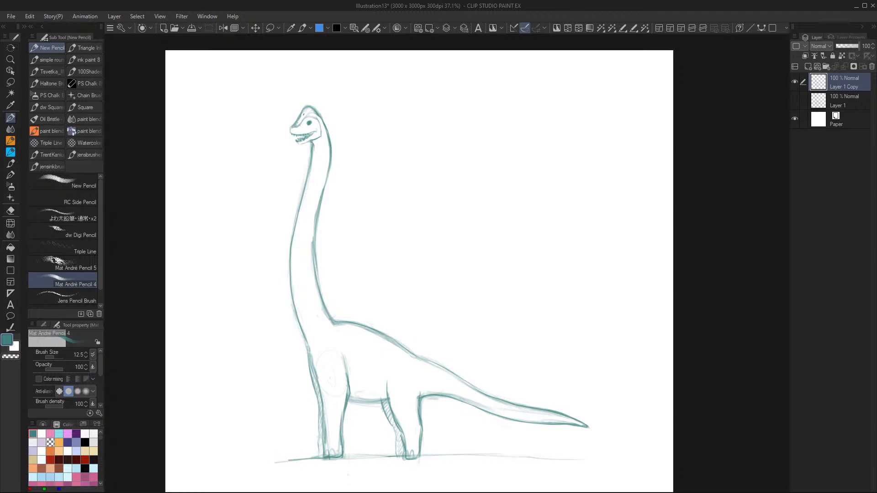
# Try to resize the dinosaur's head with a lasso selection and Free Transform, and clear the selection
pyautogui.press('m')
pyautogui.press('m')
pyautogui.moveTo(325, 97)
pyautogui.mouseDown()
pyautogui.moveTo(280, 151)
pyautogui.moveTo(335, 114)
pyautogui.moveTo(339, 99)
pyautogui.moveTo(327, 111)
pyautogui.mouseUp()
pyautogui.hotkey('ctrl', 'shift', 't')
pyautogui.press('Return')
pyautogui.scroll(-3, 415, 332)
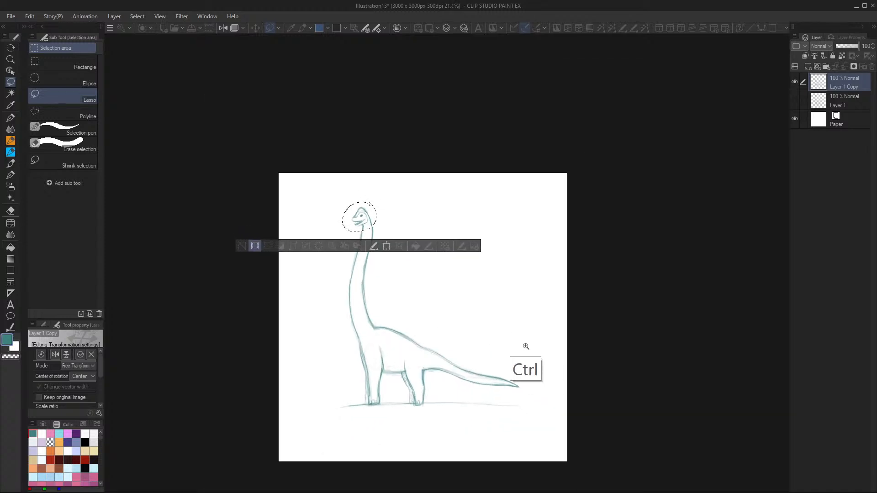
pyautogui.scroll(2, 464, 327)
pyautogui.scroll(1, 465, 327)
pyautogui.hotkey('ctrl', 't')
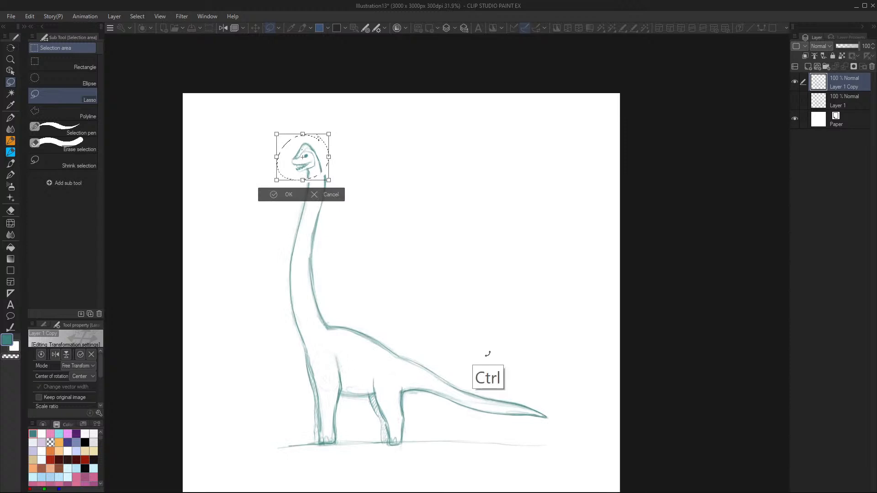
pyautogui.press('Return')
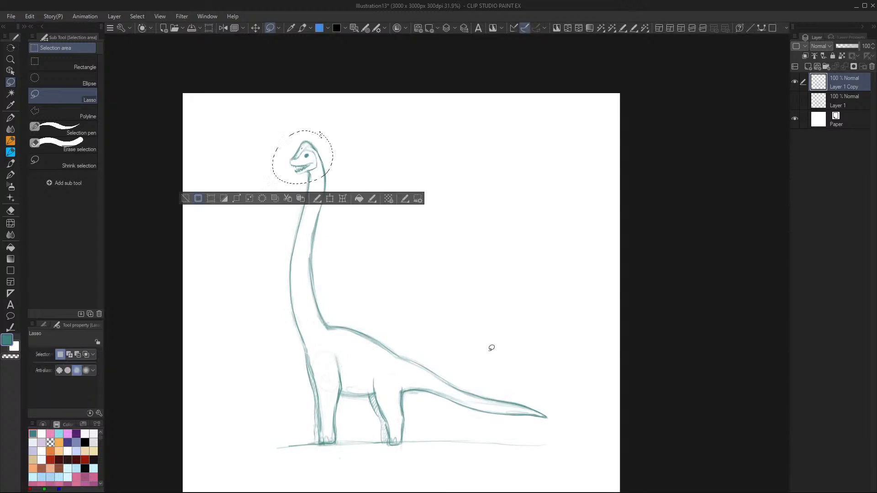
pyautogui.hotkey('ctrl', 'd')
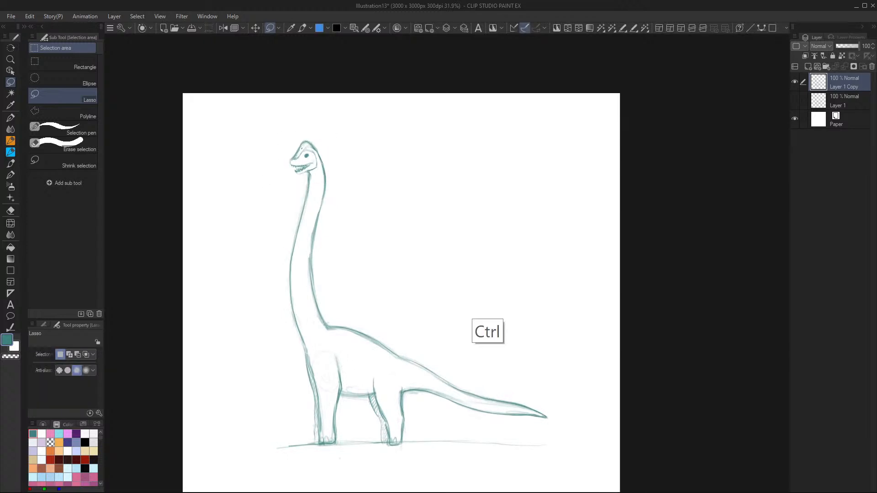
# Scale down the whole dinosaur drawing and place it in the upper-left area of the canvas
pyautogui.scroll(-2, 485, 329)
pyautogui.scroll(3, 485, 329)
pyautogui.scroll(-2, 485, 328)
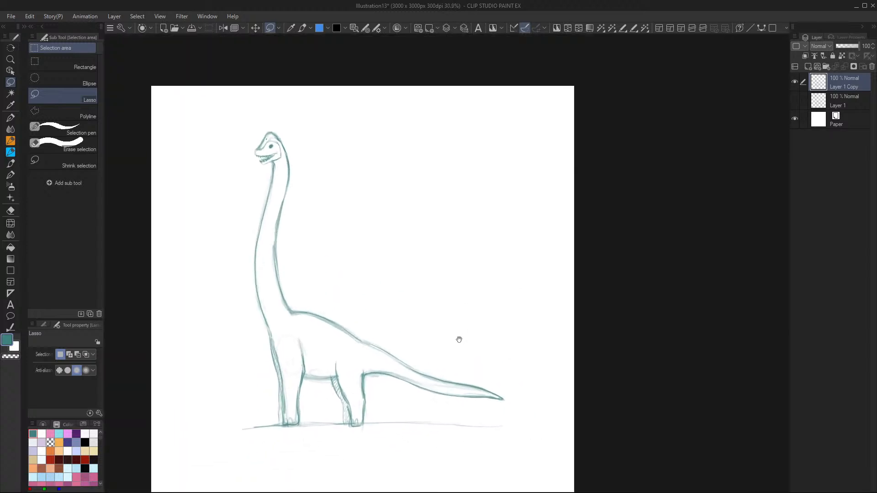
pyautogui.hotkey('ctrl', 't')
pyautogui.moveTo(459, 371)
pyautogui.mouseDown()
pyautogui.moveTo(384, 330)
pyautogui.moveTo(380, 338)
pyautogui.mouseUp()
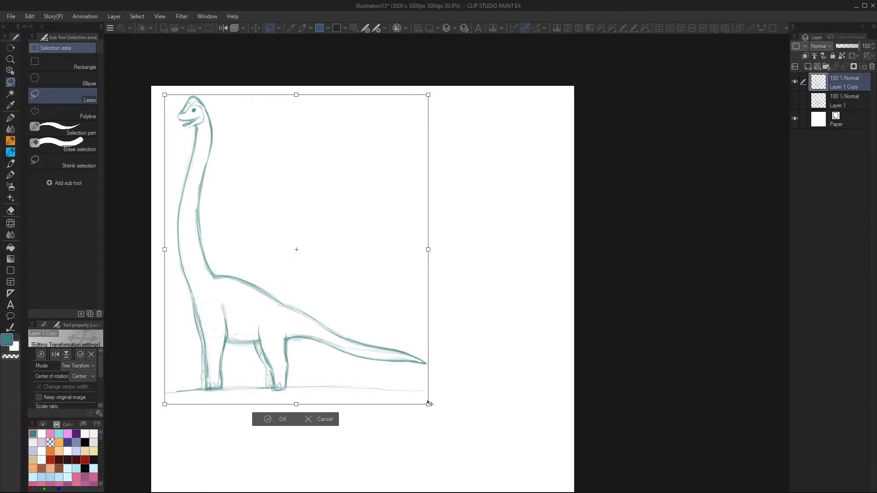
pyautogui.moveTo(428, 404); pyautogui.dragTo(373, 341)
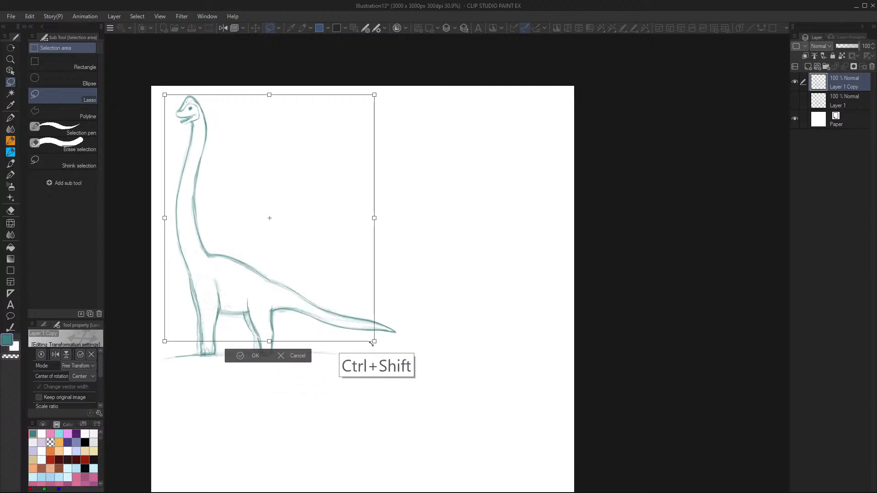
pyautogui.moveTo(349, 307); pyautogui.dragTo(350, 324)
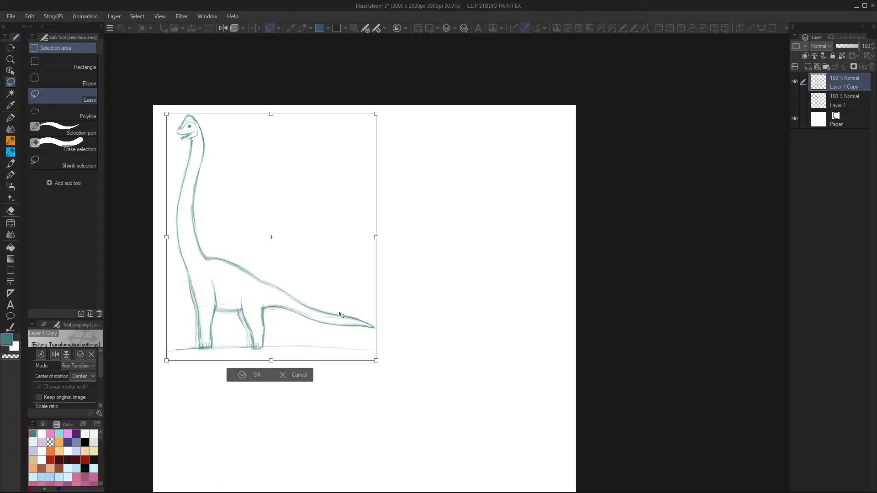
pyautogui.press('Return')
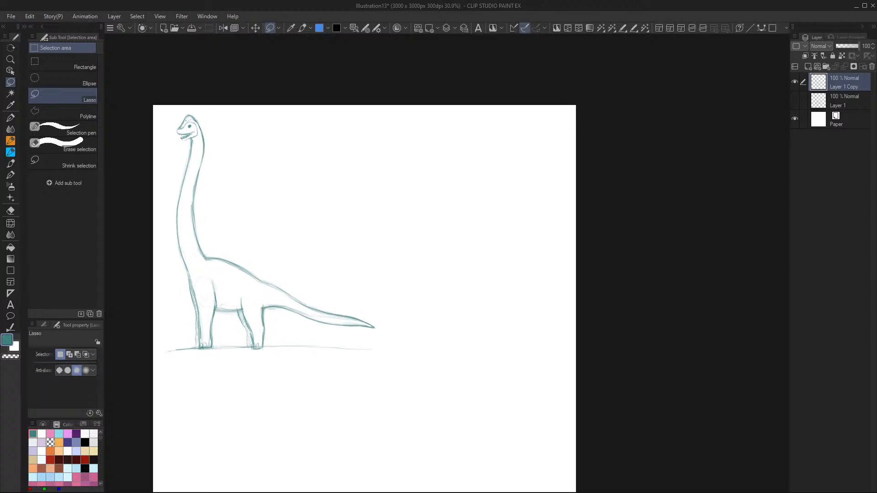
# Add a new layer above the dinosaur sketch and ready the Mat André Pencil 4 on the empty canvas area
pyautogui.press('p')
pyautogui.moveTo(425, 376)
pyautogui.mouseDown()
pyautogui.moveTo(377, 435)
pyautogui.moveTo(371, 393)
pyautogui.mouseUp()
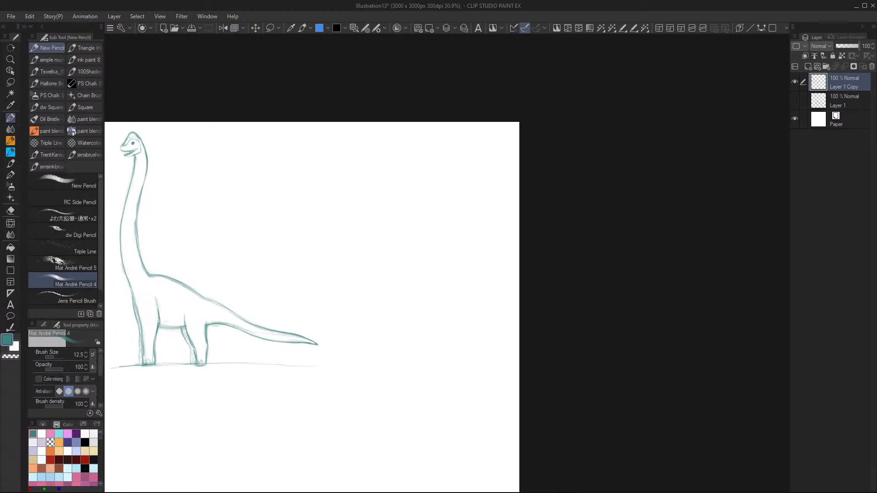
pyautogui.click(807, 66)
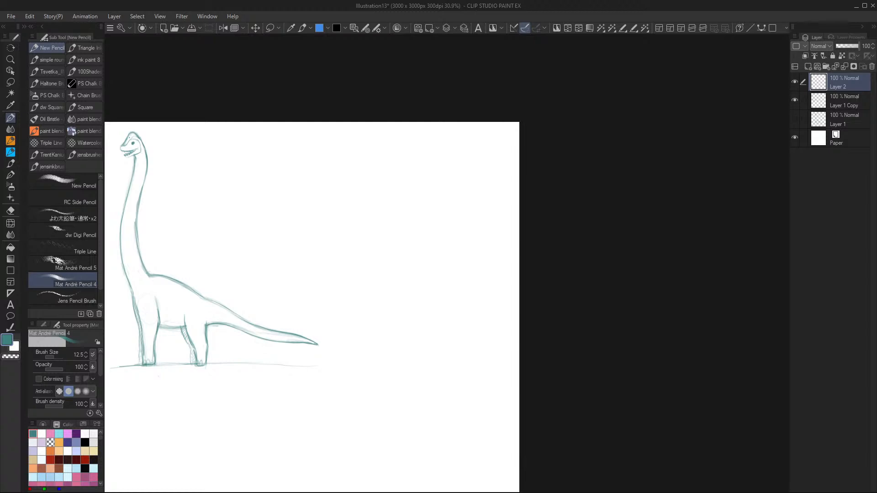
pyautogui.moveTo(376, 382)
pyautogui.mouseDown()
pyautogui.moveTo(378, 415)
pyautogui.moveTo(378, 381)
pyautogui.moveTo(389, 415)
pyautogui.mouseUp()
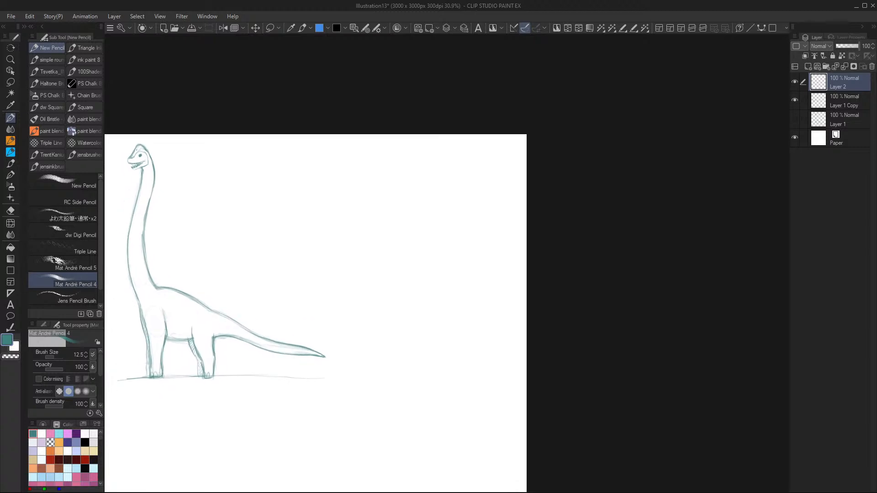
pyautogui.moveTo(382, 329); pyautogui.dragTo(352, 341)
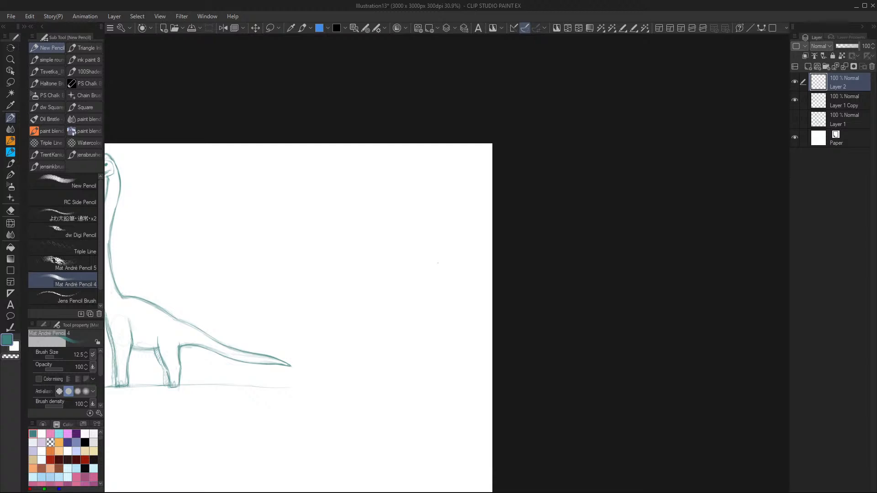
pyautogui.moveTo(348, 292); pyautogui.dragTo(359, 378)
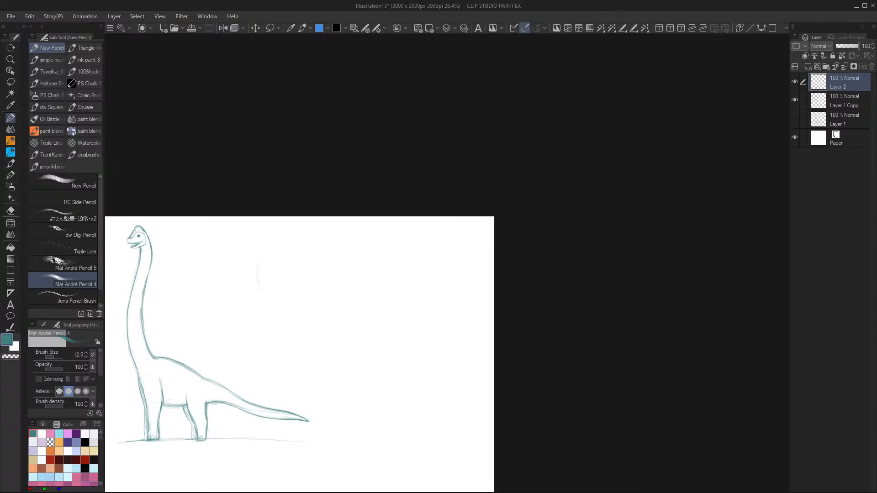
# Sketch an elephant's head with large ears, eyes, tusks and a trunk ending in an open-mouthed dinosaur head
pyautogui.moveTo(257, 256)
pyautogui.mouseDown()
pyautogui.moveTo(234, 293)
pyautogui.moveTo(259, 311)
pyautogui.moveTo(247, 324)
pyautogui.moveTo(264, 298)
pyautogui.moveTo(289, 341)
pyautogui.mouseUp()
pyautogui.moveTo(289, 343); pyautogui.dragTo(301, 347)
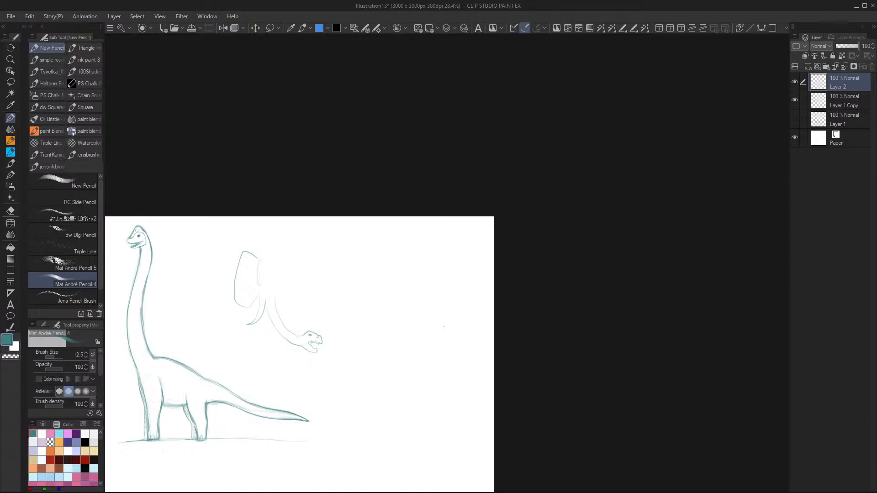
pyautogui.moveTo(281, 316); pyautogui.dragTo(301, 328)
pyautogui.moveTo(276, 252)
pyautogui.mouseDown()
pyautogui.moveTo(293, 254)
pyautogui.moveTo(303, 304)
pyautogui.moveTo(289, 310)
pyautogui.mouseUp()
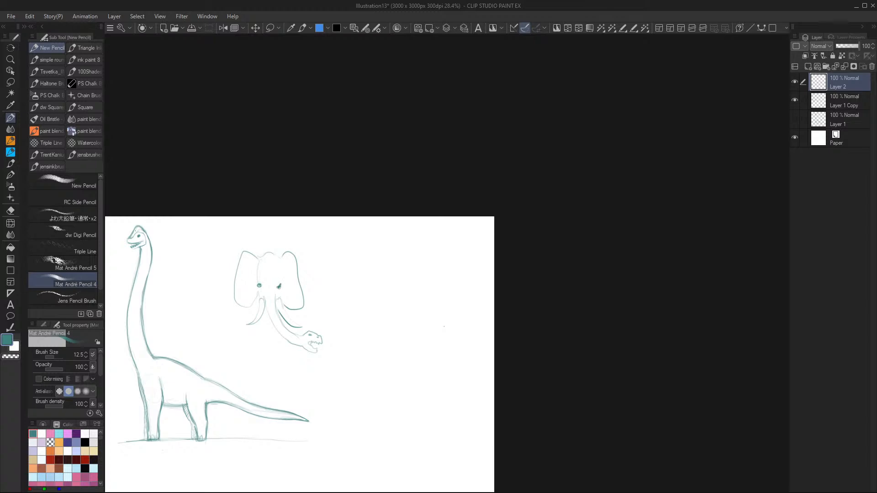
# Add the elephant's front legs and trunk creases, and letter "ELEPHANT SOUNDS" and "RARW!" beside it
pyautogui.moveTo(277, 295); pyautogui.dragTo(278, 309)
pyautogui.moveTo(271, 330); pyautogui.dragTo(263, 342)
pyautogui.moveTo(288, 313); pyautogui.dragTo(290, 325)
pyautogui.moveTo(281, 293)
pyautogui.mouseDown()
pyautogui.moveTo(291, 320)
pyautogui.moveTo(330, 329)
pyautogui.mouseUp()
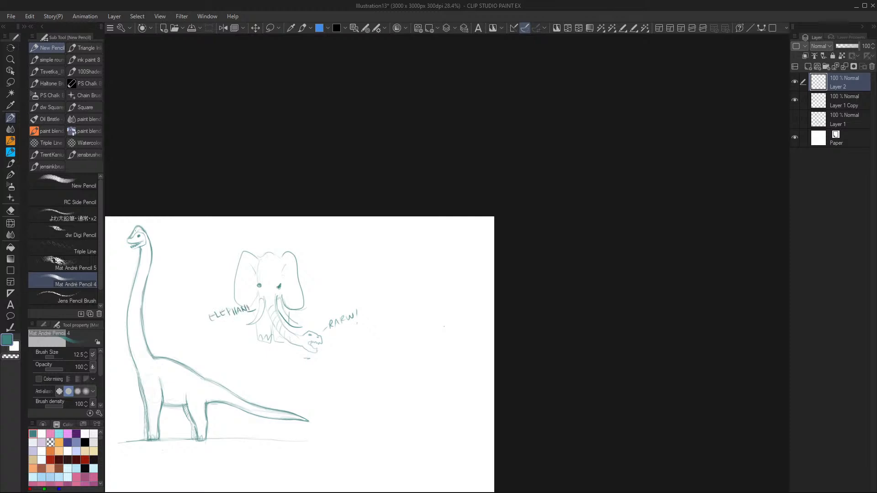
pyautogui.moveTo(217, 328); pyautogui.dragTo(214, 336)
pyautogui.moveTo(361, 348); pyautogui.dragTo(425, 348)
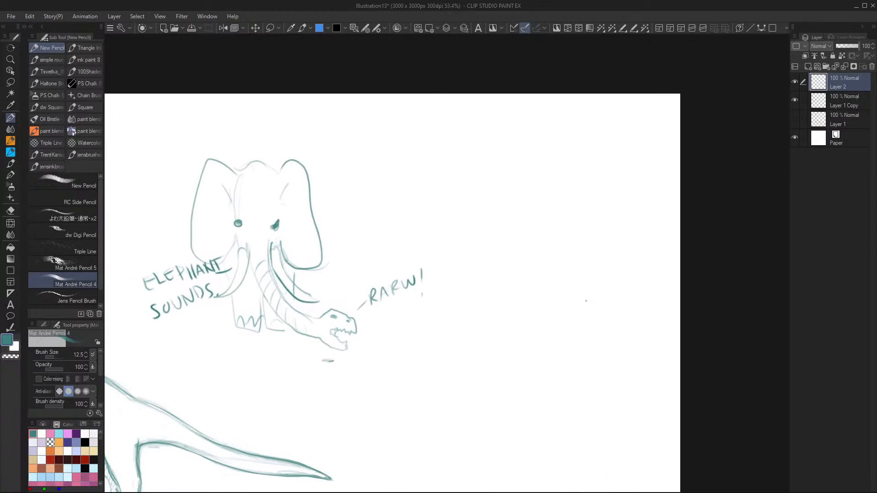
# Add a new layer above the elephant sketch and draw a ground line under its feet
pyautogui.click(808, 66)
pyautogui.moveTo(406, 426)
pyautogui.mouseDown()
pyautogui.moveTo(442, 422)
pyautogui.moveTo(394, 425)
pyautogui.mouseUp()
pyautogui.moveTo(224, 328); pyautogui.dragTo(246, 330)
pyautogui.moveTo(174, 337); pyautogui.dragTo(275, 332)
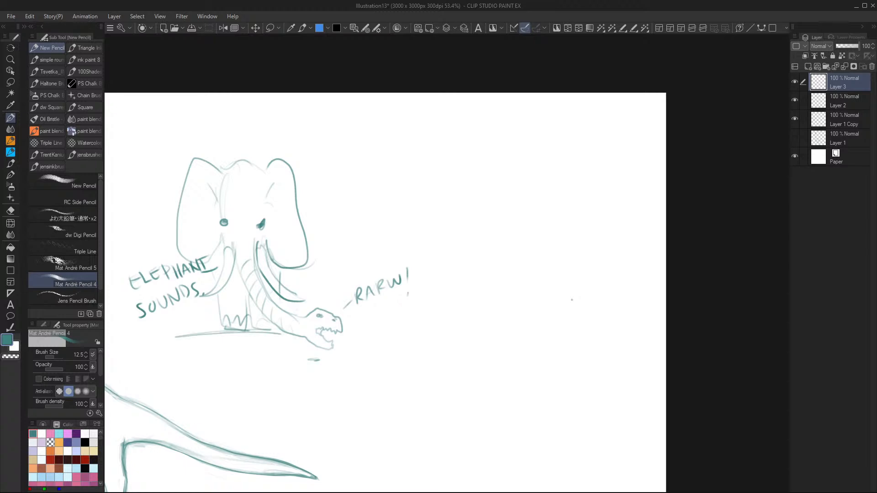
# Draw a downward arrow pointing at the dinosaur head on the elephant's trunk
pyautogui.moveTo(342, 251); pyautogui.dragTo(339, 300)
pyautogui.moveTo(406, 398); pyautogui.dragTo(337, 409)
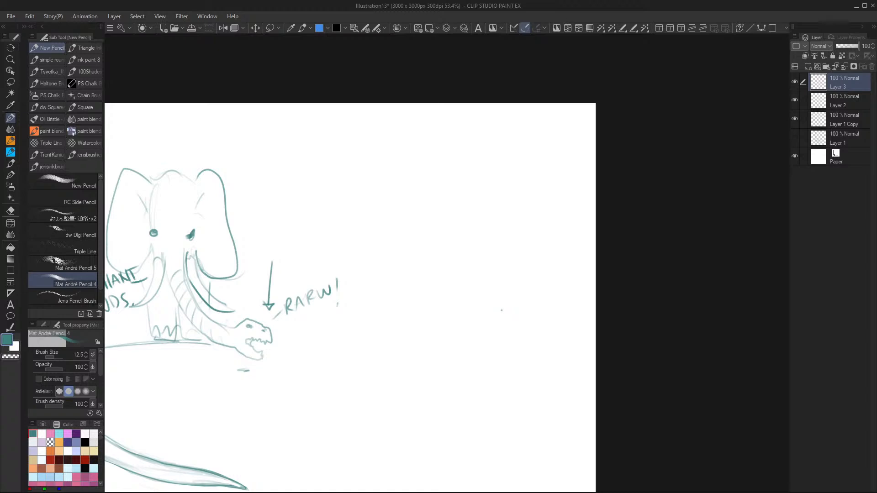
pyautogui.moveTo(464, 382)
pyautogui.mouseDown()
pyautogui.moveTo(402, 421)
pyautogui.moveTo(426, 409)
pyautogui.mouseUp()
pyautogui.moveTo(238, 274); pyautogui.dragTo(234, 316)
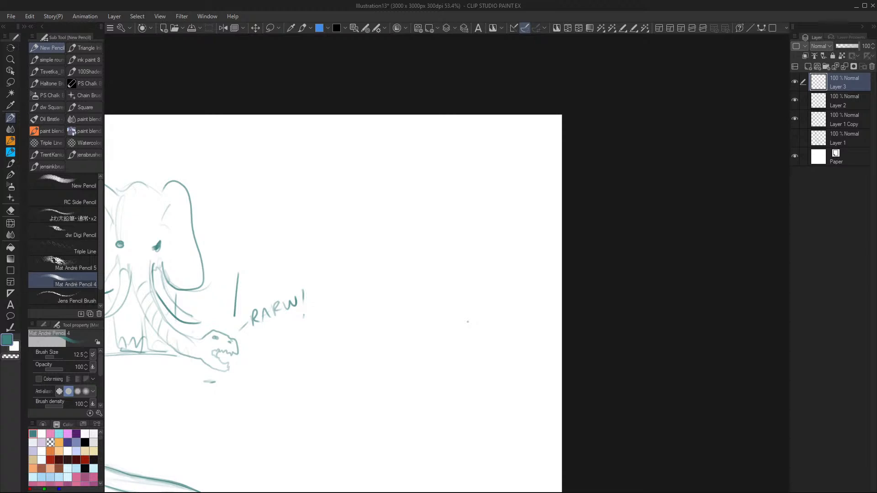
pyautogui.moveTo(359, 375); pyautogui.dragTo(409, 352)
pyautogui.moveTo(411, 394); pyautogui.dragTo(464, 311)
pyautogui.moveTo(425, 369); pyautogui.dragTo(319, 417)
pyautogui.moveTo(368, 429); pyautogui.dragTo(324, 461)
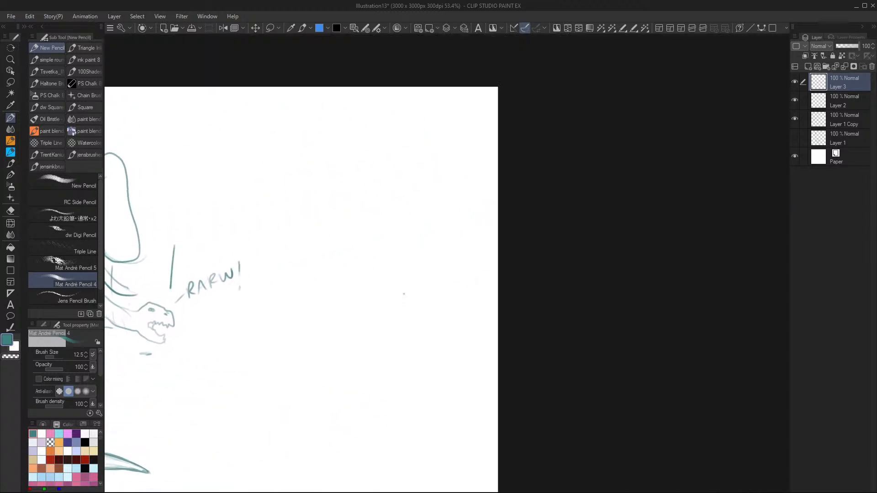
# Sketch a long horizontal oval with loose overlapping strokes beside the elephant as the body of a new creature
pyautogui.moveTo(292, 199); pyautogui.dragTo(314, 193)
pyautogui.hotkey('ctrl', 'z')
pyautogui.moveTo(368, 185)
pyautogui.mouseDown()
pyautogui.moveTo(285, 191)
pyautogui.moveTo(282, 219)
pyautogui.moveTo(361, 223)
pyautogui.moveTo(346, 184)
pyautogui.moveTo(293, 188)
pyautogui.moveTo(433, 205)
pyautogui.moveTo(287, 191)
pyautogui.moveTo(297, 223)
pyautogui.mouseUp()
pyautogui.moveTo(429, 202)
pyautogui.mouseDown()
pyautogui.moveTo(421, 194)
pyautogui.moveTo(296, 191)
pyautogui.mouseUp()
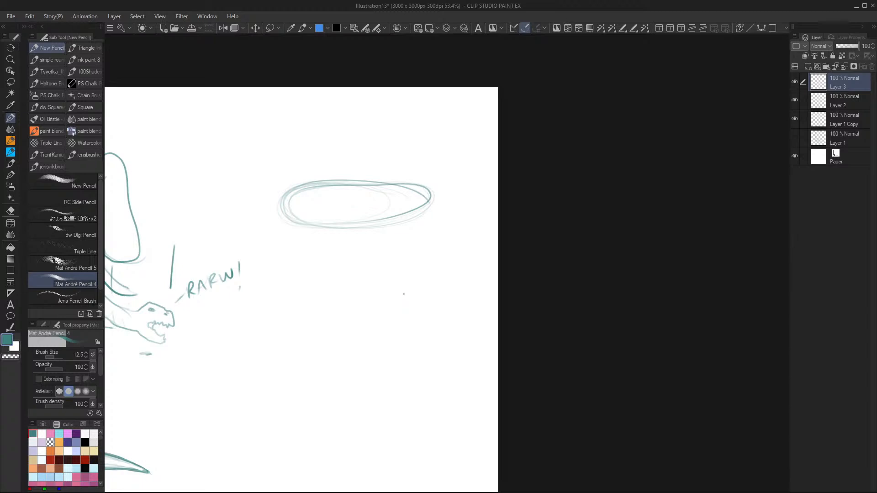
pyautogui.moveTo(314, 224); pyautogui.dragTo(420, 199)
# Move the Layer 3 sketch with Free Transform so the oval sits in the empty lower part of the canvas
pyautogui.press('ctrl')
pyautogui.hotkey('ctrl', 't')
pyautogui.moveTo(394, 217); pyautogui.dragTo(364, 439)
pyautogui.moveTo(383, 336)
pyautogui.mouseDown()
pyautogui.moveTo(389, 262)
pyautogui.moveTo(431, 150)
pyautogui.mouseUp()
pyautogui.moveTo(397, 351); pyautogui.dragTo(396, 238)
pyautogui.moveTo(398, 207)
pyautogui.mouseDown()
pyautogui.moveTo(333, 296)
pyautogui.moveTo(360, 310)
pyautogui.mouseUp()
pyautogui.press('ctrl')
pyautogui.press('Return')
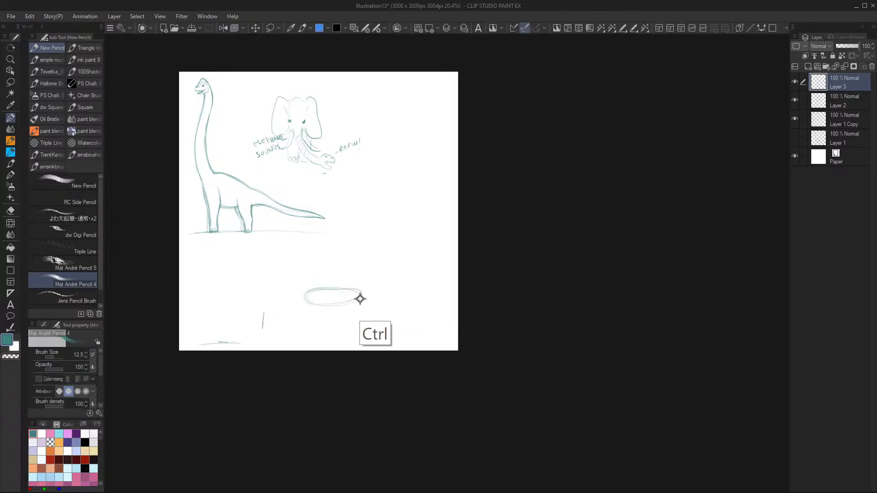
# Select the leftover arrow line and ground line with a rectangular marquee, delete them, and clear the selection
pyautogui.scroll(3, 375, 303)
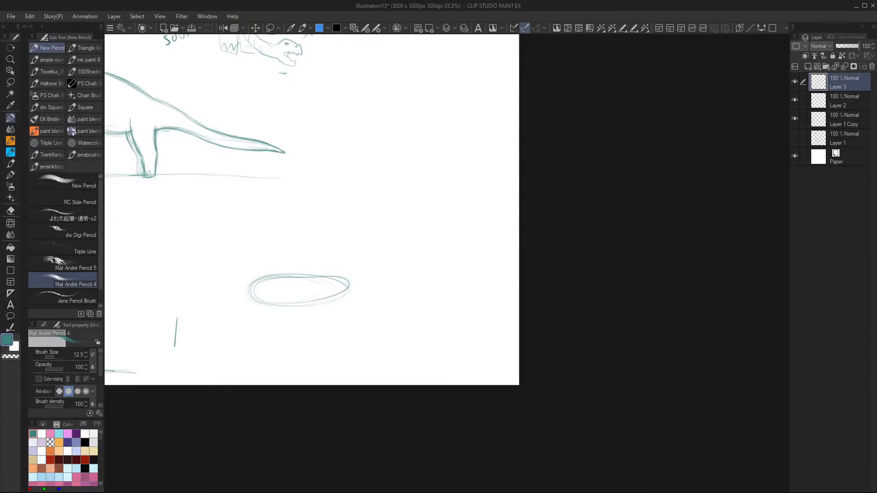
pyautogui.moveTo(221, 333)
pyautogui.mouseDown()
pyautogui.moveTo(321, 331)
pyautogui.moveTo(136, 396)
pyautogui.mouseUp()
pyautogui.press('m')
pyautogui.press('Delete')
pyautogui.hotkey('ctrl', 'd')
pyautogui.moveTo(437, 326); pyautogui.dragTo(346, 369)
pyautogui.scroll(5, 384, 352)
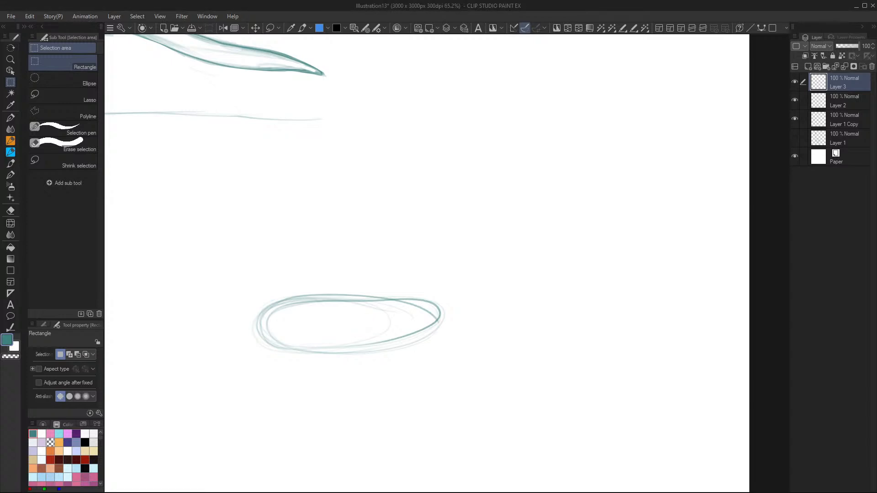
# Draw a pointed cone-shaped head on the left end of the oval body with the Mat André Pencil 4
pyautogui.scroll(-2, 329, 356)
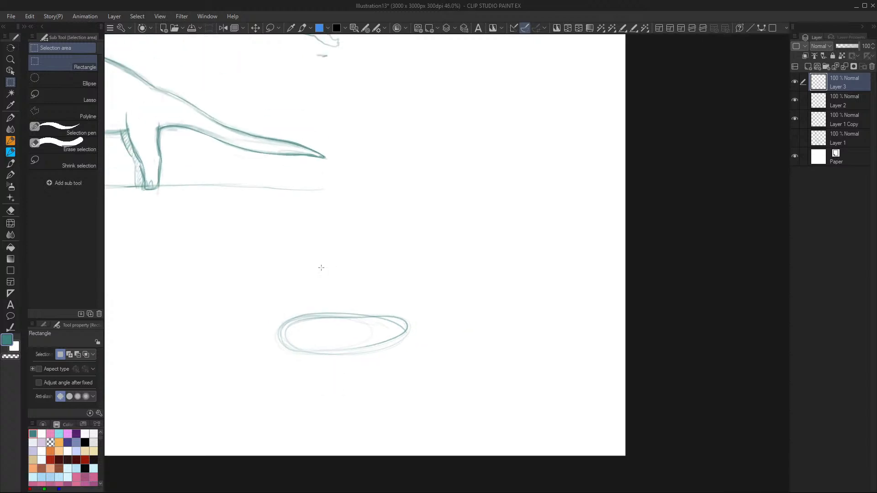
pyautogui.moveTo(289, 323); pyautogui.dragTo(279, 328)
pyautogui.click(280, 327)
pyautogui.press('p')
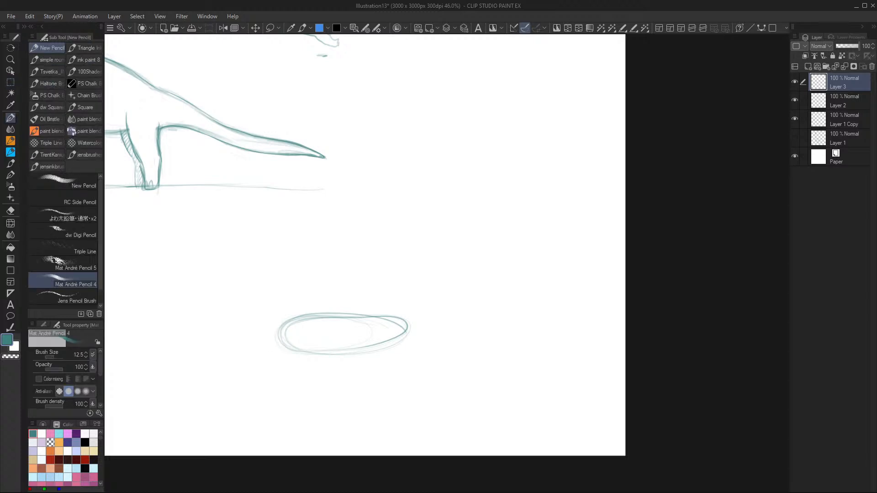
pyautogui.moveTo(285, 315); pyautogui.dragTo(234, 327)
pyautogui.moveTo(289, 320)
pyautogui.mouseDown()
pyautogui.moveTo(287, 351)
pyautogui.moveTo(237, 350)
pyautogui.moveTo(270, 317)
pyautogui.moveTo(292, 342)
pyautogui.moveTo(228, 343)
pyautogui.moveTo(256, 322)
pyautogui.mouseUp()
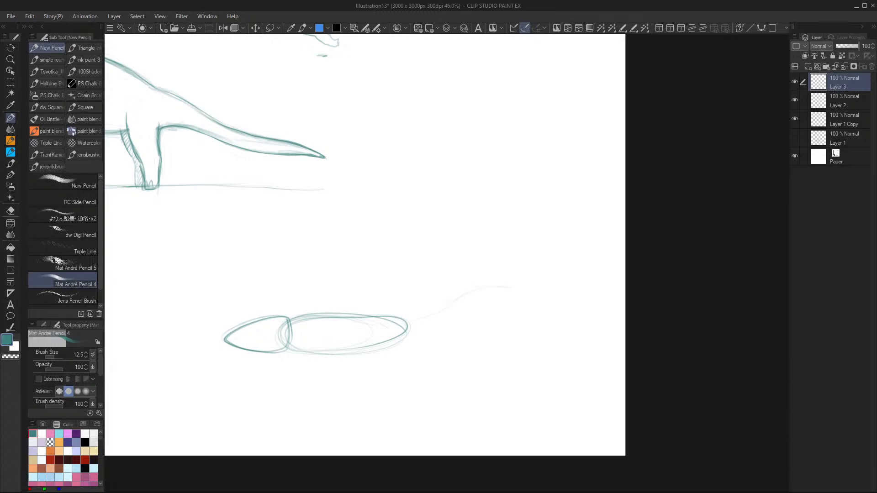
# Draw a long tail rising in an S-curve from the body and tapering to a point, with a dividing line before the tip
pyautogui.moveTo(410, 342); pyautogui.dragTo(506, 303)
pyautogui.moveTo(442, 311)
pyautogui.mouseDown()
pyautogui.moveTo(461, 299)
pyautogui.moveTo(518, 293)
pyautogui.mouseUp()
pyautogui.moveTo(512, 288)
pyautogui.mouseDown()
pyautogui.moveTo(575, 309)
pyautogui.moveTo(506, 306)
pyautogui.moveTo(581, 311)
pyautogui.mouseUp()
pyautogui.moveTo(511, 294)
pyautogui.mouseDown()
pyautogui.moveTo(506, 310)
pyautogui.moveTo(483, 309)
pyautogui.moveTo(423, 342)
pyautogui.mouseUp()
pyautogui.moveTo(447, 307)
pyautogui.mouseDown()
pyautogui.moveTo(511, 286)
pyautogui.moveTo(410, 317)
pyautogui.mouseUp()
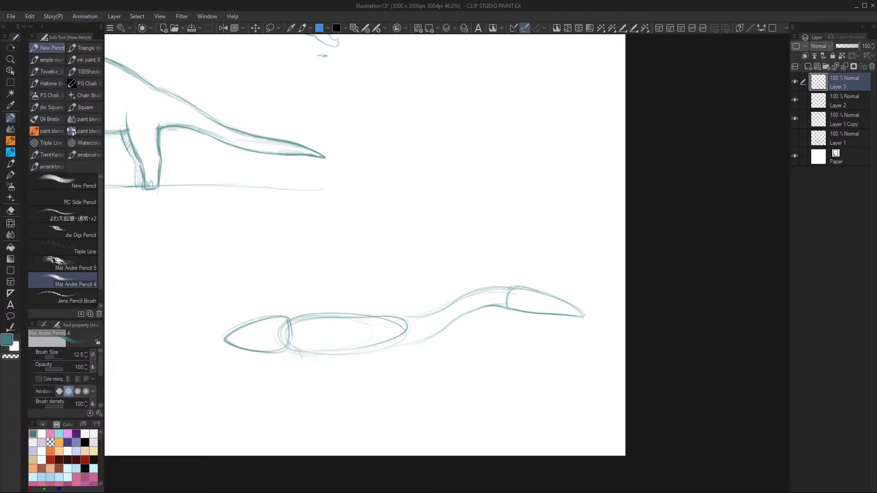
# Draw four leaf-shaped flippers under the body, two near the head and two near the tail
pyautogui.moveTo(302, 354)
pyautogui.mouseDown()
pyautogui.moveTo(309, 378)
pyautogui.moveTo(346, 400)
pyautogui.mouseUp()
pyautogui.moveTo(304, 352); pyautogui.dragTo(356, 399)
pyautogui.moveTo(317, 358)
pyautogui.mouseDown()
pyautogui.moveTo(355, 401)
pyautogui.moveTo(304, 367)
pyautogui.mouseUp()
pyautogui.moveTo(376, 351)
pyautogui.mouseDown()
pyautogui.moveTo(411, 379)
pyautogui.moveTo(401, 351)
pyautogui.moveTo(432, 377)
pyautogui.mouseUp()
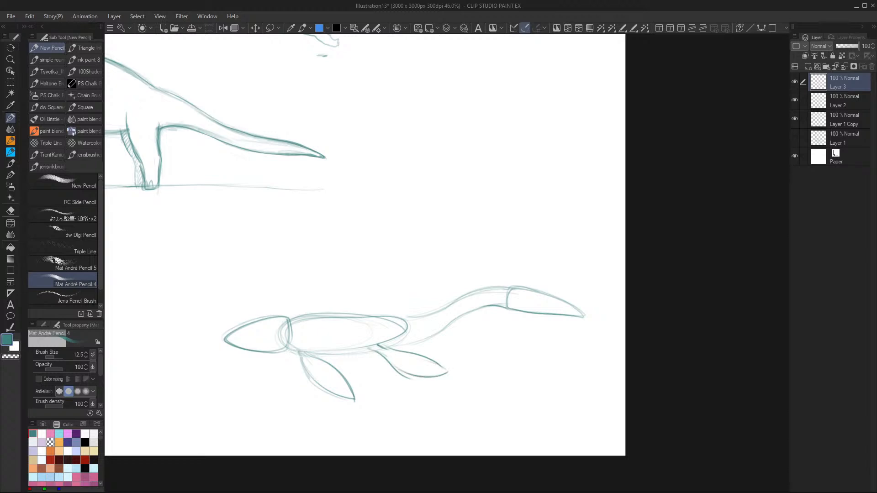
pyautogui.moveTo(366, 358)
pyautogui.mouseDown()
pyautogui.moveTo(395, 388)
pyautogui.moveTo(395, 376)
pyautogui.moveTo(371, 350)
pyautogui.moveTo(407, 392)
pyautogui.mouseUp()
pyautogui.moveTo(362, 351)
pyautogui.mouseDown()
pyautogui.moveTo(405, 391)
pyautogui.moveTo(377, 360)
pyautogui.mouseUp()
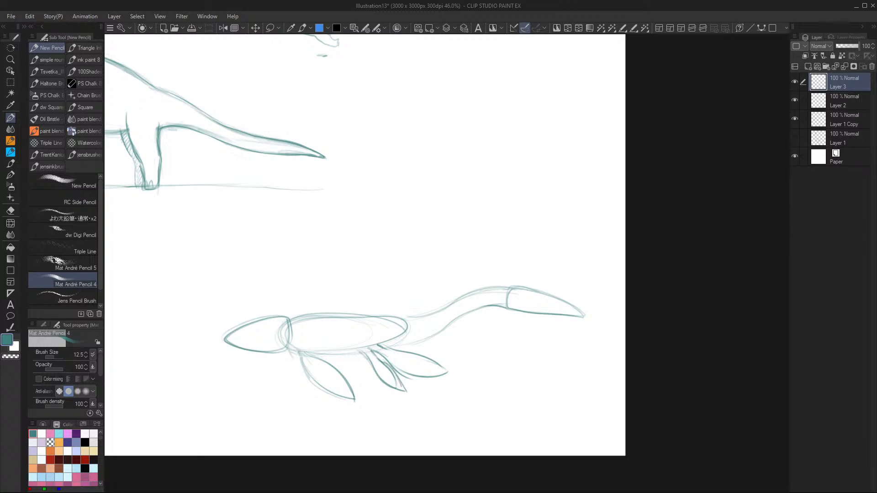
pyautogui.moveTo(289, 352)
pyautogui.mouseDown()
pyautogui.moveTo(300, 387)
pyautogui.moveTo(315, 397)
pyautogui.moveTo(289, 359)
pyautogui.mouseUp()
# Firm up the belly and tail contours, add small spikes along the tail's upper edge, and extend its tip downward
pyautogui.moveTo(321, 357); pyautogui.dragTo(415, 343)
pyautogui.moveTo(471, 295); pyautogui.dragTo(500, 290)
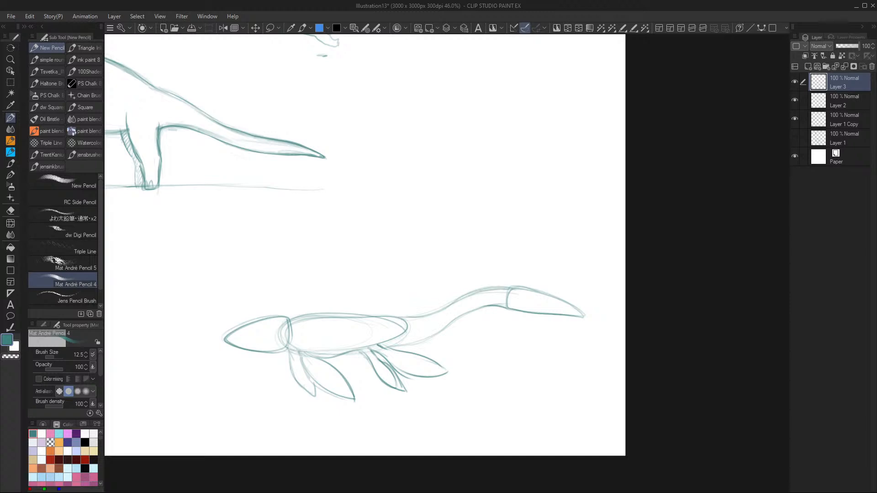
pyautogui.moveTo(514, 286); pyautogui.dragTo(526, 284)
pyautogui.moveTo(524, 289); pyautogui.dragTo(569, 296)
pyautogui.moveTo(505, 286); pyautogui.dragTo(511, 280)
pyautogui.moveTo(579, 310)
pyautogui.mouseDown()
pyautogui.moveTo(600, 330)
pyautogui.moveTo(588, 322)
pyautogui.mouseUp()
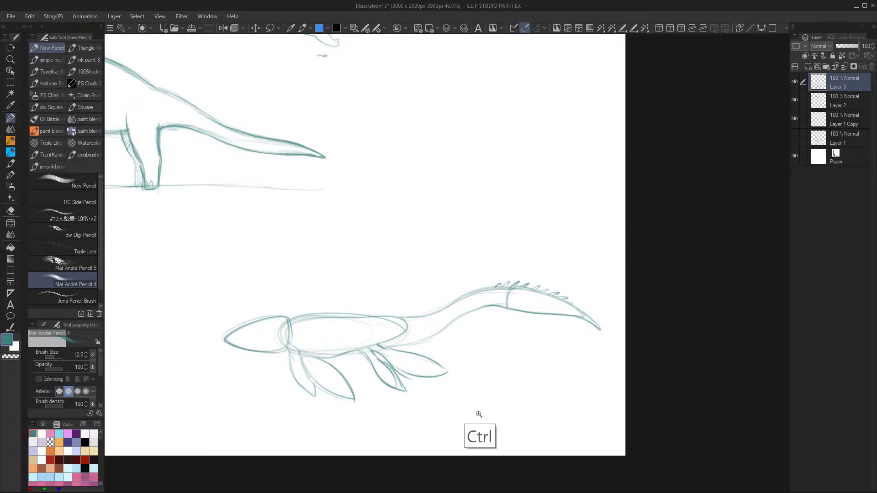
pyautogui.scroll(-3, 469, 413)
pyautogui.scroll(3, 469, 413)
pyautogui.scroll(2, 469, 413)
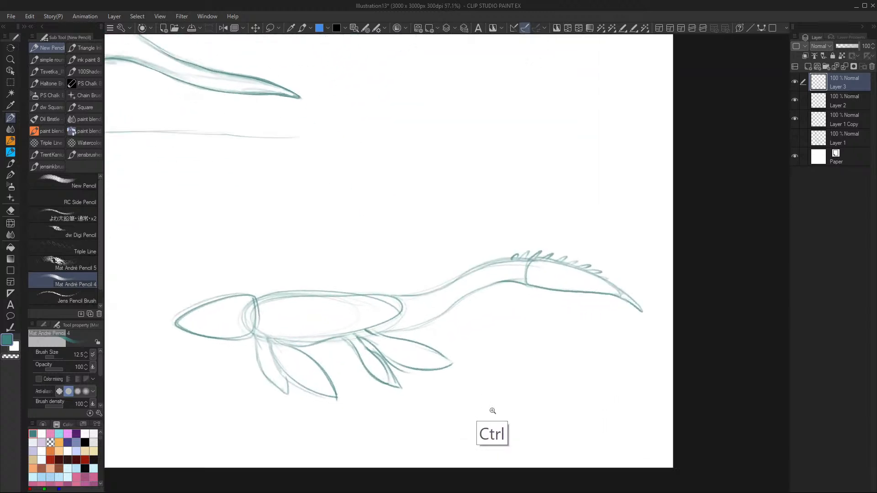
pyautogui.scroll(-1, 488, 409)
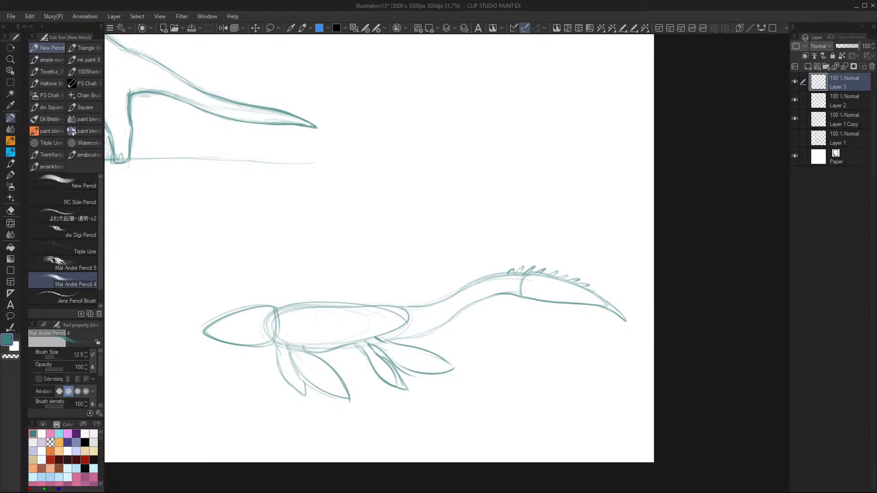
# Redraw the near front flipper with a shorter, darker outline and erase its old tip and lower edge
pyautogui.moveTo(303, 345)
pyautogui.mouseDown()
pyautogui.moveTo(342, 383)
pyautogui.moveTo(295, 364)
pyautogui.moveTo(316, 382)
pyautogui.moveTo(344, 383)
pyautogui.moveTo(325, 389)
pyautogui.moveTo(302, 375)
pyautogui.mouseUp()
pyautogui.press('e')
pyautogui.moveTo(345, 399); pyautogui.dragTo(315, 390)
pyautogui.moveTo(347, 400); pyautogui.dragTo(356, 399)
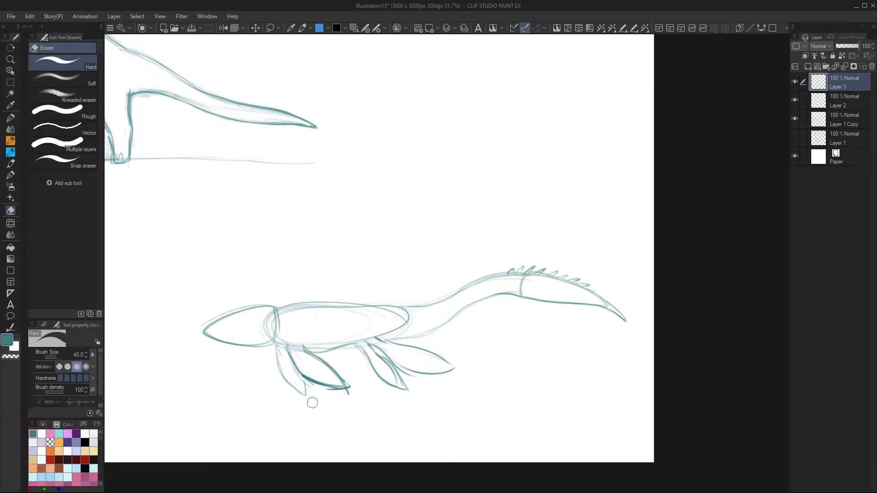
# Erase the tips of the two rear flippers and redraw the rearmost one shorter
pyautogui.moveTo(389, 389); pyautogui.dragTo(389, 399)
pyautogui.moveTo(372, 367)
pyautogui.mouseDown()
pyautogui.moveTo(410, 390)
pyautogui.moveTo(431, 352)
pyautogui.moveTo(440, 368)
pyautogui.moveTo(404, 384)
pyautogui.mouseUp()
pyautogui.press('p')
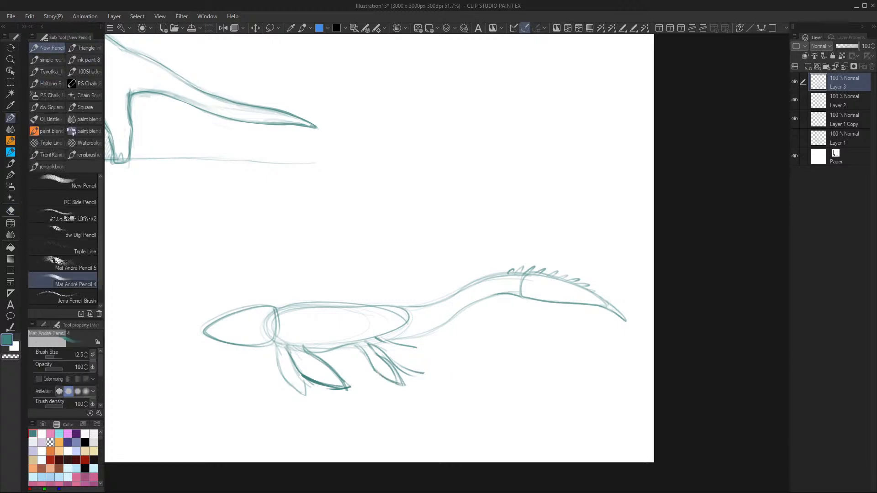
pyautogui.moveTo(402, 346)
pyautogui.mouseDown()
pyautogui.moveTo(428, 357)
pyautogui.moveTo(408, 367)
pyautogui.moveTo(428, 367)
pyautogui.mouseUp()
pyautogui.moveTo(414, 365)
pyautogui.mouseDown()
pyautogui.moveTo(436, 364)
pyautogui.moveTo(404, 374)
pyautogui.moveTo(430, 374)
pyautogui.mouseUp()
# Erase the upper part of the dividing line across the tail with the Hard eraser
pyautogui.press('e')
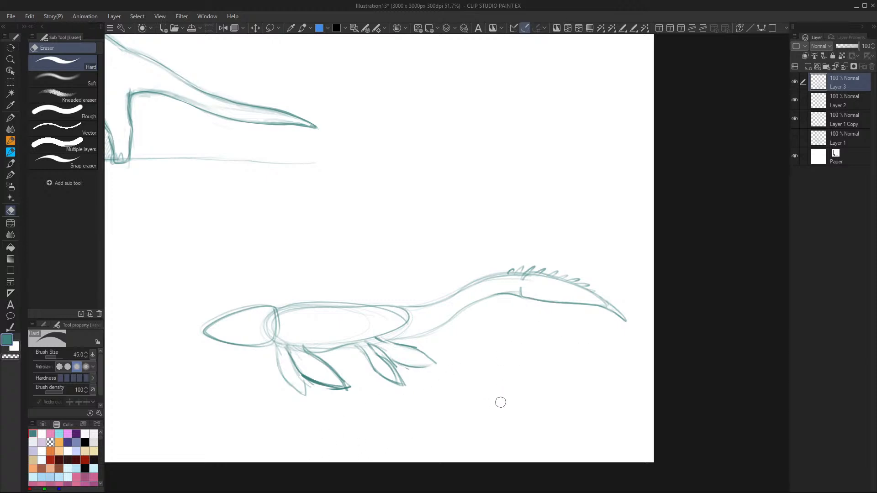
pyautogui.moveTo(521, 278); pyautogui.dragTo(525, 280)
pyautogui.press('p')
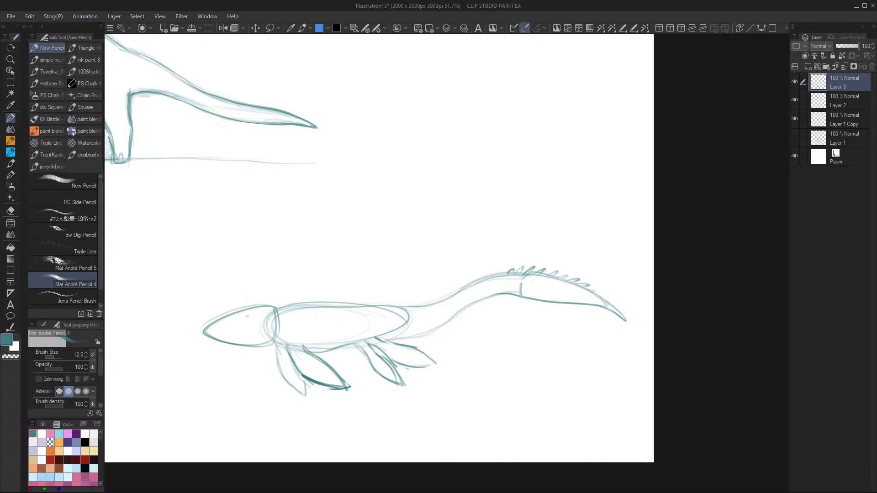
# Draw the creature's eyes and jagged toothed mouth, and darken the tip of its snout
pyautogui.moveTo(221, 296); pyautogui.dragTo(220, 310)
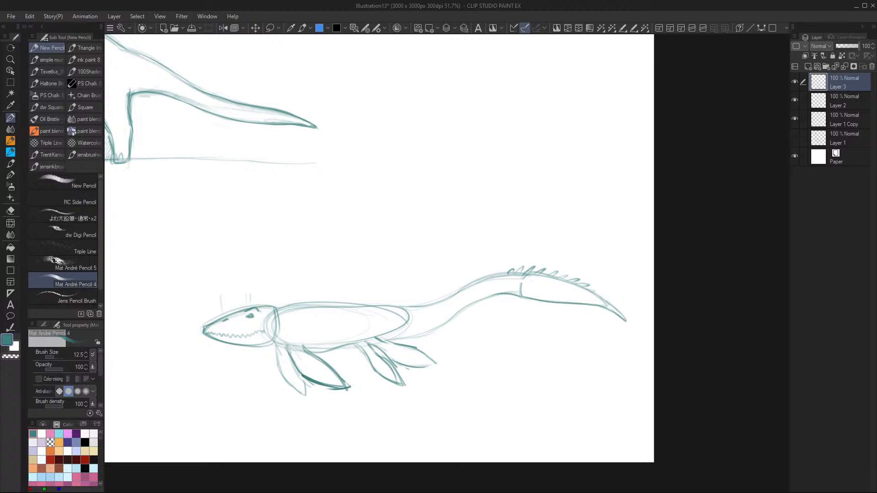
pyautogui.moveTo(205, 326)
pyautogui.mouseDown()
pyautogui.moveTo(230, 317)
pyautogui.moveTo(219, 340)
pyautogui.mouseUp()
# Darken the outline along the creature's back, throat, belly and tail, adding small spikes behind the head
pyautogui.moveTo(276, 308); pyautogui.dragTo(409, 305)
pyautogui.moveTo(259, 340); pyautogui.dragTo(278, 346)
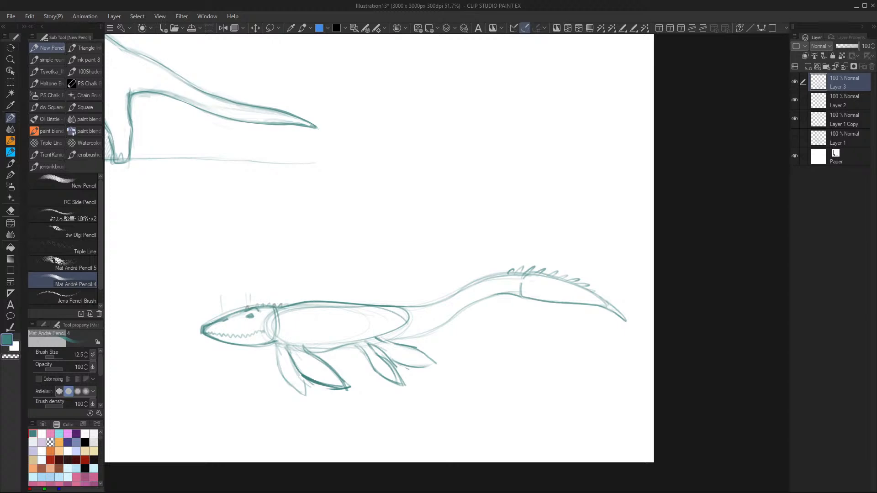
pyautogui.moveTo(303, 350)
pyautogui.mouseDown()
pyautogui.moveTo(427, 333)
pyautogui.moveTo(511, 296)
pyautogui.mouseUp()
pyautogui.moveTo(425, 307); pyautogui.dragTo(497, 278)
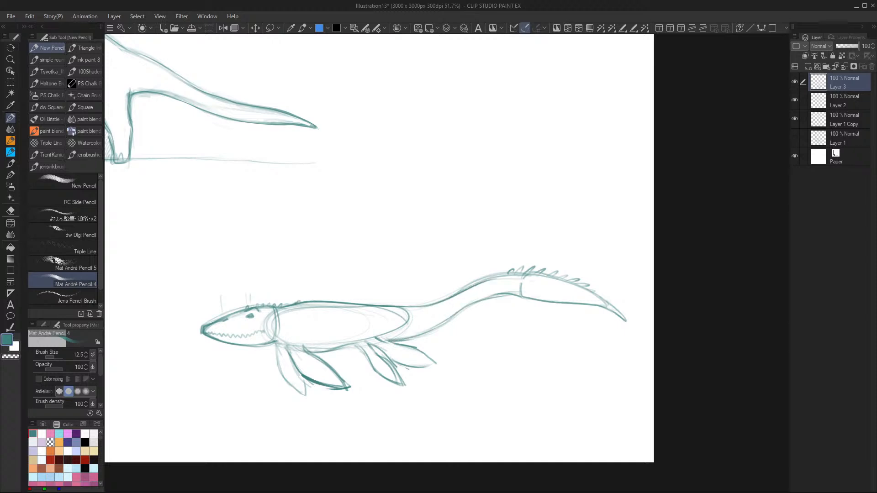
# Duplicate Layer 3 and add a new empty layer above the copy
pyautogui.doubleClick(854, 87)
pyautogui.click(848, 86)
pyautogui.moveTo(824, 84); pyautogui.dragTo(808, 67)
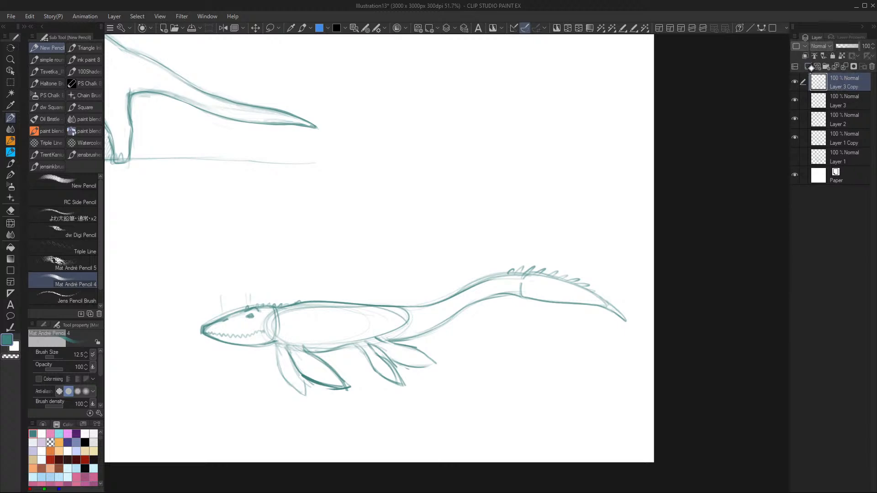
pyautogui.click(808, 67)
pyautogui.click(795, 101)
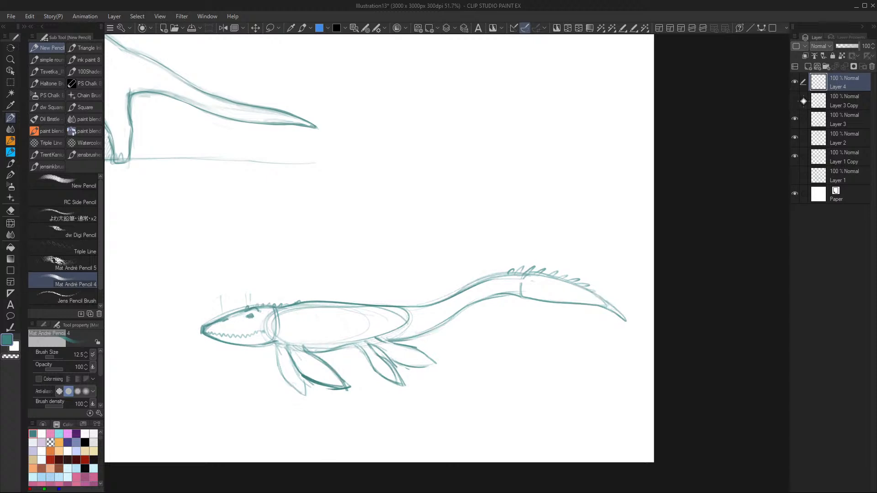
# Hide Layer 4 and Layer 3, and erase the neck construction lines and stray marks above the head on Layer 3 Copy
pyautogui.press('e')
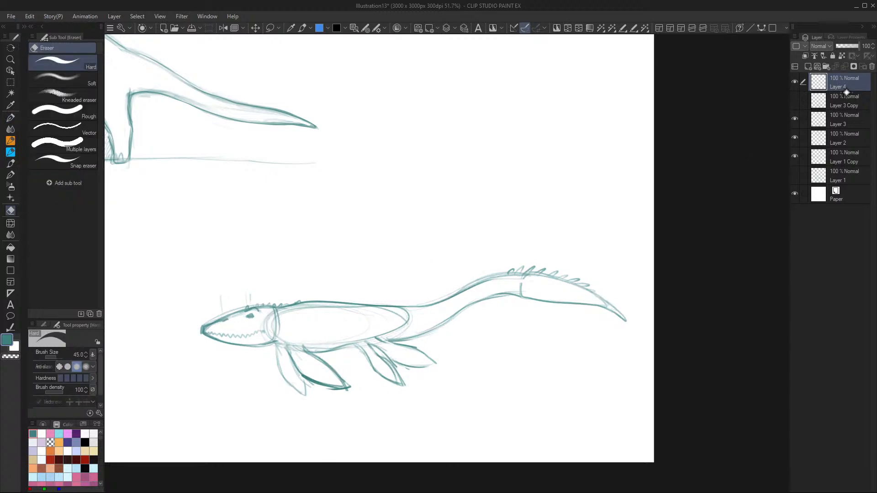
pyautogui.click(813, 101)
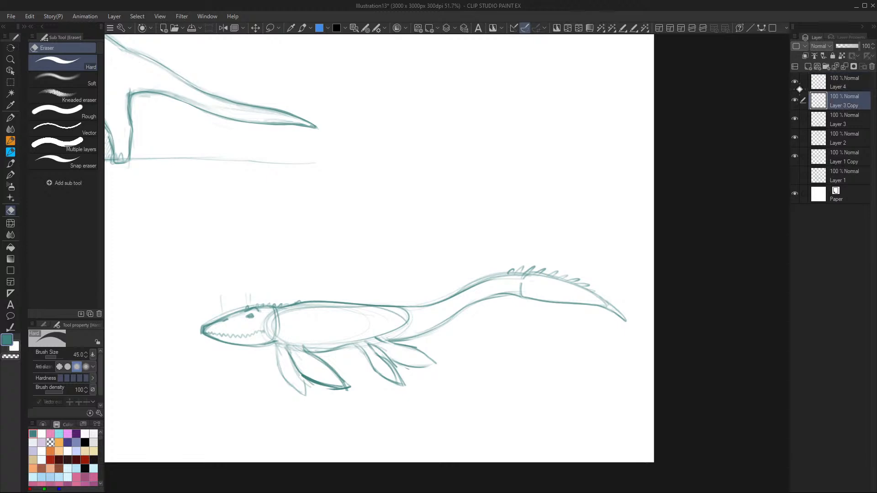
pyautogui.click(794, 100)
pyautogui.click(795, 81)
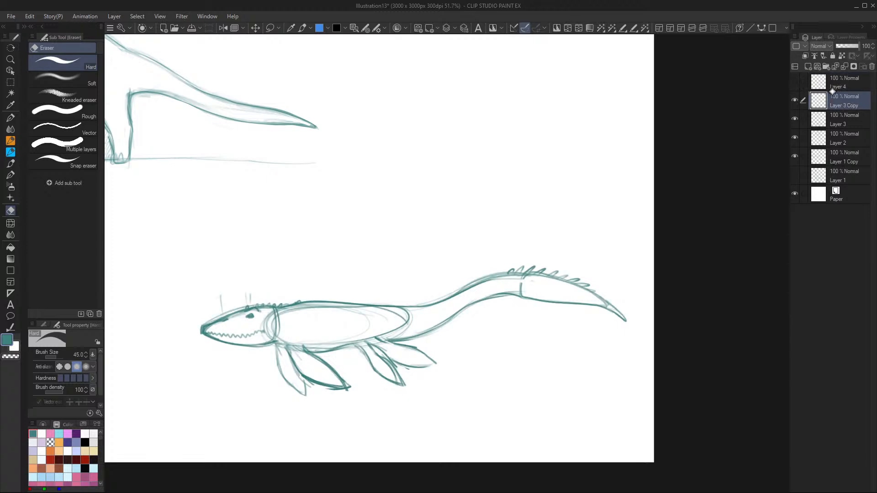
pyautogui.click(795, 119)
pyautogui.moveTo(256, 340)
pyautogui.mouseDown()
pyautogui.moveTo(285, 314)
pyautogui.moveTo(264, 323)
pyautogui.moveTo(274, 328)
pyautogui.moveTo(265, 340)
pyautogui.moveTo(279, 323)
pyautogui.mouseUp()
pyautogui.moveTo(218, 310)
pyautogui.mouseDown()
pyautogui.moveTo(225, 294)
pyautogui.moveTo(216, 312)
pyautogui.moveTo(246, 301)
pyautogui.mouseUp()
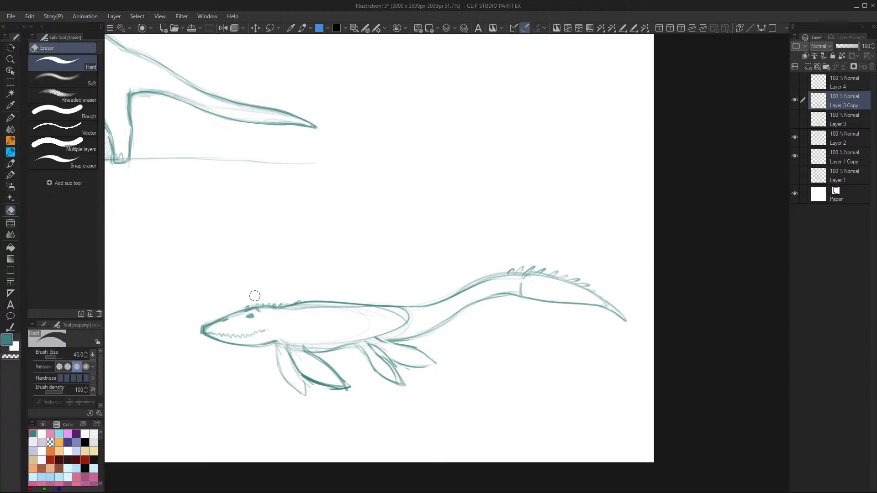
# Erase the construction lines inside the sea reptile's body and tail, and clean up stray marks along its back and snout
pyautogui.moveTo(383, 311)
pyautogui.mouseDown()
pyautogui.moveTo(430, 312)
pyautogui.moveTo(385, 315)
pyautogui.moveTo(406, 321)
pyautogui.moveTo(380, 329)
pyautogui.moveTo(377, 319)
pyautogui.moveTo(410, 327)
pyautogui.moveTo(350, 336)
pyautogui.moveTo(382, 343)
pyautogui.moveTo(400, 332)
pyautogui.moveTo(284, 340)
pyautogui.mouseUp()
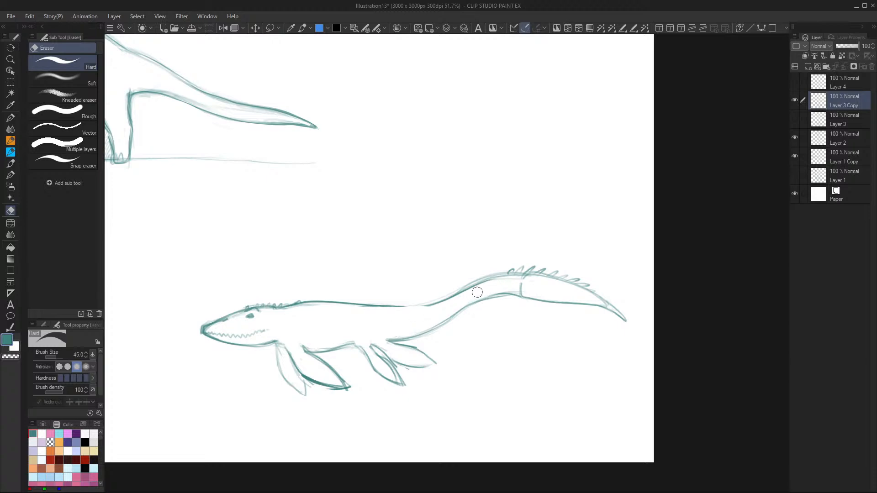
pyautogui.moveTo(514, 284); pyautogui.dragTo(501, 280)
pyautogui.moveTo(596, 303); pyautogui.dragTo(590, 299)
pyautogui.moveTo(462, 287); pyautogui.dragTo(500, 271)
pyautogui.moveTo(209, 319)
pyautogui.mouseDown()
pyautogui.moveTo(238, 315)
pyautogui.moveTo(210, 328)
pyautogui.mouseUp()
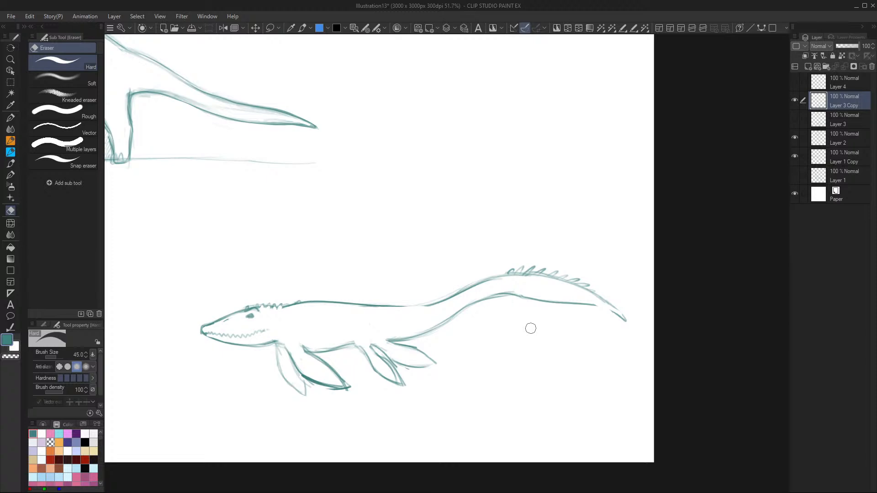
pyautogui.moveTo(215, 323); pyautogui.dragTo(228, 321)
# Pencil in the reptile's snout and the jaw line behind its mouth, and draw a small fish and bubbles around it
pyautogui.press('p')
pyautogui.moveTo(210, 323); pyautogui.dragTo(231, 316)
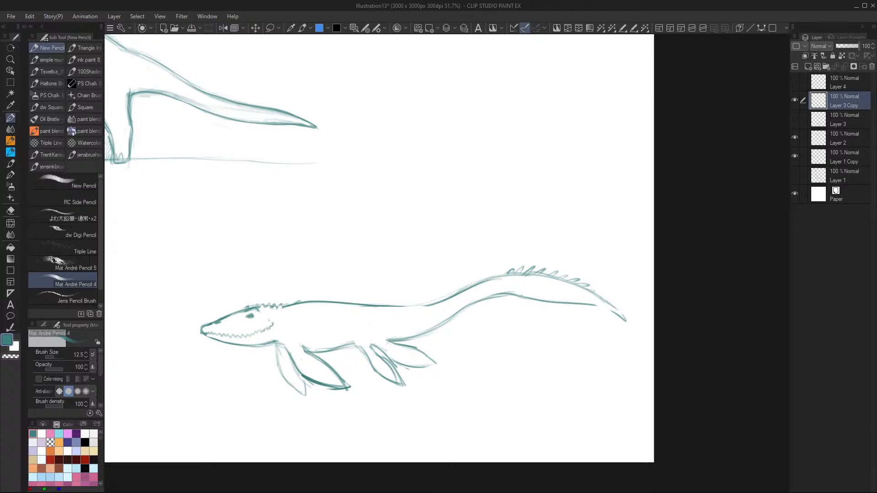
pyautogui.scroll(-3, 416, 408)
pyautogui.scroll(3, 422, 411)
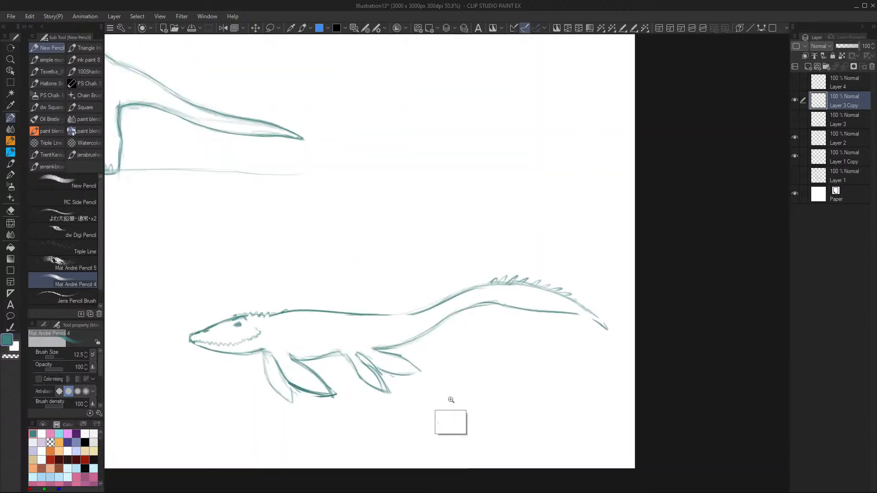
pyautogui.scroll(-3, 445, 415)
pyautogui.scroll(2, 429, 413)
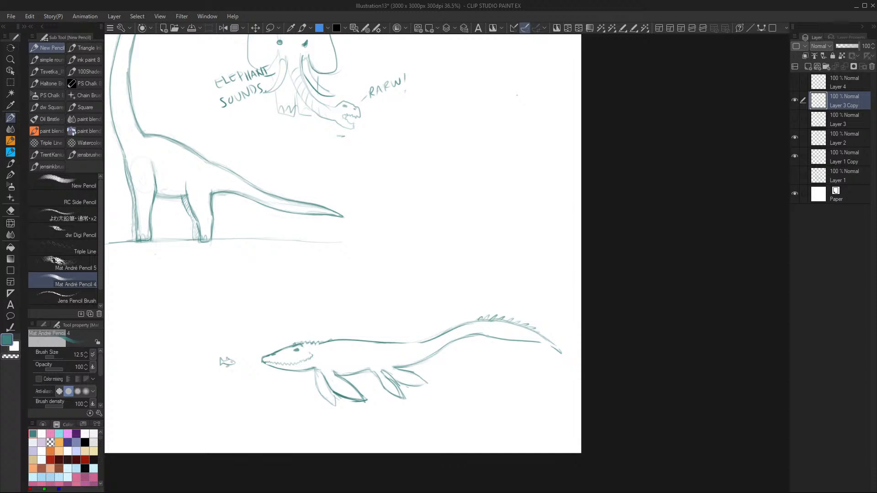
pyautogui.moveTo(234, 338); pyautogui.dragTo(272, 324)
pyautogui.moveTo(403, 433); pyautogui.dragTo(427, 432)
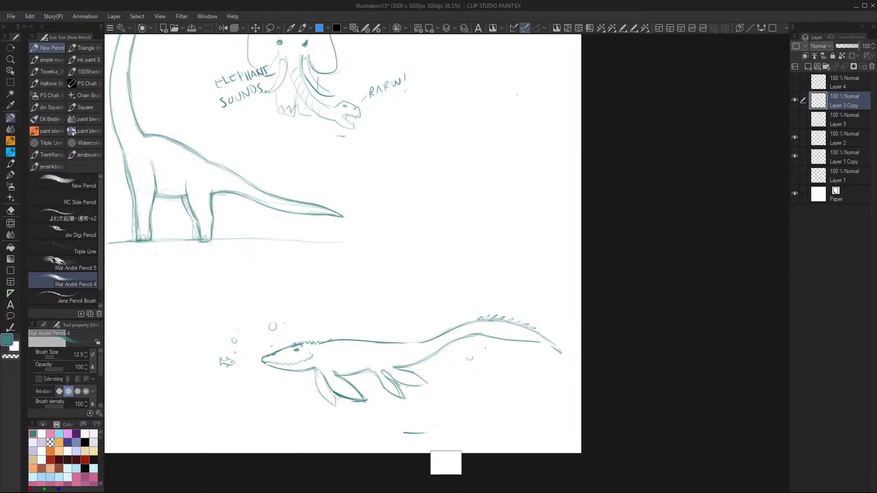
# Lasso the sea reptile with its fish and bubbles, move it up and left beneath the long-necked dinosaur, and deselect
pyautogui.scroll(-3, 440, 442)
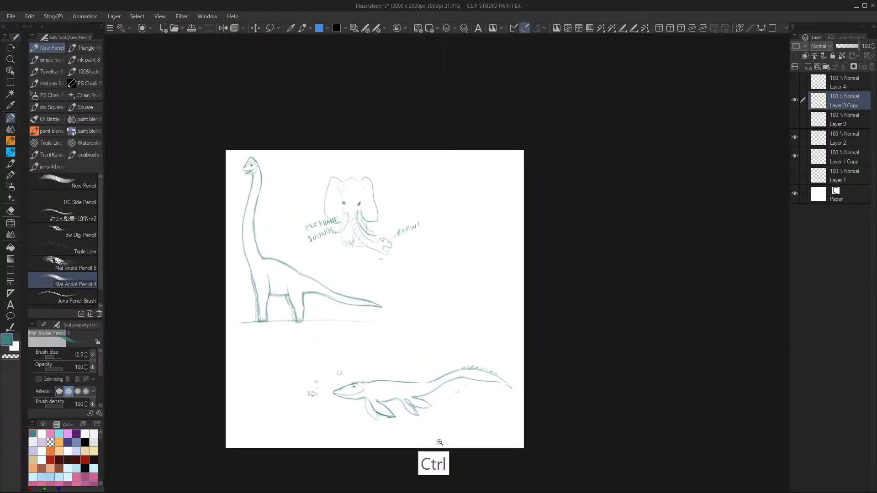
pyautogui.scroll(3, 439, 442)
pyautogui.scroll(-2, 439, 442)
pyautogui.moveTo(437, 433); pyautogui.dragTo(425, 469)
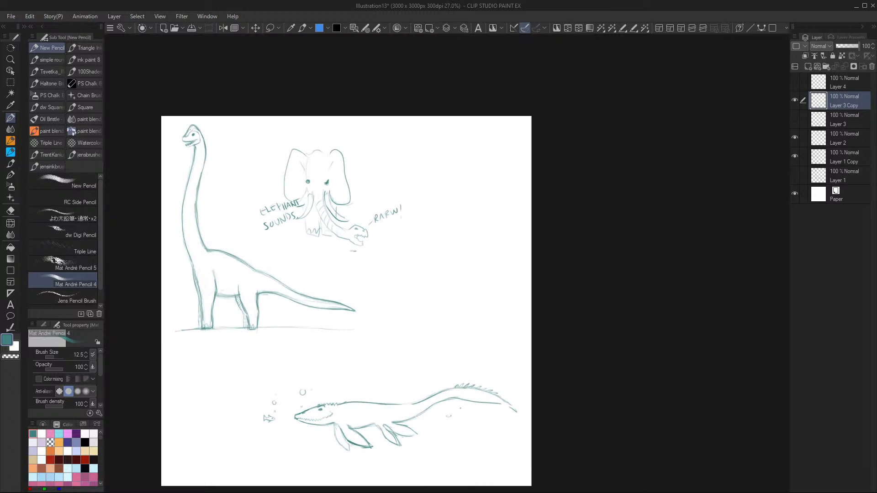
pyautogui.press('m')
pyautogui.press('m')
pyautogui.moveTo(259, 394)
pyautogui.mouseDown()
pyautogui.moveTo(290, 377)
pyautogui.moveTo(513, 358)
pyautogui.moveTo(530, 411)
pyautogui.moveTo(427, 461)
pyautogui.moveTo(308, 465)
pyautogui.moveTo(257, 394)
pyautogui.mouseUp()
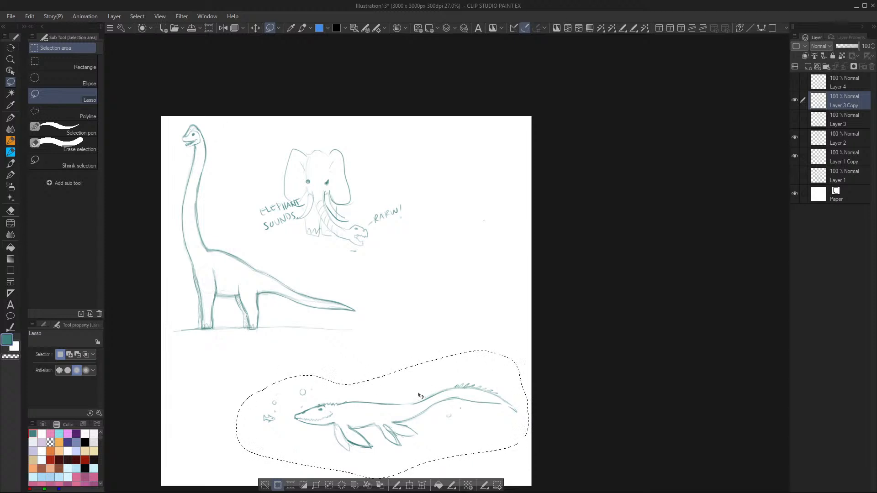
pyautogui.hotkey('ctrl', 'shift', 't')
pyautogui.moveTo(373, 399)
pyautogui.mouseDown()
pyautogui.moveTo(318, 385)
pyautogui.moveTo(348, 368)
pyautogui.mouseUp()
pyautogui.press('Return')
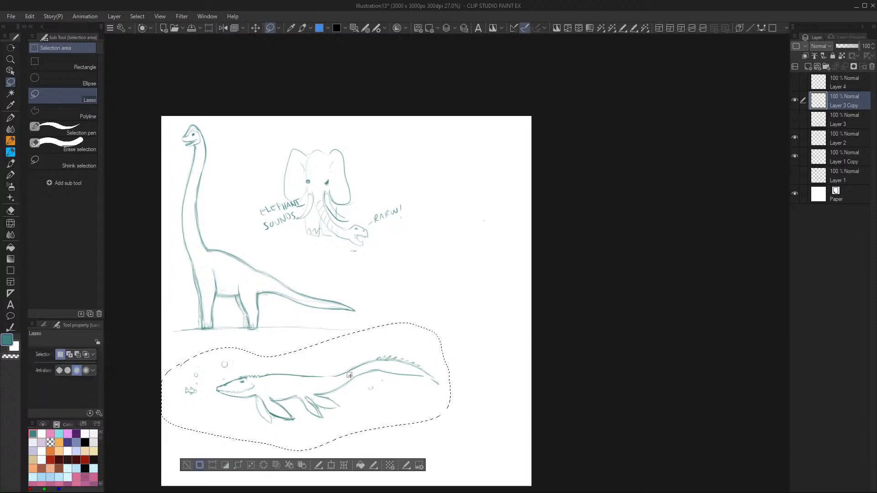
pyautogui.hotkey('ctrl', 'z')
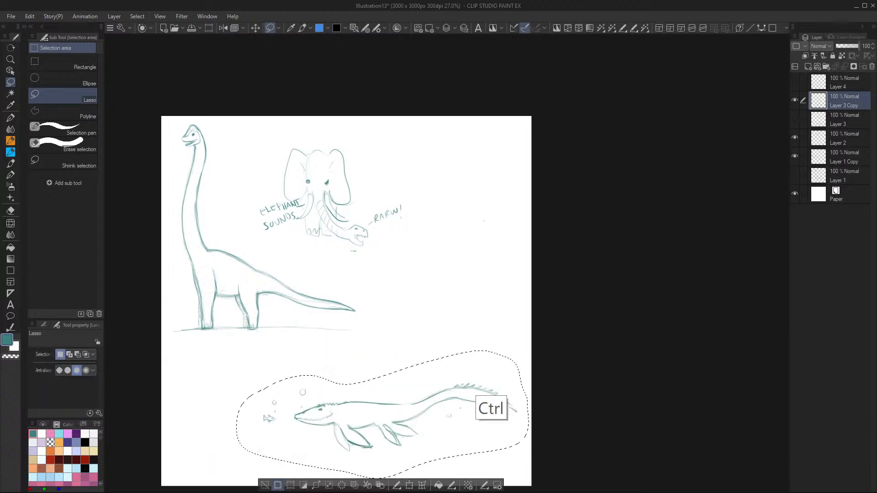
pyautogui.hotkey('ctrl', 'shift', 'z')
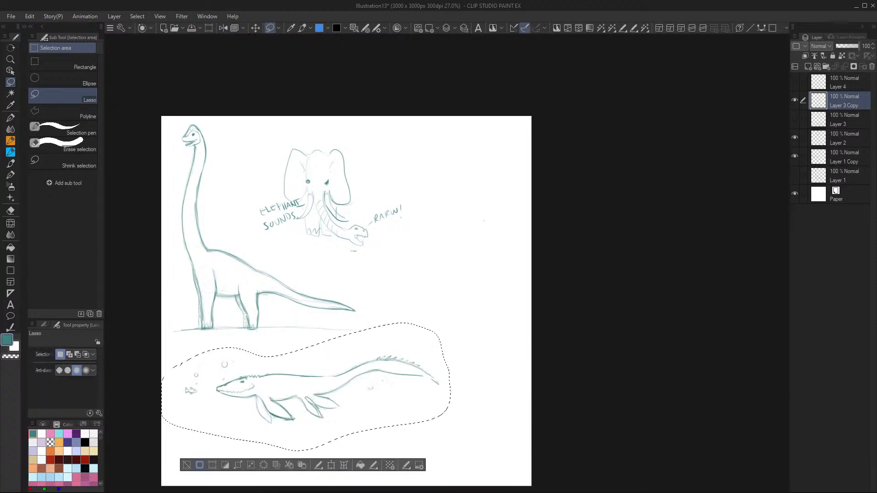
pyautogui.hotkey('ctrl', 'd')
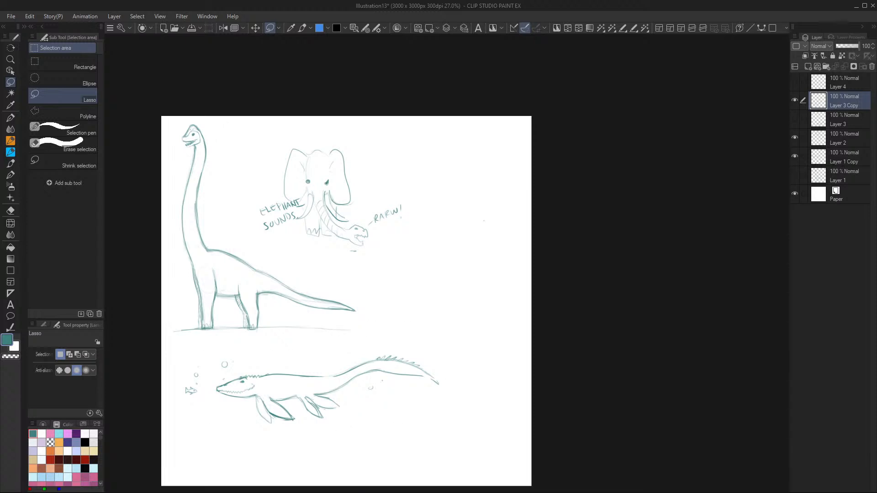
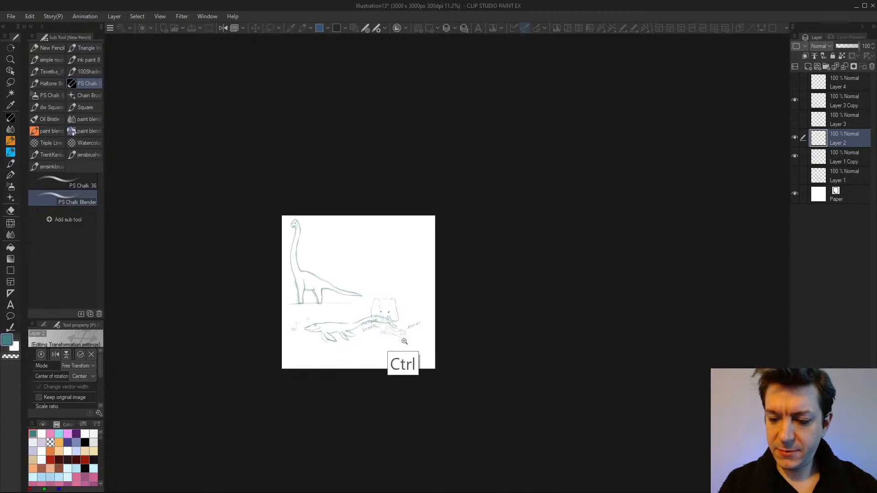
# Shrink the elephant sketch on Layer 2 and place it in the lower-right corner of the canvas
pyautogui.scroll(5, 410, 393)
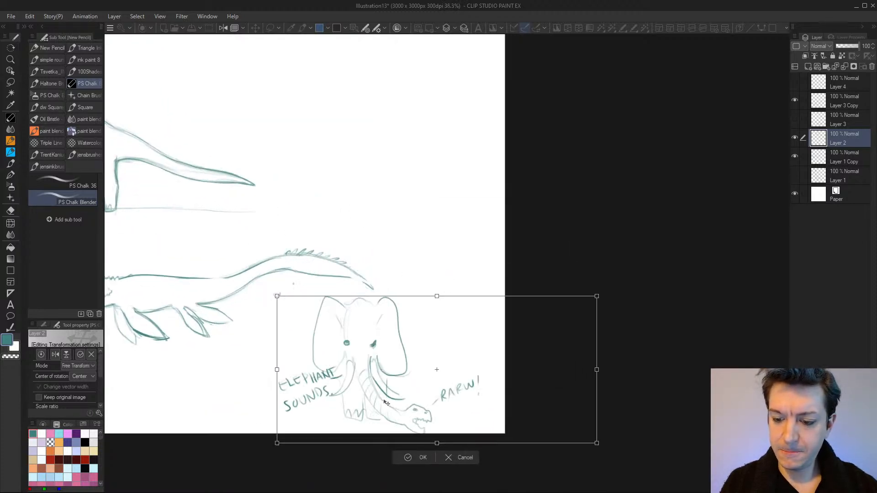
pyautogui.press('Return')
pyautogui.scroll(-2, 385, 394)
pyautogui.moveTo(382, 381); pyautogui.dragTo(357, 378)
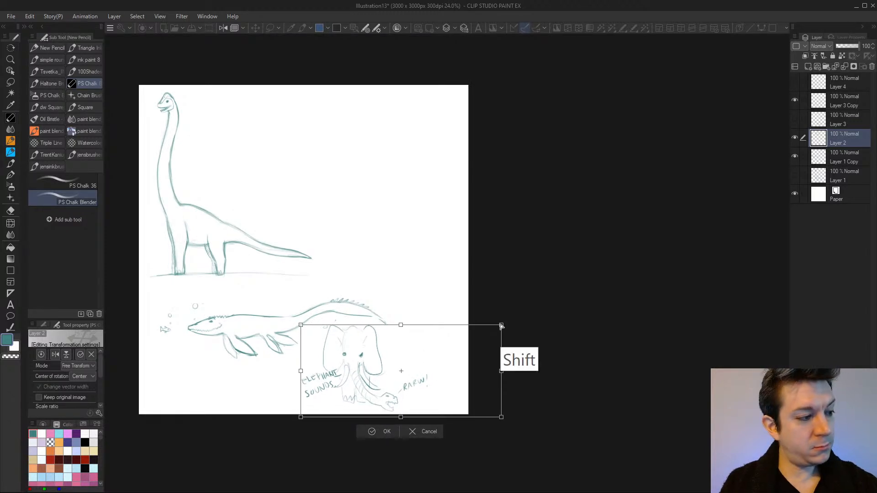
pyautogui.moveTo(502, 326); pyautogui.dragTo(485, 337)
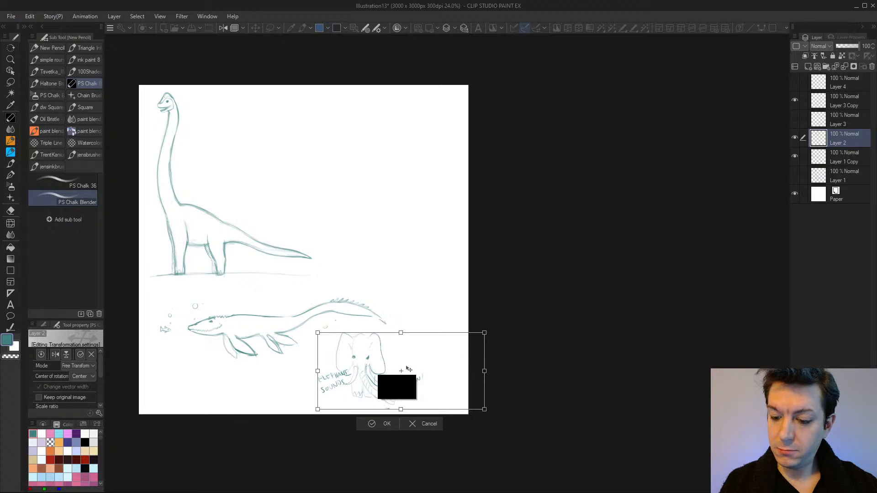
pyautogui.moveTo(396, 372)
pyautogui.mouseDown()
pyautogui.moveTo(468, 374)
pyautogui.moveTo(438, 373)
pyautogui.mouseUp()
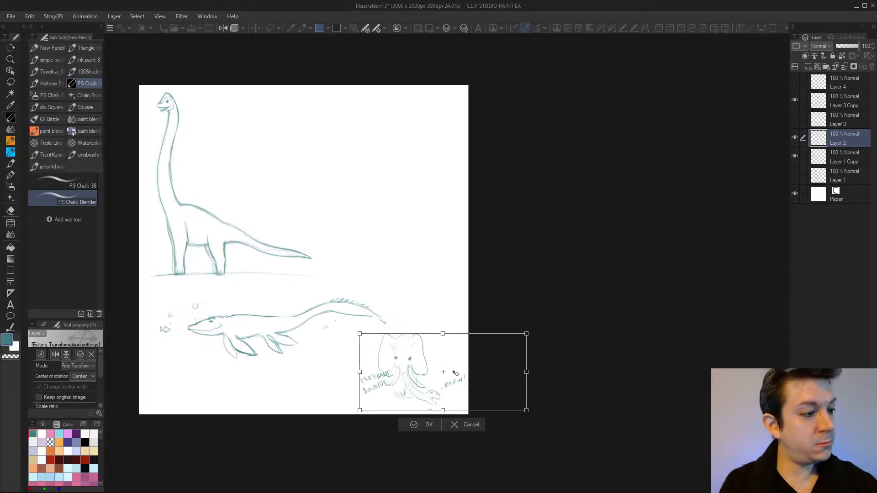
pyautogui.press('Return')
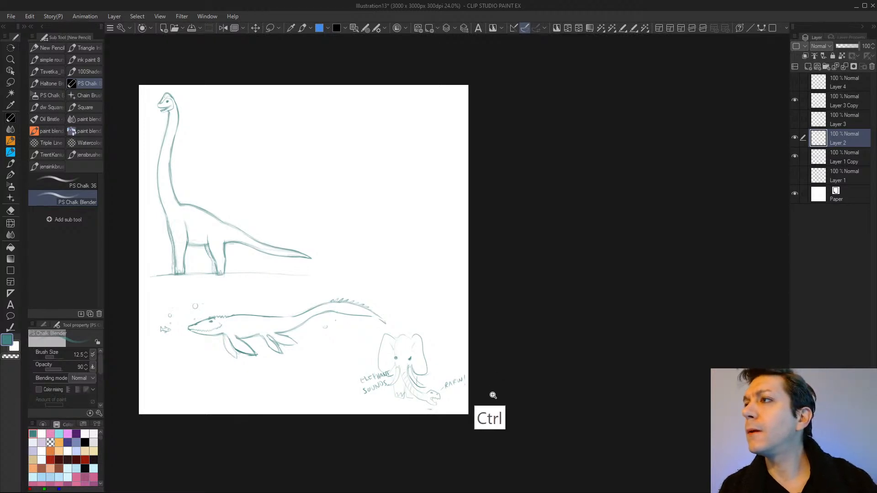
# Add a new empty layer directly above Layer 2
pyautogui.scroll(-3, 492, 393)
pyautogui.scroll(5, 492, 393)
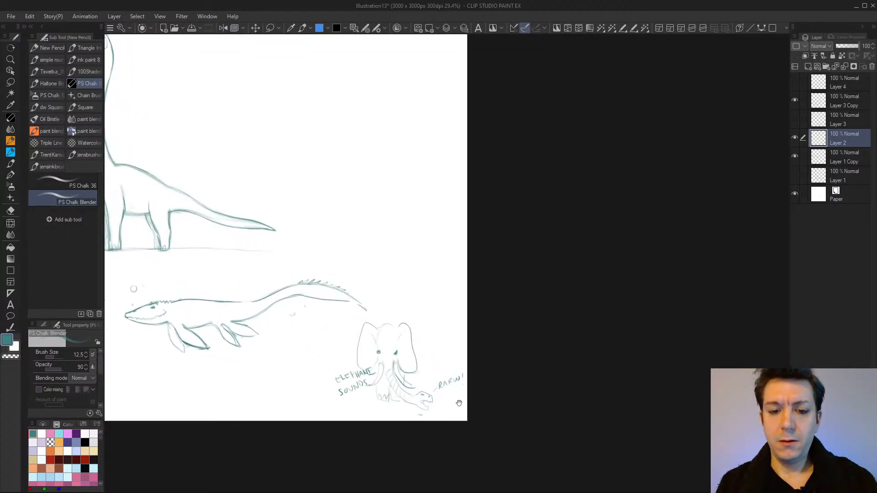
pyautogui.moveTo(497, 394); pyautogui.dragTo(537, 463)
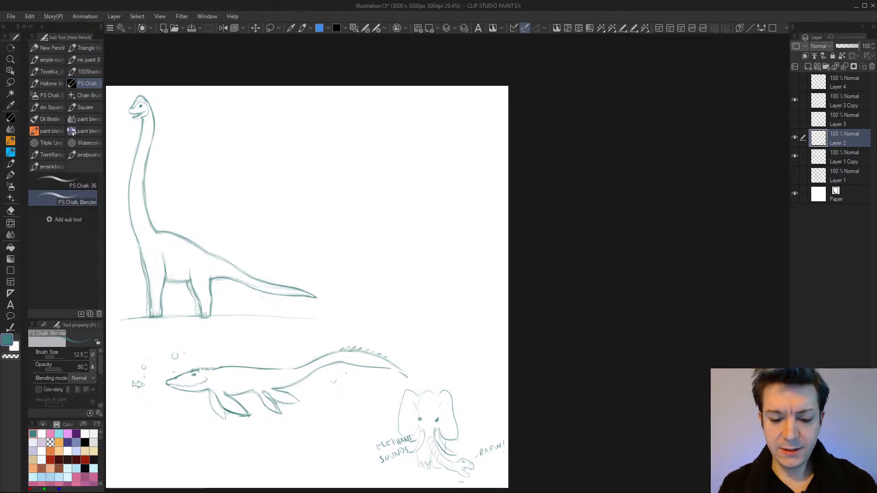
pyautogui.moveTo(387, 328); pyautogui.dragTo(406, 408)
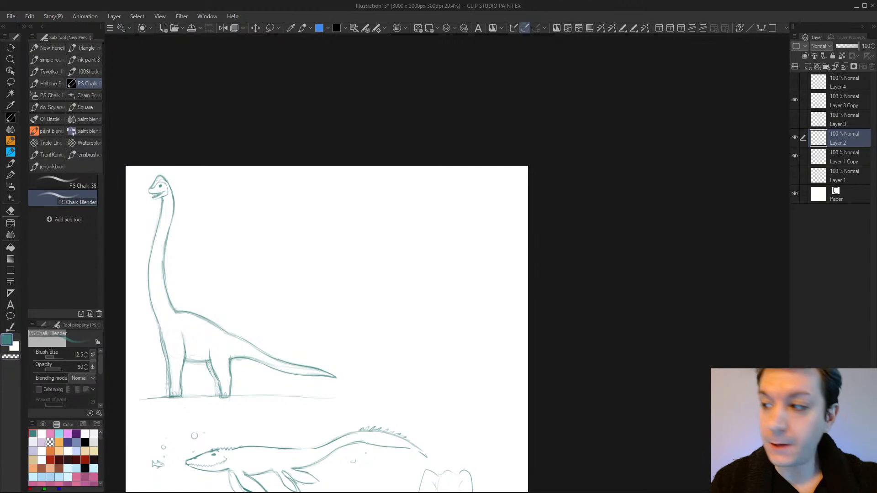
pyautogui.click(808, 66)
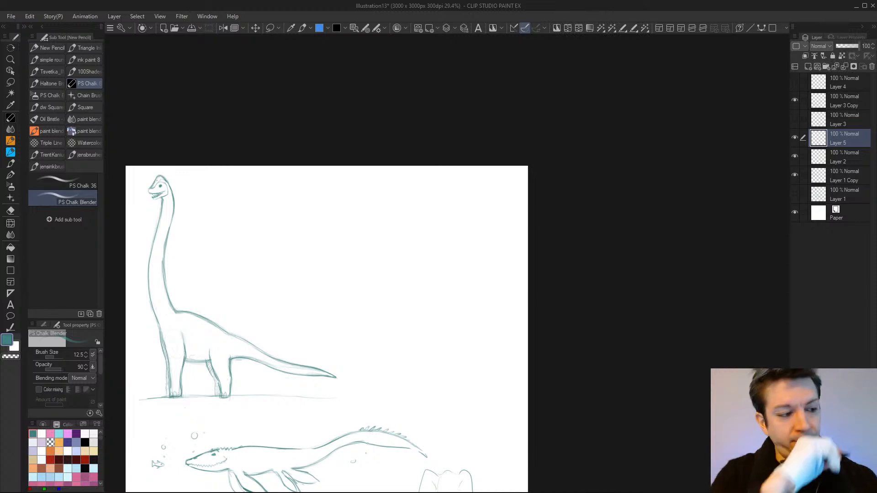
# Sketch a light tilted oval for a new creature's body in the empty area right of the long-necked dinosaur
pyautogui.keyDown('ctrl'); pyautogui.scroll(-2, 378, 292); pyautogui.keyUp('ctrl')
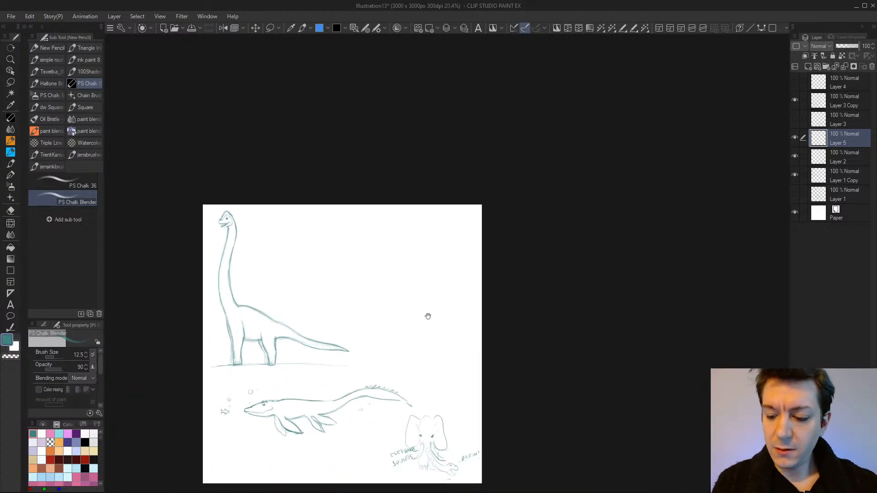
pyautogui.moveTo(425, 349); pyautogui.dragTo(381, 335)
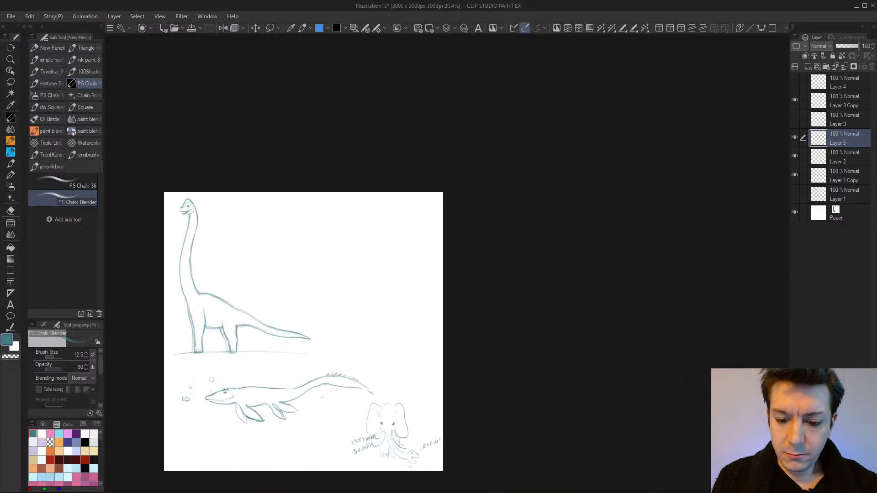
pyautogui.press('ctrl')
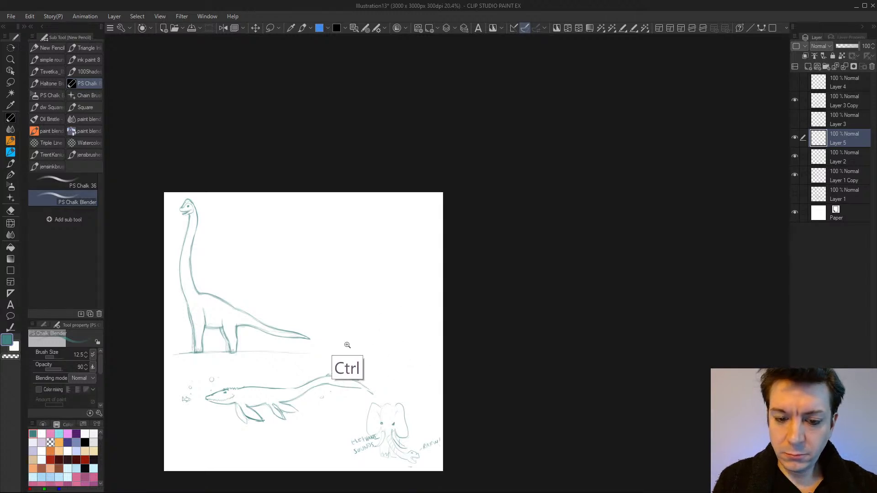
pyautogui.keyDown('ctrl'); pyautogui.moveTo(347, 346); pyautogui.dragTo(408, 427); pyautogui.keyUp('ctrl')
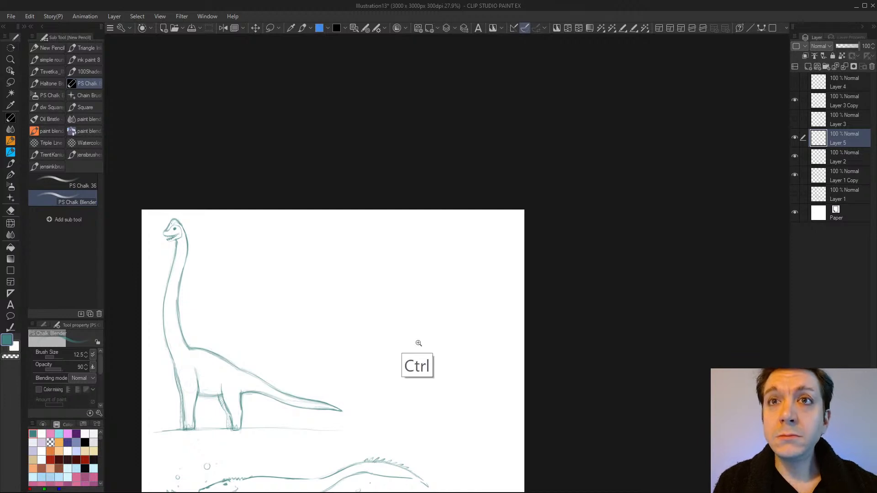
pyautogui.moveTo(422, 345); pyautogui.dragTo(368, 301)
pyautogui.moveTo(384, 335); pyautogui.dragTo(436, 363)
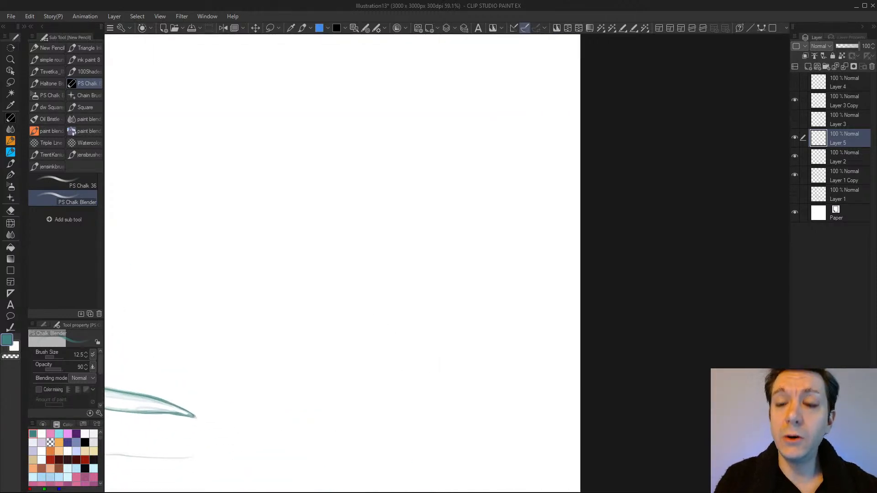
pyautogui.moveTo(343, 183)
pyautogui.mouseDown()
pyautogui.moveTo(332, 232)
pyautogui.moveTo(397, 237)
pyautogui.moveTo(360, 176)
pyautogui.moveTo(373, 254)
pyautogui.moveTo(338, 173)
pyautogui.moveTo(322, 180)
pyautogui.moveTo(326, 240)
pyautogui.mouseUp()
pyautogui.hotkey('ctrl', 'z')
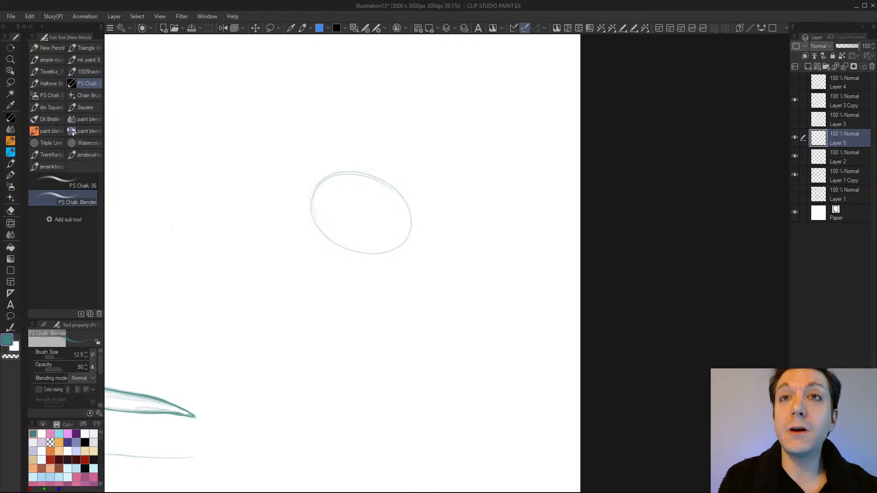
pyautogui.moveTo(424, 318); pyautogui.dragTo(411, 317)
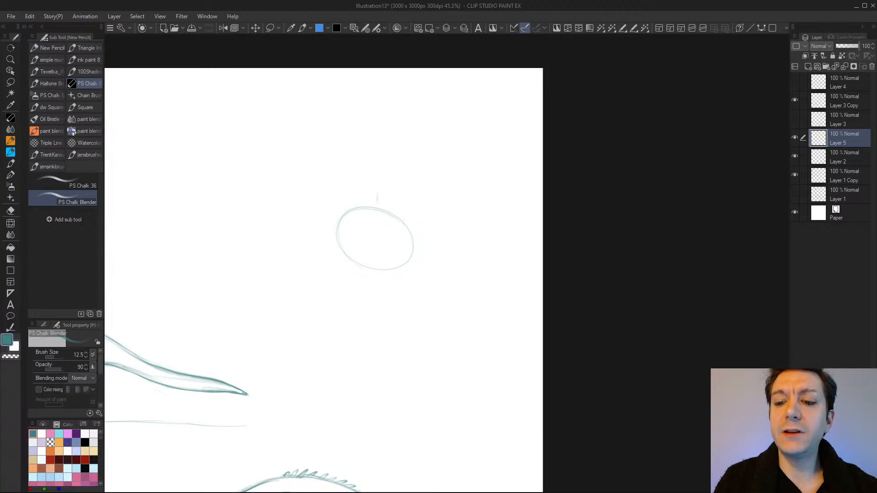
pyautogui.hotkey('ctrl', 'z')
pyautogui.hotkey('ctrl', 'z')
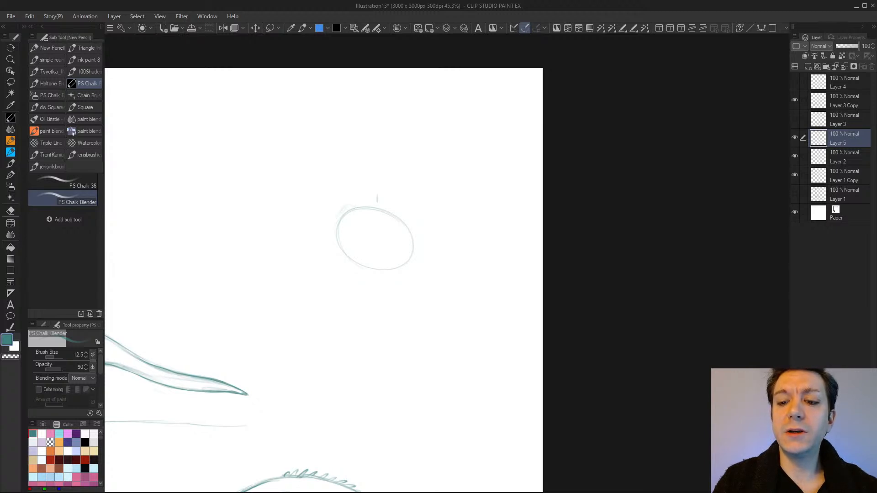
# Sketch a curved neck rising from the upper-left of the body oval, topped with a wedge-shaped head pointing left
pyautogui.moveTo(339, 176); pyautogui.dragTo(334, 232)
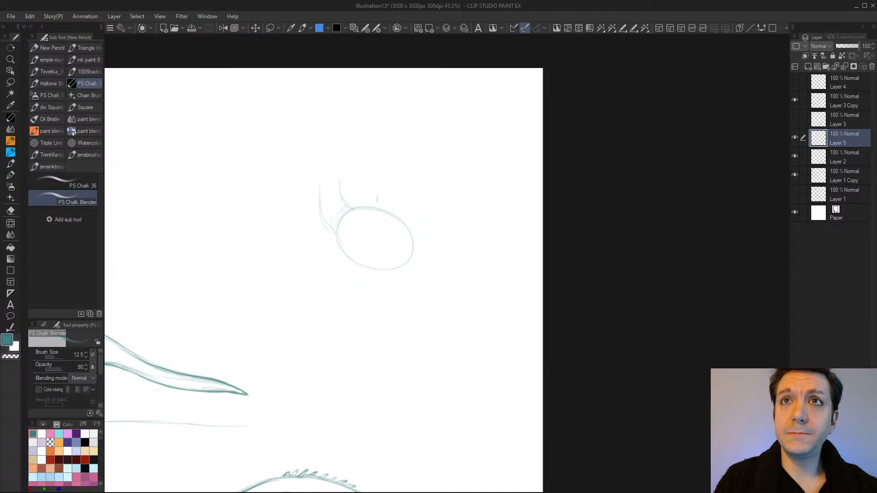
pyautogui.moveTo(335, 158)
pyautogui.mouseDown()
pyautogui.moveTo(340, 180)
pyautogui.moveTo(317, 162)
pyautogui.moveTo(305, 172)
pyautogui.moveTo(305, 161)
pyautogui.moveTo(293, 173)
pyautogui.moveTo(315, 177)
pyautogui.mouseUp()
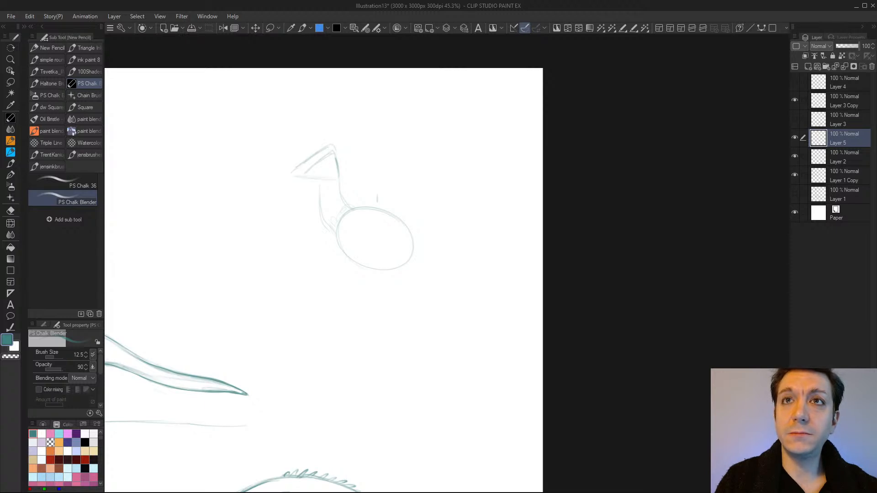
pyautogui.moveTo(335, 149); pyautogui.dragTo(339, 174)
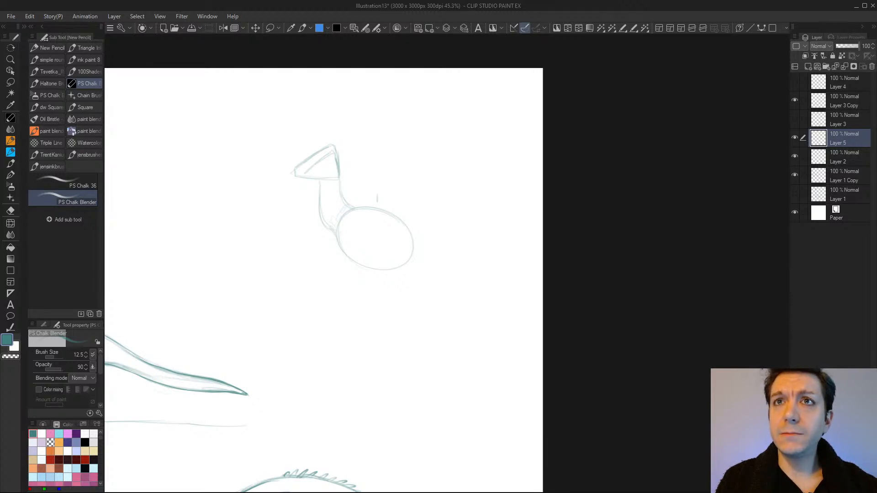
# Sketch the foreleg with a rounded triangular upper arm at the front of the body and a bent forearm below it
pyautogui.moveTo(338, 234)
pyautogui.mouseDown()
pyautogui.moveTo(335, 248)
pyautogui.moveTo(354, 262)
pyautogui.moveTo(350, 222)
pyautogui.moveTo(360, 255)
pyautogui.mouseUp()
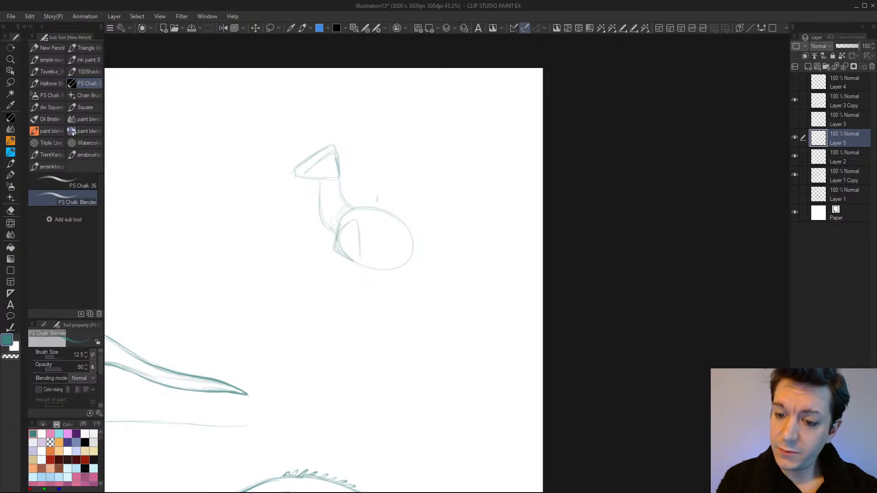
pyautogui.moveTo(346, 226); pyautogui.dragTo(362, 263)
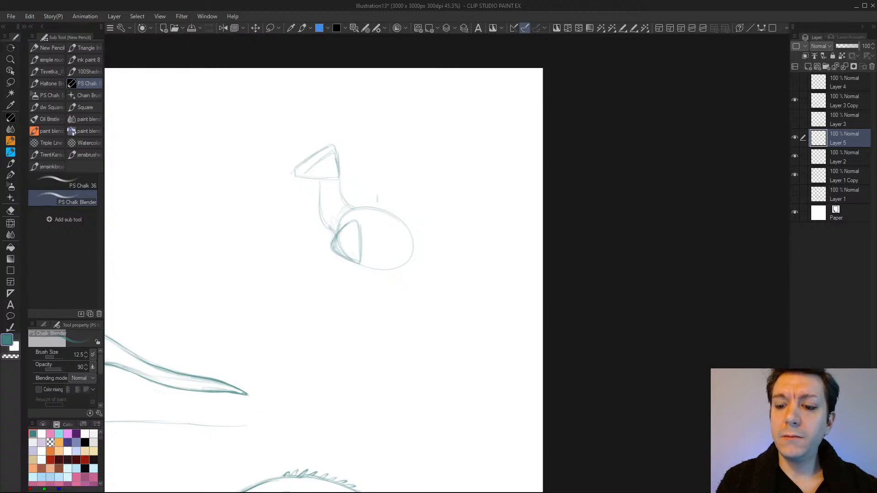
pyautogui.moveTo(361, 268)
pyautogui.mouseDown()
pyautogui.moveTo(332, 285)
pyautogui.moveTo(337, 297)
pyautogui.moveTo(333, 287)
pyautogui.moveTo(344, 285)
pyautogui.moveTo(332, 287)
pyautogui.moveTo(337, 299)
pyautogui.mouseUp()
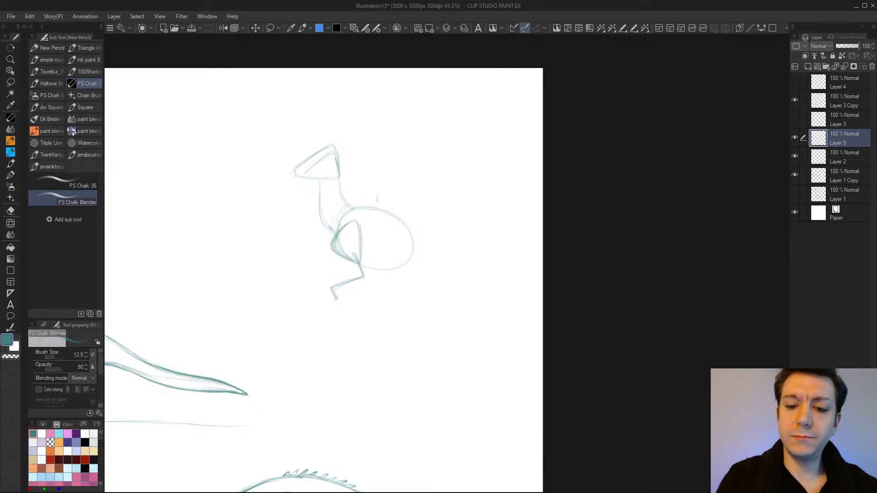
pyautogui.moveTo(238, 196)
pyautogui.mouseDown()
pyautogui.moveTo(215, 225)
pyautogui.moveTo(219, 233)
pyautogui.mouseUp()
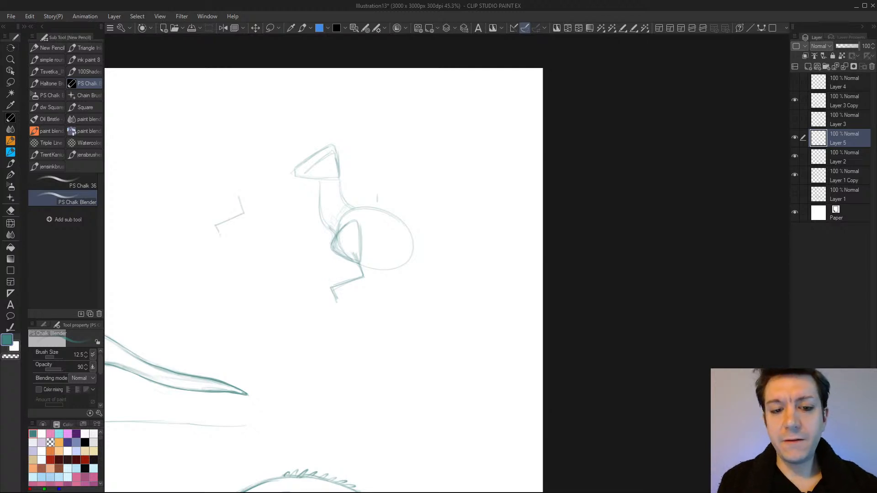
pyautogui.hotkey('ctrl', 'z')
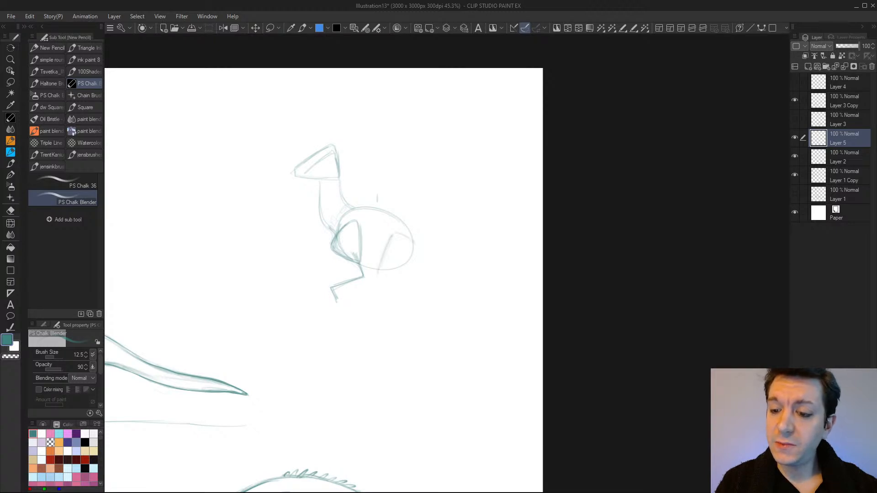
# Block in the hind leg with a large triangular thigh at the rear of the body and a tapering shin beneath it
pyautogui.moveTo(416, 267)
pyautogui.mouseDown()
pyautogui.moveTo(389, 286)
pyautogui.moveTo(392, 235)
pyautogui.moveTo(426, 256)
pyautogui.mouseUp()
pyautogui.moveTo(397, 232)
pyautogui.mouseDown()
pyautogui.moveTo(425, 254)
pyautogui.moveTo(377, 286)
pyautogui.moveTo(425, 263)
pyautogui.moveTo(415, 240)
pyautogui.mouseUp()
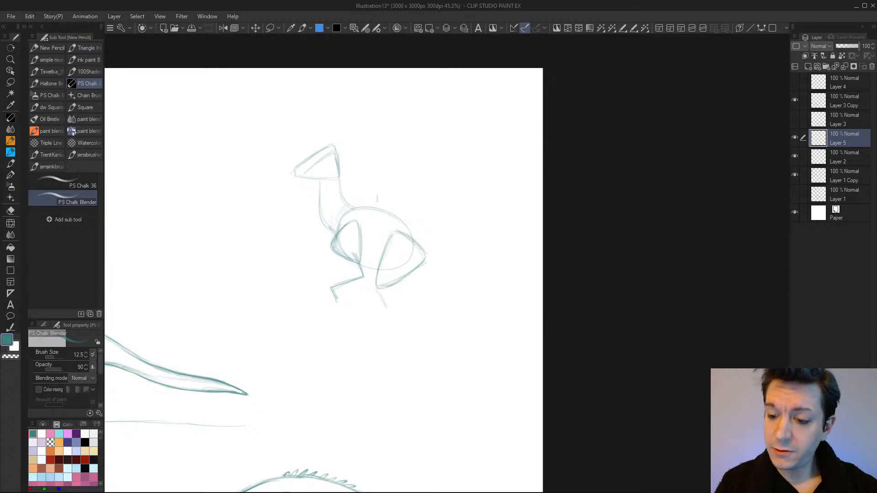
pyautogui.moveTo(398, 285); pyautogui.dragTo(400, 319)
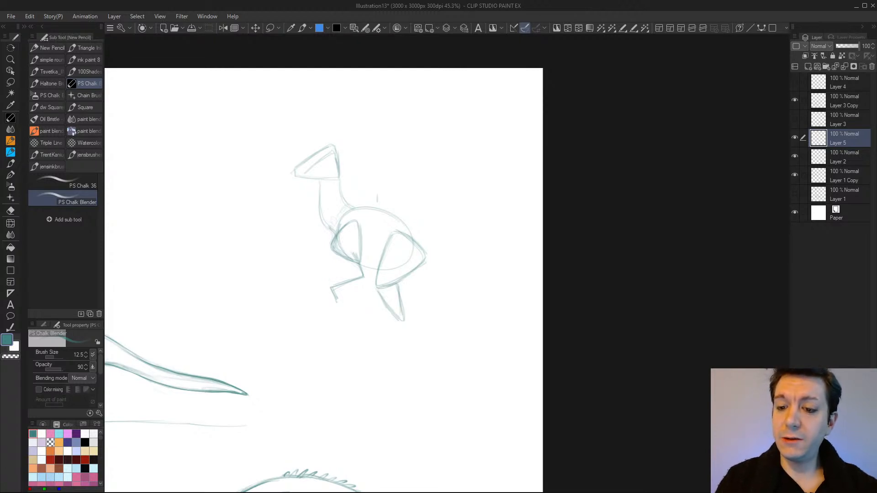
pyautogui.moveTo(339, 82); pyautogui.dragTo(345, 114)
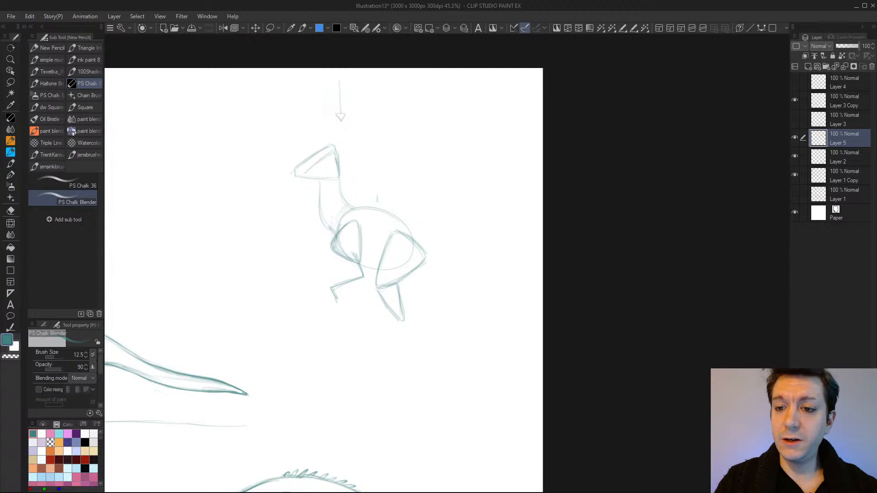
pyautogui.moveTo(419, 89); pyautogui.dragTo(428, 129)
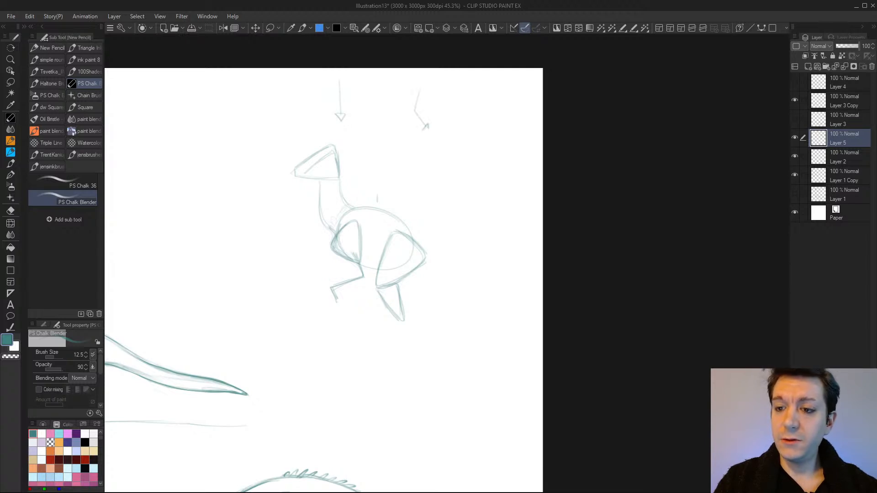
pyautogui.moveTo(338, 98); pyautogui.dragTo(432, 105)
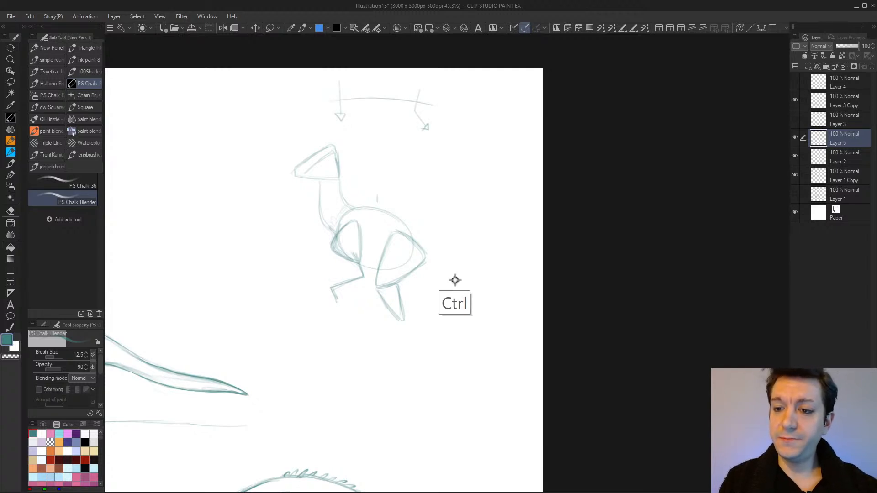
pyautogui.hotkey('ctrl', 'z')
pyautogui.hotkey('ctrl', 'z')
pyautogui.hotkey('ctrl', 'z')
pyautogui.hotkey('ctrl', 'z')
pyautogui.hotkey('ctrl', 'z')
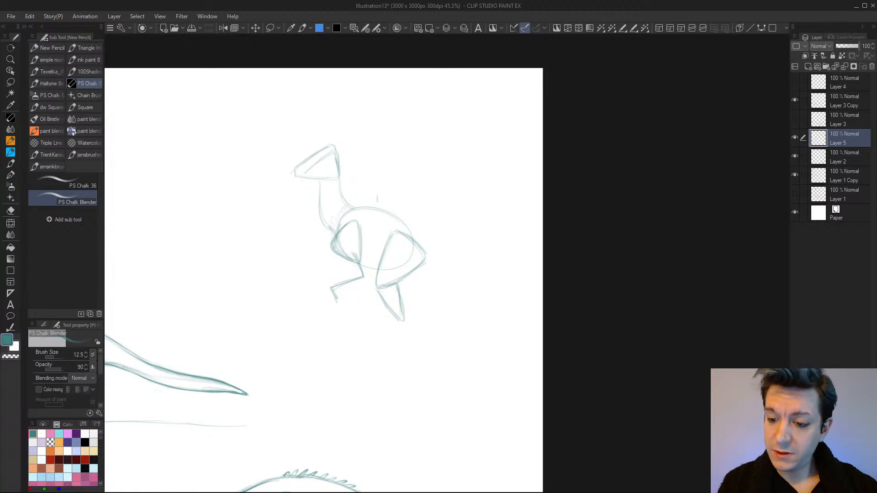
# Reinforce the hind shin and add the lower leg with a flat foot pointing left
pyautogui.moveTo(383, 298); pyautogui.dragTo(411, 316)
pyautogui.moveTo(398, 285); pyautogui.dragTo(410, 316)
pyautogui.moveTo(392, 310)
pyautogui.mouseDown()
pyautogui.moveTo(409, 318)
pyautogui.moveTo(401, 349)
pyautogui.mouseUp()
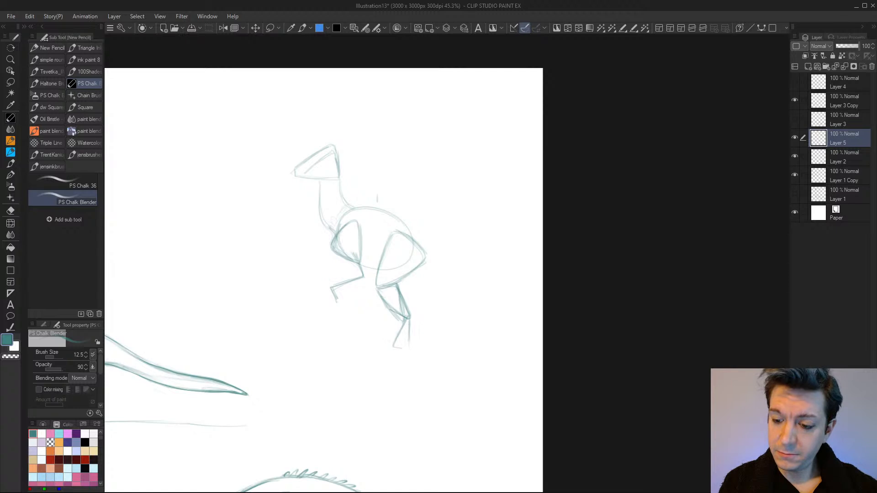
pyautogui.moveTo(409, 318)
pyautogui.mouseDown()
pyautogui.moveTo(407, 349)
pyautogui.moveTo(377, 352)
pyautogui.mouseUp()
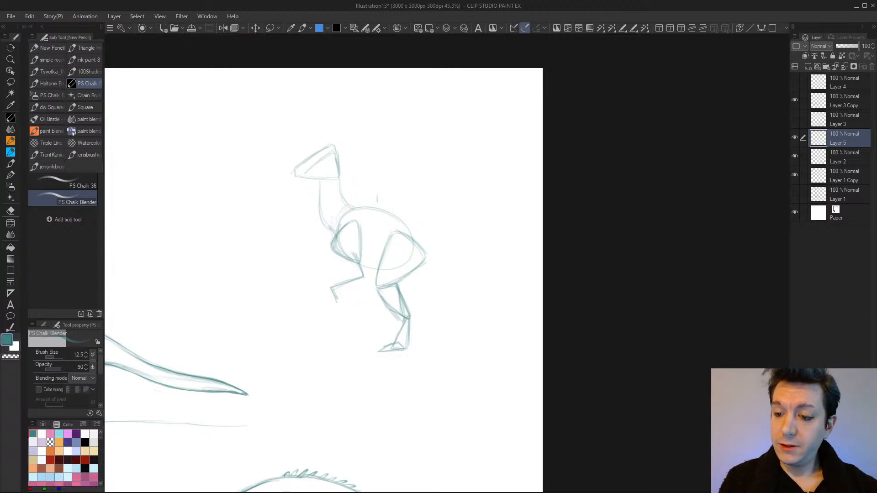
# Sketch a long tapering tail from the rump, ending near the canvas's right edge
pyautogui.moveTo(407, 227); pyautogui.dragTo(507, 280)
pyautogui.moveTo(409, 276); pyautogui.dragTo(523, 288)
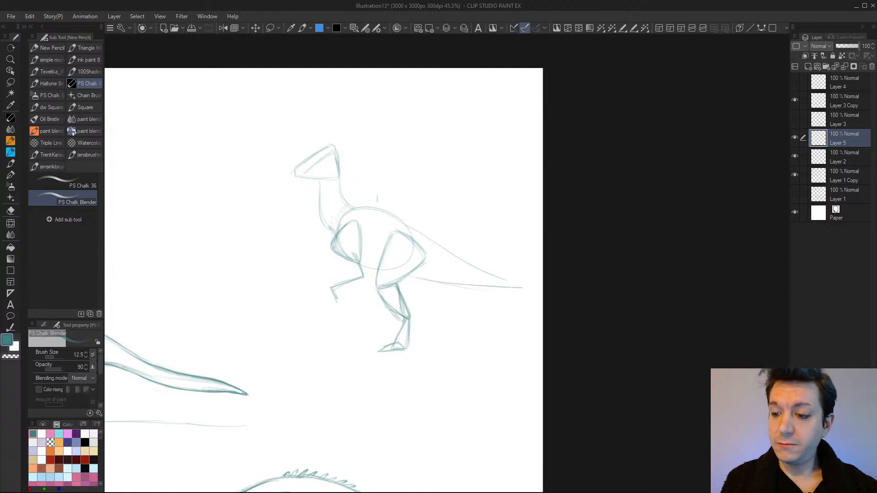
pyautogui.moveTo(469, 289)
pyautogui.mouseDown()
pyautogui.moveTo(529, 289)
pyautogui.moveTo(425, 235)
pyautogui.moveTo(413, 274)
pyautogui.moveTo(410, 228)
pyautogui.moveTo(519, 279)
pyautogui.moveTo(415, 233)
pyautogui.moveTo(448, 283)
pyautogui.moveTo(528, 290)
pyautogui.mouseUp()
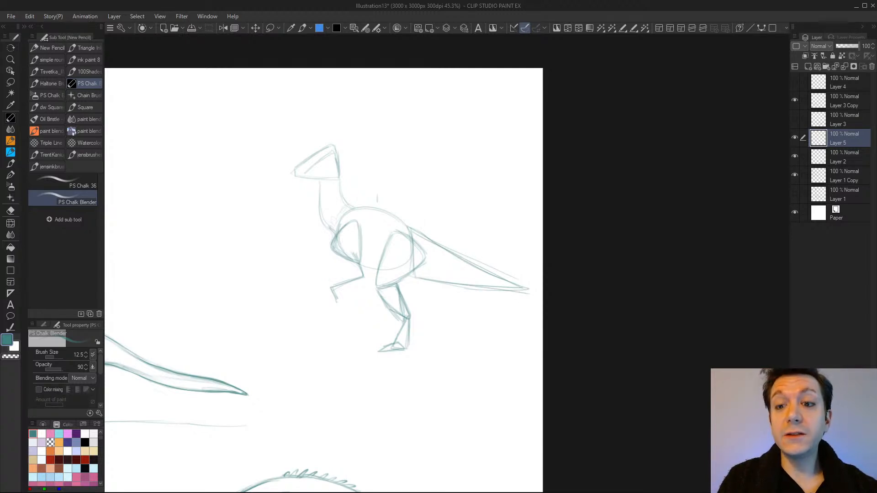
# Sketch a crest sweeping back from the head, and draw a ground line under the foot with Mat André Pencil 4
pyautogui.moveTo(330, 145)
pyautogui.mouseDown()
pyautogui.moveTo(377, 129)
pyautogui.moveTo(354, 140)
pyautogui.moveTo(372, 136)
pyautogui.mouseUp()
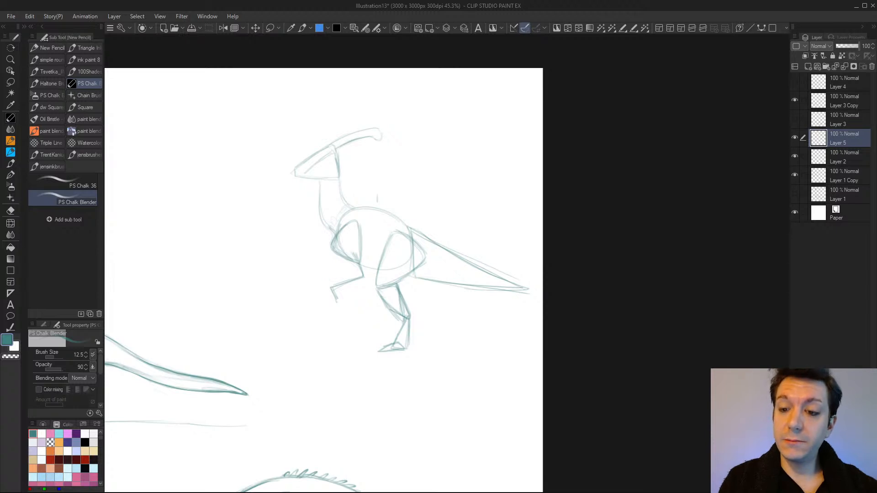
pyautogui.moveTo(343, 146); pyautogui.dragTo(378, 124)
pyautogui.press('e')
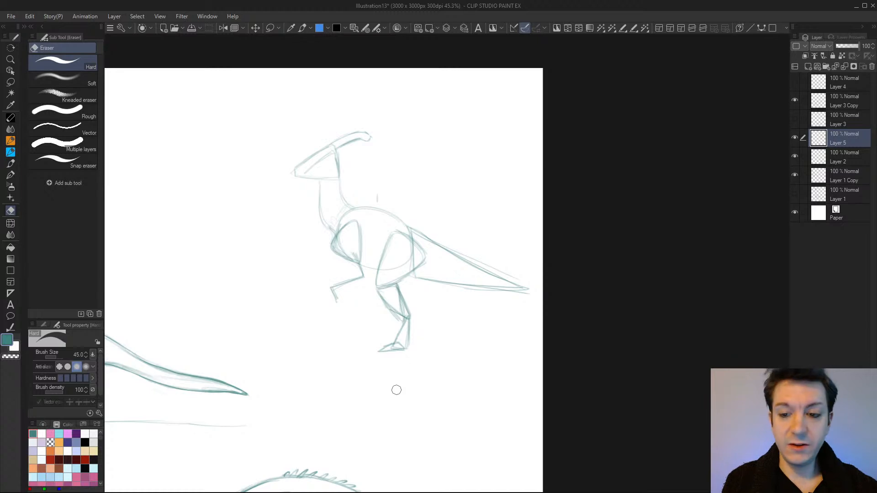
pyautogui.press('p')
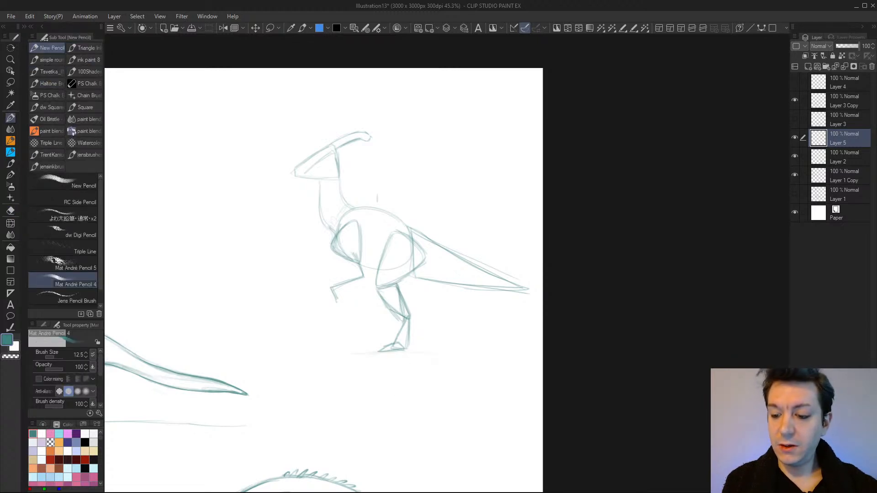
pyautogui.moveTo(344, 353); pyautogui.dragTo(498, 354)
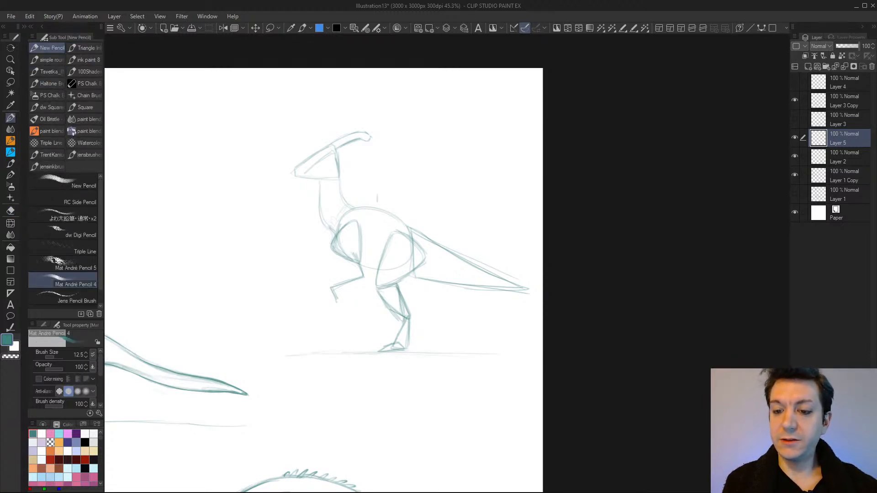
# Thicken the crested dinosaur's foreleg around the elbow, undoing the extra chest stroke
pyautogui.moveTo(490, 434); pyautogui.dragTo(453, 349)
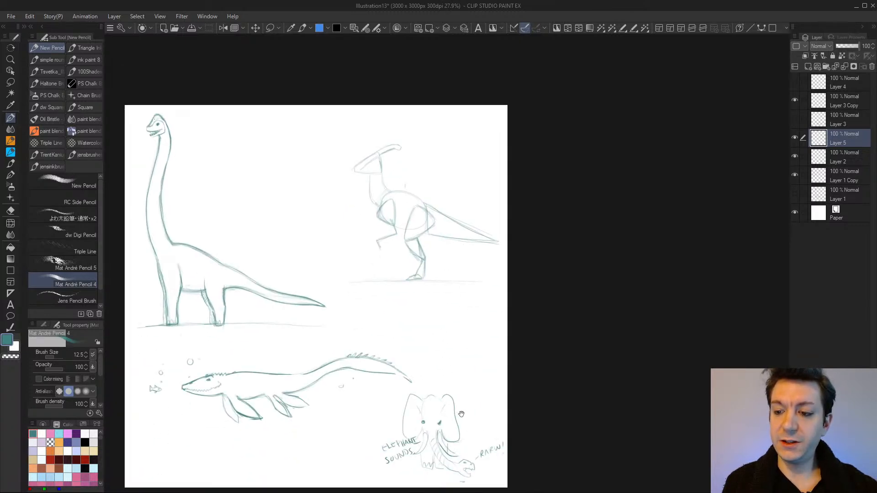
pyautogui.moveTo(435, 312)
pyautogui.mouseDown()
pyautogui.moveTo(440, 396)
pyautogui.moveTo(448, 402)
pyautogui.mouseUp()
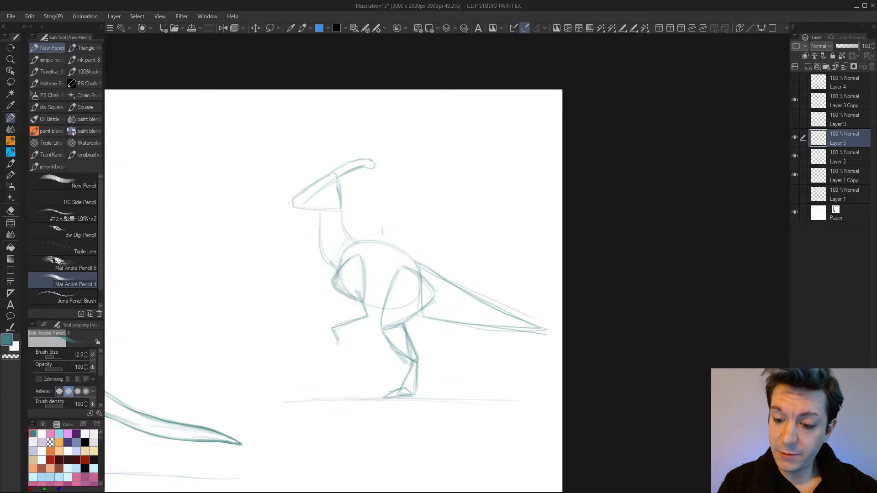
pyautogui.moveTo(368, 304)
pyautogui.mouseDown()
pyautogui.moveTo(372, 318)
pyautogui.moveTo(363, 316)
pyautogui.moveTo(369, 313)
pyautogui.mouseUp()
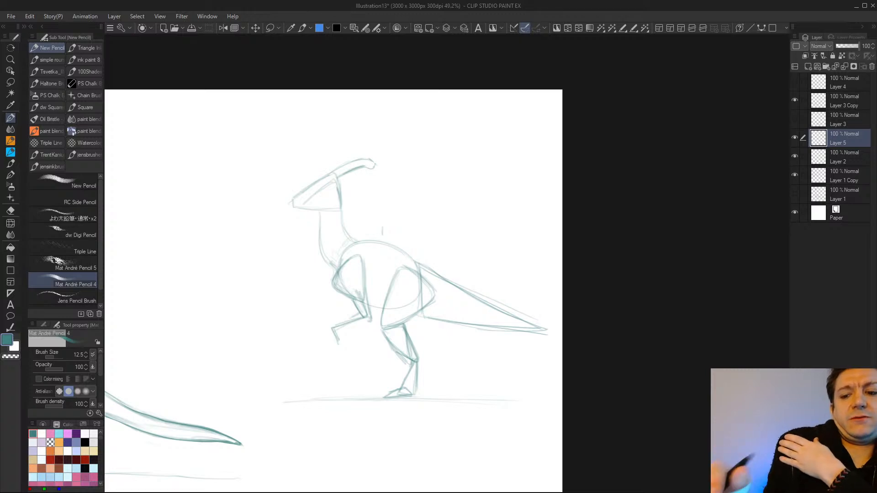
pyautogui.moveTo(343, 261); pyautogui.dragTo(330, 283)
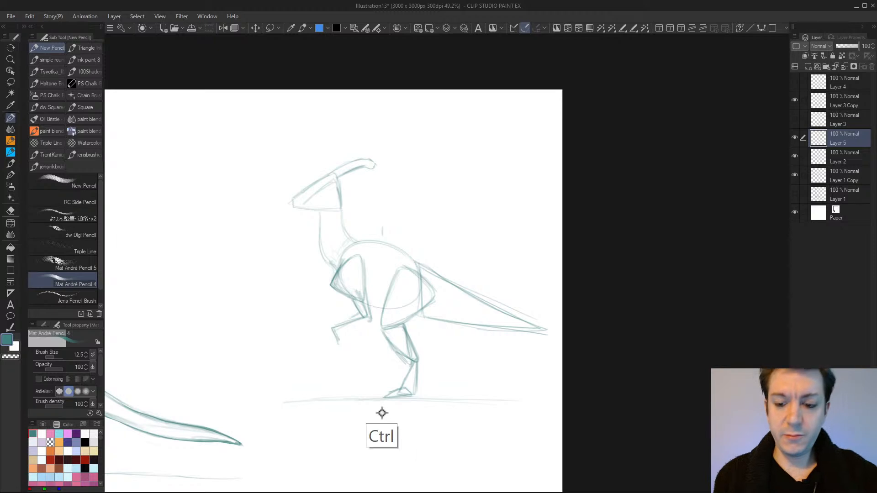
pyautogui.hotkey('ctrl', 'z')
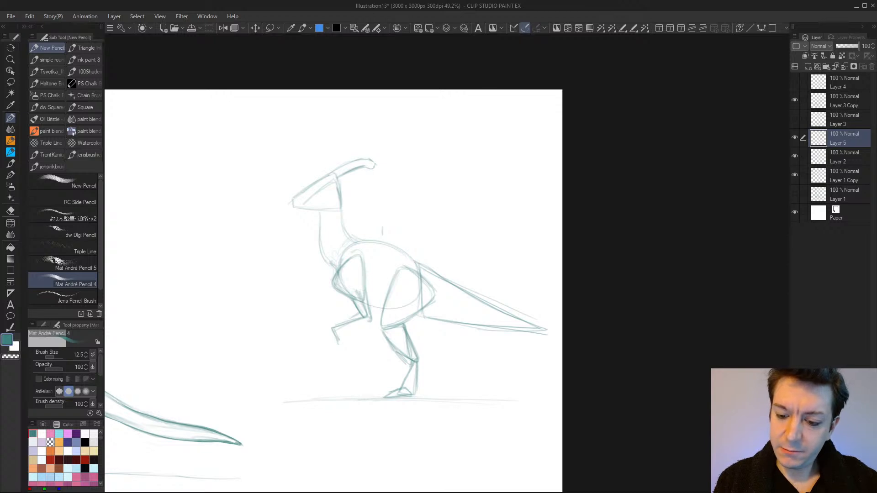
# Clean up stray foreleg marks with the Hard eraser and flesh out the forearm with a small hand
pyautogui.moveTo(320, 303)
pyautogui.mouseDown()
pyautogui.moveTo(343, 310)
pyautogui.moveTo(369, 296)
pyautogui.moveTo(347, 326)
pyautogui.moveTo(336, 326)
pyautogui.mouseUp()
pyautogui.press('e')
pyautogui.moveTo(378, 286); pyautogui.dragTo(371, 293)
pyautogui.moveTo(321, 303); pyautogui.dragTo(349, 311)
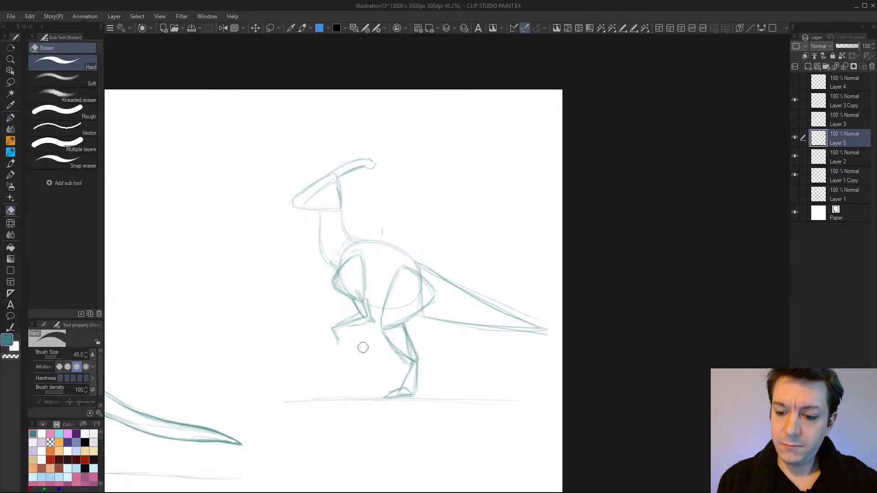
pyautogui.press('p')
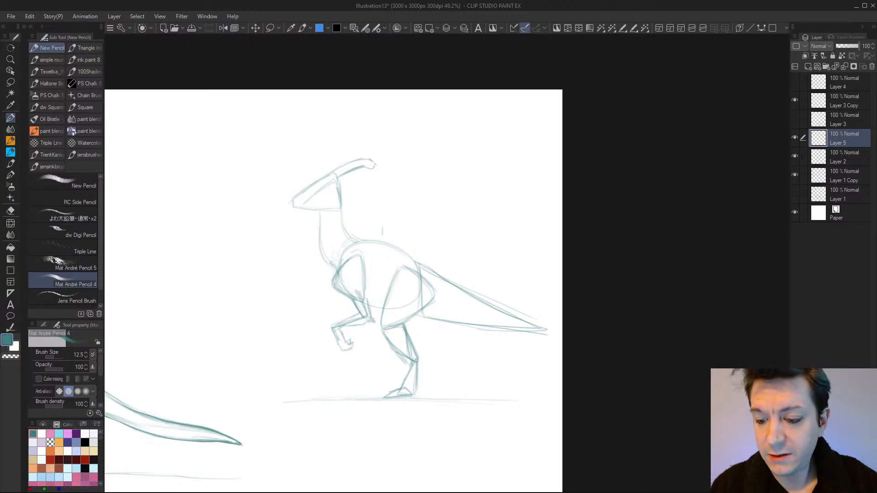
pyautogui.moveTo(370, 312); pyautogui.dragTo(375, 321)
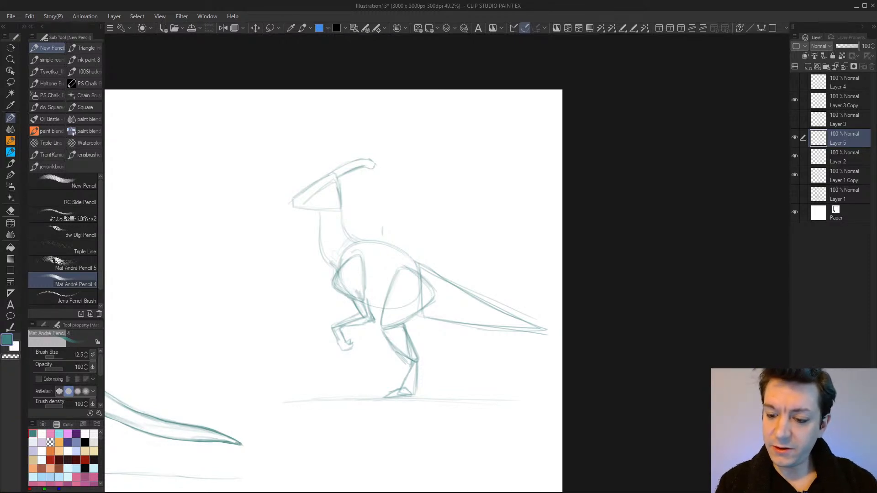
# Firm up the hind leg's front line and draw the eye, nostril and beak on the crested head
pyautogui.moveTo(383, 315)
pyautogui.mouseDown()
pyautogui.moveTo(385, 334)
pyautogui.moveTo(405, 335)
pyautogui.moveTo(401, 356)
pyautogui.mouseUp()
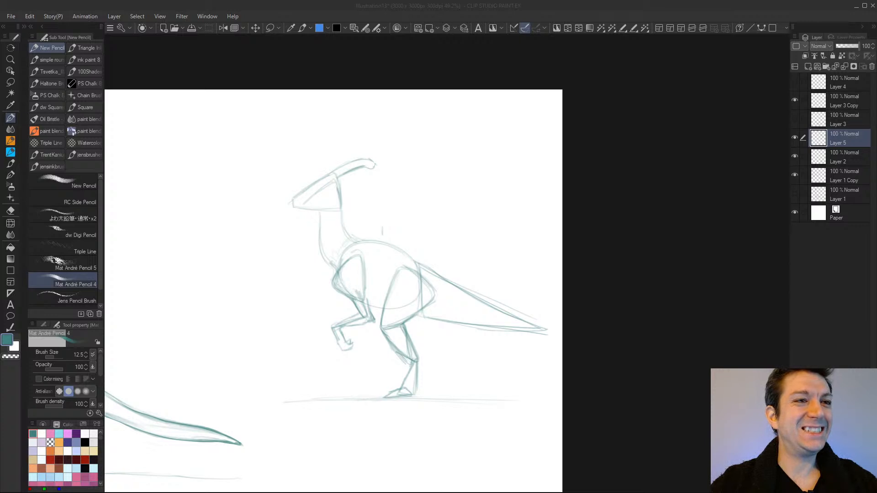
pyautogui.click(429, 319)
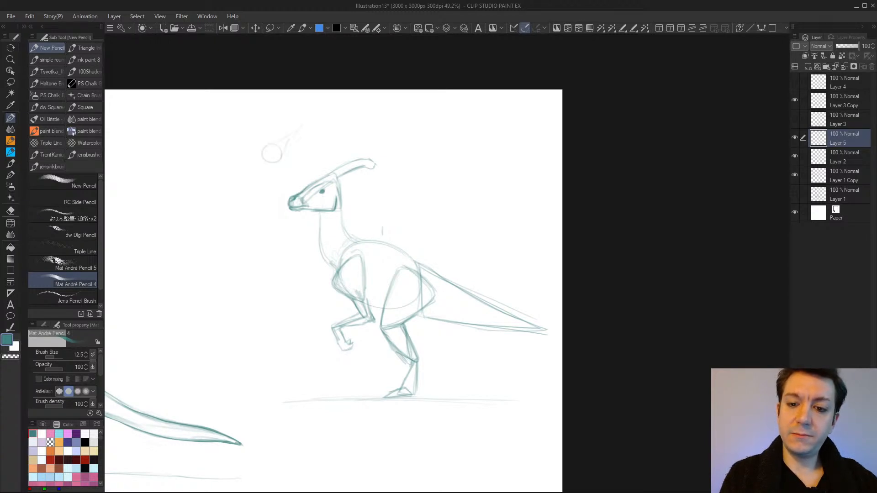
pyautogui.moveTo(317, 140)
pyautogui.mouseDown()
pyautogui.moveTo(301, 160)
pyautogui.moveTo(261, 155)
pyautogui.moveTo(262, 162)
pyautogui.moveTo(276, 145)
pyautogui.moveTo(283, 167)
pyautogui.moveTo(281, 145)
pyautogui.moveTo(287, 164)
pyautogui.moveTo(287, 156)
pyautogui.mouseUp()
pyautogui.moveTo(304, 125)
pyautogui.mouseDown()
pyautogui.moveTo(278, 140)
pyautogui.moveTo(292, 163)
pyautogui.mouseUp()
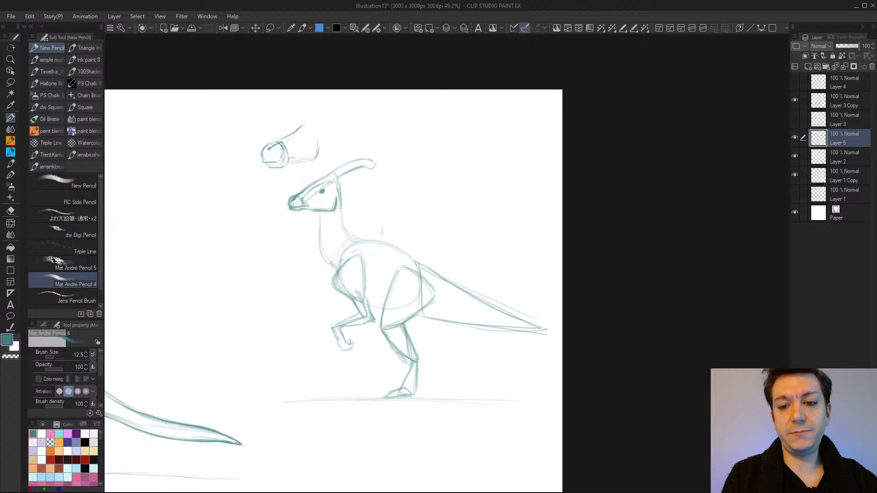
pyautogui.hotkey('ctrl', 'z')
pyautogui.hotkey('ctrl', 'z')
pyautogui.hotkey('ctrl', 'z')
pyautogui.hotkey('ctrl', 'z')
pyautogui.hotkey('ctrl', 'z')
pyautogui.hotkey('ctrl', 'z')
pyautogui.hotkey('ctrl', 'z')
pyautogui.hotkey('ctrl', 'z')
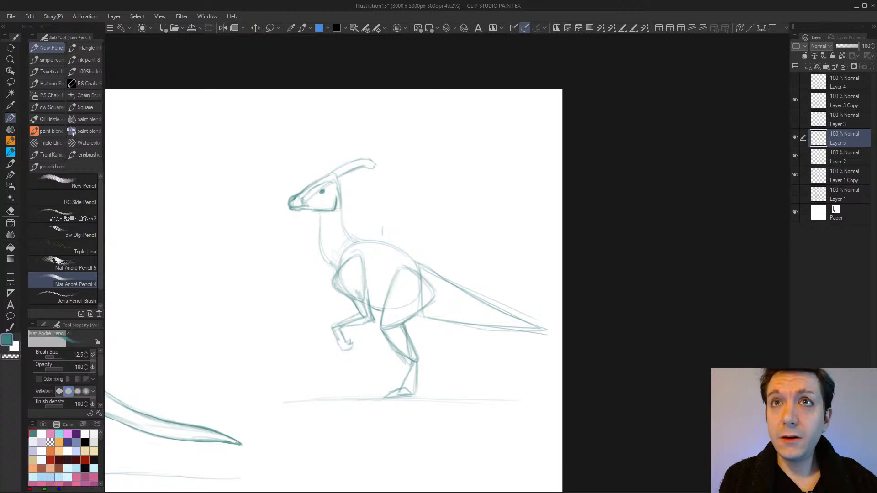
# Draw a raised ridge line along the crested dinosaur's upper back, from the neck base toward the hip
pyautogui.moveTo(356, 235)
pyautogui.mouseDown()
pyautogui.moveTo(371, 231)
pyautogui.moveTo(417, 259)
pyautogui.mouseUp()
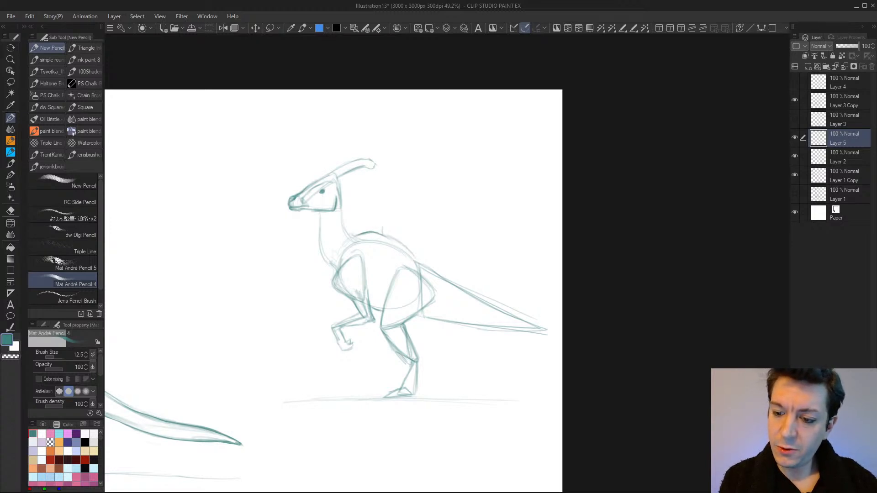
pyautogui.moveTo(354, 239)
pyautogui.mouseDown()
pyautogui.moveTo(413, 261)
pyautogui.moveTo(371, 241)
pyautogui.mouseUp()
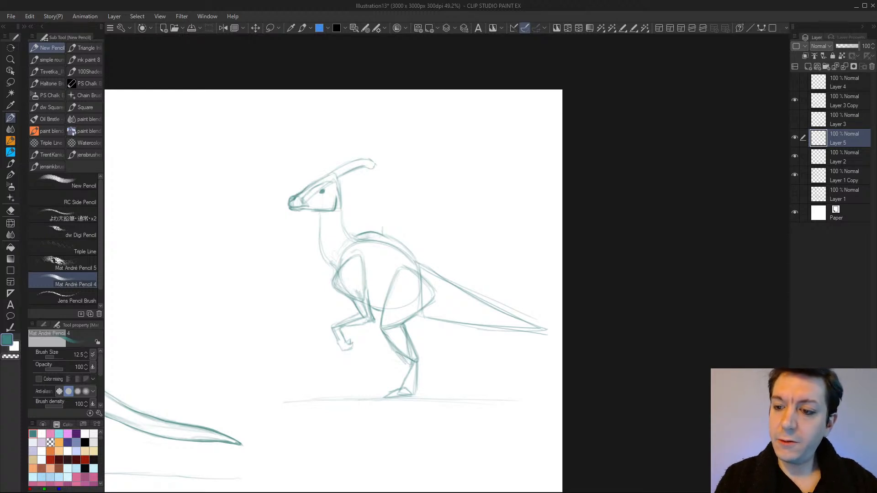
# Sketch a small top-down view of the crested dinosaur, with an oval body, head, limbs and tapering tail
pyautogui.moveTo(447, 147); pyautogui.dragTo(457, 194)
pyautogui.moveTo(485, 147); pyautogui.dragTo(478, 196)
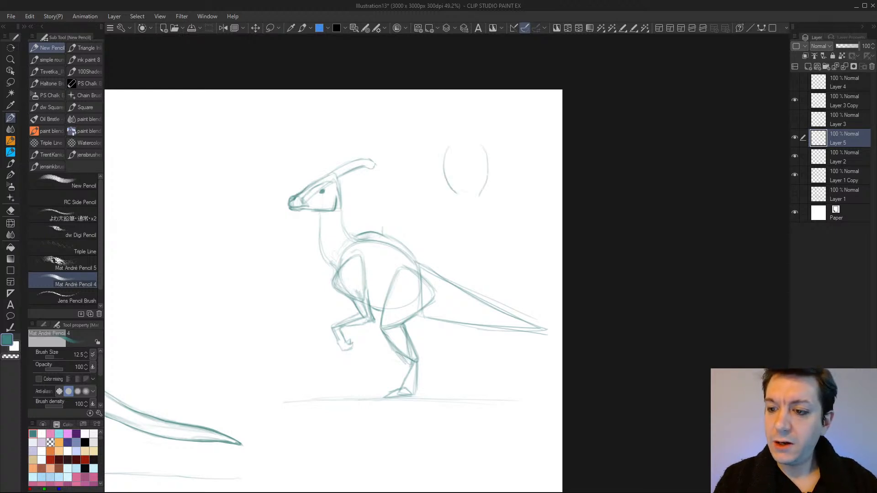
pyautogui.moveTo(462, 125)
pyautogui.mouseDown()
pyautogui.moveTo(459, 138)
pyautogui.moveTo(479, 143)
pyautogui.moveTo(465, 147)
pyautogui.moveTo(475, 162)
pyautogui.mouseUp()
pyautogui.moveTo(480, 125)
pyautogui.mouseDown()
pyautogui.moveTo(475, 149)
pyautogui.moveTo(458, 139)
pyautogui.moveTo(468, 110)
pyautogui.moveTo(475, 133)
pyautogui.mouseUp()
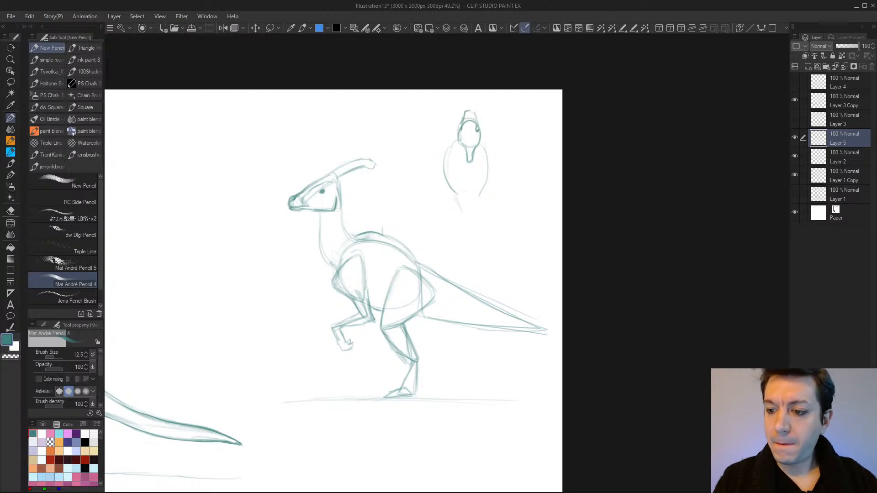
pyautogui.moveTo(459, 201)
pyautogui.mouseDown()
pyautogui.moveTo(469, 283)
pyautogui.moveTo(490, 153)
pyautogui.moveTo(448, 149)
pyautogui.moveTo(451, 136)
pyautogui.moveTo(486, 145)
pyautogui.mouseUp()
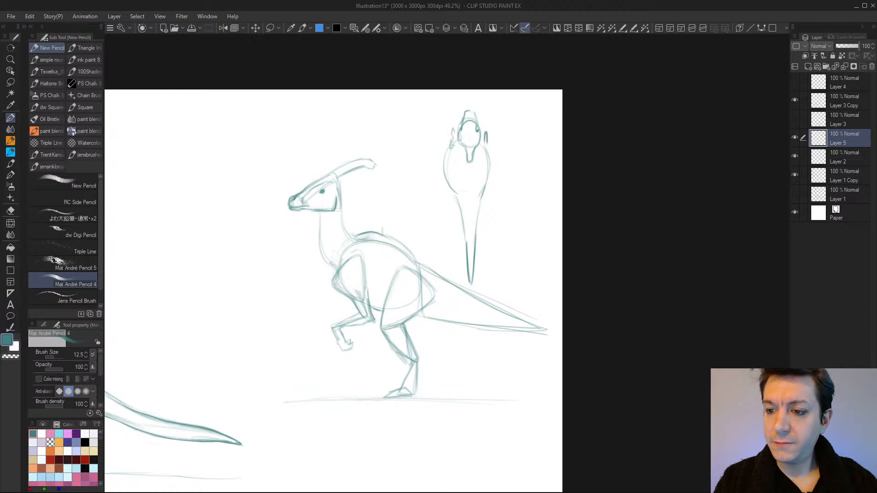
pyautogui.moveTo(446, 178)
pyautogui.mouseDown()
pyautogui.moveTo(449, 191)
pyautogui.moveTo(483, 196)
pyautogui.mouseUp()
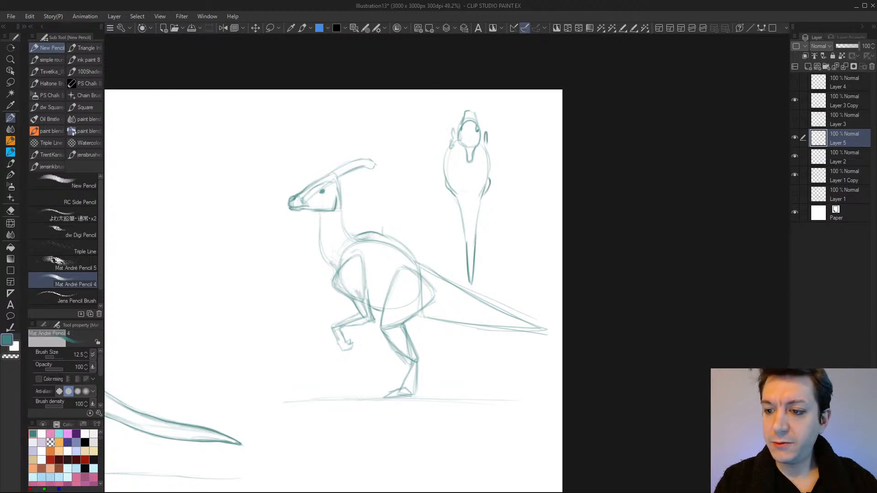
# Draw the narrow spine ridge down the body and tail of the top-down view, with light shading beside it
pyautogui.moveTo(465, 156); pyautogui.dragTo(470, 241)
pyautogui.moveTo(473, 197); pyautogui.dragTo(472, 239)
pyautogui.moveTo(465, 180); pyautogui.dragTo(471, 263)
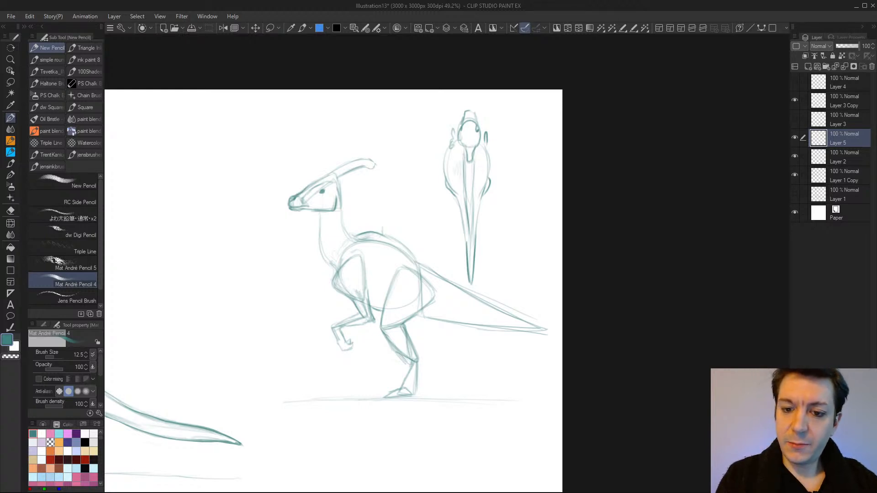
# Sketch a foreshortened crested dinosaur beside the side view, with a round head, raised crest, duck bill, arched back and belly
pyautogui.moveTo(246, 172); pyautogui.dragTo(304, 138)
pyautogui.moveTo(241, 169)
pyautogui.mouseDown()
pyautogui.moveTo(255, 143)
pyautogui.moveTo(300, 126)
pyautogui.moveTo(312, 138)
pyautogui.mouseUp()
pyautogui.moveTo(252, 149)
pyautogui.mouseDown()
pyautogui.moveTo(228, 181)
pyautogui.moveTo(207, 147)
pyautogui.moveTo(178, 184)
pyautogui.moveTo(206, 186)
pyautogui.mouseUp()
pyautogui.moveTo(211, 145)
pyautogui.mouseDown()
pyautogui.moveTo(234, 121)
pyautogui.moveTo(214, 151)
pyautogui.mouseUp()
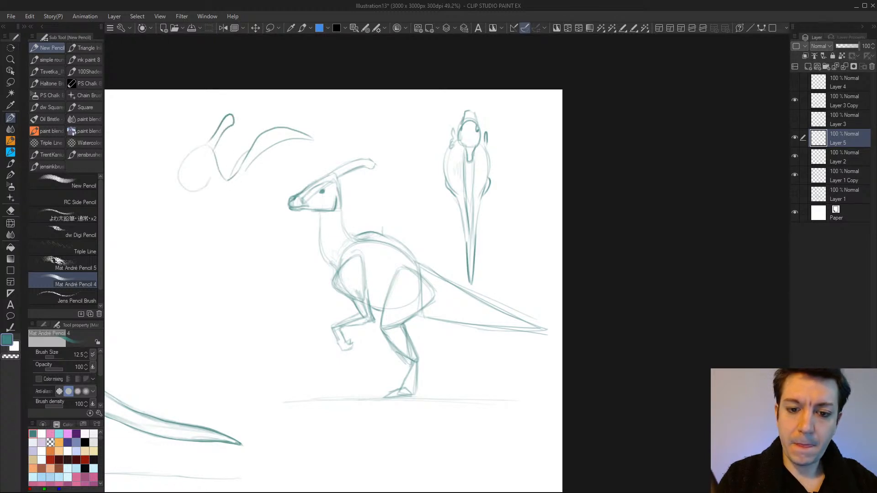
pyautogui.moveTo(178, 186)
pyautogui.mouseDown()
pyautogui.moveTo(172, 200)
pyautogui.moveTo(238, 211)
pyautogui.moveTo(278, 184)
pyautogui.moveTo(266, 211)
pyautogui.mouseUp()
# Restore the teal pencil colour and draw the eye and bill details on the foreshortened head
pyautogui.keyDown('alt'); pyautogui.click(270, 205); pyautogui.keyUp('alt')
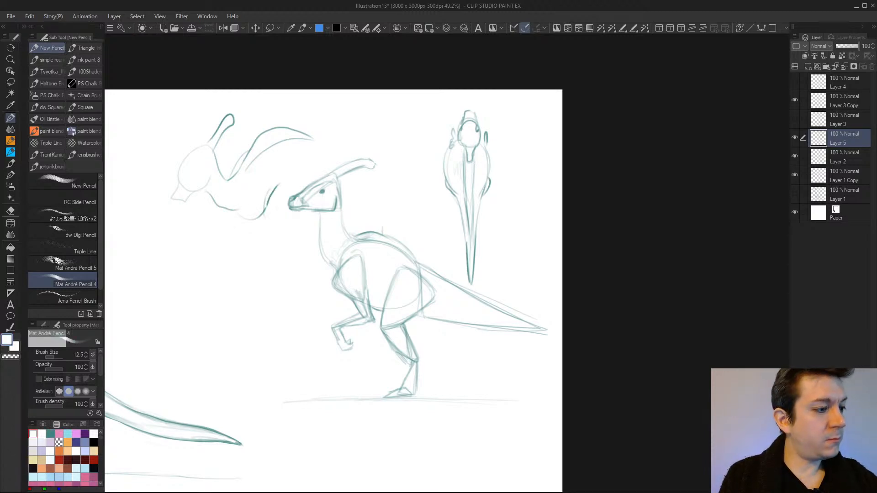
pyautogui.click(50, 434)
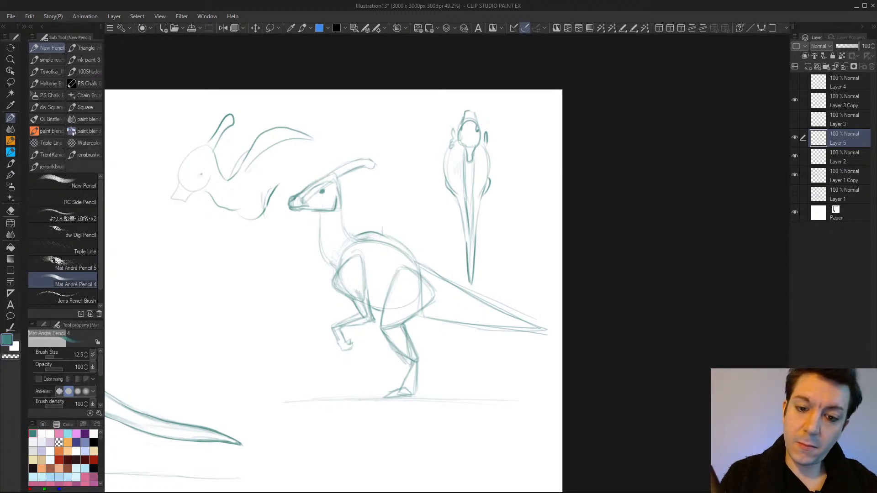
pyautogui.moveTo(173, 201); pyautogui.dragTo(189, 199)
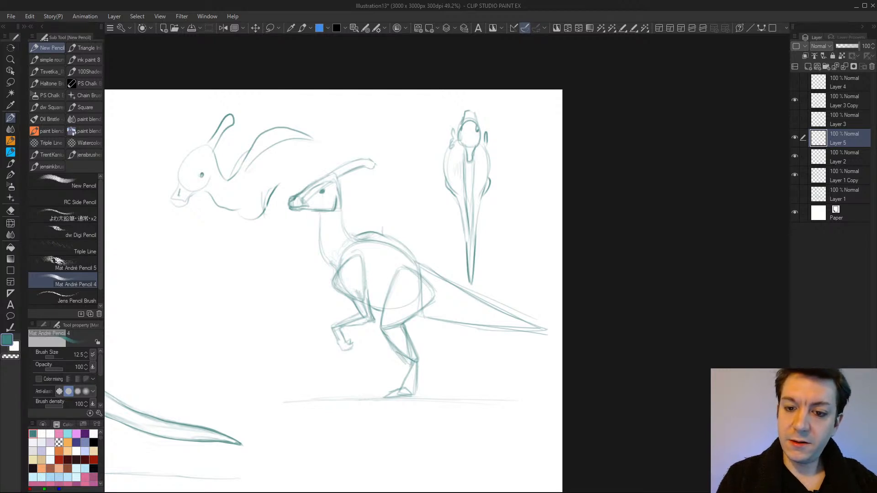
# Add thigh curves to the foreshortened dinosaur and undo the extra stroke extending its tail
pyautogui.moveTo(262, 153)
pyautogui.mouseDown()
pyautogui.moveTo(241, 177)
pyautogui.moveTo(288, 139)
pyautogui.moveTo(234, 173)
pyautogui.moveTo(264, 174)
pyautogui.mouseUp()
pyautogui.moveTo(263, 176); pyautogui.dragTo(268, 218)
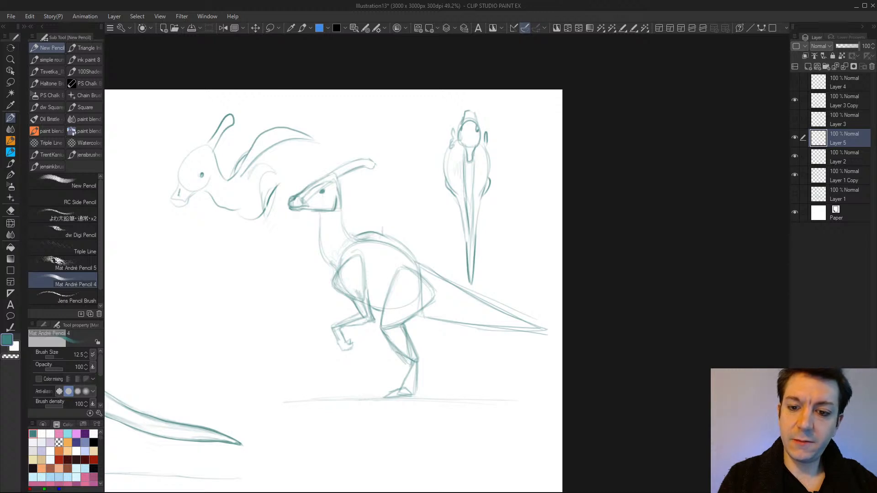
pyautogui.moveTo(314, 144); pyautogui.dragTo(331, 152)
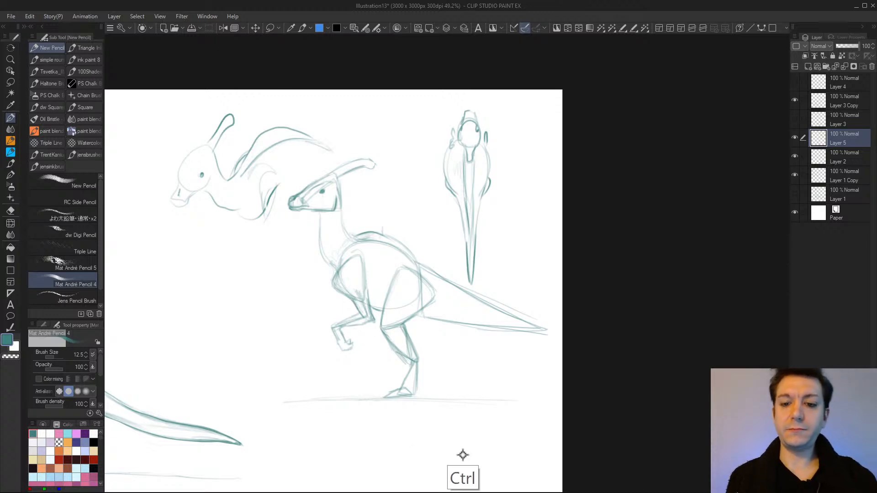
pyautogui.hotkey('ctrl', 'z')
pyautogui.moveTo(487, 350)
pyautogui.mouseDown()
pyautogui.moveTo(467, 364)
pyautogui.moveTo(493, 356)
pyautogui.mouseUp()
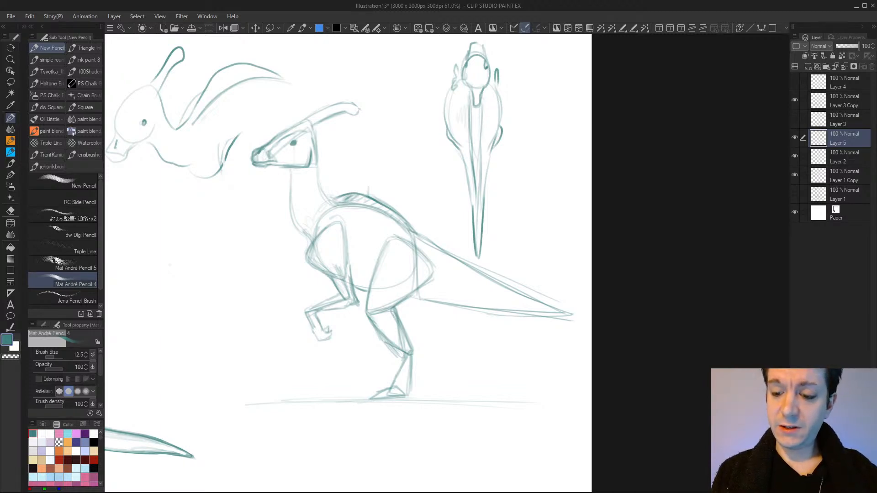
# Draw hatched vertical stripes across the side-view dinosaur's thigh and along the length of its tail
pyautogui.moveTo(384, 279)
pyautogui.mouseDown()
pyautogui.moveTo(396, 302)
pyautogui.moveTo(391, 265)
pyautogui.moveTo(408, 292)
pyautogui.moveTo(407, 270)
pyautogui.mouseUp()
pyautogui.moveTo(407, 254); pyautogui.dragTo(420, 286)
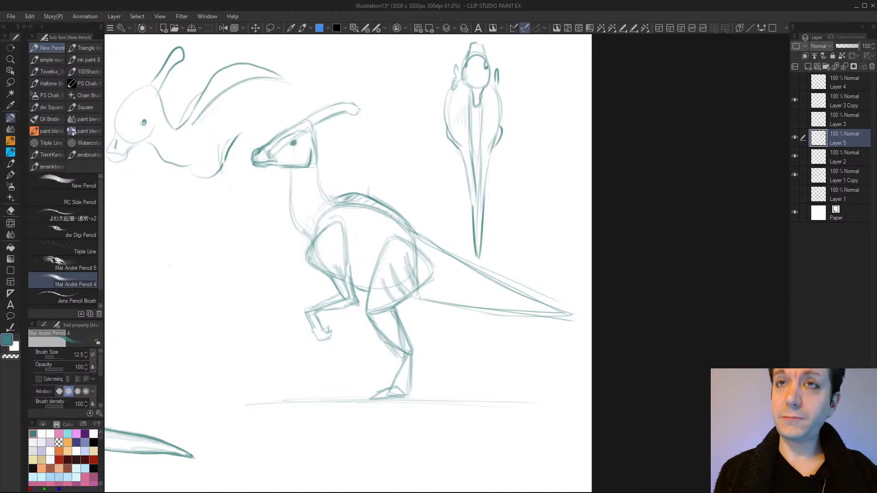
pyautogui.moveTo(427, 245)
pyautogui.mouseDown()
pyautogui.moveTo(475, 273)
pyautogui.moveTo(458, 264)
pyautogui.mouseUp()
pyautogui.moveTo(459, 264)
pyautogui.mouseDown()
pyautogui.moveTo(467, 309)
pyautogui.moveTo(475, 295)
pyautogui.moveTo(491, 305)
pyautogui.moveTo(497, 291)
pyautogui.mouseUp()
pyautogui.moveTo(509, 291); pyautogui.dragTo(508, 303)
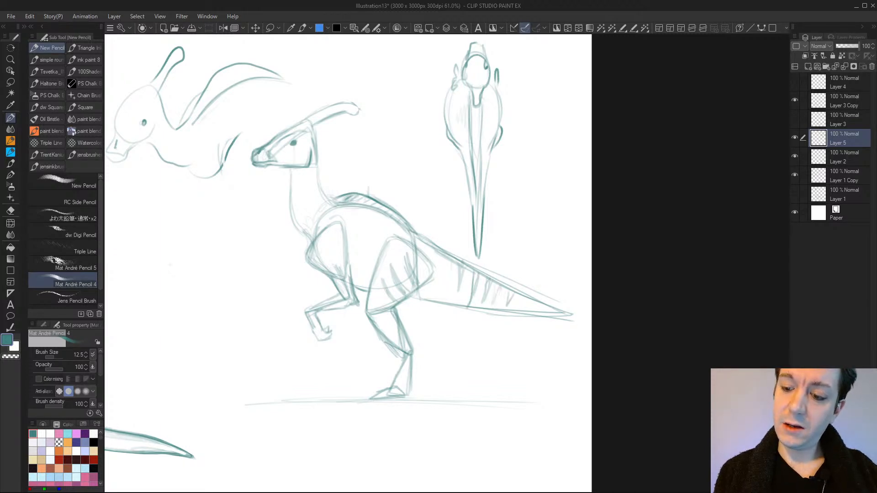
pyautogui.moveTo(452, 263); pyautogui.dragTo(449, 292)
pyautogui.moveTo(449, 256); pyautogui.dragTo(443, 262)
pyautogui.moveTo(529, 299); pyautogui.dragTo(525, 307)
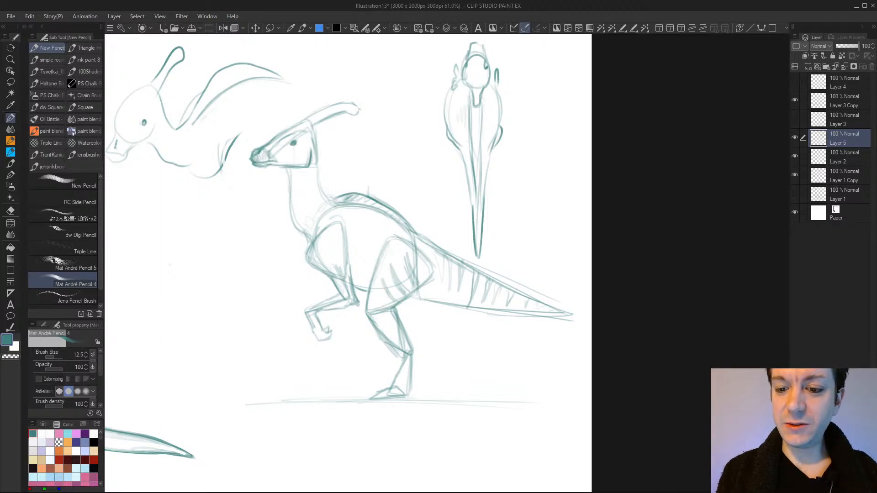
# Firm up the back and throat lines of the side-view dinosaur's neck below the head
pyautogui.moveTo(316, 133); pyautogui.dragTo(325, 196)
pyautogui.moveTo(284, 171)
pyautogui.mouseDown()
pyautogui.moveTo(291, 194)
pyautogui.moveTo(289, 179)
pyautogui.mouseUp()
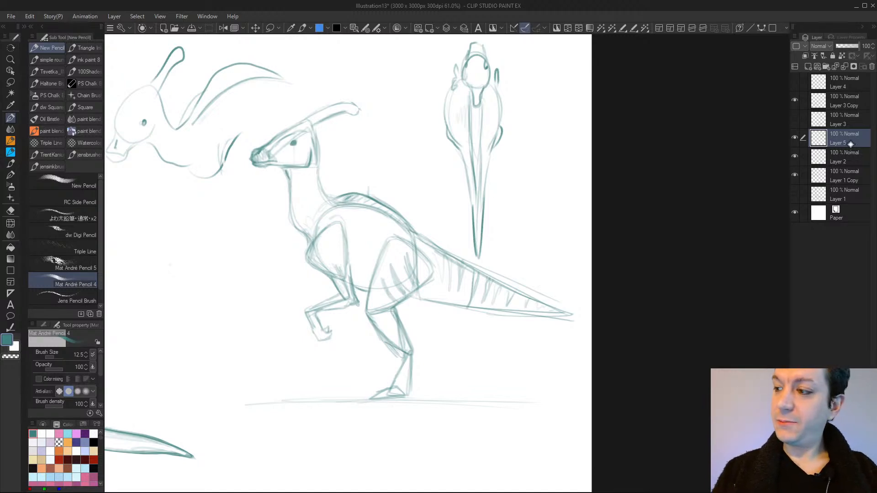
# Duplicate Layer 5, merge the extra blank layer into the copy, and show only the copy instead of the original
pyautogui.hotkey('ctrl', 'j')
pyautogui.click(808, 67)
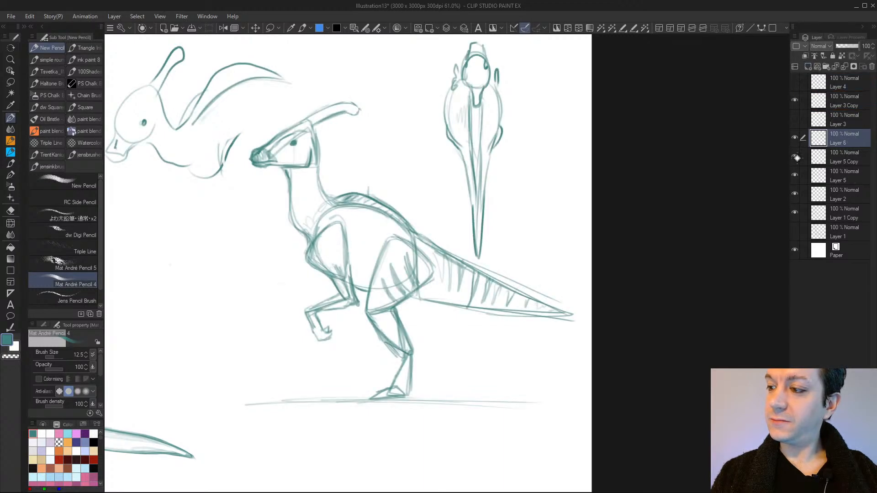
pyautogui.click(795, 157)
pyautogui.press('e')
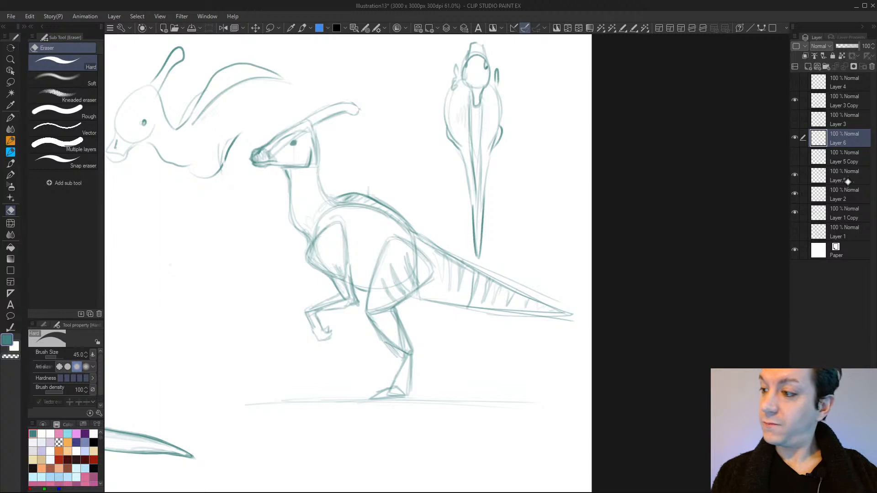
pyautogui.hotkey('ctrl', 'e')
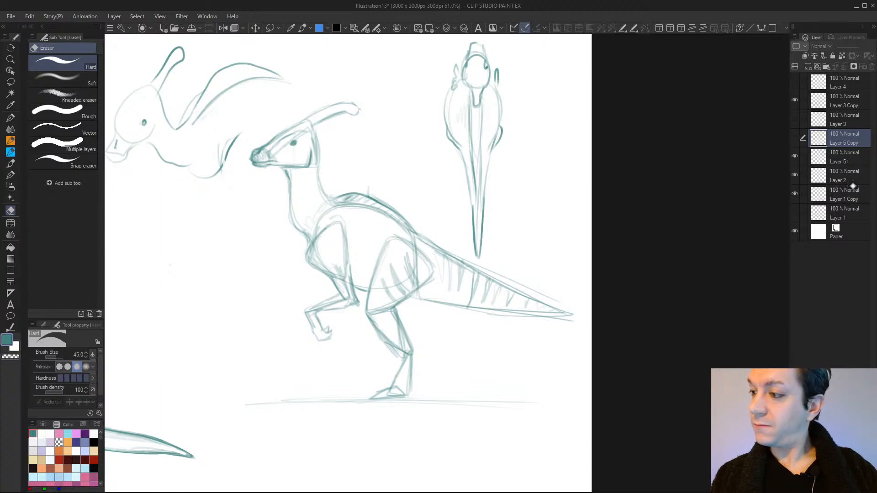
pyautogui.click(795, 137)
pyautogui.click(797, 156)
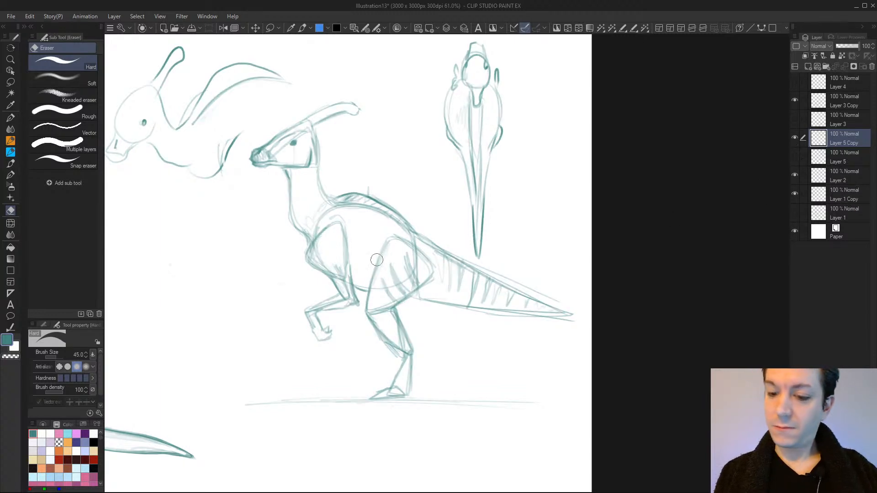
# Erase the construction lines inside the shoulder, belly and hind leg and the stray lines around the tail with the Hard eraser
pyautogui.moveTo(325, 237)
pyautogui.mouseDown()
pyautogui.moveTo(333, 212)
pyautogui.moveTo(342, 229)
pyautogui.moveTo(329, 241)
pyautogui.moveTo(320, 236)
pyautogui.moveTo(316, 254)
pyautogui.moveTo(313, 231)
pyautogui.moveTo(338, 276)
pyautogui.moveTo(343, 238)
pyautogui.moveTo(346, 285)
pyautogui.moveTo(339, 279)
pyautogui.moveTo(349, 298)
pyautogui.moveTo(315, 320)
pyautogui.mouseUp()
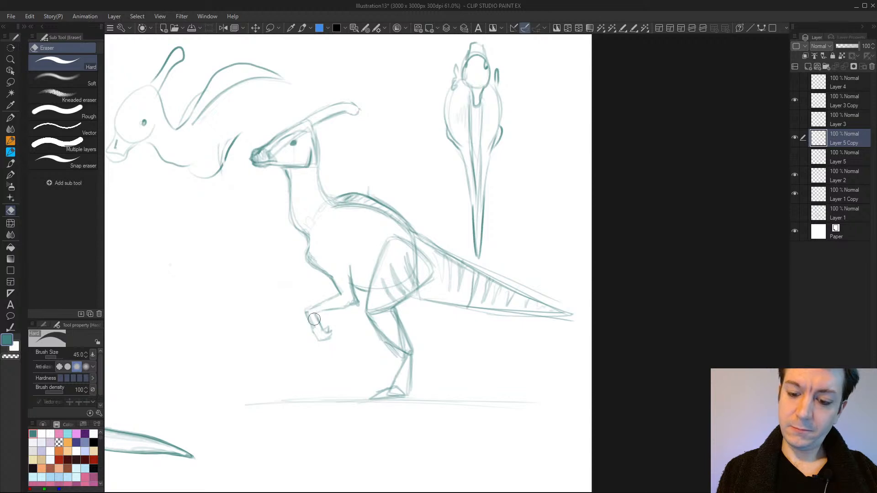
pyautogui.moveTo(375, 291)
pyautogui.mouseDown()
pyautogui.moveTo(386, 246)
pyautogui.moveTo(383, 253)
pyautogui.moveTo(404, 246)
pyautogui.moveTo(402, 239)
pyautogui.moveTo(378, 291)
pyautogui.moveTo(404, 281)
pyautogui.moveTo(402, 267)
pyautogui.moveTo(415, 261)
pyautogui.moveTo(417, 271)
pyautogui.moveTo(409, 238)
pyautogui.moveTo(433, 277)
pyautogui.moveTo(431, 259)
pyautogui.moveTo(424, 253)
pyautogui.moveTo(430, 283)
pyautogui.moveTo(373, 311)
pyautogui.moveTo(380, 307)
pyautogui.moveTo(393, 355)
pyautogui.mouseUp()
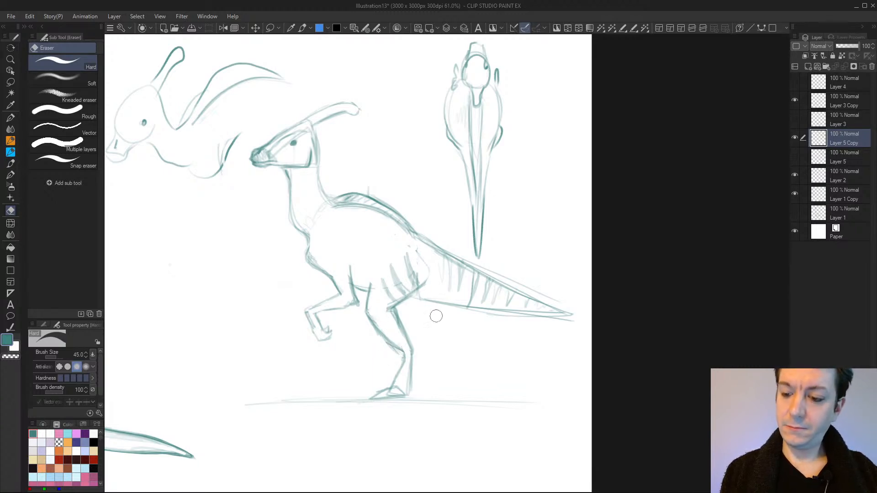
pyautogui.moveTo(421, 290)
pyautogui.mouseDown()
pyautogui.moveTo(420, 251)
pyautogui.moveTo(431, 298)
pyautogui.moveTo(468, 259)
pyautogui.moveTo(564, 303)
pyautogui.mouseUp()
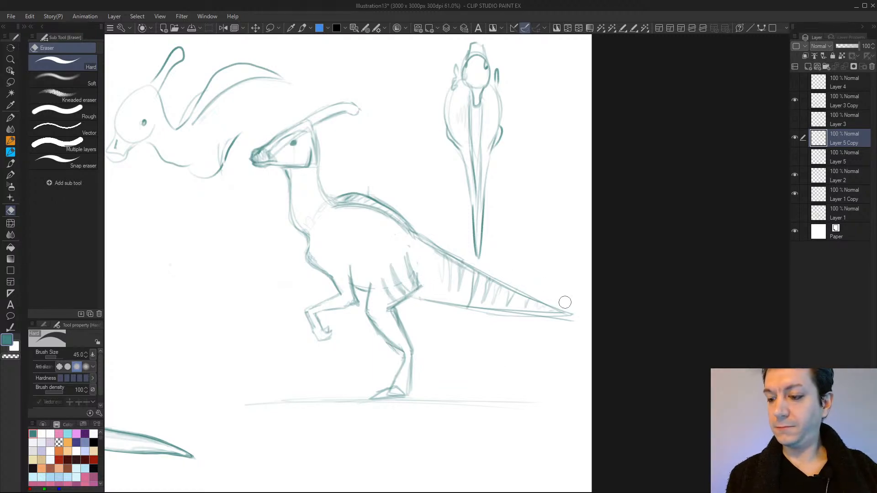
pyautogui.moveTo(363, 188); pyautogui.dragTo(372, 187)
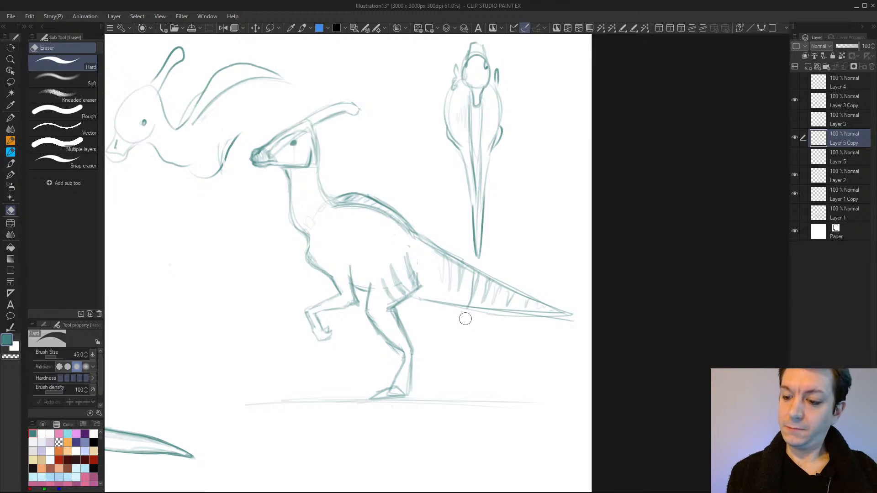
pyautogui.moveTo(465, 320); pyautogui.dragTo(587, 313)
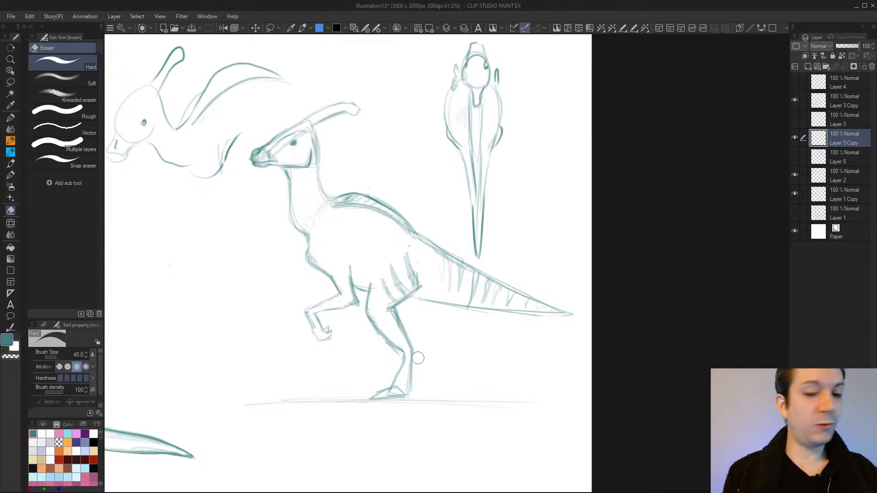
# Sketch the far hind leg behind the near one with Mat André Pencil 4, including the shin and foot
pyautogui.press('p')
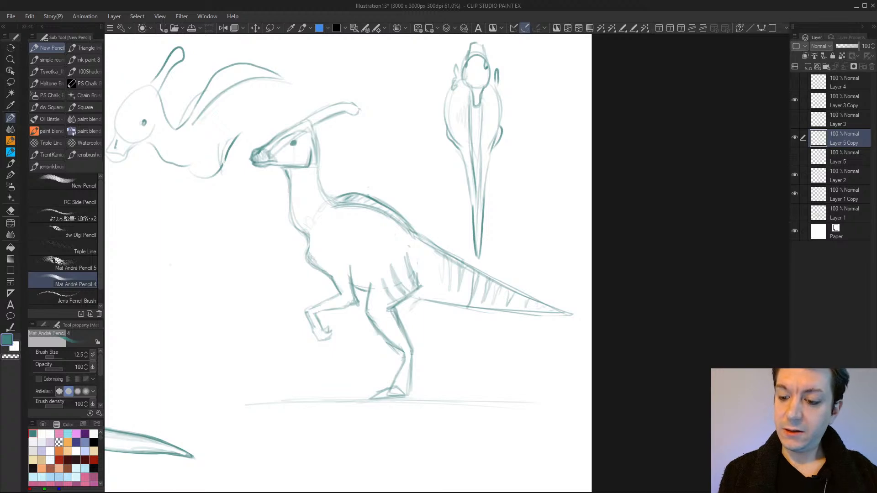
pyautogui.moveTo(410, 313)
pyautogui.mouseDown()
pyautogui.moveTo(437, 341)
pyautogui.moveTo(421, 388)
pyautogui.mouseUp()
pyautogui.moveTo(438, 342)
pyautogui.mouseDown()
pyautogui.moveTo(437, 387)
pyautogui.moveTo(421, 389)
pyautogui.mouseUp()
pyautogui.moveTo(427, 351)
pyautogui.mouseDown()
pyautogui.moveTo(435, 339)
pyautogui.moveTo(439, 378)
pyautogui.mouseUp()
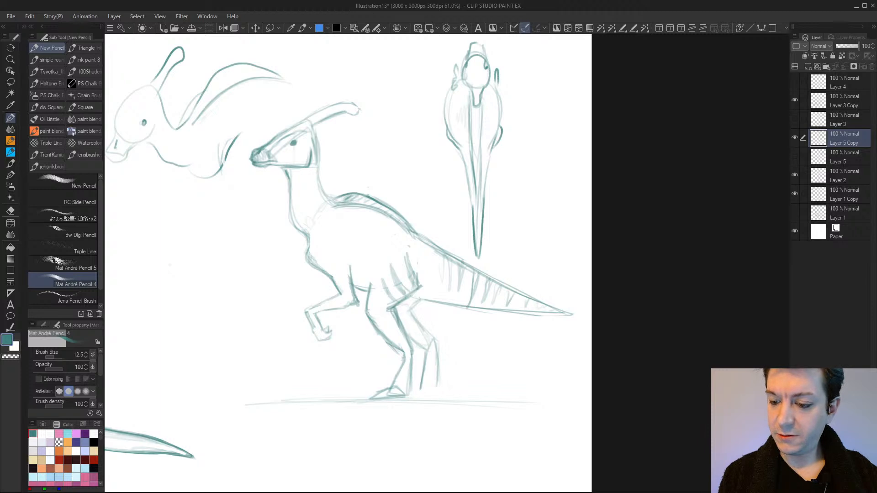
pyautogui.moveTo(432, 339)
pyautogui.mouseDown()
pyautogui.moveTo(439, 393)
pyautogui.moveTo(423, 380)
pyautogui.moveTo(437, 399)
pyautogui.moveTo(418, 394)
pyautogui.mouseUp()
pyautogui.moveTo(418, 394); pyautogui.dragTo(438, 396)
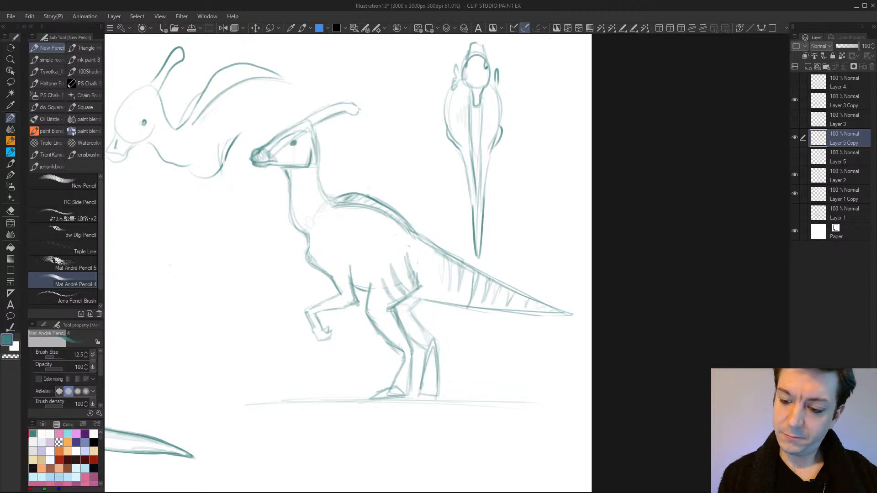
# Firm up the far hind leg's outline from the thigh down to the foot with darker strokes
pyautogui.moveTo(410, 339); pyautogui.dragTo(427, 350)
pyautogui.moveTo(420, 301)
pyautogui.mouseDown()
pyautogui.moveTo(421, 326)
pyautogui.moveTo(438, 347)
pyautogui.moveTo(439, 394)
pyautogui.mouseUp()
pyautogui.moveTo(427, 351)
pyautogui.mouseDown()
pyautogui.moveTo(422, 393)
pyautogui.moveTo(436, 398)
pyautogui.mouseUp()
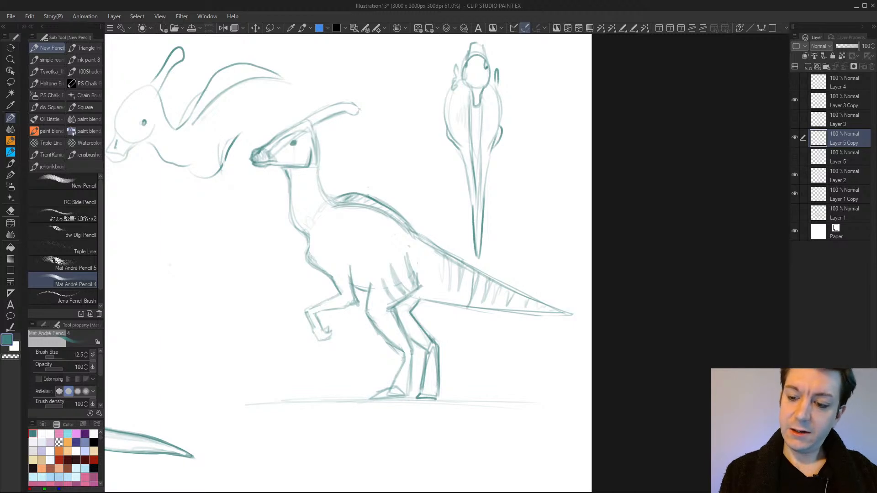
# Touch up the thigh markings, and draw and shade the far foreleg's hand behind the near arm
pyautogui.moveTo(426, 277)
pyautogui.mouseDown()
pyautogui.moveTo(413, 295)
pyautogui.moveTo(421, 276)
pyautogui.mouseUp()
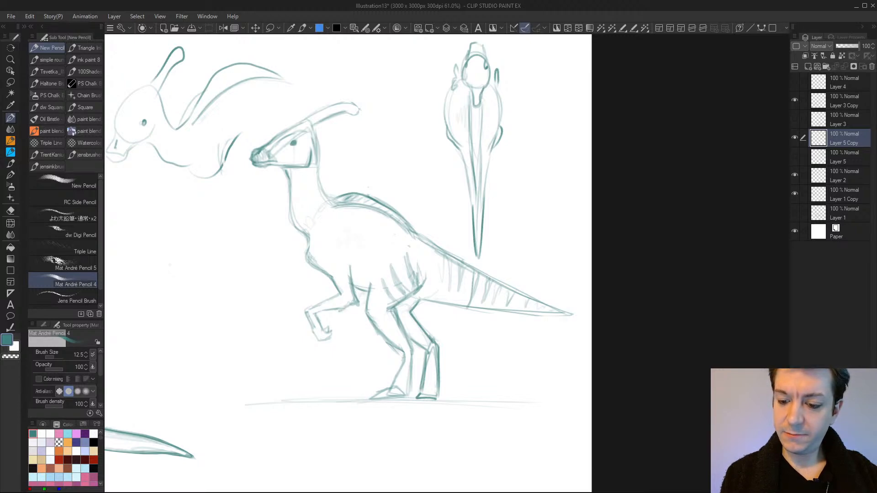
pyautogui.moveTo(338, 310); pyautogui.dragTo(340, 331)
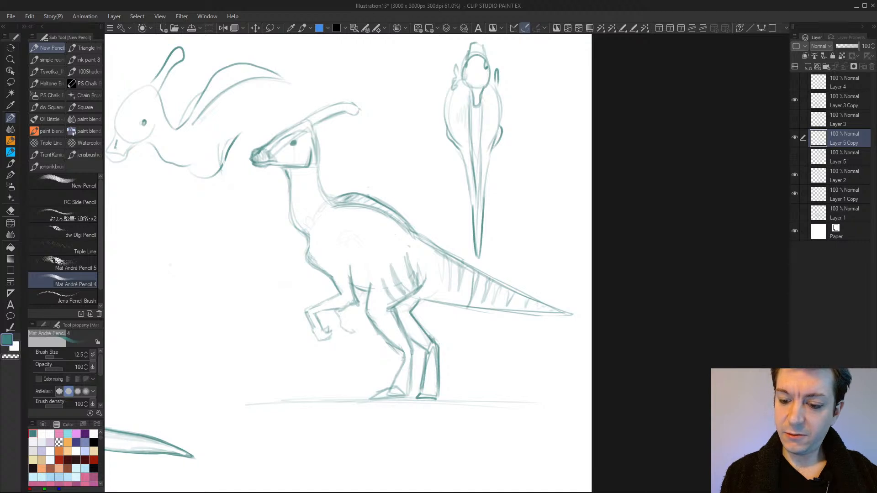
pyautogui.moveTo(350, 310)
pyautogui.mouseDown()
pyautogui.moveTo(344, 320)
pyautogui.moveTo(366, 290)
pyautogui.moveTo(338, 315)
pyautogui.moveTo(347, 334)
pyautogui.mouseUp()
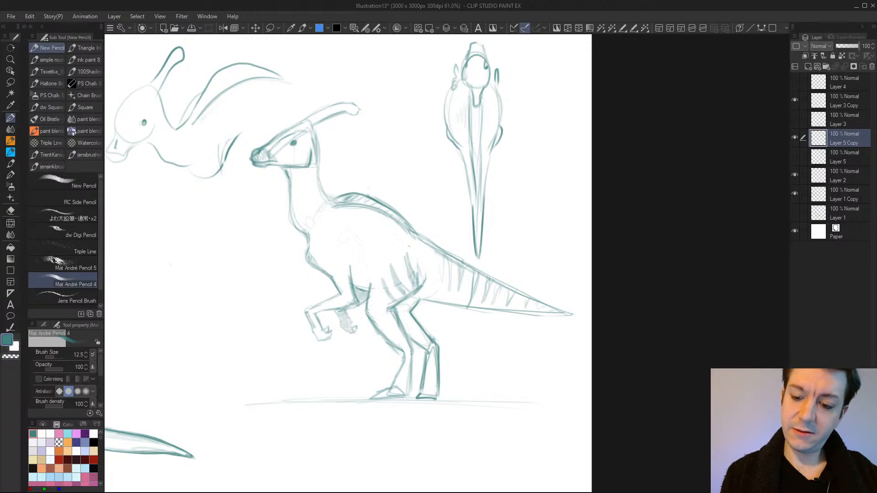
# Fill the far hind leg with hatched shading and strengthen the ground line under the feet
pyautogui.moveTo(412, 301)
pyautogui.mouseDown()
pyautogui.moveTo(398, 311)
pyautogui.moveTo(427, 356)
pyautogui.moveTo(424, 391)
pyautogui.mouseUp()
pyautogui.moveTo(437, 387)
pyautogui.mouseDown()
pyautogui.moveTo(433, 401)
pyautogui.moveTo(276, 401)
pyautogui.mouseUp()
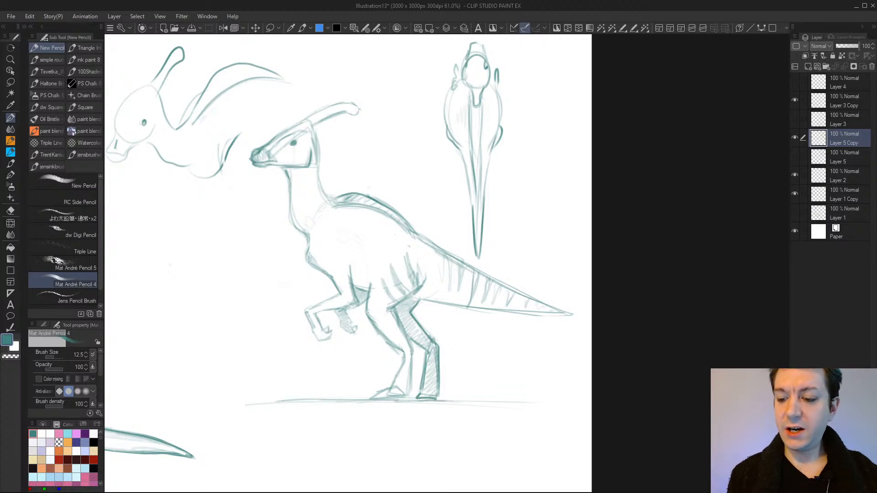
# Strengthen the ground line, the near hind foot's outline and the underside of the crested dinosaur's tail with darker pencil strokes
pyautogui.moveTo(364, 402); pyautogui.dragTo(268, 402)
pyautogui.moveTo(447, 403); pyautogui.dragTo(525, 404)
pyautogui.moveTo(407, 397); pyautogui.dragTo(373, 393)
pyautogui.moveTo(374, 391)
pyautogui.mouseDown()
pyautogui.moveTo(366, 401)
pyautogui.moveTo(385, 399)
pyautogui.mouseUp()
pyautogui.moveTo(421, 299)
pyautogui.mouseDown()
pyautogui.moveTo(585, 315)
pyautogui.moveTo(569, 315)
pyautogui.mouseUp()
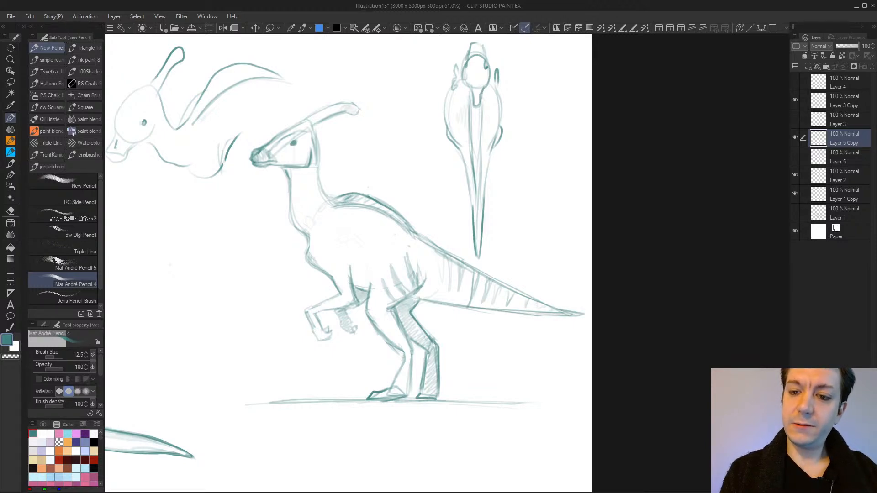
# Shade the crested dinosaur's head crest and add stripes on the neck, spots along the back and light markings on the chest
pyautogui.moveTo(317, 116); pyautogui.dragTo(328, 110)
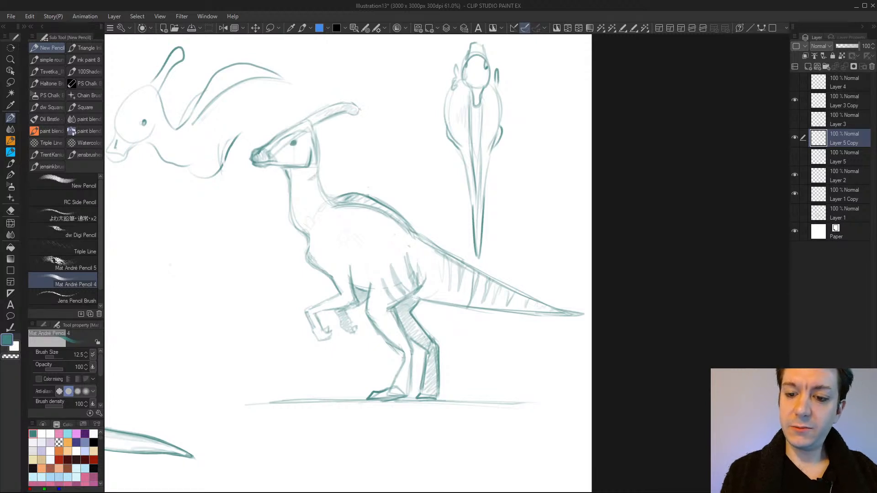
pyautogui.moveTo(320, 187)
pyautogui.mouseDown()
pyautogui.moveTo(310, 194)
pyautogui.moveTo(339, 220)
pyautogui.moveTo(371, 233)
pyautogui.moveTo(373, 224)
pyautogui.moveTo(387, 245)
pyautogui.moveTo(428, 252)
pyautogui.mouseUp()
pyautogui.moveTo(431, 266); pyautogui.dragTo(431, 271)
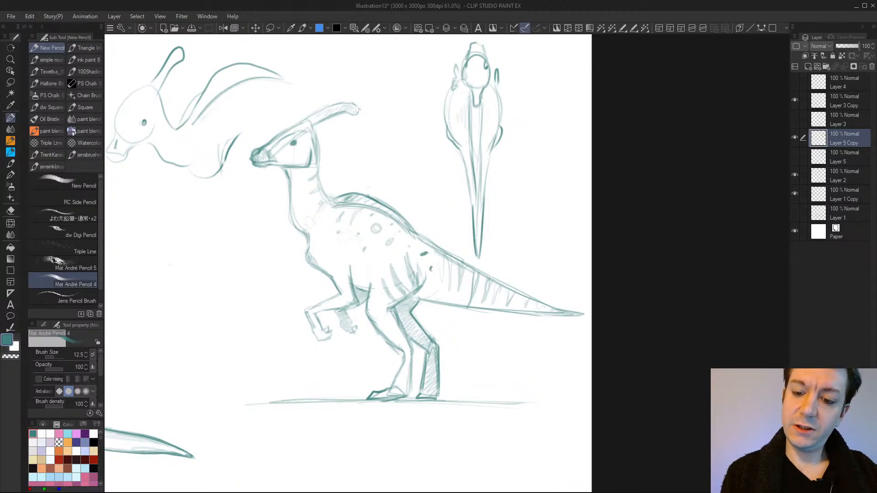
pyautogui.moveTo(325, 254); pyautogui.dragTo(320, 261)
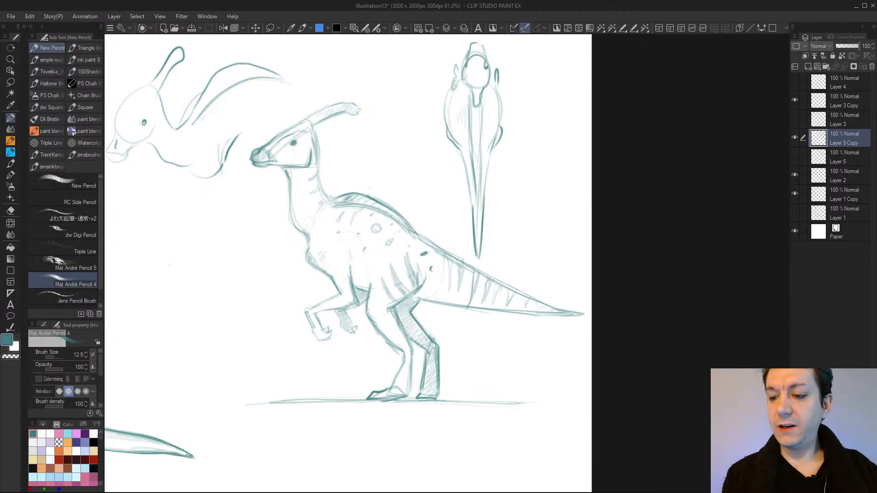
# Extend the tail to a longer pointed tip and firm up its upper and lower edges
pyautogui.moveTo(564, 312); pyautogui.dragTo(585, 314)
pyautogui.moveTo(585, 314); pyautogui.dragTo(536, 315)
pyautogui.moveTo(414, 298); pyautogui.dragTo(465, 305)
pyautogui.moveTo(571, 311)
pyautogui.mouseDown()
pyautogui.moveTo(585, 314)
pyautogui.moveTo(519, 295)
pyautogui.mouseUp()
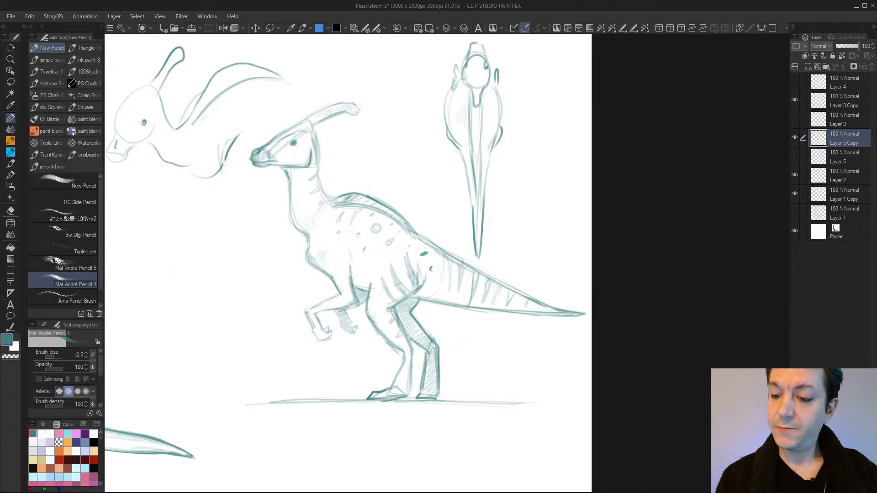
# Add a new layer above Layer 5 Copy and sketch feathers along the dinosaur's crest, back and upper tail edge
pyautogui.click(807, 67)
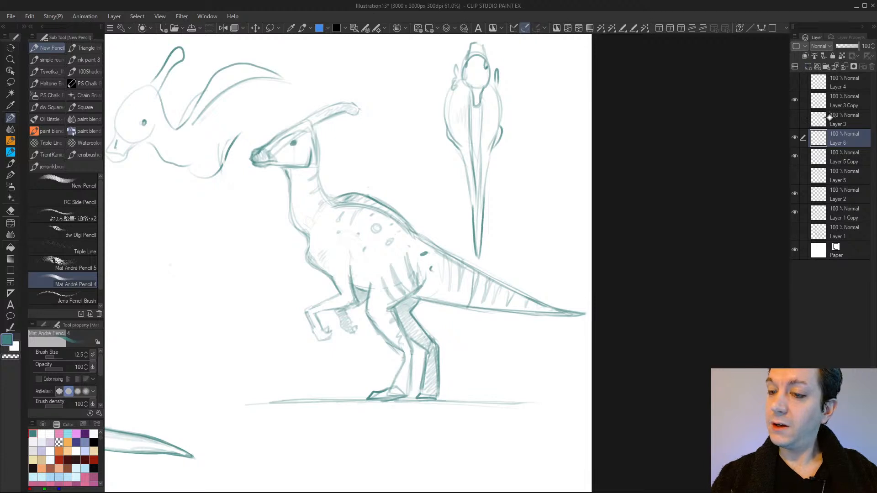
pyautogui.moveTo(313, 114); pyautogui.dragTo(342, 92)
pyautogui.moveTo(342, 93)
pyautogui.mouseDown()
pyautogui.moveTo(326, 109)
pyautogui.moveTo(360, 91)
pyautogui.moveTo(395, 105)
pyautogui.moveTo(377, 118)
pyautogui.mouseUp()
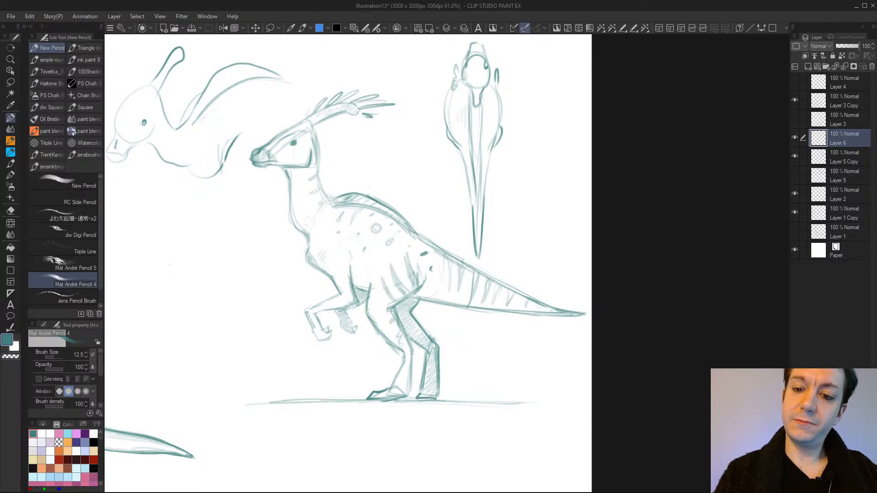
pyautogui.moveTo(333, 197)
pyautogui.mouseDown()
pyautogui.moveTo(365, 183)
pyautogui.moveTo(404, 192)
pyautogui.moveTo(432, 238)
pyautogui.mouseUp()
pyautogui.moveTo(467, 261)
pyautogui.mouseDown()
pyautogui.moveTo(551, 299)
pyautogui.moveTo(580, 286)
pyautogui.mouseUp()
pyautogui.moveTo(555, 302)
pyautogui.mouseDown()
pyautogui.moveTo(585, 293)
pyautogui.moveTo(590, 309)
pyautogui.mouseUp()
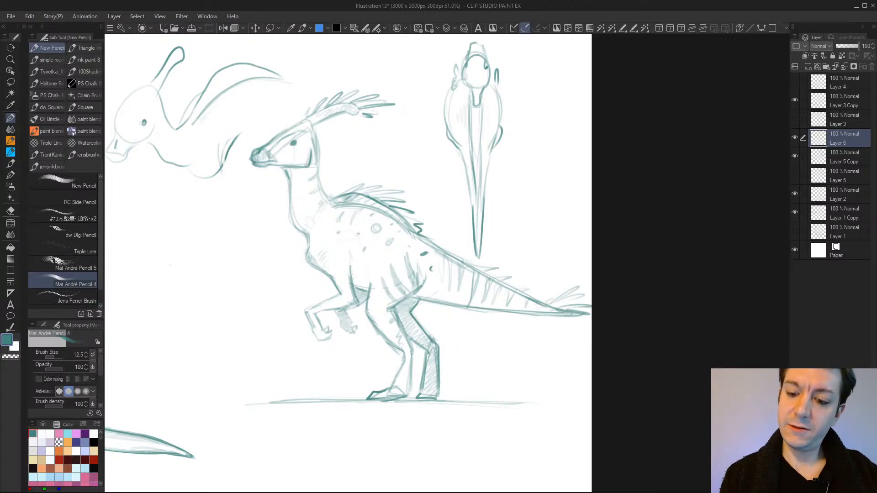
# Sketch feather tufts on the dinosaur's upper arm and thigh, and a dangling wattle under its chin
pyautogui.moveTo(347, 256)
pyautogui.mouseDown()
pyautogui.moveTo(363, 306)
pyautogui.moveTo(330, 313)
pyautogui.mouseUp()
pyautogui.moveTo(359, 276)
pyautogui.mouseDown()
pyautogui.moveTo(378, 253)
pyautogui.moveTo(368, 266)
pyautogui.mouseUp()
pyautogui.moveTo(356, 278)
pyautogui.mouseDown()
pyautogui.moveTo(375, 268)
pyautogui.moveTo(361, 313)
pyautogui.moveTo(342, 315)
pyautogui.moveTo(404, 316)
pyautogui.moveTo(409, 340)
pyautogui.mouseUp()
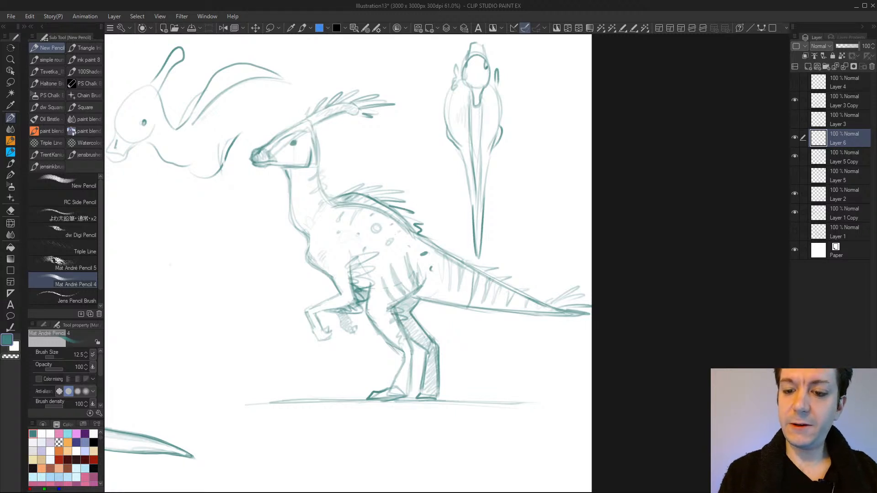
pyautogui.moveTo(269, 186)
pyautogui.mouseDown()
pyautogui.moveTo(272, 201)
pyautogui.moveTo(272, 185)
pyautogui.mouseUp()
pyautogui.moveTo(277, 176)
pyautogui.mouseDown()
pyautogui.moveTo(275, 190)
pyautogui.moveTo(271, 179)
pyautogui.moveTo(281, 183)
pyautogui.mouseUp()
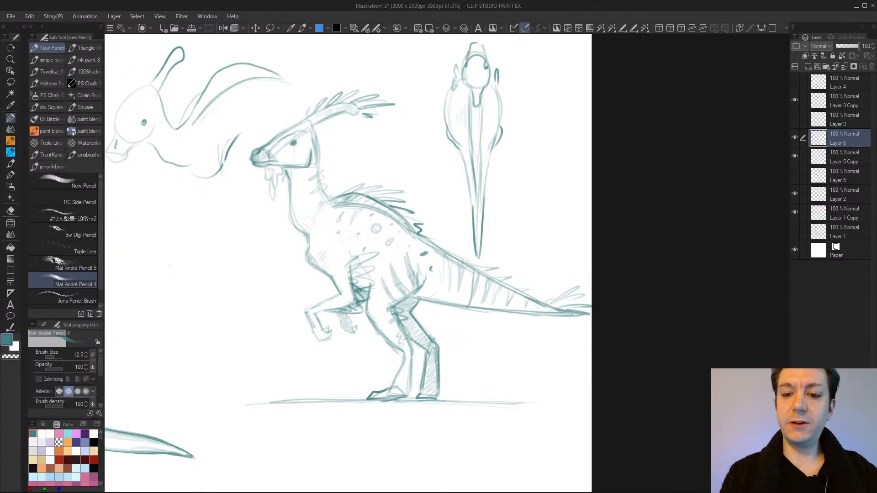
# Review the whole page of creature sketches, from the crested dinosaur to the marine reptile and the elephant doodle
pyautogui.scroll(-3, 459, 428)
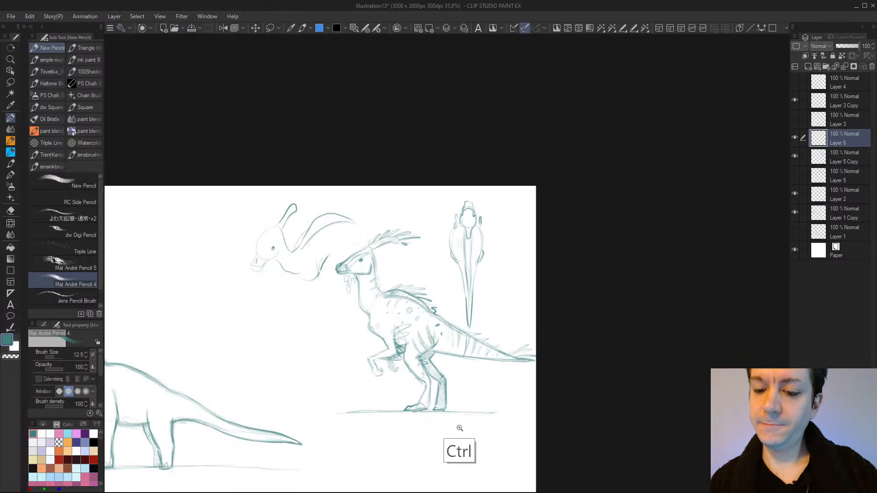
pyautogui.scroll(4, 460, 428)
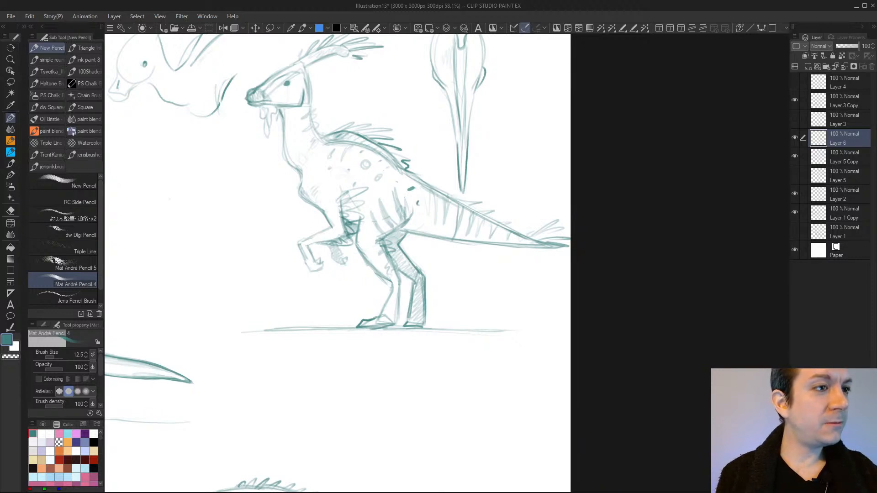
pyautogui.scroll(-2, 480, 352)
pyautogui.moveTo(479, 352); pyautogui.dragTo(550, 272)
pyautogui.moveTo(516, 328); pyautogui.dragTo(534, 365)
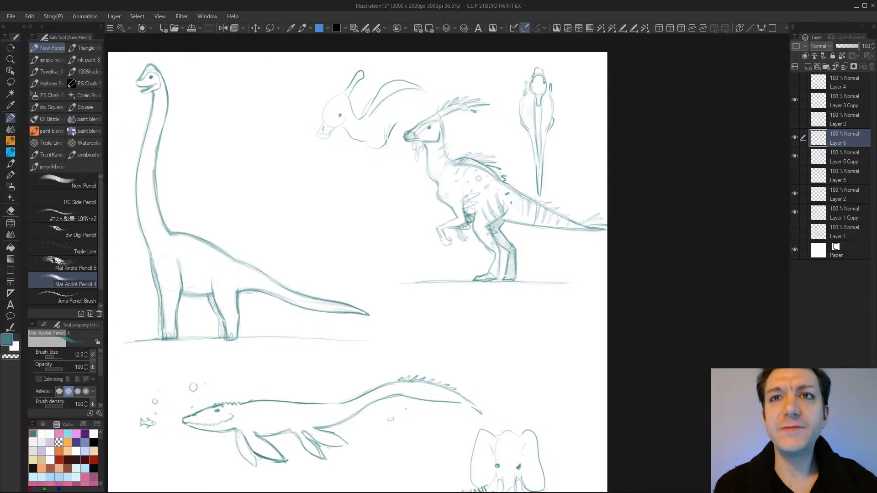
pyautogui.scroll(-2, 537, 393)
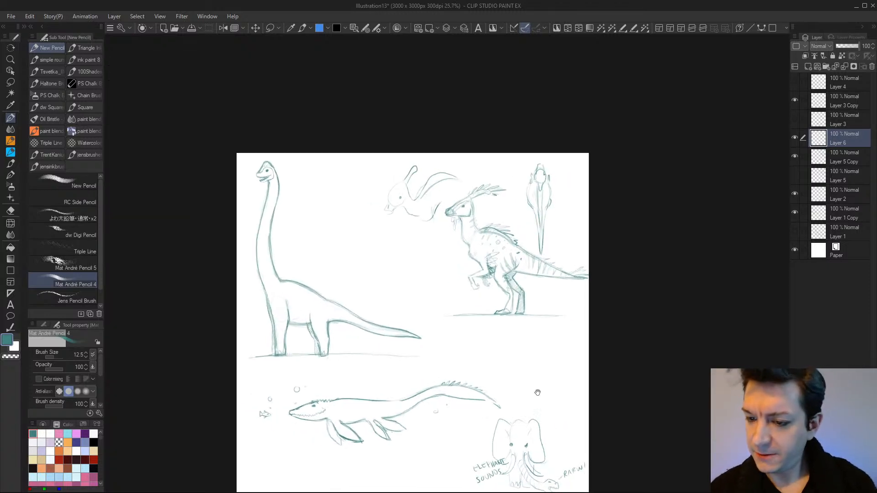
pyautogui.moveTo(538, 392); pyautogui.dragTo(518, 323)
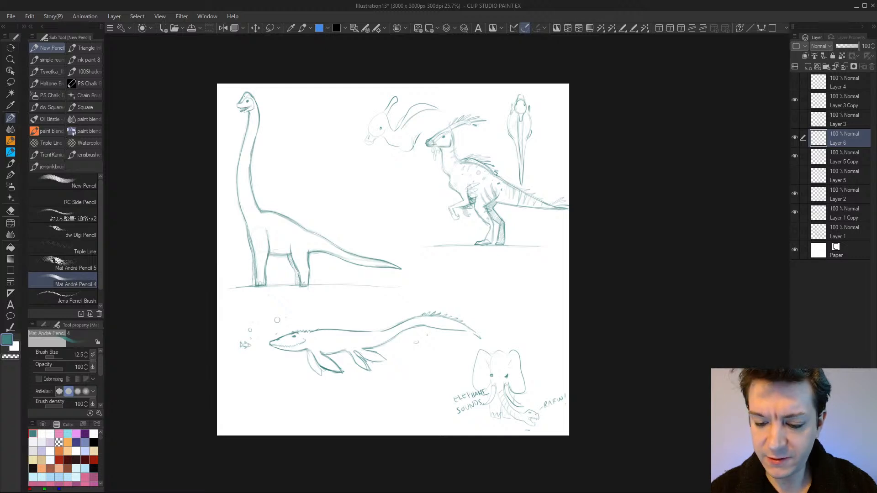
pyautogui.scroll(5, 528, 367)
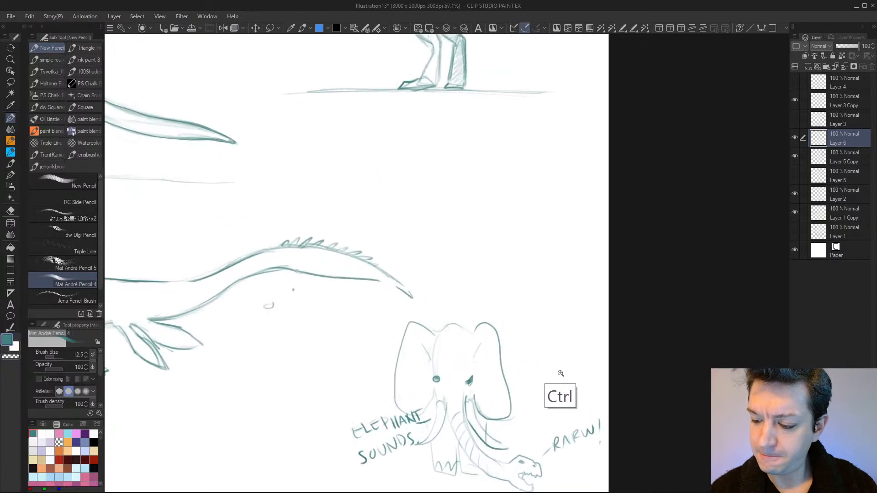
pyautogui.scroll(-2, 561, 373)
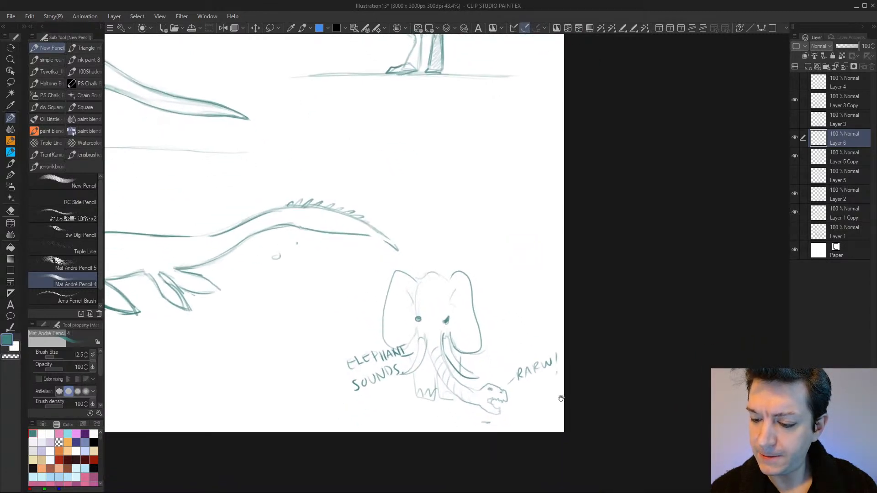
pyautogui.press('ctrl')
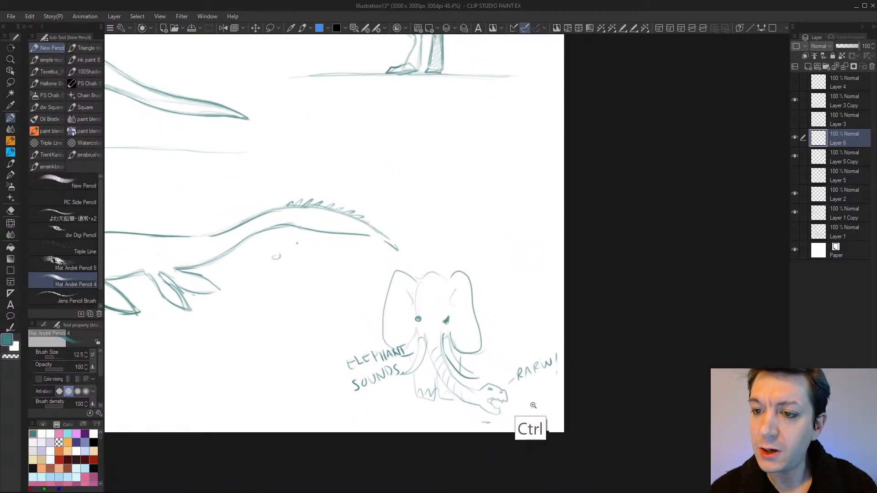
pyautogui.scroll(-1, 533, 405)
pyautogui.scroll(5, 534, 434)
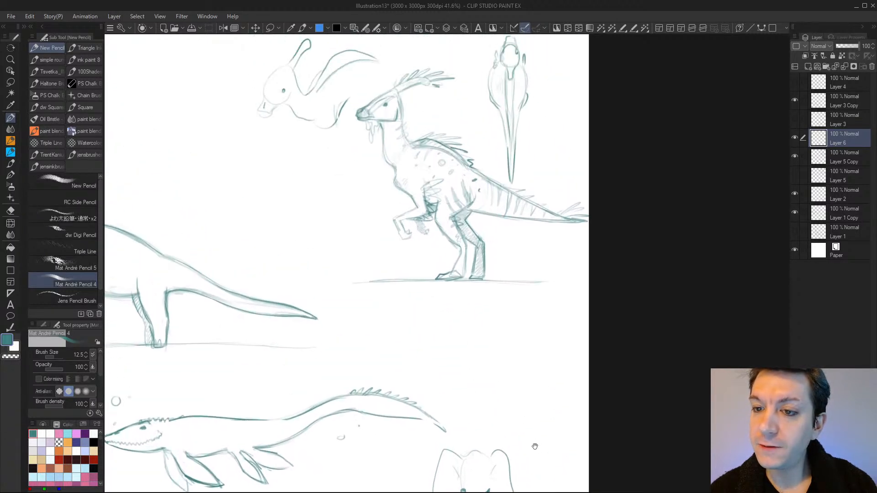
pyautogui.moveTo(535, 446)
pyautogui.mouseDown()
pyautogui.moveTo(536, 438)
pyautogui.moveTo(570, 448)
pyautogui.moveTo(589, 429)
pyautogui.moveTo(564, 425)
pyautogui.moveTo(527, 378)
pyautogui.moveTo(544, 450)
pyautogui.moveTo(586, 363)
pyautogui.moveTo(504, 304)
pyautogui.moveTo(469, 294)
pyautogui.moveTo(616, 337)
pyautogui.moveTo(607, 470)
pyautogui.moveTo(648, 381)
pyautogui.moveTo(553, 316)
pyautogui.moveTo(591, 287)
pyautogui.moveTo(613, 287)
pyautogui.mouseUp()
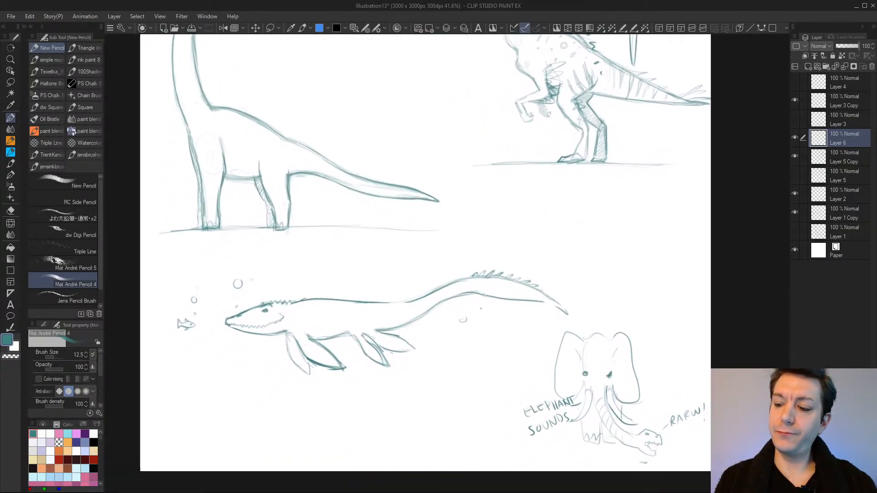
pyautogui.moveTo(622, 315); pyautogui.dragTo(590, 406)
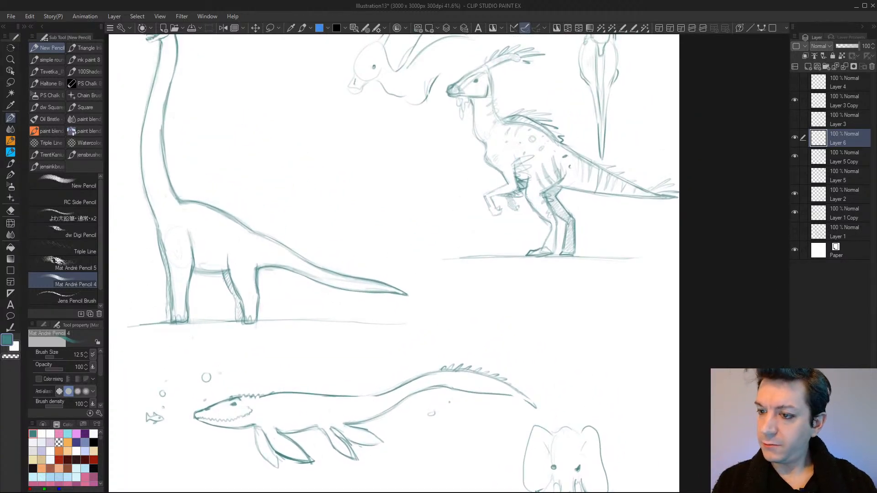
pyautogui.scroll(-2, 595, 338)
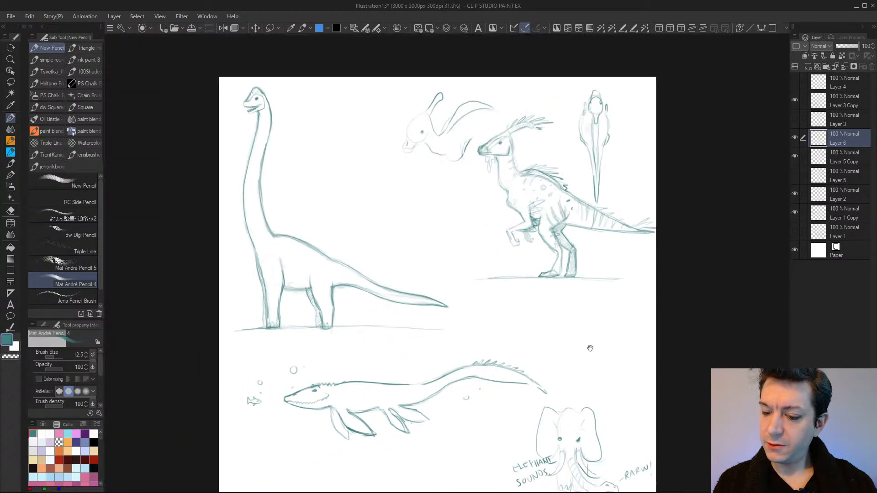
pyautogui.moveTo(591, 344); pyautogui.dragTo(580, 321)
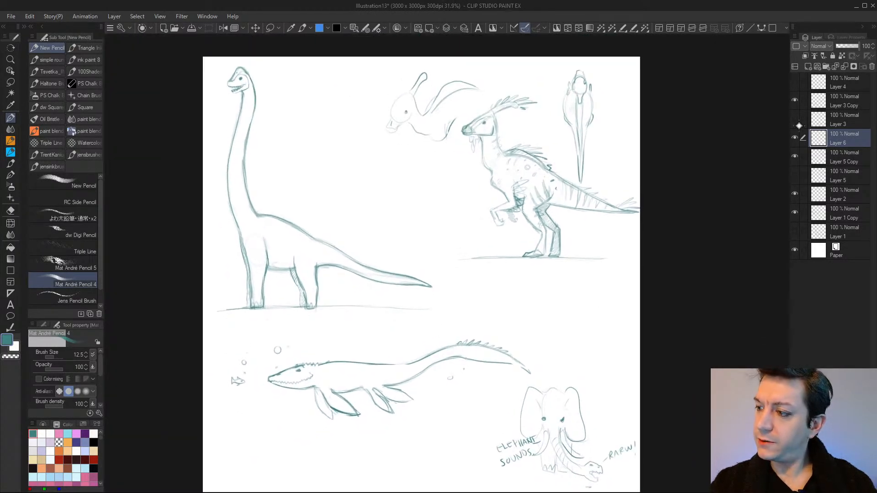
# Try deleting the hidden Layer 3 and Layer 4, and undo the deletions
pyautogui.click(859, 122)
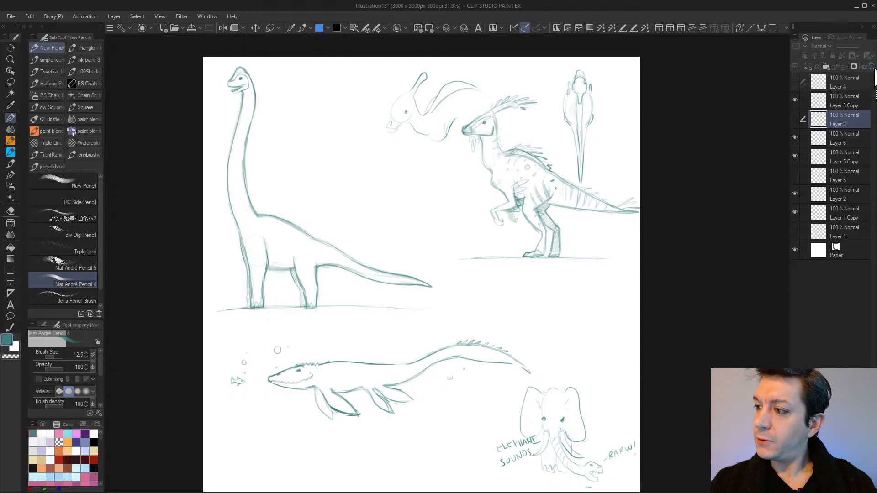
pyautogui.click(871, 66)
pyautogui.click(872, 67)
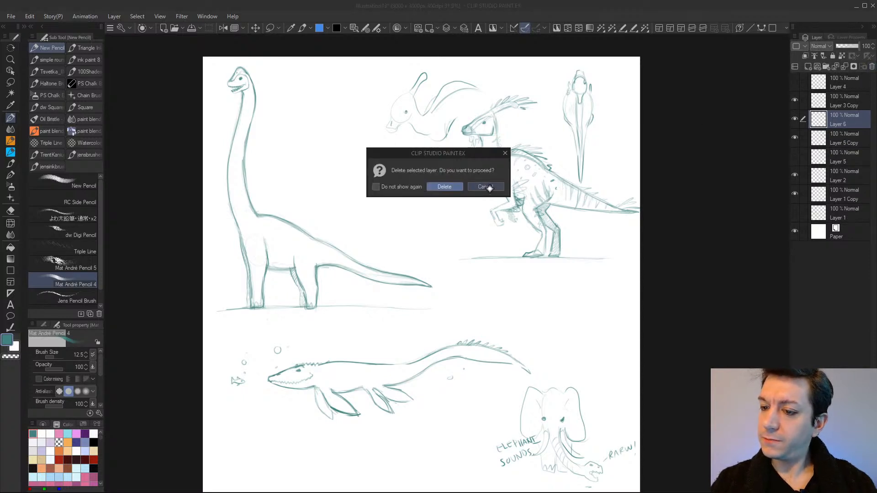
pyautogui.click(489, 187)
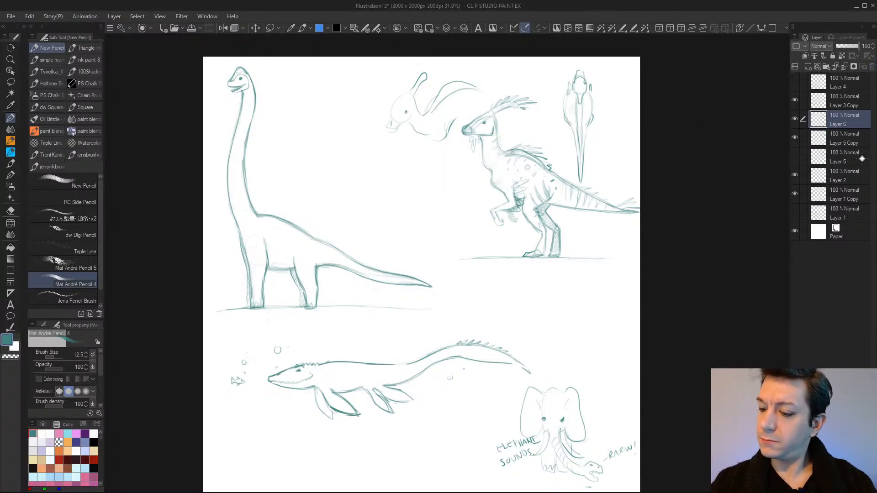
pyautogui.click(853, 85)
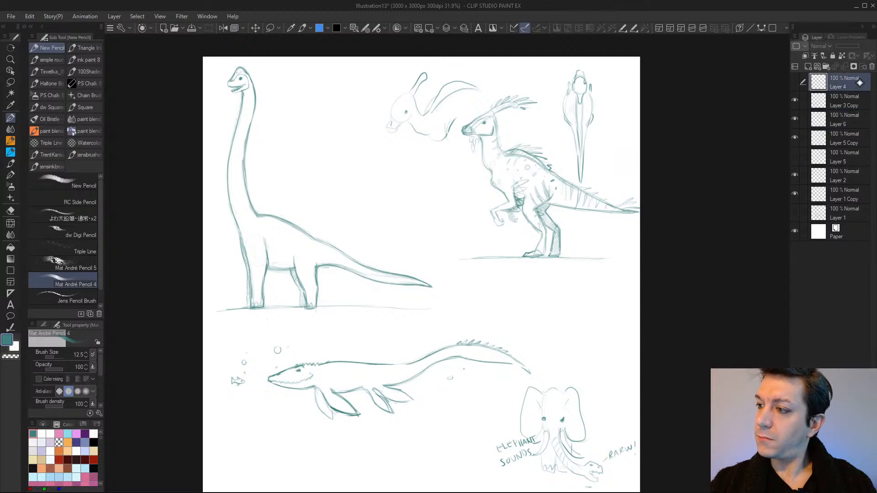
pyautogui.click(872, 67)
pyautogui.hotkey('ctrl', 'z')
pyautogui.hotkey('ctrl', 'z')
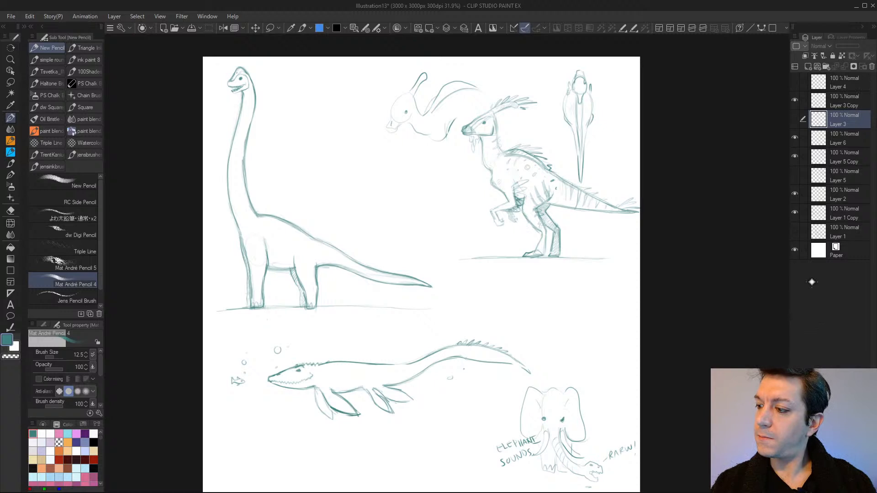
# Hide all the visible sketch layers except Paper and add a new layer above Layer 4
pyautogui.click(796, 101)
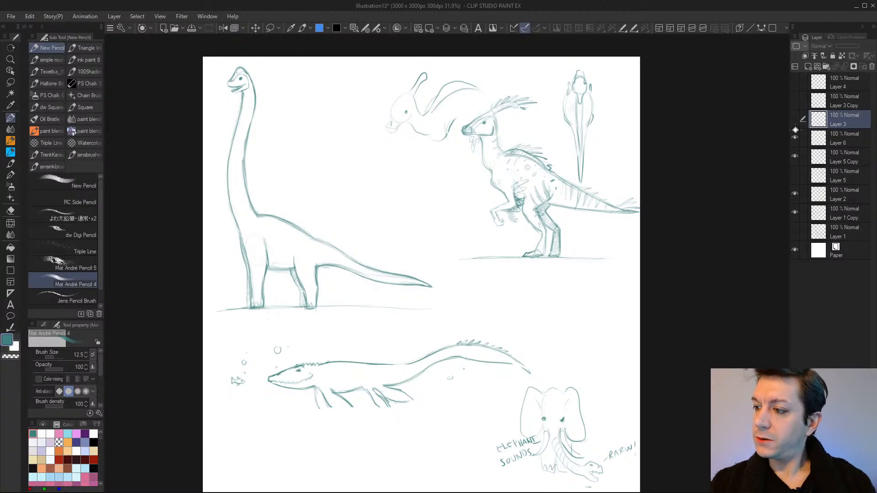
pyautogui.click(795, 137)
pyautogui.click(795, 155)
pyautogui.click(795, 193)
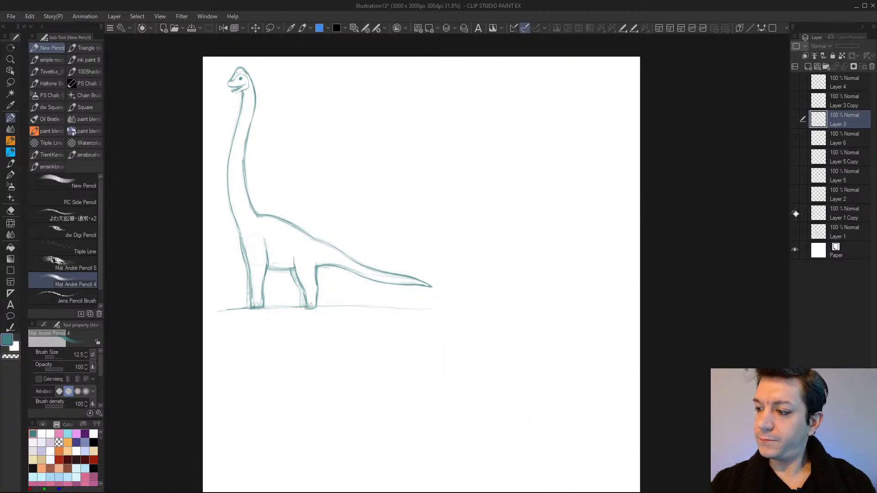
pyautogui.click(795, 212)
pyautogui.click(839, 85)
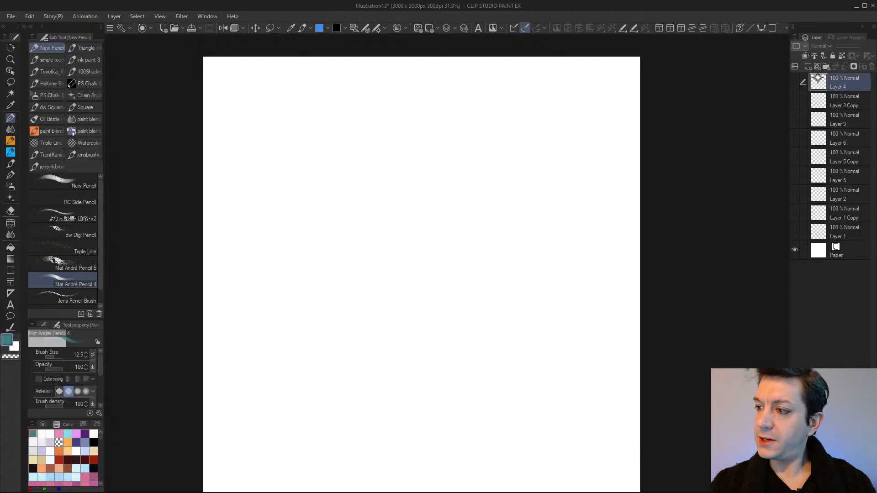
pyautogui.click(808, 67)
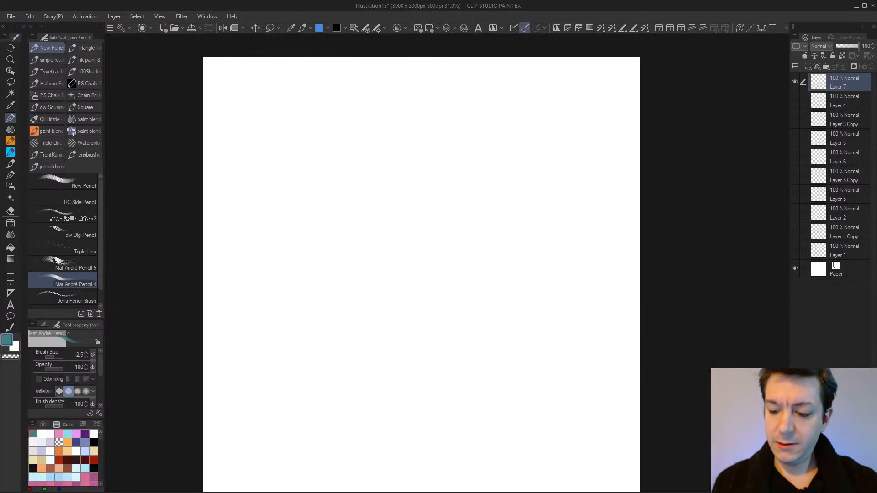
# Outline a small rounded triangle in the page's upper middle and lightly sketch a long curve sweeping up and away from its blunt corner
pyautogui.moveTo(421, 256); pyautogui.dragTo(478, 315)
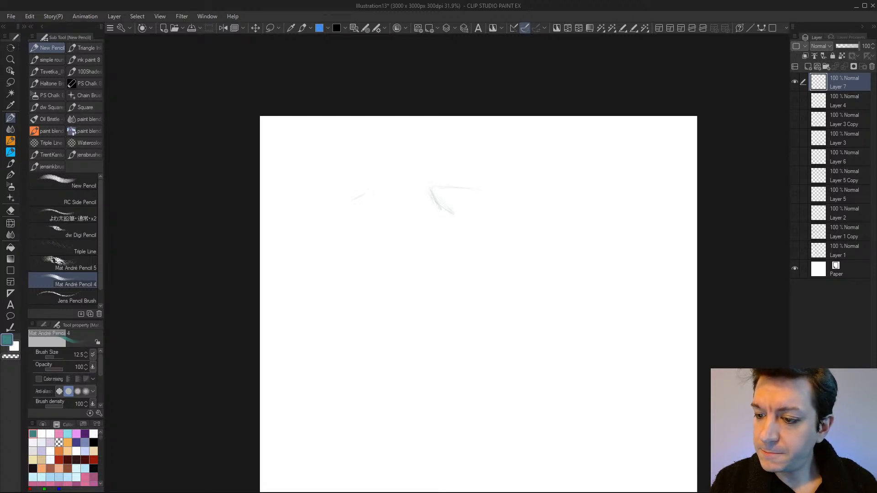
pyautogui.moveTo(470, 212); pyautogui.dragTo(511, 198)
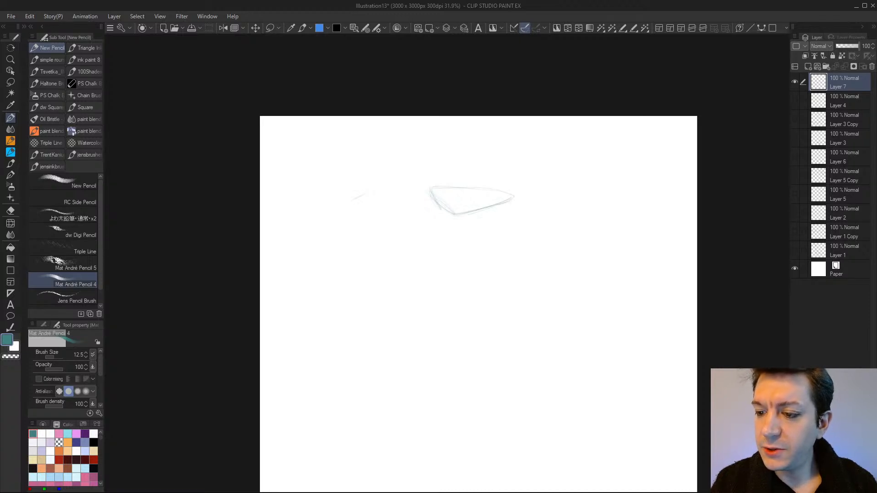
pyautogui.moveTo(514, 197)
pyautogui.mouseDown()
pyautogui.moveTo(430, 188)
pyautogui.moveTo(514, 198)
pyautogui.mouseUp()
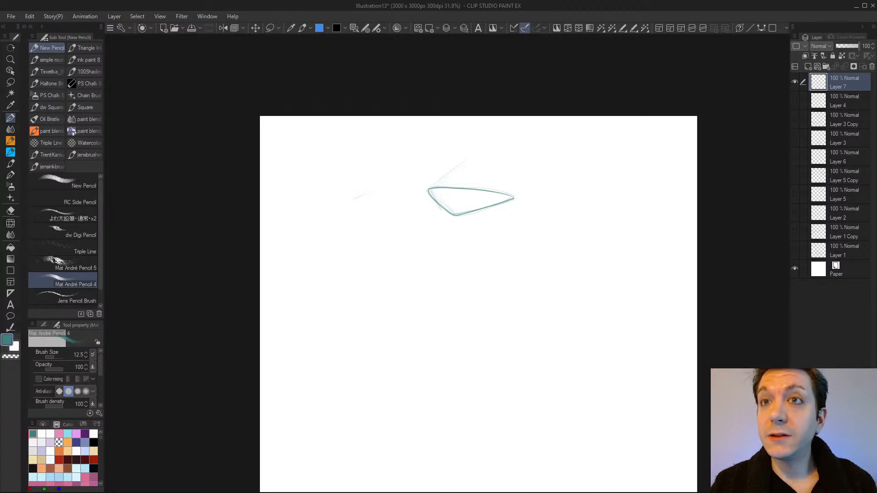
pyautogui.moveTo(466, 160); pyautogui.dragTo(566, 121)
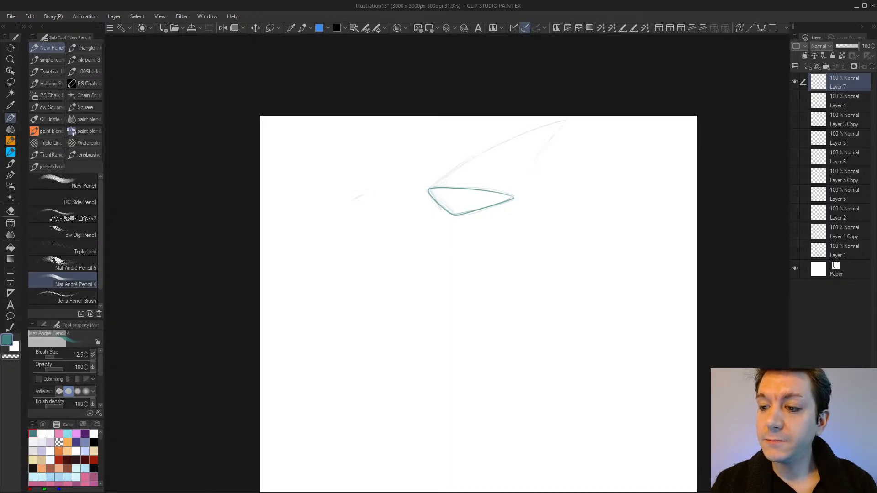
# Sketch a long pointed wing rising from the body shape, and move the whole drawing lower on the canvas
pyautogui.moveTo(513, 196)
pyautogui.mouseDown()
pyautogui.moveTo(573, 123)
pyautogui.moveTo(441, 182)
pyautogui.mouseUp()
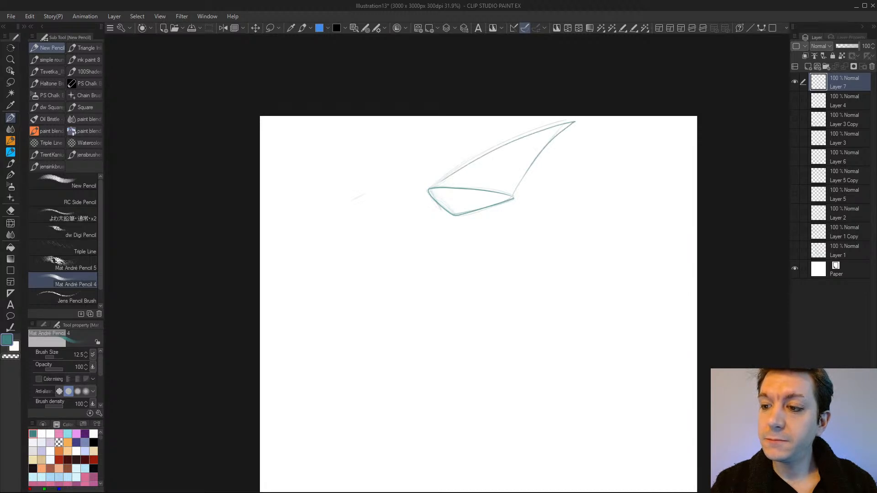
pyautogui.moveTo(507, 144)
pyautogui.mouseDown()
pyautogui.moveTo(590, 123)
pyautogui.moveTo(551, 146)
pyautogui.moveTo(597, 122)
pyautogui.mouseUp()
pyautogui.moveTo(596, 123)
pyautogui.mouseDown()
pyautogui.moveTo(517, 187)
pyautogui.moveTo(489, 262)
pyautogui.mouseUp()
pyautogui.hotkey('ctrl', 't')
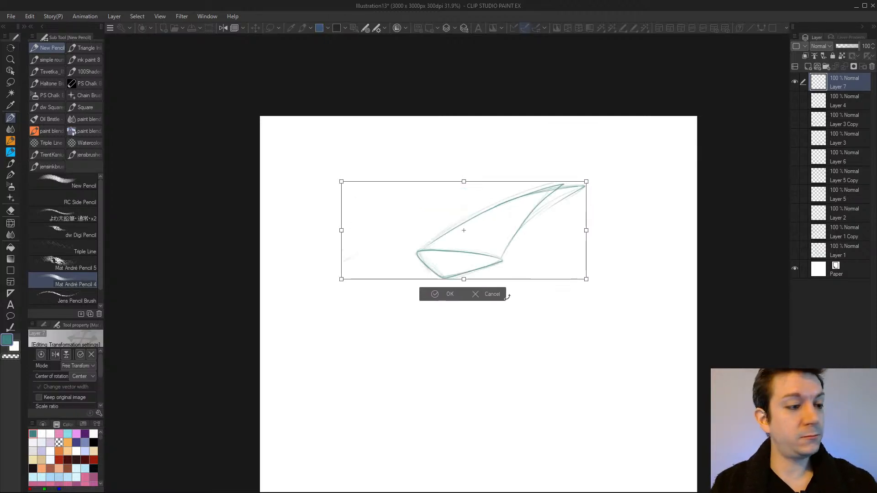
pyautogui.press('Return')
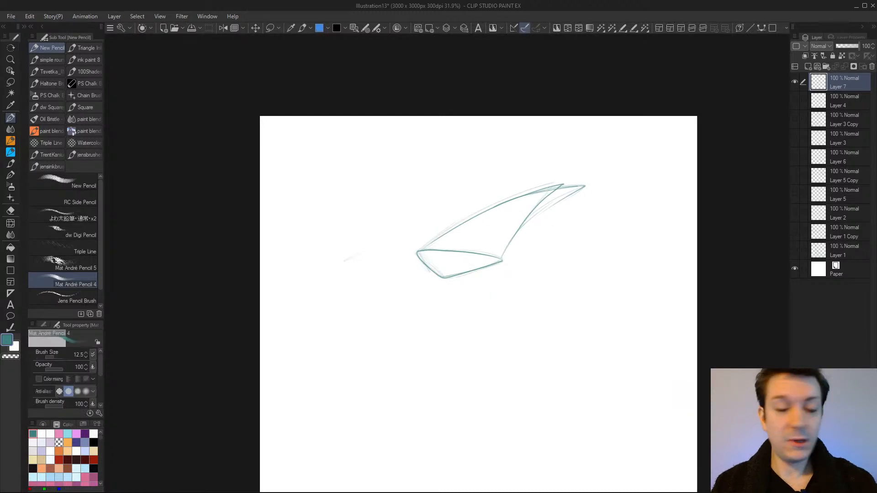
# Erase the surplus inner lines at the wing tip and the faint stray mark in front of the body
pyautogui.press('e')
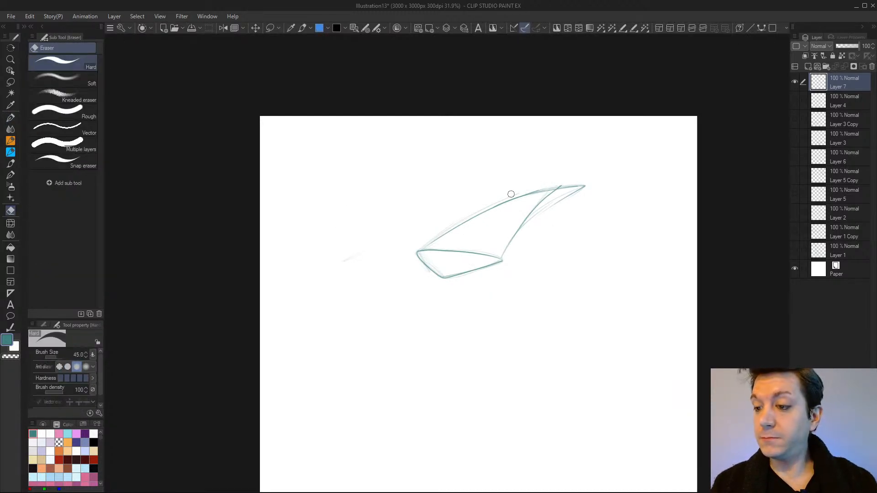
pyautogui.moveTo(542, 201)
pyautogui.mouseDown()
pyautogui.moveTo(522, 216)
pyautogui.moveTo(549, 195)
pyautogui.moveTo(519, 221)
pyautogui.moveTo(553, 186)
pyautogui.moveTo(588, 181)
pyautogui.moveTo(521, 220)
pyautogui.moveTo(560, 191)
pyautogui.moveTo(550, 184)
pyautogui.moveTo(566, 184)
pyautogui.moveTo(541, 188)
pyautogui.moveTo(572, 181)
pyautogui.moveTo(549, 188)
pyautogui.moveTo(567, 191)
pyautogui.moveTo(529, 215)
pyautogui.mouseUp()
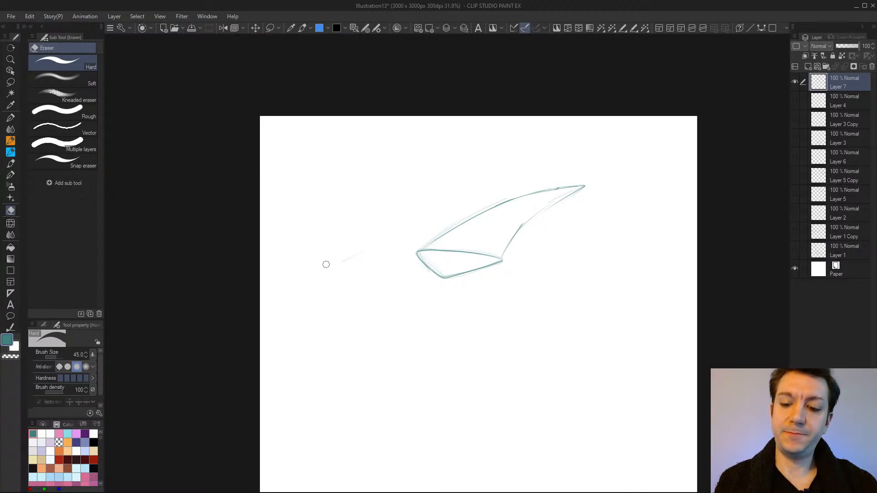
pyautogui.moveTo(327, 264); pyautogui.dragTo(372, 280)
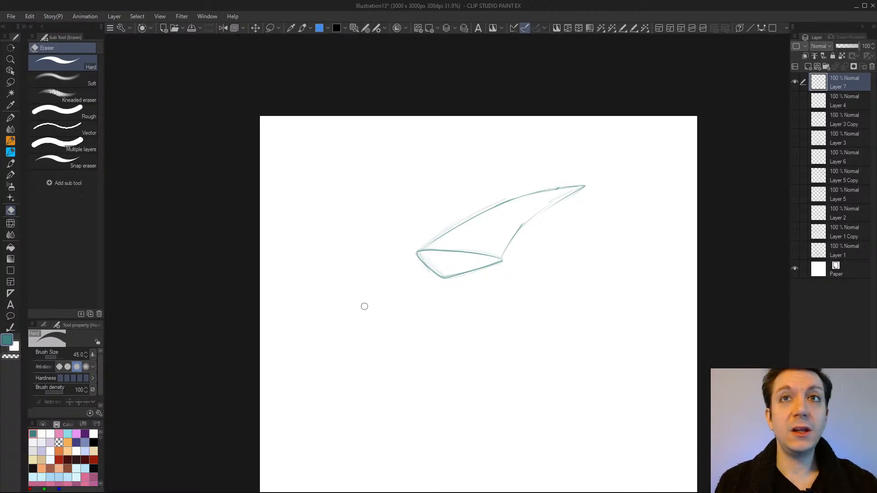
# Sketch a short angular neck with the pencil at the front of the body and darken its joint
pyautogui.press('p')
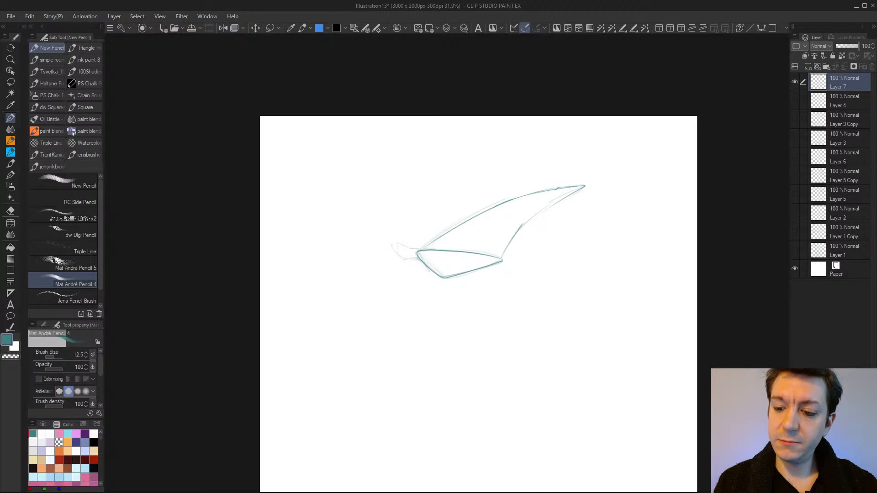
pyautogui.moveTo(416, 259); pyautogui.dragTo(394, 242)
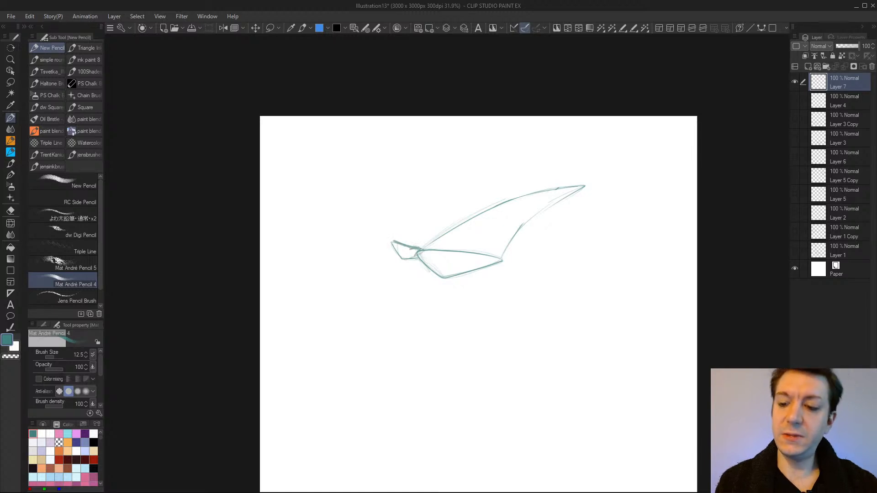
pyautogui.moveTo(423, 251); pyautogui.dragTo(402, 258)
pyautogui.moveTo(410, 244); pyautogui.dragTo(421, 248)
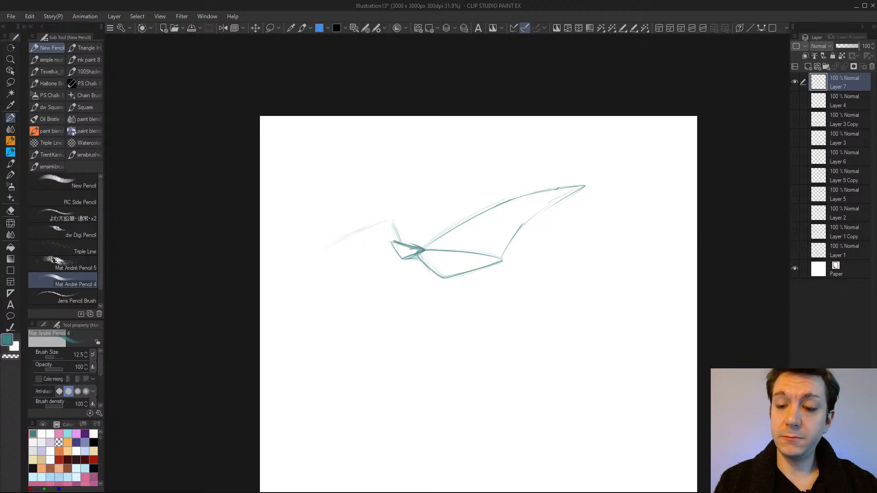
# Sketch the pterosaur's head in front of the neck with a long, wide-open upper and lower beak
pyautogui.moveTo(372, 250)
pyautogui.mouseDown()
pyautogui.moveTo(314, 248)
pyautogui.moveTo(386, 224)
pyautogui.moveTo(401, 242)
pyautogui.mouseUp()
pyautogui.moveTo(336, 249)
pyautogui.mouseDown()
pyautogui.moveTo(402, 246)
pyautogui.moveTo(333, 280)
pyautogui.mouseUp()
pyautogui.moveTo(378, 264)
pyautogui.mouseDown()
pyautogui.moveTo(347, 276)
pyautogui.moveTo(402, 246)
pyautogui.moveTo(394, 254)
pyautogui.mouseUp()
# Pick a lighter teal from the sketch and draw a long pointed crest sweeping back from the head
pyautogui.keyDown('alt'); pyautogui.click(386, 258); pyautogui.keyUp('alt')
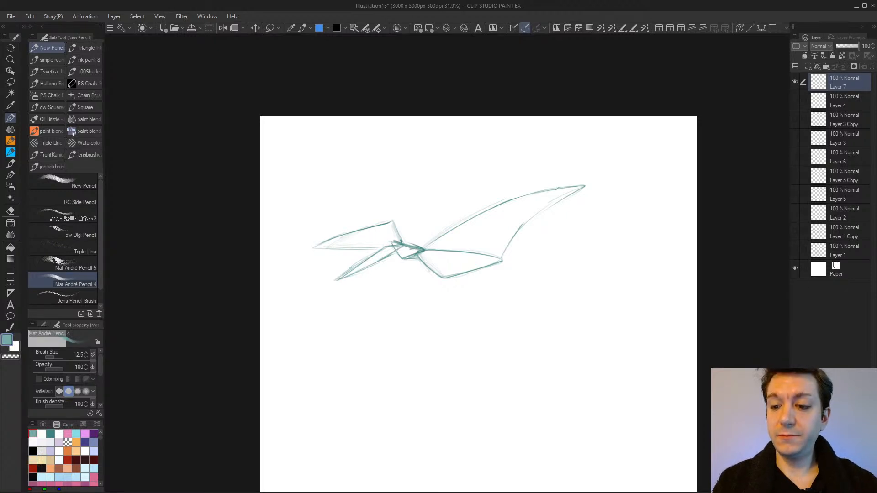
pyautogui.moveTo(394, 219)
pyautogui.mouseDown()
pyautogui.moveTo(461, 197)
pyautogui.moveTo(443, 202)
pyautogui.mouseUp()
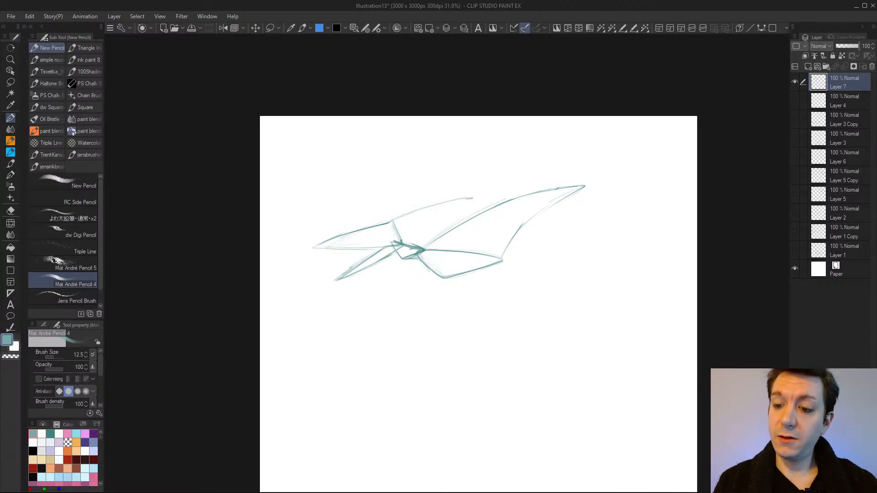
pyautogui.moveTo(405, 239); pyautogui.dragTo(455, 202)
pyautogui.moveTo(405, 235); pyautogui.dragTo(459, 194)
pyautogui.press('e')
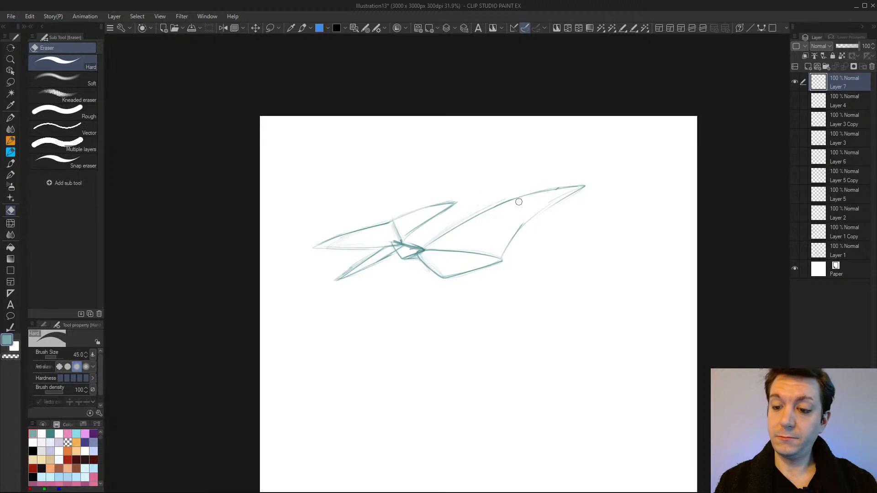
# Sketch a small pointed tail and a bent hind leg with the pencil, and reinforce the wing's trailing edge
pyautogui.press('p')
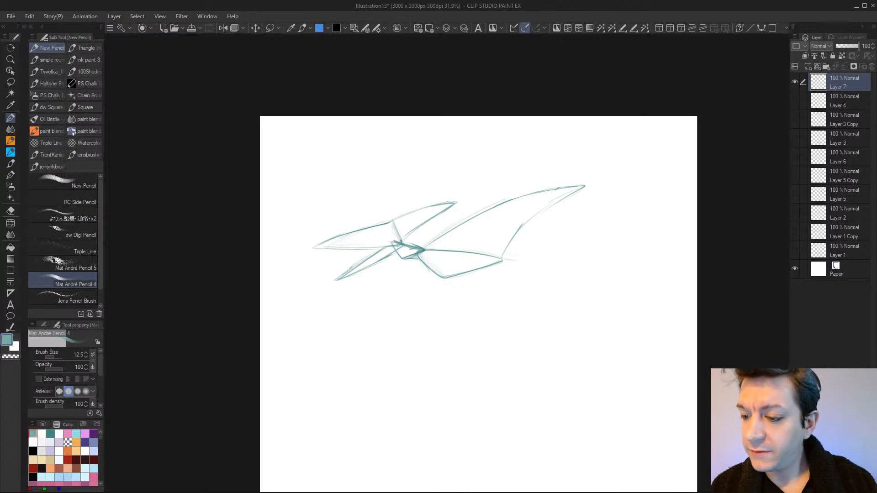
pyautogui.moveTo(500, 259); pyautogui.dragTo(533, 263)
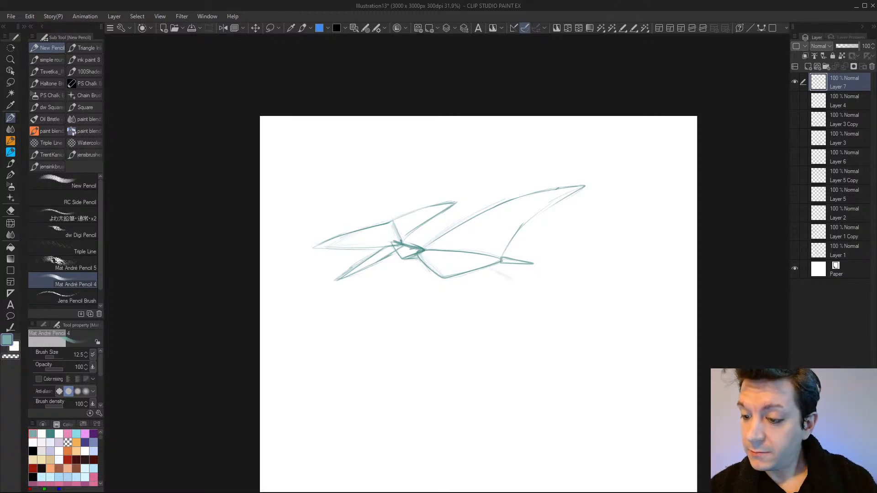
pyautogui.moveTo(502, 263)
pyautogui.mouseDown()
pyautogui.moveTo(519, 284)
pyautogui.moveTo(561, 278)
pyautogui.mouseUp()
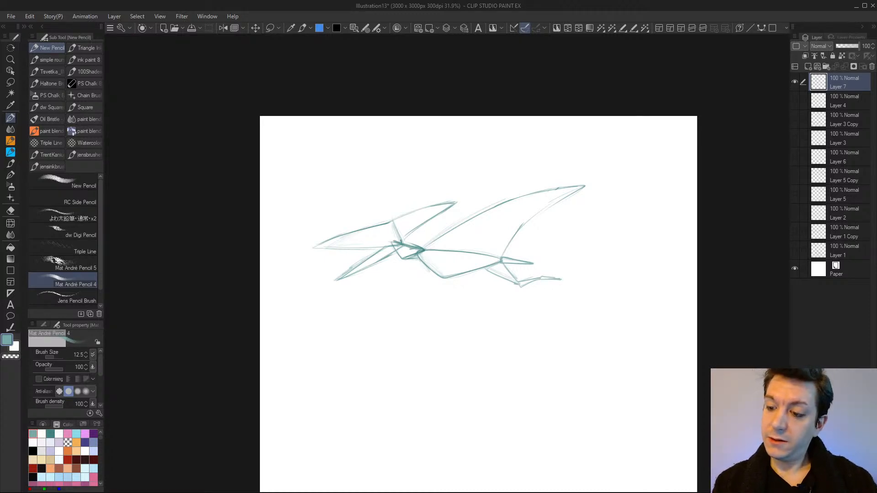
pyautogui.moveTo(530, 219); pyautogui.dragTo(596, 183)
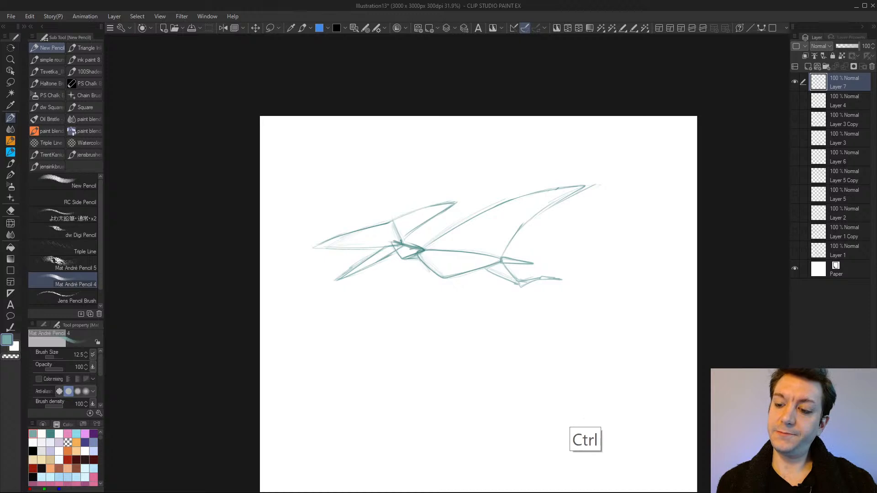
# Draw a dark eye and a small mark in front of it on the pterosaur's head
pyautogui.scroll(-2, 578, 419)
pyautogui.scroll(2, 578, 418)
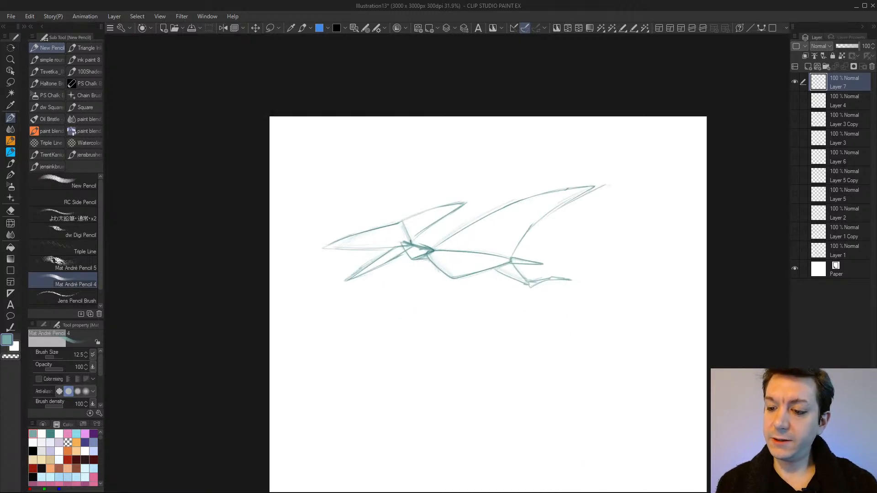
pyautogui.moveTo(446, 344); pyautogui.dragTo(402, 378)
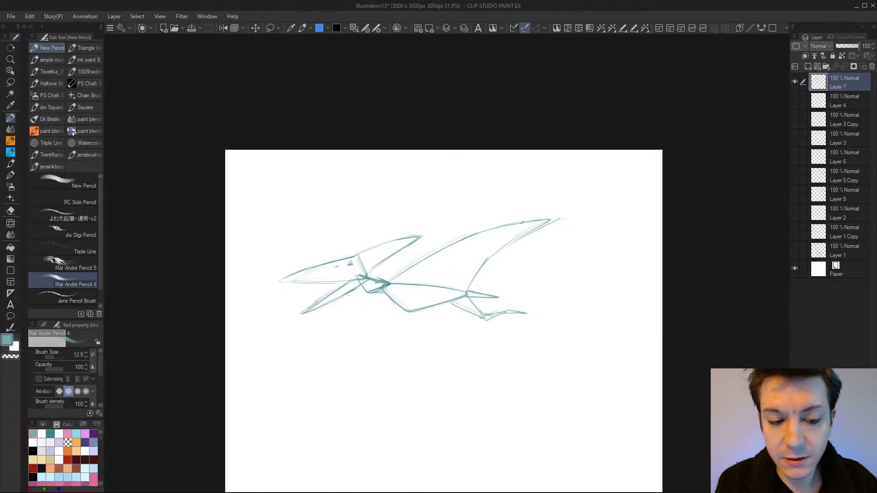
pyautogui.moveTo(346, 264); pyautogui.dragTo(354, 262)
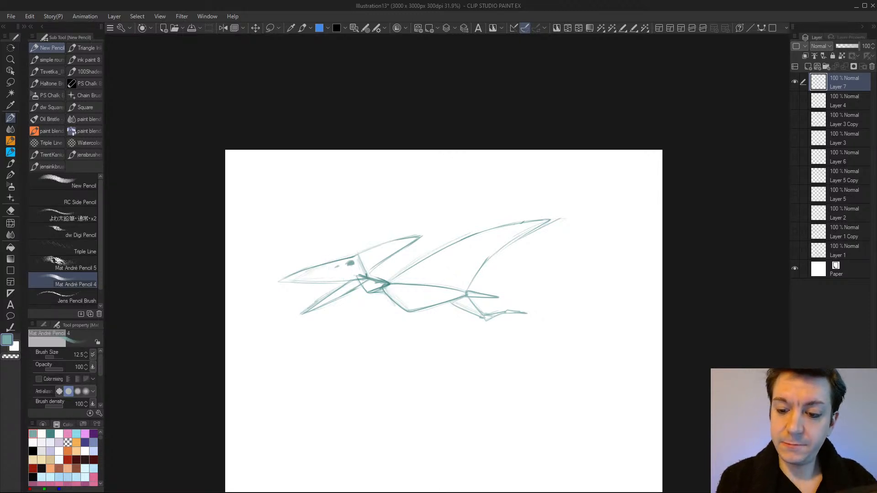
# Lengthen the upper beak to a sharper point and add light shading to the face
pyautogui.moveTo(289, 278); pyautogui.dragTo(271, 283)
pyautogui.moveTo(336, 260)
pyautogui.mouseDown()
pyautogui.moveTo(274, 285)
pyautogui.moveTo(326, 284)
pyautogui.moveTo(269, 286)
pyautogui.moveTo(340, 283)
pyautogui.mouseUp()
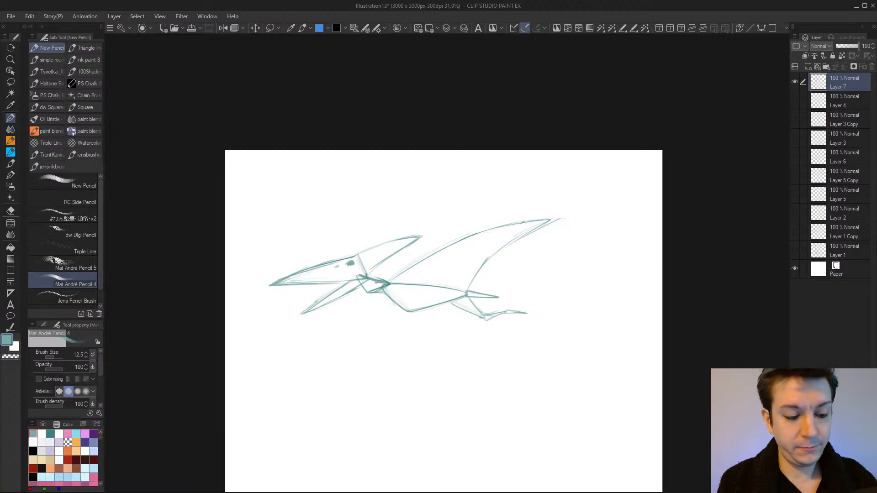
pyautogui.moveTo(270, 285); pyautogui.dragTo(263, 288)
pyautogui.moveTo(264, 289); pyautogui.dragTo(281, 290)
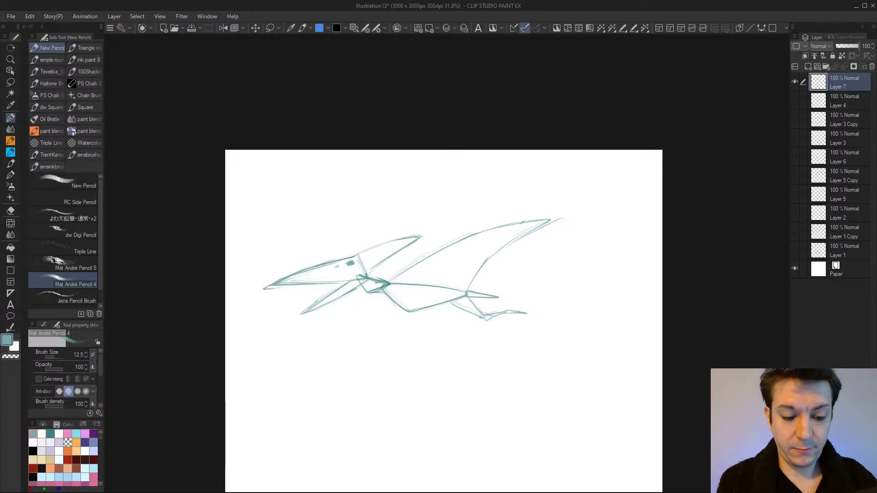
# Extend the crest's tip slightly and reinforce the lower beak with extra lines
pyautogui.moveTo(399, 237); pyautogui.dragTo(419, 234)
pyautogui.moveTo(343, 286); pyautogui.dragTo(304, 312)
pyautogui.moveTo(321, 304); pyautogui.dragTo(342, 294)
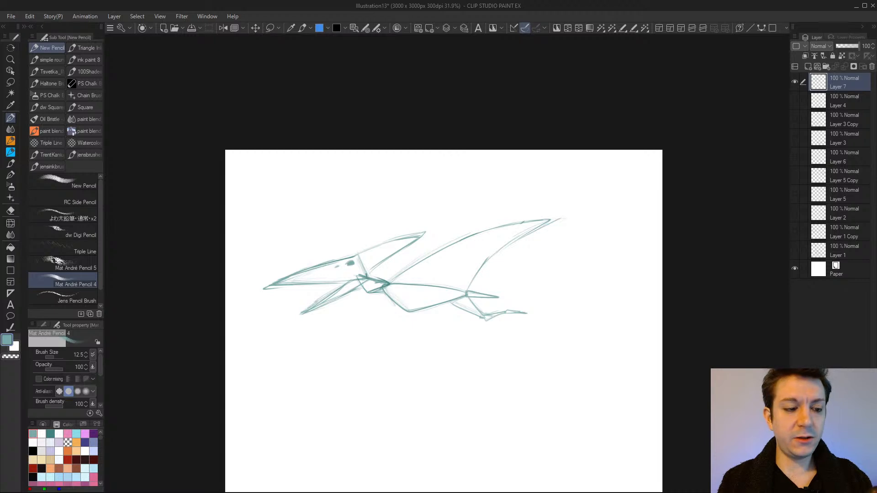
# Outline the far wing behind the near one, from the shoulder to a narrow tip
pyautogui.moveTo(431, 240); pyautogui.dragTo(388, 278)
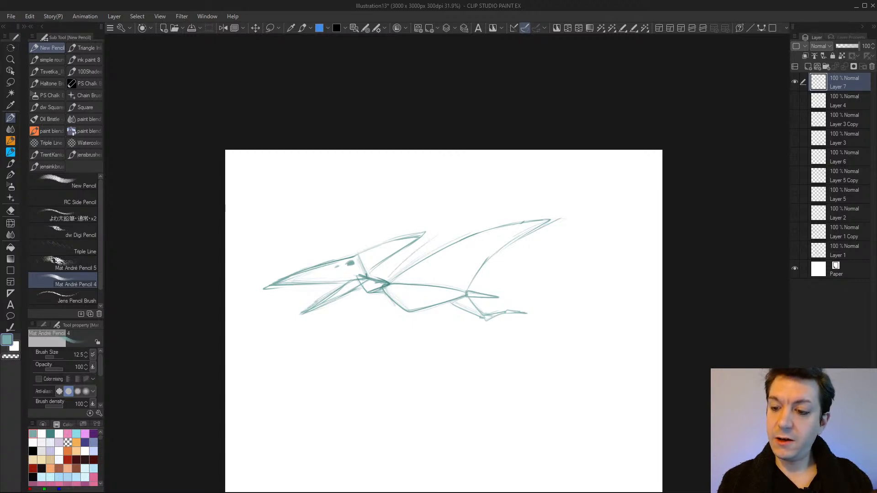
pyautogui.moveTo(448, 227); pyautogui.dragTo(512, 213)
pyautogui.moveTo(444, 231); pyautogui.dragTo(515, 222)
pyautogui.moveTo(503, 217); pyautogui.dragTo(526, 213)
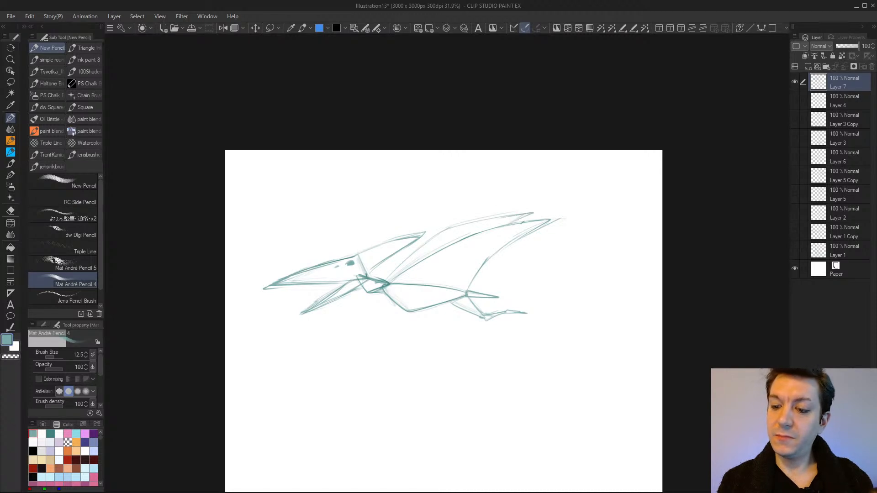
pyautogui.moveTo(389, 277); pyautogui.dragTo(466, 224)
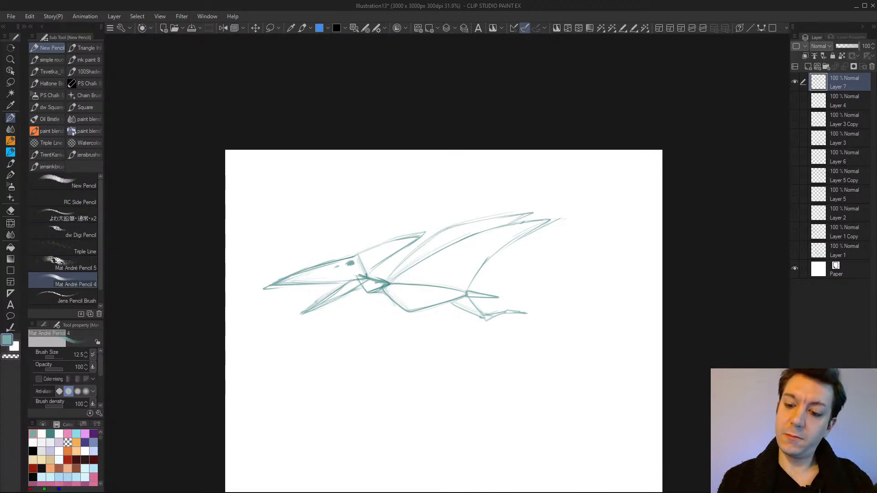
# Fill the far wing with diagonal hatching from the shoulder to its tip
pyautogui.moveTo(403, 269)
pyautogui.mouseDown()
pyautogui.moveTo(420, 244)
pyautogui.moveTo(441, 238)
pyautogui.mouseUp()
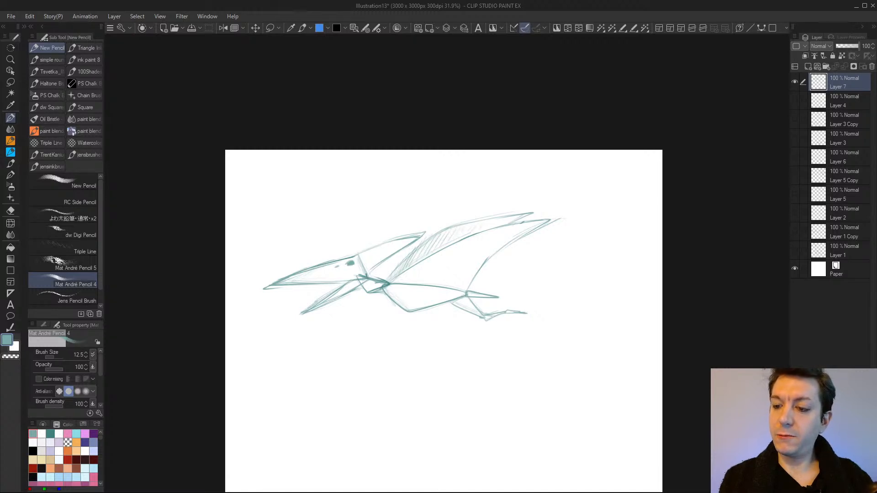
pyautogui.moveTo(499, 224); pyautogui.dragTo(521, 218)
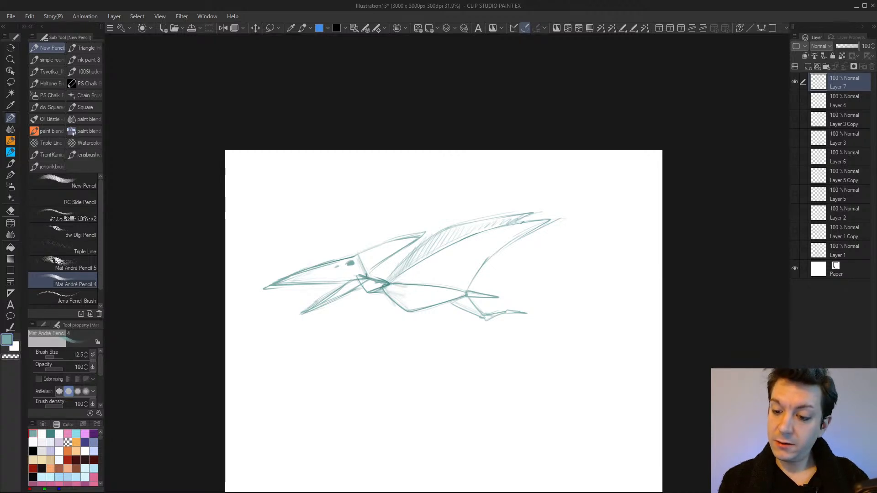
# Draw the near wing's arm from shoulder to small clawed fingers, and strengthen the leading edge out to the tip
pyautogui.moveTo(388, 294)
pyautogui.mouseDown()
pyautogui.moveTo(416, 285)
pyautogui.moveTo(406, 295)
pyautogui.mouseUp()
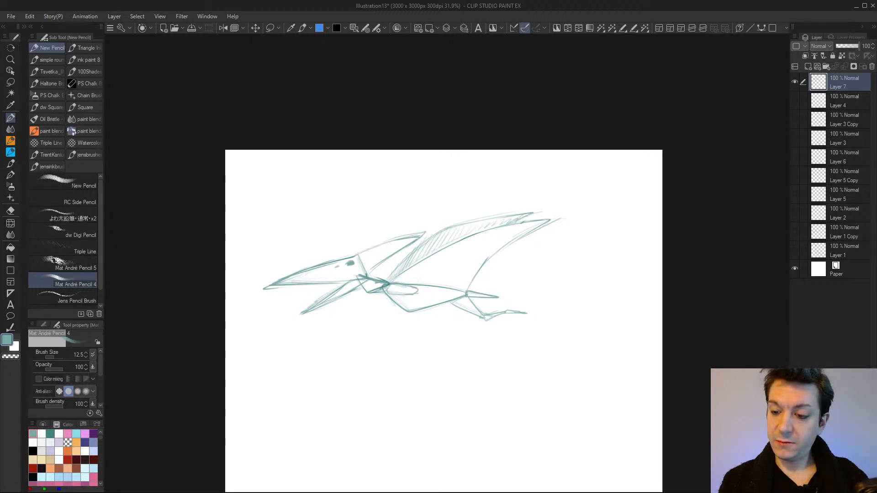
pyautogui.moveTo(430, 267)
pyautogui.mouseDown()
pyautogui.moveTo(420, 285)
pyautogui.moveTo(430, 265)
pyautogui.moveTo(429, 280)
pyautogui.mouseUp()
pyautogui.moveTo(451, 251)
pyautogui.mouseDown()
pyautogui.moveTo(426, 275)
pyautogui.moveTo(485, 229)
pyautogui.mouseUp()
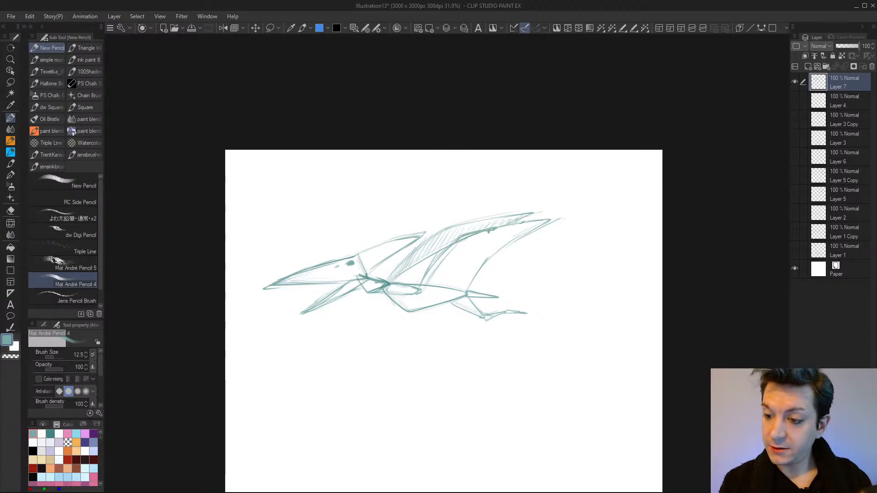
pyautogui.moveTo(493, 229)
pyautogui.mouseDown()
pyautogui.moveTo(558, 220)
pyautogui.moveTo(504, 227)
pyautogui.moveTo(394, 280)
pyautogui.mouseUp()
pyautogui.moveTo(452, 242)
pyautogui.mouseDown()
pyautogui.moveTo(420, 295)
pyautogui.moveTo(401, 296)
pyautogui.moveTo(394, 270)
pyautogui.moveTo(436, 234)
pyautogui.moveTo(528, 214)
pyautogui.mouseUp()
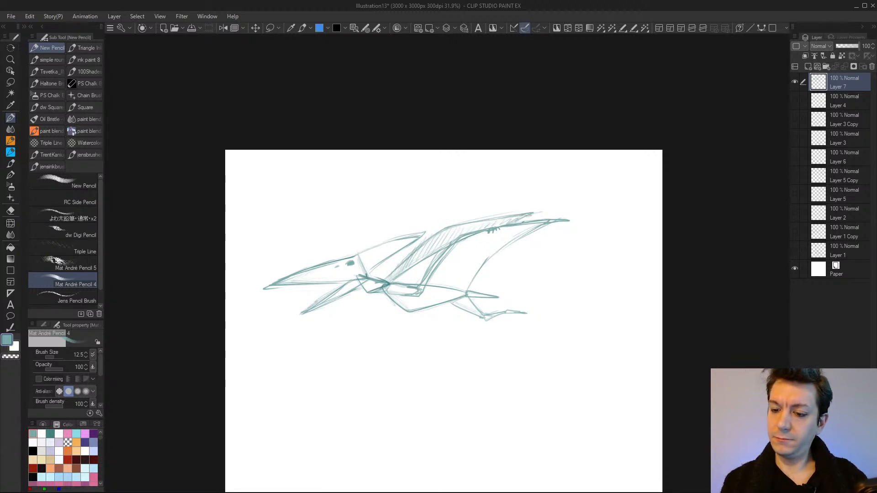
pyautogui.moveTo(380, 264)
pyautogui.mouseDown()
pyautogui.moveTo(368, 274)
pyautogui.moveTo(388, 239)
pyautogui.mouseUp()
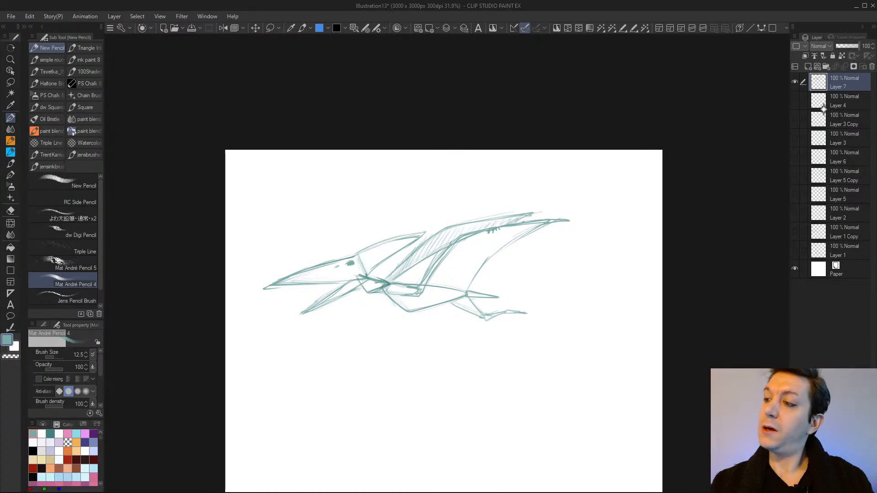
# Duplicate Layer 7, hide the original, and switch to the eraser for work on the copy
pyautogui.moveTo(859, 86); pyautogui.dragTo(807, 67)
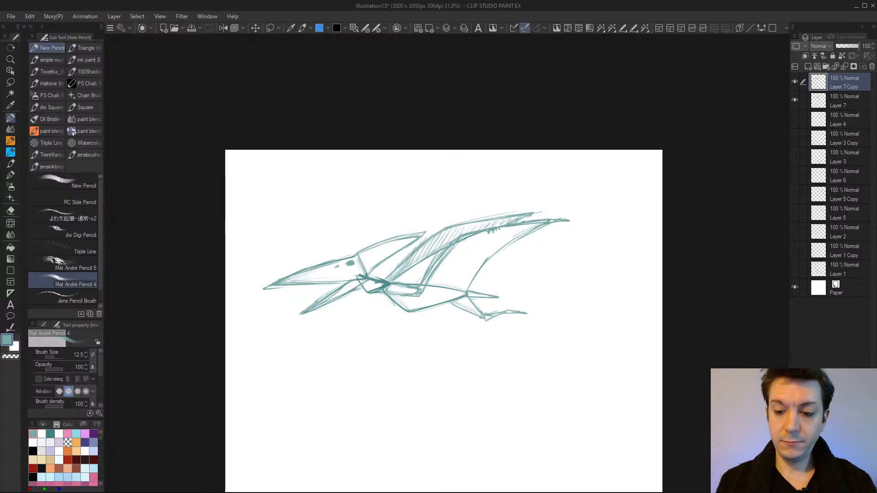
pyautogui.press('e')
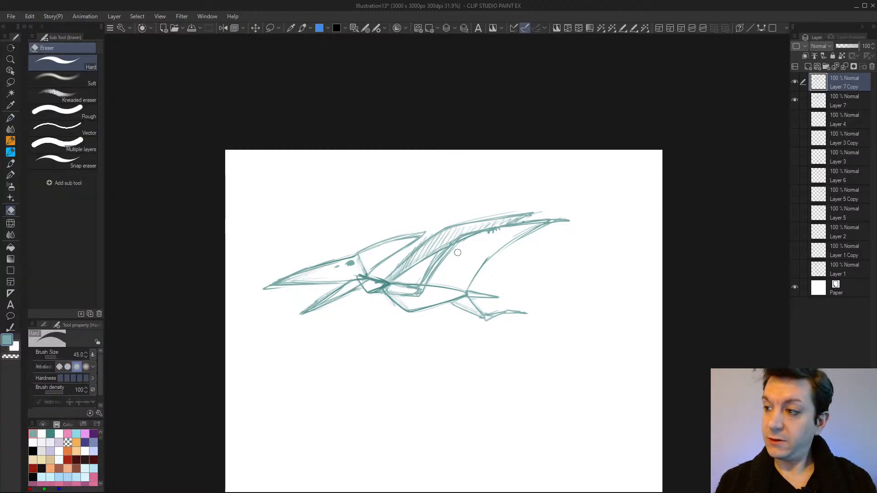
pyautogui.click(795, 100)
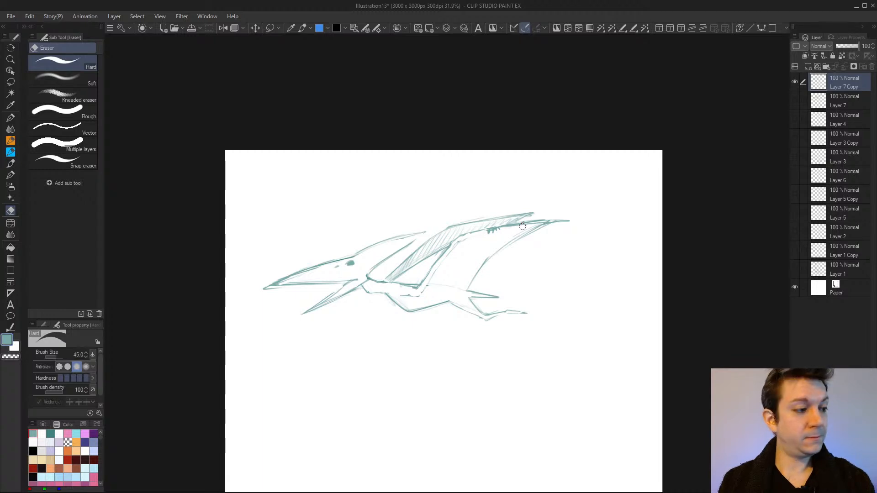
# Undo the last eraser stroke and erase the excess lines around the tip of the pterosaur's upper beak
pyautogui.hotkey('ctrl', 'z')
pyautogui.moveTo(263, 292); pyautogui.dragTo(278, 290)
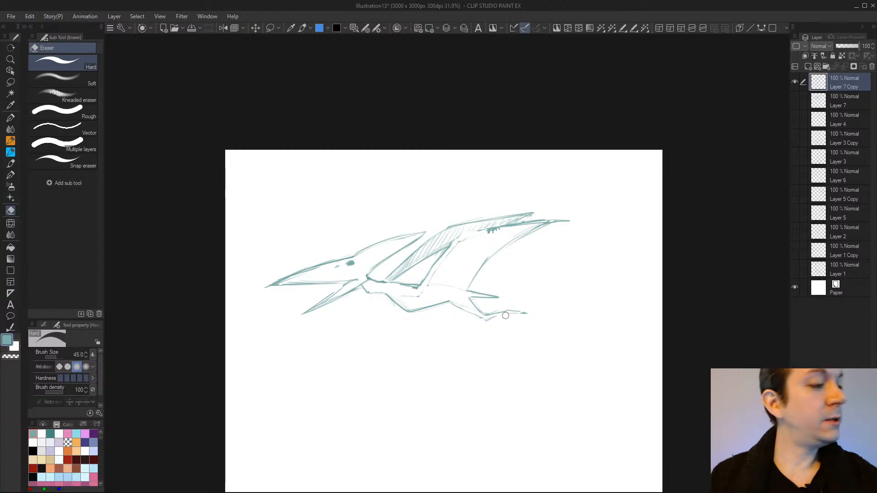
# Redraw the near wing's trailing edge and arm in darker Mat André Pencil 4 lines, and lengthen the upper foot
pyautogui.press('p')
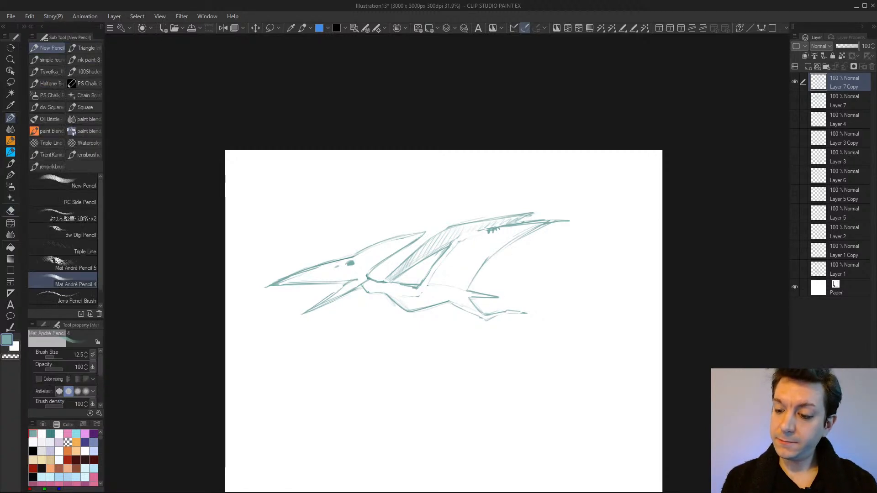
pyautogui.moveTo(479, 297); pyautogui.dragTo(506, 297)
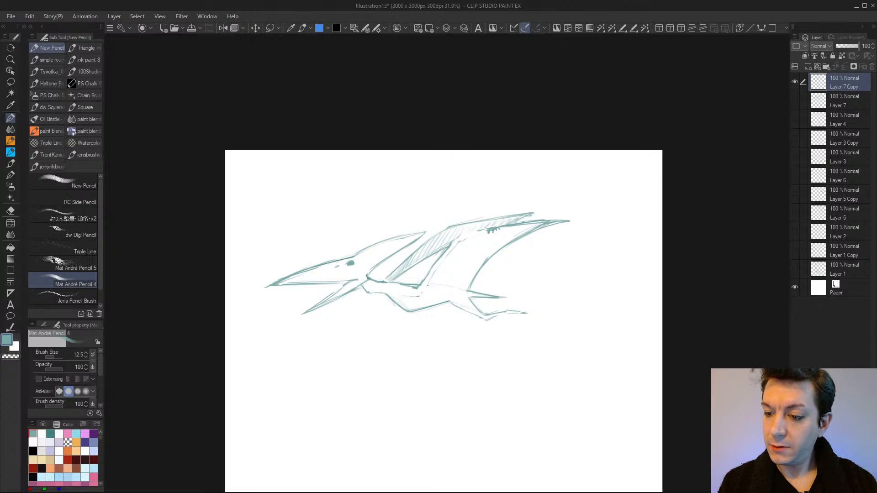
pyautogui.moveTo(449, 245); pyautogui.dragTo(488, 229)
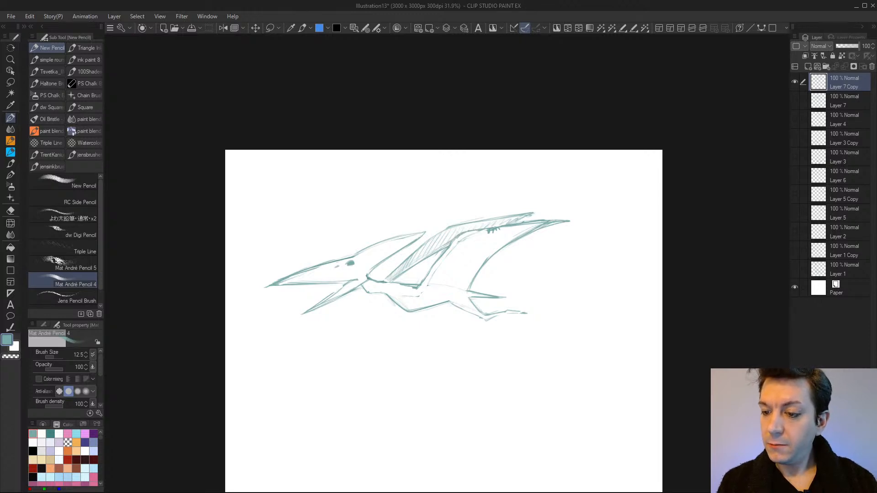
pyautogui.moveTo(450, 253); pyautogui.dragTo(430, 279)
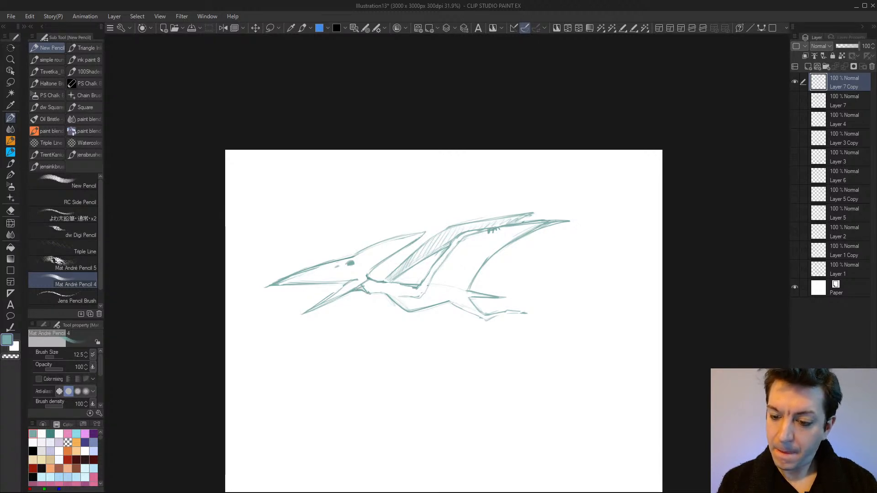
# Firm up the throat and belly line, sharpen the far wing's tip, and detail the hind legs with small toes
pyautogui.moveTo(372, 293); pyautogui.dragTo(389, 298)
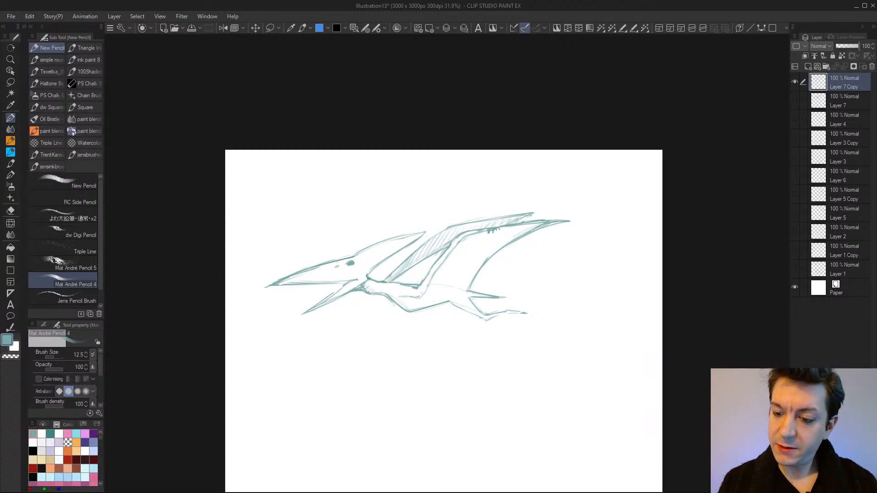
pyautogui.moveTo(444, 244); pyautogui.dragTo(425, 260)
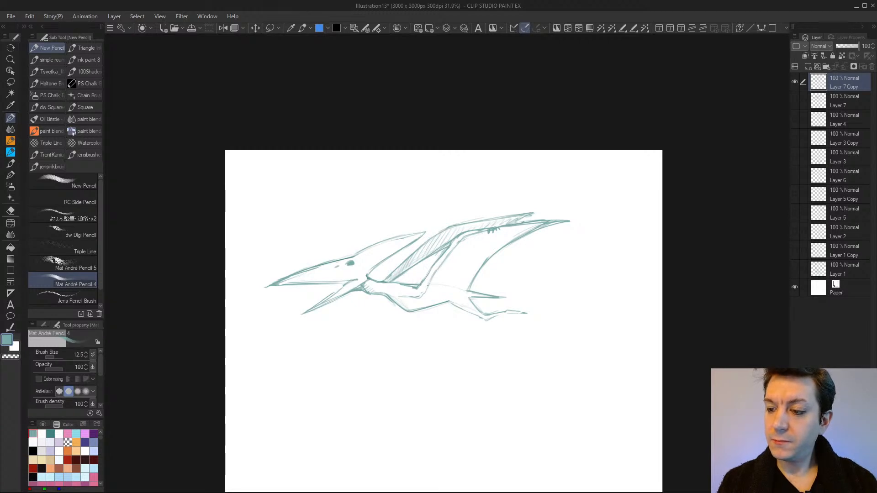
pyautogui.moveTo(535, 214); pyautogui.dragTo(519, 222)
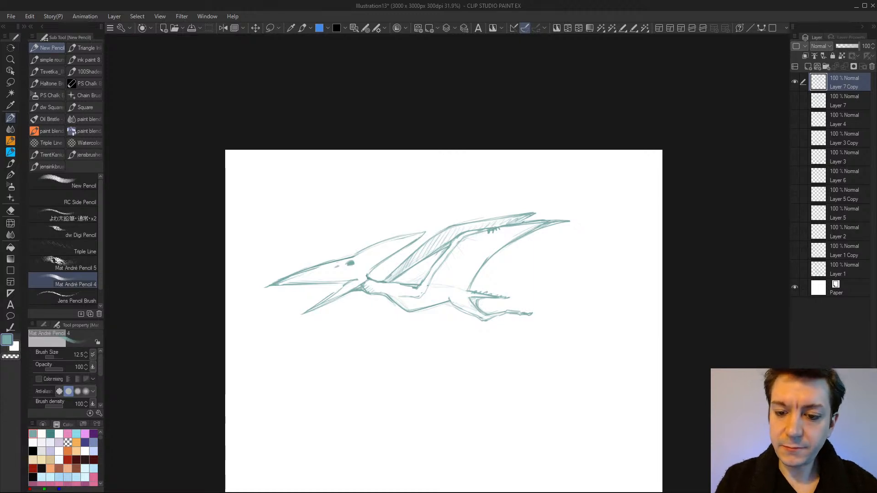
# Sketch a small distant pterosaur with spread wings above the head, and extend the large one's wing membrane down to the hind leg
pyautogui.moveTo(296, 177)
pyautogui.mouseDown()
pyautogui.moveTo(301, 200)
pyautogui.moveTo(254, 224)
pyautogui.moveTo(300, 199)
pyautogui.moveTo(334, 221)
pyautogui.mouseUp()
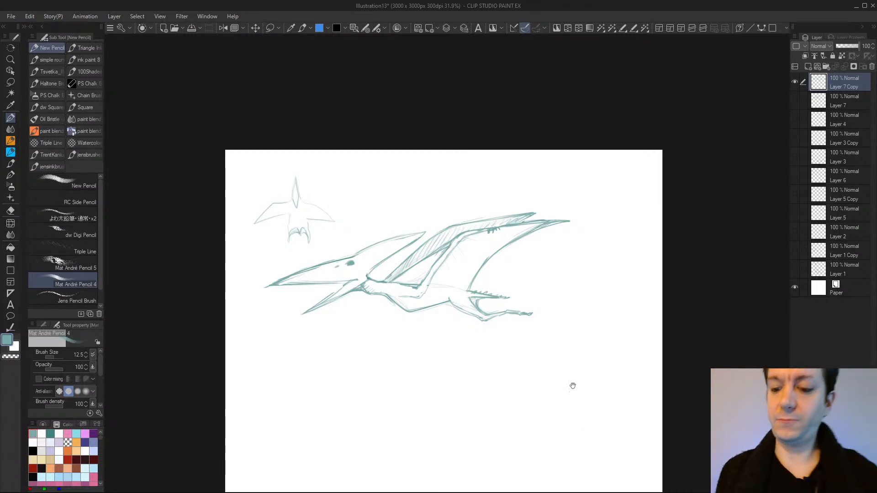
pyautogui.moveTo(560, 406)
pyautogui.mouseDown()
pyautogui.moveTo(541, 404)
pyautogui.moveTo(551, 413)
pyautogui.moveTo(572, 408)
pyautogui.moveTo(558, 415)
pyautogui.moveTo(568, 415)
pyautogui.mouseUp()
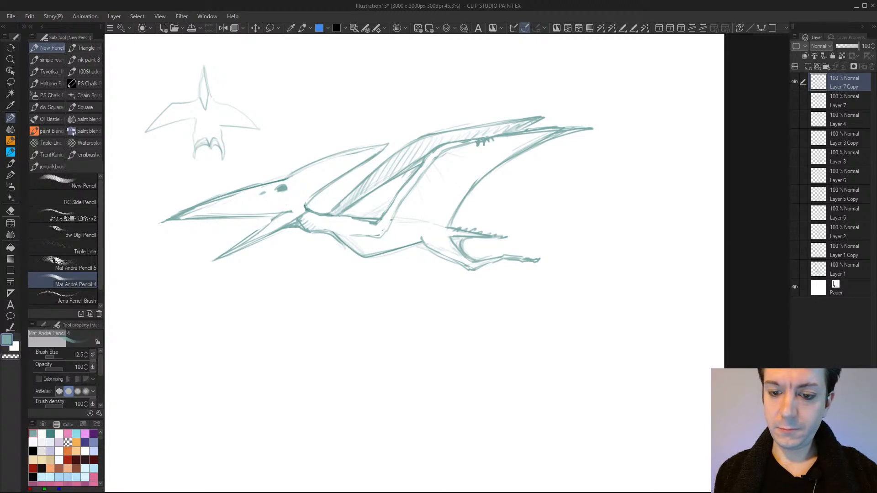
pyautogui.moveTo(427, 321); pyautogui.dragTo(426, 322)
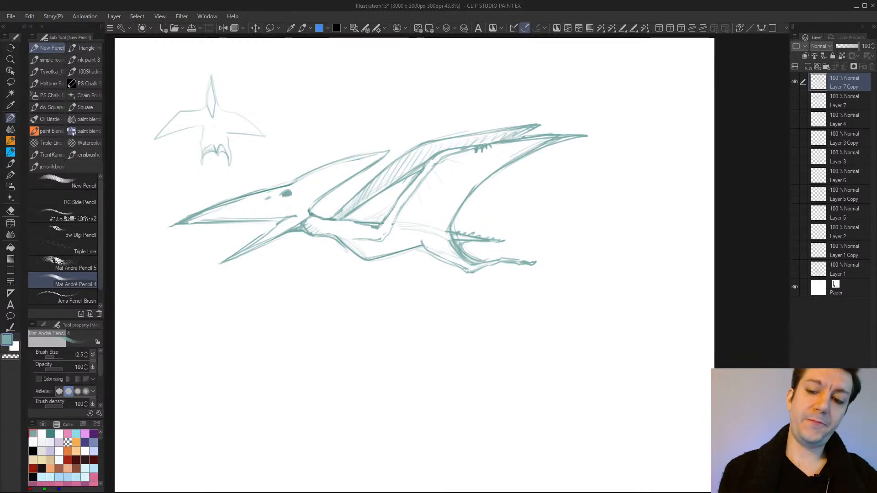
# Erase the construction lines inside the lower body and thigh with the hard eraser
pyautogui.press('e')
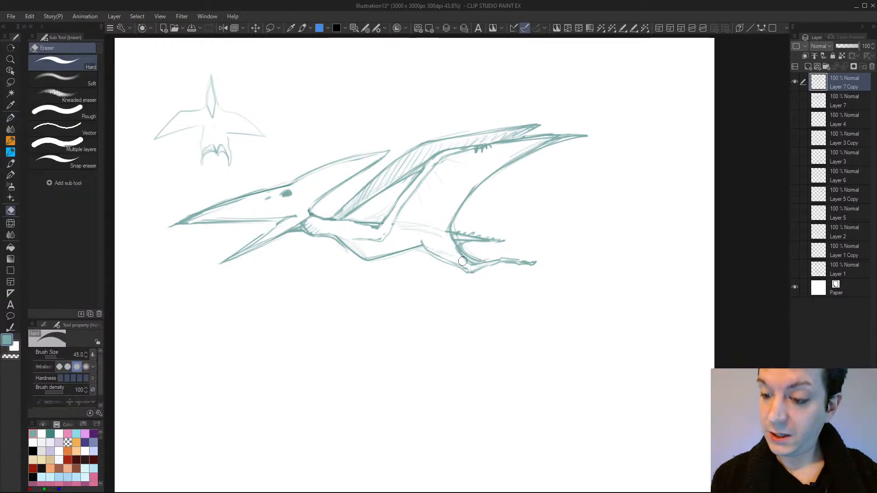
pyautogui.moveTo(457, 258)
pyautogui.mouseDown()
pyautogui.moveTo(447, 223)
pyautogui.moveTo(439, 232)
pyautogui.moveTo(403, 228)
pyautogui.mouseUp()
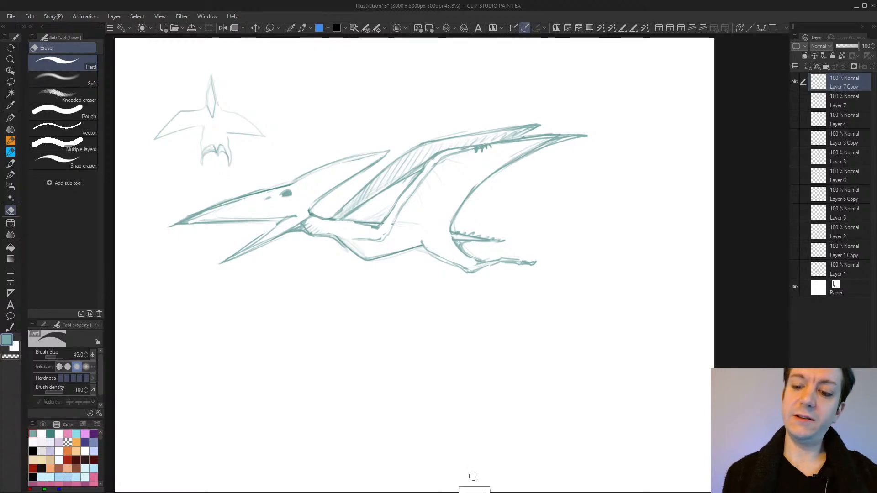
pyautogui.scroll(-2, 450, 368)
pyautogui.scroll(-1, 462, 388)
pyautogui.scroll(2, 475, 397)
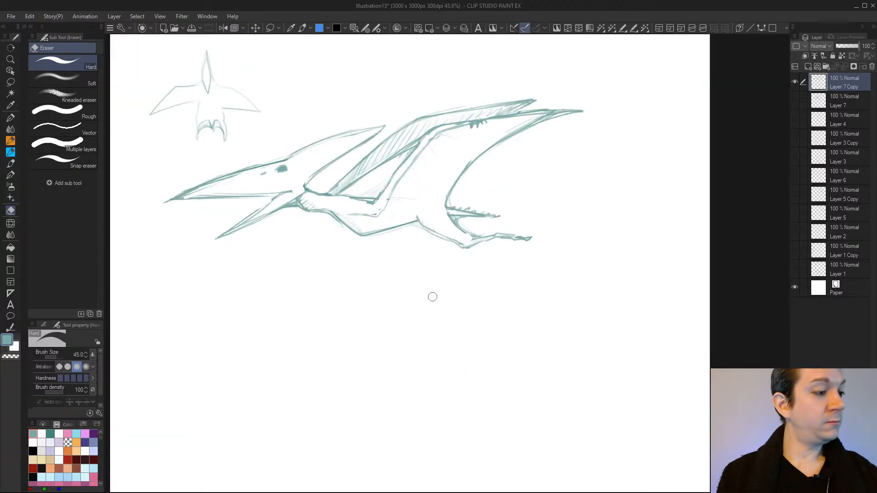
# Pencil in webbing between the feet, teeth and a tongue in the open beak, belly shading and a few floating specks
pyautogui.press('p')
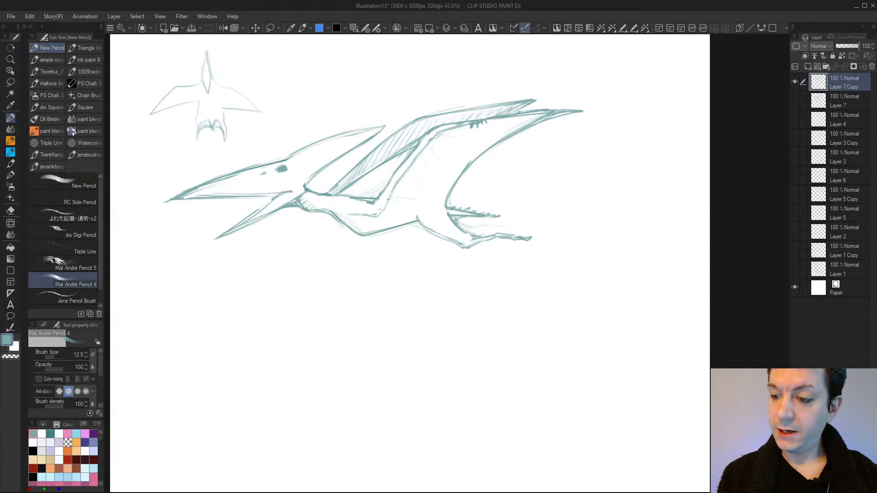
pyautogui.moveTo(515, 224)
pyautogui.mouseDown()
pyautogui.moveTo(459, 232)
pyautogui.moveTo(492, 230)
pyautogui.mouseUp()
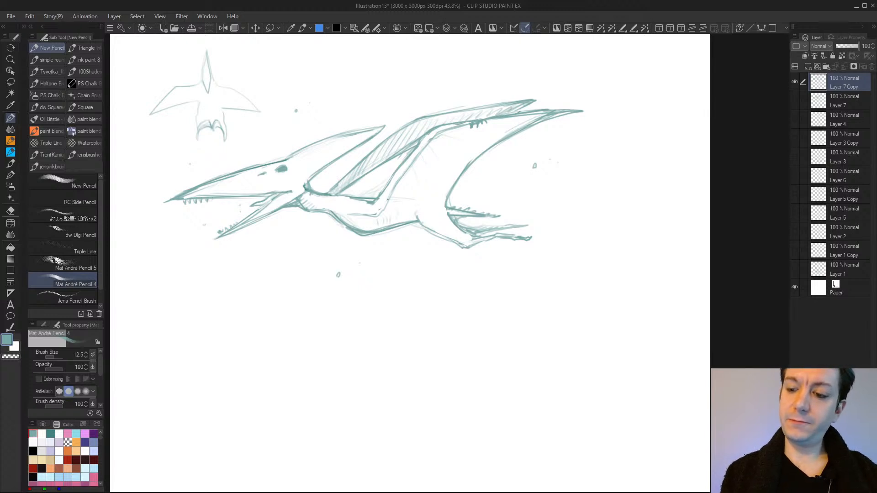
pyautogui.moveTo(388, 201); pyautogui.dragTo(378, 214)
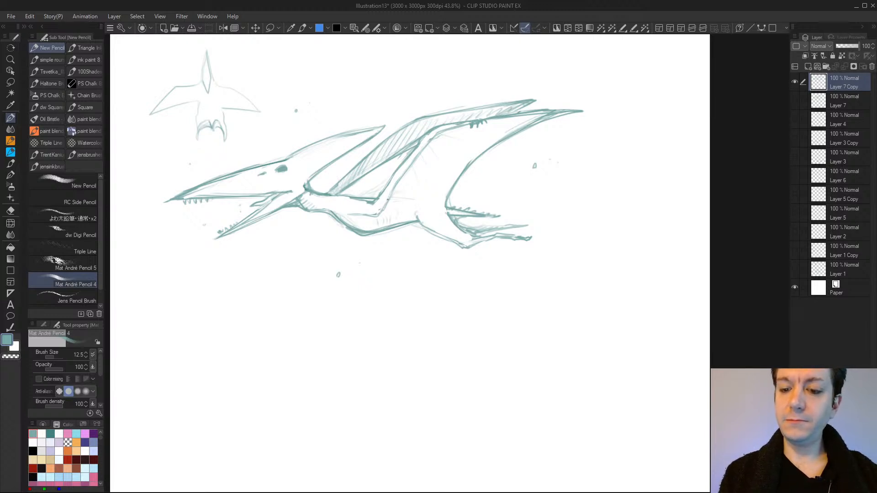
pyautogui.moveTo(486, 347); pyautogui.dragTo(487, 368)
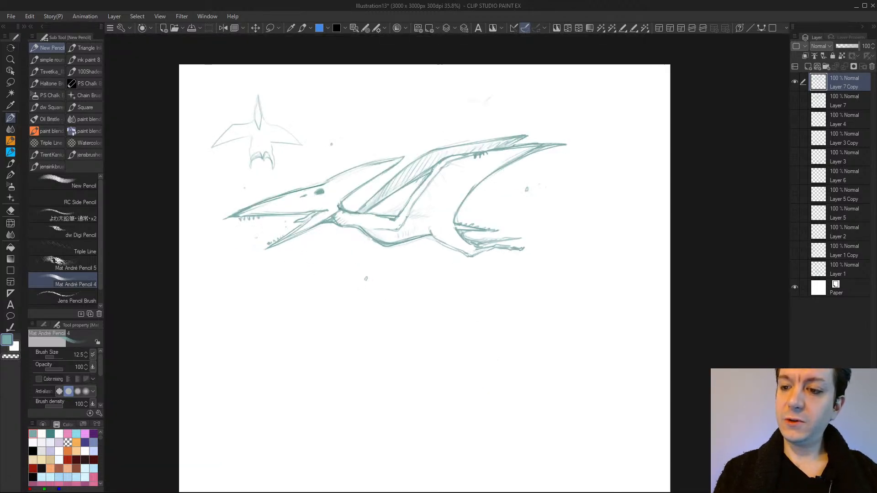
# Draw a flat-bottomed cloud above the wings, another below the beak, and a few tiny birds behind the head
pyautogui.moveTo(510, 109)
pyautogui.mouseDown()
pyautogui.moveTo(539, 114)
pyautogui.moveTo(439, 119)
pyautogui.mouseUp()
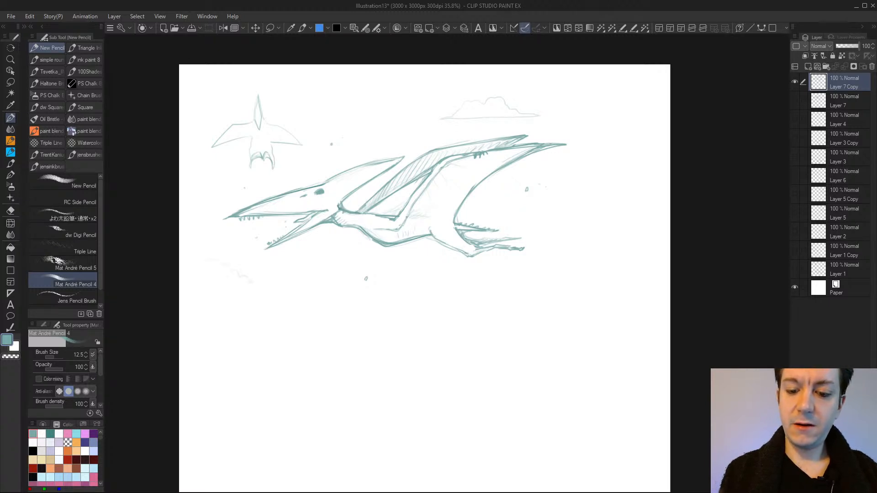
pyautogui.moveTo(252, 283)
pyautogui.mouseDown()
pyautogui.moveTo(256, 291)
pyautogui.moveTo(195, 291)
pyautogui.moveTo(202, 266)
pyautogui.mouseUp()
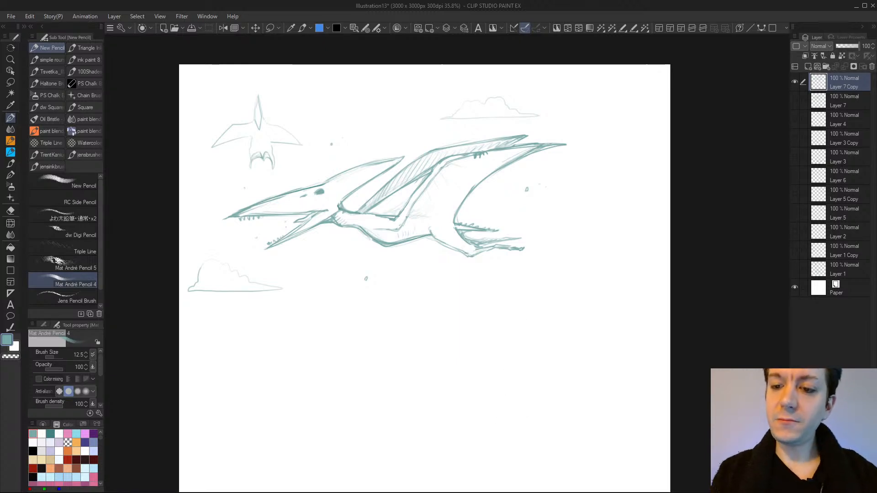
pyautogui.moveTo(361, 126)
pyautogui.mouseDown()
pyautogui.moveTo(325, 136)
pyautogui.moveTo(354, 141)
pyautogui.mouseUp()
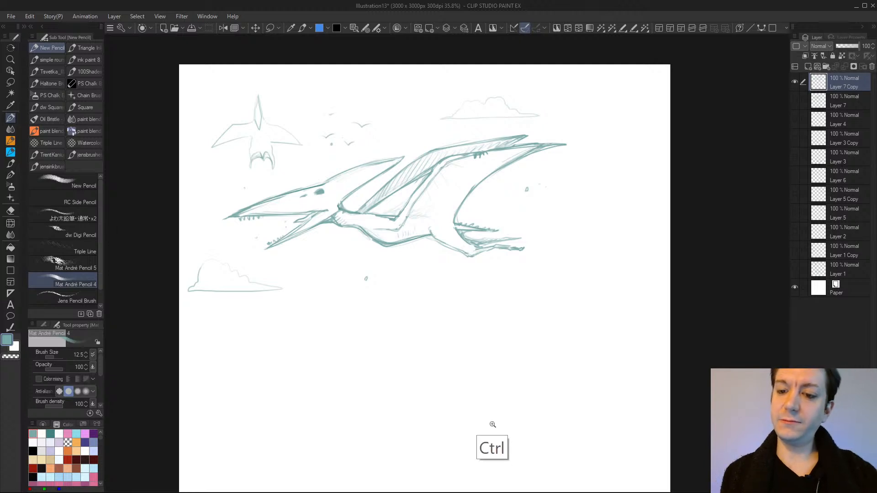
# Add light shading strokes along the head crest and across the near wing's membrane
pyautogui.moveTo(492, 423); pyautogui.dragTo(514, 399)
pyautogui.moveTo(441, 404); pyautogui.dragTo(358, 413)
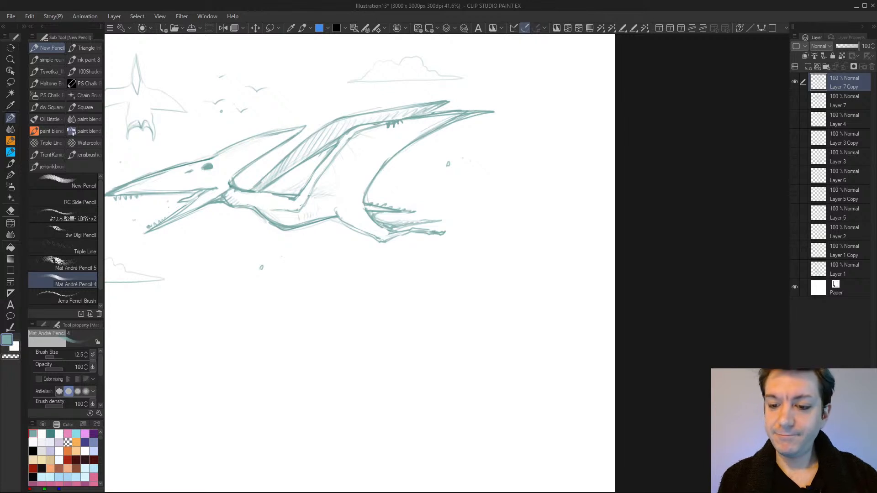
pyautogui.moveTo(438, 426); pyautogui.dragTo(466, 422)
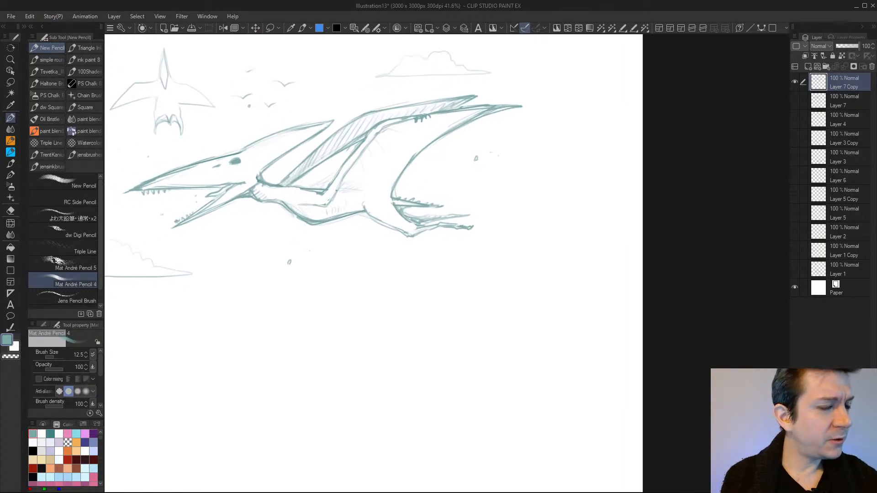
pyautogui.moveTo(443, 429)
pyautogui.mouseDown()
pyautogui.moveTo(426, 430)
pyautogui.moveTo(443, 429)
pyautogui.moveTo(446, 384)
pyautogui.moveTo(457, 404)
pyautogui.moveTo(448, 405)
pyautogui.moveTo(437, 445)
pyautogui.mouseUp()
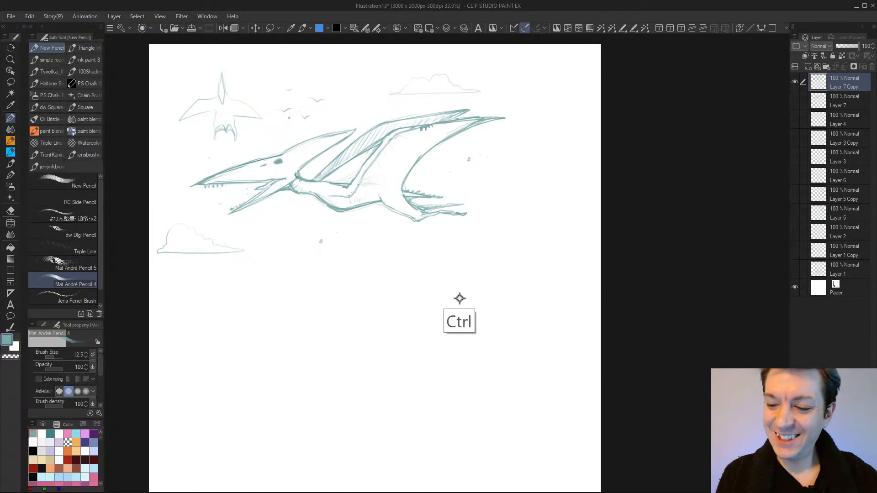
pyautogui.scroll(-3, 454, 299)
pyautogui.scroll(1, 455, 302)
pyautogui.scroll(1, 455, 302)
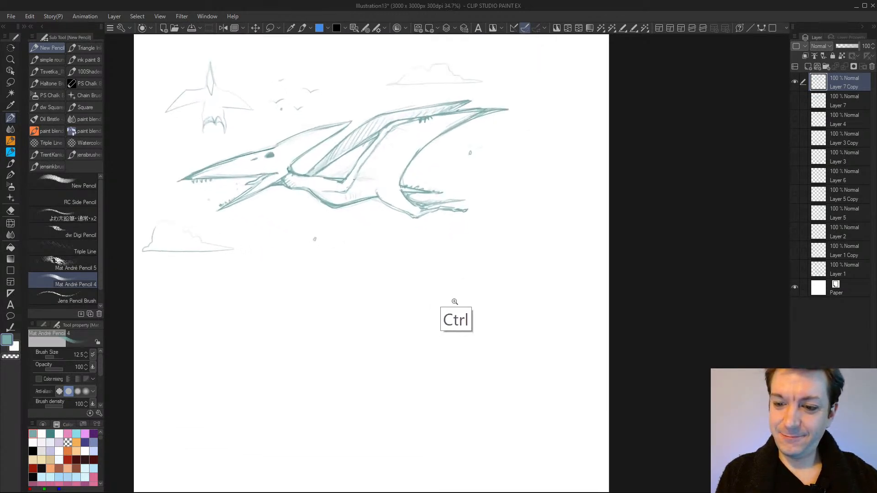
pyautogui.moveTo(316, 162); pyautogui.dragTo(358, 136)
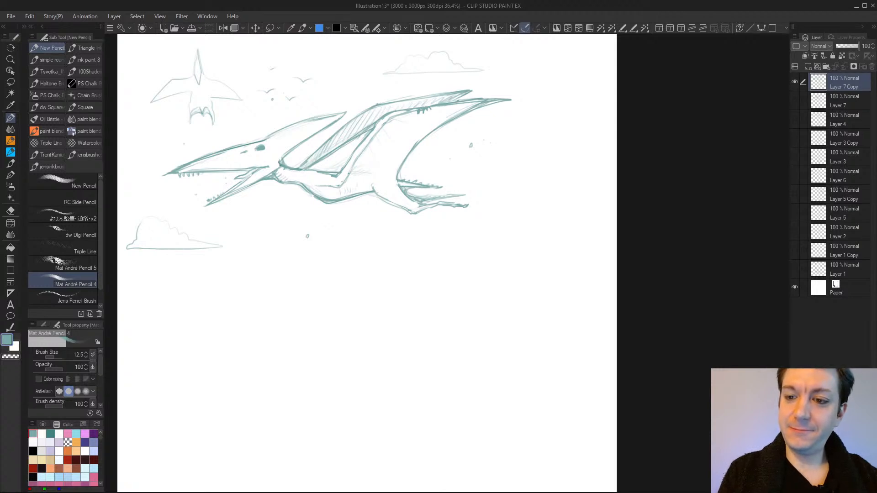
pyautogui.moveTo(387, 103); pyautogui.dragTo(403, 101)
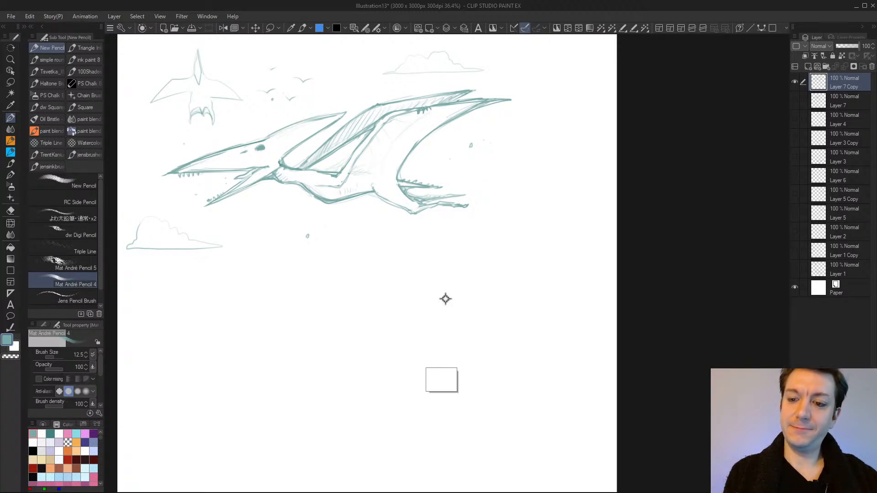
pyautogui.hotkey('ctrl', 'space')
pyautogui.moveTo(437, 359); pyautogui.dragTo(430, 360)
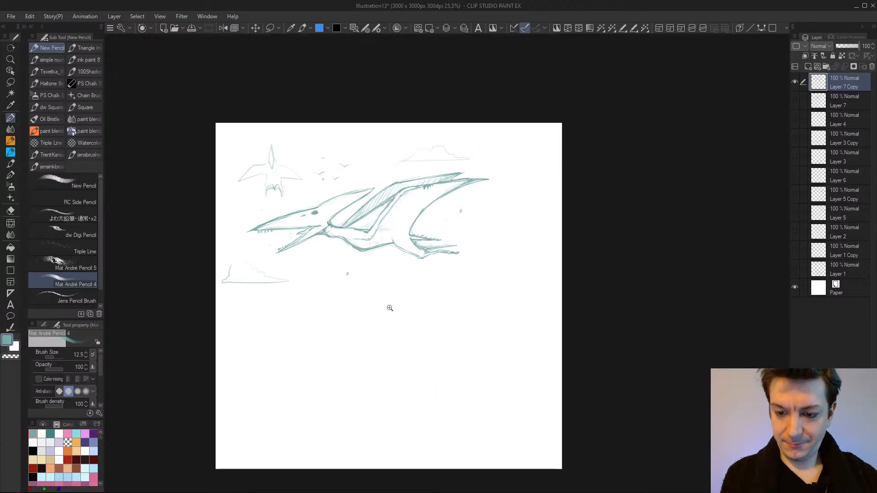
pyautogui.hotkey('ctrl', 'space')
pyautogui.moveTo(388, 307); pyautogui.dragTo(376, 345)
pyautogui.press('space')
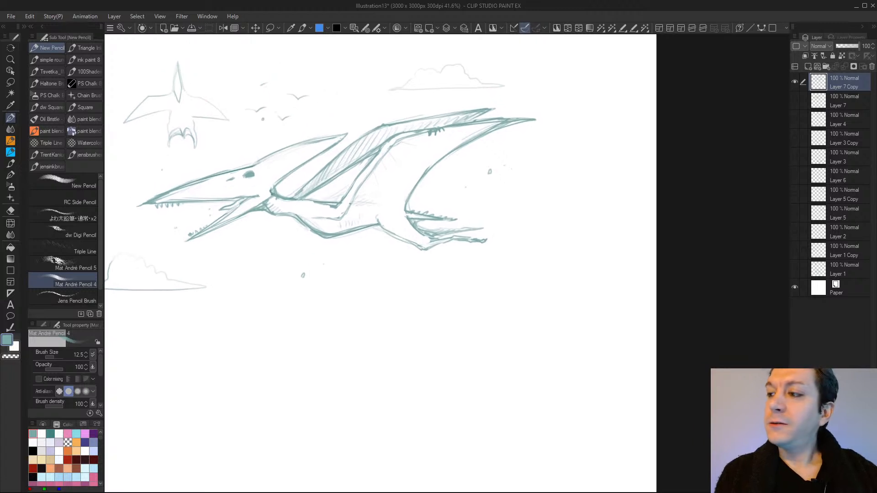
# Add a new layer and rough in a large oval with a smaller circle beside it in the empty space below the pterosaur
pyautogui.click(808, 68)
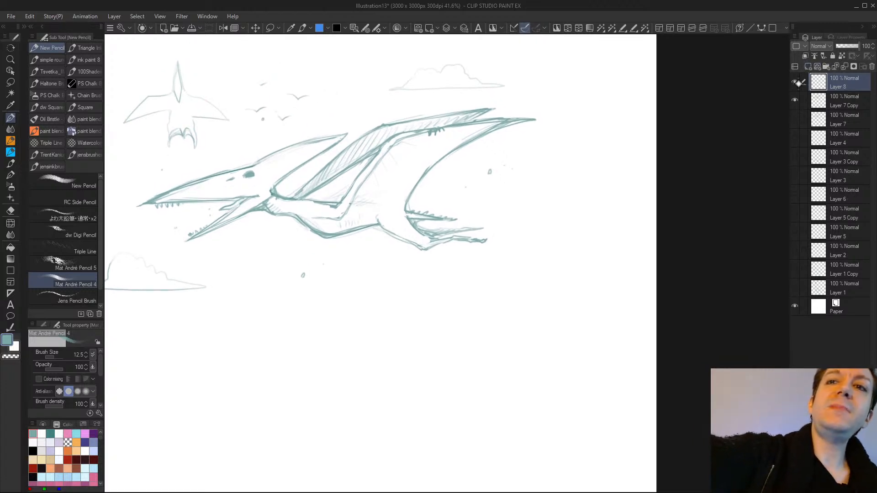
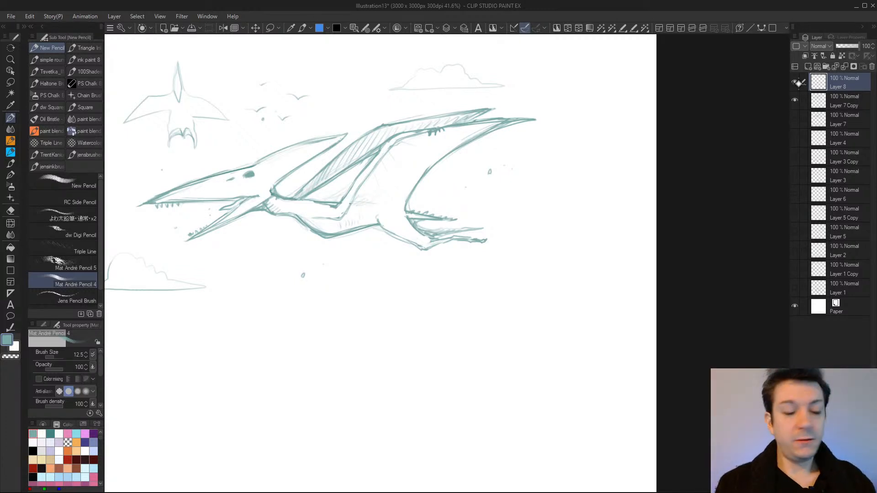
pyautogui.moveTo(379, 228); pyautogui.dragTo(453, 155)
pyautogui.scroll(-3, 470, 325)
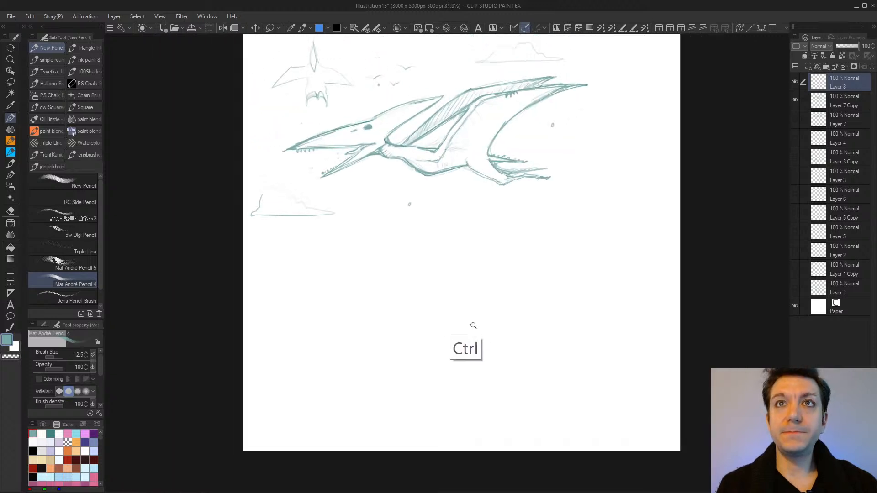
pyautogui.moveTo(460, 349)
pyautogui.mouseDown()
pyautogui.moveTo(391, 424)
pyautogui.moveTo(355, 413)
pyautogui.moveTo(376, 368)
pyautogui.moveTo(376, 417)
pyautogui.moveTo(362, 336)
pyautogui.moveTo(434, 399)
pyautogui.mouseUp()
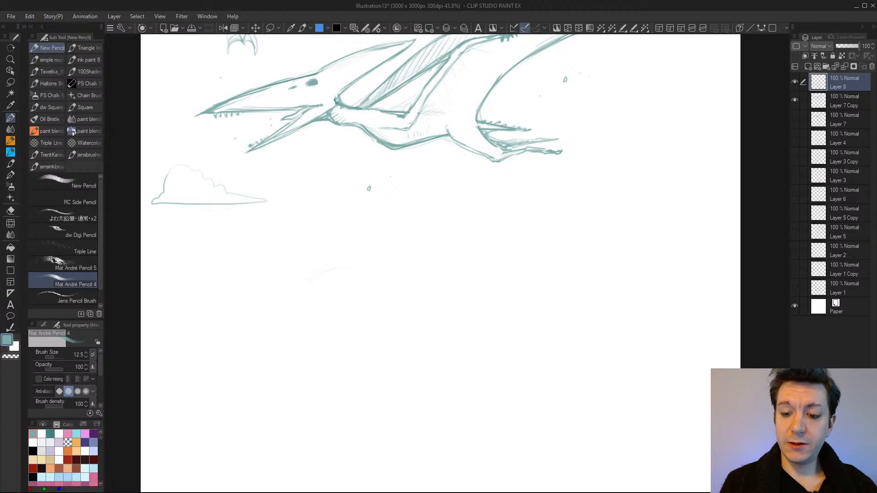
pyautogui.moveTo(290, 326)
pyautogui.mouseDown()
pyautogui.moveTo(362, 366)
pyautogui.moveTo(402, 286)
pyautogui.moveTo(295, 303)
pyautogui.mouseUp()
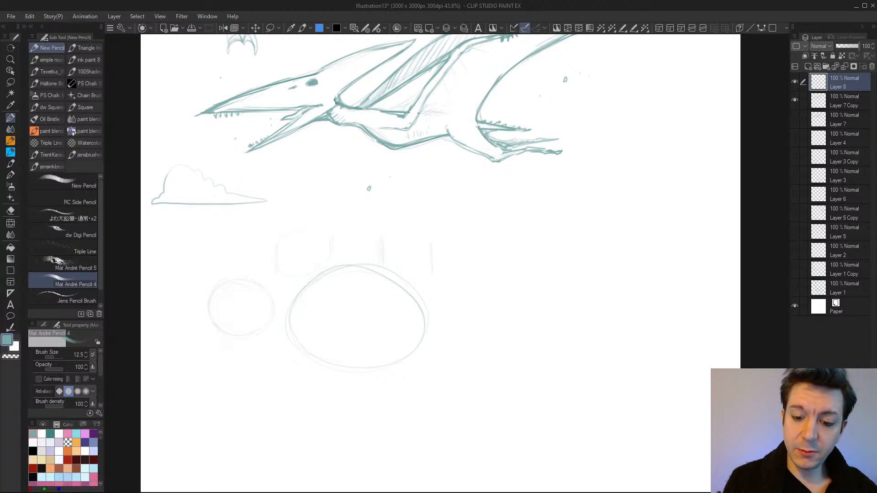
pyautogui.moveTo(255, 284)
pyautogui.mouseDown()
pyautogui.moveTo(224, 284)
pyautogui.moveTo(259, 335)
pyautogui.moveTo(240, 335)
pyautogui.moveTo(269, 332)
pyautogui.mouseUp()
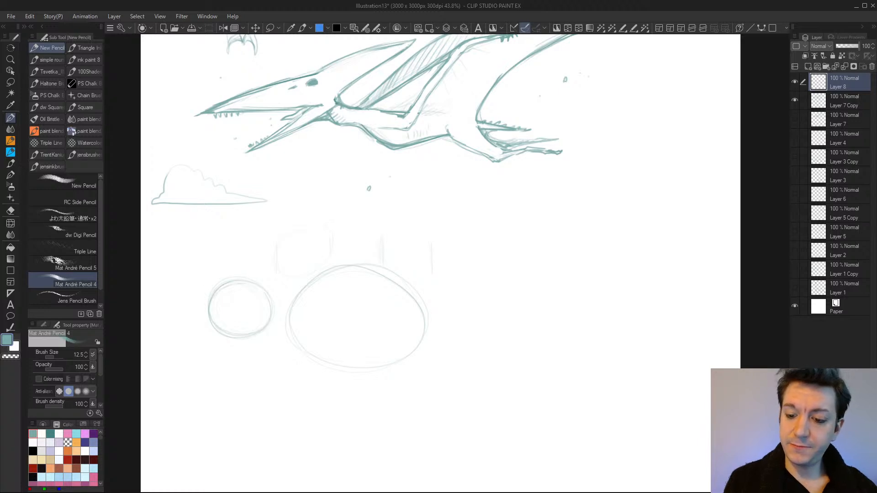
# Reinforce the smaller head circle and attach a blocky, tapered snout to its front
pyautogui.moveTo(258, 283); pyautogui.dragTo(250, 334)
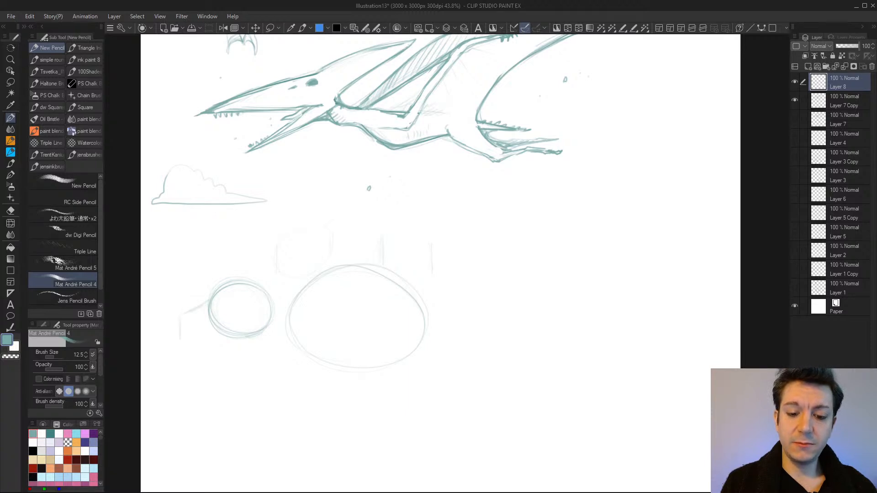
pyautogui.moveTo(180, 316)
pyautogui.mouseDown()
pyautogui.moveTo(180, 345)
pyautogui.moveTo(229, 341)
pyautogui.mouseUp()
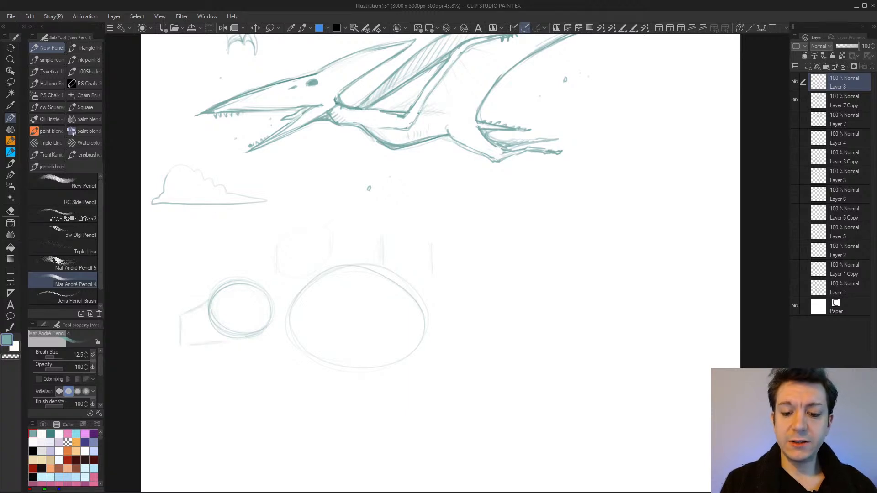
pyautogui.moveTo(218, 300); pyautogui.dragTo(226, 337)
pyautogui.moveTo(178, 316)
pyautogui.mouseDown()
pyautogui.moveTo(208, 302)
pyautogui.moveTo(181, 345)
pyautogui.moveTo(228, 342)
pyautogui.mouseUp()
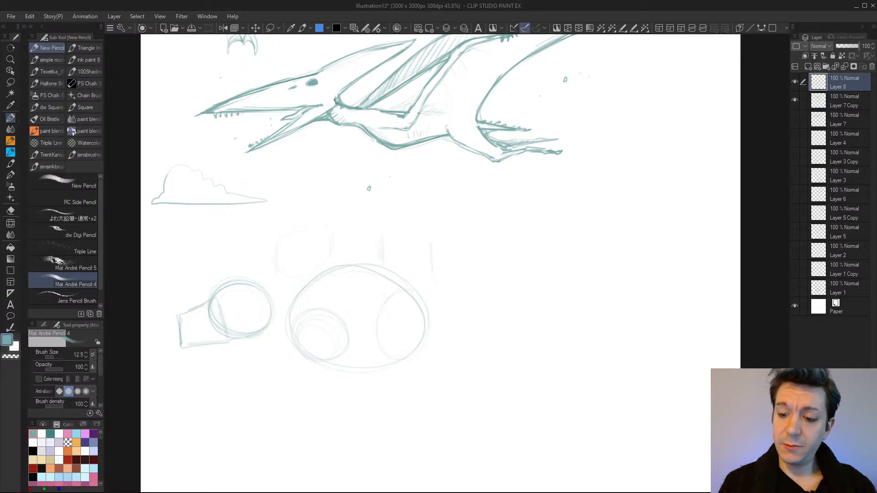
# Rough in shoulder and hip ovals inside the body oval, with bent guide lines for the front and hind legs
pyautogui.moveTo(400, 359)
pyautogui.mouseDown()
pyautogui.moveTo(393, 291)
pyautogui.moveTo(434, 306)
pyautogui.mouseUp()
pyautogui.moveTo(376, 319); pyautogui.dragTo(417, 360)
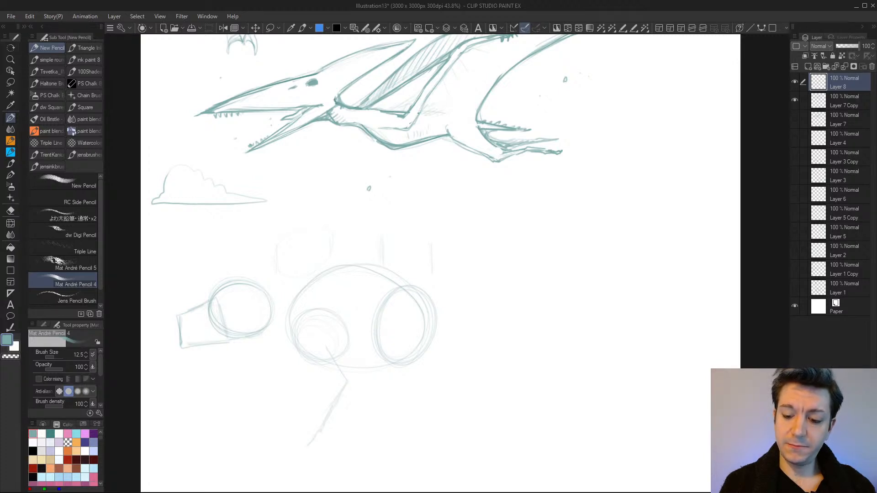
pyautogui.moveTo(345, 384); pyautogui.dragTo(318, 431)
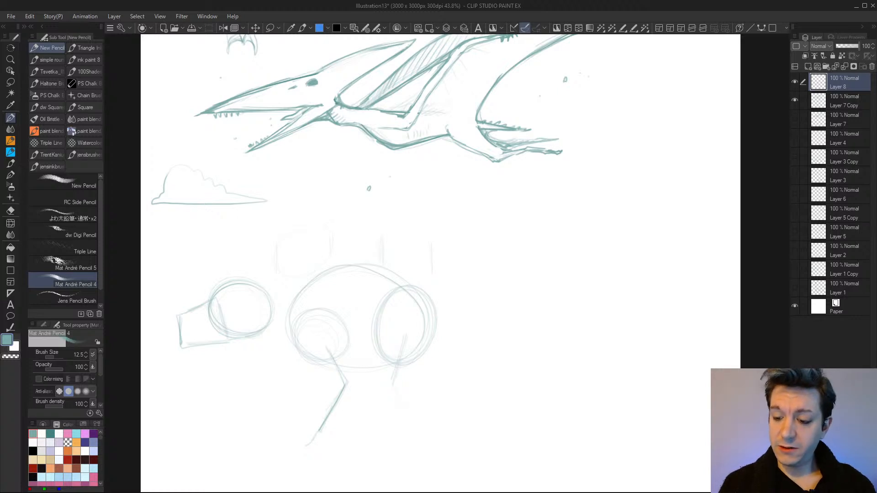
pyautogui.moveTo(398, 404); pyautogui.dragTo(420, 453)
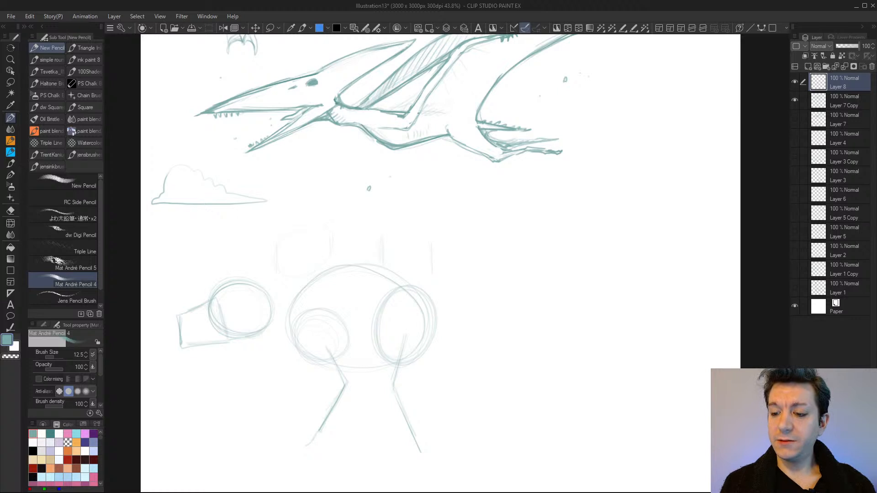
# Sketch a long tail tapering down from the hips, with a loose wedge-shaped tail study above it
pyautogui.moveTo(441, 308); pyautogui.dragTo(586, 369)
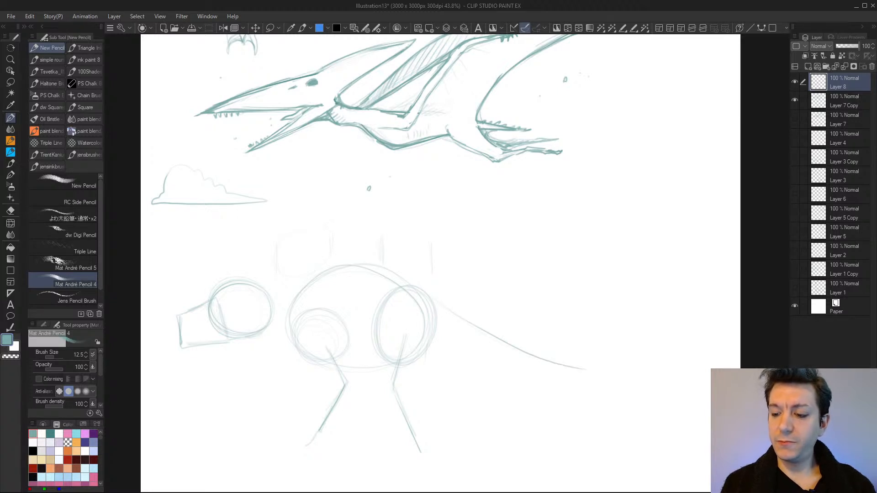
pyautogui.moveTo(438, 301)
pyautogui.mouseDown()
pyautogui.moveTo(497, 341)
pyautogui.moveTo(589, 369)
pyautogui.moveTo(543, 361)
pyautogui.mouseUp()
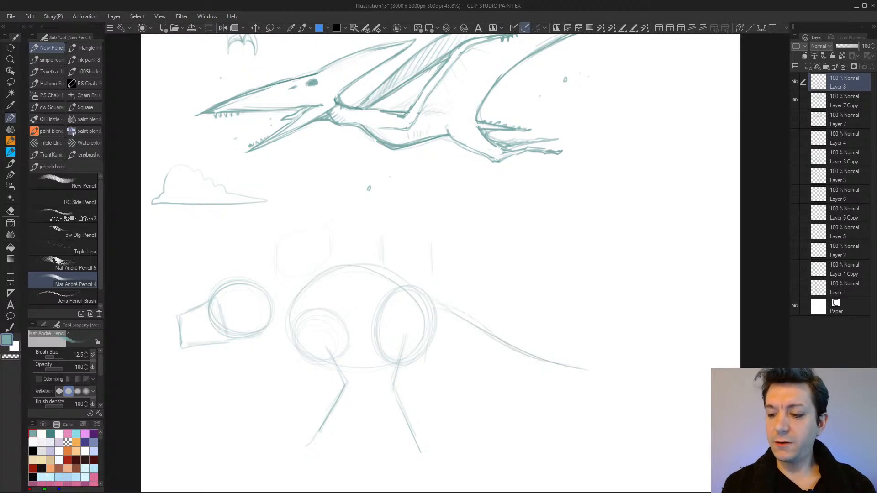
pyautogui.moveTo(471, 242)
pyautogui.mouseDown()
pyautogui.moveTo(637, 298)
pyautogui.moveTo(482, 294)
pyautogui.mouseUp()
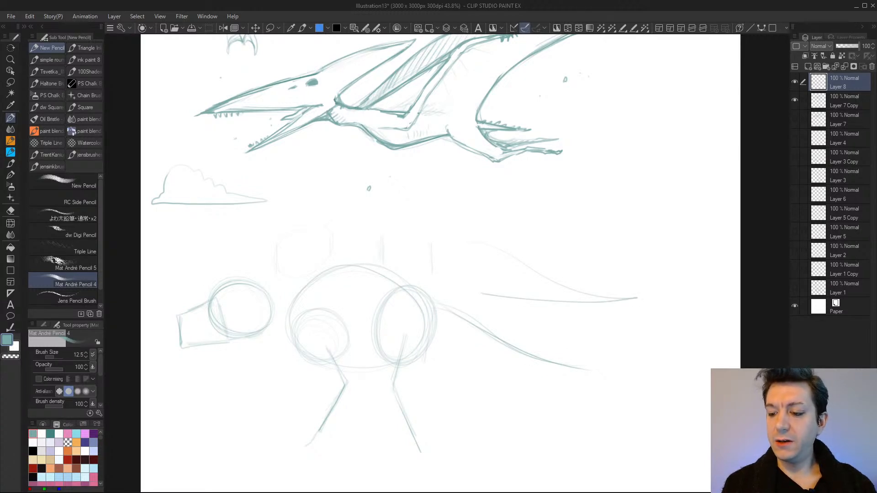
pyautogui.moveTo(446, 315)
pyautogui.mouseDown()
pyautogui.moveTo(603, 375)
pyautogui.moveTo(423, 370)
pyautogui.mouseUp()
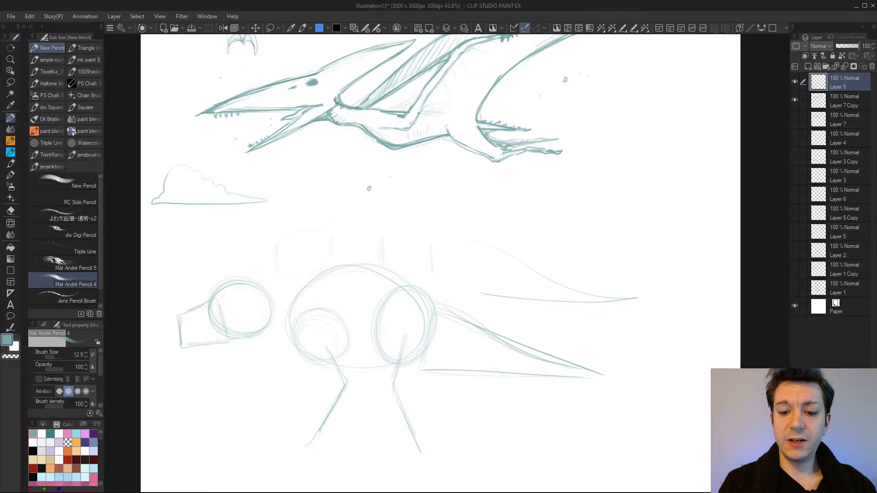
# Draw a tall pointed frill behind the head circle, a small nose horn and two long brow horns
pyautogui.moveTo(277, 220)
pyautogui.mouseDown()
pyautogui.moveTo(287, 220)
pyautogui.moveTo(293, 270)
pyautogui.moveTo(277, 305)
pyautogui.moveTo(294, 235)
pyautogui.mouseUp()
pyautogui.moveTo(248, 274); pyautogui.dragTo(278, 219)
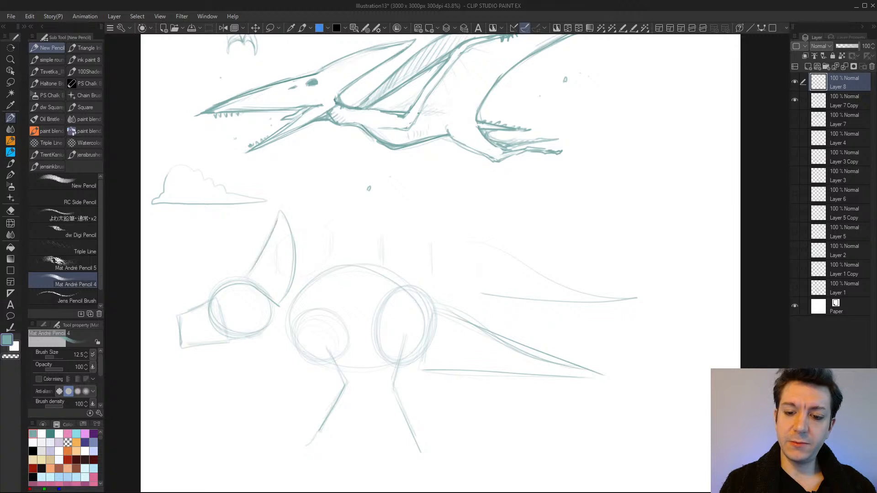
pyautogui.moveTo(254, 289); pyautogui.dragTo(274, 309)
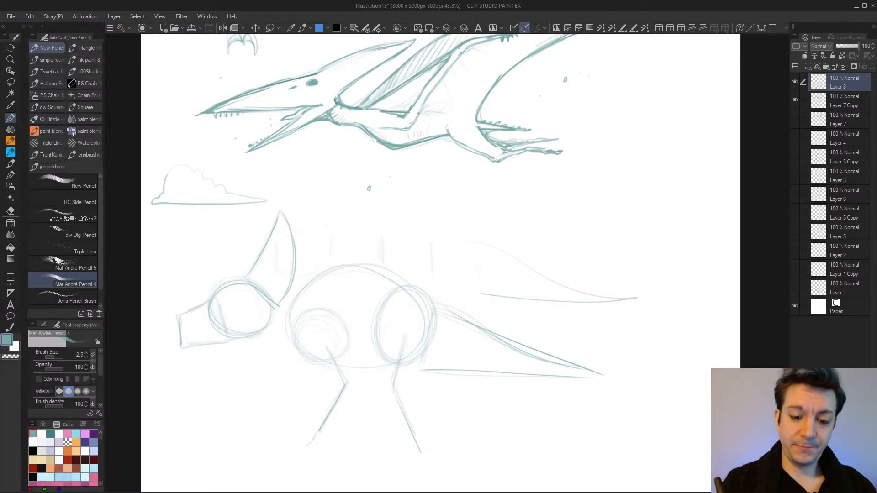
pyautogui.moveTo(189, 306); pyautogui.dragTo(178, 316)
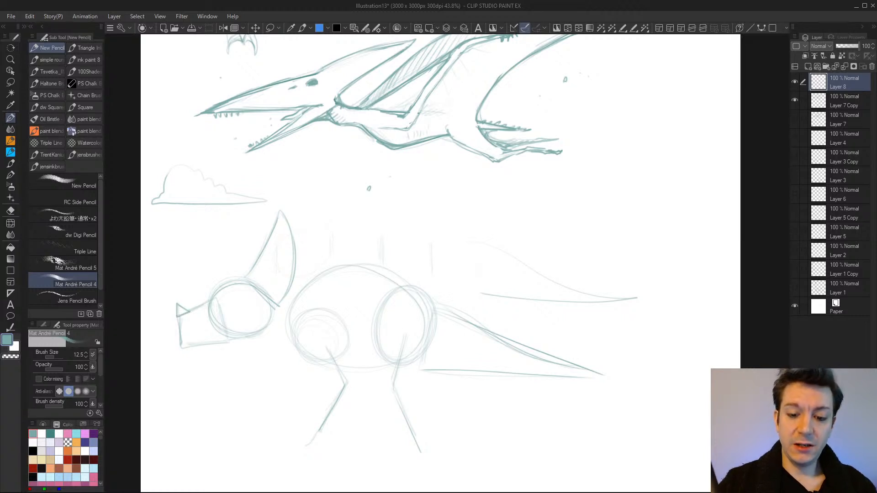
pyautogui.moveTo(194, 247); pyautogui.dragTo(233, 287)
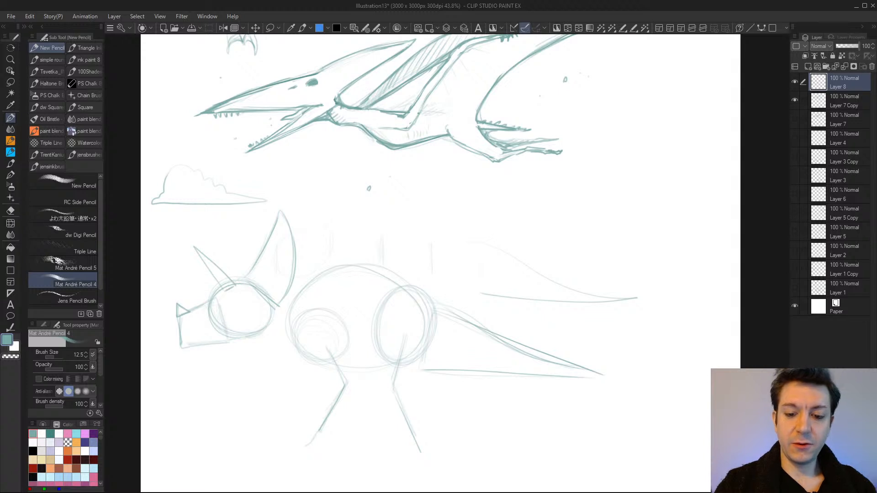
pyautogui.moveTo(184, 251)
pyautogui.mouseDown()
pyautogui.moveTo(215, 279)
pyautogui.moveTo(204, 279)
pyautogui.mouseUp()
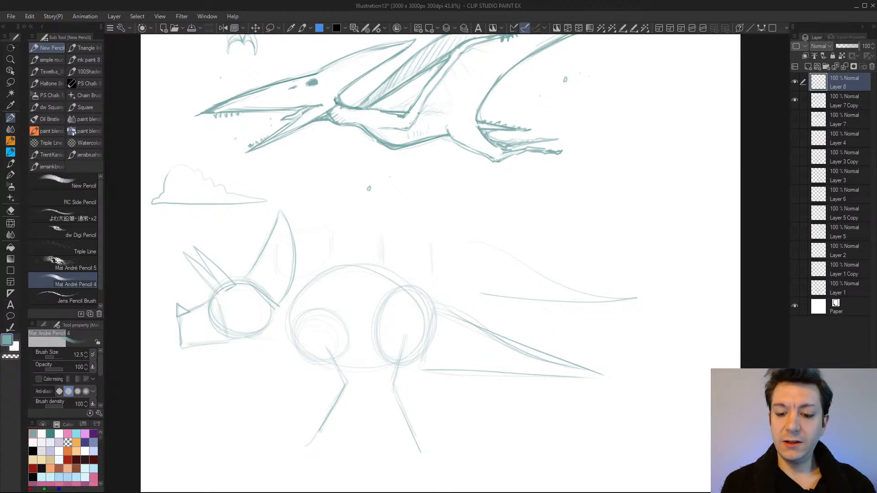
# Join the head to the body with neck lines and build the front leg's thigh and shin around its guide line
pyautogui.moveTo(260, 345); pyautogui.dragTo(294, 362)
pyautogui.moveTo(279, 305); pyautogui.dragTo(292, 302)
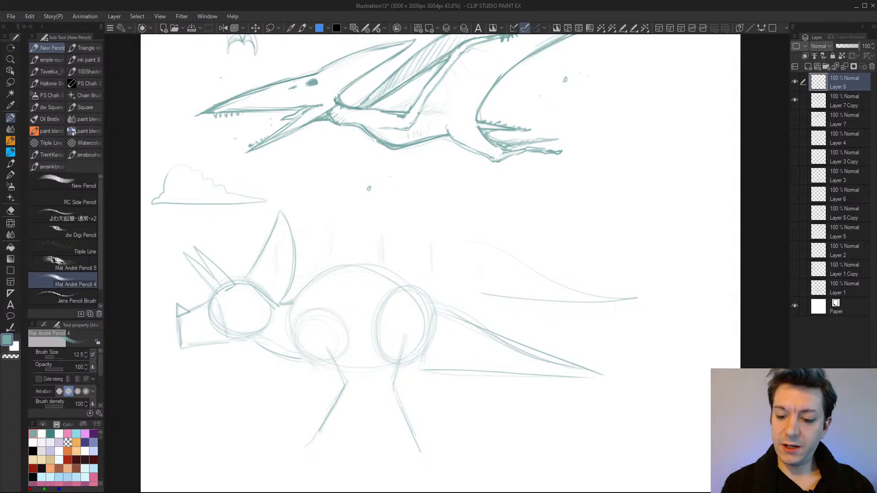
pyautogui.moveTo(343, 346)
pyautogui.mouseDown()
pyautogui.moveTo(359, 377)
pyautogui.moveTo(324, 389)
pyautogui.moveTo(358, 373)
pyautogui.moveTo(350, 357)
pyautogui.moveTo(348, 419)
pyautogui.moveTo(306, 441)
pyautogui.mouseUp()
pyautogui.moveTo(307, 443); pyautogui.dragTo(329, 445)
pyautogui.moveTo(351, 394); pyautogui.dragTo(340, 446)
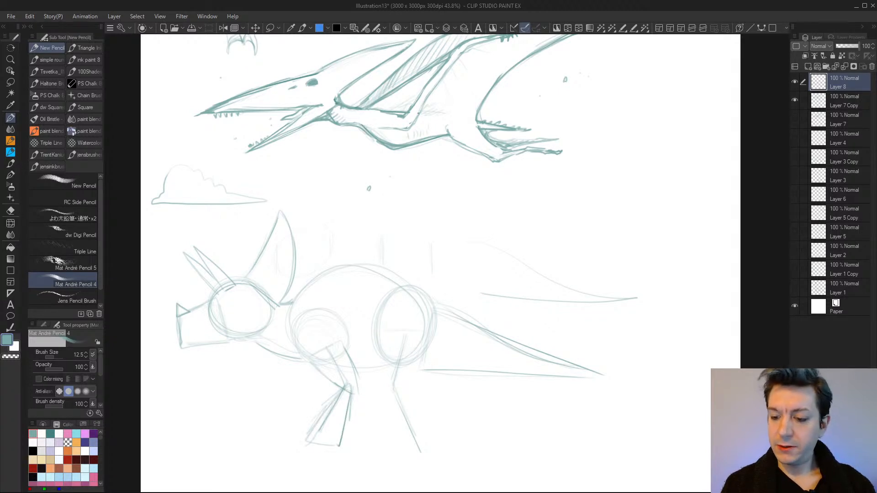
# Build the hind leg's upper and lower sections as tapered shapes around its guide line
pyautogui.moveTo(426, 332); pyautogui.dragTo(396, 387)
pyautogui.moveTo(382, 337)
pyautogui.mouseDown()
pyautogui.moveTo(386, 394)
pyautogui.moveTo(402, 397)
pyautogui.moveTo(437, 441)
pyautogui.mouseUp()
pyautogui.moveTo(389, 400)
pyautogui.mouseDown()
pyautogui.moveTo(418, 451)
pyautogui.moveTo(439, 441)
pyautogui.moveTo(411, 449)
pyautogui.moveTo(402, 418)
pyautogui.mouseUp()
pyautogui.moveTo(395, 391); pyautogui.dragTo(437, 435)
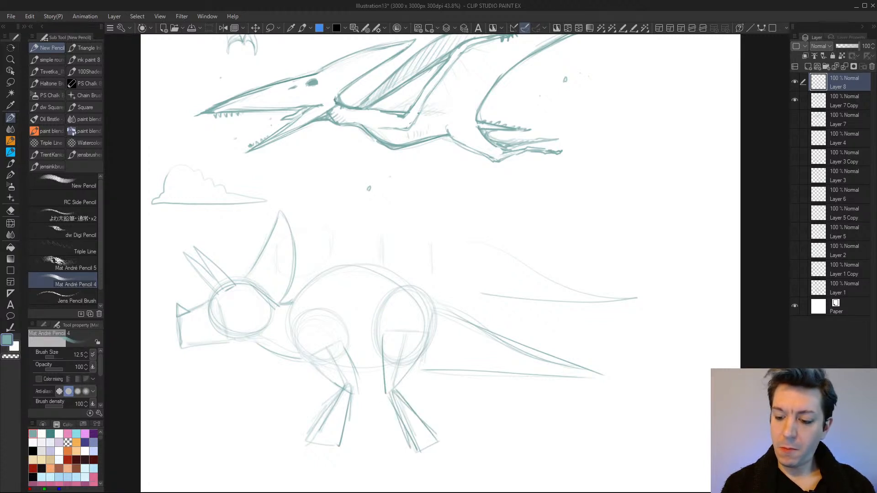
pyautogui.moveTo(404, 389); pyautogui.dragTo(438, 434)
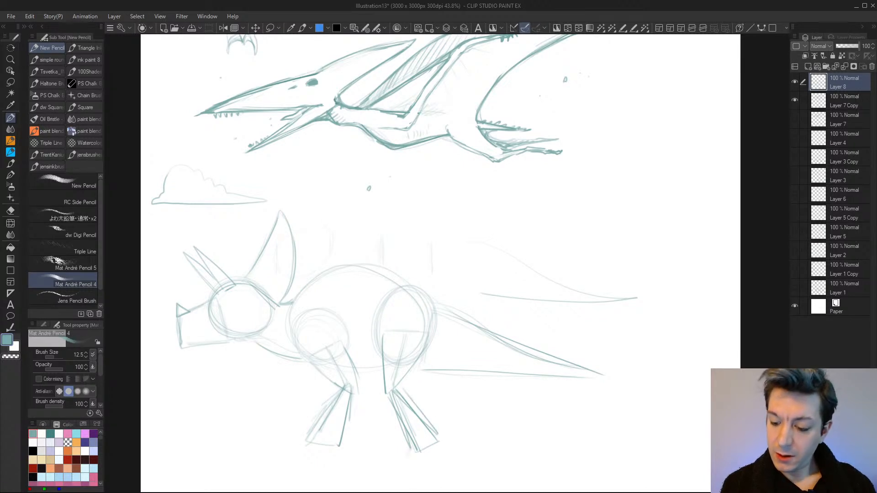
# Block in simple wedge-shaped feet at the ends of the hind and front legs
pyautogui.moveTo(411, 449)
pyautogui.mouseDown()
pyautogui.moveTo(402, 469)
pyautogui.moveTo(432, 469)
pyautogui.mouseUp()
pyautogui.moveTo(413, 452)
pyautogui.mouseDown()
pyautogui.moveTo(441, 441)
pyautogui.moveTo(436, 453)
pyautogui.mouseUp()
pyautogui.moveTo(416, 447)
pyautogui.mouseDown()
pyautogui.moveTo(404, 463)
pyautogui.moveTo(431, 464)
pyautogui.mouseUp()
pyautogui.moveTo(346, 425)
pyautogui.mouseDown()
pyautogui.moveTo(344, 444)
pyautogui.moveTo(302, 440)
pyautogui.moveTo(334, 446)
pyautogui.mouseUp()
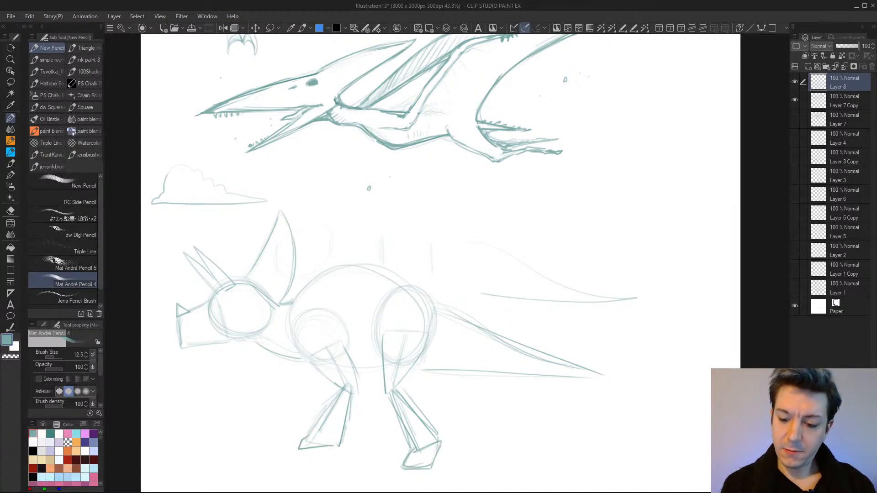
# Remove the hind foot and redraw it as a smaller flat-bottomed wedge with the Mat André Pencil 4
pyautogui.moveTo(404, 440)
pyautogui.mouseDown()
pyautogui.moveTo(409, 456)
pyautogui.moveTo(438, 463)
pyautogui.moveTo(450, 450)
pyautogui.moveTo(402, 429)
pyautogui.mouseUp()
pyautogui.press('e')
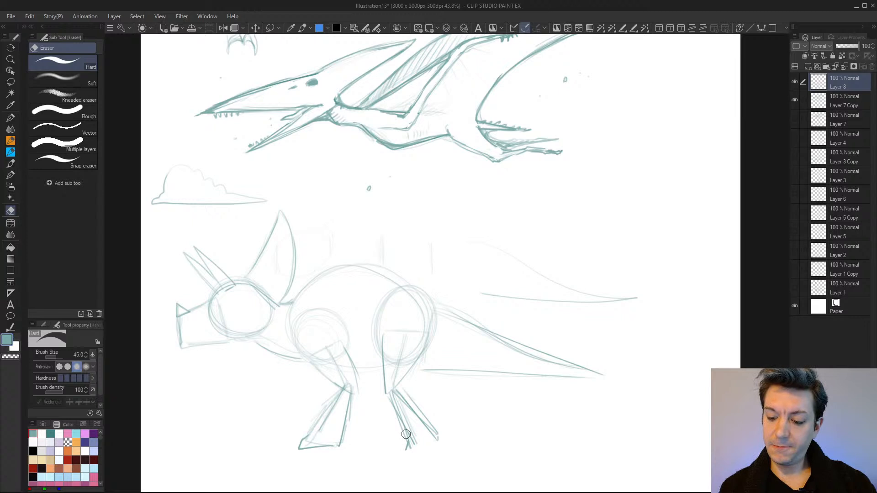
pyautogui.press('p')
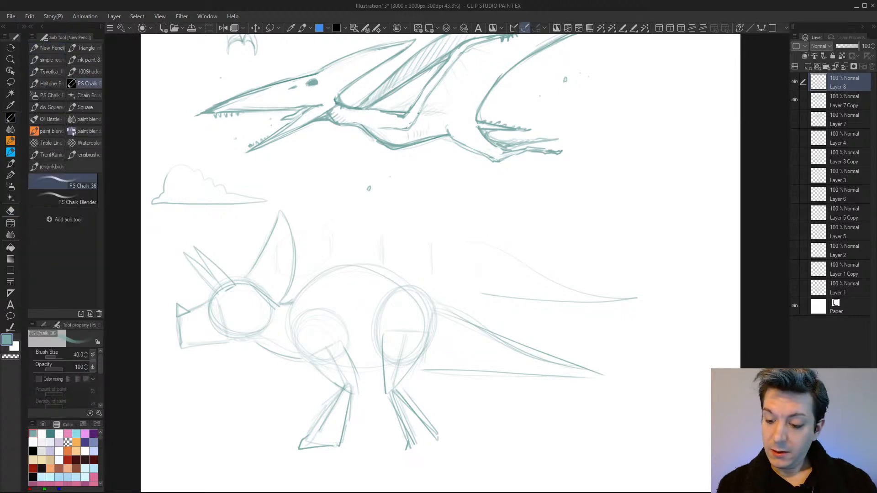
pyautogui.moveTo(406, 432); pyautogui.dragTo(401, 447)
pyautogui.hotkey('ctrl', 'z')
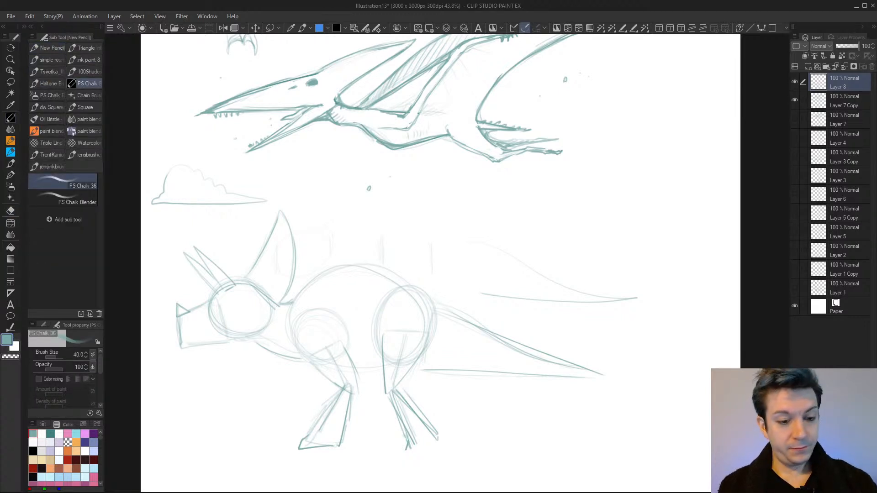
pyautogui.press('p')
pyautogui.press('p')
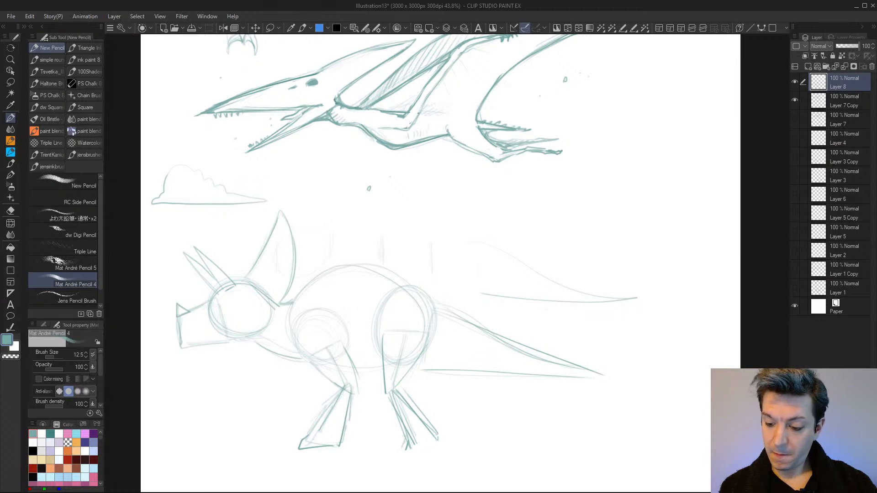
pyautogui.moveTo(406, 436)
pyautogui.mouseDown()
pyautogui.moveTo(399, 448)
pyautogui.moveTo(423, 450)
pyautogui.moveTo(432, 434)
pyautogui.mouseUp()
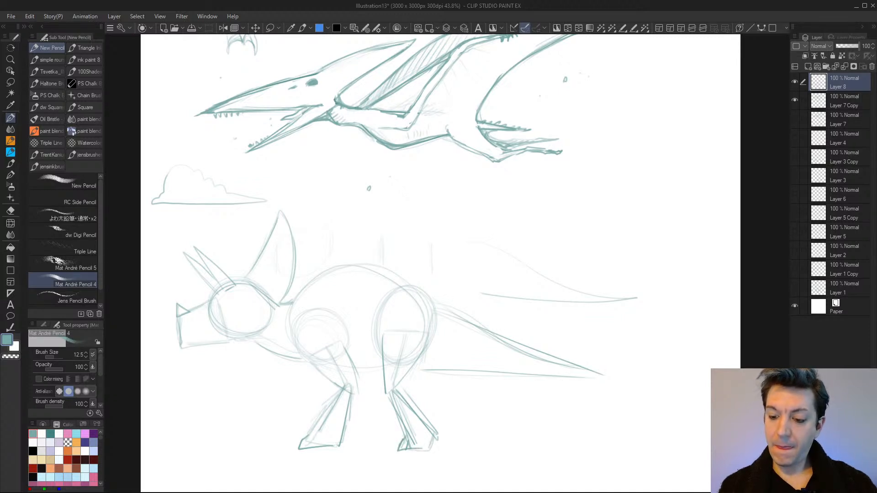
# Contour the front and back edges of the hind leg and link the chest, belly and tail base with an underside line
pyautogui.moveTo(419, 365)
pyautogui.mouseDown()
pyautogui.moveTo(408, 402)
pyautogui.moveTo(421, 418)
pyautogui.mouseUp()
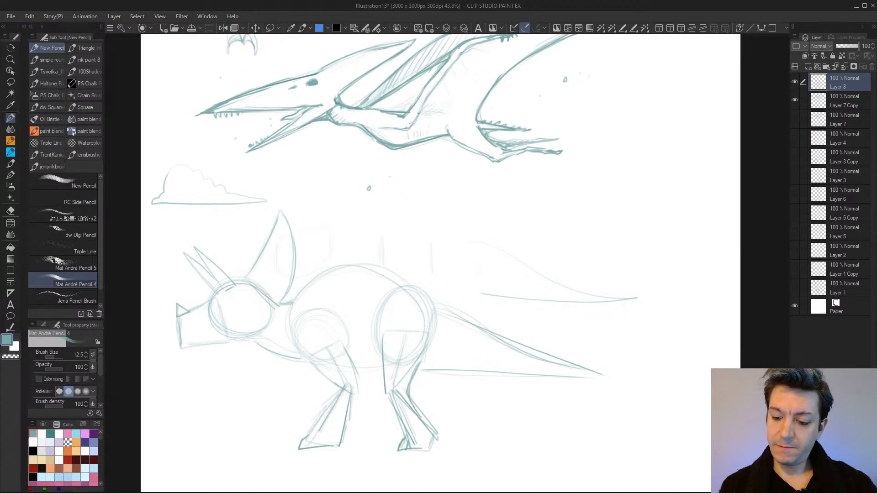
pyautogui.moveTo(381, 364); pyautogui.dragTo(393, 406)
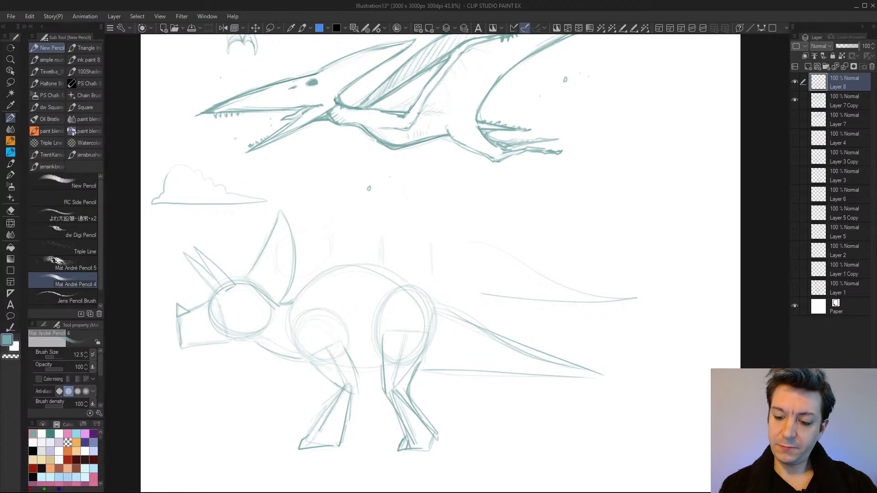
pyautogui.moveTo(416, 374); pyautogui.dragTo(429, 369)
pyautogui.moveTo(358, 374); pyautogui.dragTo(383, 373)
pyautogui.moveTo(284, 358); pyautogui.dragTo(318, 372)
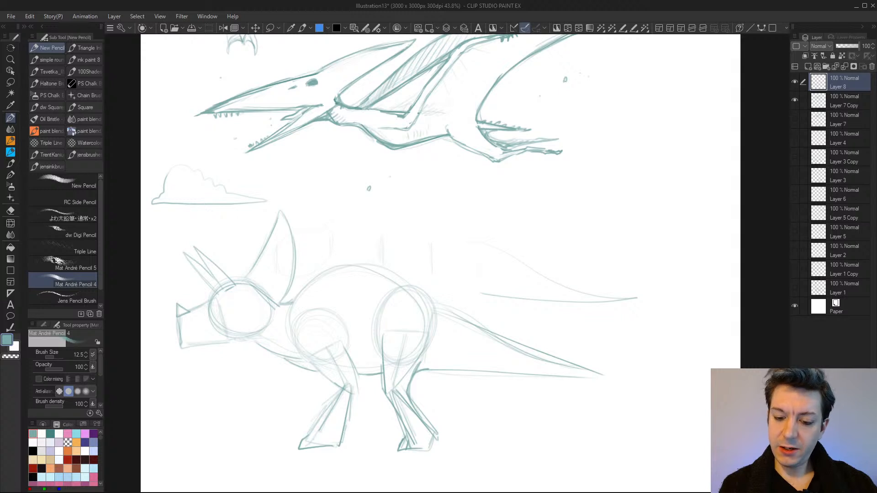
# Firm up the throat line, the front leg's contours and the places where both legs meet the body
pyautogui.moveTo(258, 350)
pyautogui.mouseDown()
pyautogui.moveTo(334, 387)
pyautogui.moveTo(322, 410)
pyautogui.moveTo(345, 428)
pyautogui.mouseUp()
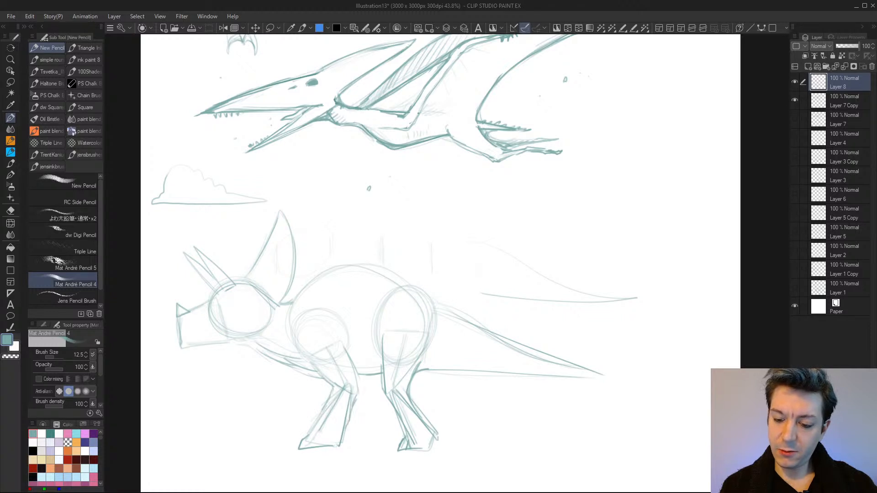
pyautogui.moveTo(334, 386); pyautogui.dragTo(321, 421)
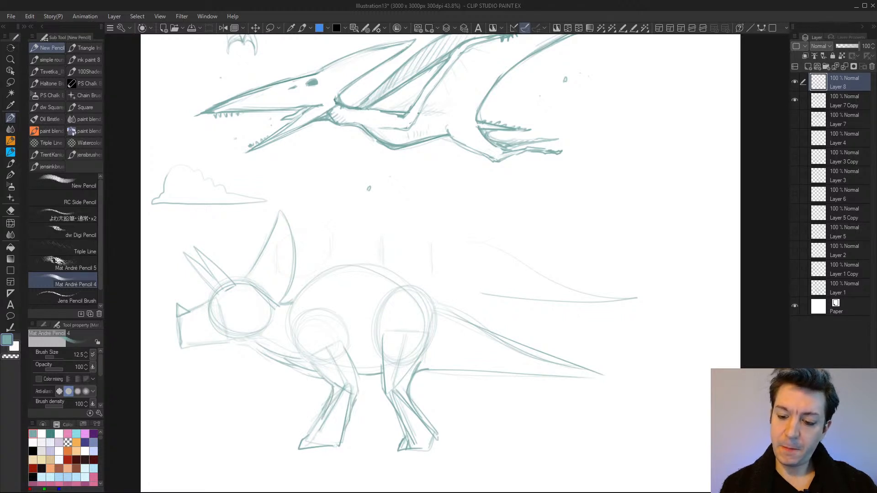
pyautogui.moveTo(358, 366); pyautogui.dragTo(356, 377)
pyautogui.moveTo(303, 359); pyautogui.dragTo(309, 365)
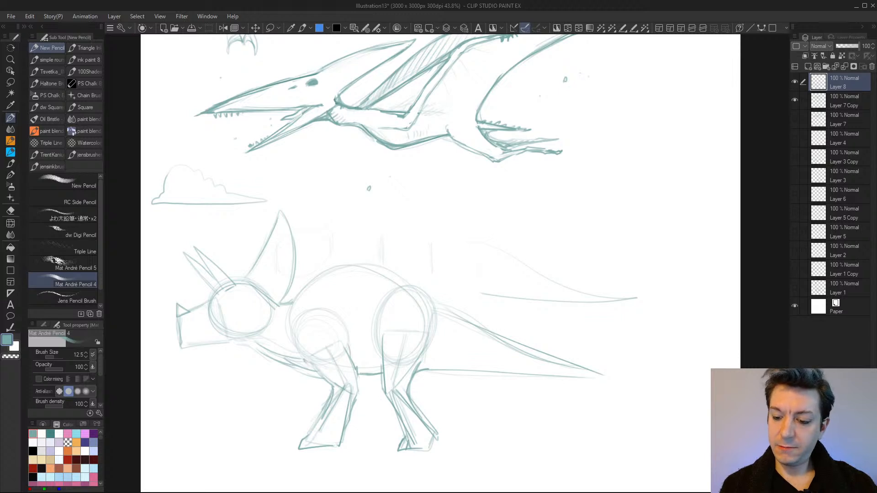
pyautogui.moveTo(378, 356); pyautogui.dragTo(382, 368)
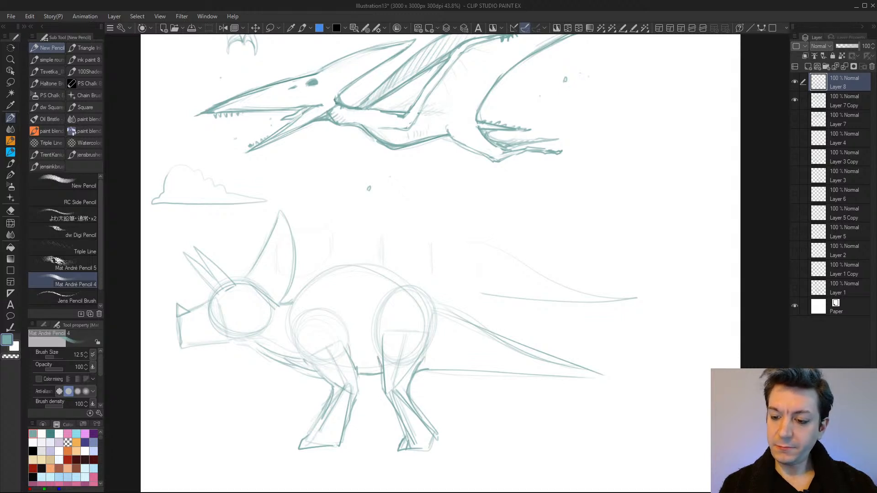
# Darken the arched back outline and redraw the tail's upper and lower edges out to a slightly longer tip
pyautogui.moveTo(395, 278)
pyautogui.mouseDown()
pyautogui.moveTo(367, 263)
pyautogui.moveTo(319, 276)
pyautogui.moveTo(291, 302)
pyautogui.mouseUp()
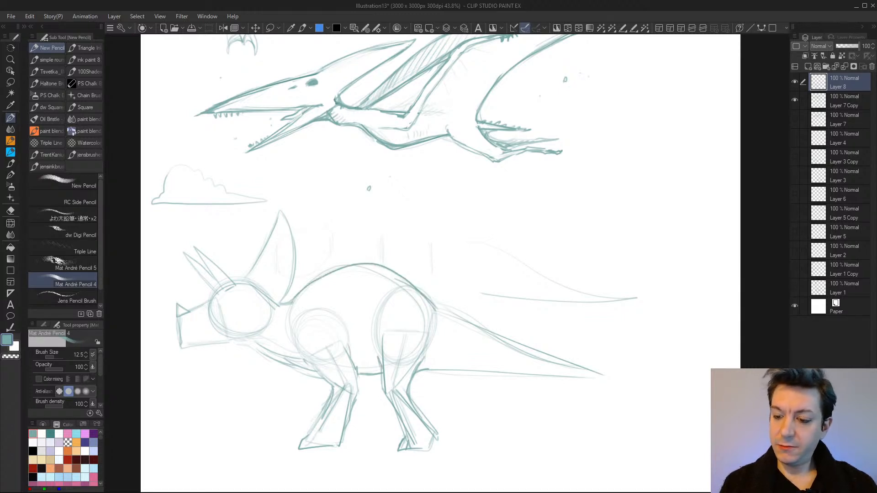
pyautogui.moveTo(435, 309)
pyautogui.mouseDown()
pyautogui.moveTo(617, 377)
pyautogui.moveTo(583, 380)
pyautogui.mouseUp()
pyautogui.moveTo(445, 313); pyautogui.dragTo(513, 346)
pyautogui.moveTo(429, 371)
pyautogui.mouseDown()
pyautogui.moveTo(603, 379)
pyautogui.moveTo(572, 382)
pyautogui.mouseUp()
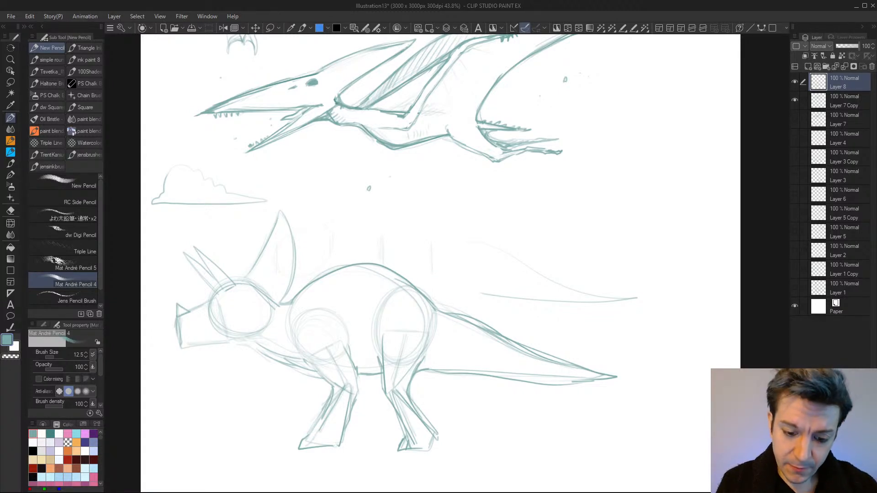
# Draw a curved beak over the blunt front of the snout
pyautogui.moveTo(174, 332); pyautogui.dragTo(170, 346)
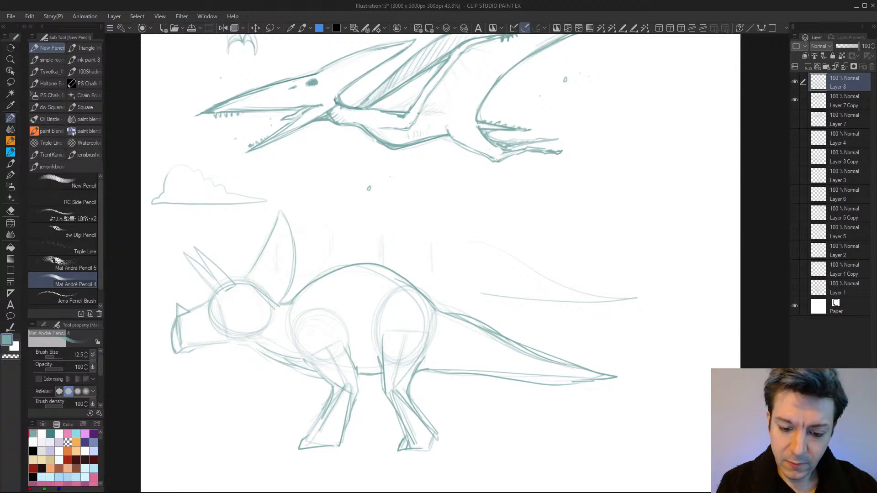
# Firm up the underside of the lower jaw towards the beak and add a small nostril on the snout
pyautogui.moveTo(219, 339)
pyautogui.mouseDown()
pyautogui.moveTo(204, 348)
pyautogui.moveTo(222, 346)
pyautogui.mouseUp()
pyautogui.moveTo(237, 346)
pyautogui.mouseDown()
pyautogui.moveTo(222, 348)
pyautogui.moveTo(234, 346)
pyautogui.mouseUp()
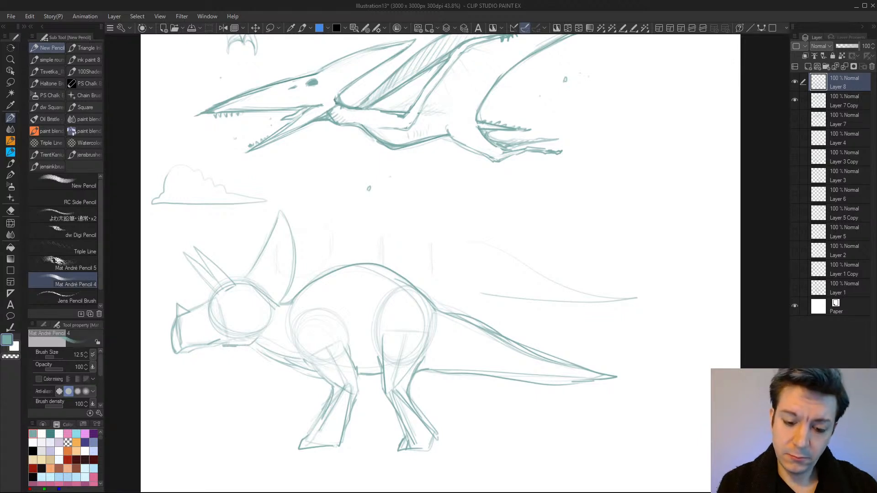
pyautogui.moveTo(226, 345); pyautogui.dragTo(212, 349)
pyautogui.moveTo(213, 347); pyautogui.dragTo(191, 353)
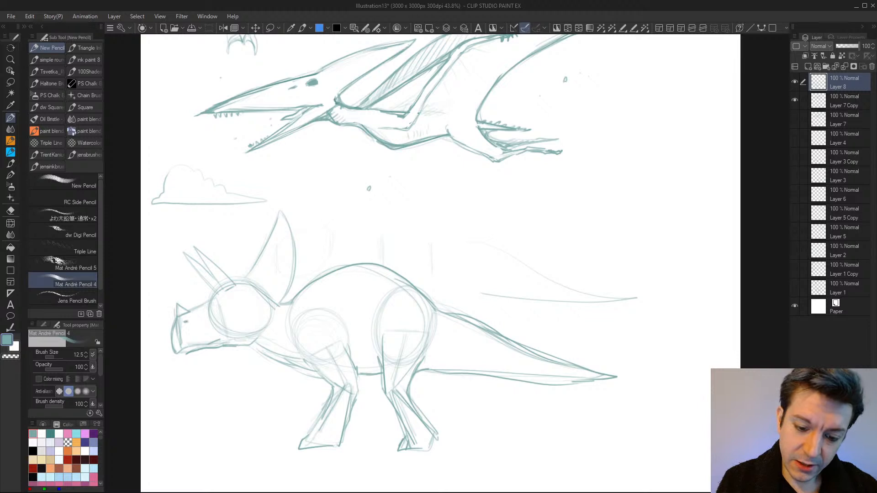
# Try a curved nose horn with two forward-curling brow horns, and undo those strokes
pyautogui.moveTo(175, 309)
pyautogui.mouseDown()
pyautogui.moveTo(178, 296)
pyautogui.moveTo(190, 312)
pyautogui.mouseUp()
pyautogui.moveTo(179, 296)
pyautogui.mouseDown()
pyautogui.moveTo(185, 307)
pyautogui.moveTo(177, 315)
pyautogui.moveTo(187, 311)
pyautogui.moveTo(189, 270)
pyautogui.moveTo(165, 251)
pyautogui.moveTo(223, 286)
pyautogui.mouseUp()
pyautogui.moveTo(175, 242); pyautogui.dragTo(229, 273)
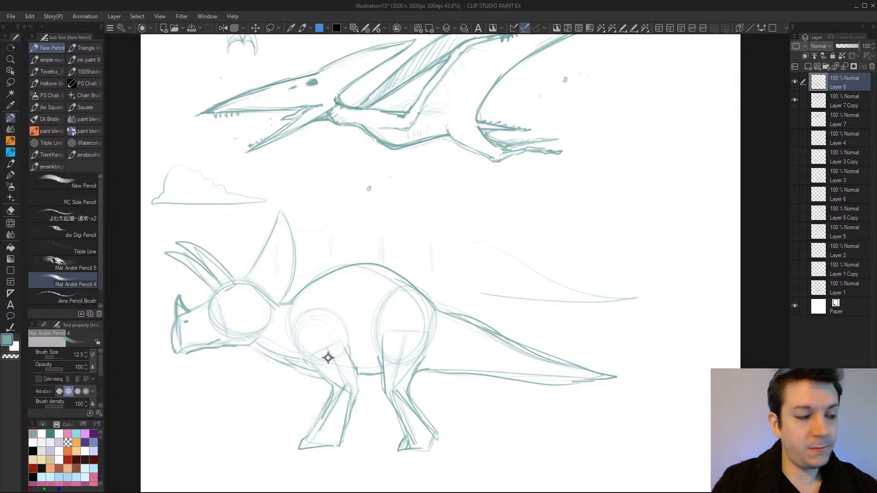
pyautogui.hotkey('ctrl', 'z')
pyautogui.hotkey('ctrl', 'z')
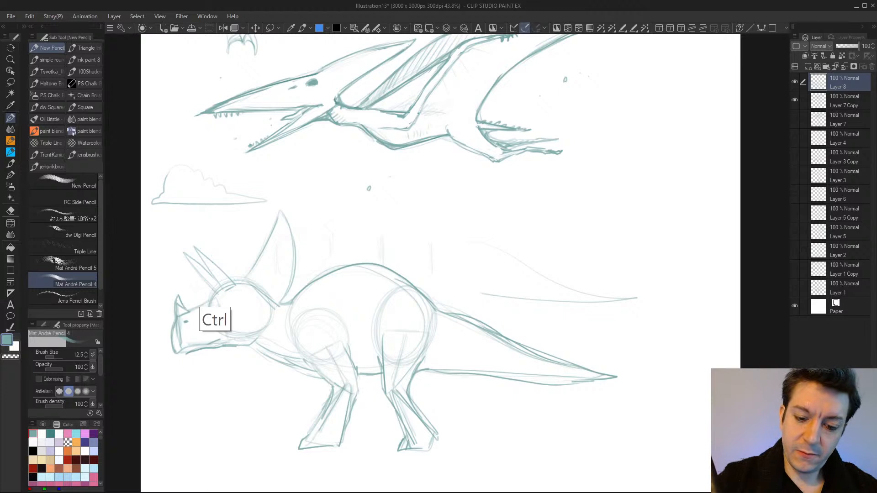
pyautogui.hotkey('ctrl', 'z')
# Redraw the curved nose horn and extend the two brow horns into long, nearly straight points above the head
pyautogui.moveTo(179, 297); pyautogui.dragTo(190, 312)
pyautogui.moveTo(208, 283); pyautogui.dragTo(175, 230)
pyautogui.moveTo(176, 229); pyautogui.dragTo(214, 288)
pyautogui.moveTo(194, 248)
pyautogui.mouseDown()
pyautogui.moveTo(219, 285)
pyautogui.moveTo(183, 223)
pyautogui.moveTo(223, 270)
pyautogui.mouseUp()
pyautogui.moveTo(187, 226)
pyautogui.mouseDown()
pyautogui.moveTo(232, 281)
pyautogui.moveTo(218, 263)
pyautogui.moveTo(252, 272)
pyautogui.mouseUp()
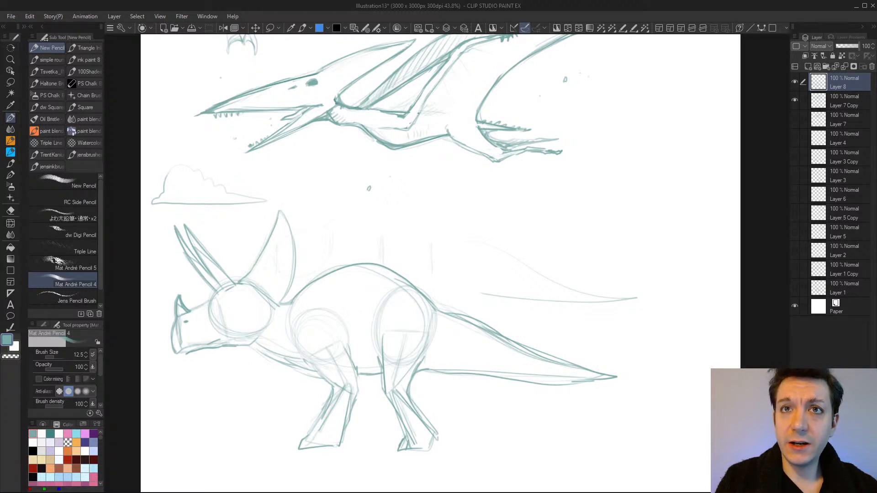
# Add a row of small pointed spikes along the rear edge of the neck frill, from tip to base
pyautogui.moveTo(280, 215)
pyautogui.mouseDown()
pyautogui.moveTo(283, 206)
pyautogui.moveTo(289, 216)
pyautogui.mouseUp()
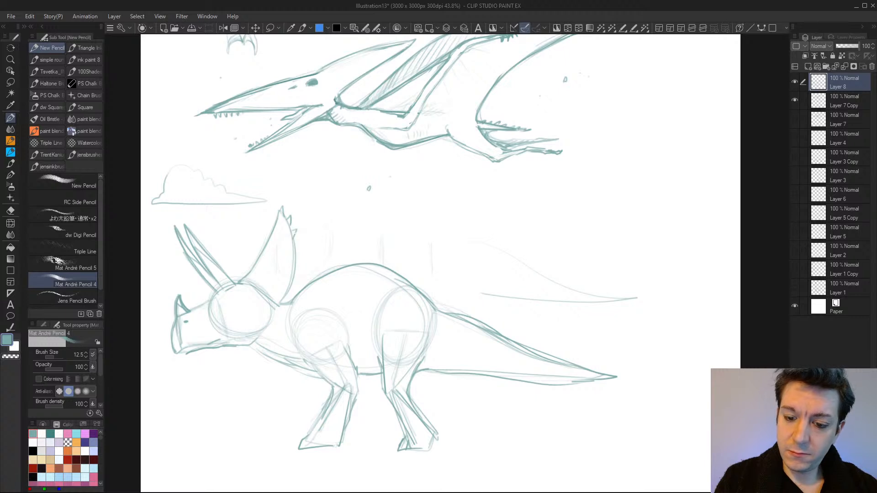
pyautogui.moveTo(296, 265); pyautogui.dragTo(291, 290)
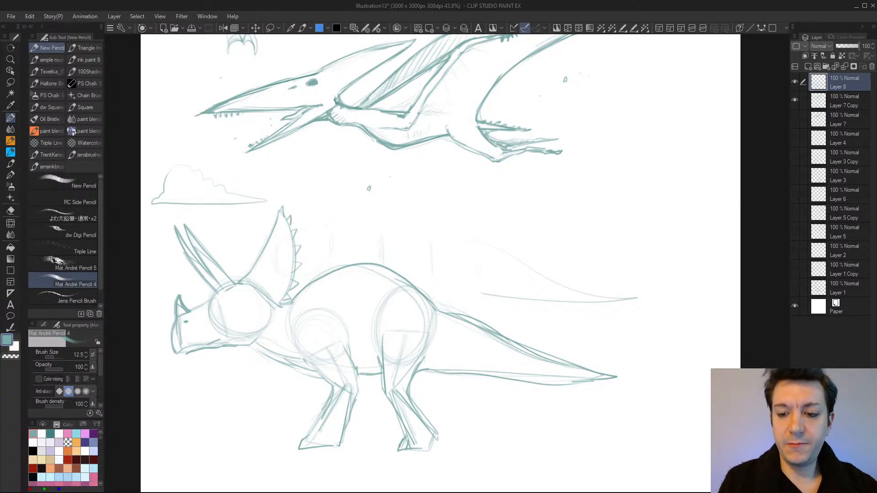
# Doodle a spiked arc and a small circle ringed with spikes in the empty area above the back
pyautogui.moveTo(460, 171); pyautogui.dragTo(457, 225)
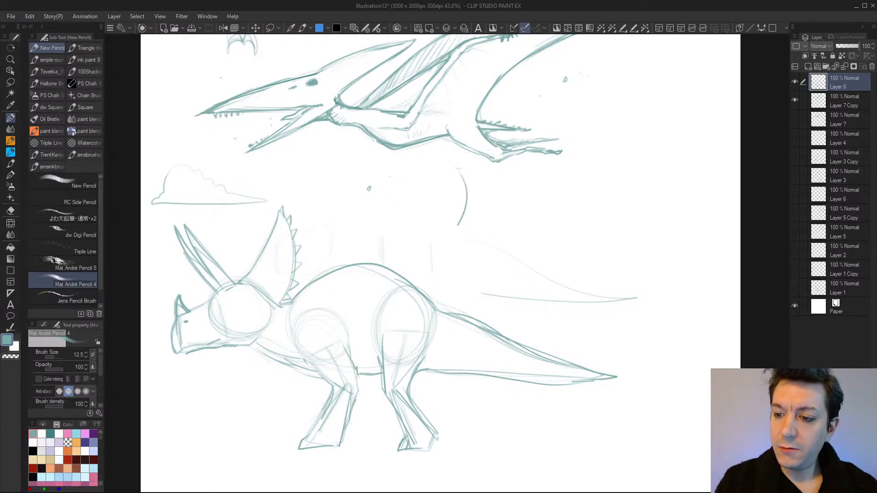
pyautogui.moveTo(466, 169)
pyautogui.mouseDown()
pyautogui.moveTo(462, 178)
pyautogui.moveTo(475, 185)
pyautogui.moveTo(451, 237)
pyautogui.mouseUp()
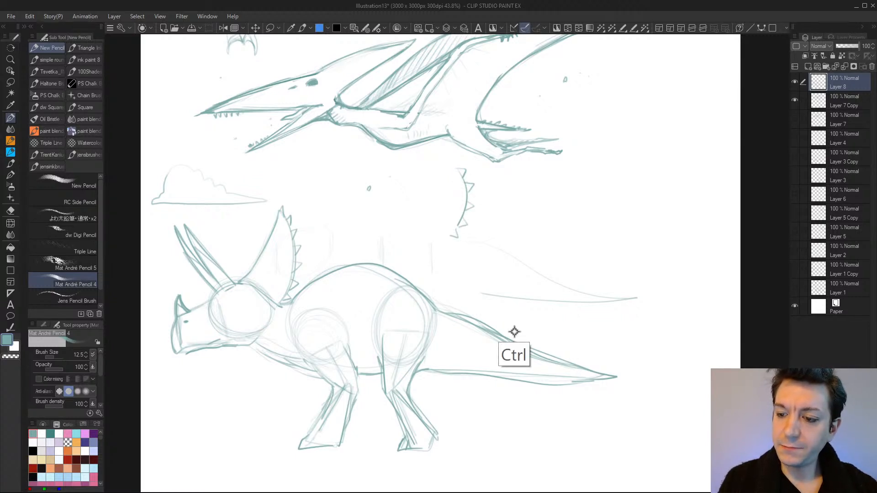
pyautogui.hotkey('ctrl', 'z')
pyautogui.hotkey('ctrl', 'z')
pyautogui.moveTo(553, 183)
pyautogui.mouseDown()
pyautogui.moveTo(543, 210)
pyautogui.moveTo(554, 182)
pyautogui.moveTo(563, 181)
pyautogui.moveTo(574, 203)
pyautogui.moveTo(555, 223)
pyautogui.moveTo(539, 216)
pyautogui.mouseUp()
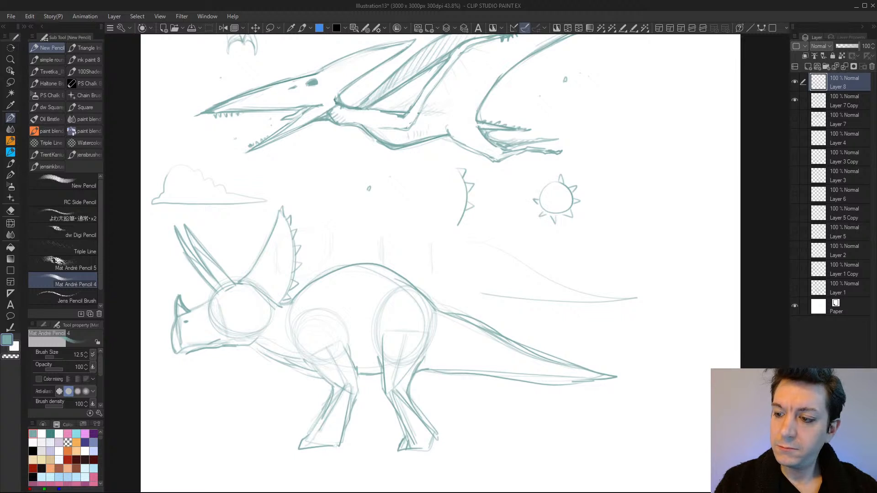
# Undo all strokes of the spiked arc and spiked circle doodles
pyautogui.hotkey('ctrl', 'z')
pyautogui.hotkey('ctrl', 'z')
pyautogui.hotkey('ctrl', 'z')
pyautogui.hotkey('ctrl', 'z')
pyautogui.hotkey('ctrl', 'z')
pyautogui.hotkey('ctrl', 'z')
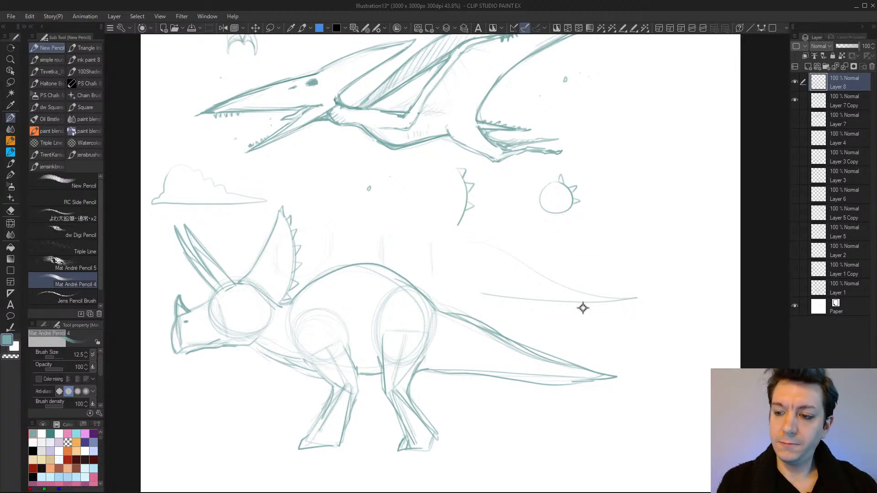
pyautogui.hotkey('ctrl', 'z')
pyautogui.hotkey('ctrl', 'z')
pyautogui.hotkey('ctrl', 'z')
pyautogui.hotkey('ctrl', 'z')
pyautogui.hotkey('ctrl', 'z')
pyautogui.hotkey('ctrl', 'z')
pyautogui.hotkey('ctrl', 'z')
pyautogui.hotkey('ctrl', 'z')
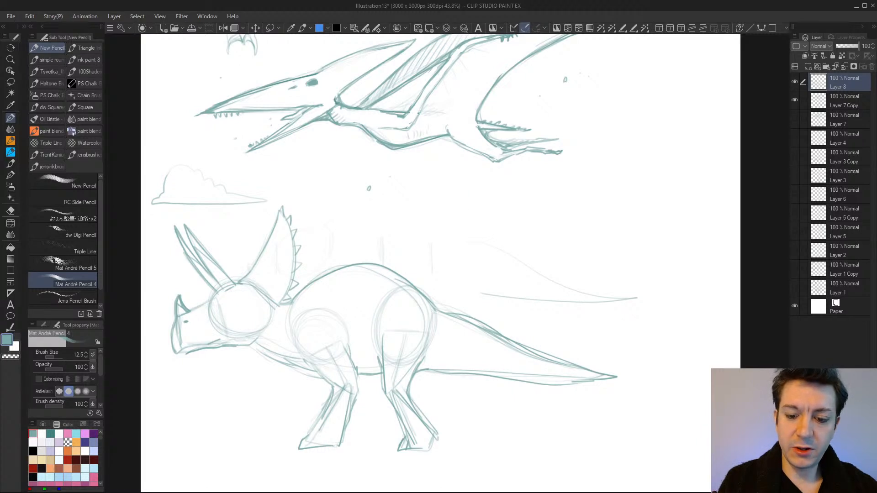
pyautogui.hotkey('ctrl', 'z')
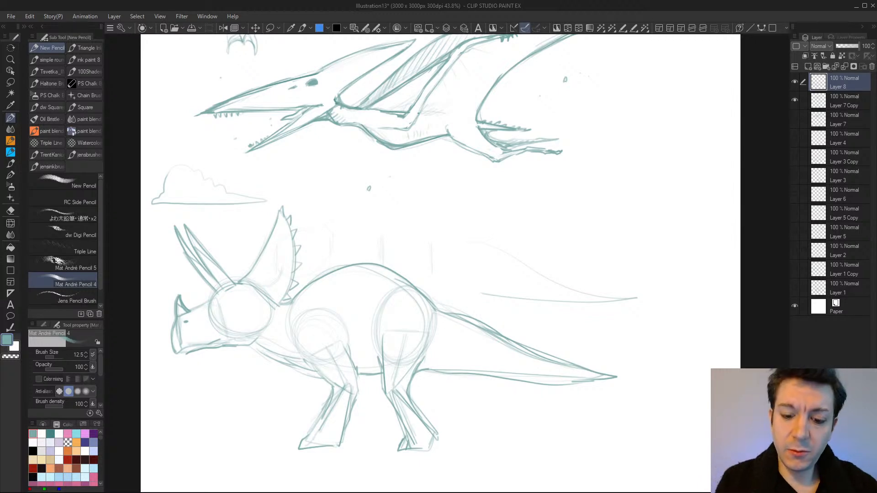
# Fill in the eye, darken the snout, jaw and underside contours, and add small spikes along the back and upper tail
pyautogui.moveTo(223, 305); pyautogui.dragTo(230, 306)
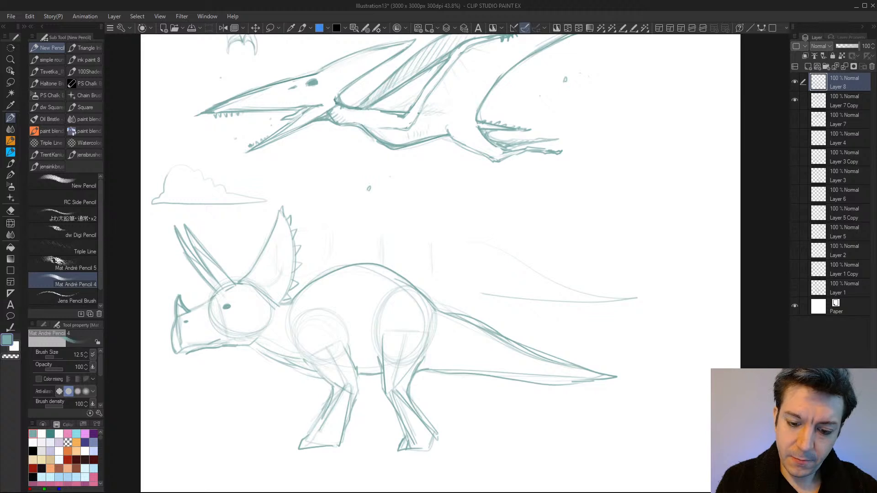
pyautogui.moveTo(215, 294); pyautogui.dragTo(191, 311)
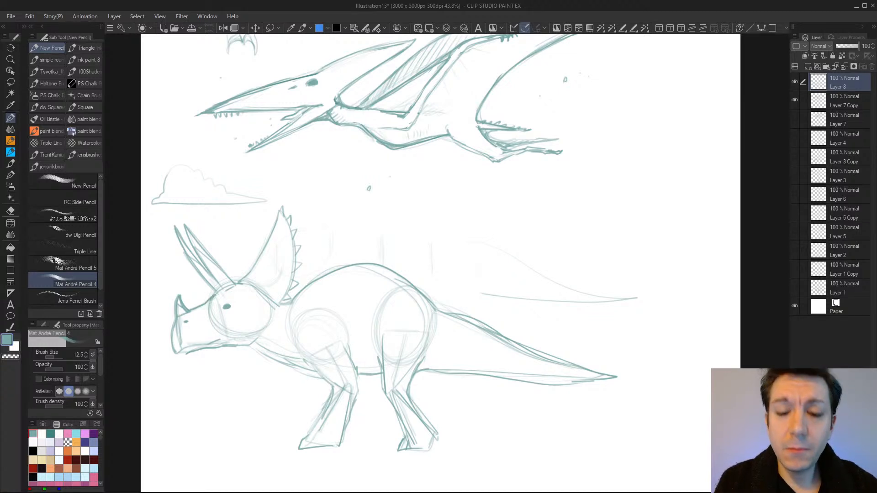
pyautogui.moveTo(178, 356)
pyautogui.mouseDown()
pyautogui.moveTo(255, 344)
pyautogui.moveTo(263, 357)
pyautogui.moveTo(257, 343)
pyautogui.moveTo(278, 368)
pyautogui.moveTo(315, 379)
pyautogui.moveTo(366, 375)
pyautogui.mouseUp()
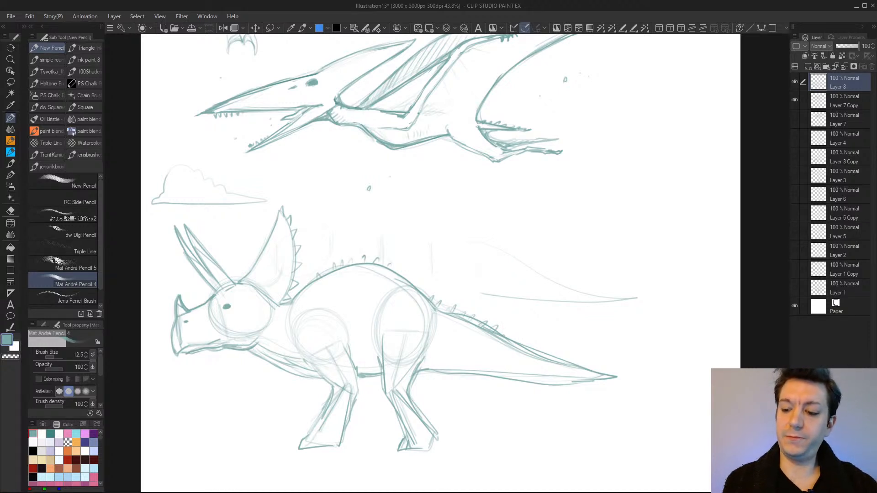
# Duplicate the Triceratops sketch layer, Layer 8, and hide the original so only the copy shows
pyautogui.moveTo(817, 85); pyautogui.dragTo(811, 69)
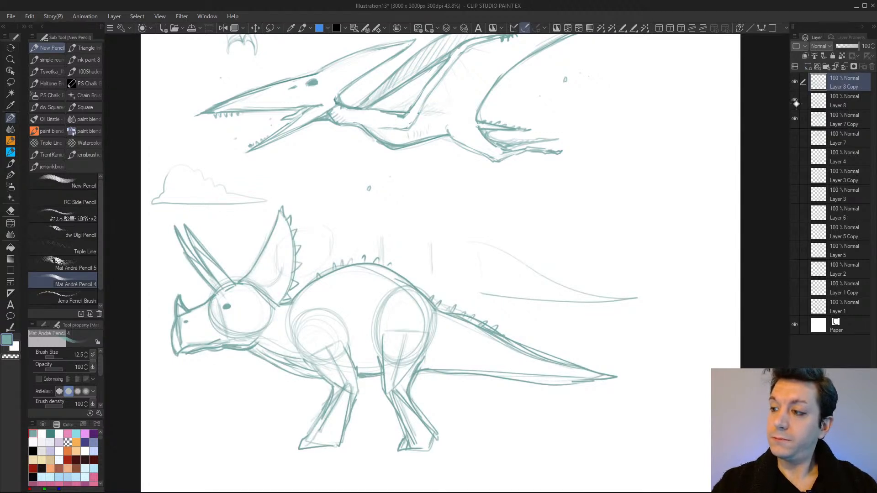
pyautogui.click(794, 101)
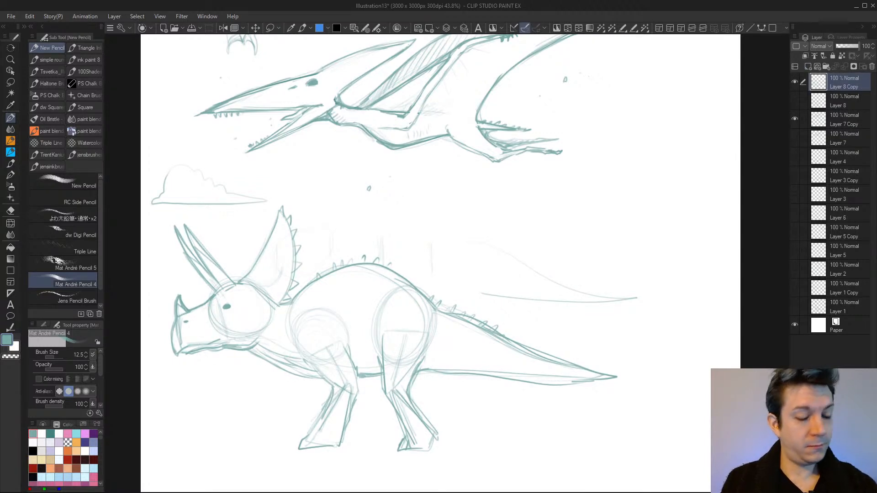
# Erase the head circle and stray construction lines around the horns and snout, and restate the mouth and jaw line
pyautogui.press('e')
pyautogui.moveTo(219, 315)
pyautogui.mouseDown()
pyautogui.moveTo(217, 288)
pyautogui.moveTo(232, 286)
pyautogui.moveTo(189, 254)
pyautogui.moveTo(205, 267)
pyautogui.moveTo(197, 246)
pyautogui.moveTo(226, 284)
pyautogui.mouseUp()
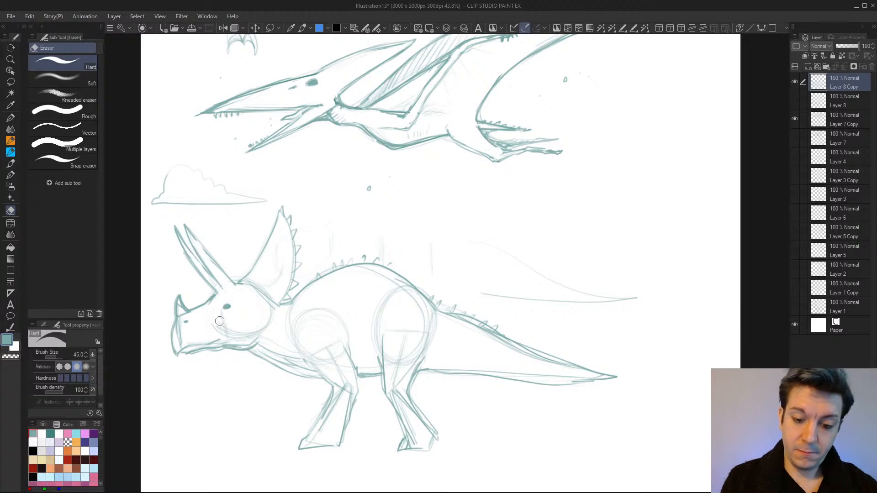
pyautogui.moveTo(219, 322)
pyautogui.mouseDown()
pyautogui.moveTo(180, 304)
pyautogui.moveTo(182, 314)
pyautogui.moveTo(209, 329)
pyautogui.moveTo(184, 339)
pyautogui.moveTo(180, 328)
pyautogui.moveTo(209, 339)
pyautogui.moveTo(223, 314)
pyautogui.moveTo(234, 338)
pyautogui.moveTo(269, 314)
pyautogui.moveTo(254, 295)
pyautogui.moveTo(267, 294)
pyautogui.moveTo(273, 311)
pyautogui.moveTo(259, 286)
pyautogui.moveTo(254, 293)
pyautogui.moveTo(273, 304)
pyautogui.mouseUp()
pyautogui.moveTo(200, 347)
pyautogui.mouseDown()
pyautogui.moveTo(225, 340)
pyautogui.moveTo(199, 347)
pyautogui.moveTo(238, 345)
pyautogui.mouseUp()
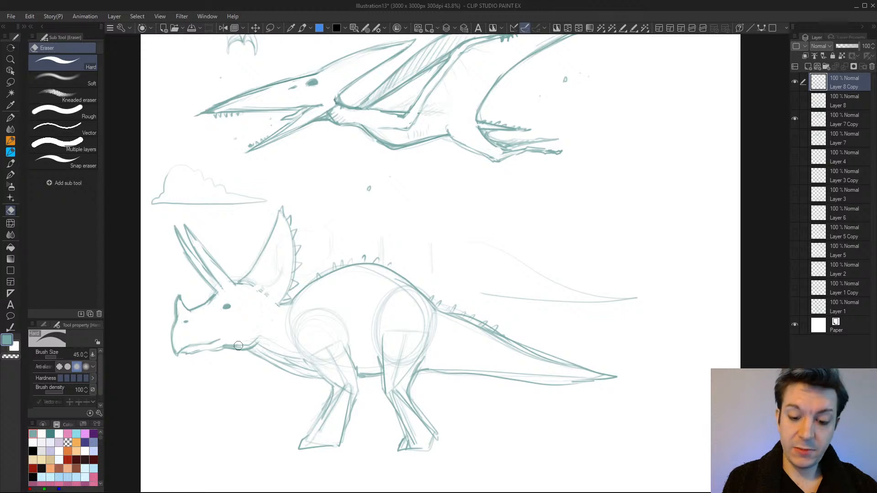
pyautogui.press('p')
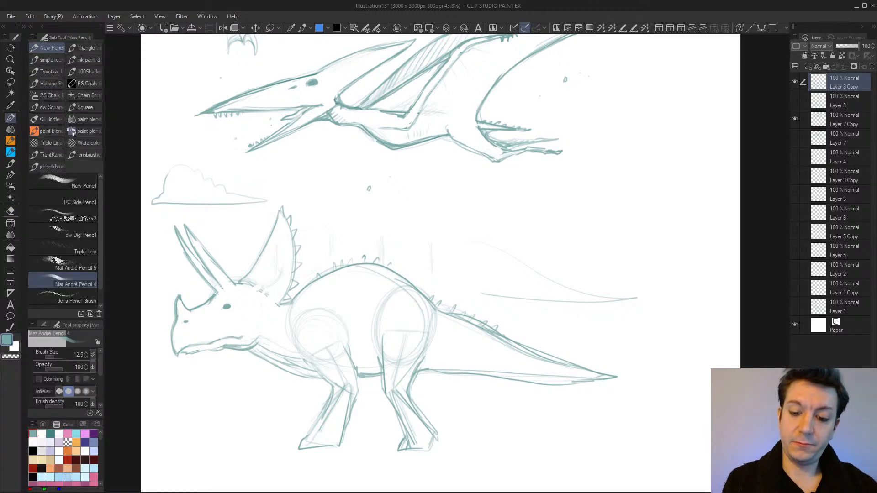
# Clean up the throat behind the jaw and shade the underside of the neck and chest with light strokes
pyautogui.press('e')
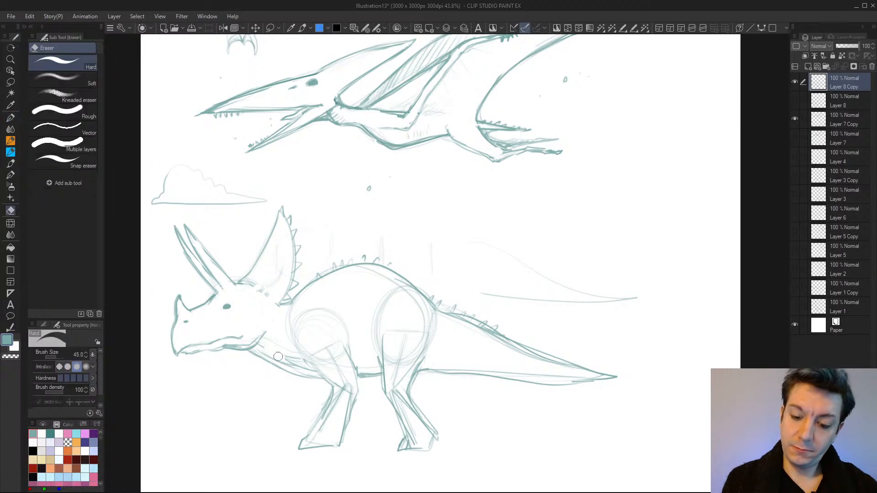
pyautogui.hotkey('ctrl', 'z')
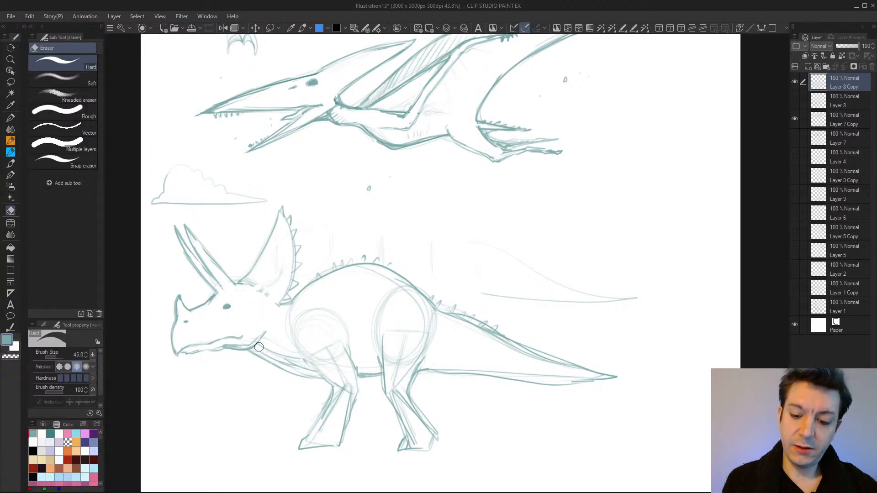
pyautogui.moveTo(259, 347); pyautogui.dragTo(293, 365)
pyautogui.hotkey('ctrl', 'z')
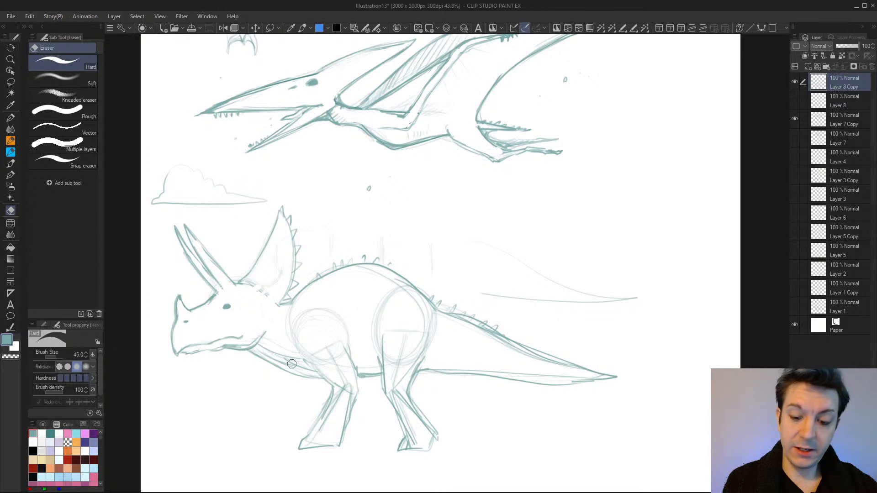
pyautogui.press('p')
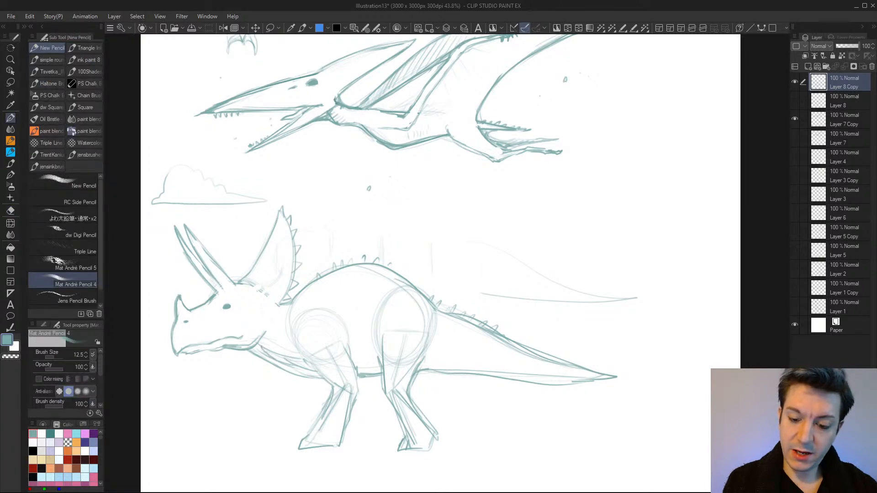
pyautogui.moveTo(252, 374)
pyautogui.mouseDown()
pyautogui.moveTo(291, 355)
pyautogui.moveTo(289, 376)
pyautogui.moveTo(315, 380)
pyautogui.mouseUp()
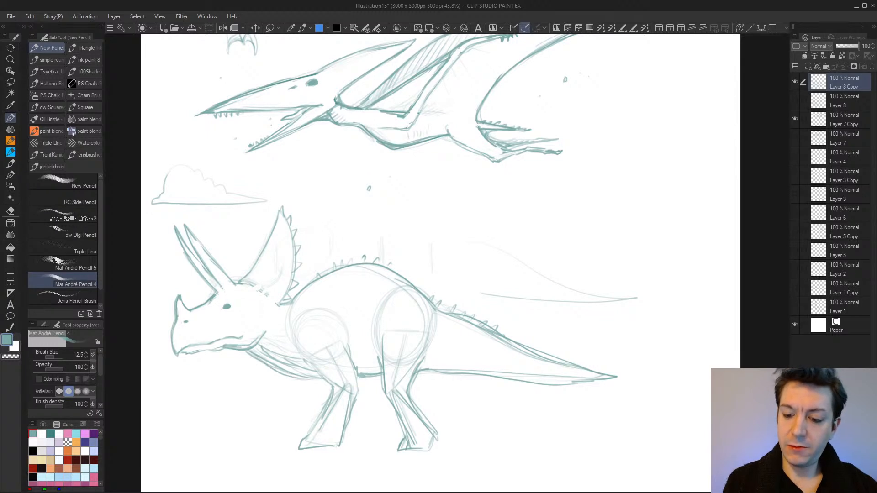
# Erase the shoulder construction circle and lightly sketch a softer shoulder contour in its place
pyautogui.press('e')
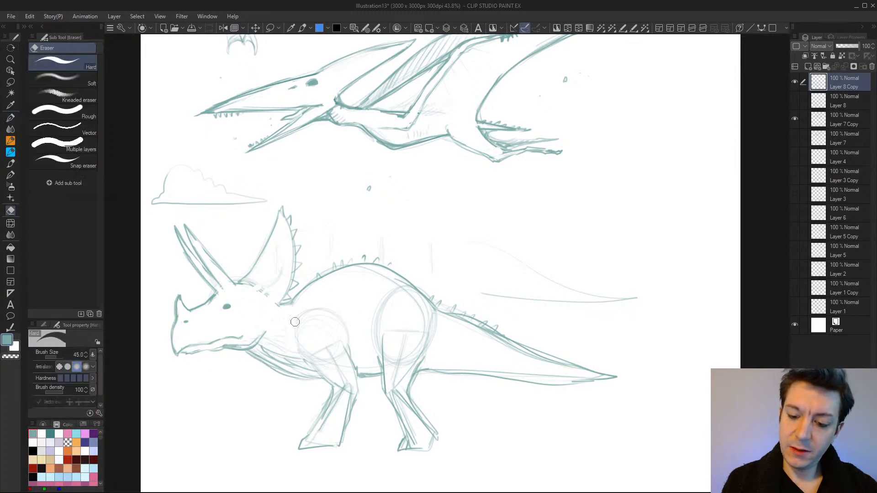
pyautogui.moveTo(343, 315)
pyautogui.mouseDown()
pyautogui.moveTo(350, 336)
pyautogui.moveTo(302, 329)
pyautogui.moveTo(303, 348)
pyautogui.moveTo(322, 334)
pyautogui.moveTo(317, 351)
pyautogui.moveTo(338, 341)
pyautogui.mouseUp()
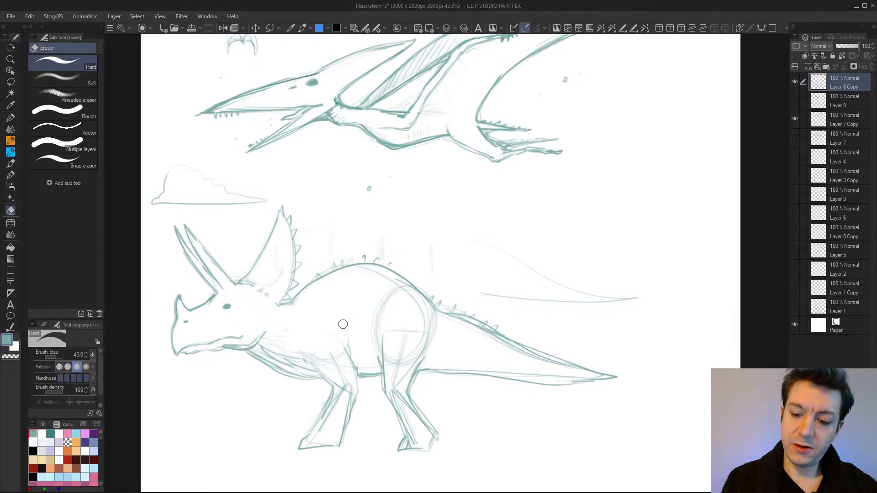
pyautogui.press('p')
pyautogui.moveTo(319, 303); pyautogui.dragTo(337, 316)
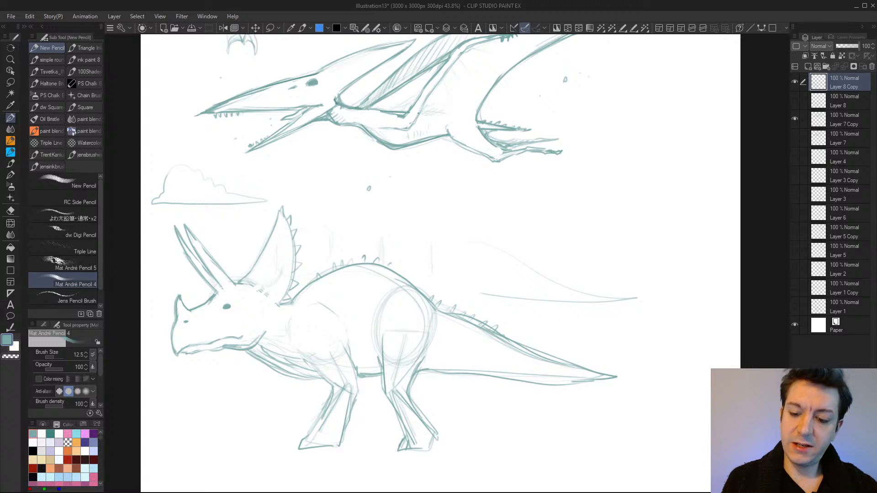
# Darken the front edge of the hind thigh and lightly hatch the belly between the front and hind legs
pyautogui.moveTo(378, 314); pyautogui.dragTo(378, 345)
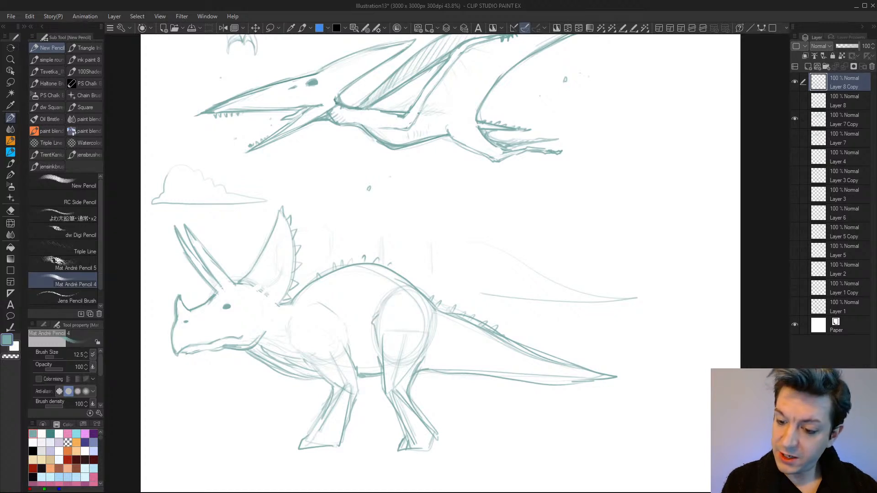
pyautogui.moveTo(401, 294); pyautogui.dragTo(385, 306)
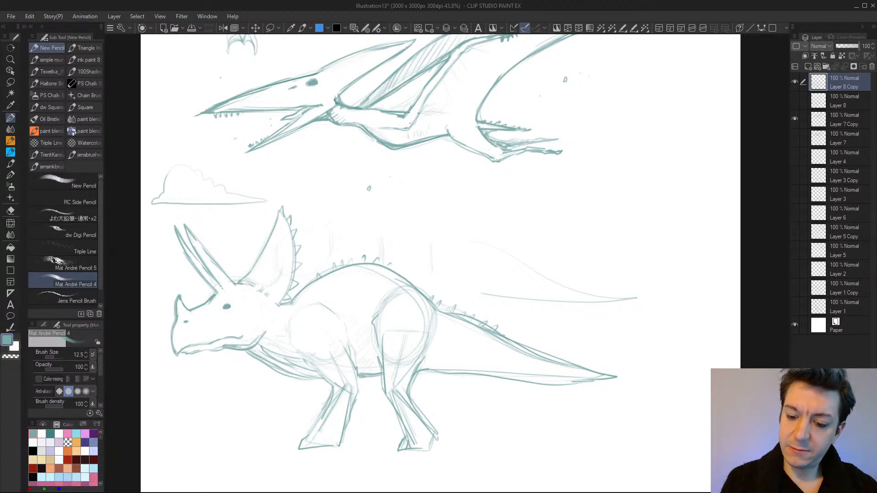
pyautogui.moveTo(418, 175)
pyautogui.mouseDown()
pyautogui.moveTo(433, 176)
pyautogui.moveTo(437, 206)
pyautogui.mouseUp()
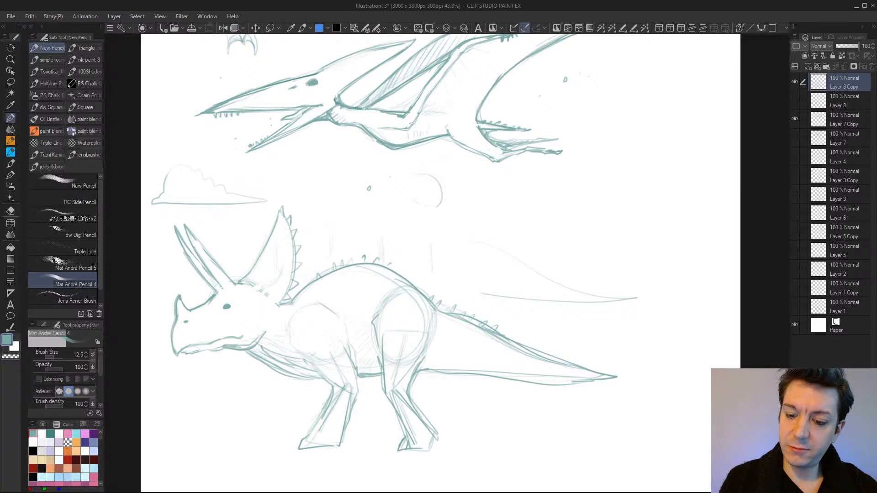
# Erase the thigh circle and the leftover construction lines inside the shoulder and both legs
pyautogui.press('e')
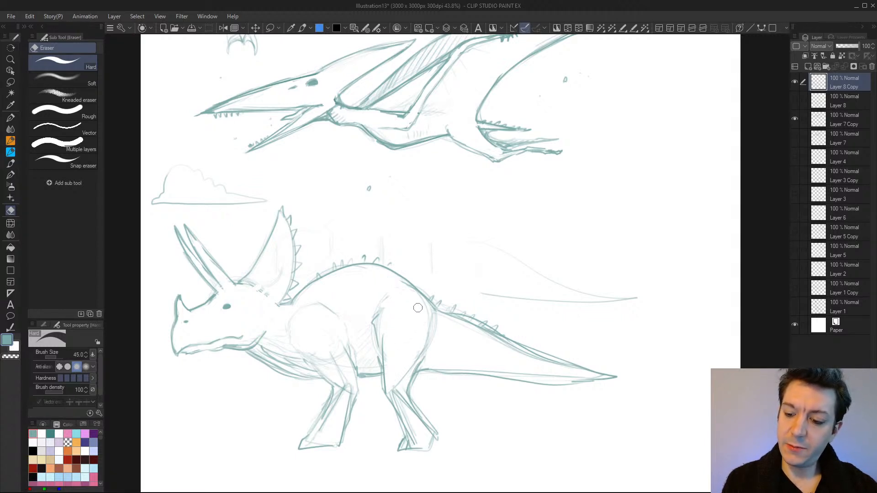
pyautogui.moveTo(423, 336)
pyautogui.mouseDown()
pyautogui.moveTo(433, 318)
pyautogui.moveTo(424, 315)
pyautogui.moveTo(424, 349)
pyautogui.mouseUp()
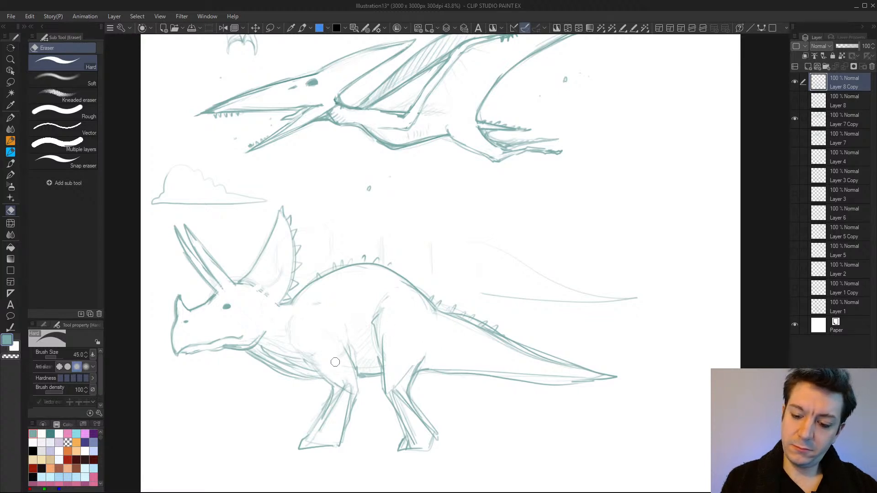
pyautogui.moveTo(339, 342)
pyautogui.mouseDown()
pyautogui.moveTo(350, 380)
pyautogui.moveTo(344, 376)
pyautogui.moveTo(333, 427)
pyautogui.mouseUp()
pyautogui.moveTo(349, 393); pyautogui.dragTo(341, 420)
pyautogui.moveTo(404, 368)
pyautogui.mouseDown()
pyautogui.moveTo(396, 371)
pyautogui.moveTo(405, 408)
pyautogui.moveTo(393, 396)
pyautogui.moveTo(417, 428)
pyautogui.moveTo(411, 439)
pyautogui.moveTo(427, 427)
pyautogui.moveTo(427, 436)
pyautogui.mouseUp()
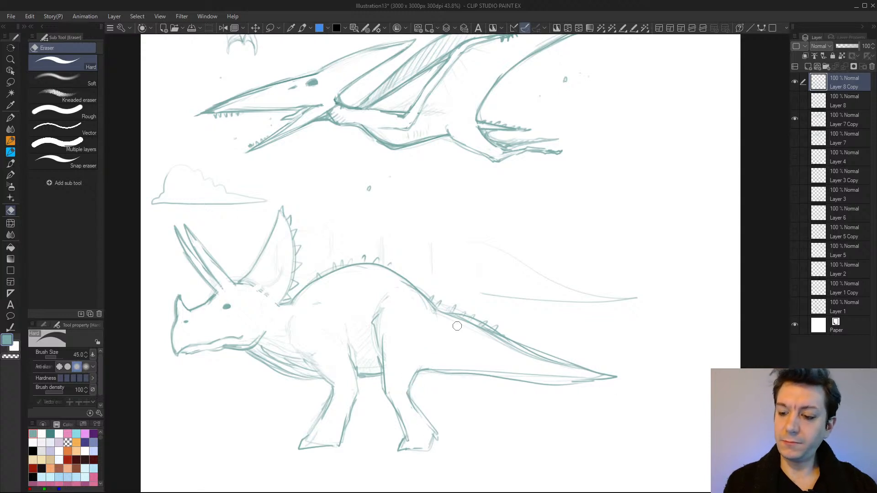
# Erase the leftover construction lines along the upper and lower edges of the Triceratops' tail
pyautogui.moveTo(455, 322)
pyautogui.mouseDown()
pyautogui.moveTo(491, 333)
pyautogui.moveTo(480, 327)
pyautogui.moveTo(522, 356)
pyautogui.moveTo(589, 373)
pyautogui.moveTo(501, 345)
pyautogui.moveTo(571, 366)
pyautogui.mouseUp()
pyautogui.moveTo(525, 338)
pyautogui.mouseDown()
pyautogui.moveTo(608, 367)
pyautogui.moveTo(537, 341)
pyautogui.moveTo(545, 354)
pyautogui.moveTo(623, 370)
pyautogui.moveTo(507, 382)
pyautogui.moveTo(464, 366)
pyautogui.moveTo(544, 371)
pyautogui.mouseUp()
pyautogui.moveTo(487, 368); pyautogui.dragTo(582, 383)
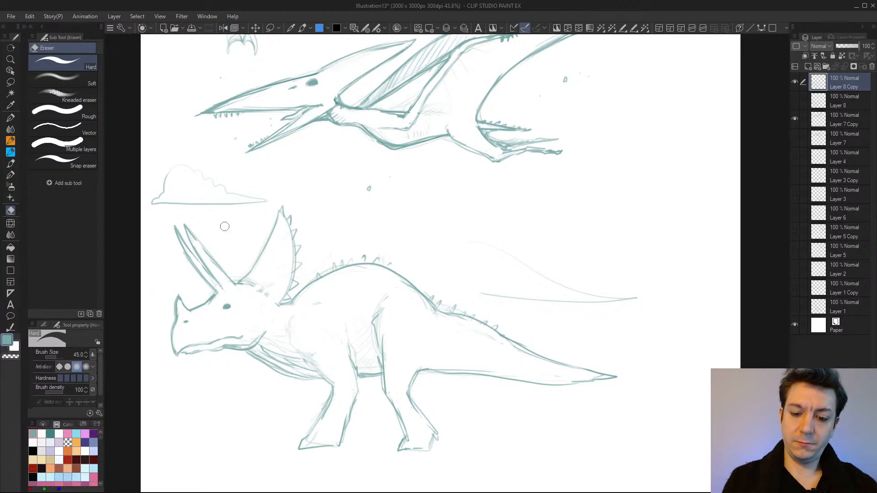
# Sketch the far front and hind legs behind the near ones with Mat André Pencil 4 and hatch them lightly
pyautogui.scroll(-2, 503, 446)
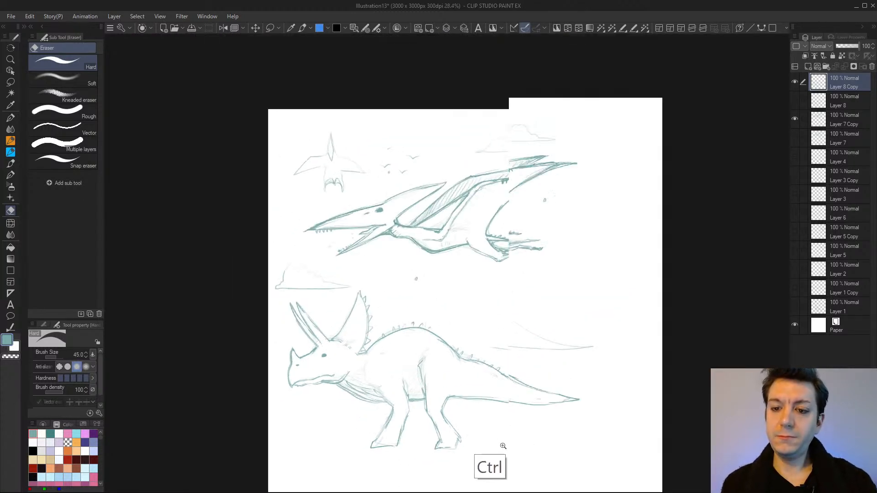
pyautogui.scroll(-1, 503, 446)
pyautogui.scroll(2, 494, 443)
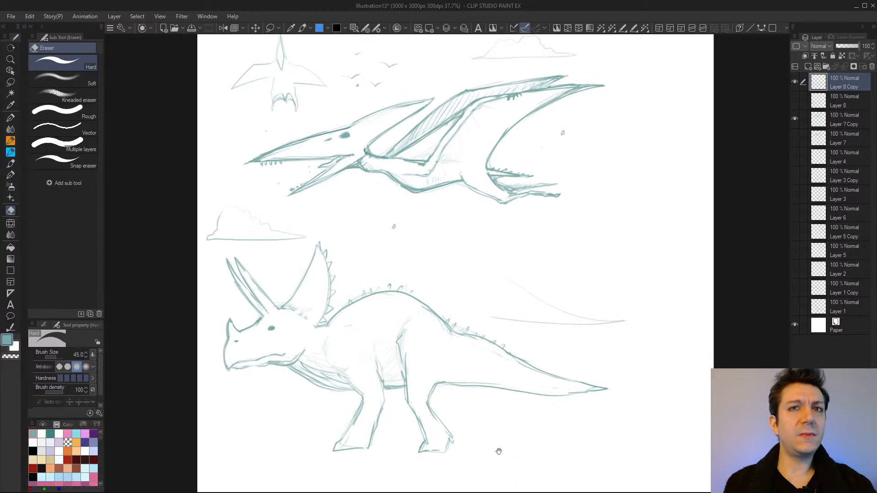
pyautogui.moveTo(499, 452); pyautogui.dragTo(482, 458)
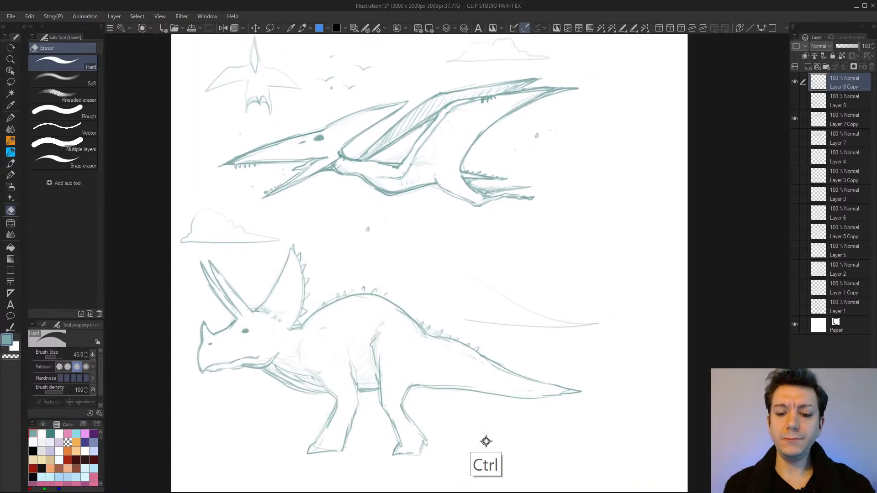
pyautogui.scroll(-2, 485, 443)
pyautogui.scroll(3, 486, 446)
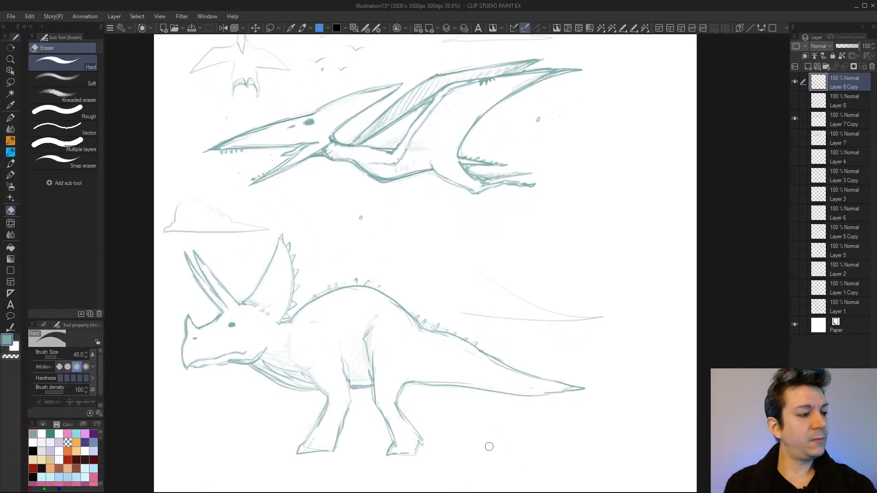
pyautogui.press('p')
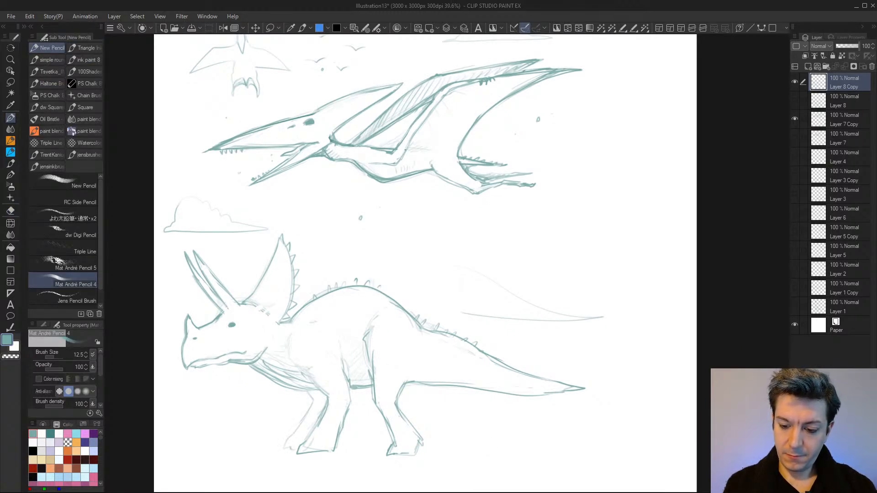
pyautogui.moveTo(322, 403); pyautogui.dragTo(295, 444)
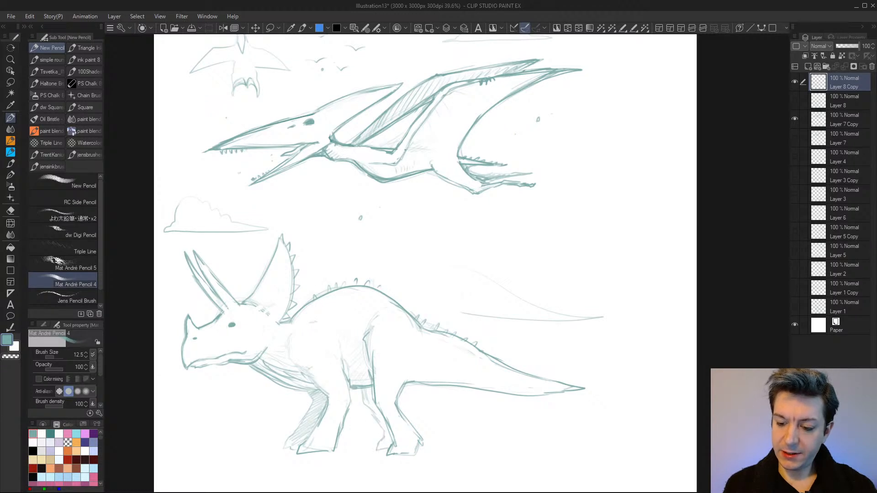
pyautogui.moveTo(365, 389)
pyautogui.mouseDown()
pyautogui.moveTo(385, 428)
pyautogui.moveTo(374, 449)
pyautogui.moveTo(382, 448)
pyautogui.mouseUp()
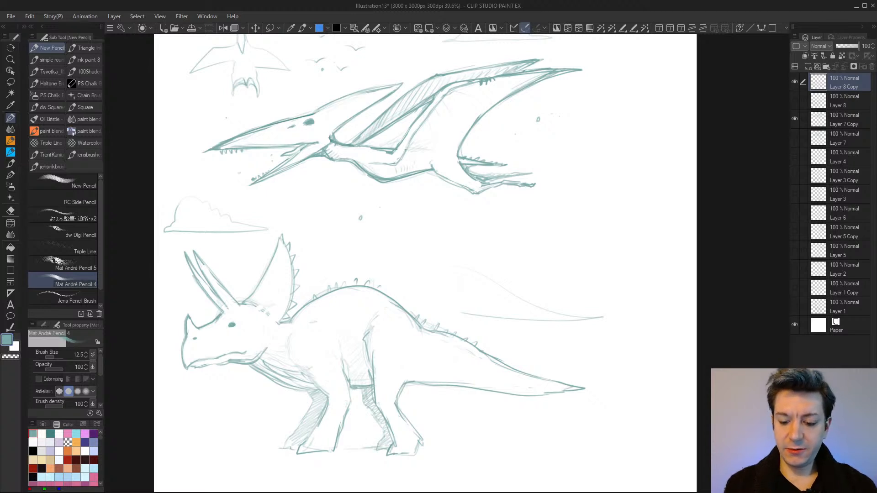
# Sketch light, roughly horizontal ground lines beneath the Triceratops' feet, extending past the body on both sides
pyautogui.moveTo(281, 448); pyautogui.dragTo(239, 451)
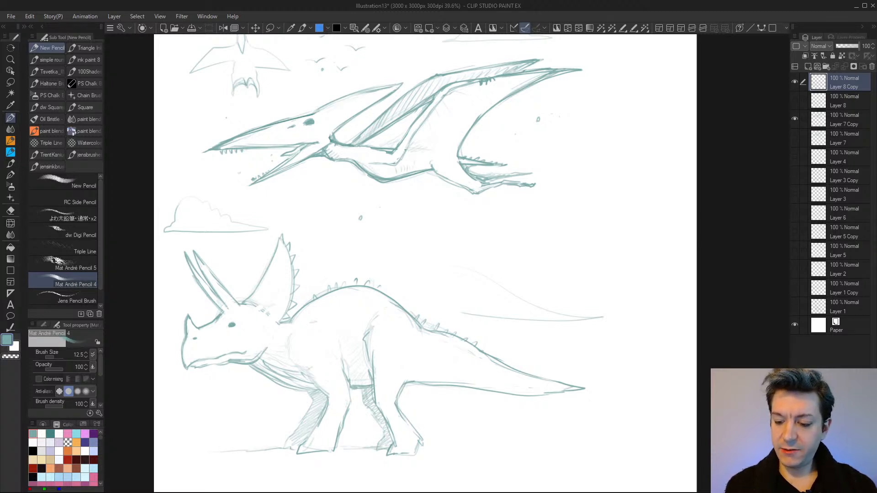
pyautogui.moveTo(382, 449); pyautogui.dragTo(340, 452)
pyautogui.moveTo(257, 454); pyautogui.dragTo(295, 459)
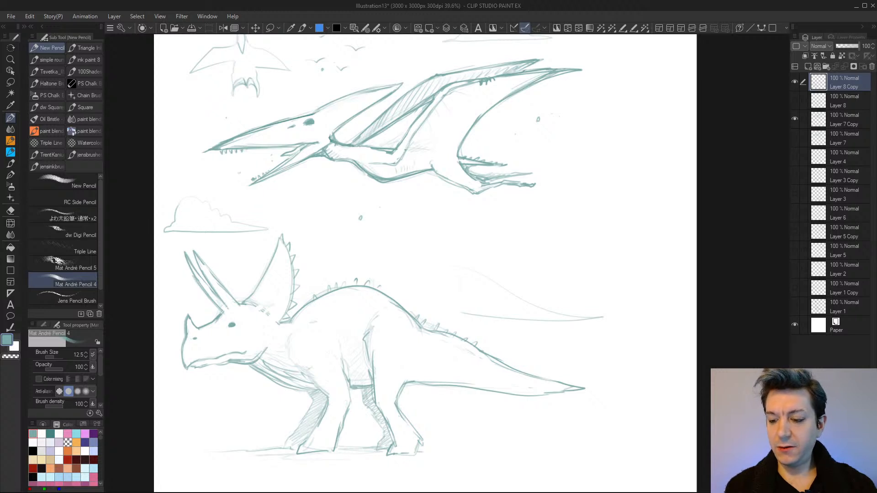
pyautogui.moveTo(456, 451); pyautogui.dragTo(422, 453)
pyautogui.moveTo(230, 455); pyautogui.dragTo(282, 452)
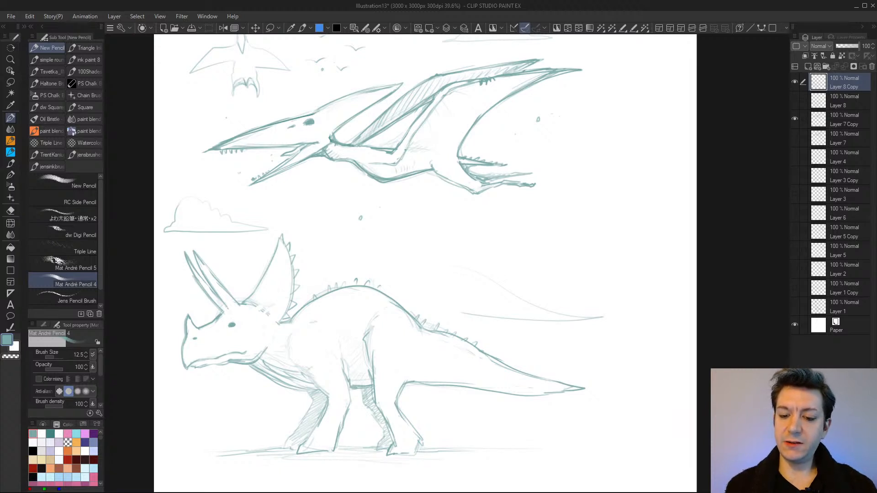
# Undo and restore the ground lines to compare the sketch with and without them
pyautogui.hotkey('ctrl', 'z')
pyautogui.hotkey('ctrl', 'z')
pyautogui.hotkey('ctrl', 'z')
pyautogui.hotkey('ctrl', 'z')
pyautogui.hotkey('ctrl', 'z')
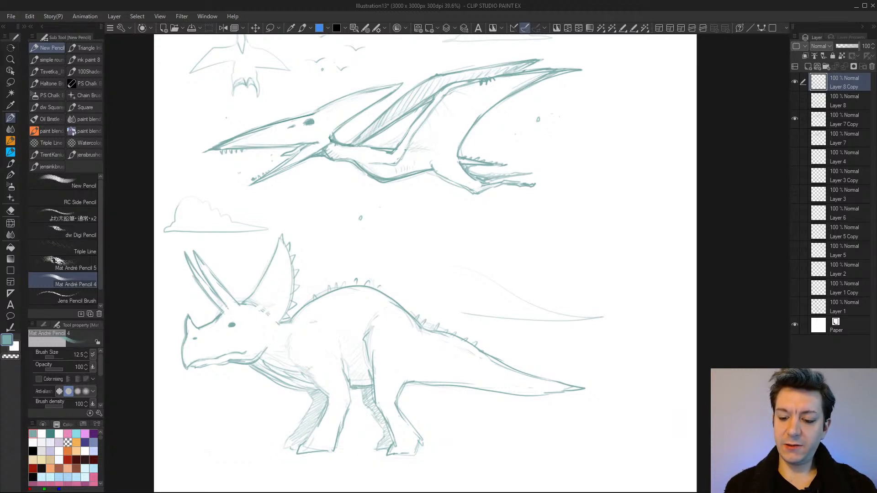
pyautogui.hotkey('ctrl', 'y')
pyautogui.hotkey('ctrl', 'y')
pyautogui.hotkey('ctrl', 'y')
pyautogui.hotkey('ctrl', 'y')
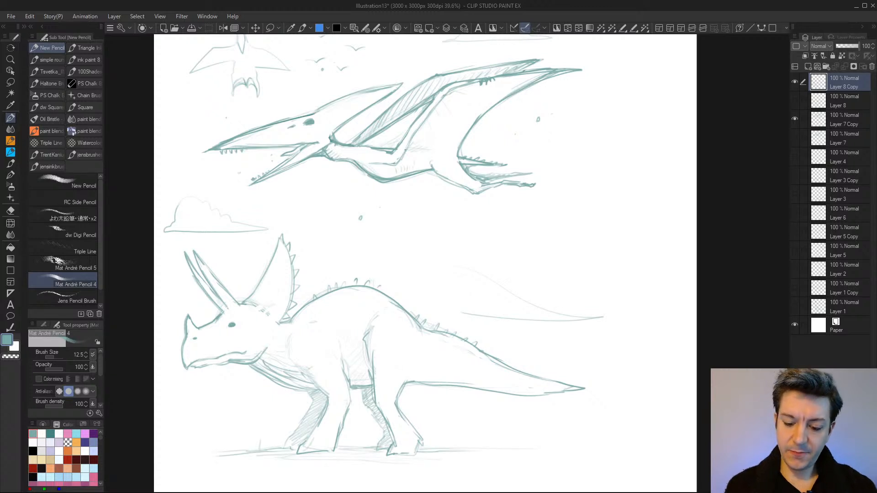
# Add grass tufts, a small flowering plant and a few stones along the ground around the Triceratops
pyautogui.moveTo(442, 450); pyautogui.dragTo(448, 440)
pyautogui.moveTo(446, 450)
pyautogui.mouseDown()
pyautogui.moveTo(463, 451)
pyautogui.moveTo(479, 431)
pyautogui.mouseUp()
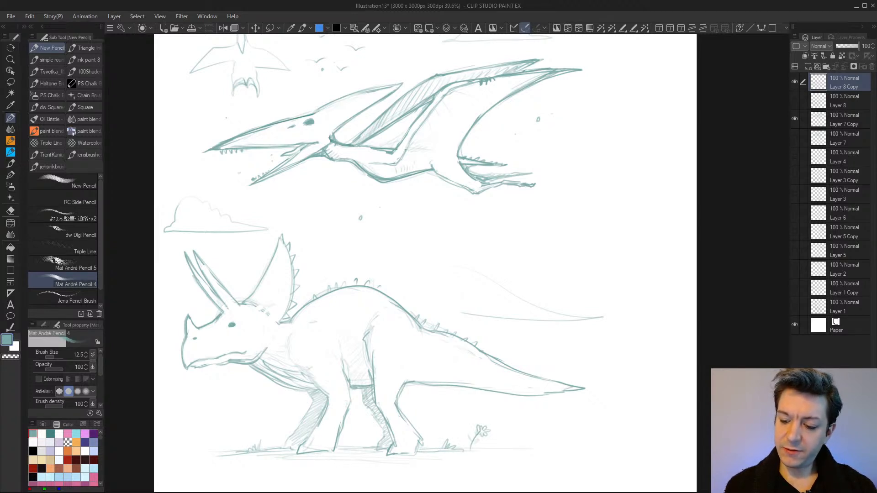
pyautogui.moveTo(290, 460); pyautogui.dragTo(306, 464)
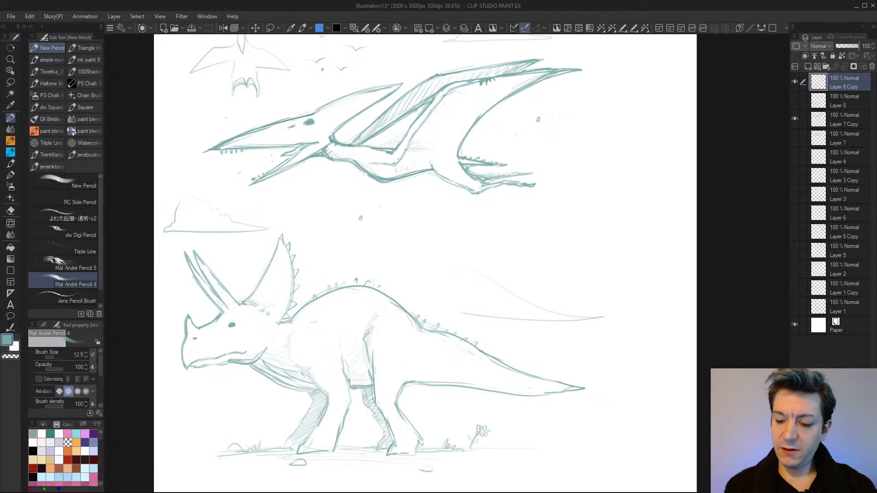
pyautogui.moveTo(349, 450); pyautogui.dragTo(359, 448)
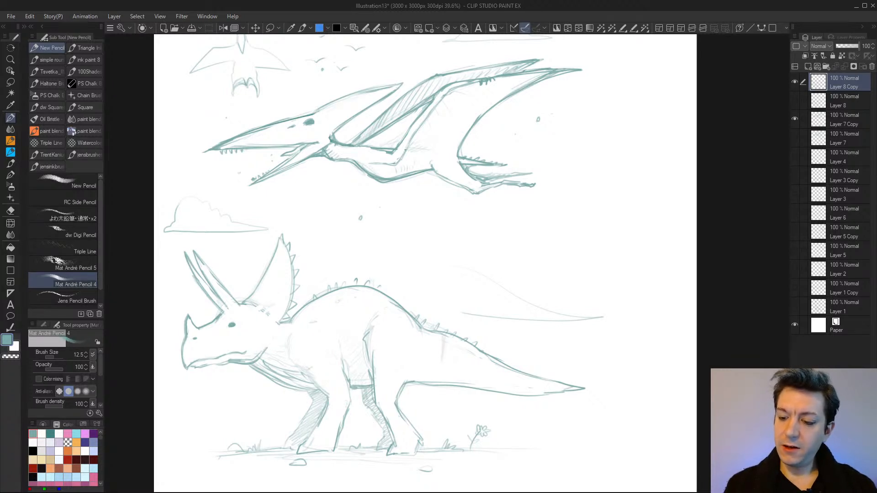
# Draw bands and small oval spots on the tail and wavy stripes over the Triceratops' hip
pyautogui.moveTo(473, 357)
pyautogui.mouseDown()
pyautogui.moveTo(470, 368)
pyautogui.moveTo(483, 369)
pyautogui.mouseUp()
pyautogui.moveTo(437, 346)
pyautogui.mouseDown()
pyautogui.moveTo(405, 355)
pyautogui.moveTo(393, 347)
pyautogui.mouseUp()
pyautogui.moveTo(394, 316); pyautogui.dragTo(380, 332)
pyautogui.moveTo(380, 301); pyautogui.dragTo(365, 323)
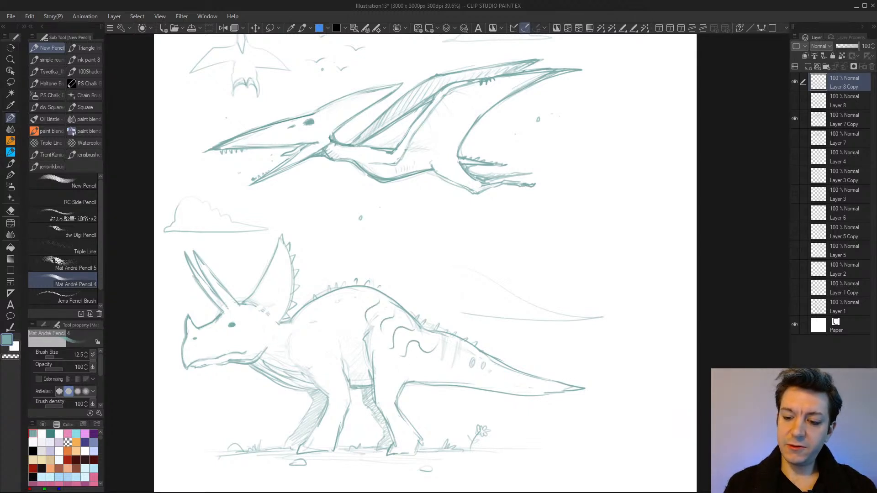
# Continue the wavy stripes across the back and shoulder and add oval spots to the frill
pyautogui.moveTo(352, 292); pyautogui.dragTo(345, 330)
pyautogui.moveTo(328, 300)
pyautogui.mouseDown()
pyautogui.moveTo(311, 347)
pyautogui.moveTo(284, 342)
pyautogui.mouseUp()
pyautogui.moveTo(276, 293); pyautogui.dragTo(275, 305)
pyautogui.moveTo(279, 280); pyautogui.dragTo(278, 287)
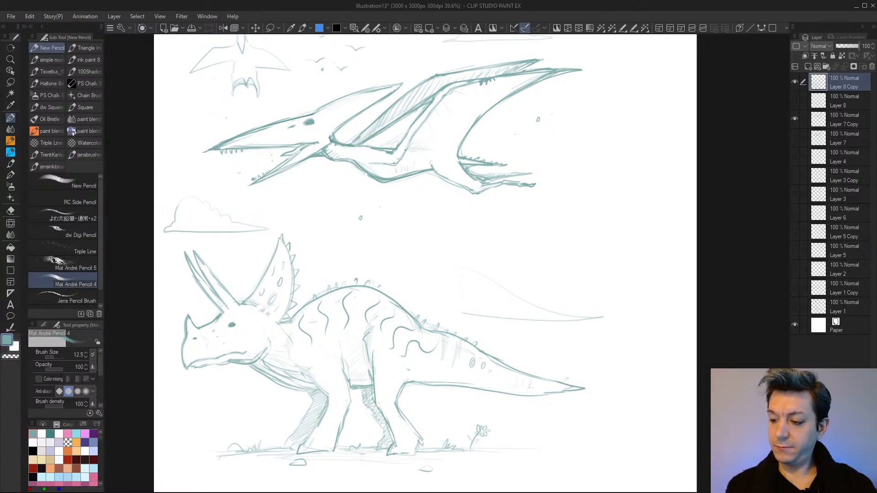
# Draw a fan of long feathers spreading from the tip of the Triceratops' tail
pyautogui.moveTo(555, 374); pyautogui.dragTo(657, 384)
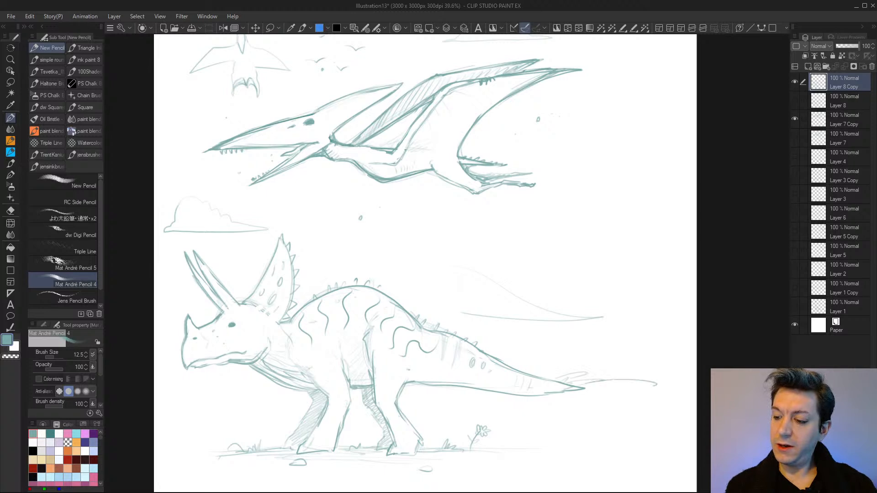
pyautogui.moveTo(587, 389)
pyautogui.mouseDown()
pyautogui.moveTo(652, 405)
pyautogui.moveTo(586, 390)
pyautogui.moveTo(643, 414)
pyautogui.moveTo(609, 430)
pyautogui.moveTo(586, 394)
pyautogui.moveTo(584, 424)
pyautogui.mouseUp()
pyautogui.moveTo(653, 386)
pyautogui.mouseDown()
pyautogui.moveTo(680, 389)
pyautogui.moveTo(671, 387)
pyautogui.mouseUp()
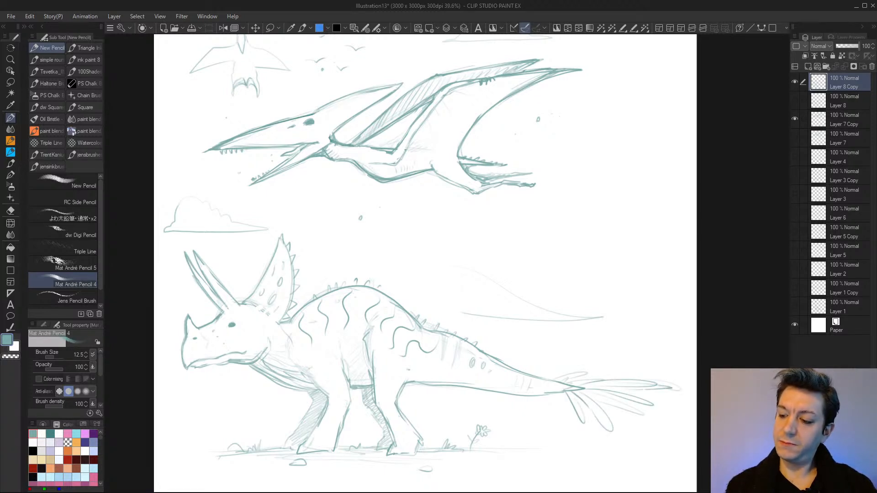
pyautogui.moveTo(597, 392)
pyautogui.mouseDown()
pyautogui.moveTo(670, 383)
pyautogui.moveTo(669, 404)
pyautogui.moveTo(645, 404)
pyautogui.moveTo(652, 414)
pyautogui.moveTo(621, 430)
pyautogui.mouseUp()
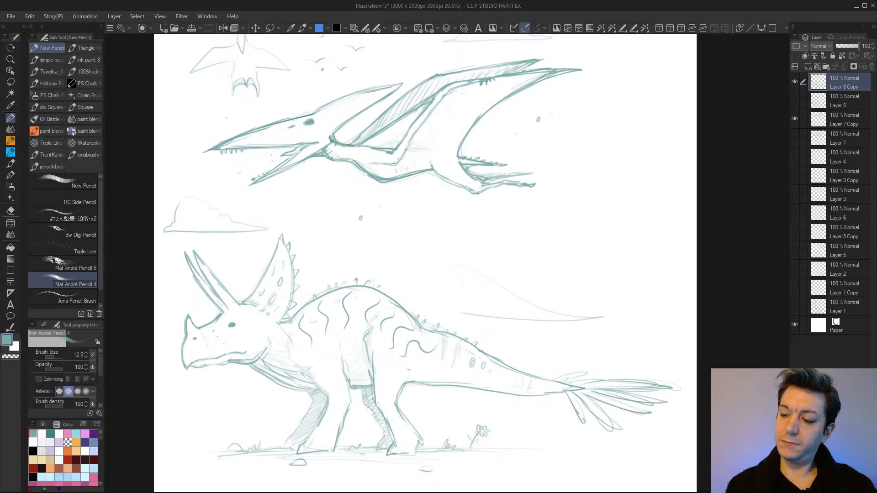
pyautogui.moveTo(563, 394); pyautogui.dragTo(572, 405)
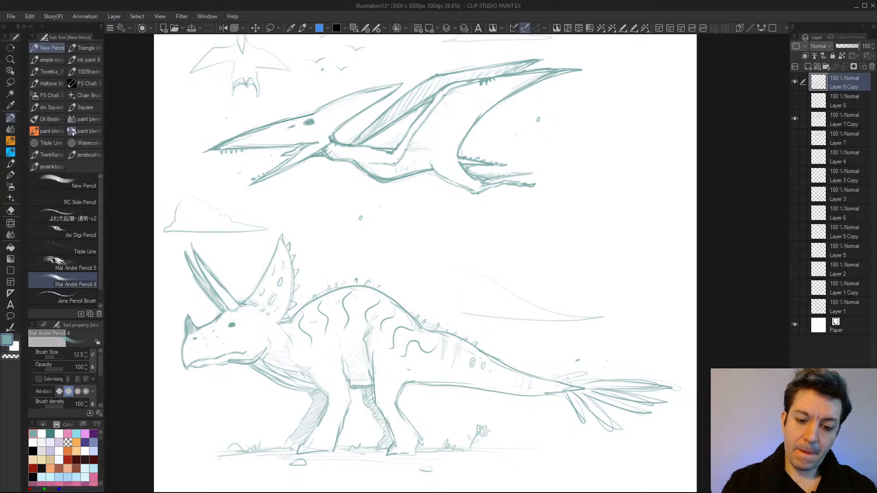
# Shade the two long brow horns with lengthwise hatching down to their bases, and hatch the beak lightly
pyautogui.moveTo(201, 264); pyautogui.dragTo(215, 290)
pyautogui.moveTo(211, 280); pyautogui.dragTo(224, 302)
pyautogui.moveTo(216, 284); pyautogui.dragTo(230, 307)
pyautogui.moveTo(228, 295); pyautogui.dragTo(232, 307)
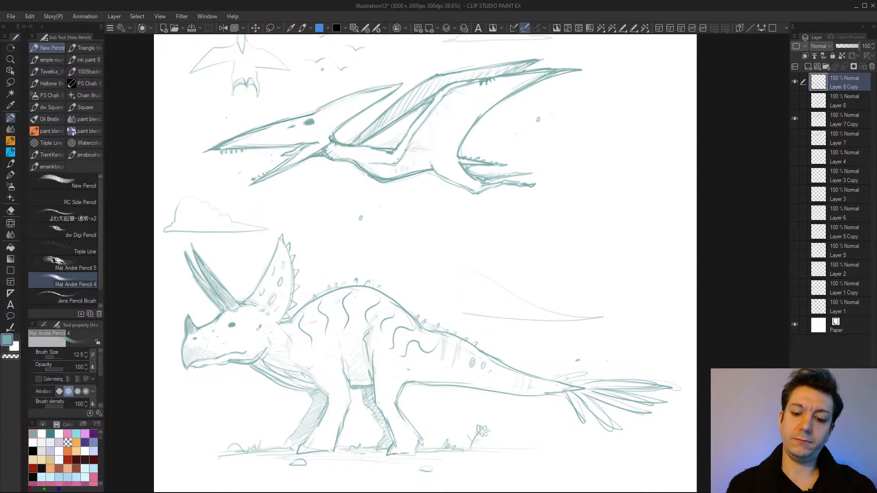
# Hide Layer 8 Copy and Layer 7 Copy and add a new empty layer on top for a fresh sketch
pyautogui.scroll(-1, 526, 480)
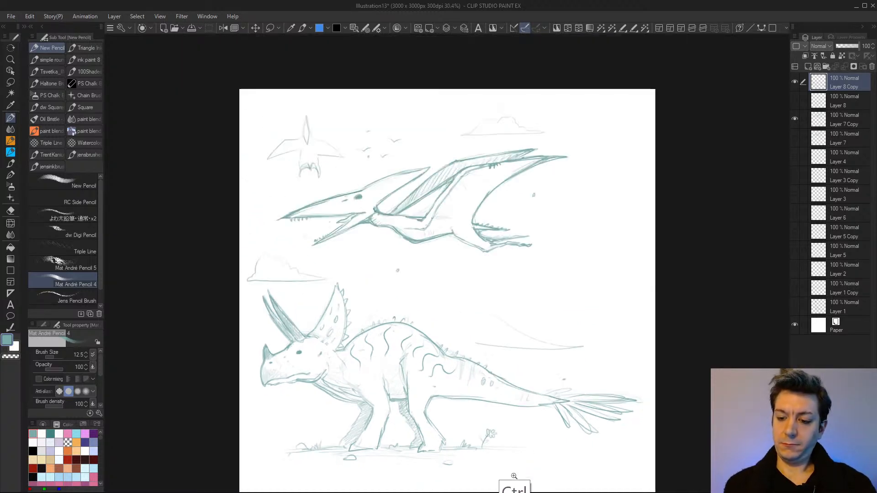
pyautogui.moveTo(514, 475); pyautogui.dragTo(474, 435)
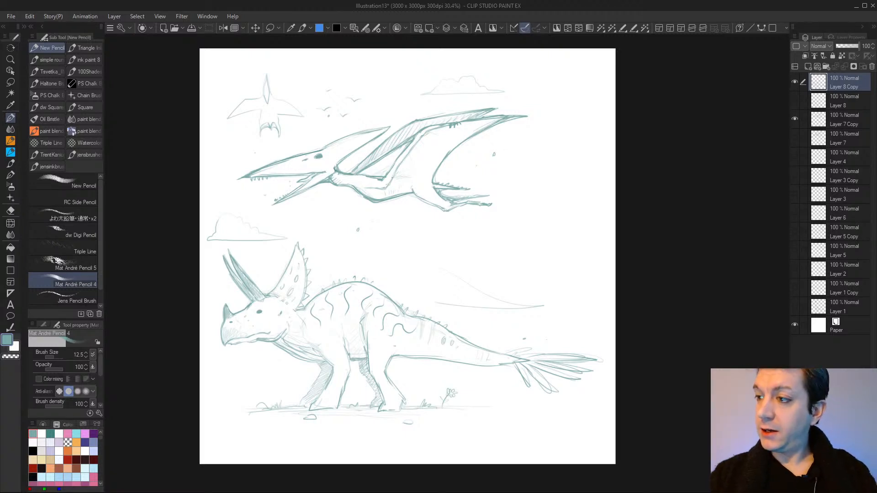
pyautogui.click(794, 82)
pyautogui.click(795, 119)
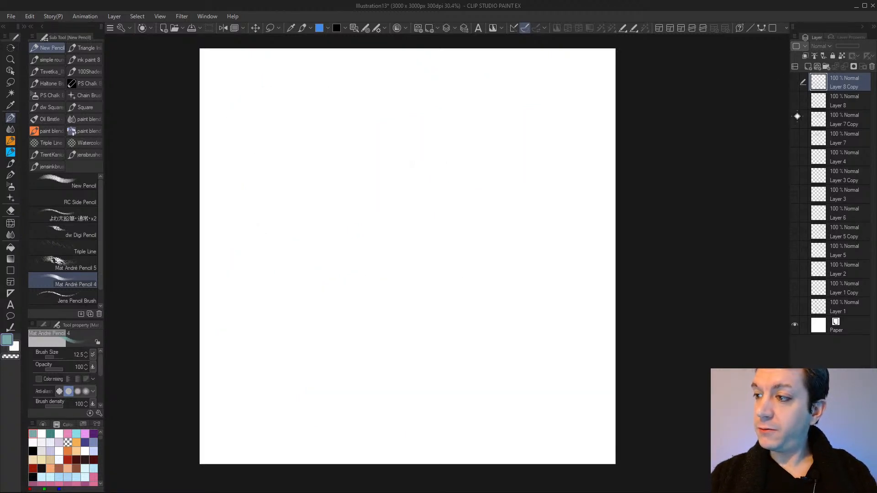
pyautogui.click(808, 66)
pyautogui.scroll(-2, 401, 345)
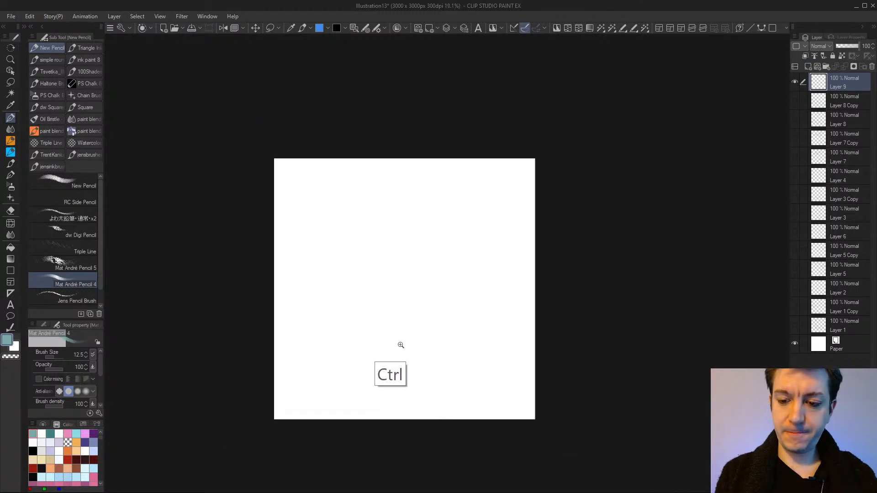
pyautogui.scroll(5, 400, 345)
pyautogui.scroll(-1, 401, 345)
pyautogui.moveTo(409, 359); pyautogui.dragTo(382, 420)
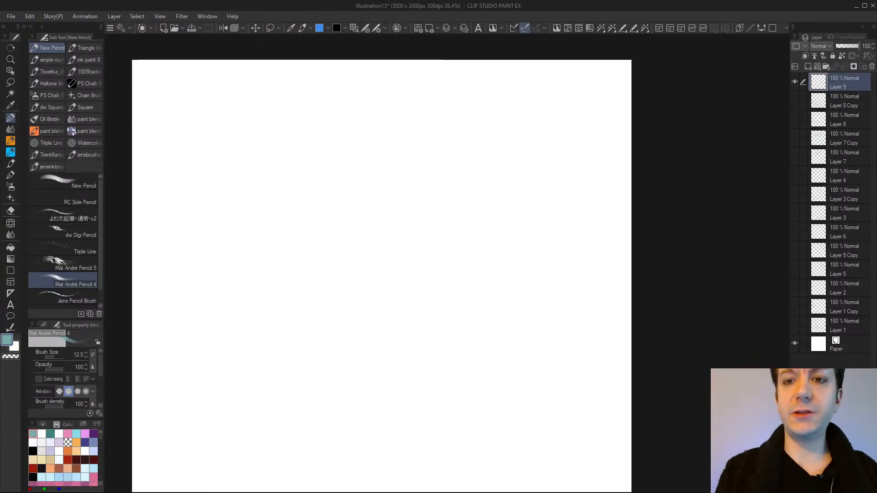
pyautogui.moveTo(325, 166)
pyautogui.mouseDown()
pyautogui.moveTo(390, 215)
pyautogui.moveTo(400, 172)
pyautogui.mouseUp()
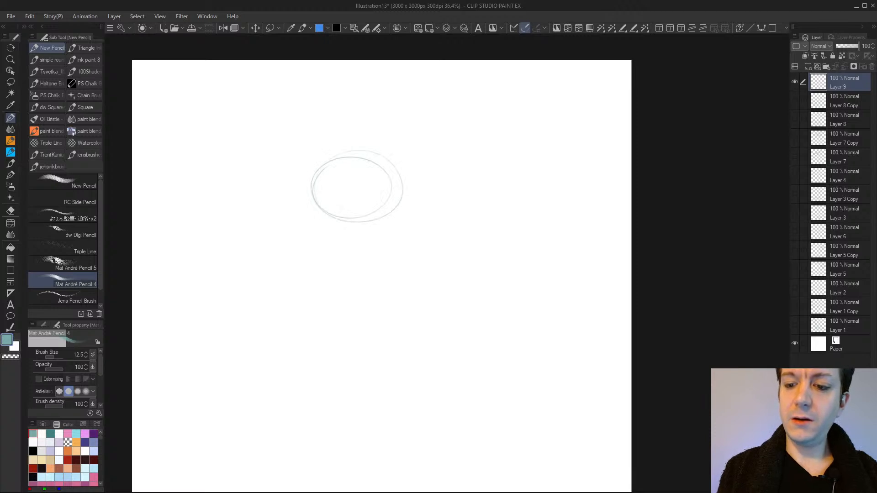
pyautogui.hotkey('ctrl', 'z')
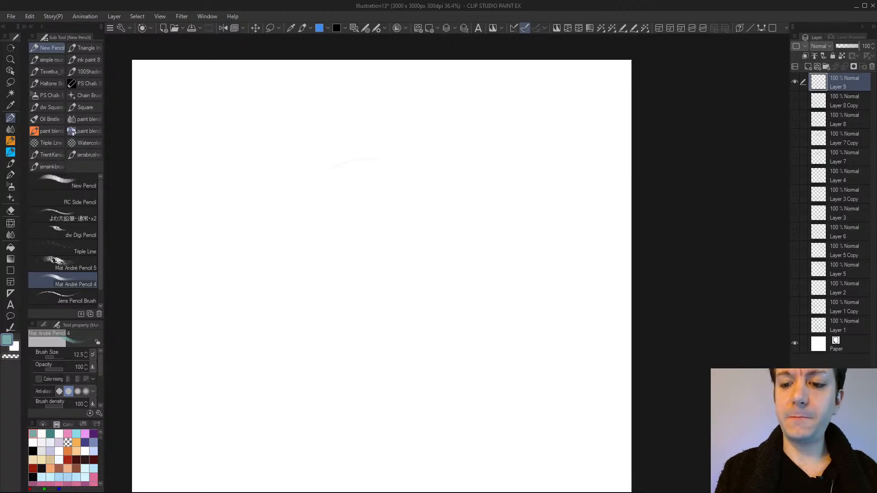
pyautogui.moveTo(328, 169); pyautogui.dragTo(411, 177)
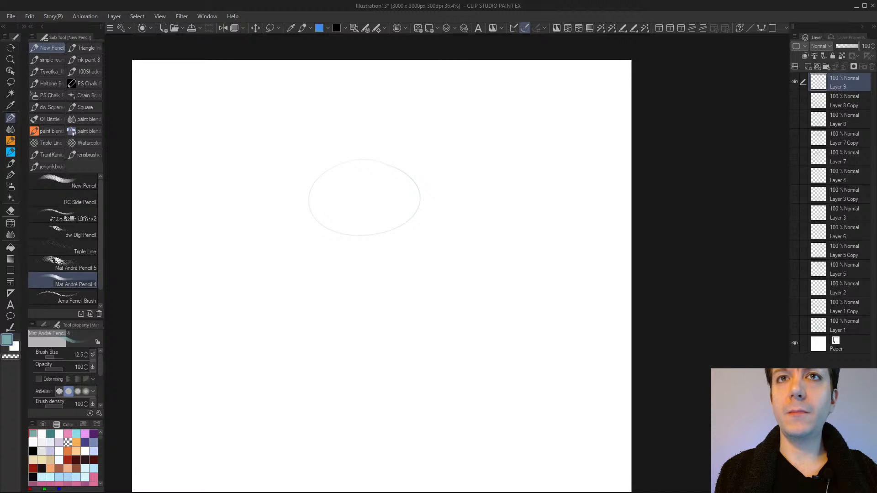
pyautogui.hotkey('ctrl', 'z')
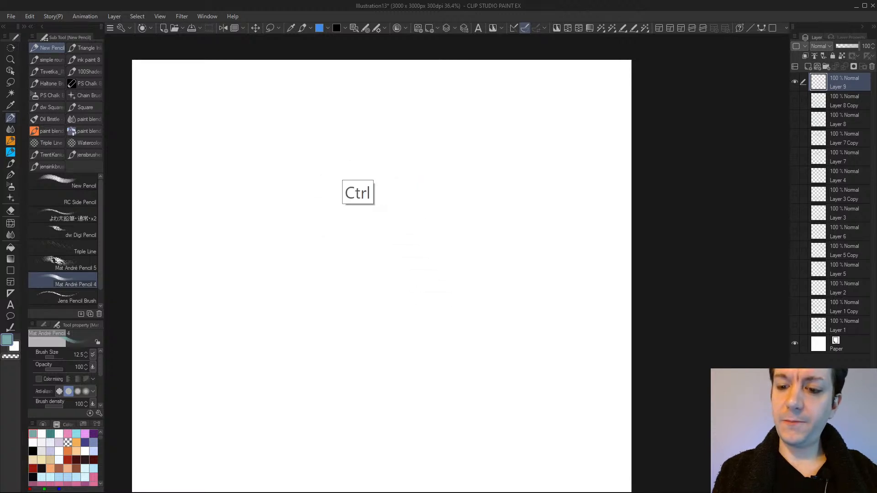
# Sketch an oval tilted upward to the right in the upper middle of the blank canvas, using light overlapping strokes
pyautogui.moveTo(419, 200)
pyautogui.mouseDown()
pyautogui.moveTo(384, 161)
pyautogui.moveTo(407, 226)
pyautogui.moveTo(338, 216)
pyautogui.moveTo(392, 162)
pyautogui.moveTo(422, 183)
pyautogui.moveTo(373, 160)
pyautogui.mouseUp()
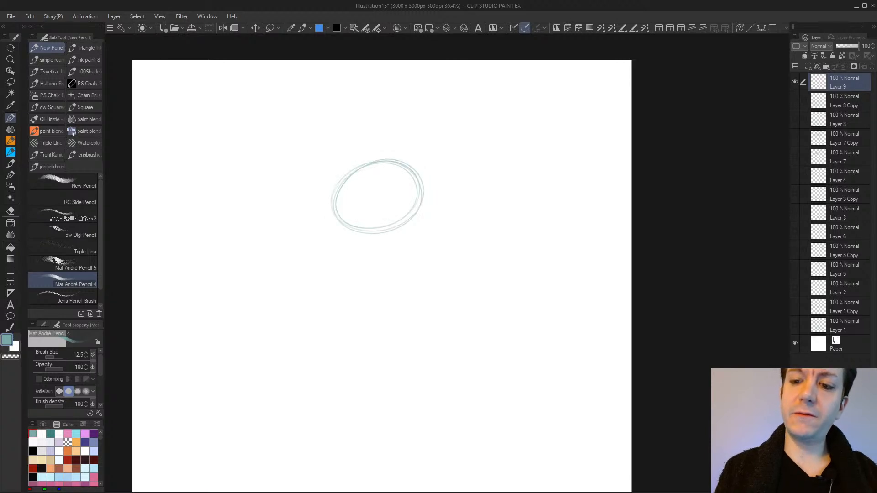
pyautogui.moveTo(346, 126); pyautogui.dragTo(404, 108)
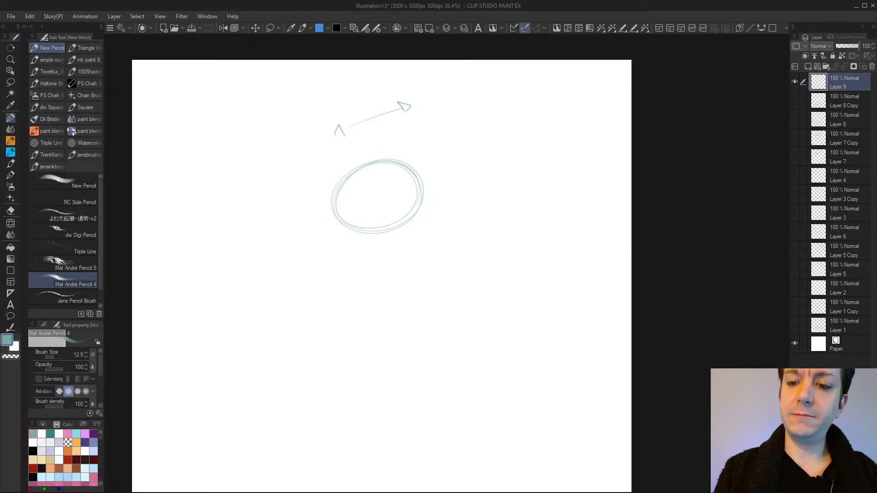
pyautogui.hotkey('ctrl', 'z')
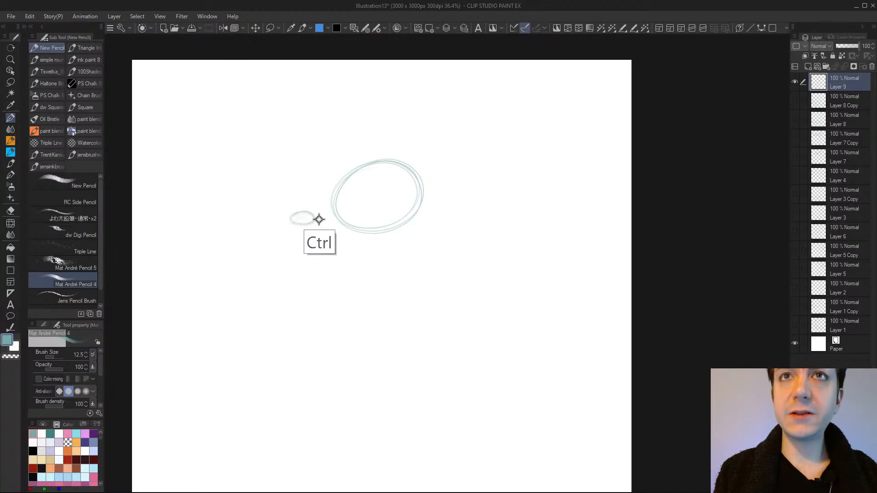
# Undo the small oval beside the body and sketch a flat wedge-shaped head there instead, pointing away from the body
pyautogui.hotkey('ctrl', 'z')
pyautogui.moveTo(305, 211)
pyautogui.mouseDown()
pyautogui.moveTo(288, 222)
pyautogui.moveTo(310, 225)
pyautogui.moveTo(307, 210)
pyautogui.moveTo(283, 222)
pyautogui.mouseUp()
pyautogui.moveTo(283, 223); pyautogui.dragTo(300, 225)
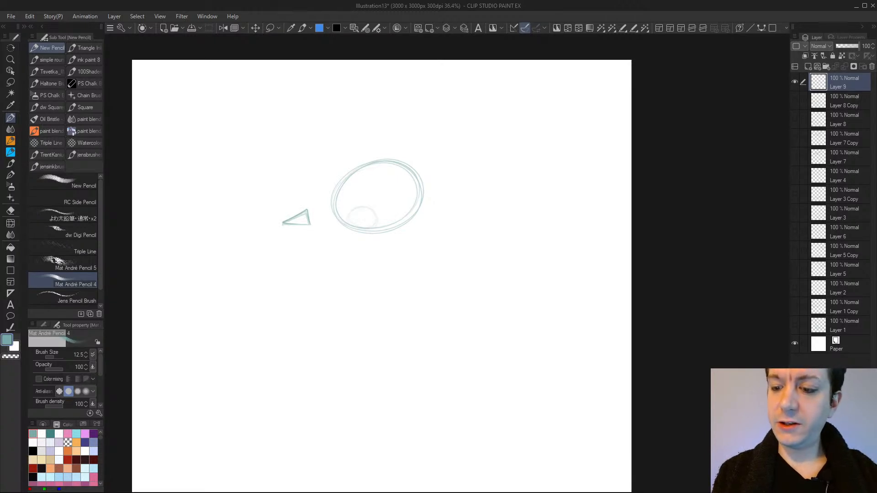
# Sketch shoulder and hip circles low on the body oval and add bent guide lines for the front and hind legs
pyautogui.moveTo(418, 196); pyautogui.dragTo(404, 220)
pyautogui.moveTo(357, 200); pyautogui.dragTo(351, 226)
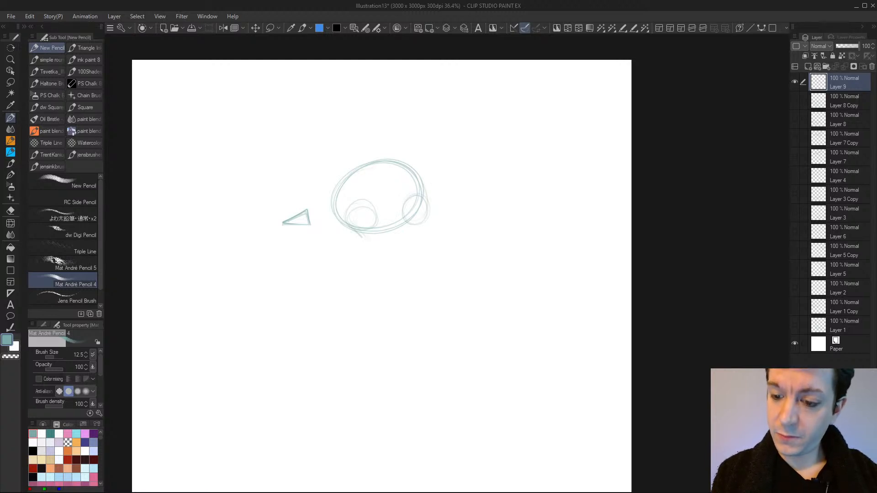
pyautogui.moveTo(372, 241); pyautogui.dragTo(364, 262)
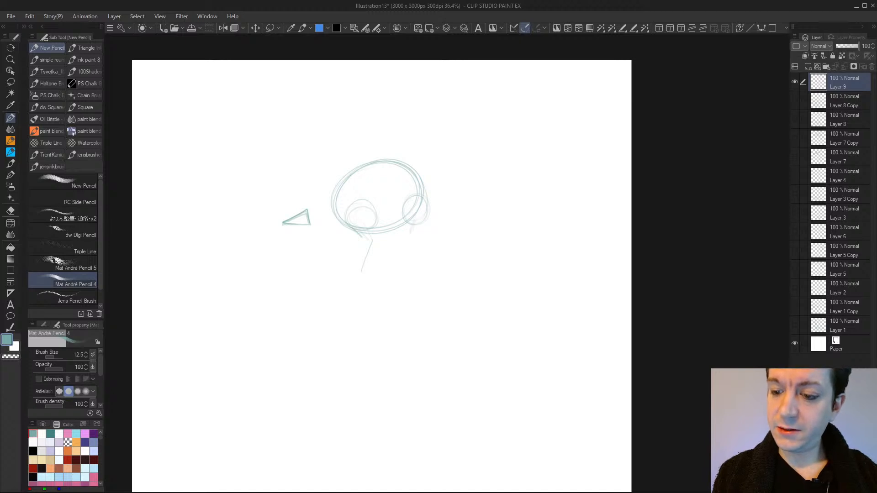
pyautogui.moveTo(407, 233); pyautogui.dragTo(415, 265)
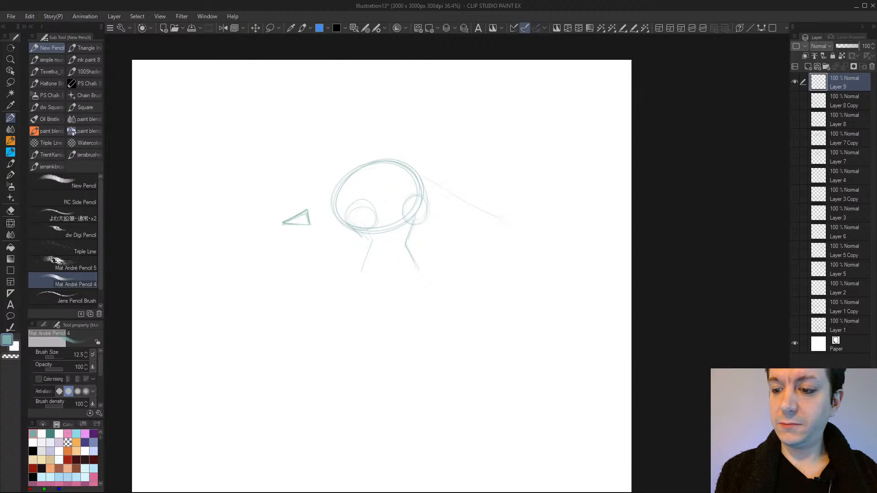
# Draw a long tapering tail sloping down from the back of the body oval to a point
pyautogui.moveTo(432, 215); pyautogui.dragTo(515, 228)
pyautogui.moveTo(435, 187); pyautogui.dragTo(526, 225)
pyautogui.moveTo(424, 195)
pyautogui.mouseDown()
pyautogui.moveTo(452, 221)
pyautogui.moveTo(531, 228)
pyautogui.mouseUp()
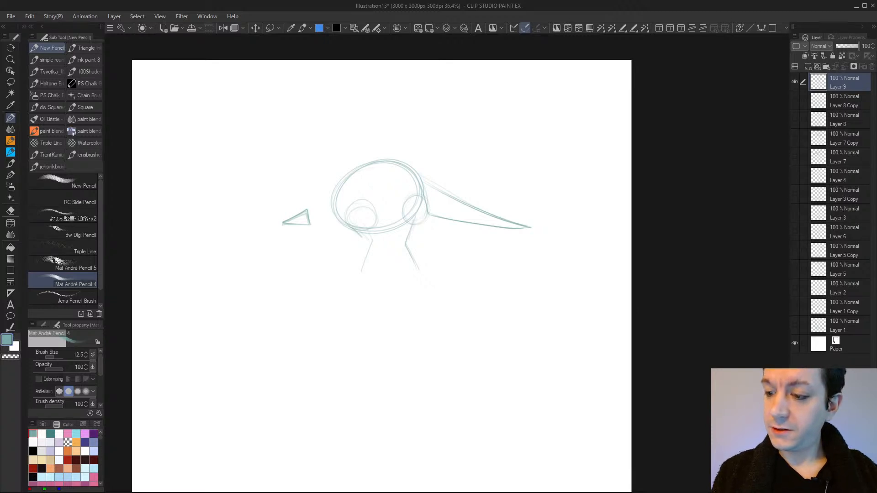
pyautogui.moveTo(513, 210); pyautogui.dragTo(515, 223)
pyautogui.moveTo(519, 213); pyautogui.dragTo(521, 225)
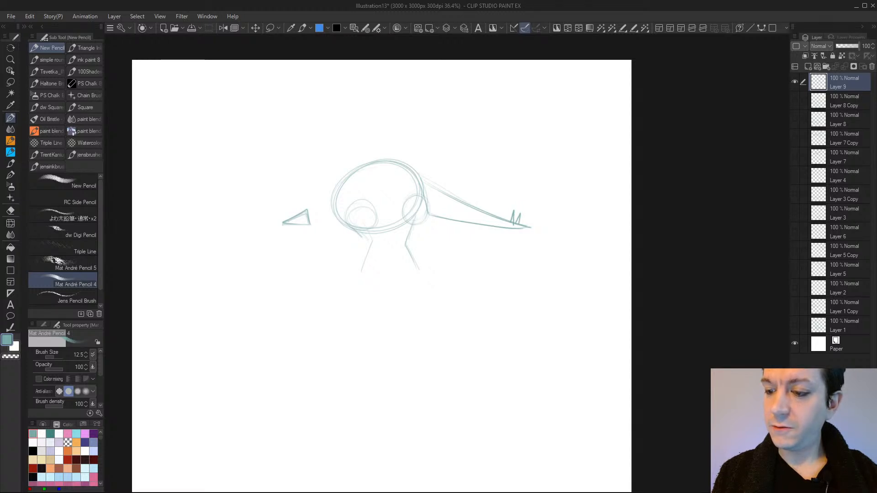
pyautogui.hotkey('ctrl', 'z')
pyautogui.hotkey('ctrl', 'z')
pyautogui.hotkey('ctrl', 'z')
pyautogui.hotkey('ctrl', 'z')
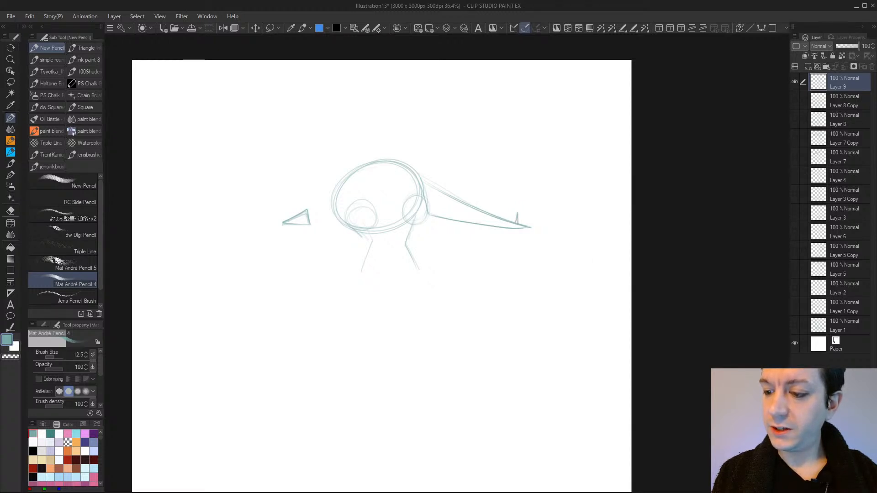
# Draw a cluster of short pointed spikes at the tail tip, leaning progressively further back
pyautogui.moveTo(521, 215); pyautogui.dragTo(528, 224)
pyautogui.moveTo(530, 217); pyautogui.dragTo(538, 227)
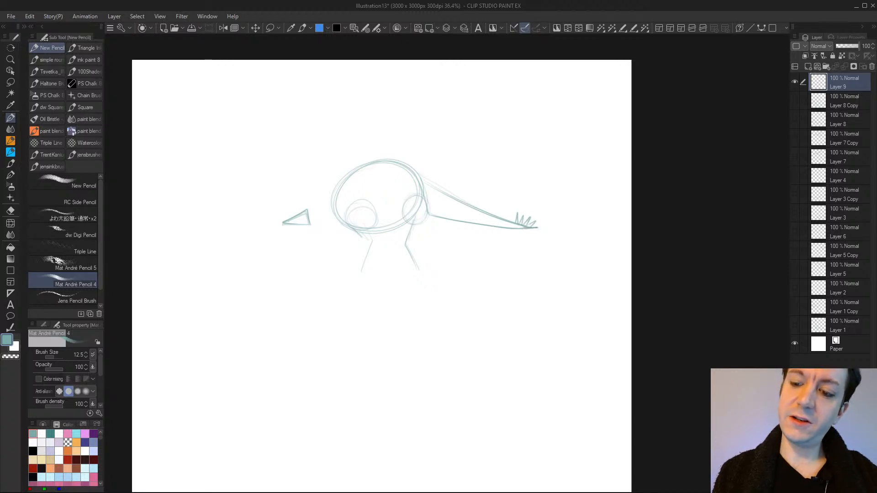
pyautogui.hotkey('ctrl', 'z')
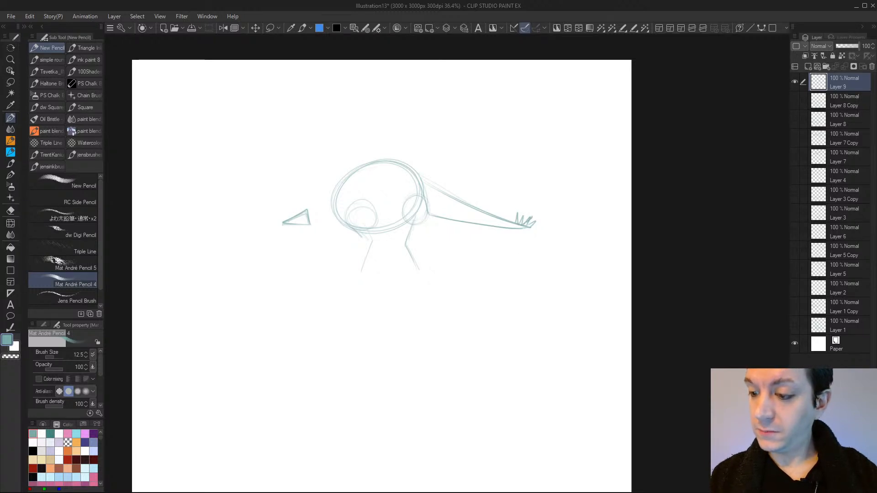
pyautogui.moveTo(526, 227); pyautogui.dragTo(538, 222)
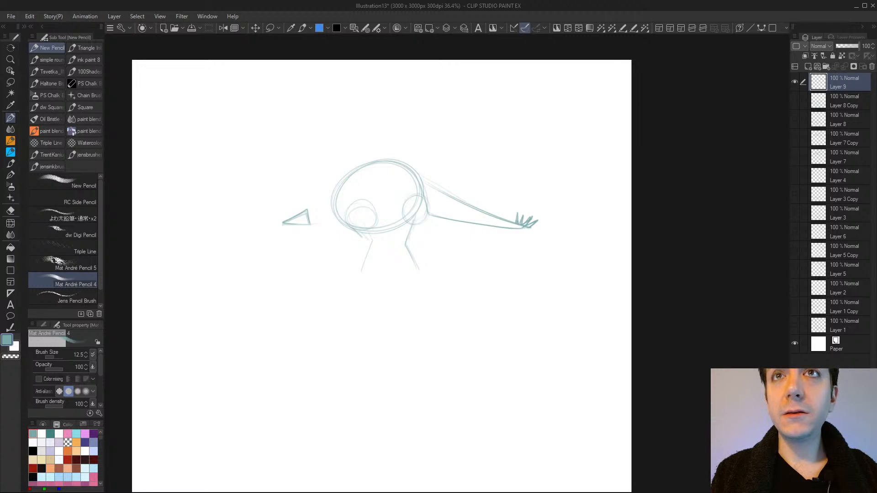
# Connect the head to the body with neck lines and flesh out the front and hind legs down to blunt feet
pyautogui.moveTo(312, 224)
pyautogui.mouseDown()
pyautogui.moveTo(336, 224)
pyautogui.moveTo(327, 200)
pyautogui.moveTo(338, 187)
pyautogui.mouseUp()
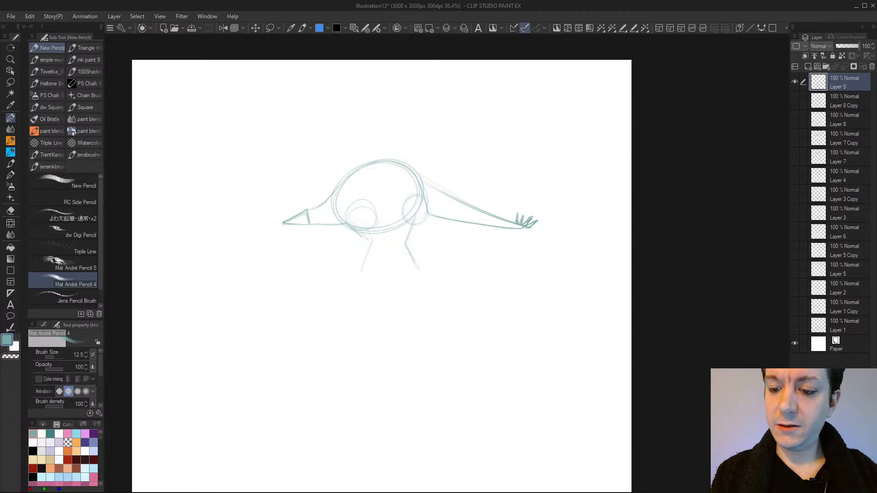
pyautogui.moveTo(375, 223); pyautogui.dragTo(355, 270)
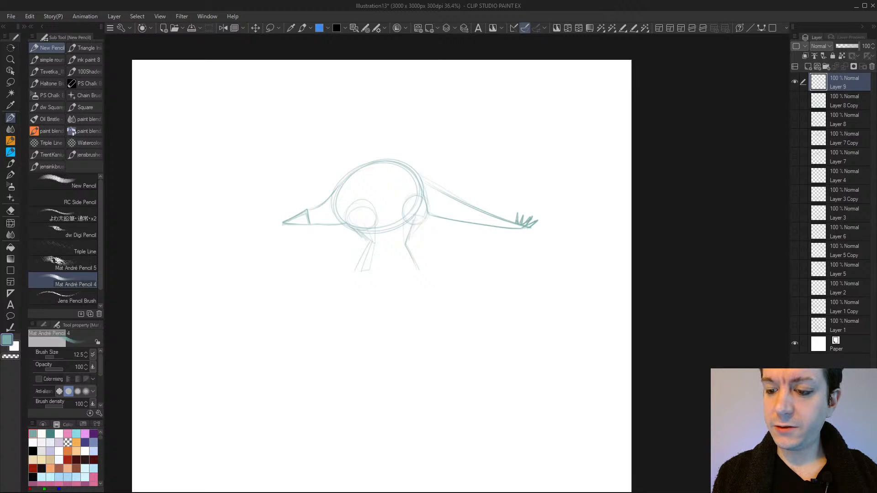
pyautogui.moveTo(404, 242); pyautogui.dragTo(428, 262)
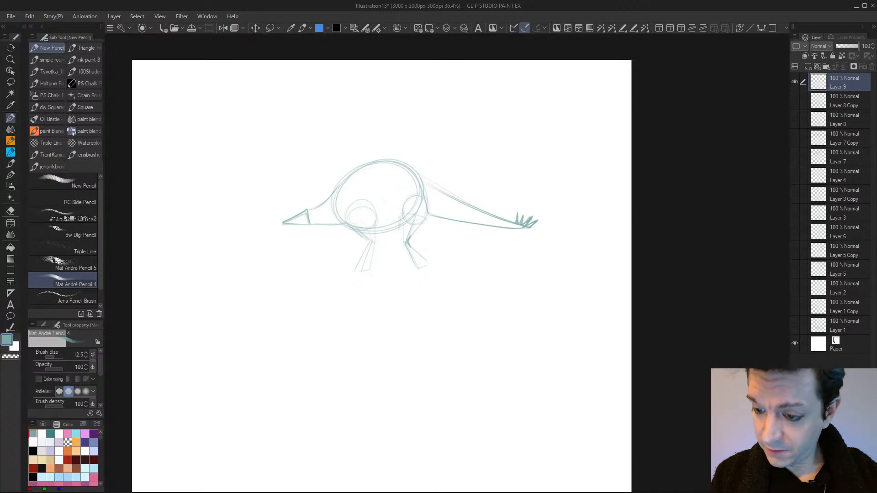
pyautogui.moveTo(398, 238); pyautogui.dragTo(406, 254)
pyautogui.moveTo(396, 220)
pyautogui.mouseDown()
pyautogui.moveTo(403, 248)
pyautogui.moveTo(418, 251)
pyautogui.moveTo(426, 270)
pyautogui.mouseUp()
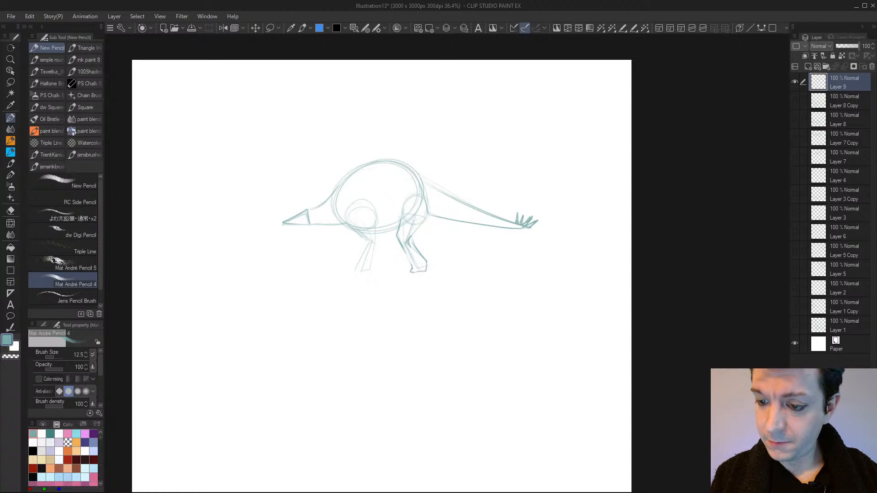
pyautogui.moveTo(366, 231)
pyautogui.mouseDown()
pyautogui.moveTo(356, 241)
pyautogui.moveTo(377, 243)
pyautogui.moveTo(359, 257)
pyautogui.mouseUp()
pyautogui.moveTo(359, 254)
pyautogui.mouseDown()
pyautogui.moveTo(353, 266)
pyautogui.moveTo(363, 270)
pyautogui.mouseUp()
pyautogui.moveTo(376, 242)
pyautogui.mouseDown()
pyautogui.moveTo(371, 263)
pyautogui.moveTo(348, 272)
pyautogui.moveTo(383, 272)
pyautogui.mouseUp()
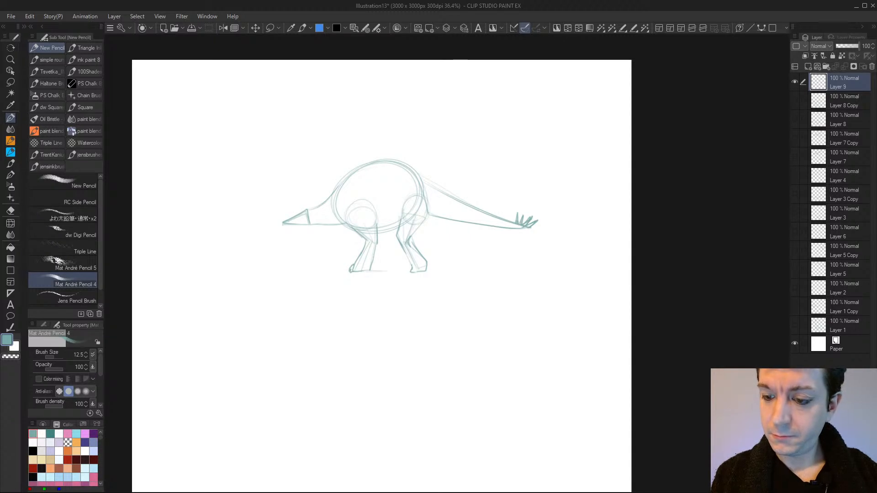
# Reinforce the belly line between the legs and give the head a small eye and a narrow lower jaw
pyautogui.moveTo(379, 230); pyautogui.dragTo(401, 222)
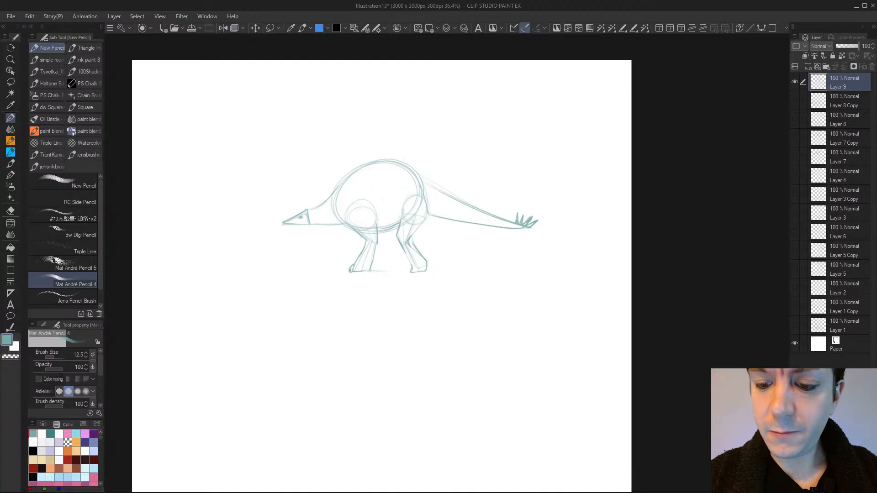
pyautogui.hotkey('ctrl', 'z')
pyautogui.hotkey('ctrl', 'z')
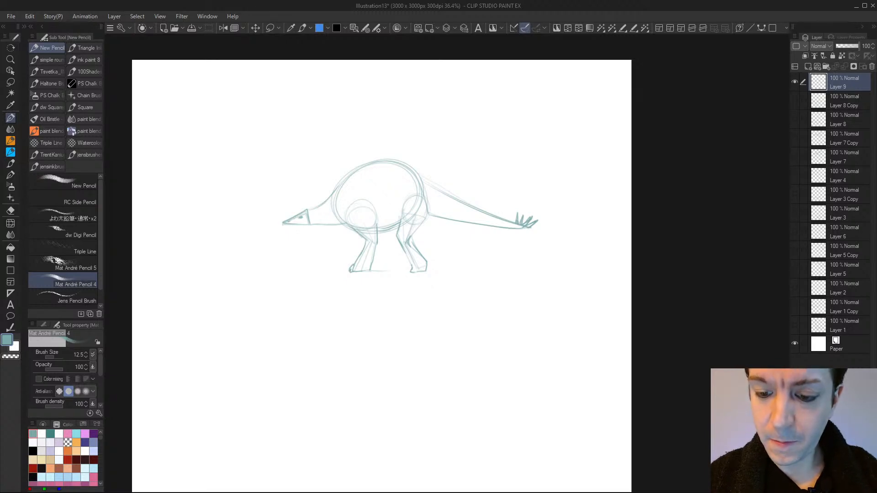
pyautogui.moveTo(283, 226); pyautogui.dragTo(307, 227)
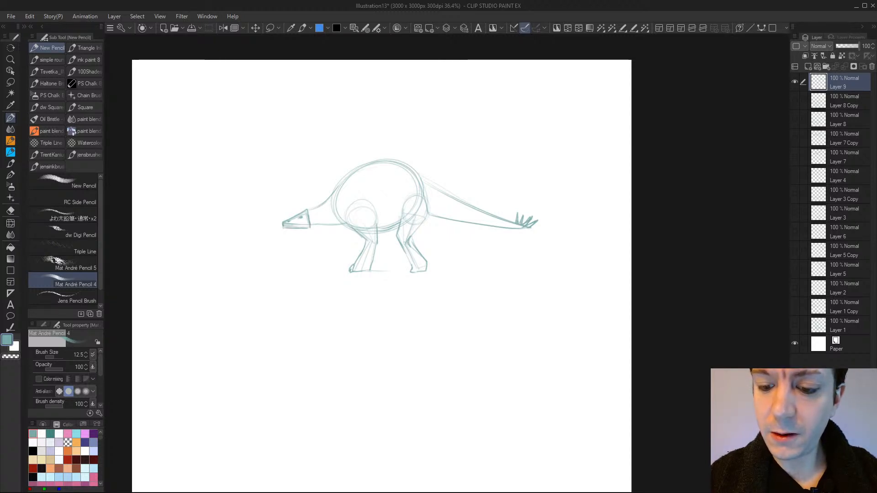
pyautogui.moveTo(259, 159)
pyautogui.mouseDown()
pyautogui.moveTo(279, 152)
pyautogui.moveTo(282, 174)
pyautogui.mouseUp()
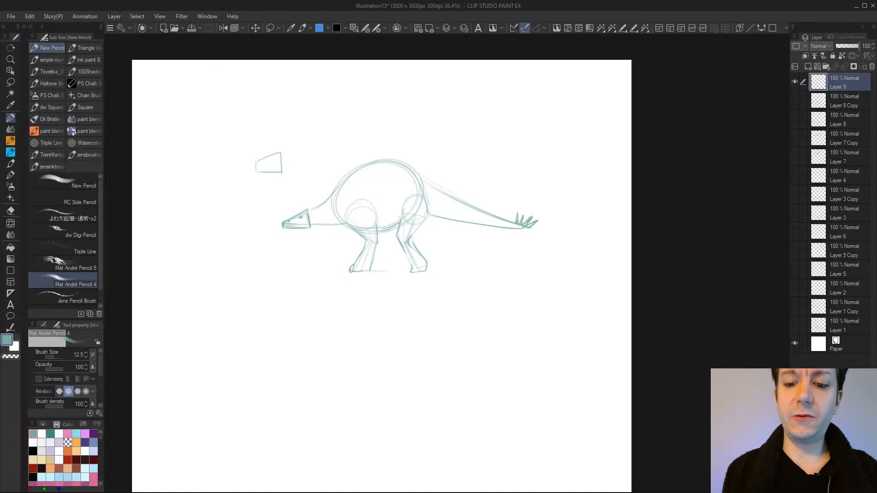
pyautogui.hotkey('ctrl', 'z')
pyautogui.hotkey('ctrl', 'z')
pyautogui.hotkey('ctrl', 'z')
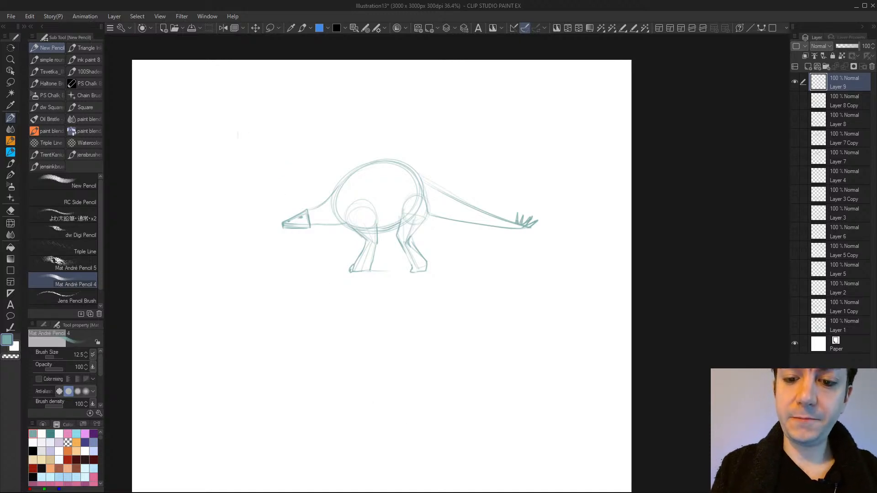
# Draw a separate boxy head study with eye and nostril above the dinosaur's head, and add an open lower jaw to both heads
pyautogui.moveTo(237, 130)
pyautogui.mouseDown()
pyautogui.moveTo(272, 118)
pyautogui.moveTo(273, 141)
pyautogui.mouseUp()
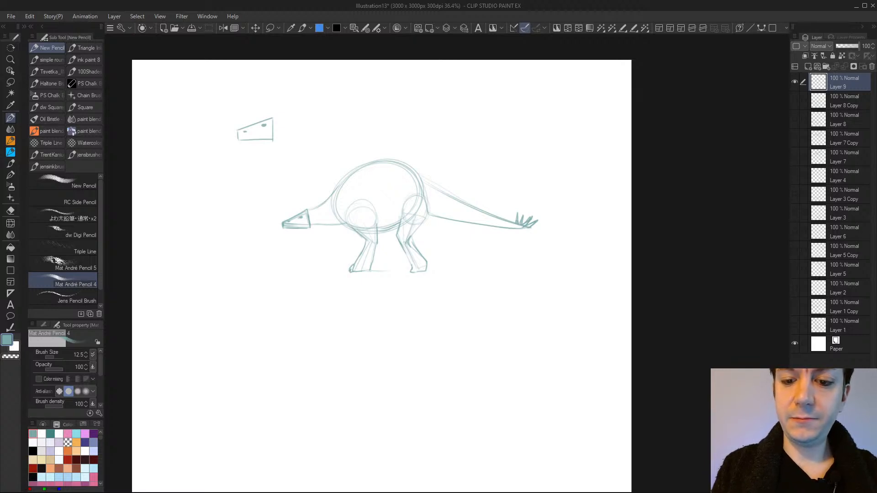
pyautogui.moveTo(240, 139); pyautogui.dragTo(259, 138)
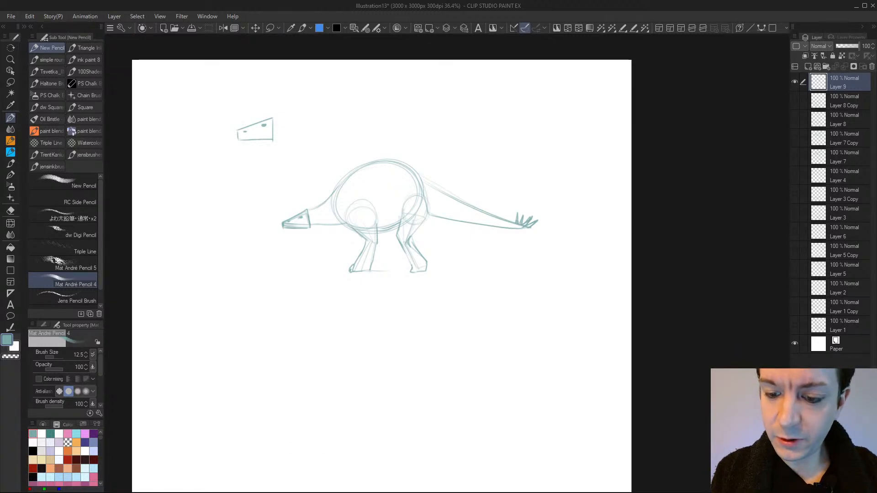
pyautogui.moveTo(303, 229); pyautogui.dragTo(289, 232)
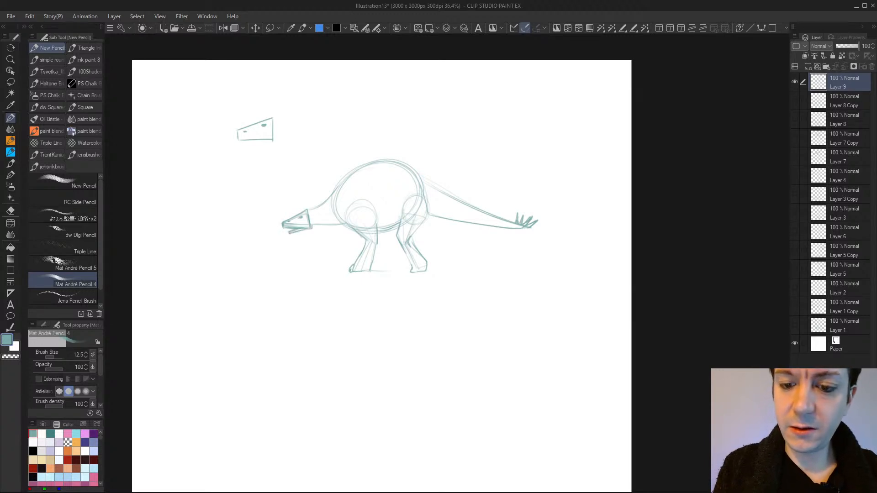
pyautogui.moveTo(262, 141); pyautogui.dragTo(248, 150)
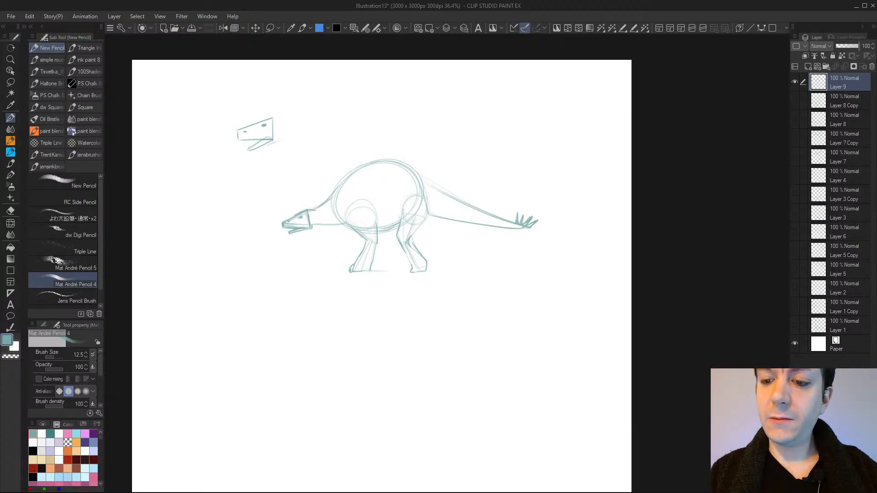
# Reinforce the arched back and the underside of the dinosaur's body with additional contour strokes
pyautogui.moveTo(365, 168)
pyautogui.mouseDown()
pyautogui.moveTo(403, 167)
pyautogui.moveTo(419, 178)
pyautogui.mouseUp()
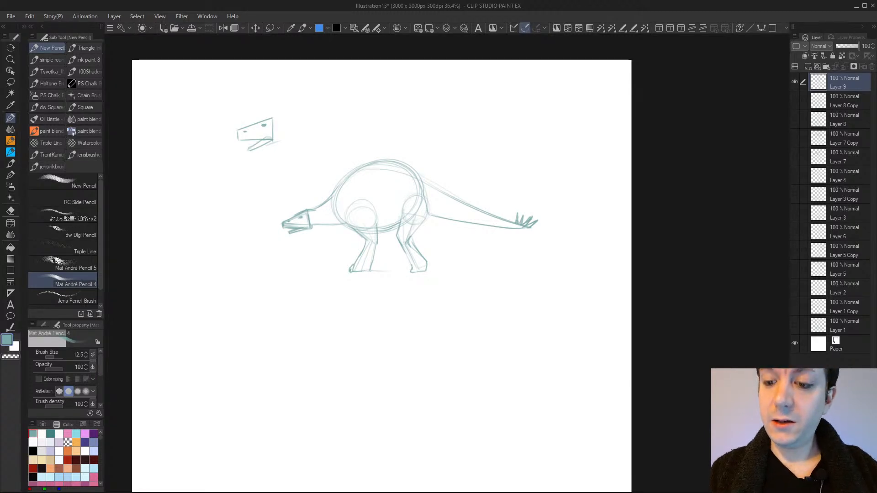
pyautogui.moveTo(340, 188); pyautogui.dragTo(395, 164)
pyautogui.moveTo(377, 227); pyautogui.dragTo(401, 218)
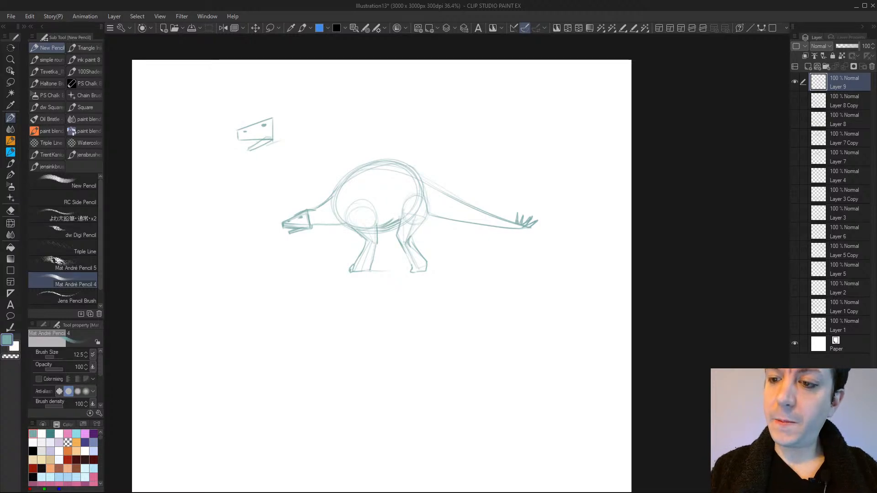
# Sketch two small comparison dinosaurs above the tail: one arch-backed with a low head, one upright with a long neck and straight front legs
pyautogui.moveTo(447, 101)
pyautogui.mouseDown()
pyautogui.moveTo(469, 82)
pyautogui.moveTo(495, 89)
pyautogui.mouseUp()
pyautogui.moveTo(446, 119)
pyautogui.mouseDown()
pyautogui.moveTo(498, 93)
pyautogui.moveTo(488, 113)
pyautogui.moveTo(495, 135)
pyautogui.moveTo(453, 136)
pyautogui.mouseUp()
pyautogui.moveTo(570, 102)
pyautogui.mouseDown()
pyautogui.moveTo(550, 100)
pyautogui.moveTo(573, 124)
pyautogui.moveTo(554, 129)
pyautogui.moveTo(558, 162)
pyautogui.mouseUp()
pyautogui.moveTo(550, 125); pyautogui.dragTo(554, 160)
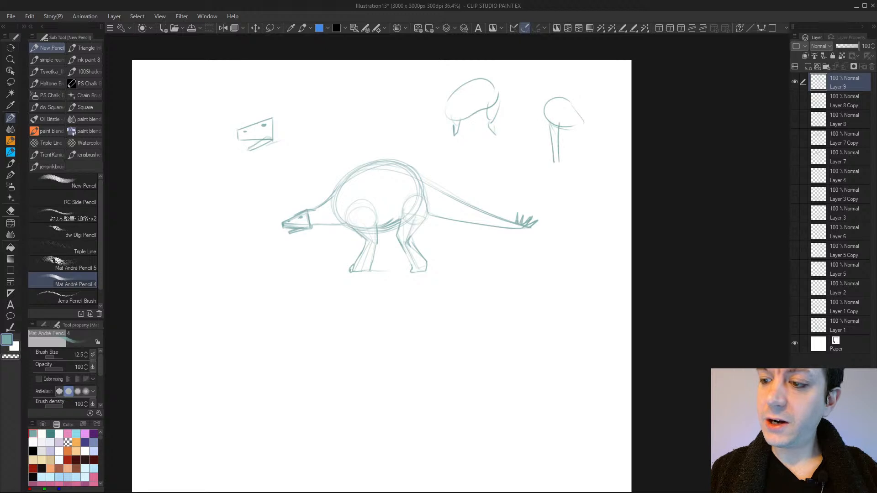
pyautogui.moveTo(585, 123); pyautogui.dragTo(583, 145)
pyautogui.moveTo(587, 132)
pyautogui.mouseDown()
pyautogui.moveTo(587, 160)
pyautogui.moveTo(620, 143)
pyautogui.mouseUp()
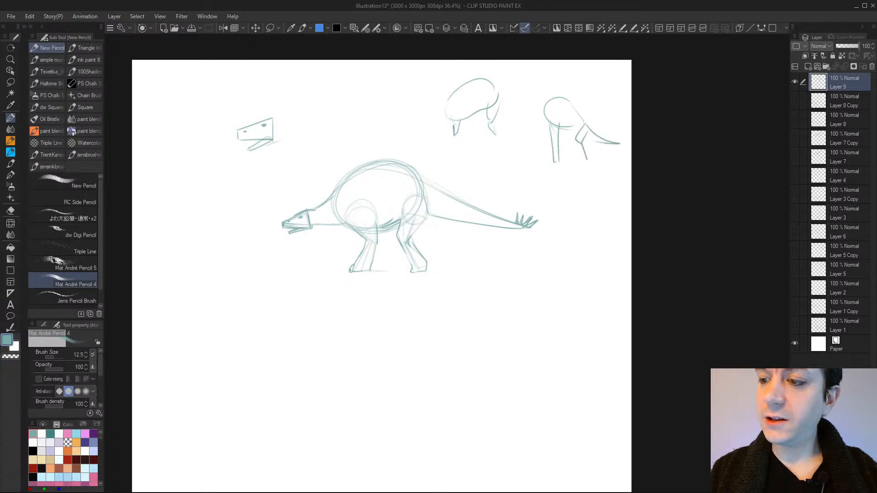
pyautogui.moveTo(552, 98)
pyautogui.mouseDown()
pyautogui.moveTo(549, 69)
pyautogui.moveTo(548, 99)
pyautogui.mouseUp()
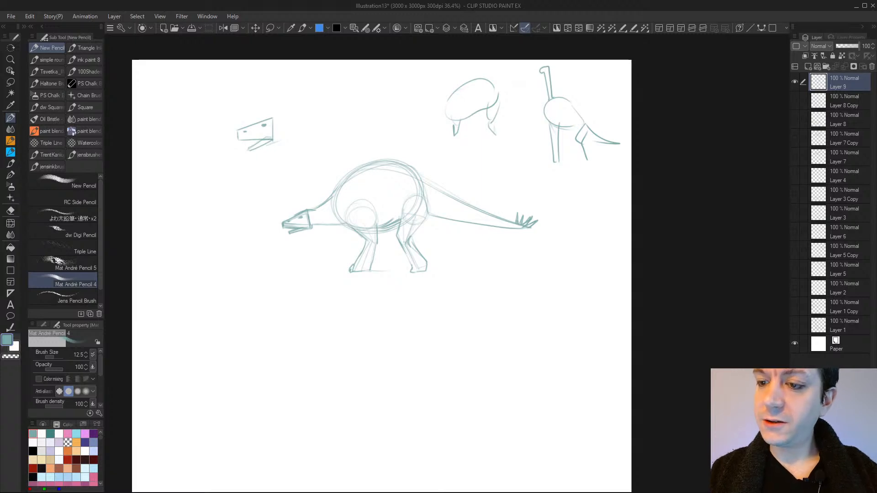
pyautogui.moveTo(445, 112)
pyautogui.mouseDown()
pyautogui.moveTo(440, 122)
pyautogui.moveTo(486, 76)
pyautogui.moveTo(530, 123)
pyautogui.mouseUp()
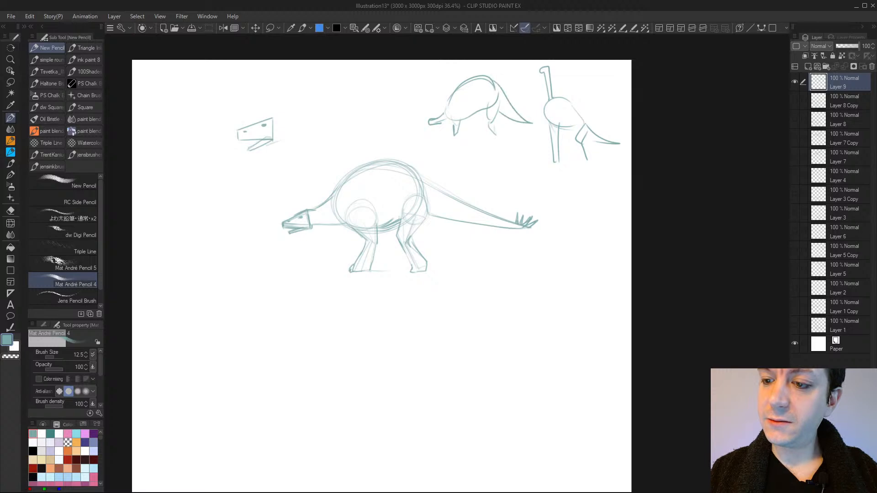
pyautogui.moveTo(445, 123)
pyautogui.mouseDown()
pyautogui.moveTo(418, 123)
pyautogui.moveTo(429, 126)
pyautogui.mouseUp()
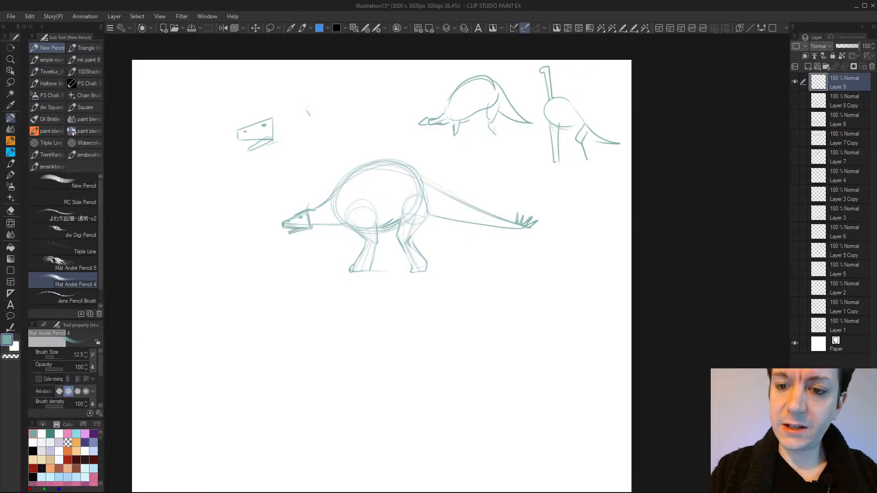
# Draw a diamond-shaped plate study crossed by a skin line above the body, and add small plates along the dinosaur's neck
pyautogui.moveTo(307, 112)
pyautogui.mouseDown()
pyautogui.moveTo(328, 109)
pyautogui.moveTo(319, 125)
pyautogui.moveTo(316, 95)
pyautogui.mouseUp()
pyautogui.moveTo(317, 94); pyautogui.dragTo(329, 110)
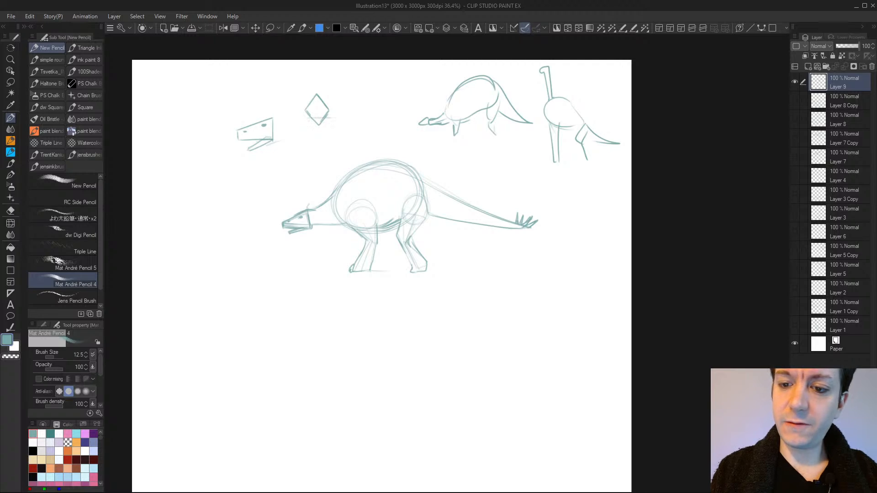
pyautogui.moveTo(302, 121); pyautogui.dragTo(335, 118)
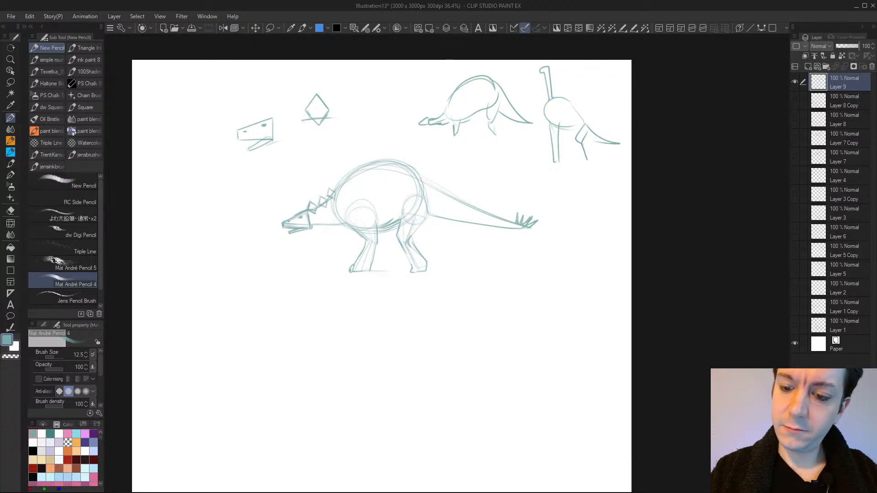
# Draw four large pointed plates along the dinosaur's back, from the shoulders to the base of the tail
pyautogui.moveTo(337, 171)
pyautogui.mouseDown()
pyautogui.moveTo(335, 183)
pyautogui.moveTo(348, 163)
pyautogui.moveTo(354, 177)
pyautogui.moveTo(378, 149)
pyautogui.moveTo(385, 156)
pyautogui.mouseUp()
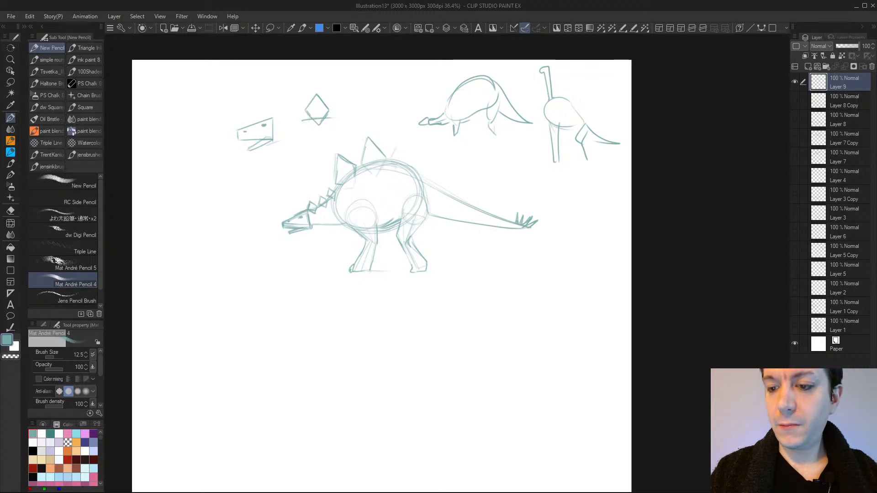
pyautogui.moveTo(391, 156)
pyautogui.mouseDown()
pyautogui.moveTo(404, 136)
pyautogui.moveTo(416, 165)
pyautogui.moveTo(401, 178)
pyautogui.moveTo(444, 156)
pyautogui.moveTo(437, 192)
pyautogui.mouseUp()
# Sketch a plate-direction study to the lower left of the dinosaur: a shallow arc with four arrows fanning outward
pyautogui.moveTo(169, 312)
pyautogui.mouseDown()
pyautogui.moveTo(182, 303)
pyautogui.moveTo(248, 314)
pyautogui.mouseUp()
pyautogui.moveTo(194, 270); pyautogui.dragTo(200, 309)
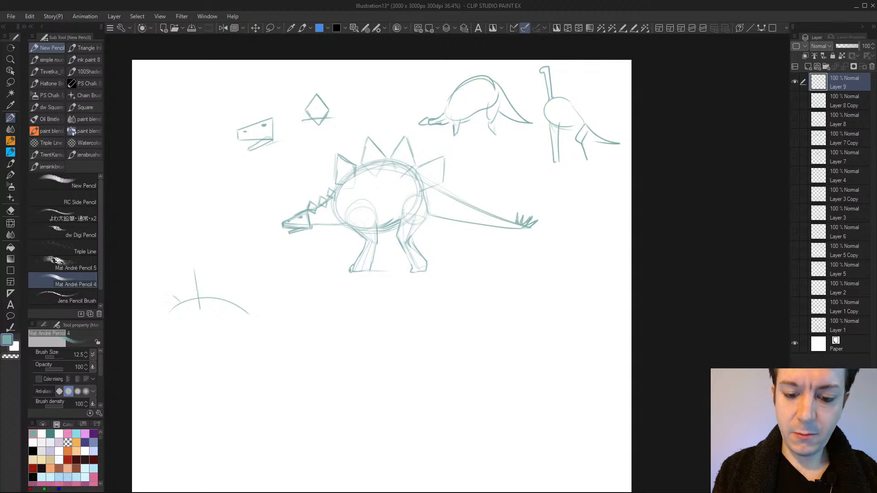
pyautogui.moveTo(223, 280)
pyautogui.mouseDown()
pyautogui.moveTo(220, 306)
pyautogui.moveTo(243, 307)
pyautogui.moveTo(231, 280)
pyautogui.moveTo(187, 267)
pyautogui.mouseUp()
pyautogui.moveTo(175, 299); pyautogui.dragTo(167, 290)
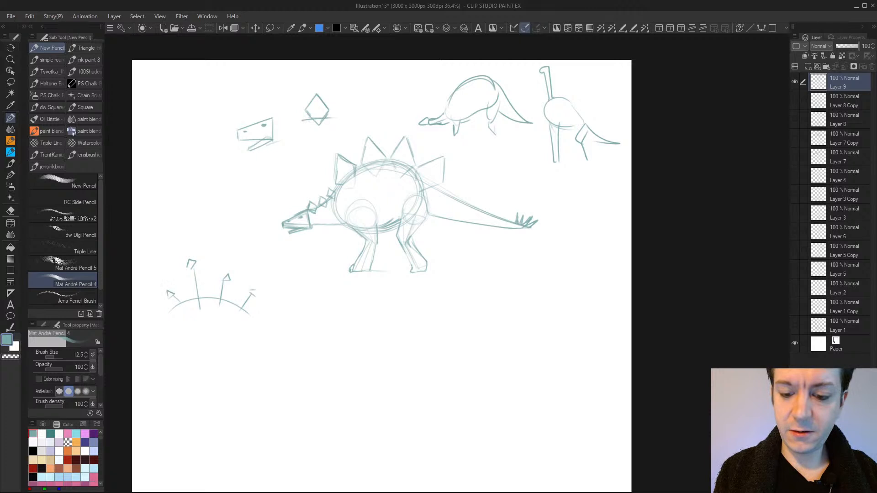
pyautogui.moveTo(254, 291); pyautogui.dragTo(258, 297)
# Reinforce the outlines of the large pointed plates along the dinosaur's back
pyautogui.moveTo(423, 192)
pyautogui.mouseDown()
pyautogui.moveTo(439, 186)
pyautogui.moveTo(442, 165)
pyautogui.mouseUp()
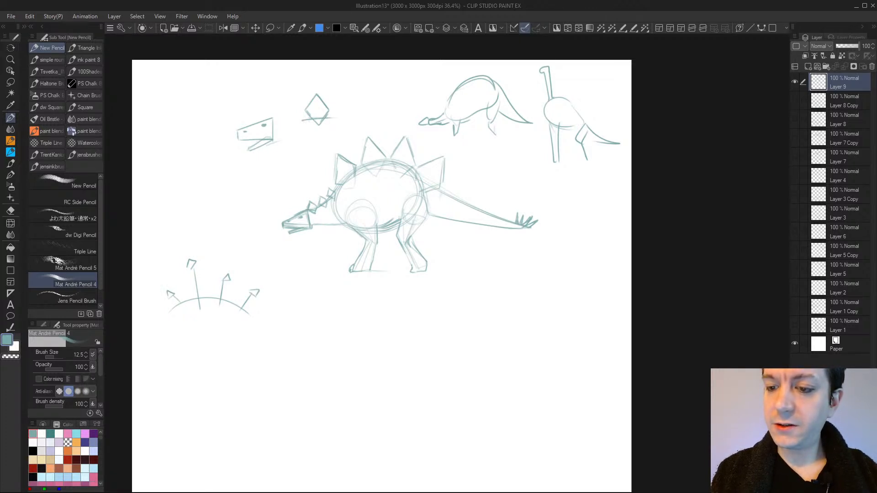
pyautogui.moveTo(397, 147); pyautogui.dragTo(406, 137)
pyautogui.moveTo(417, 168); pyautogui.dragTo(437, 160)
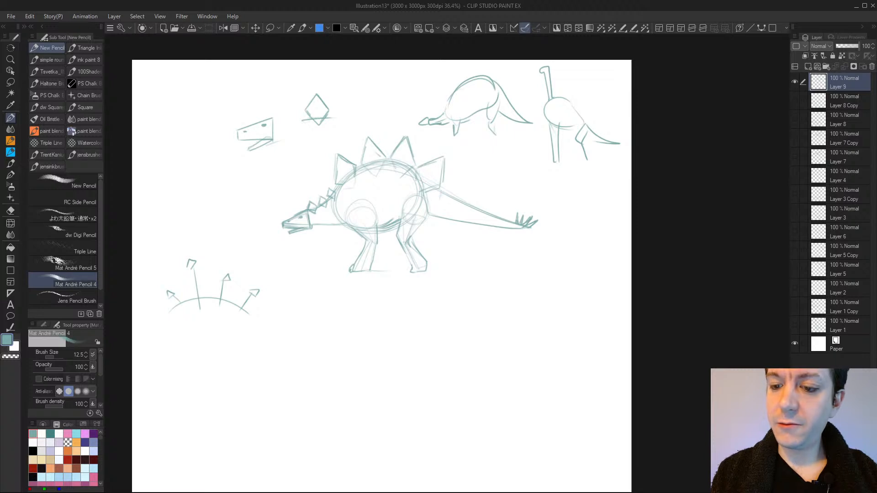
pyautogui.moveTo(336, 181); pyautogui.dragTo(335, 160)
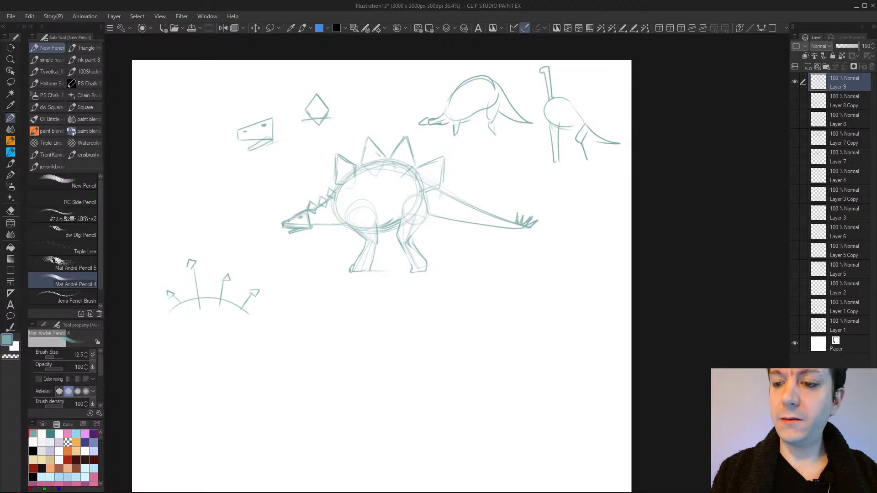
# Draw four arrows around the large back plates, fanning outward to mark the direction each plate points
pyautogui.moveTo(460, 159); pyautogui.dragTo(473, 147)
pyautogui.moveTo(410, 127)
pyautogui.mouseDown()
pyautogui.moveTo(414, 109)
pyautogui.moveTo(367, 98)
pyautogui.mouseUp()
pyautogui.moveTo(326, 142); pyautogui.dragTo(301, 140)
pyautogui.moveTo(361, 99); pyautogui.dragTo(419, 108)
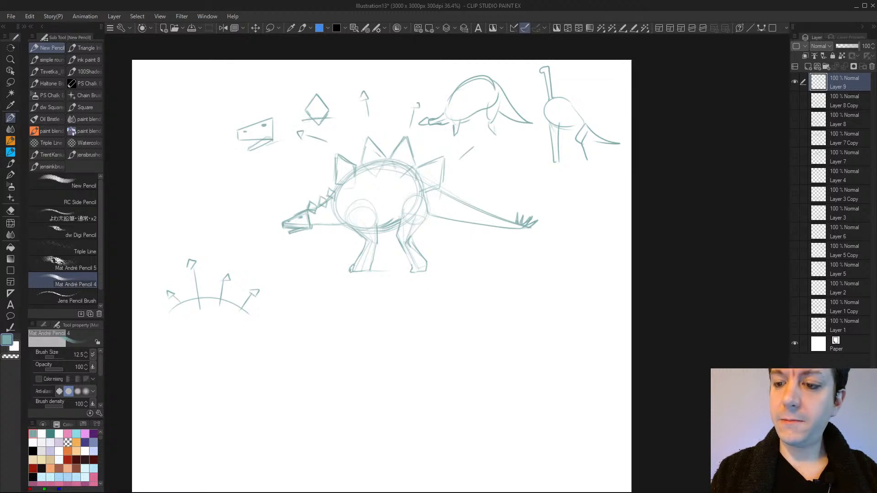
pyautogui.moveTo(470, 146); pyautogui.dragTo(477, 149)
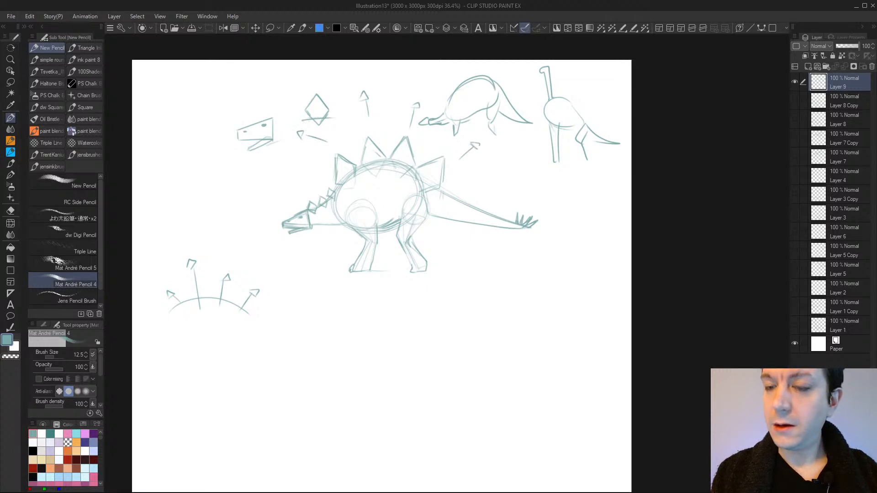
# Draw a row of pointed plates shrinking along the top of the tail towards the spikes, and reinforce their outlines
pyautogui.moveTo(444, 189)
pyautogui.mouseDown()
pyautogui.moveTo(457, 185)
pyautogui.moveTo(444, 204)
pyautogui.moveTo(477, 194)
pyautogui.moveTo(478, 205)
pyautogui.moveTo(496, 202)
pyautogui.mouseUp()
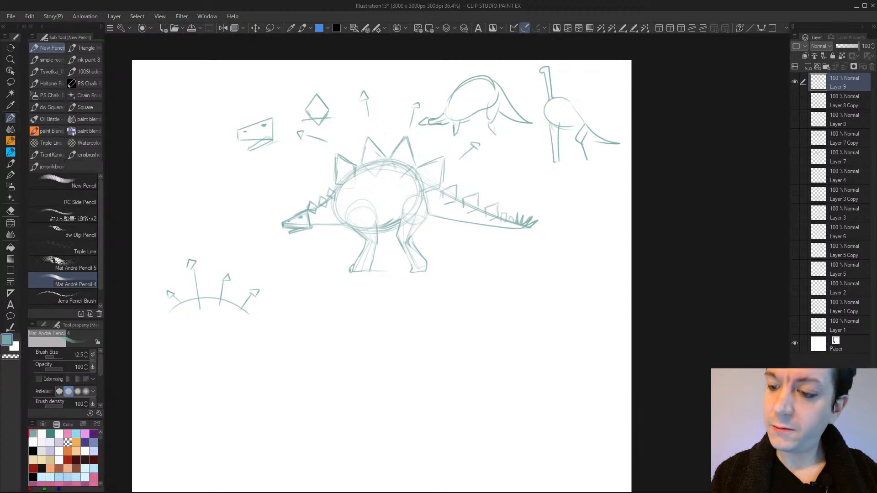
pyautogui.moveTo(440, 189); pyautogui.dragTo(458, 181)
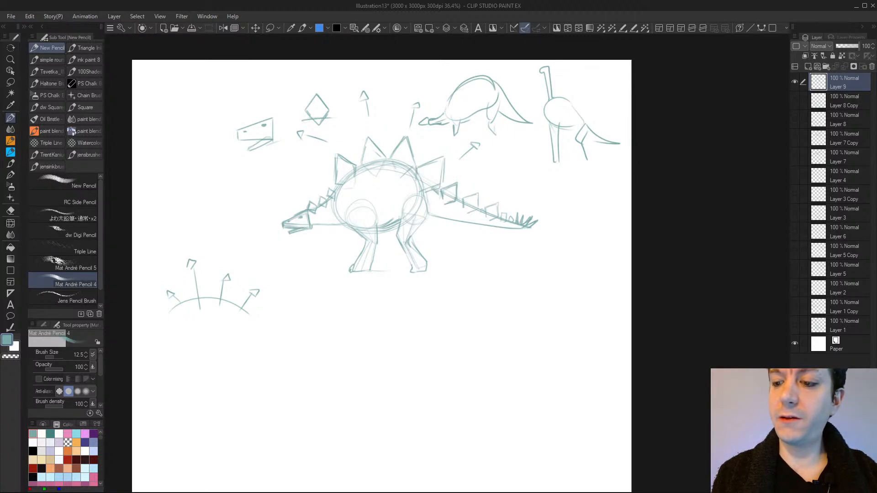
pyautogui.moveTo(462, 201); pyautogui.dragTo(479, 208)
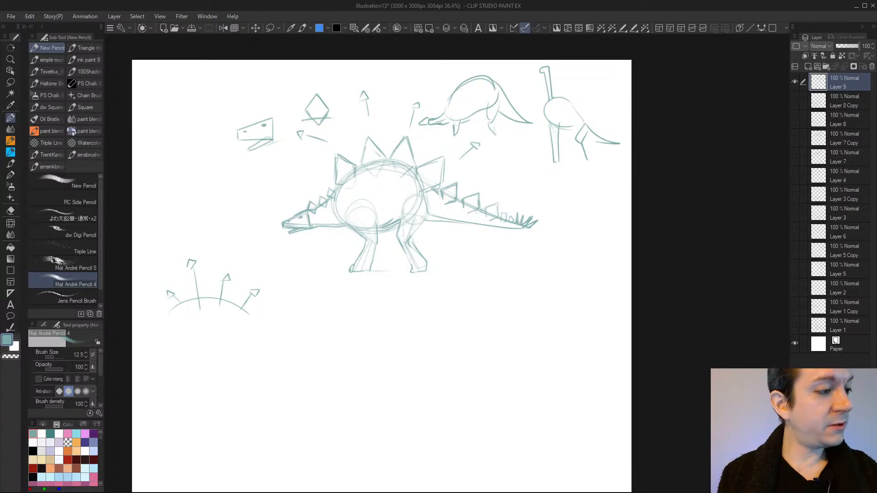
# Duplicate Layer 9, add a new layer, then hide both the new layer and the original, leaving Layer 9 Copy active for erasing
pyautogui.moveTo(852, 83); pyautogui.dragTo(808, 67)
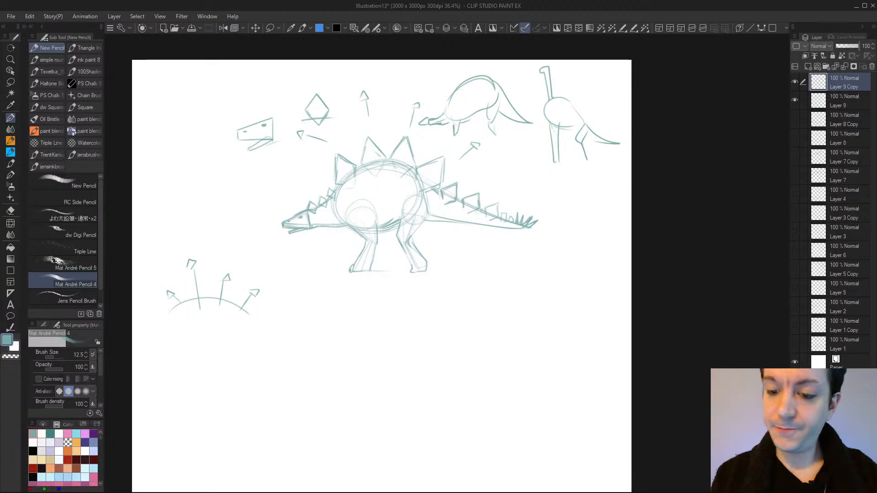
pyautogui.click(807, 68)
pyautogui.press('e')
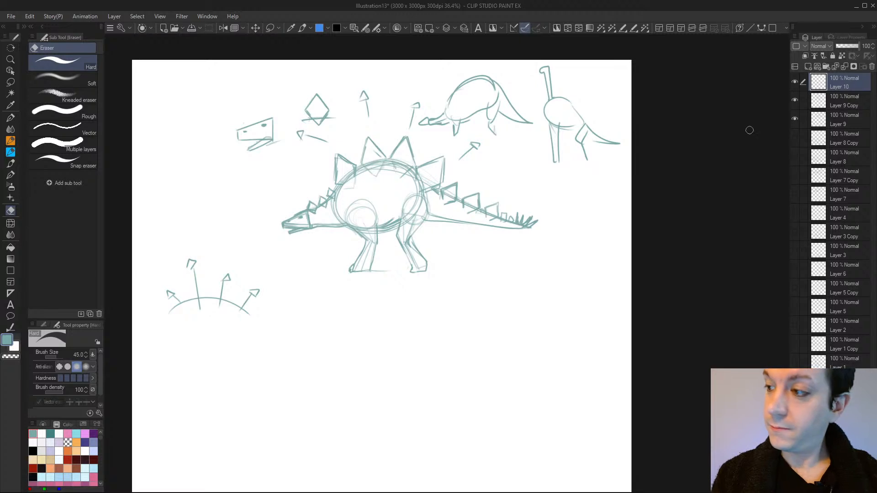
pyautogui.click(843, 103)
pyautogui.click(795, 81)
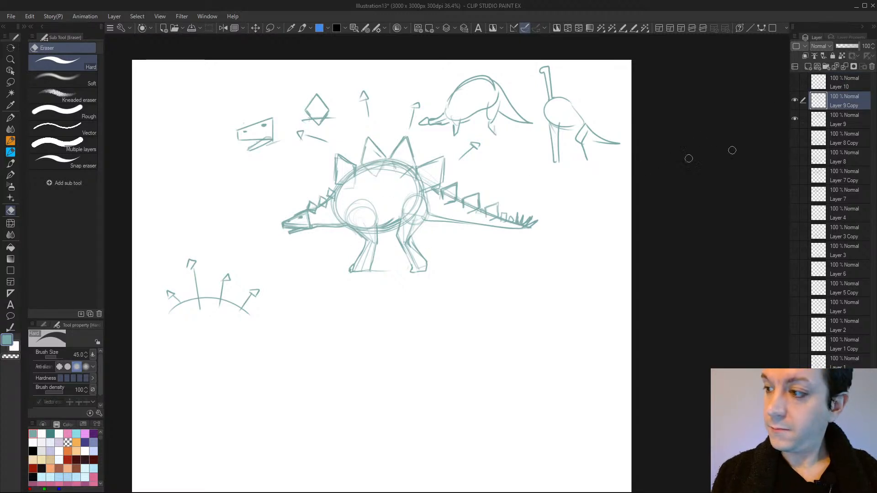
pyautogui.click(795, 119)
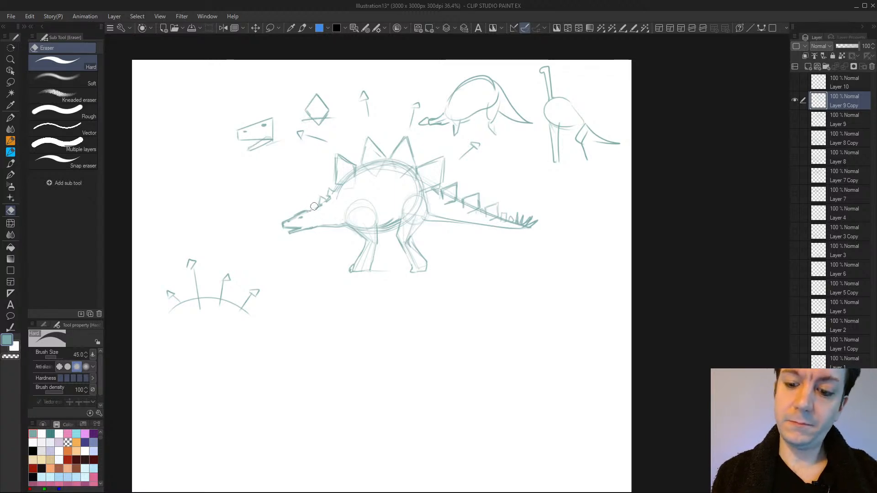
# Erase the construction lines inside the back, tail, legs and belly with the Kneaded eraser, keeping the dinosaur's outer contour
pyautogui.press('p')
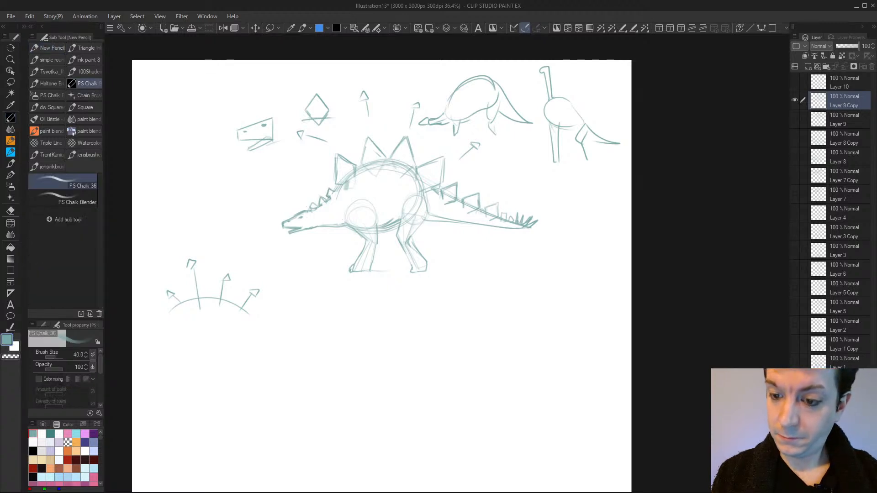
pyautogui.press('e')
pyautogui.press('e')
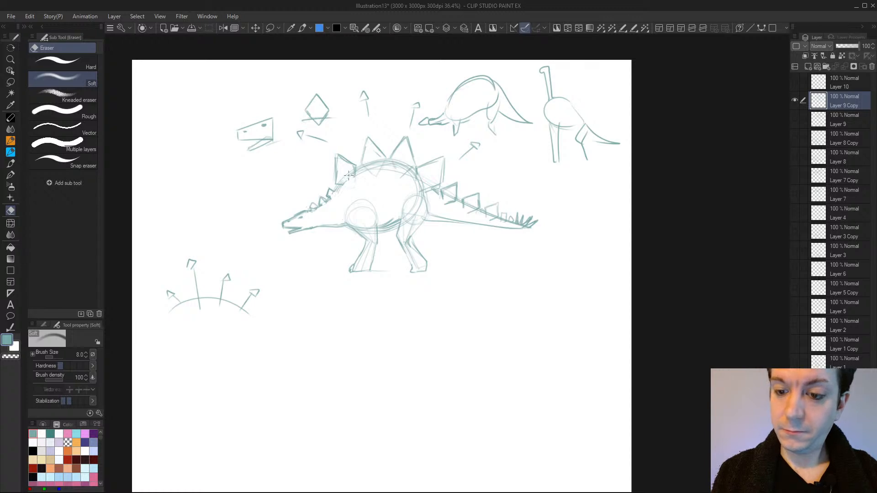
pyautogui.press('e')
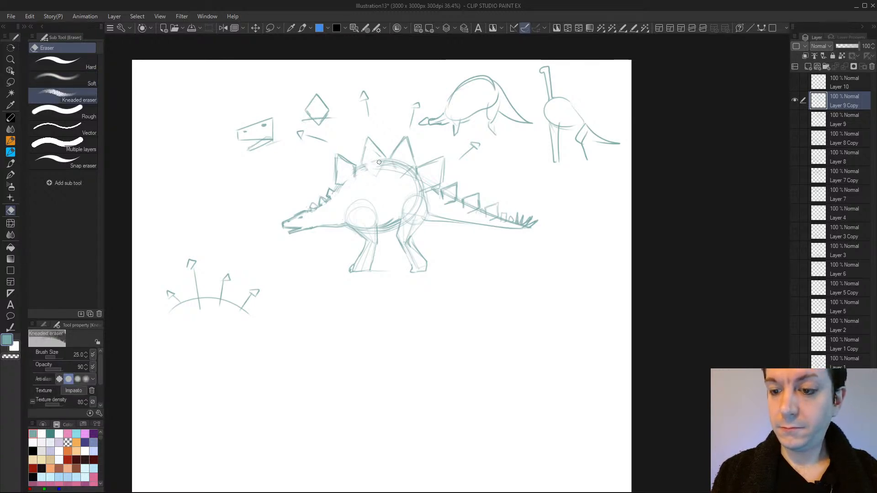
pyautogui.moveTo(377, 170)
pyautogui.mouseDown()
pyautogui.moveTo(402, 167)
pyautogui.moveTo(399, 182)
pyautogui.moveTo(428, 181)
pyautogui.moveTo(418, 195)
pyautogui.moveTo(430, 189)
pyautogui.moveTo(445, 204)
pyautogui.moveTo(446, 195)
pyautogui.moveTo(444, 208)
pyautogui.moveTo(435, 197)
pyautogui.moveTo(445, 206)
pyautogui.moveTo(453, 198)
pyautogui.moveTo(435, 176)
pyautogui.moveTo(431, 186)
pyautogui.moveTo(426, 171)
pyautogui.moveTo(414, 180)
pyautogui.moveTo(375, 171)
pyautogui.moveTo(386, 167)
pyautogui.moveTo(361, 175)
pyautogui.mouseUp()
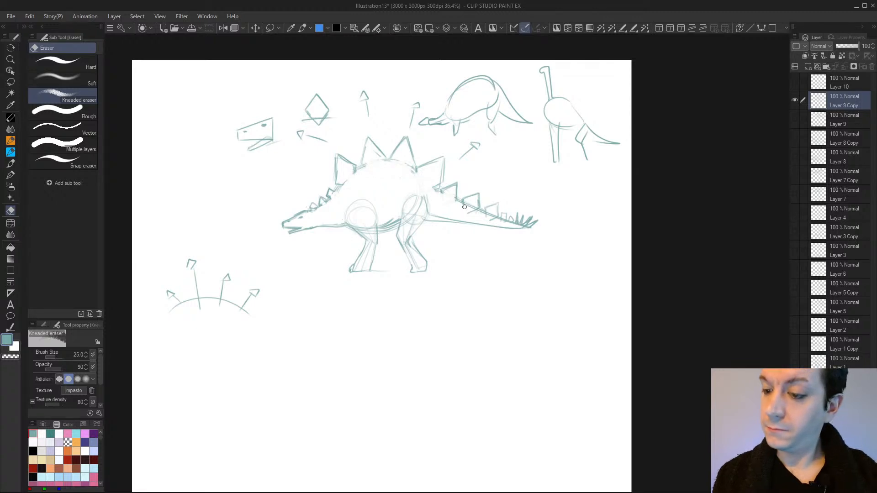
pyautogui.moveTo(460, 207); pyautogui.dragTo(526, 227)
pyautogui.moveTo(429, 204)
pyautogui.mouseDown()
pyautogui.moveTo(426, 197)
pyautogui.moveTo(409, 222)
pyautogui.moveTo(404, 202)
pyautogui.moveTo(403, 228)
pyautogui.moveTo(425, 208)
pyautogui.moveTo(407, 234)
pyautogui.moveTo(423, 267)
pyautogui.mouseUp()
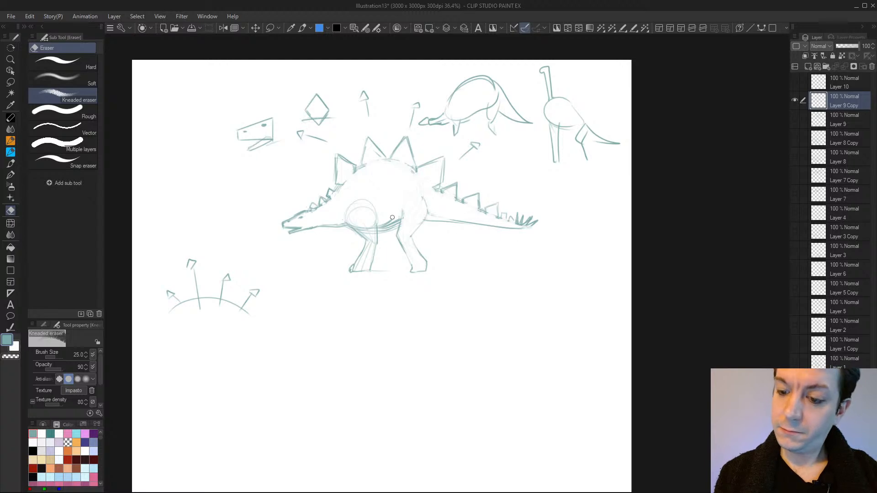
pyautogui.moveTo(392, 218)
pyautogui.mouseDown()
pyautogui.moveTo(371, 222)
pyautogui.moveTo(362, 207)
pyautogui.moveTo(372, 204)
pyautogui.moveTo(362, 201)
pyautogui.moveTo(375, 220)
pyautogui.moveTo(363, 224)
pyautogui.moveTo(373, 232)
pyautogui.moveTo(364, 263)
pyautogui.moveTo(384, 219)
pyautogui.mouseUp()
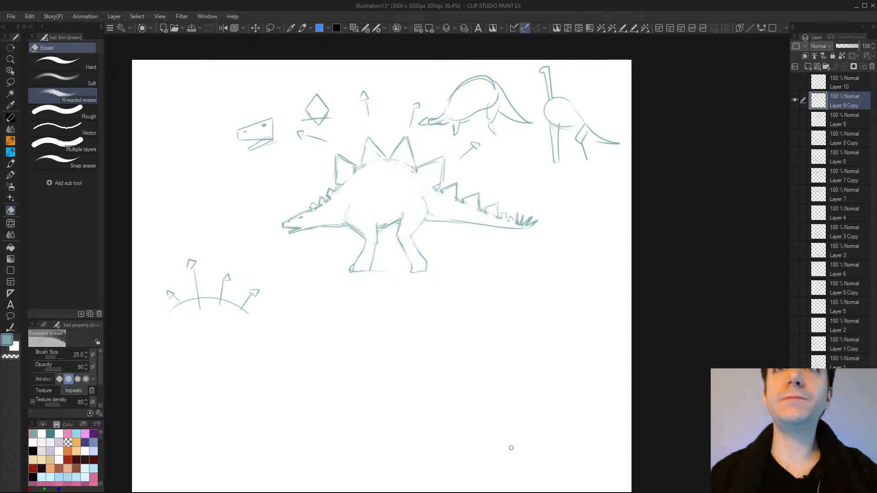
# Reinforce the throat, belly and tail underside with the pencil, and draw the two far-side legs filled with hatching
pyautogui.press('p')
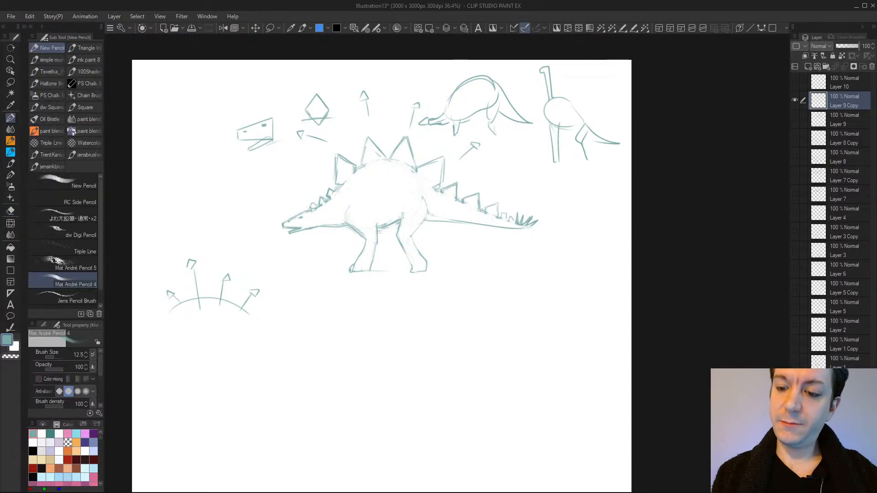
pyautogui.moveTo(378, 229); pyautogui.dragTo(458, 222)
pyautogui.moveTo(510, 227); pyautogui.dragTo(531, 227)
pyautogui.moveTo(313, 227); pyautogui.dragTo(342, 225)
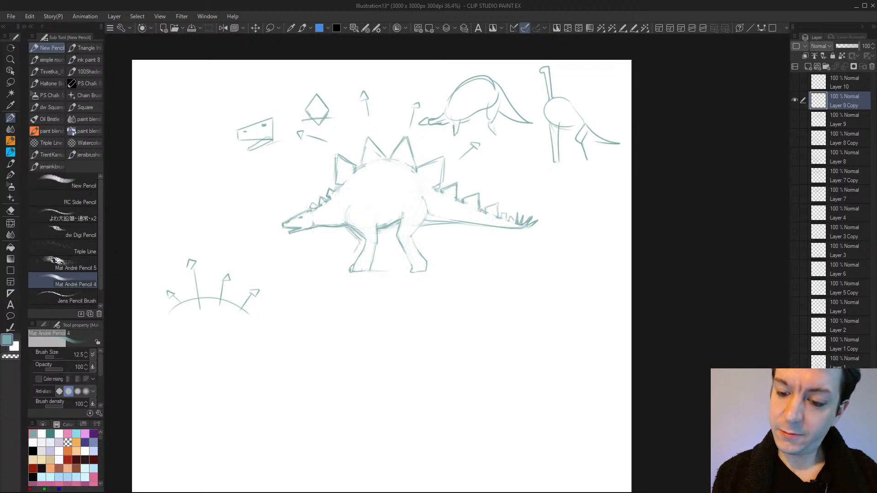
pyautogui.moveTo(345, 272)
pyautogui.mouseDown()
pyautogui.moveTo(363, 247)
pyautogui.moveTo(397, 247)
pyautogui.moveTo(405, 267)
pyautogui.mouseUp()
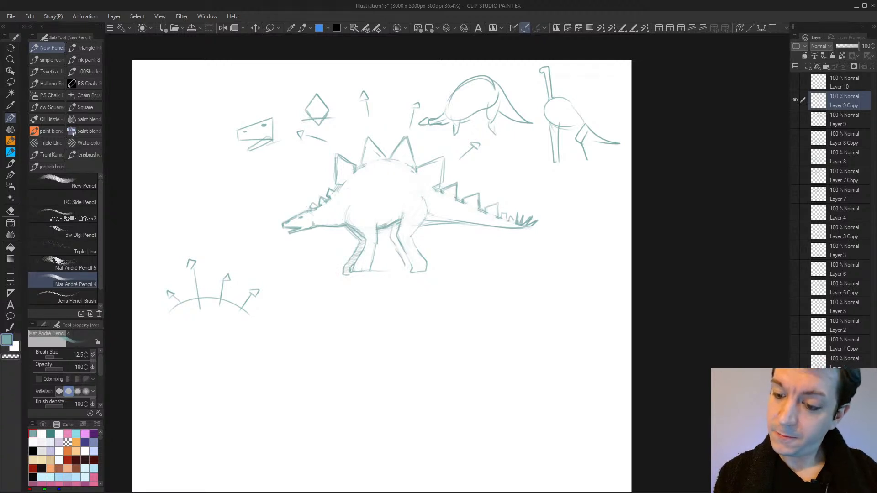
pyautogui.moveTo(390, 234)
pyautogui.mouseDown()
pyautogui.moveTo(397, 227)
pyautogui.moveTo(408, 255)
pyautogui.mouseUp()
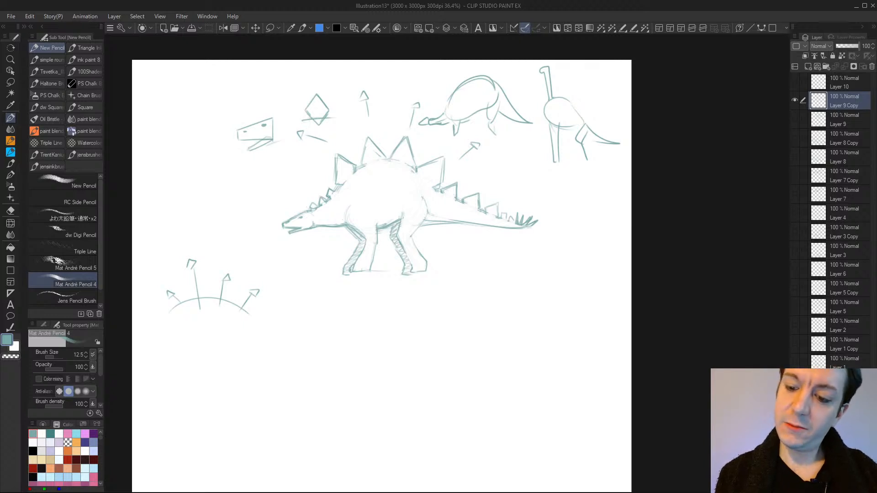
# Draw a long ground line beneath the feet, and add small mounds and mushrooms along it on both sides of the dinosaur
pyautogui.moveTo(359, 276); pyautogui.dragTo(422, 276)
pyautogui.moveTo(315, 280); pyautogui.dragTo(479, 275)
pyautogui.moveTo(277, 279); pyautogui.dragTo(507, 277)
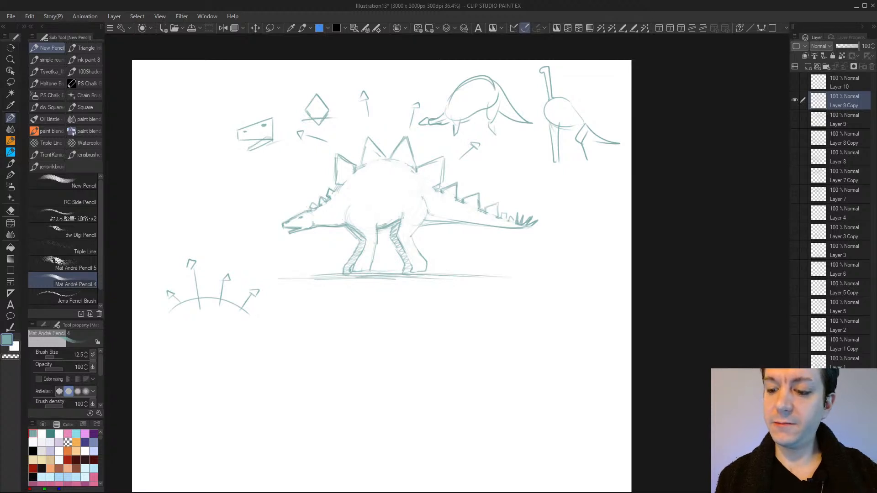
pyautogui.moveTo(427, 265); pyautogui.dragTo(437, 274)
pyautogui.moveTo(308, 276); pyautogui.dragTo(318, 276)
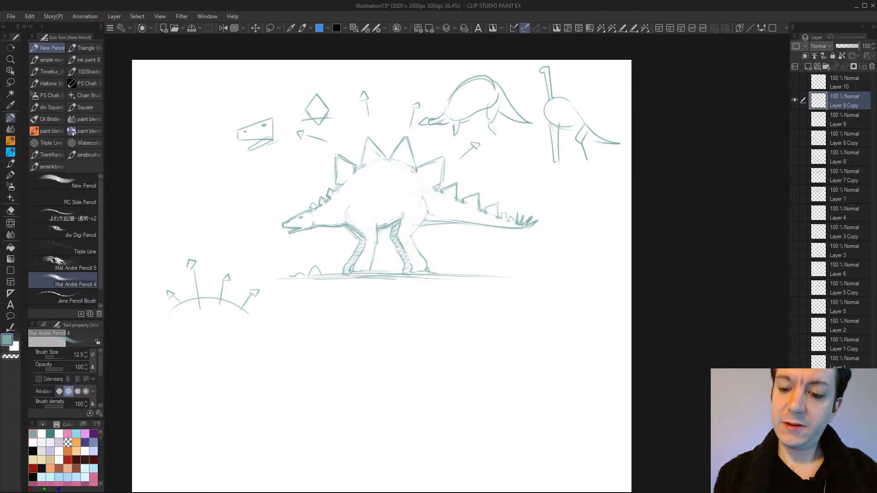
pyautogui.moveTo(445, 274)
pyautogui.mouseDown()
pyautogui.moveTo(472, 268)
pyautogui.moveTo(464, 260)
pyautogui.moveTo(489, 267)
pyautogui.mouseUp()
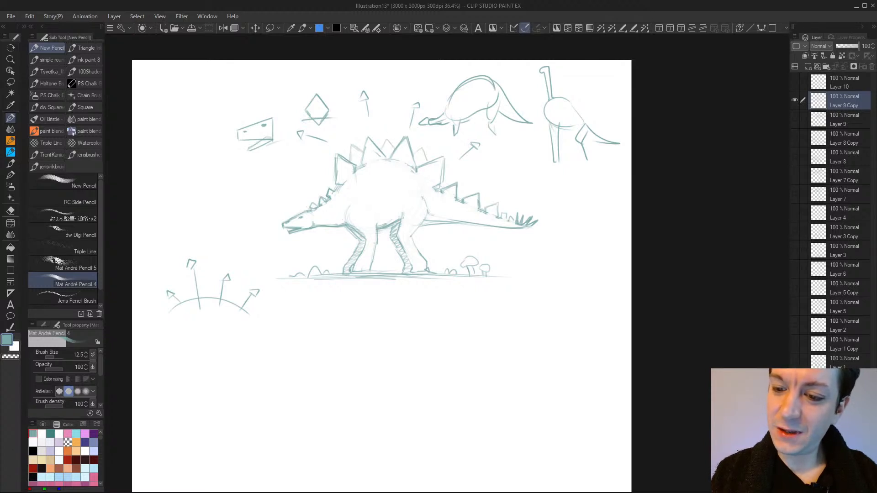
# Add a far-side row of hatched plates in the gaps between the back and tail plates
pyautogui.moveTo(353, 157); pyautogui.dragTo(361, 162)
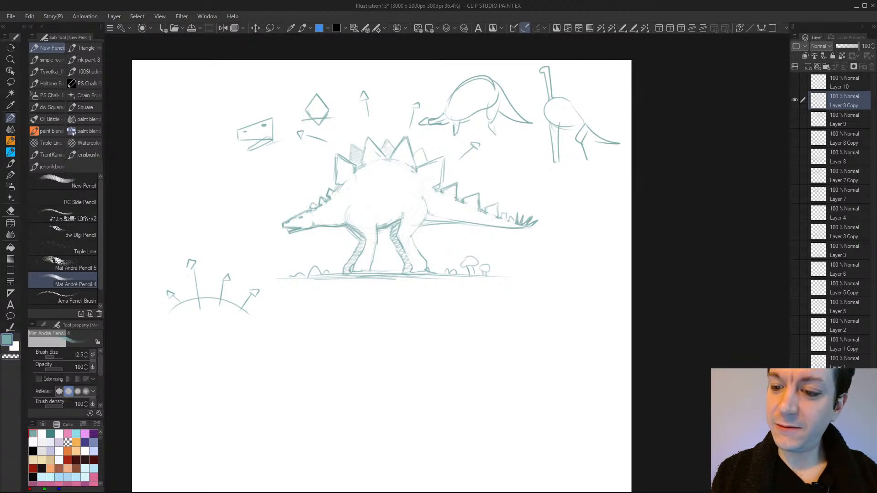
pyautogui.moveTo(415, 154); pyautogui.dragTo(425, 165)
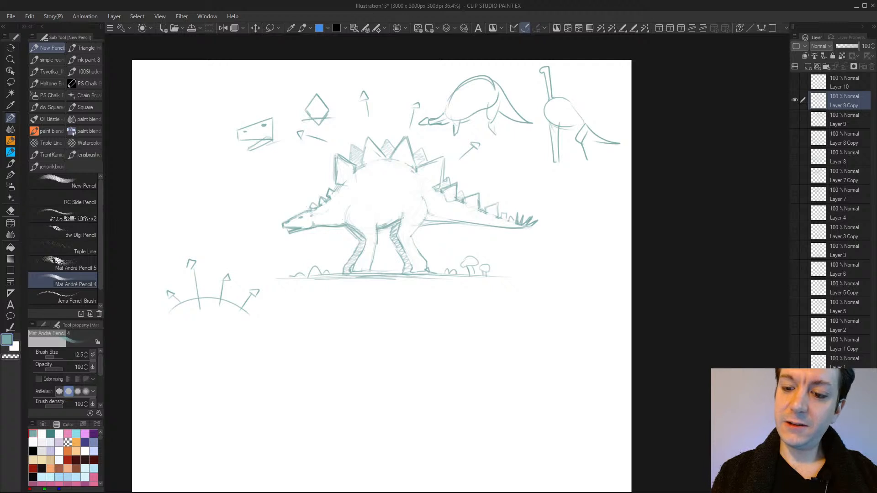
# Cover the dinosaur's flank with a pattern of diamond shapes from shoulder to hip, shading several with hatching
pyautogui.moveTo(369, 187)
pyautogui.mouseDown()
pyautogui.moveTo(388, 192)
pyautogui.moveTo(376, 201)
pyautogui.moveTo(393, 202)
pyautogui.moveTo(410, 187)
pyautogui.moveTo(393, 181)
pyautogui.moveTo(408, 201)
pyautogui.mouseUp()
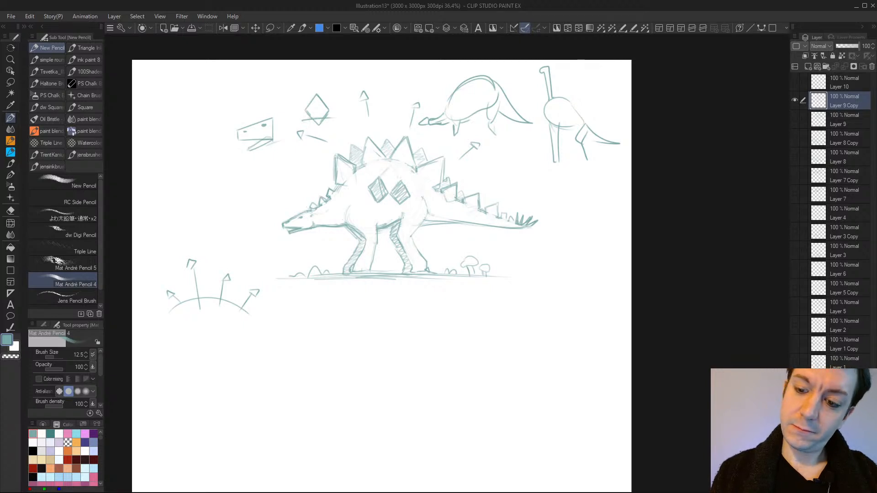
pyautogui.moveTo(373, 190)
pyautogui.mouseDown()
pyautogui.moveTo(367, 200)
pyautogui.moveTo(385, 217)
pyautogui.moveTo(369, 191)
pyautogui.moveTo(341, 203)
pyautogui.moveTo(343, 189)
pyautogui.mouseUp()
pyautogui.moveTo(353, 183)
pyautogui.mouseDown()
pyautogui.moveTo(345, 193)
pyautogui.moveTo(354, 199)
pyautogui.mouseUp()
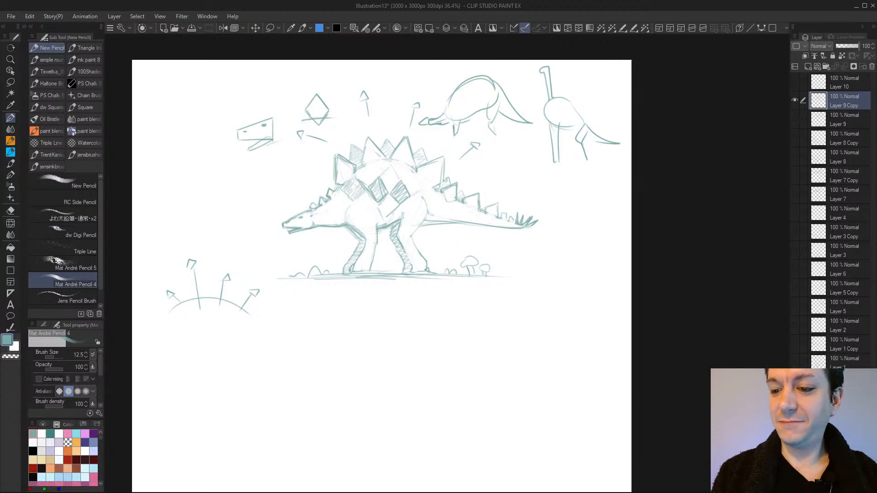
pyautogui.moveTo(424, 188); pyautogui.dragTo(412, 199)
pyautogui.moveTo(421, 205); pyautogui.dragTo(416, 212)
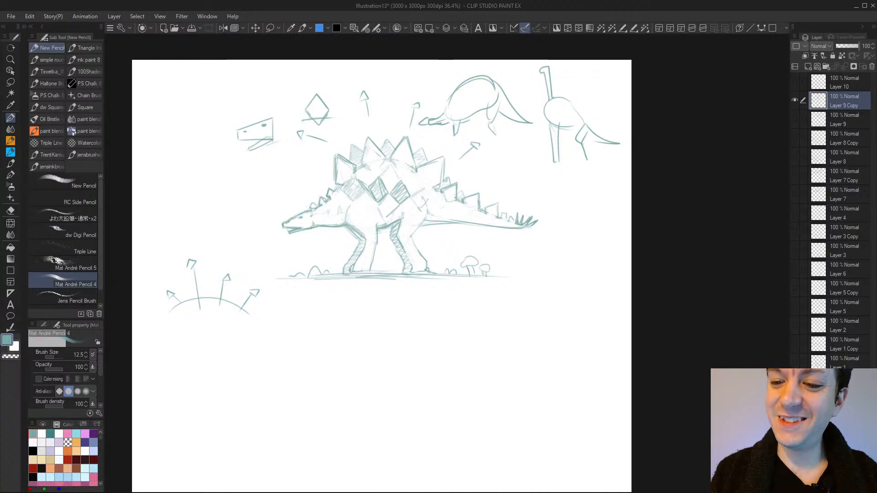
# Add a few loose horizontal strokes just below the ground line under the dinosaur
pyautogui.moveTo(507, 286); pyautogui.dragTo(493, 299)
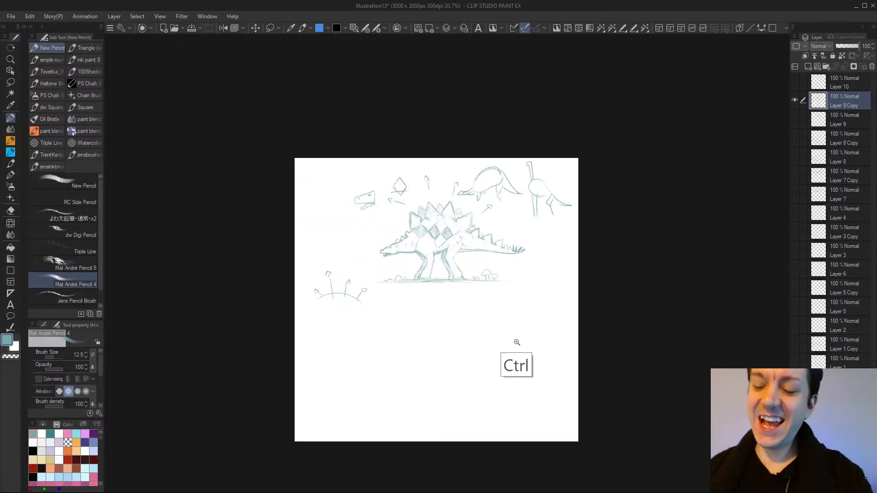
pyautogui.moveTo(517, 341); pyautogui.dragTo(531, 340)
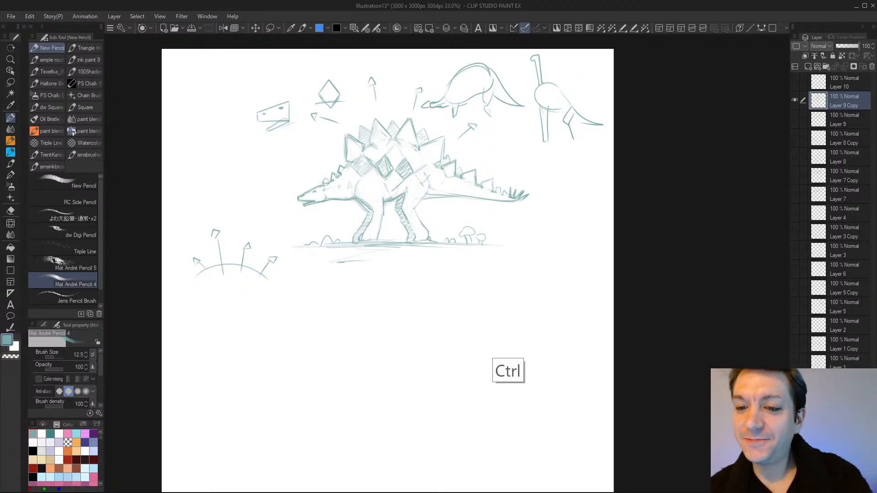
pyautogui.moveTo(505, 352); pyautogui.dragTo(499, 355)
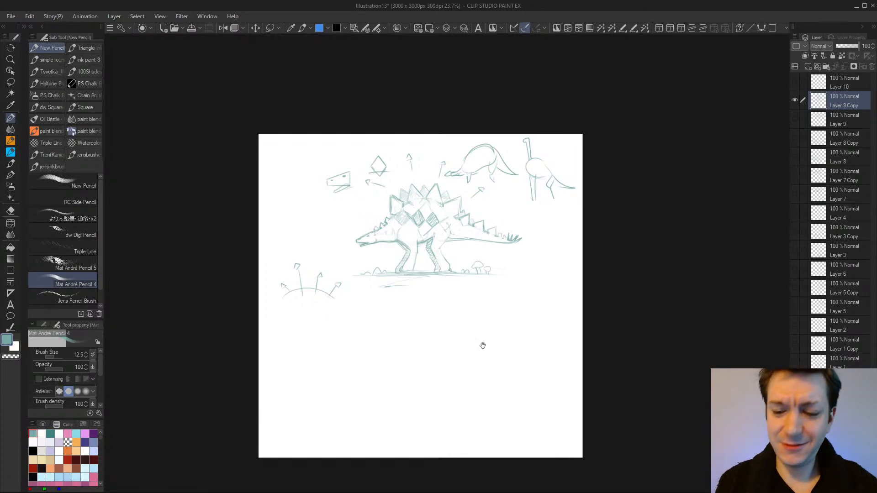
pyautogui.moveTo(460, 377); pyautogui.dragTo(447, 403)
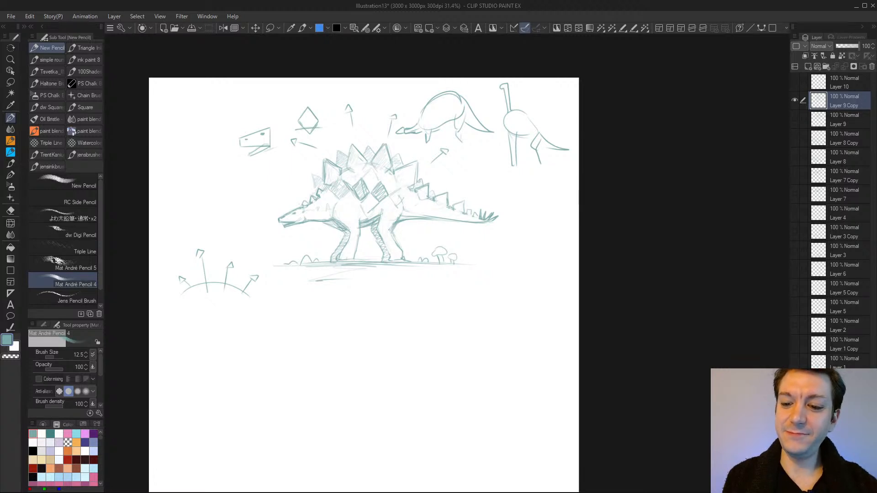
pyautogui.scroll(-3, 458, 427)
pyautogui.scroll(4, 458, 427)
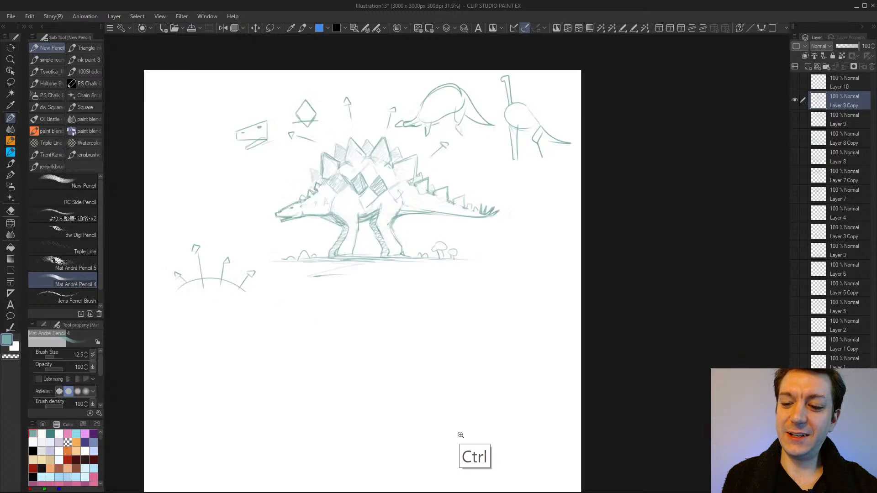
pyautogui.moveTo(470, 432); pyautogui.dragTo(434, 444)
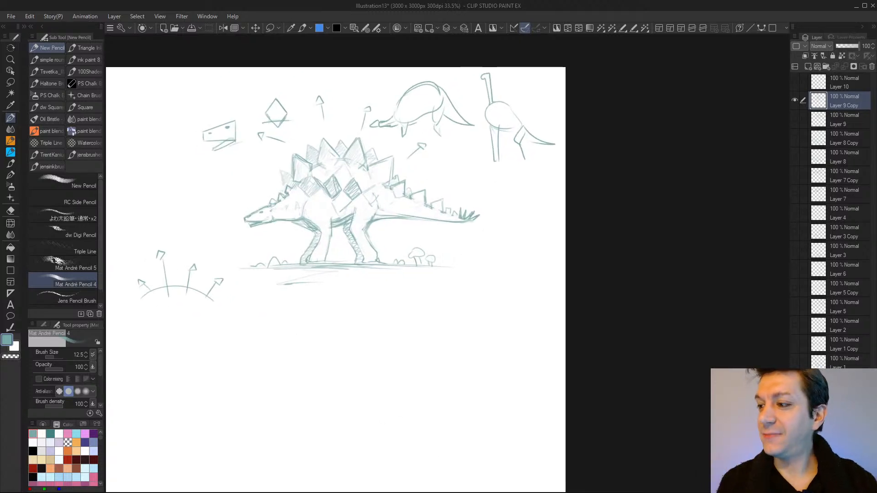
# Hide Layer 9 Copy and review the drawings on Layer 9, Layer 8 Copy and Layer 8, hiding each one again
pyautogui.click(794, 101)
pyautogui.click(795, 120)
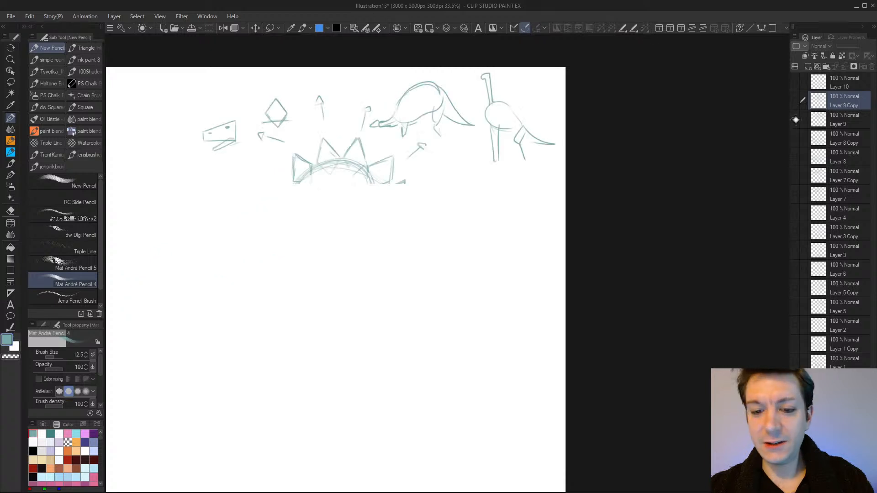
pyautogui.click(795, 120)
pyautogui.click(795, 139)
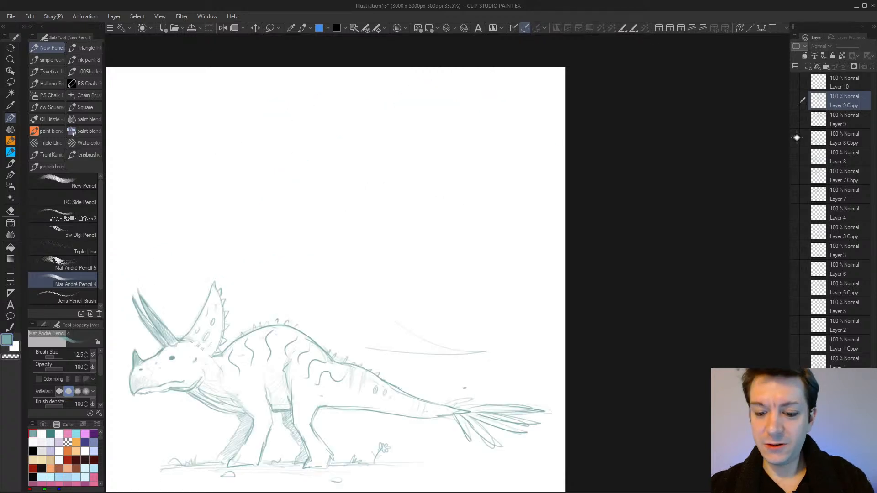
pyautogui.moveTo(468, 295); pyautogui.dragTo(540, 246)
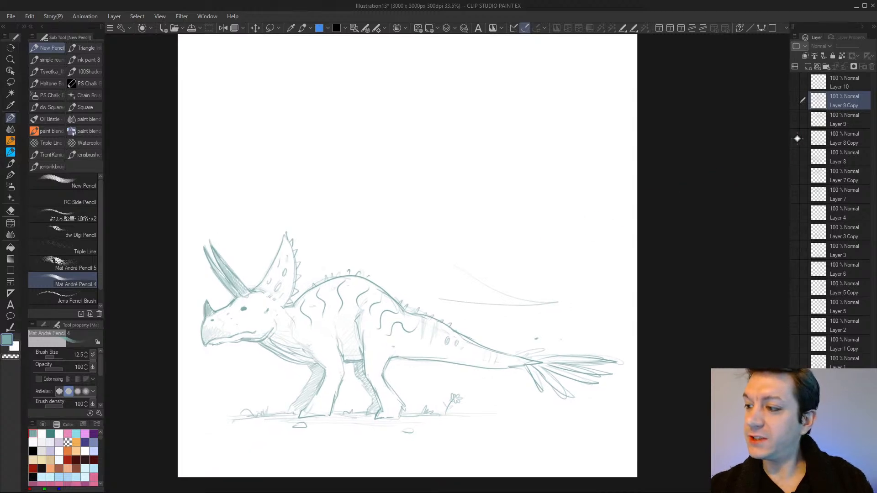
pyautogui.click(794, 138)
pyautogui.click(796, 157)
pyautogui.click(795, 157)
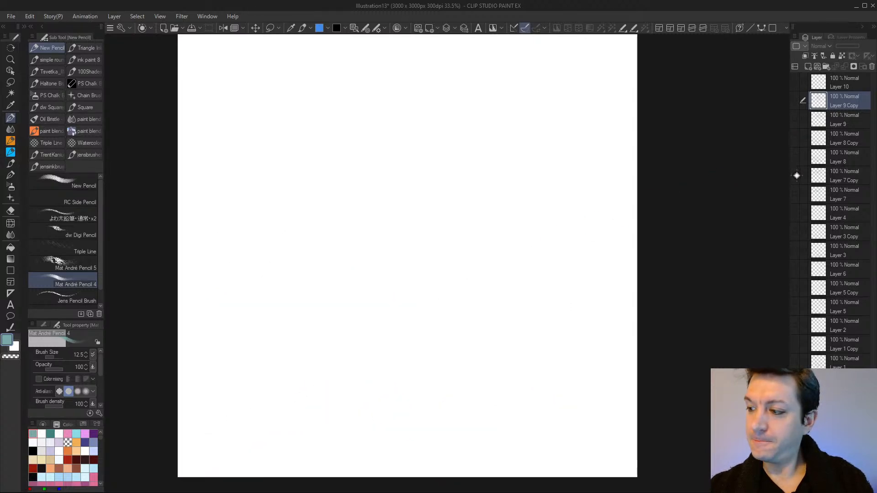
# Review the pterosaur on Layer 7 Copy and Layer 7 and the marine reptile on Layer 3 Copy and Layer 3 one after another
pyautogui.click(796, 176)
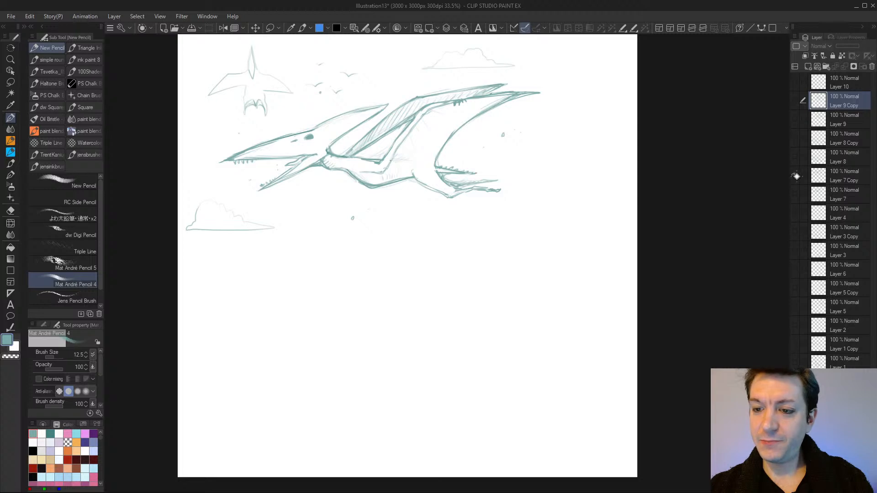
pyautogui.click(795, 176)
pyautogui.click(795, 195)
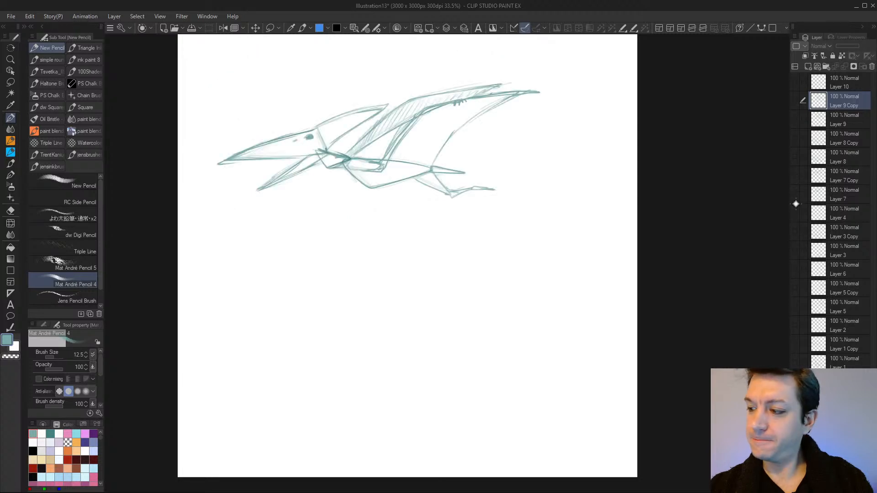
pyautogui.click(796, 204)
pyautogui.click(795, 213)
pyautogui.click(795, 232)
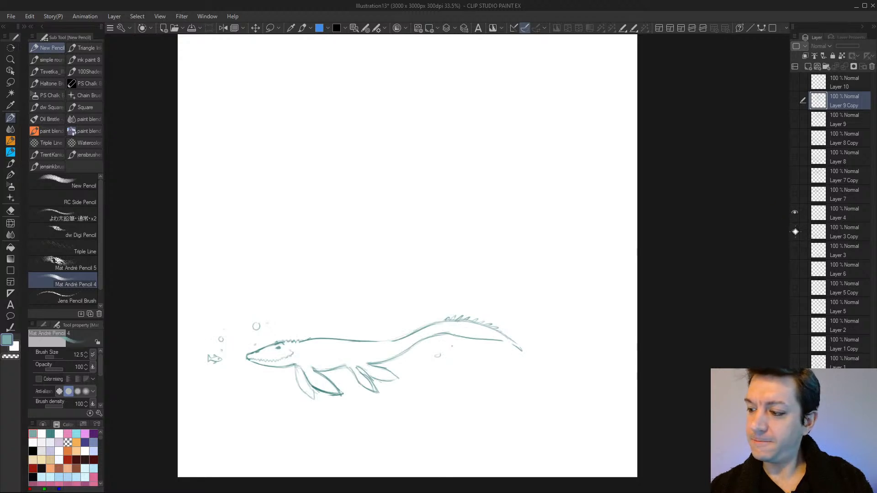
pyautogui.click(795, 232)
pyautogui.click(795, 252)
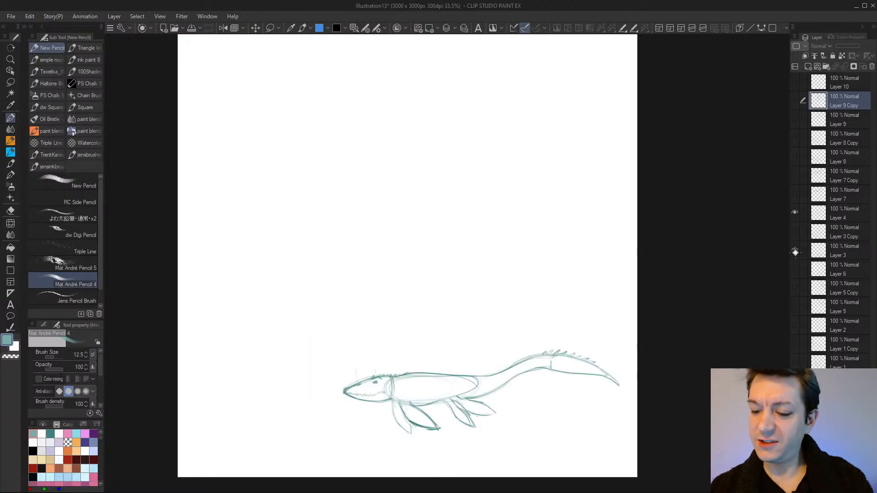
pyautogui.click(795, 252)
# Review the crested dinosaur with its feather details on Layer 6, Layer 5 Copy and Layer 5
pyautogui.click(795, 274)
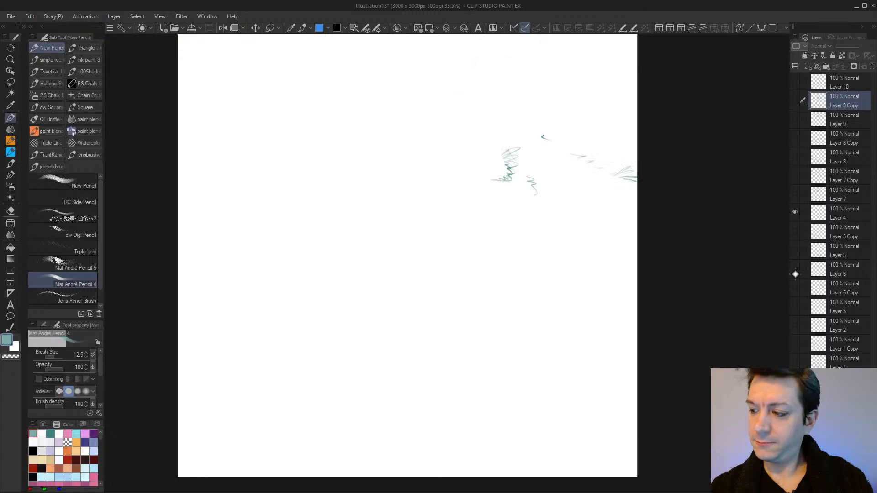
pyautogui.click(795, 274)
pyautogui.click(795, 274)
pyautogui.click(795, 274)
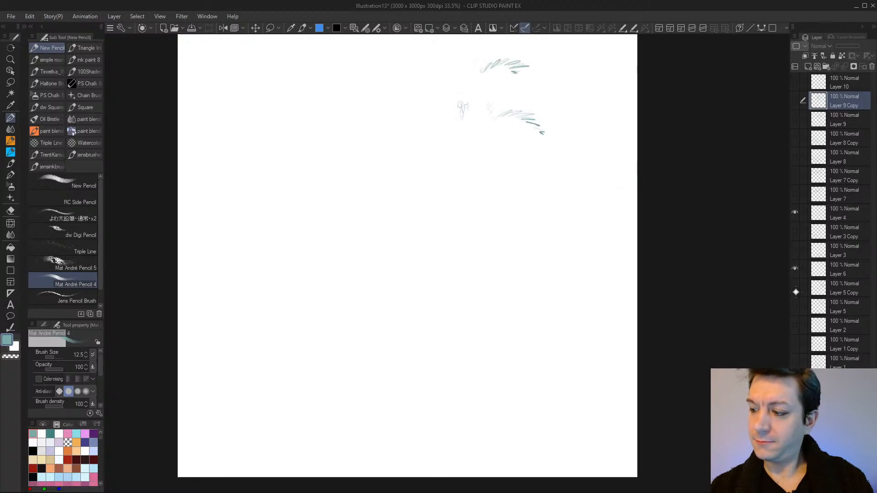
pyautogui.click(795, 293)
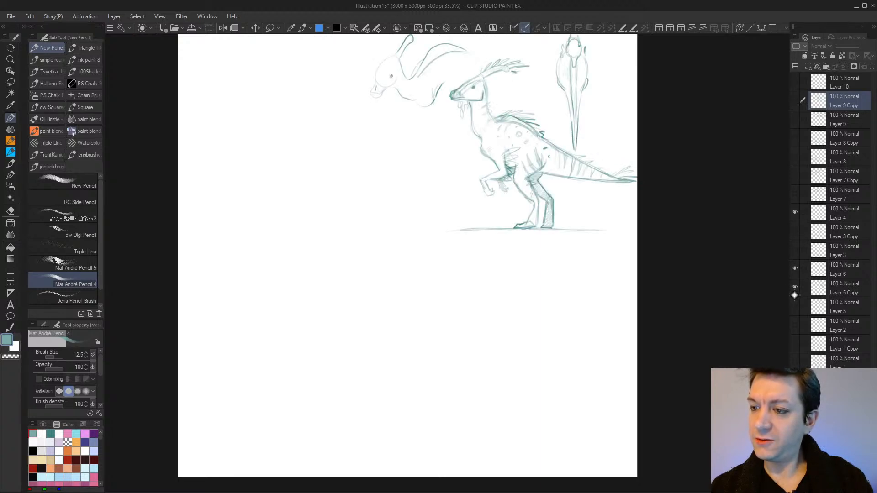
pyautogui.moveTo(606, 329); pyautogui.dragTo(538, 401)
pyautogui.moveTo(535, 336); pyautogui.dragTo(548, 354)
pyautogui.click(796, 270)
pyautogui.click(796, 288)
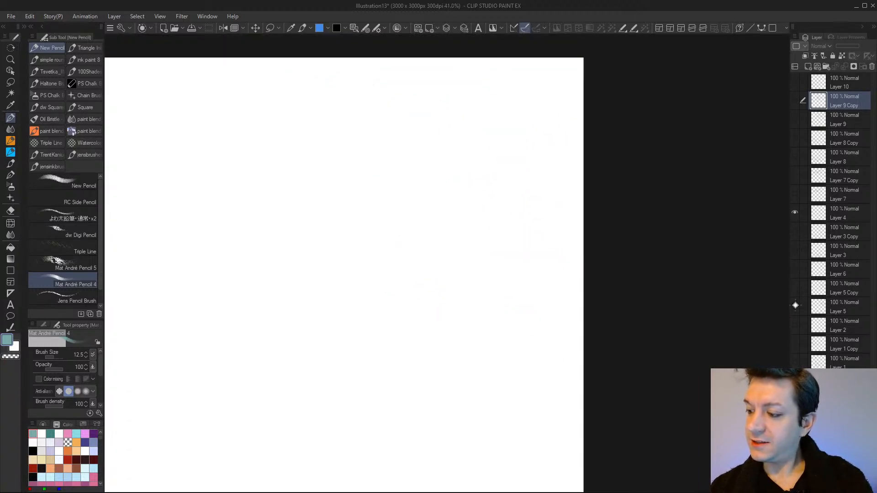
pyautogui.click(795, 306)
# Review the oldest drawings on Layer 2, Layer 1 Copy and Layer 1, including the whole long-necked dinosaur
pyautogui.click(795, 327)
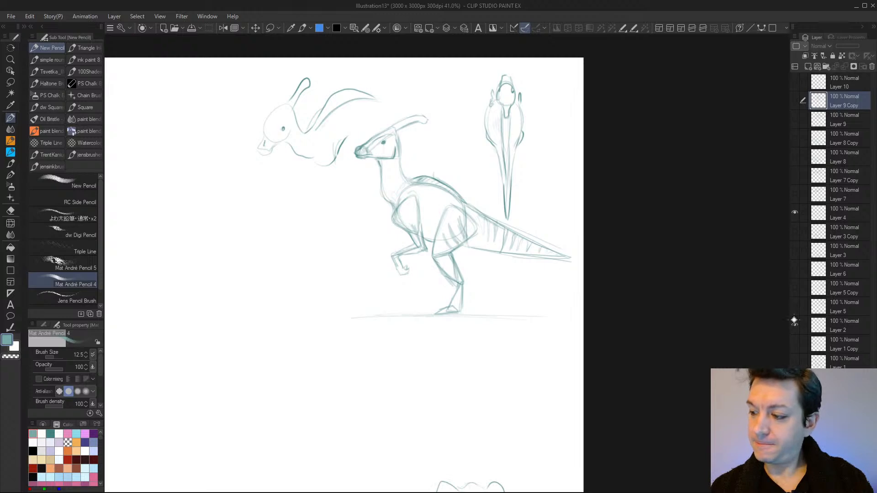
pyautogui.click(794, 306)
pyautogui.click(795, 343)
pyautogui.click(795, 326)
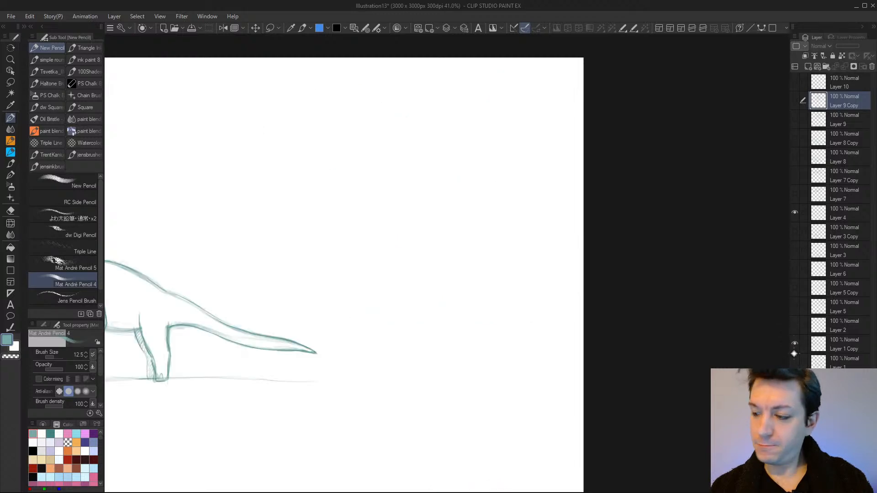
pyautogui.click(795, 363)
pyautogui.moveTo(587, 396)
pyautogui.mouseDown()
pyautogui.moveTo(652, 388)
pyautogui.moveTo(687, 359)
pyautogui.moveTo(670, 380)
pyautogui.mouseUp()
pyautogui.click(795, 363)
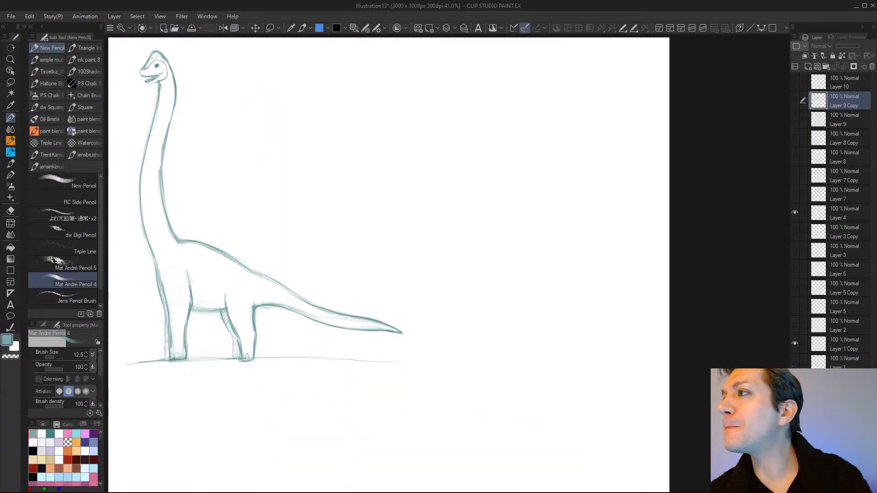
pyautogui.moveTo(457, 405); pyautogui.dragTo(465, 456)
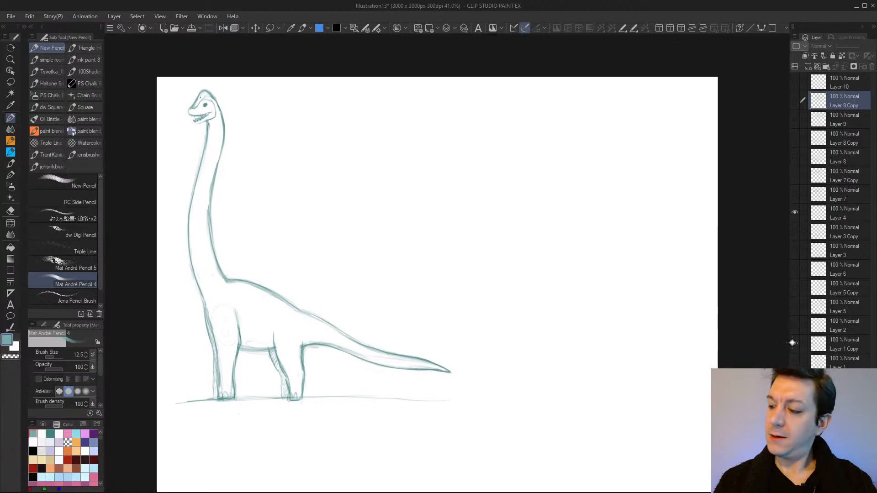
# Hide Layer 4, make the empty Layer 10 visible and select it as the active drawing layer
pyautogui.click(795, 213)
pyautogui.click(794, 84)
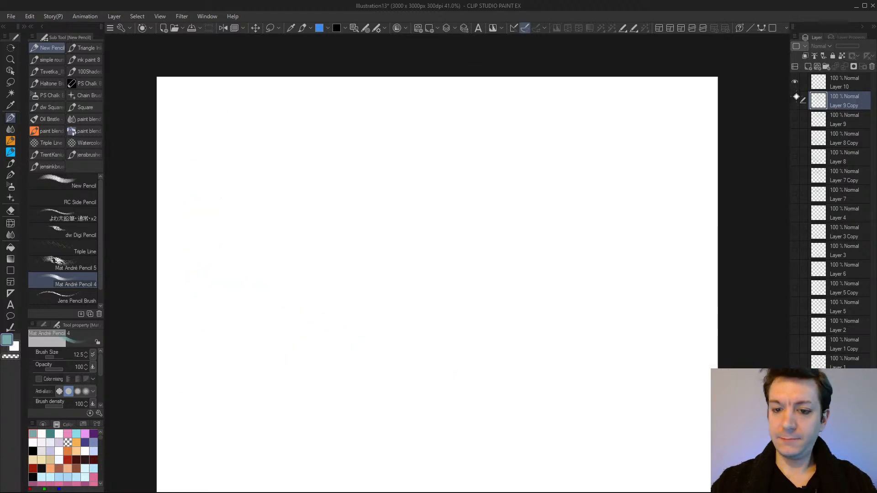
pyautogui.click(795, 100)
pyautogui.click(796, 99)
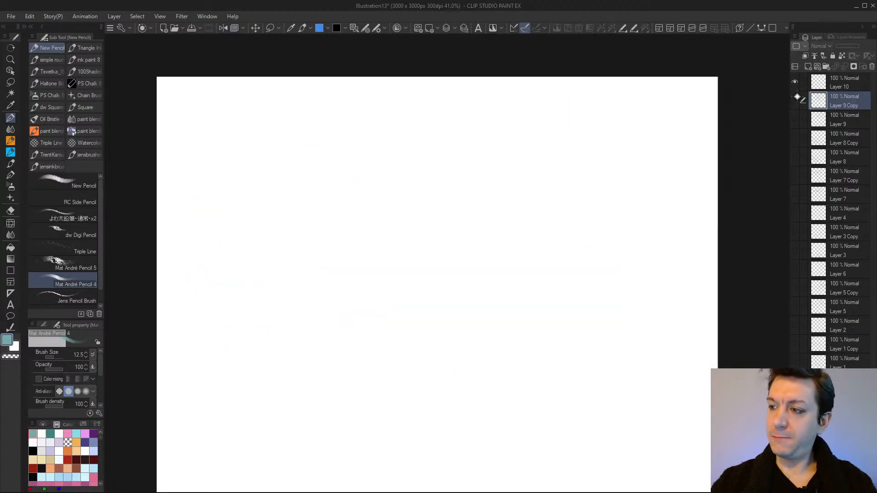
pyautogui.click(842, 86)
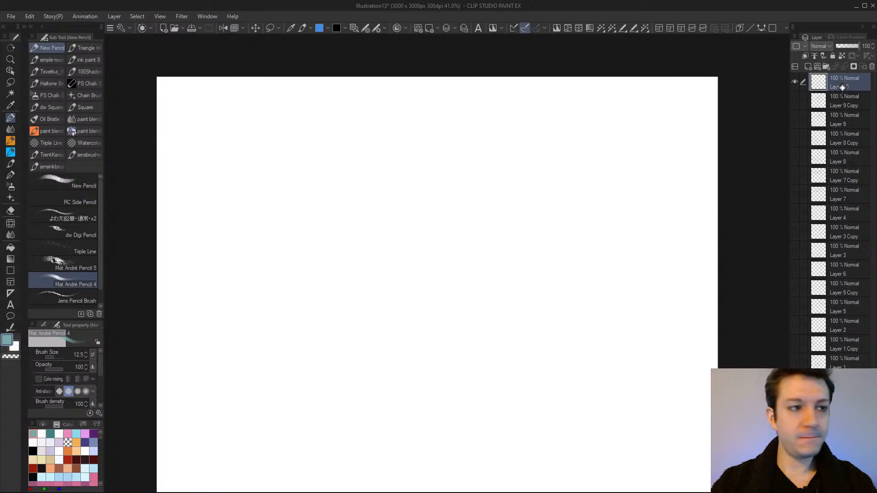
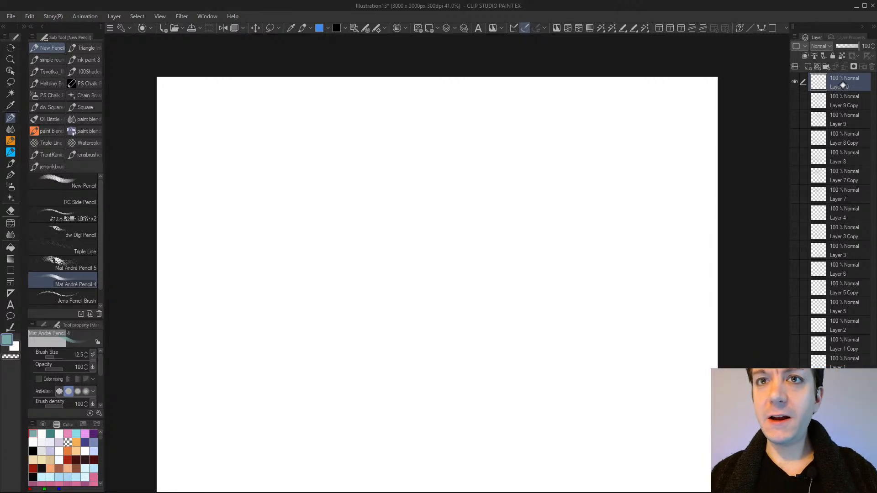
# Sketch a light horizontal oval for the body in the canvas's upper area, with a small head circle up to its right
pyautogui.moveTo(438, 274); pyautogui.dragTo(419, 266)
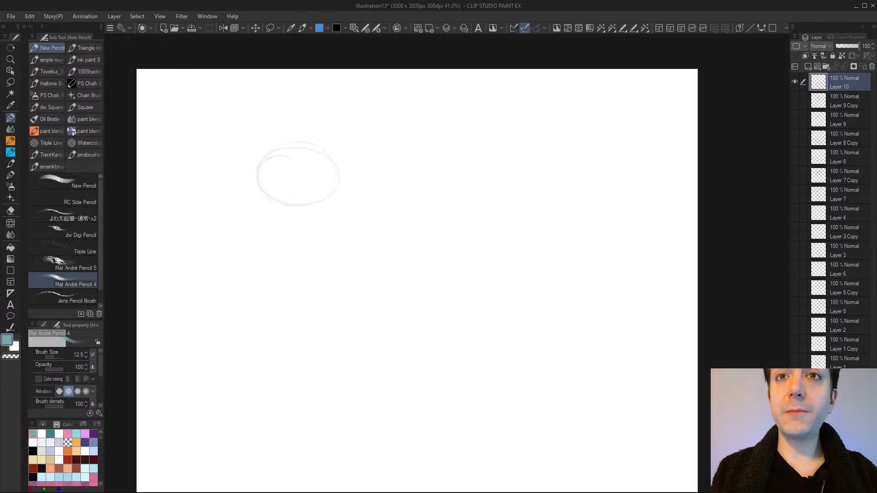
pyautogui.moveTo(327, 158)
pyautogui.mouseDown()
pyautogui.moveTo(263, 171)
pyautogui.moveTo(342, 161)
pyautogui.mouseUp()
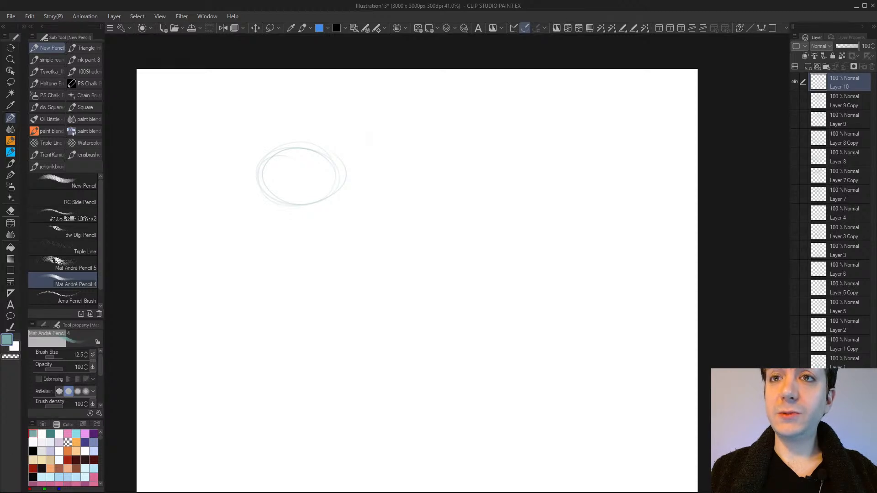
pyautogui.moveTo(393, 124); pyautogui.dragTo(368, 142)
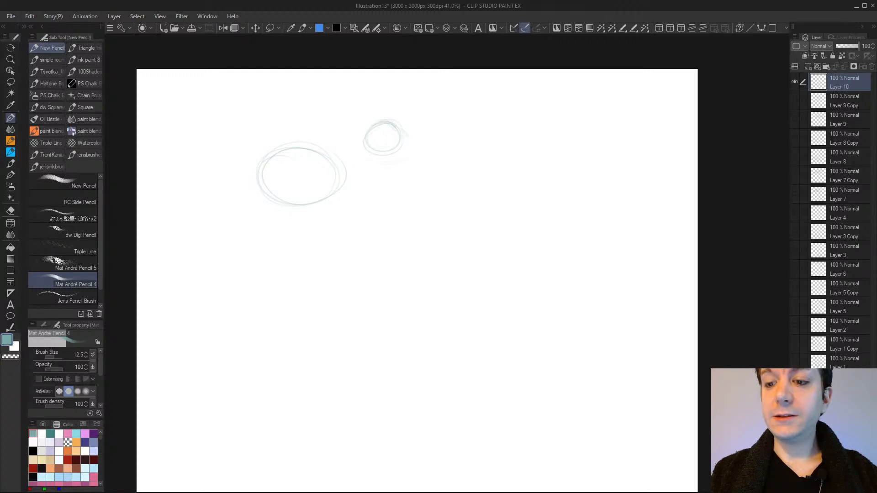
# Add a pointed wedge-shaped snout to the right of the head circle, and a short curved arc over the top of the head
pyautogui.moveTo(384, 163); pyautogui.dragTo(421, 151)
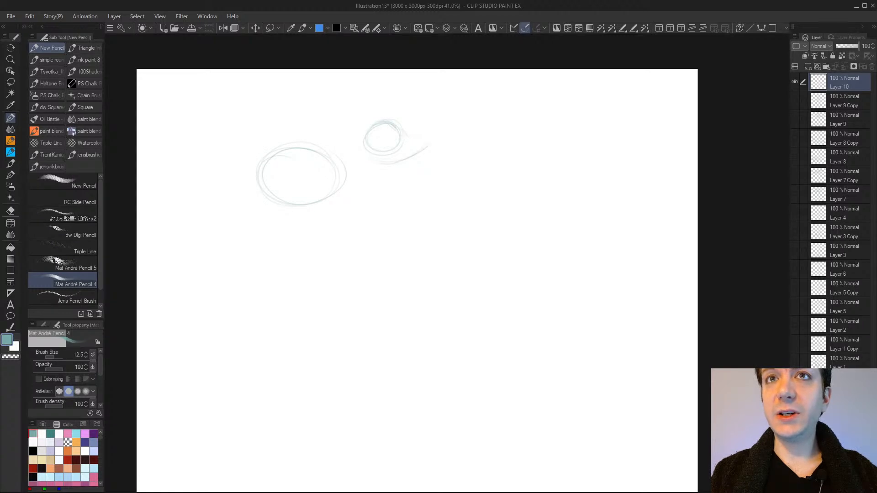
pyautogui.moveTo(393, 138)
pyautogui.mouseDown()
pyautogui.moveTo(381, 157)
pyautogui.moveTo(444, 140)
pyautogui.moveTo(434, 147)
pyautogui.mouseUp()
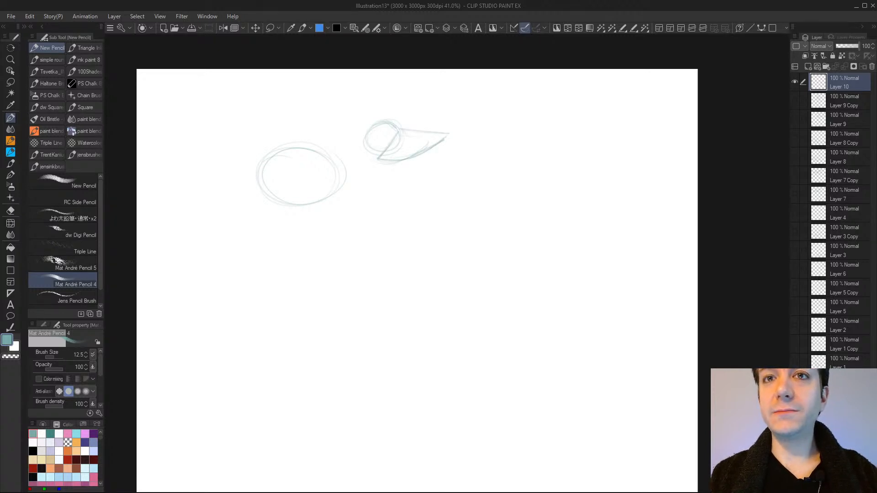
pyautogui.moveTo(368, 119); pyautogui.dragTo(394, 122)
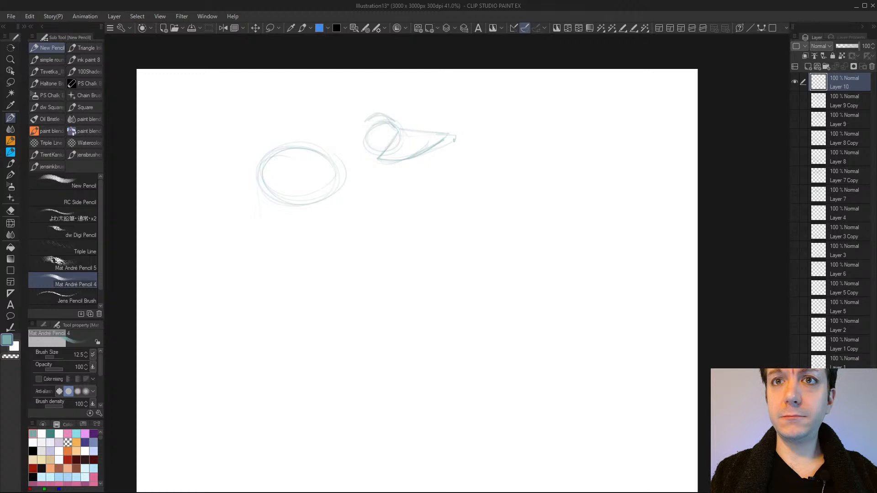
# Draw the thigh at the rear of the body oval with straight lines converging to a point below it
pyautogui.moveTo(260, 190); pyautogui.dragTo(283, 225)
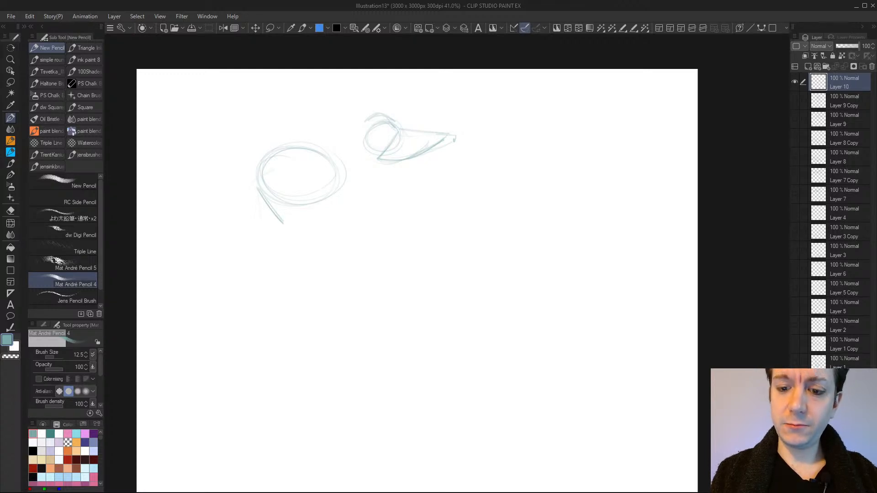
pyautogui.moveTo(258, 194); pyautogui.dragTo(304, 228)
pyautogui.moveTo(292, 172); pyautogui.dragTo(306, 228)
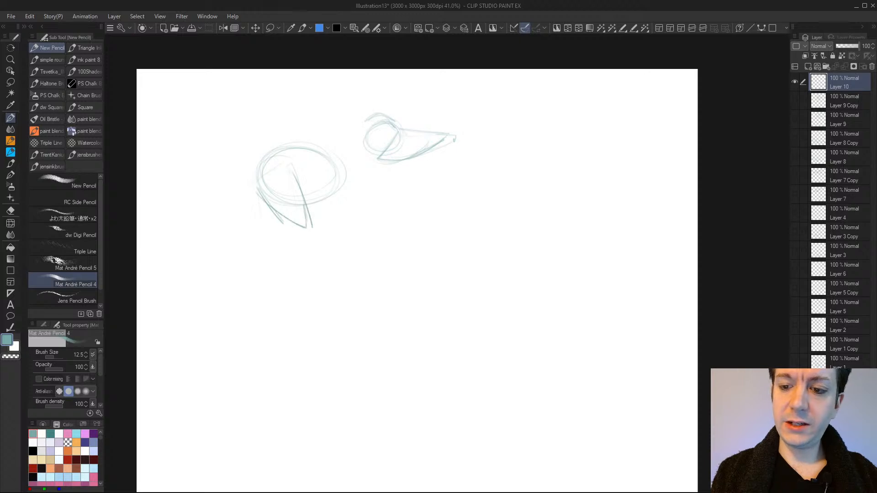
pyautogui.moveTo(300, 191); pyautogui.dragTo(303, 203)
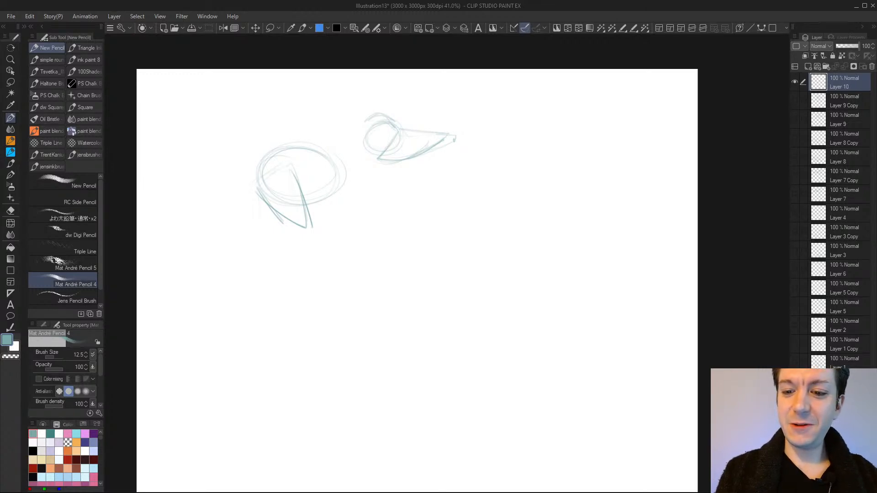
# Sketch the dinosaur's hind leg below the body oval, with angled lower leg, narrow ankle and a flat foot pointing forward
pyautogui.moveTo(270, 154); pyautogui.dragTo(256, 184)
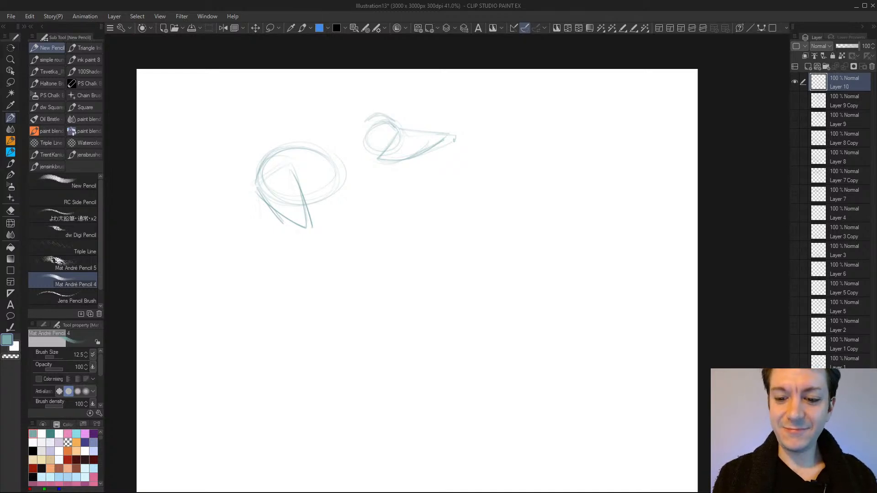
pyautogui.moveTo(307, 227); pyautogui.dragTo(298, 269)
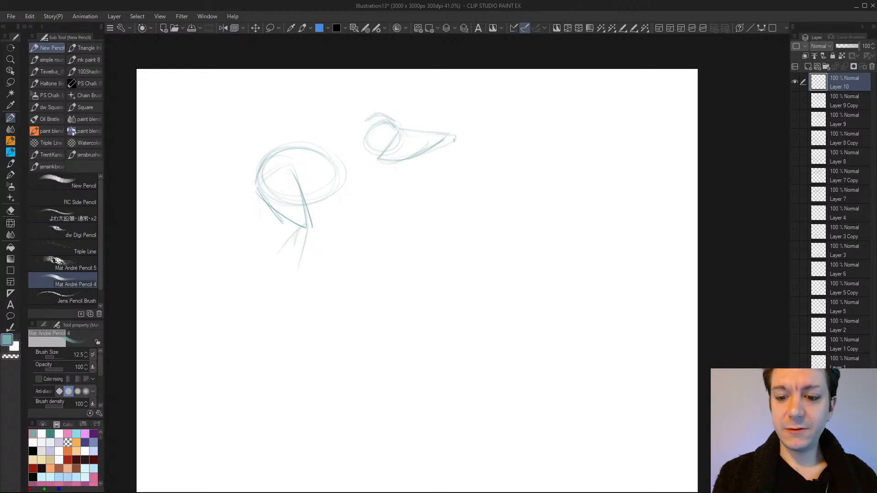
pyautogui.moveTo(295, 226)
pyautogui.mouseDown()
pyautogui.moveTo(286, 262)
pyautogui.moveTo(292, 256)
pyautogui.moveTo(280, 268)
pyautogui.moveTo(313, 228)
pyautogui.moveTo(281, 265)
pyautogui.mouseUp()
pyautogui.moveTo(308, 232)
pyautogui.mouseDown()
pyautogui.moveTo(281, 266)
pyautogui.moveTo(274, 282)
pyautogui.moveTo(282, 285)
pyautogui.moveTo(274, 290)
pyautogui.moveTo(281, 296)
pyautogui.mouseUp()
pyautogui.moveTo(277, 265)
pyautogui.mouseDown()
pyautogui.moveTo(274, 294)
pyautogui.moveTo(284, 283)
pyautogui.moveTo(283, 298)
pyautogui.mouseUp()
pyautogui.moveTo(279, 264); pyautogui.dragTo(273, 301)
pyautogui.moveTo(272, 300); pyautogui.dragTo(299, 301)
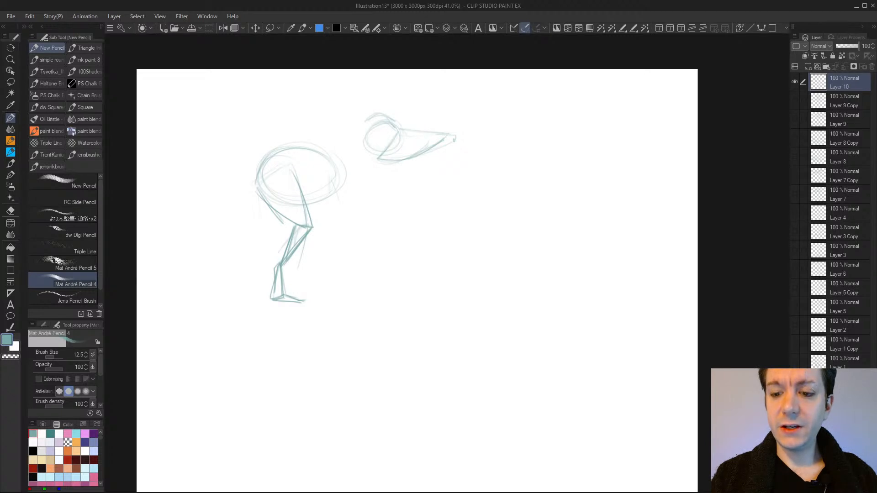
pyautogui.moveTo(557, 169); pyautogui.dragTo(536, 202)
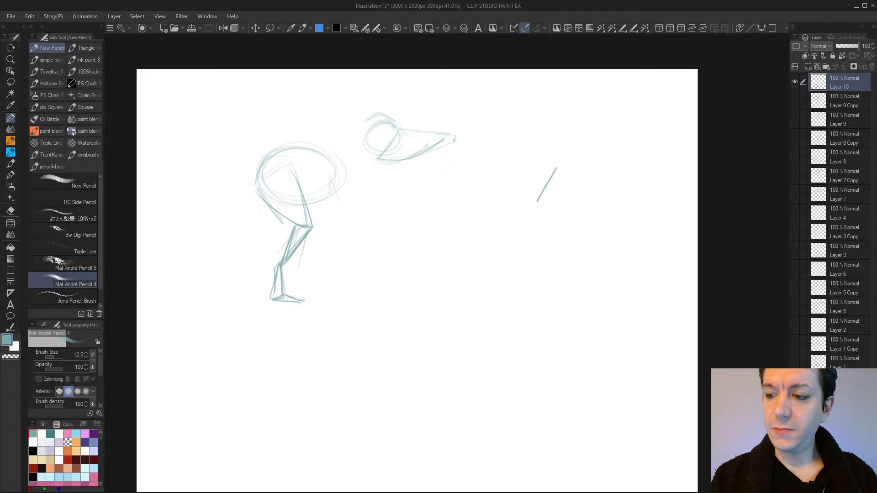
pyautogui.moveTo(502, 174); pyautogui.dragTo(528, 206)
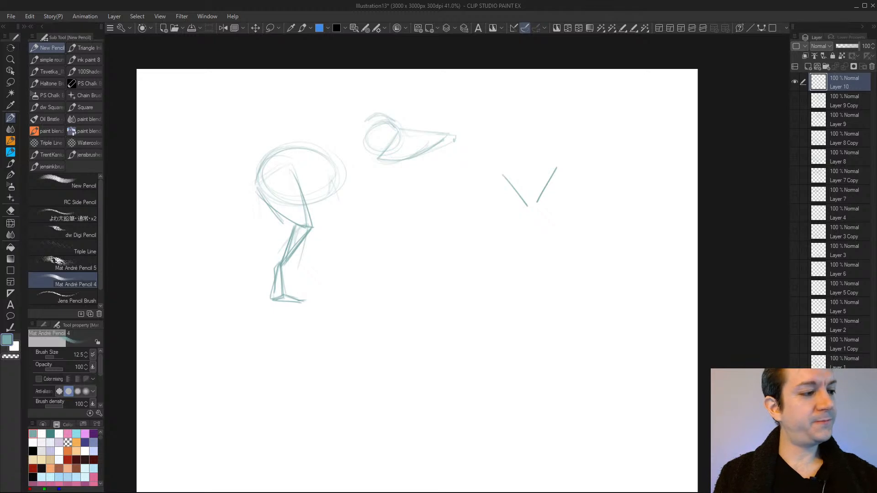
pyautogui.hotkey('ctrl', 'z')
pyautogui.hotkey('ctrl', 'z')
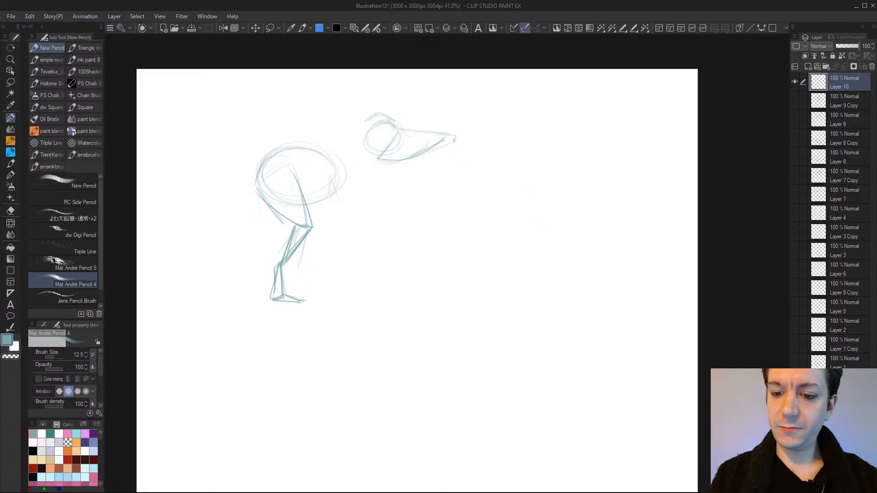
# Sketch a short bent front arm with a small hand at the front of the body oval, and reinforce the belly line
pyautogui.moveTo(331, 178)
pyautogui.mouseDown()
pyautogui.moveTo(325, 200)
pyautogui.moveTo(345, 183)
pyautogui.mouseUp()
pyautogui.moveTo(343, 185); pyautogui.dragTo(323, 214)
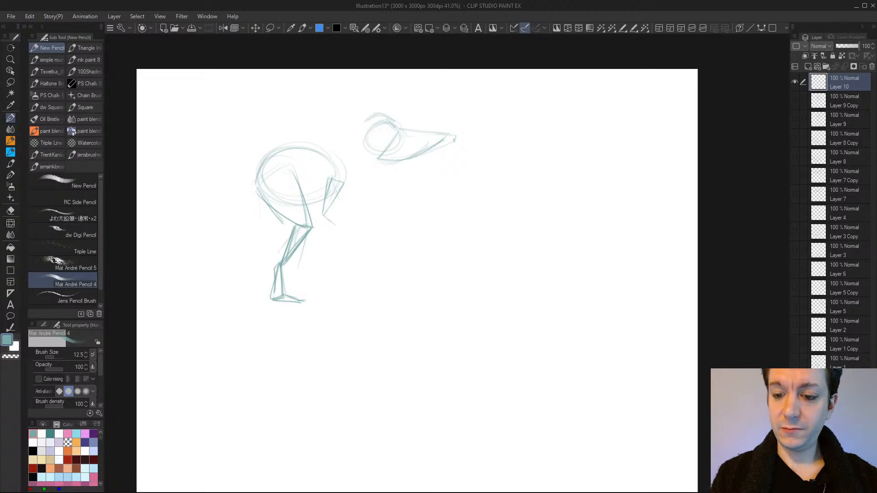
pyautogui.moveTo(329, 209)
pyautogui.mouseDown()
pyautogui.moveTo(349, 236)
pyautogui.moveTo(339, 257)
pyautogui.mouseUp()
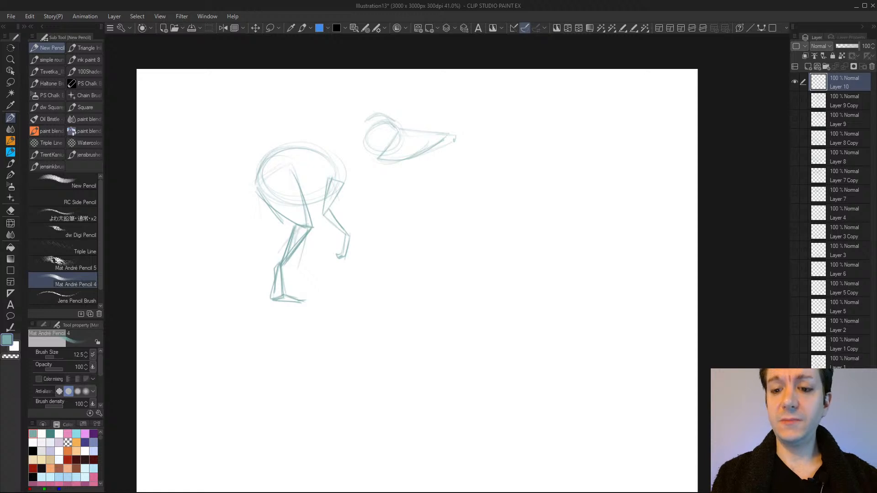
pyautogui.moveTo(308, 205); pyautogui.dragTo(322, 201)
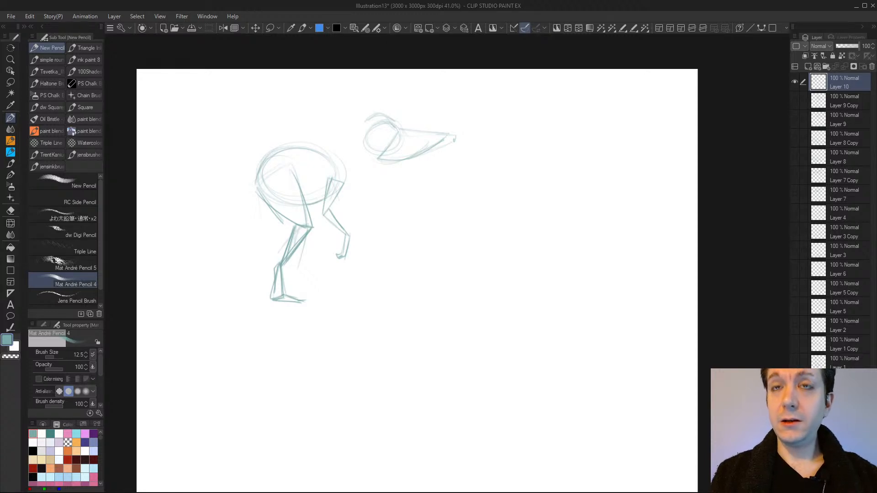
# Connect the head to the body with upper and lower neck lines, and draw a long tapering tail behind the hips
pyautogui.moveTo(347, 187); pyautogui.dragTo(383, 168)
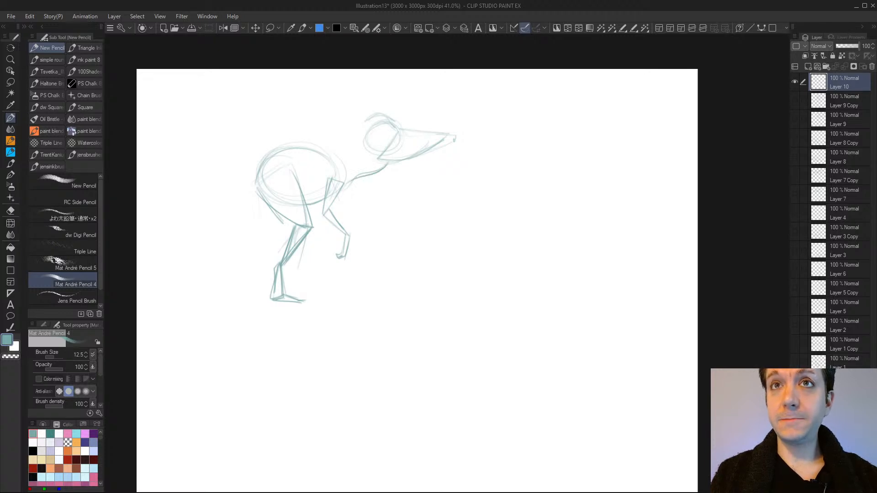
pyautogui.moveTo(326, 154)
pyautogui.mouseDown()
pyautogui.moveTo(360, 144)
pyautogui.moveTo(379, 120)
pyautogui.mouseUp()
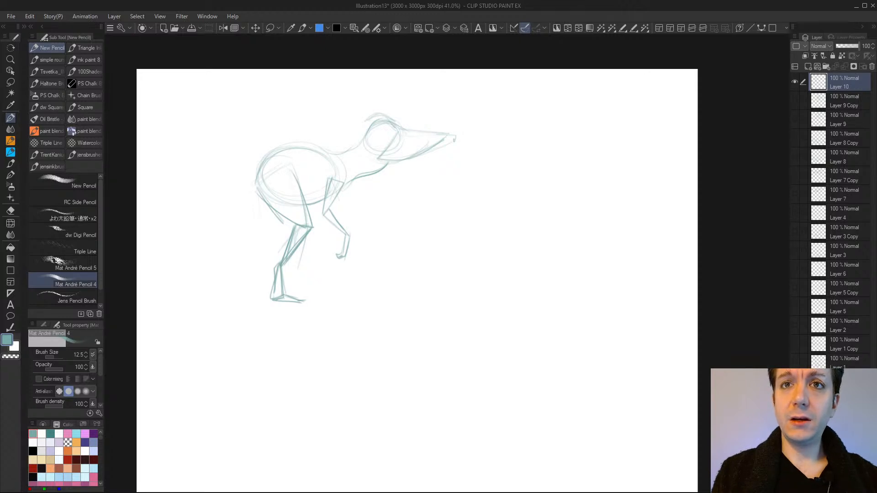
pyautogui.moveTo(263, 162); pyautogui.dragTo(140, 214)
pyautogui.moveTo(232, 220)
pyautogui.mouseDown()
pyautogui.moveTo(146, 223)
pyautogui.moveTo(255, 214)
pyautogui.mouseUp()
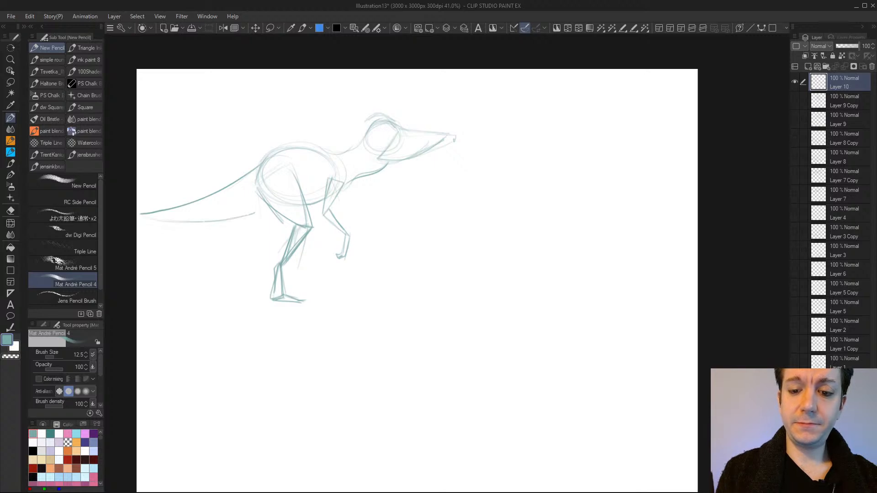
pyautogui.moveTo(261, 174); pyautogui.dragTo(270, 210)
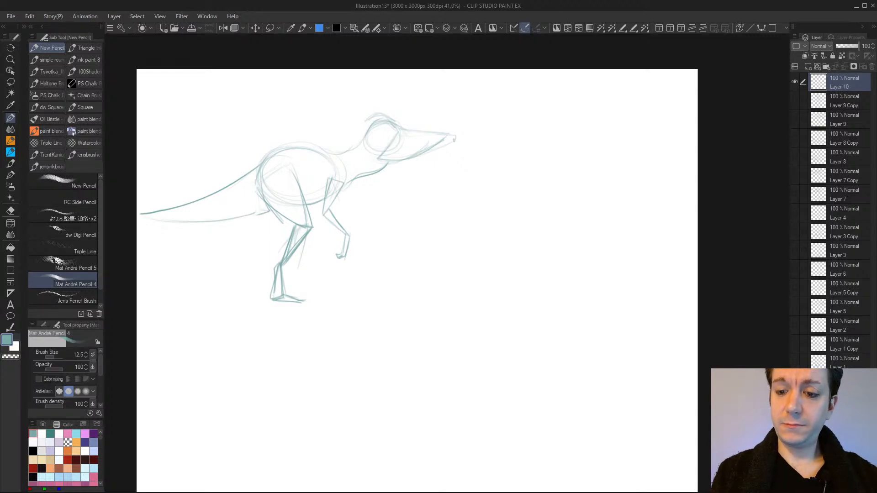
# Move the whole dinosaur sketch slightly to the right so the tail tip sits clear of the canvas edge
pyautogui.hotkey('ctrl', 't')
pyautogui.moveTo(351, 312); pyautogui.dragTo(391, 319)
pyautogui.press('Return')
pyautogui.moveTo(445, 279); pyautogui.dragTo(423, 343)
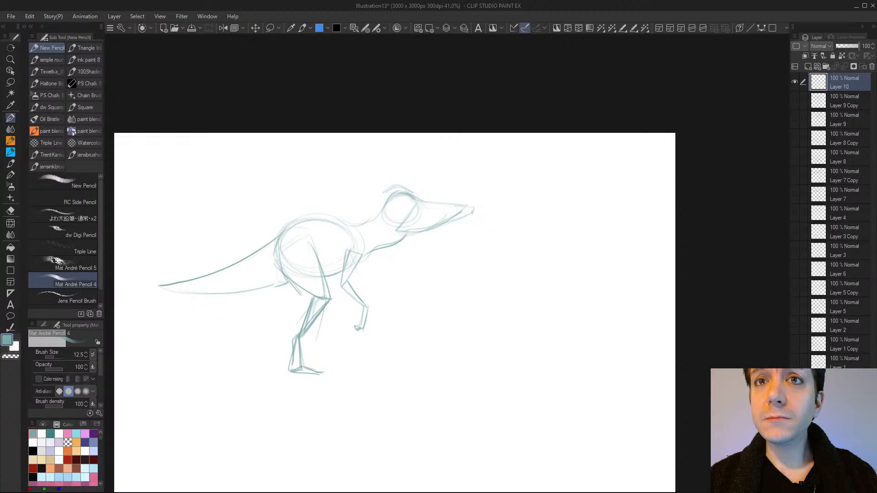
# Darken the neck contours and the back of the head, and extend the long snout to a hooked tip
pyautogui.moveTo(356, 224)
pyautogui.mouseDown()
pyautogui.moveTo(384, 214)
pyautogui.moveTo(395, 191)
pyautogui.moveTo(414, 192)
pyautogui.mouseUp()
pyautogui.moveTo(364, 252); pyautogui.dragTo(392, 245)
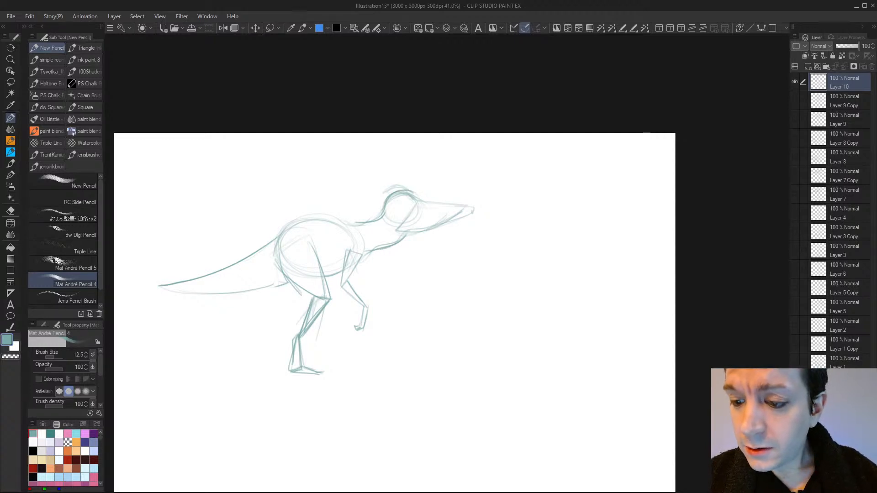
pyautogui.moveTo(383, 212)
pyautogui.mouseDown()
pyautogui.moveTo(413, 192)
pyautogui.moveTo(486, 210)
pyautogui.mouseUp()
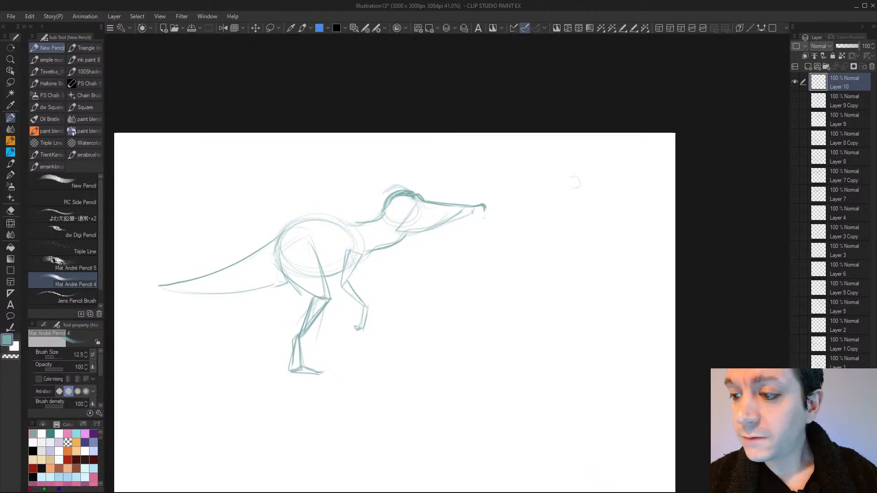
# Sketch a short horizontal line next to the small circle in the empty canvas area beyond the snout
pyautogui.moveTo(548, 188); pyautogui.dragTo(565, 188)
pyautogui.moveTo(568, 180)
pyautogui.mouseDown()
pyautogui.moveTo(521, 174)
pyautogui.moveTo(544, 190)
pyautogui.mouseUp()
pyautogui.hotkey('ctrl', 'z')
pyautogui.hotkey('ctrl', 'z')
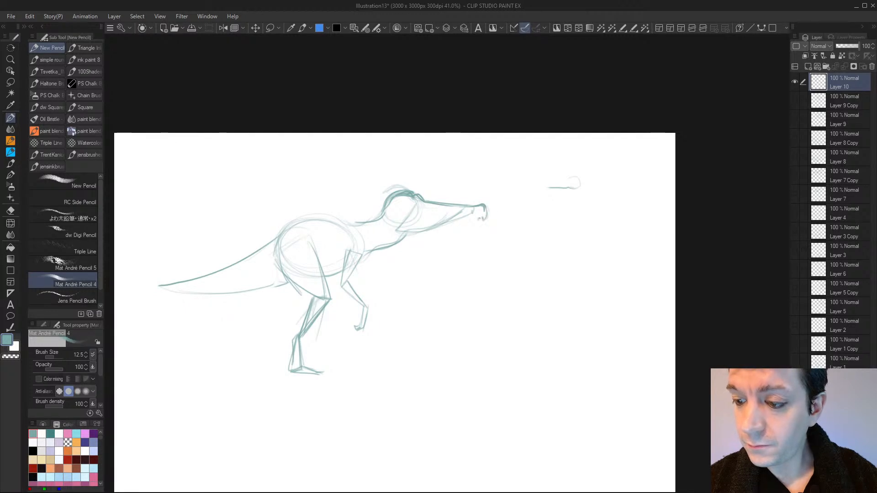
# Detail the crocodile-like head with a slim lower jaw, jagged teeth along the mouth line and a dark eye
pyautogui.moveTo(467, 217); pyautogui.dragTo(476, 219)
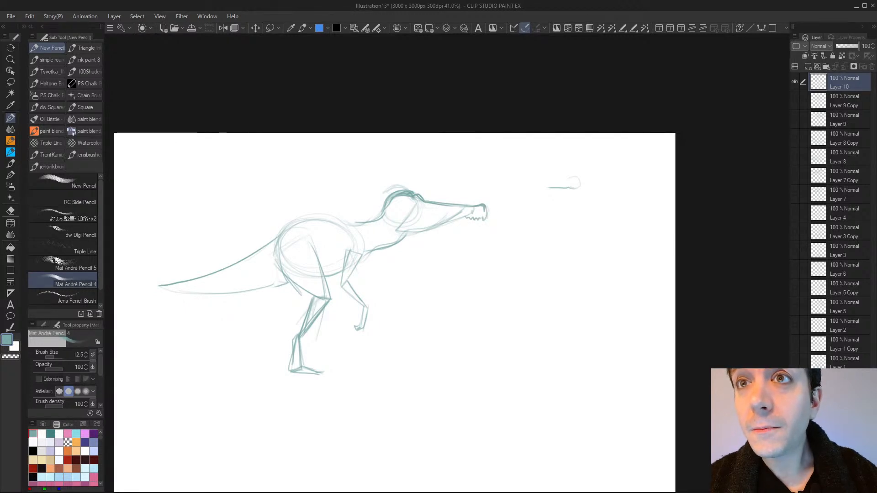
pyautogui.moveTo(469, 223); pyautogui.dragTo(402, 234)
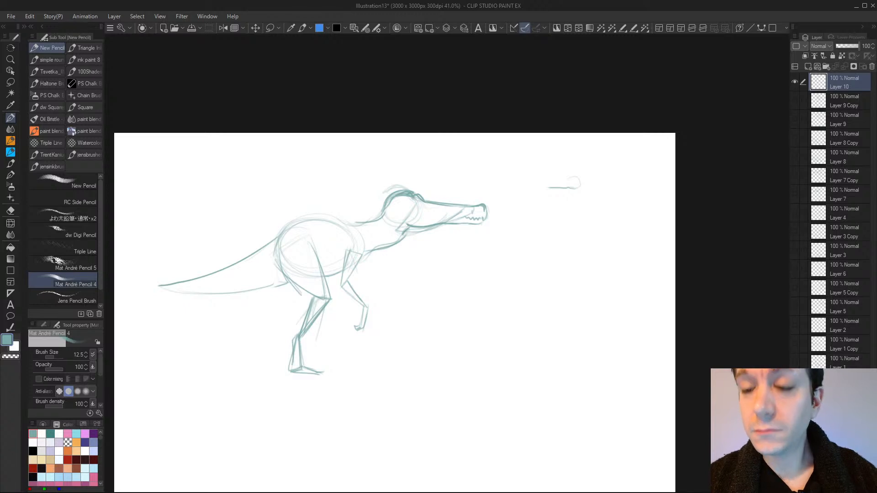
pyautogui.moveTo(408, 202); pyautogui.dragTo(414, 206)
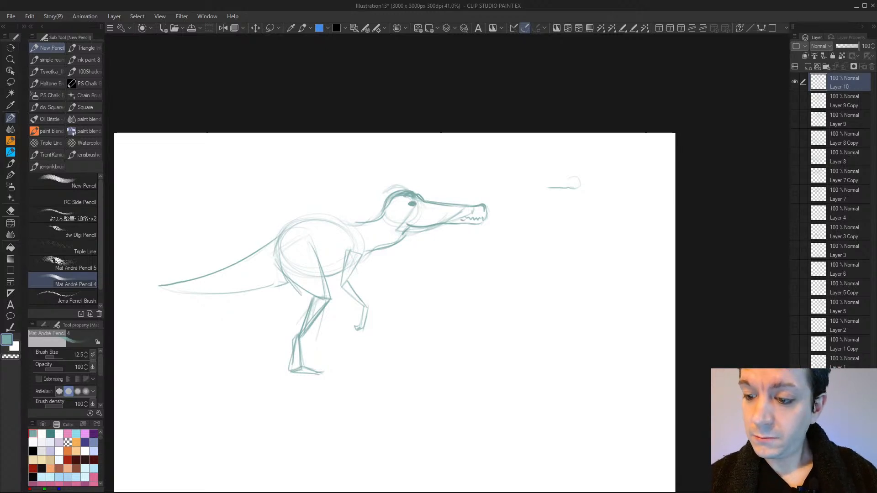
pyautogui.moveTo(439, 218); pyautogui.dragTo(409, 222)
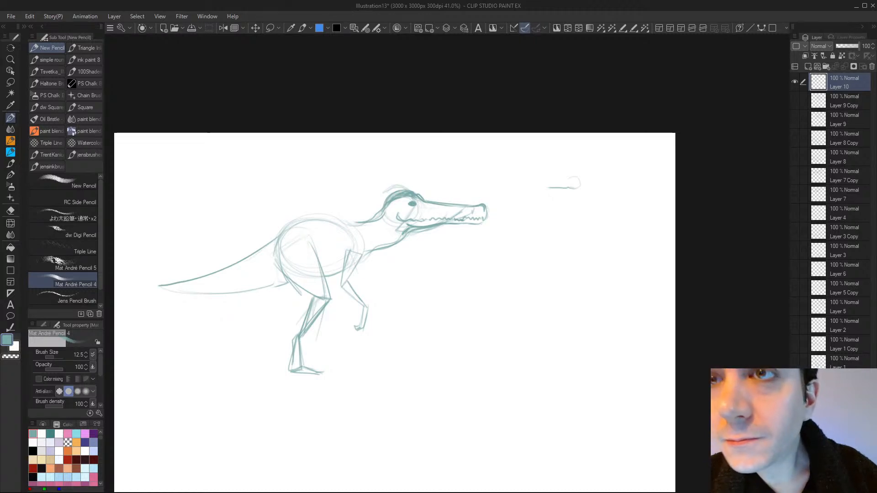
# Draw wavy loose skin under the jaw and throat, and add a bumpy ridge along the back of the neck
pyautogui.moveTo(446, 225); pyautogui.dragTo(377, 254)
pyautogui.moveTo(441, 228)
pyautogui.mouseDown()
pyautogui.moveTo(399, 254)
pyautogui.moveTo(368, 258)
pyautogui.mouseUp()
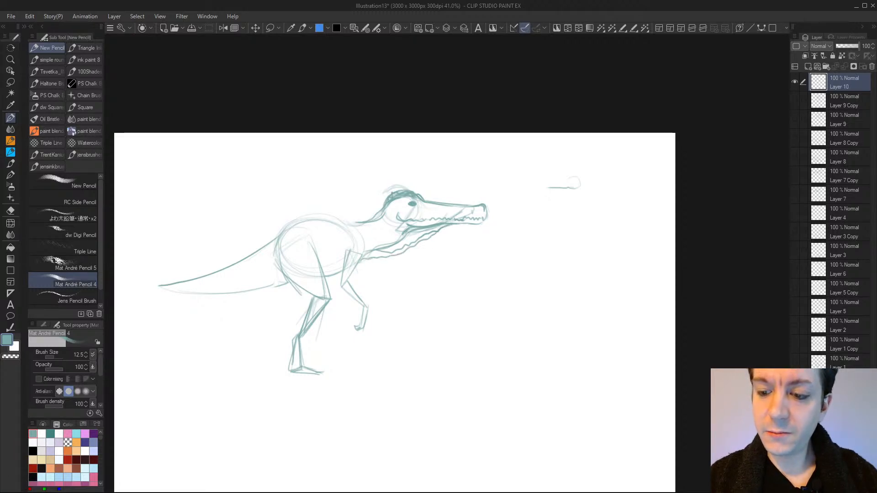
pyautogui.moveTo(378, 207); pyautogui.dragTo(359, 222)
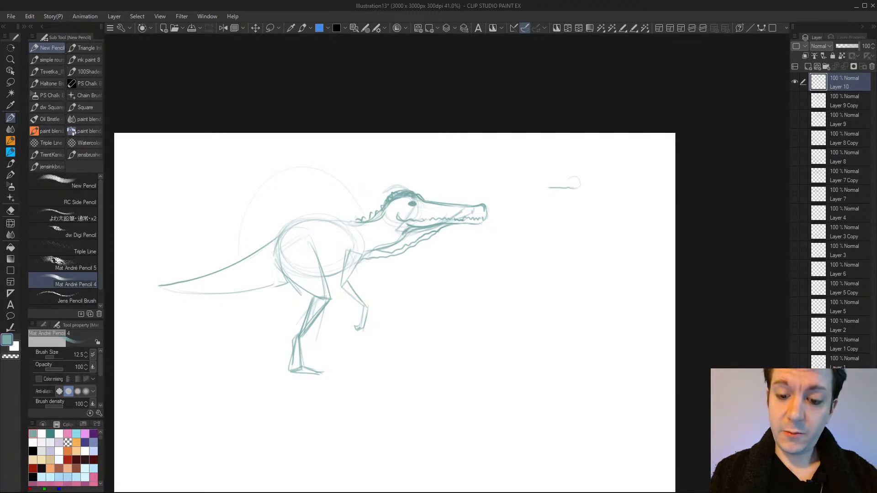
# Outline a tall rounded sail on the back from the neck to the tail base, thickening its rim with small bumps
pyautogui.moveTo(257, 234)
pyautogui.mouseDown()
pyautogui.moveTo(345, 180)
pyautogui.moveTo(363, 206)
pyautogui.moveTo(343, 181)
pyautogui.moveTo(290, 174)
pyautogui.moveTo(265, 204)
pyautogui.moveTo(245, 254)
pyautogui.mouseUp()
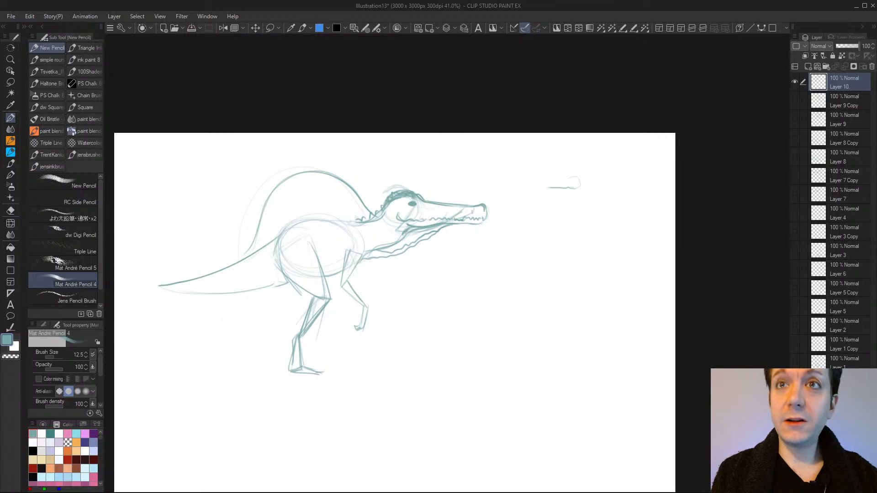
pyautogui.moveTo(263, 219); pyautogui.dragTo(253, 251)
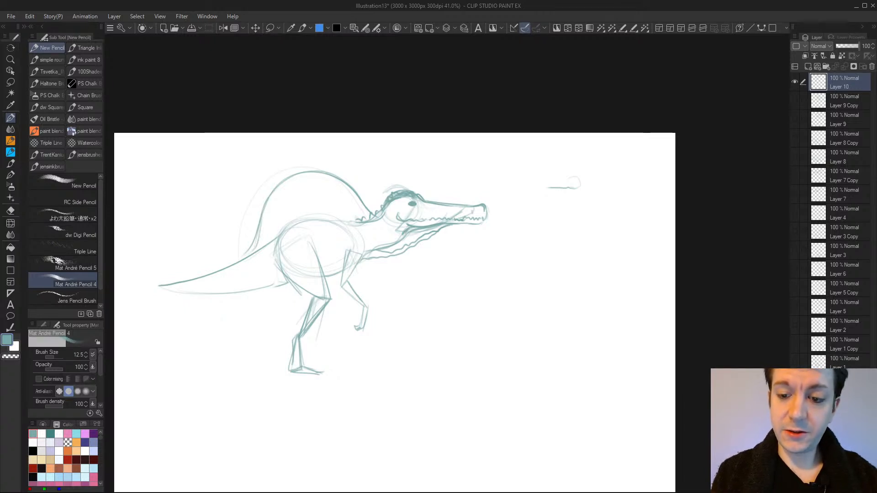
pyautogui.moveTo(375, 212); pyautogui.dragTo(319, 172)
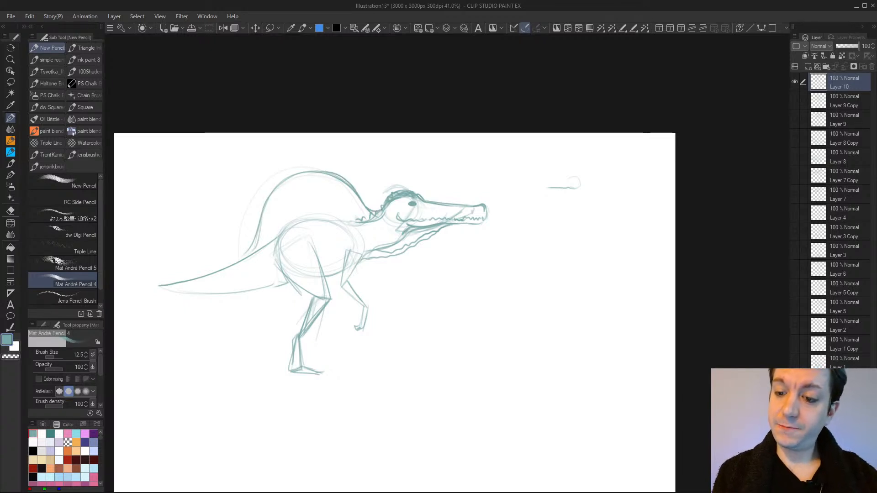
pyautogui.moveTo(384, 213); pyautogui.dragTo(362, 201)
pyautogui.moveTo(329, 170); pyautogui.dragTo(270, 192)
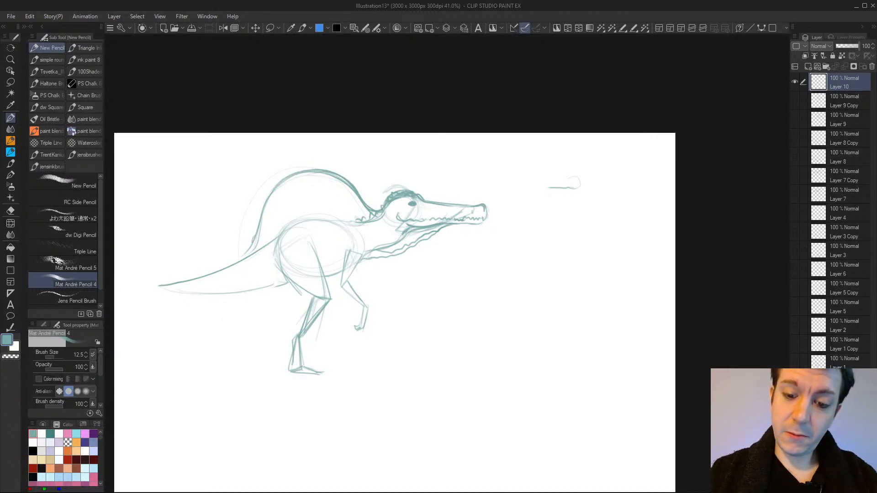
pyautogui.moveTo(259, 226)
pyautogui.mouseDown()
pyautogui.moveTo(275, 187)
pyautogui.moveTo(295, 176)
pyautogui.mouseUp()
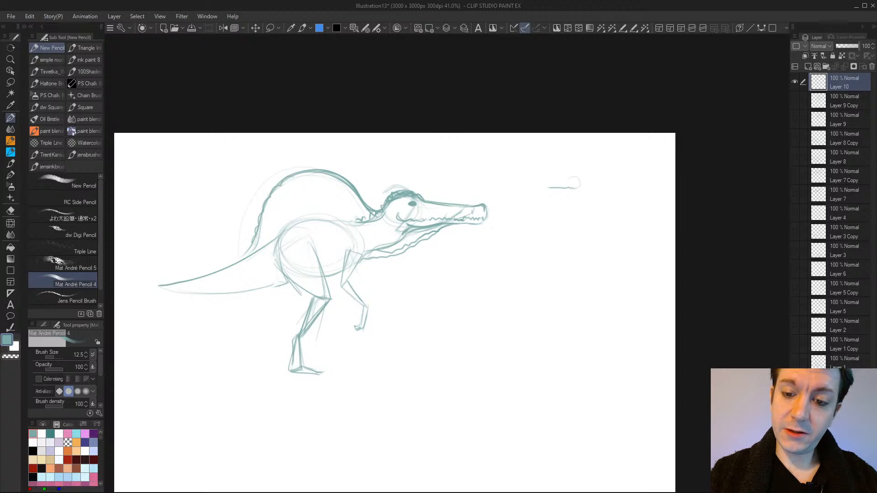
pyautogui.moveTo(355, 186); pyautogui.dragTo(362, 196)
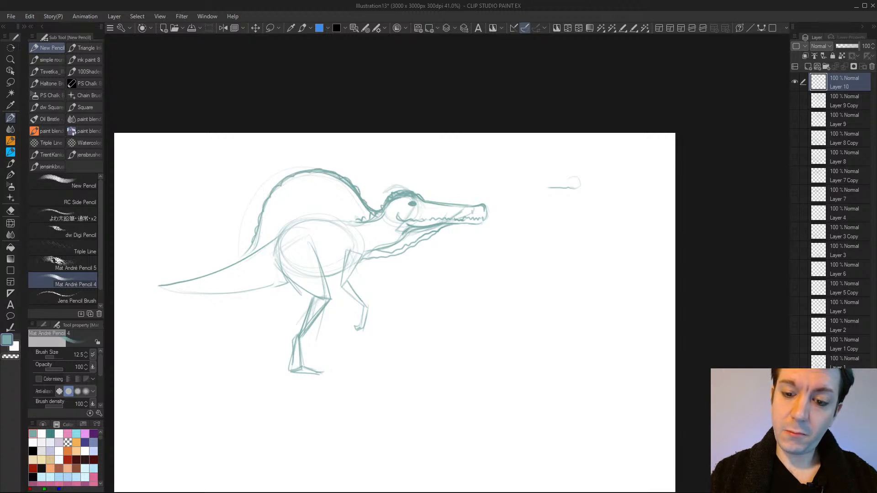
# Draw the first spine lines radiating from the back to the rim of the sail
pyautogui.moveTo(258, 235)
pyautogui.mouseDown()
pyautogui.moveTo(268, 240)
pyautogui.moveTo(277, 225)
pyautogui.mouseUp()
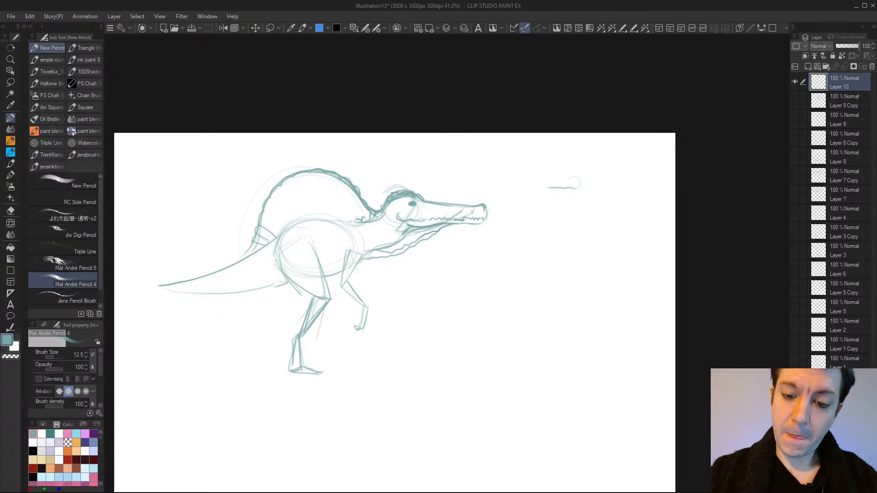
pyautogui.moveTo(295, 187); pyautogui.dragTo(306, 216)
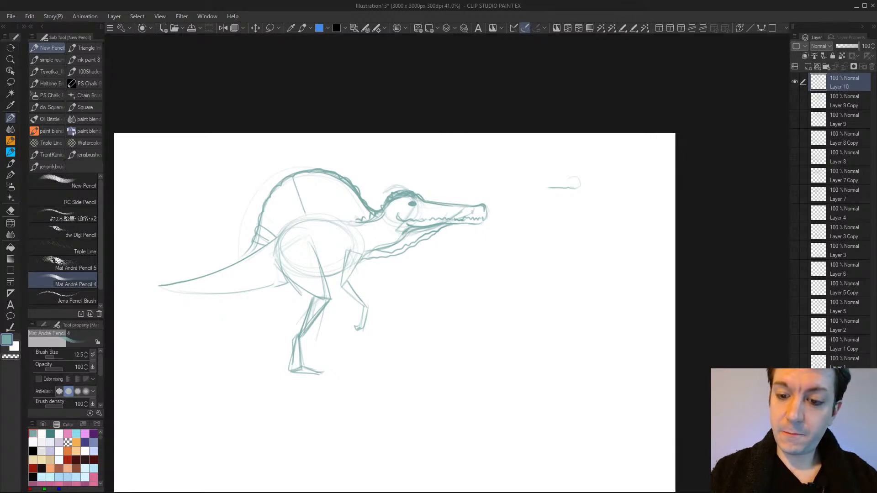
pyautogui.moveTo(325, 175); pyautogui.dragTo(319, 215)
pyautogui.moveTo(339, 182)
pyautogui.mouseDown()
pyautogui.moveTo(325, 215)
pyautogui.moveTo(333, 215)
pyautogui.mouseUp()
# Sketch a separate sail study beside the dinosaur, with an arched rim, fanned ribs and a low elongated body underneath
pyautogui.moveTo(541, 247)
pyautogui.mouseDown()
pyautogui.moveTo(618, 281)
pyautogui.moveTo(526, 284)
pyautogui.moveTo(557, 285)
pyautogui.mouseUp()
pyautogui.moveTo(565, 237); pyautogui.dragTo(566, 283)
pyautogui.moveTo(584, 239)
pyautogui.mouseDown()
pyautogui.moveTo(578, 280)
pyautogui.moveTo(586, 286)
pyautogui.mouseUp()
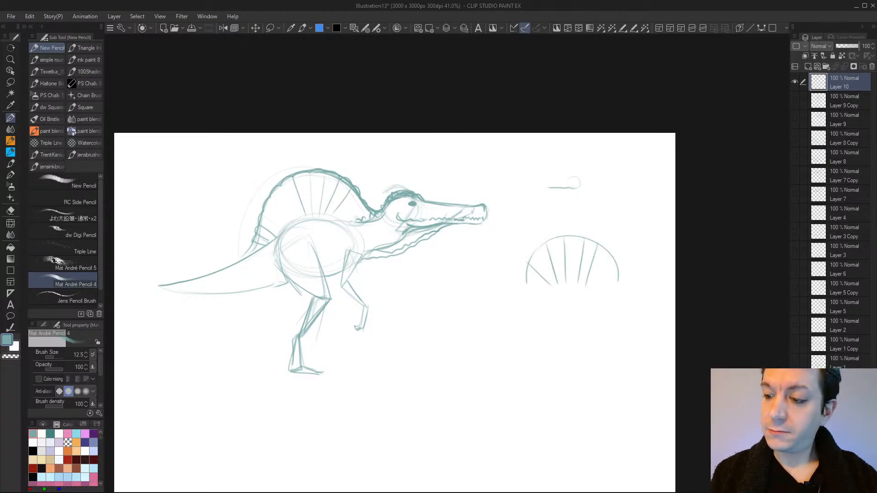
pyautogui.moveTo(609, 256); pyautogui.dragTo(596, 284)
pyautogui.moveTo(617, 272); pyautogui.dragTo(605, 287)
pyautogui.moveTo(544, 288)
pyautogui.mouseDown()
pyautogui.moveTo(631, 293)
pyautogui.moveTo(658, 307)
pyautogui.moveTo(649, 313)
pyautogui.moveTo(672, 309)
pyautogui.moveTo(593, 314)
pyautogui.moveTo(530, 304)
pyautogui.mouseUp()
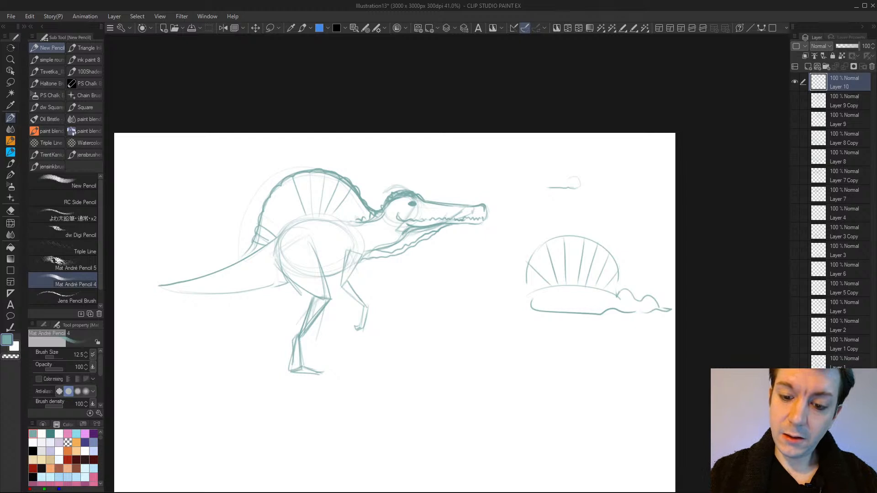
# Fill the remaining gaps in the dinosaur's sail with spine lines, and add small bumps along the upper edge of the tail
pyautogui.moveTo(260, 224)
pyautogui.mouseDown()
pyautogui.moveTo(279, 232)
pyautogui.moveTo(287, 222)
pyautogui.mouseUp()
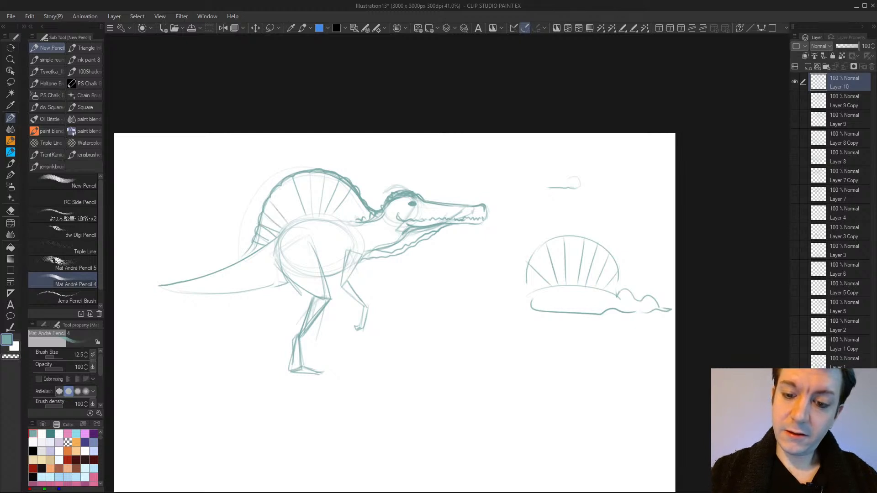
pyautogui.moveTo(280, 188); pyautogui.dragTo(296, 218)
pyautogui.moveTo(355, 206)
pyautogui.mouseDown()
pyautogui.moveTo(342, 220)
pyautogui.moveTo(354, 218)
pyautogui.moveTo(336, 223)
pyautogui.mouseUp()
pyautogui.moveTo(258, 251); pyautogui.dragTo(206, 278)
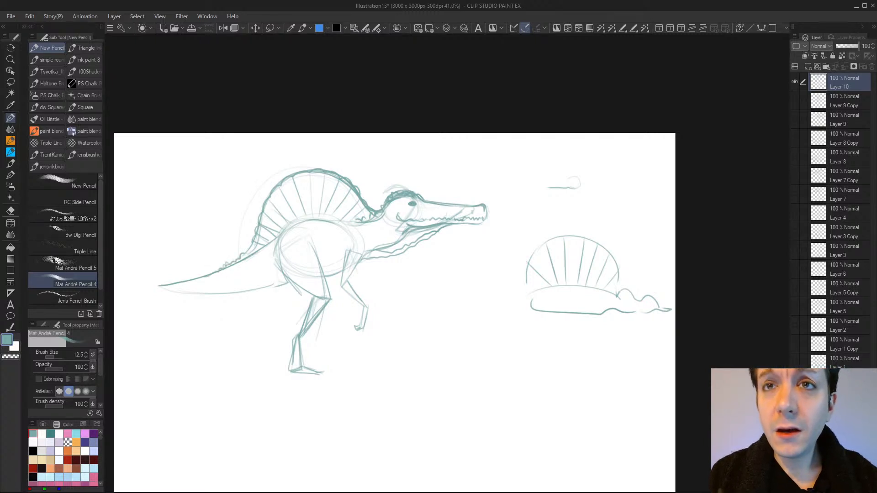
# Reinforce the outline of the dinosaur's tail and tip, and strengthen the contours of the near hind leg and forearm
pyautogui.moveTo(173, 283)
pyautogui.mouseDown()
pyautogui.moveTo(150, 287)
pyautogui.moveTo(173, 294)
pyautogui.mouseUp()
pyautogui.moveTo(226, 295)
pyautogui.mouseDown()
pyautogui.moveTo(290, 286)
pyautogui.moveTo(312, 298)
pyautogui.moveTo(304, 318)
pyautogui.mouseUp()
pyautogui.moveTo(325, 280); pyautogui.dragTo(330, 296)
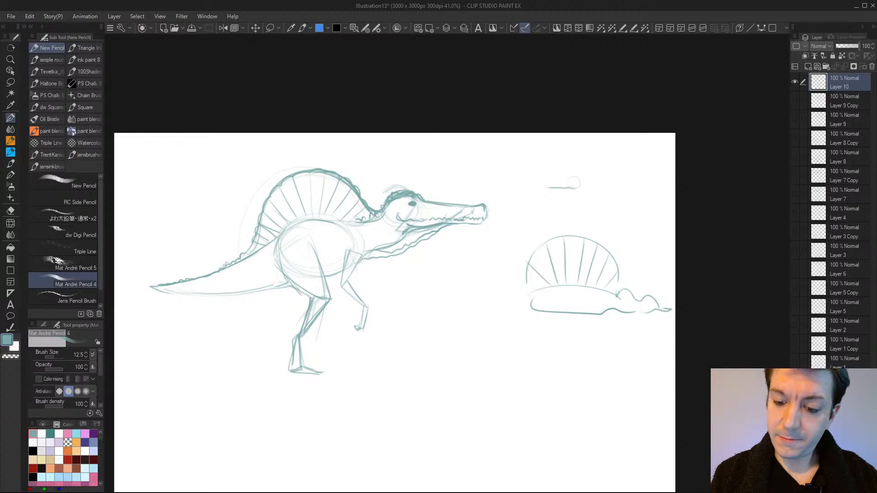
pyautogui.moveTo(306, 333); pyautogui.dragTo(300, 351)
pyautogui.moveTo(327, 277)
pyautogui.mouseDown()
pyautogui.moveTo(342, 273)
pyautogui.moveTo(370, 311)
pyautogui.moveTo(363, 319)
pyautogui.mouseUp()
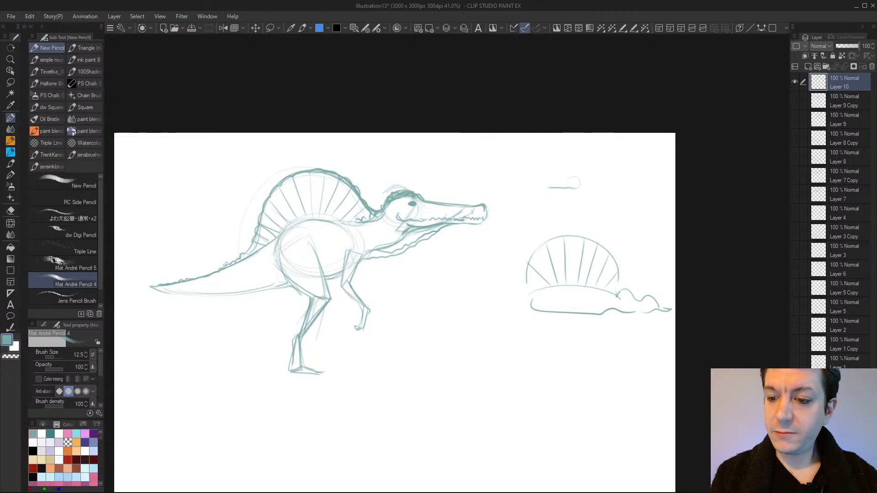
# Erase the leftover construction lines around the dinosaur's head, and draw a lower contour along the underside of the tail
pyautogui.press('e')
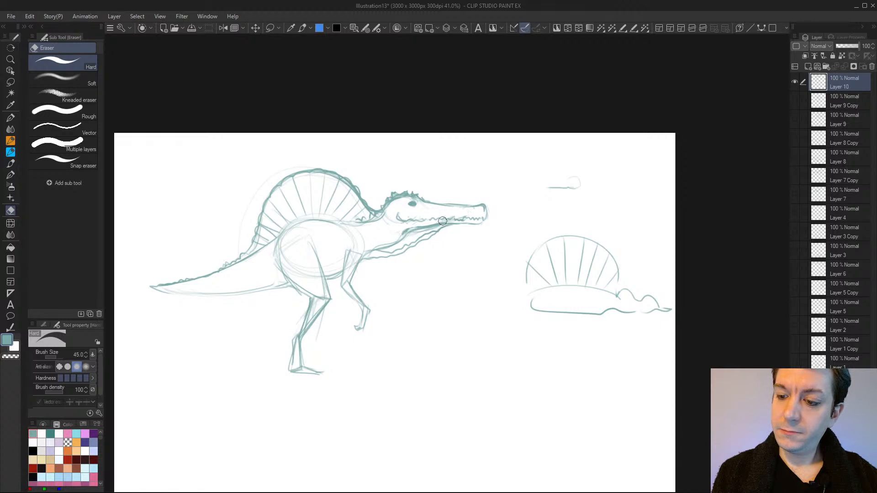
pyautogui.press('p')
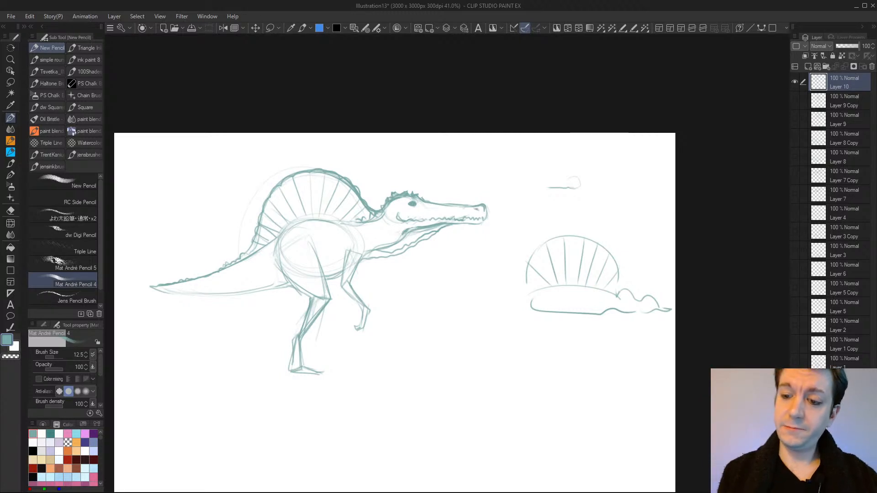
pyautogui.moveTo(270, 290)
pyautogui.mouseDown()
pyautogui.moveTo(173, 299)
pyautogui.moveTo(180, 294)
pyautogui.mouseUp()
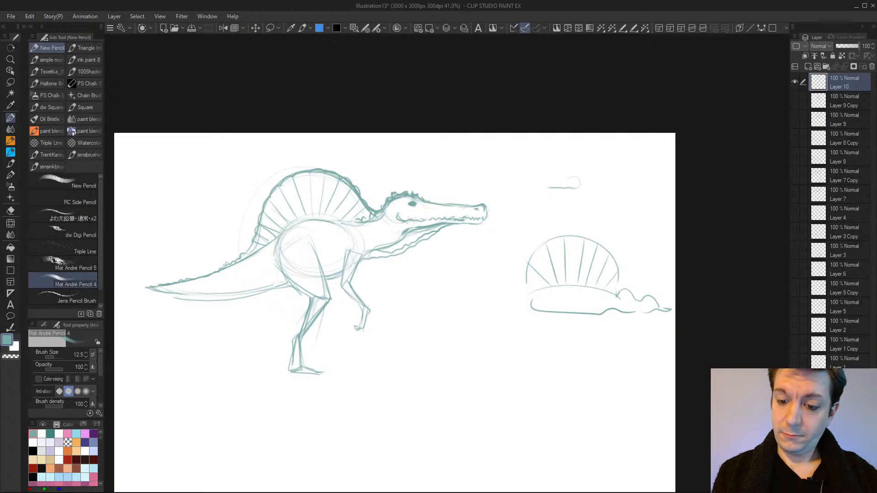
# Draw the far hind leg and foot behind the near leg, and shade it with light hatching
pyautogui.moveTo(323, 255); pyautogui.dragTo(330, 294)
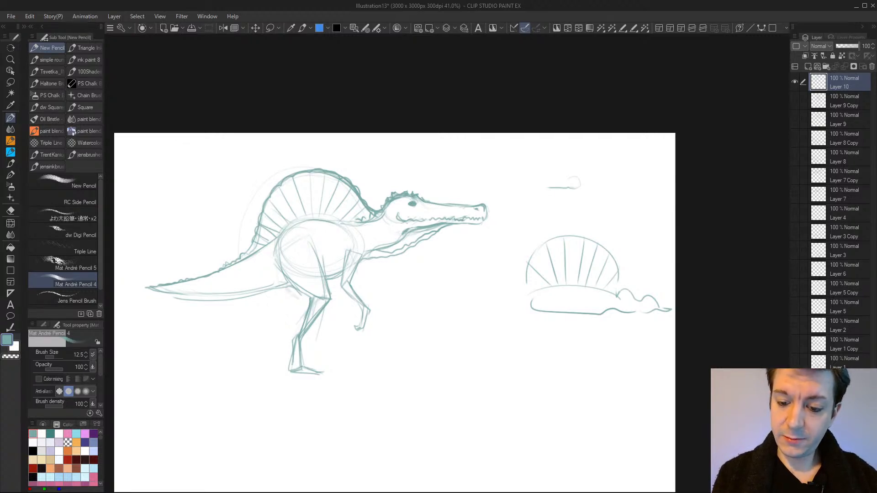
pyautogui.moveTo(291, 293); pyautogui.dragTo(303, 300)
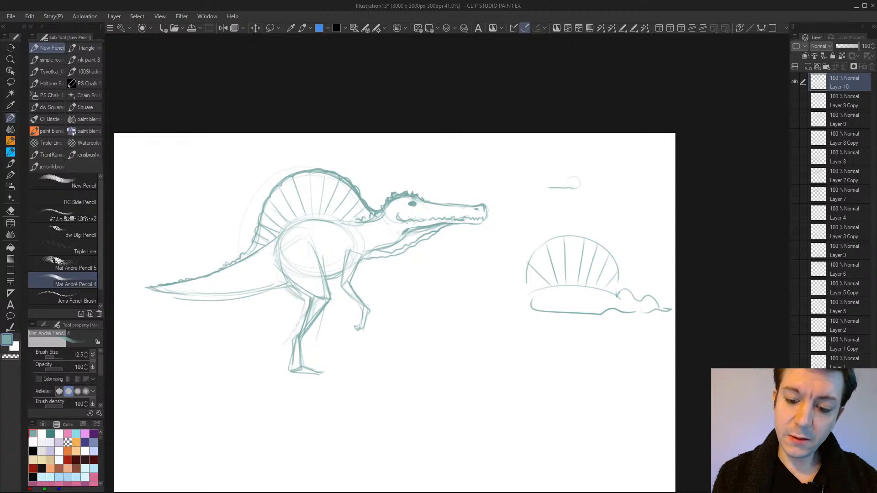
pyautogui.moveTo(286, 344); pyautogui.dragTo(283, 373)
pyautogui.moveTo(293, 290)
pyautogui.mouseDown()
pyautogui.moveTo(307, 299)
pyautogui.moveTo(285, 358)
pyautogui.mouseUp()
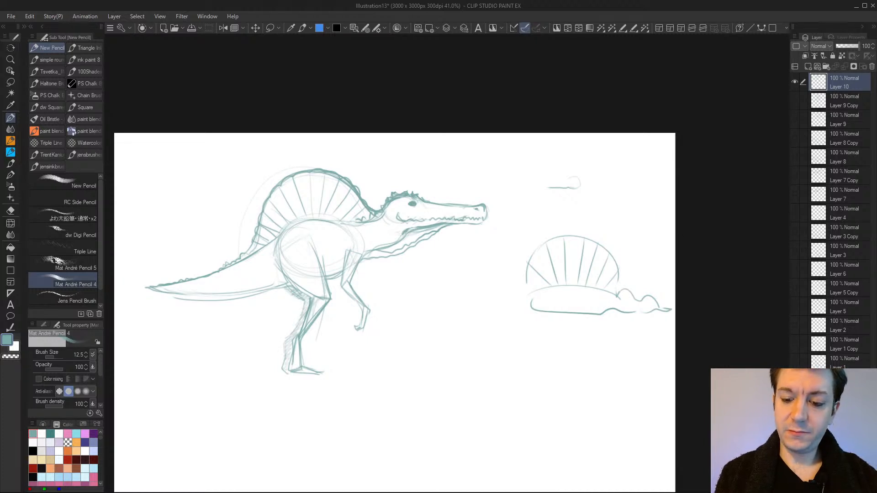
pyautogui.moveTo(300, 315)
pyautogui.mouseDown()
pyautogui.moveTo(281, 360)
pyautogui.moveTo(295, 336)
pyautogui.mouseUp()
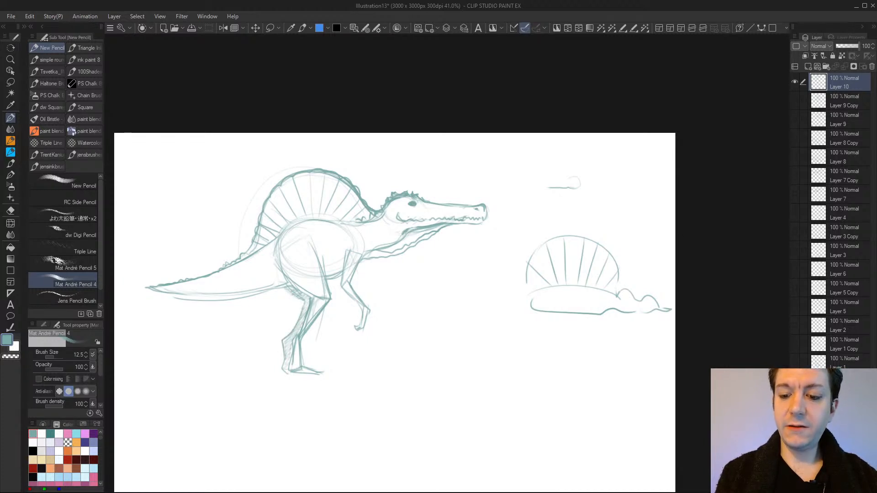
# Sketch the far arm with a clawed hand, hatch it lightly, and add claws to the near hand
pyautogui.moveTo(366, 260); pyautogui.dragTo(362, 273)
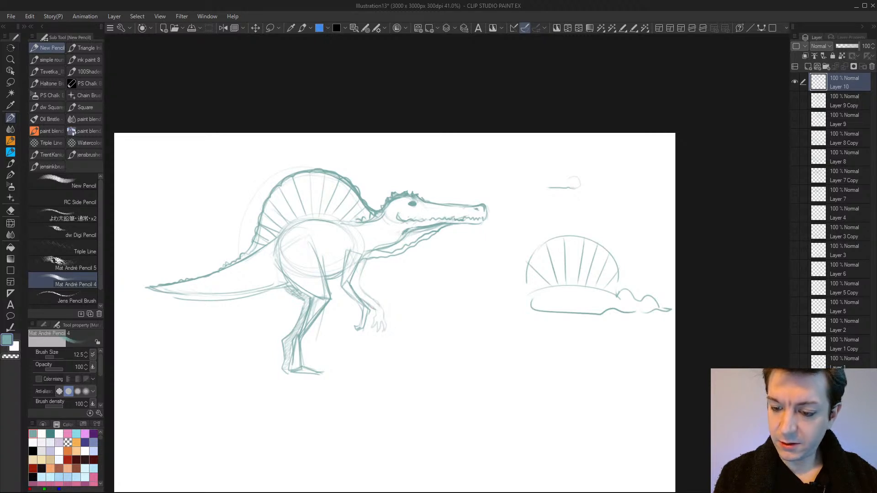
pyautogui.moveTo(359, 281)
pyautogui.mouseDown()
pyautogui.moveTo(369, 302)
pyautogui.moveTo(365, 327)
pyautogui.moveTo(351, 327)
pyautogui.moveTo(359, 324)
pyautogui.mouseUp()
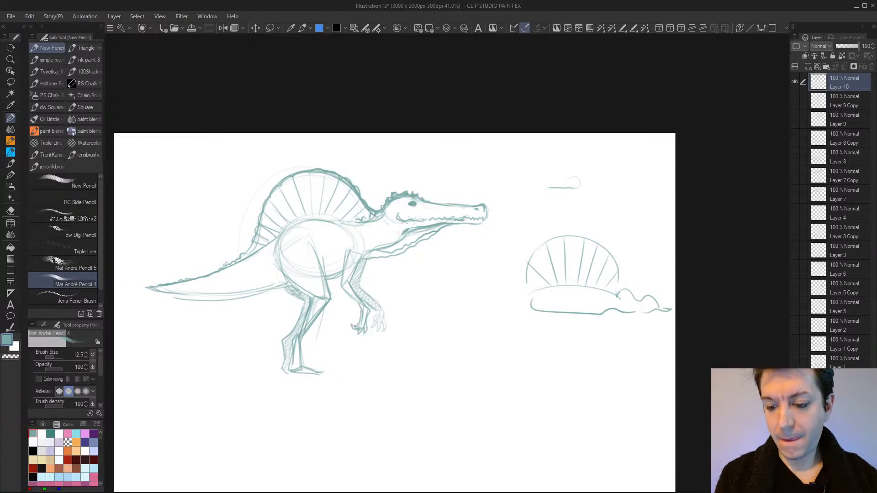
# Draw a ground line passing under the dinosaur's foot, with grass tufts behind the leg below the tail
pyautogui.moveTo(310, 368)
pyautogui.mouseDown()
pyautogui.moveTo(324, 370)
pyautogui.moveTo(224, 379)
pyautogui.mouseUp()
pyautogui.moveTo(319, 371); pyautogui.dragTo(459, 379)
pyautogui.moveTo(238, 378)
pyautogui.mouseDown()
pyautogui.moveTo(174, 380)
pyautogui.moveTo(212, 351)
pyautogui.mouseUp()
pyautogui.moveTo(208, 376); pyautogui.dragTo(213, 339)
pyautogui.moveTo(173, 379); pyautogui.dragTo(192, 362)
pyautogui.moveTo(192, 361)
pyautogui.mouseDown()
pyautogui.moveTo(201, 378)
pyautogui.moveTo(236, 358)
pyautogui.moveTo(253, 374)
pyautogui.mouseUp()
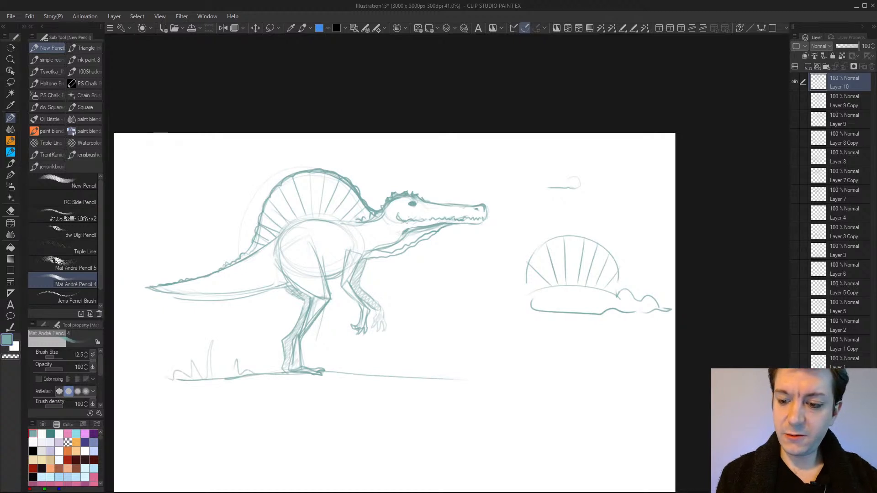
# Add grass tufts in front of the foot, extend the ground with uneven lines on both sides, and mark faint bands on the tail
pyautogui.moveTo(338, 373); pyautogui.dragTo(482, 373)
pyautogui.moveTo(320, 382)
pyautogui.mouseDown()
pyautogui.moveTo(377, 381)
pyautogui.moveTo(121, 388)
pyautogui.mouseUp()
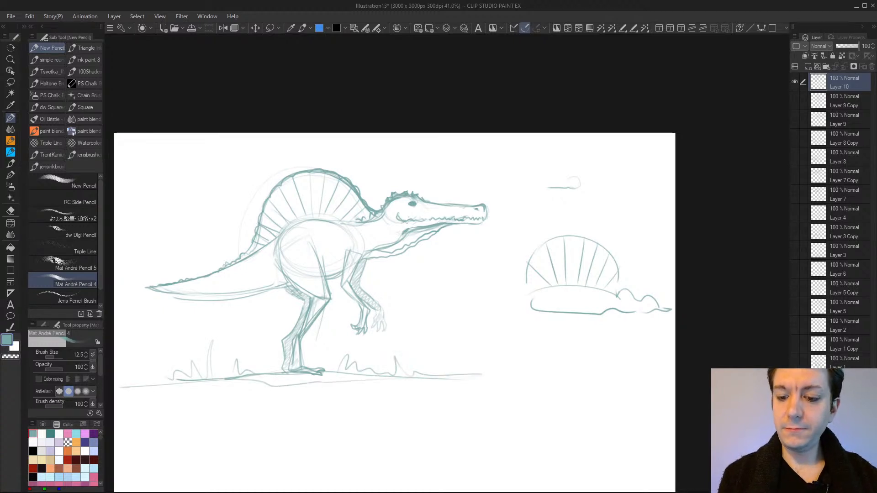
pyautogui.moveTo(522, 390); pyautogui.dragTo(411, 391)
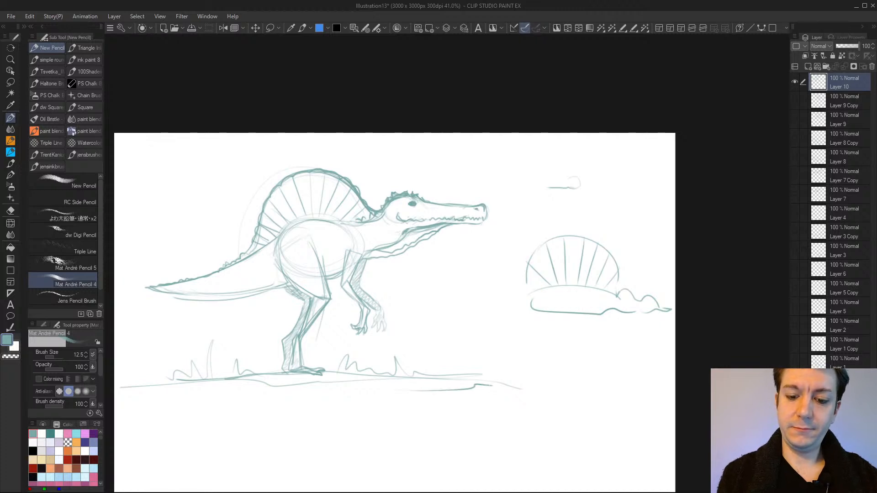
pyautogui.press('ctrl')
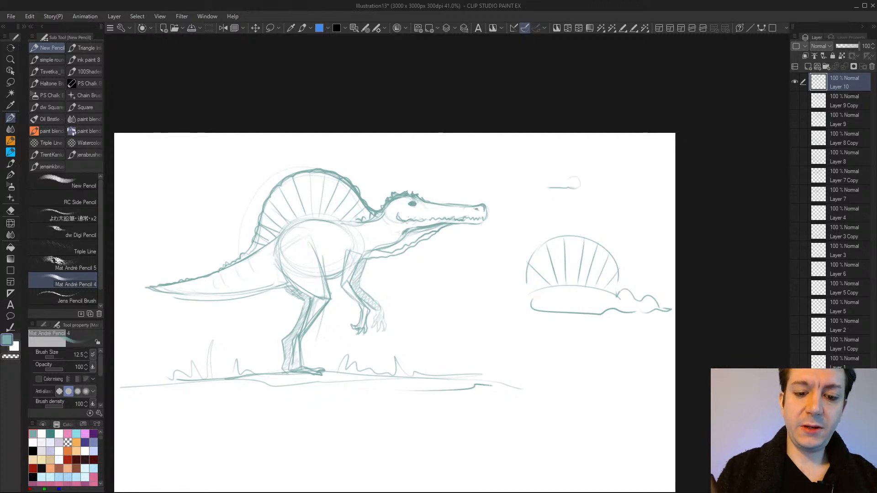
# Sketch a tree trunk behind the dinosaur's tail, splitting above it into two forked branches
pyautogui.moveTo(193, 304); pyautogui.dragTo(194, 350)
pyautogui.moveTo(185, 245); pyautogui.dragTo(189, 277)
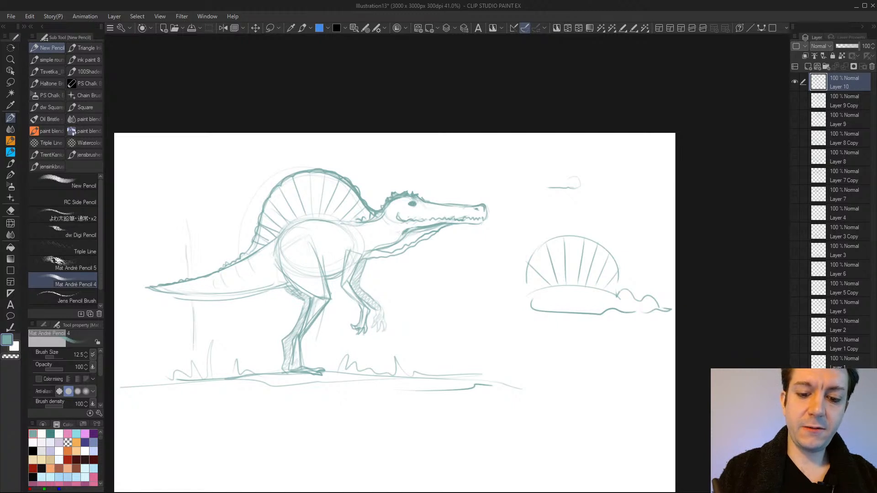
pyautogui.moveTo(176, 213); pyautogui.dragTo(190, 256)
pyautogui.moveTo(195, 304); pyautogui.dragTo(196, 355)
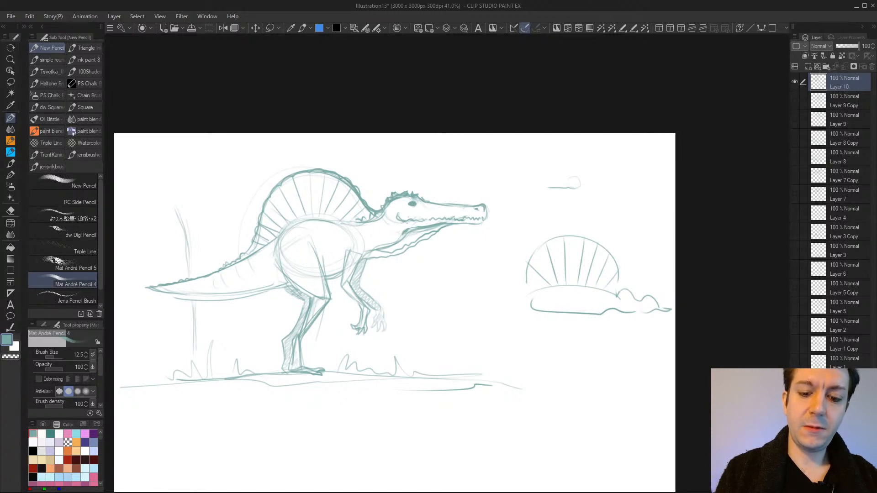
pyautogui.moveTo(193, 252); pyautogui.dragTo(210, 202)
pyautogui.moveTo(187, 227); pyautogui.dragTo(192, 260)
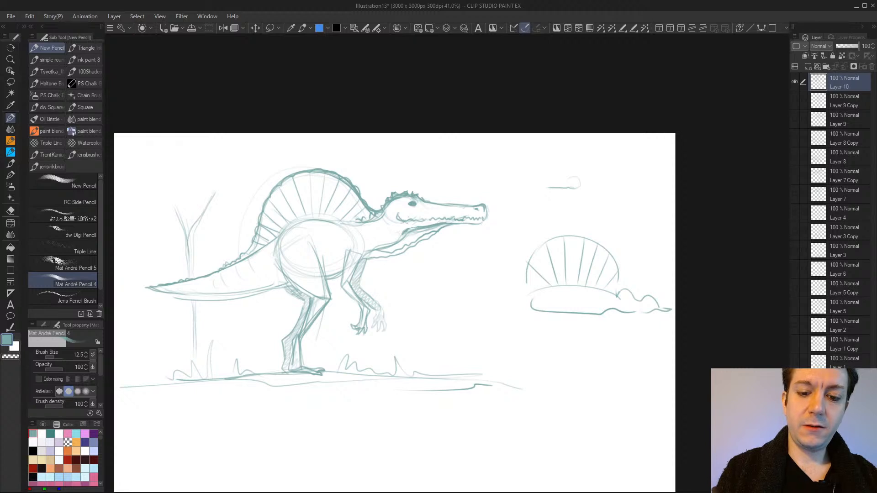
pyautogui.moveTo(175, 211); pyautogui.dragTo(188, 231)
pyautogui.moveTo(204, 212)
pyautogui.mouseDown()
pyautogui.moveTo(187, 233)
pyautogui.moveTo(193, 255)
pyautogui.mouseUp()
# Surround the tree's branches with a rounded crown of scribbled foliage, filling it with leaf clusters and a few stray leaves
pyautogui.moveTo(169, 151)
pyautogui.mouseDown()
pyautogui.moveTo(217, 142)
pyautogui.moveTo(237, 157)
pyautogui.moveTo(235, 191)
pyautogui.mouseUp()
pyautogui.moveTo(202, 146); pyautogui.dragTo(208, 139)
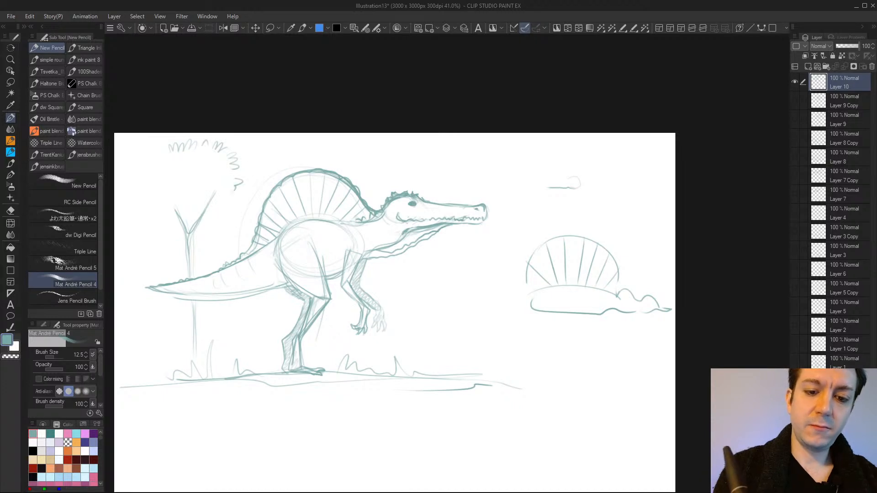
pyautogui.moveTo(161, 154)
pyautogui.mouseDown()
pyautogui.moveTo(140, 180)
pyautogui.moveTo(152, 210)
pyautogui.mouseUp()
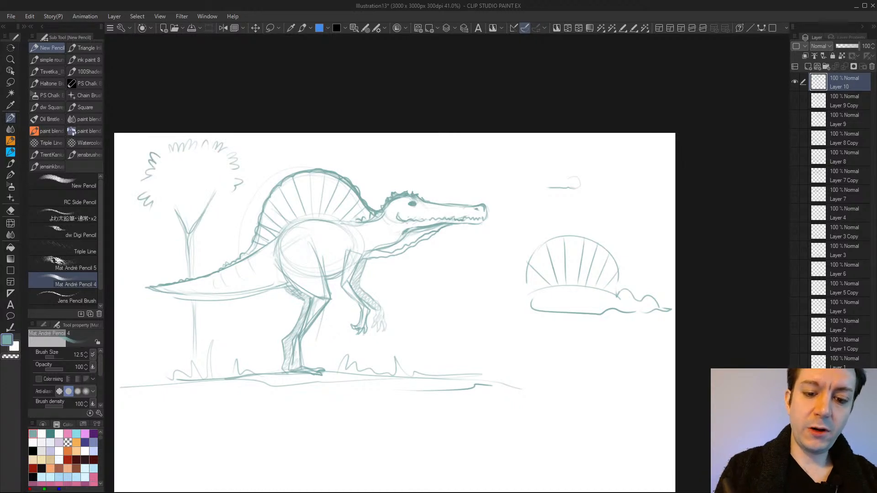
pyautogui.moveTo(157, 240)
pyautogui.mouseDown()
pyautogui.moveTo(222, 231)
pyautogui.moveTo(243, 215)
pyautogui.mouseUp()
pyautogui.moveTo(159, 209)
pyautogui.mouseDown()
pyautogui.moveTo(174, 220)
pyautogui.moveTo(230, 208)
pyautogui.mouseUp()
pyautogui.moveTo(194, 164)
pyautogui.mouseDown()
pyautogui.moveTo(216, 162)
pyautogui.moveTo(167, 174)
pyautogui.mouseUp()
pyautogui.moveTo(147, 223); pyautogui.dragTo(162, 223)
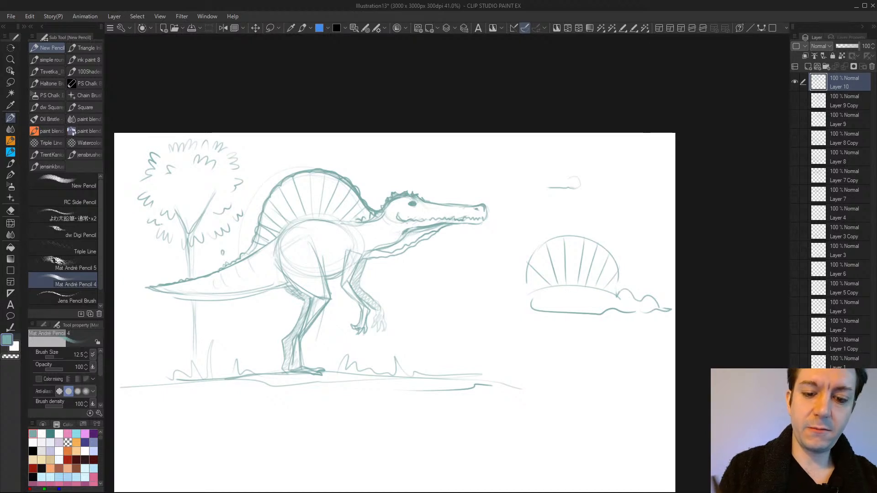
pyautogui.moveTo(129, 173); pyautogui.dragTo(135, 172)
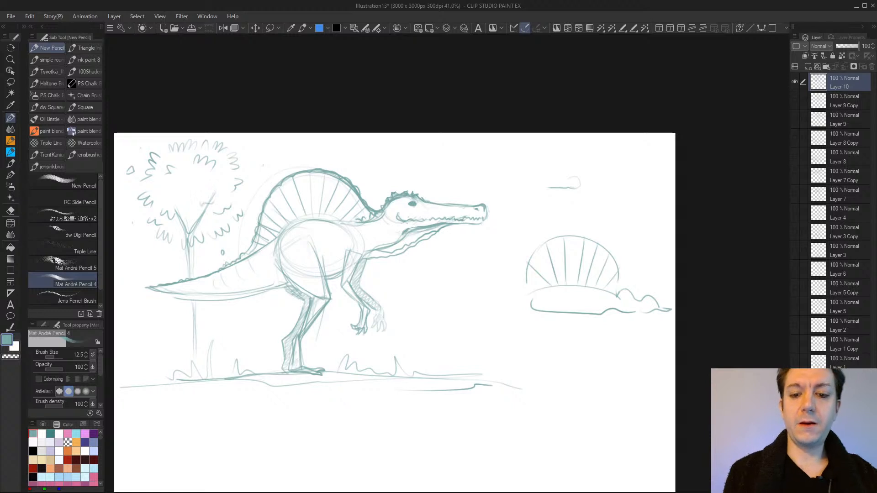
# Sketch a small leafy tree on the ground in front of the dinosaur, and extend the ground line beyond it
pyautogui.moveTo(413, 391); pyautogui.dragTo(423, 446)
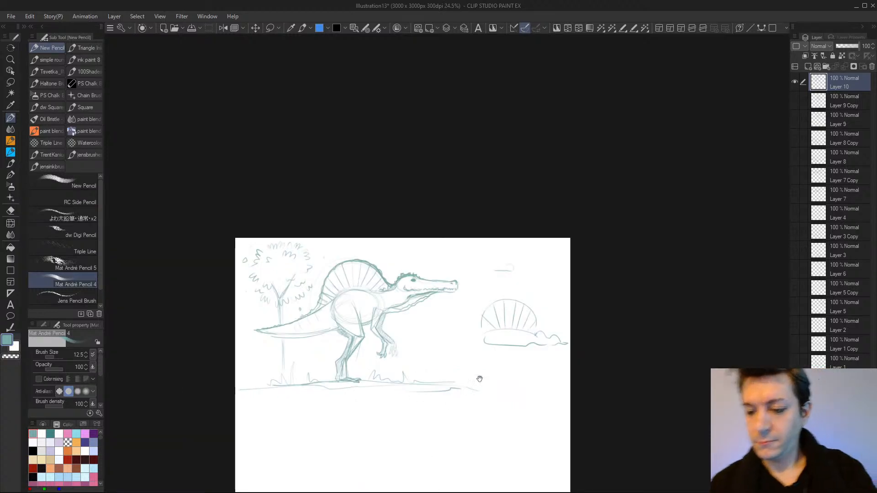
pyautogui.moveTo(422, 358)
pyautogui.mouseDown()
pyautogui.moveTo(417, 367)
pyautogui.moveTo(424, 338)
pyautogui.mouseUp()
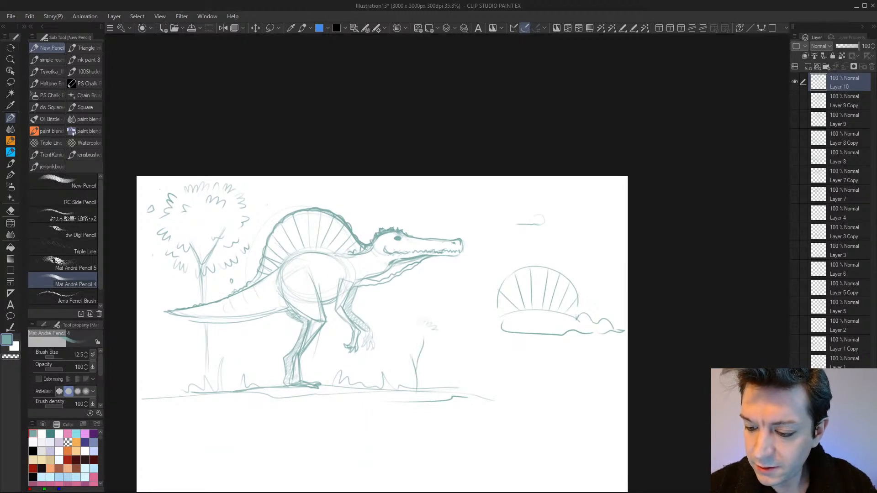
pyautogui.moveTo(416, 326)
pyautogui.mouseDown()
pyautogui.moveTo(424, 343)
pyautogui.moveTo(437, 340)
pyautogui.moveTo(398, 346)
pyautogui.moveTo(393, 356)
pyautogui.moveTo(417, 348)
pyautogui.mouseUp()
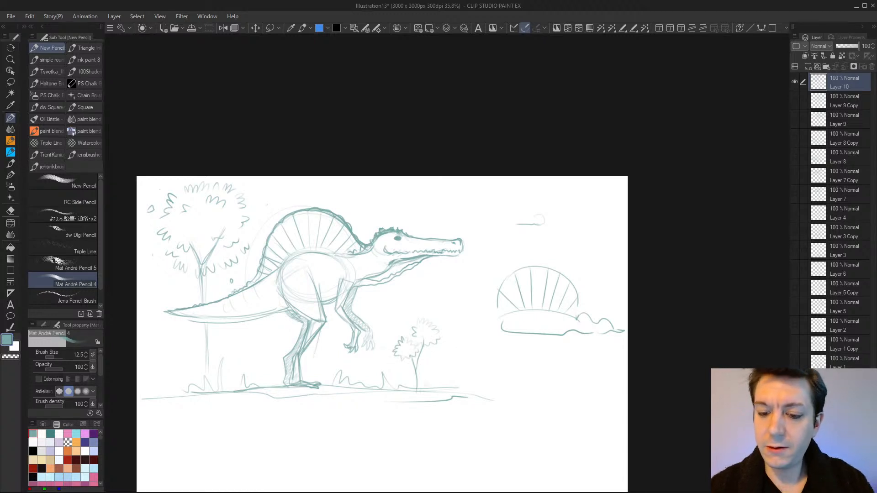
pyautogui.moveTo(428, 389); pyautogui.dragTo(526, 395)
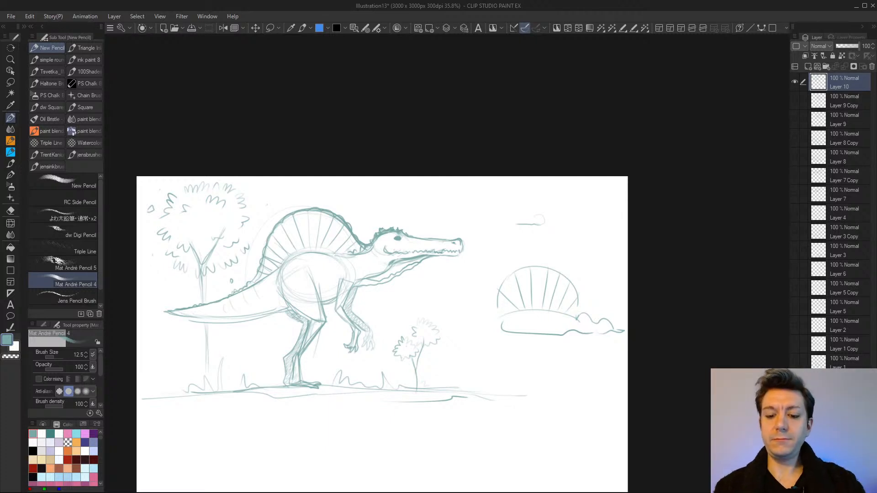
pyautogui.scroll(-2, 503, 447)
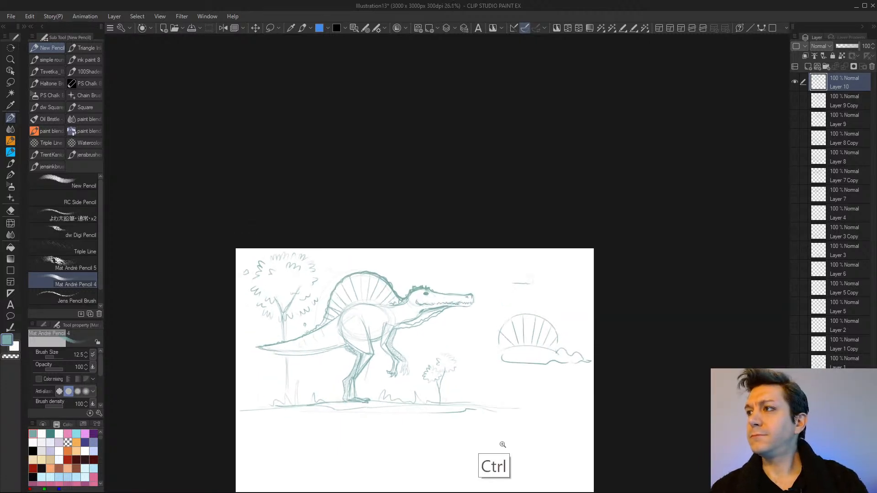
pyautogui.scroll(3, 502, 448)
pyautogui.moveTo(504, 449); pyautogui.dragTo(551, 394)
pyautogui.moveTo(529, 425); pyautogui.dragTo(470, 414)
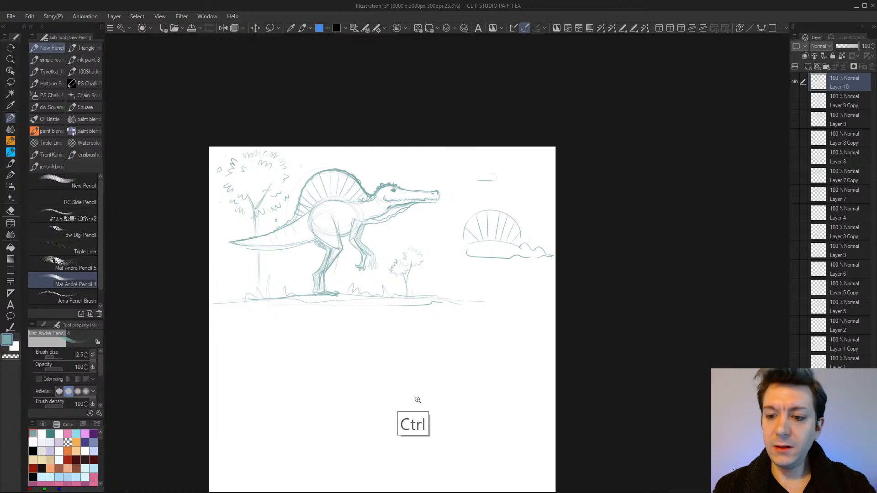
pyautogui.scroll(-2, 417, 398)
pyautogui.scroll(3, 417, 399)
pyautogui.scroll(2, 418, 400)
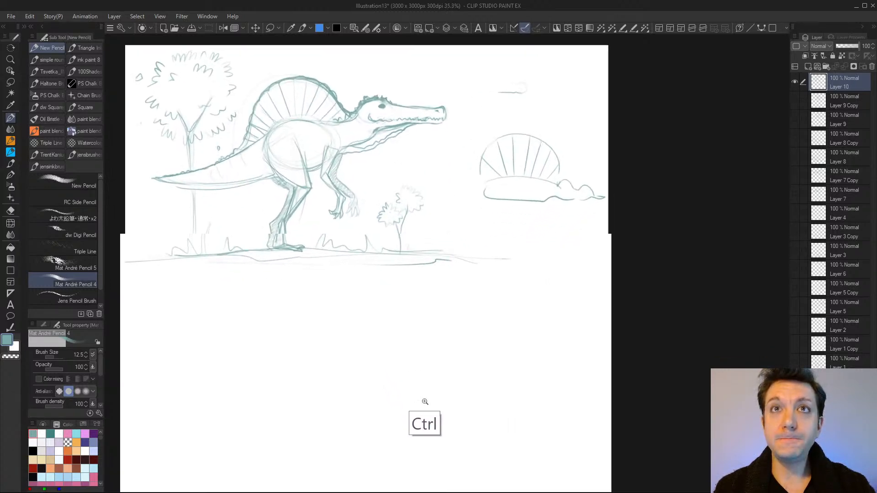
pyautogui.moveTo(424, 401); pyautogui.dragTo(485, 410)
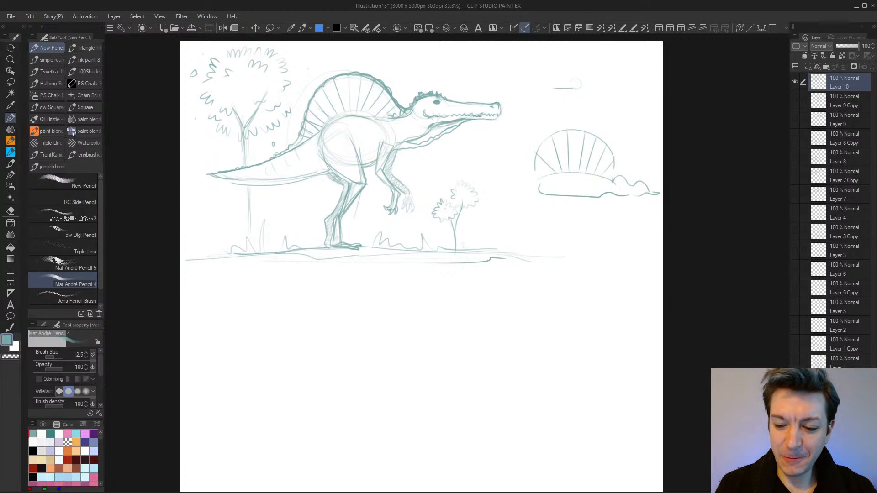
pyautogui.moveTo(359, 332)
pyautogui.mouseDown()
pyautogui.moveTo(336, 370)
pyautogui.moveTo(361, 387)
pyautogui.moveTo(403, 366)
pyautogui.moveTo(347, 327)
pyautogui.mouseUp()
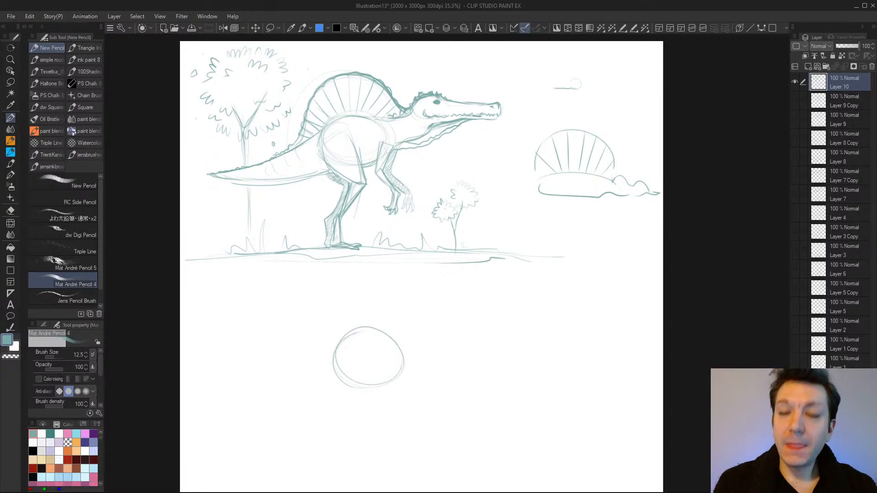
pyautogui.hotkey('ctrl', 'z')
pyautogui.hotkey('ctrl', 'z')
# Sketch a wide oval with light, overlapping strokes in the empty space below the dinosaur scene
pyautogui.moveTo(422, 342)
pyautogui.mouseDown()
pyautogui.moveTo(373, 332)
pyautogui.moveTo(333, 362)
pyautogui.moveTo(432, 354)
pyautogui.mouseUp()
pyautogui.moveTo(375, 329); pyautogui.dragTo(431, 356)
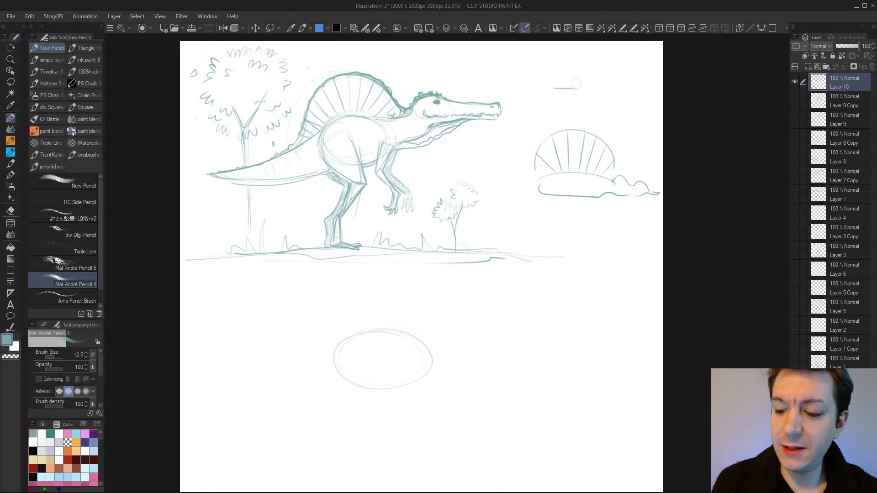
pyautogui.moveTo(396, 333); pyautogui.dragTo(429, 365)
pyautogui.moveTo(345, 349); pyautogui.dragTo(344, 366)
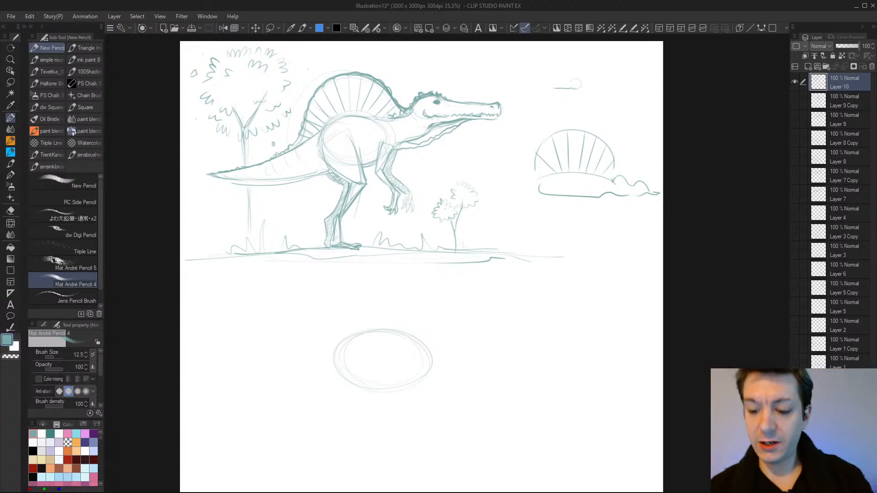
pyautogui.moveTo(410, 341)
pyautogui.mouseDown()
pyautogui.moveTo(364, 335)
pyautogui.moveTo(442, 345)
pyautogui.mouseUp()
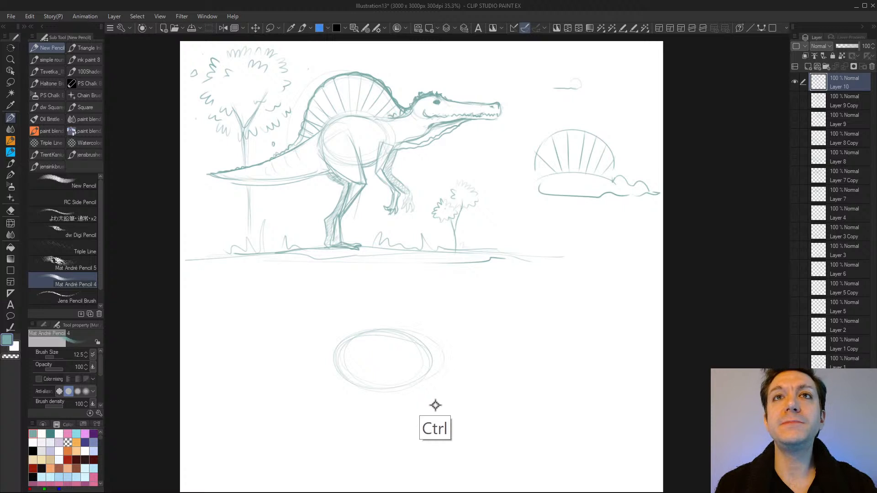
pyautogui.scroll(2, 434, 406)
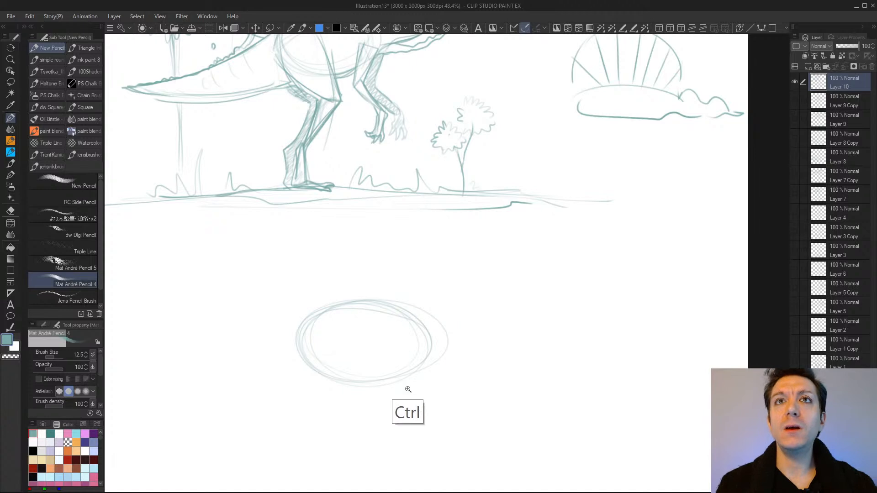
# Rework the oval below the dinosaur scene with tilted, overlapping strokes
pyautogui.moveTo(407, 388); pyautogui.dragTo(402, 386)
pyautogui.moveTo(417, 359); pyautogui.dragTo(409, 284)
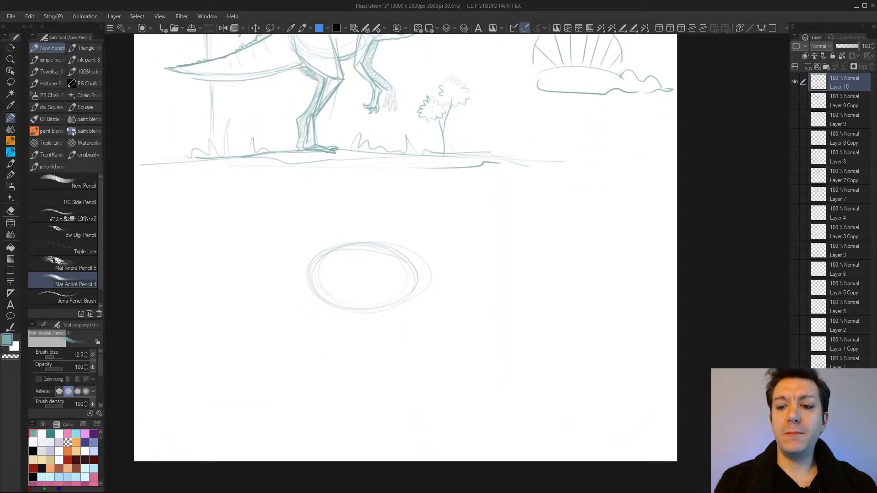
pyautogui.moveTo(384, 243)
pyautogui.mouseDown()
pyautogui.moveTo(323, 243)
pyautogui.moveTo(411, 300)
pyautogui.moveTo(317, 269)
pyautogui.moveTo(389, 316)
pyautogui.moveTo(307, 271)
pyautogui.moveTo(406, 279)
pyautogui.moveTo(315, 288)
pyautogui.mouseUp()
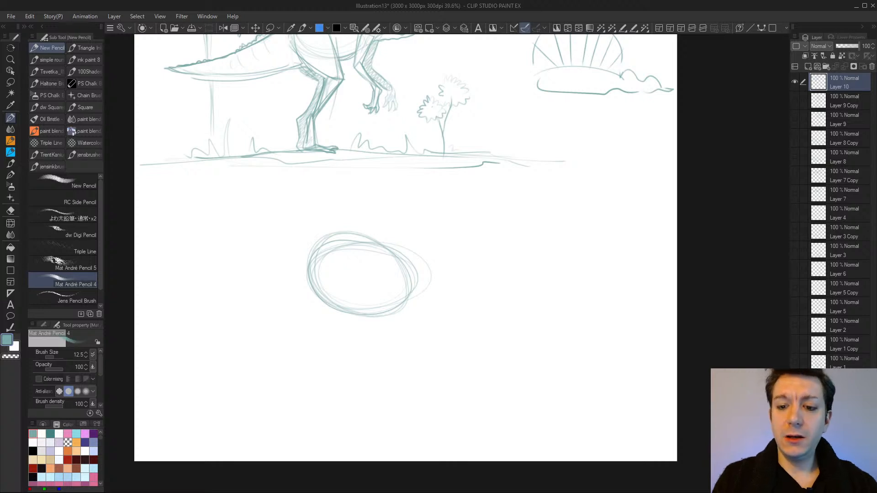
pyautogui.moveTo(380, 334); pyautogui.dragTo(383, 391)
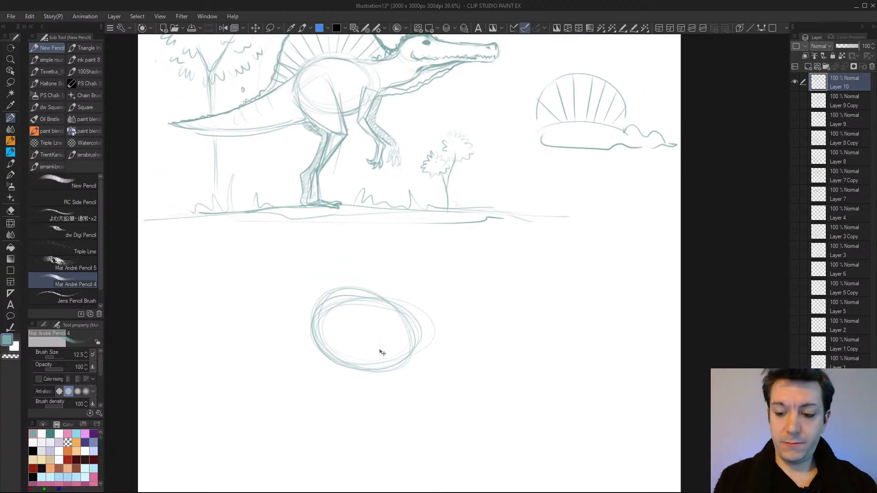
# Undo all the strokes of the oval below the dinosaur scene
pyautogui.hotkey('ctrl', 't')
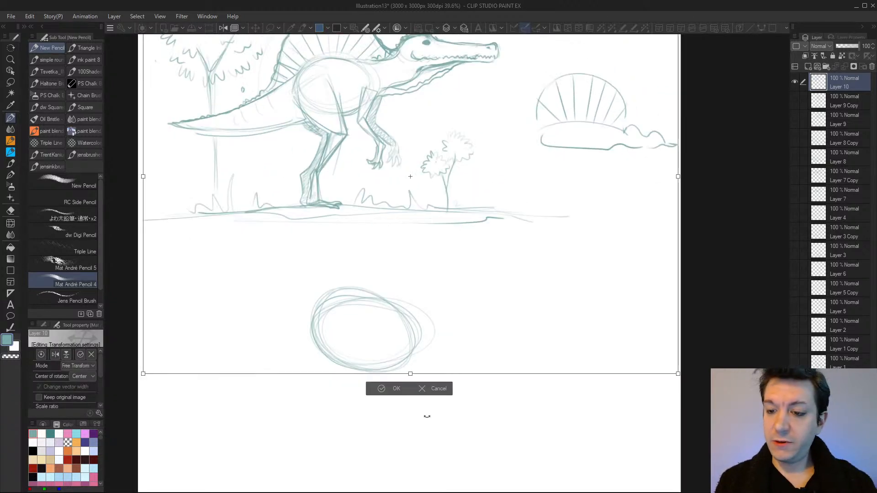
pyautogui.click(397, 389)
pyautogui.hotkey('ctrl', 'z')
pyautogui.hotkey('ctrl', 'z')
pyautogui.hotkey('ctrl', 'z')
pyautogui.hotkey('ctrl', 'z')
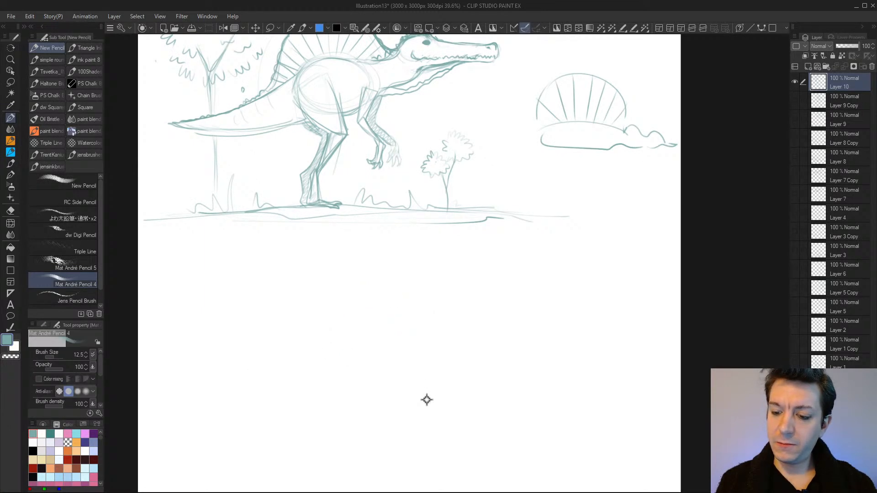
# On a new layer, sketch a tilted body oval below the dinosaur scene and a smaller, flatter head oval above its front
pyautogui.scroll(-2, 427, 399)
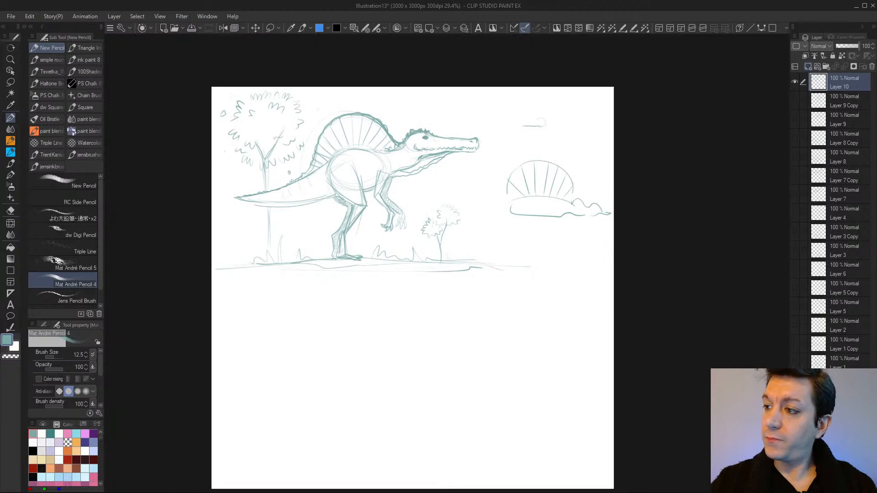
pyautogui.hotkey('ctrl', 'shift', 'n')
pyautogui.scroll(3, 435, 333)
pyautogui.moveTo(448, 333); pyautogui.dragTo(502, 374)
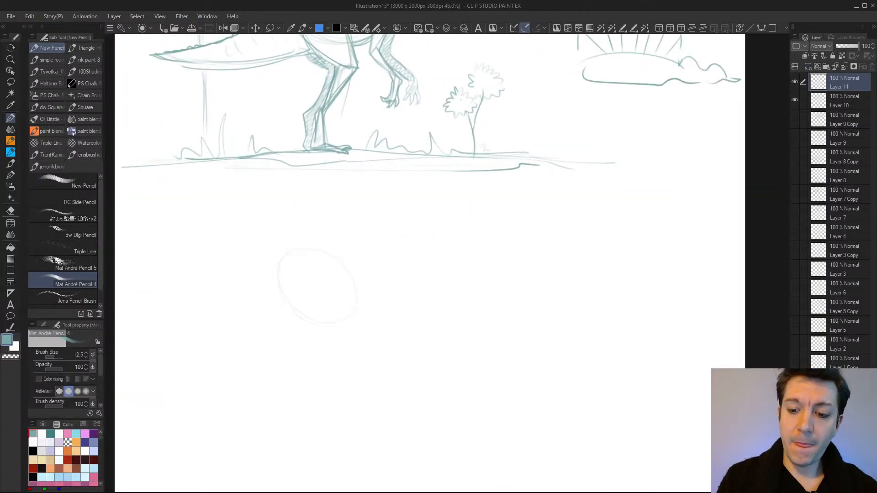
pyautogui.moveTo(350, 292); pyautogui.dragTo(353, 315)
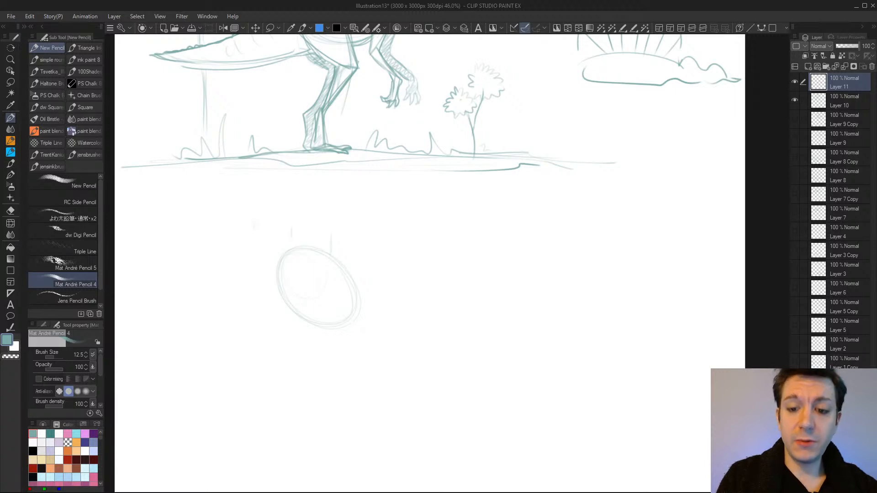
pyautogui.moveTo(245, 189); pyautogui.dragTo(264, 224)
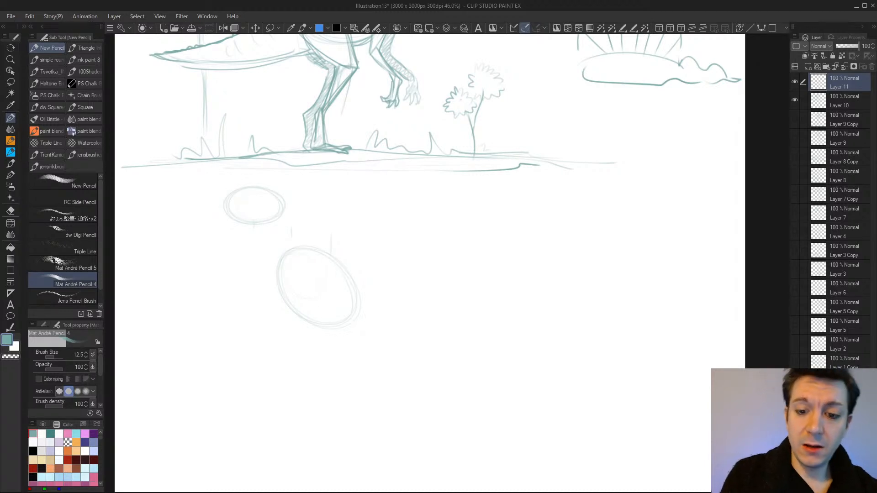
pyautogui.moveTo(257, 186); pyautogui.dragTo(287, 196)
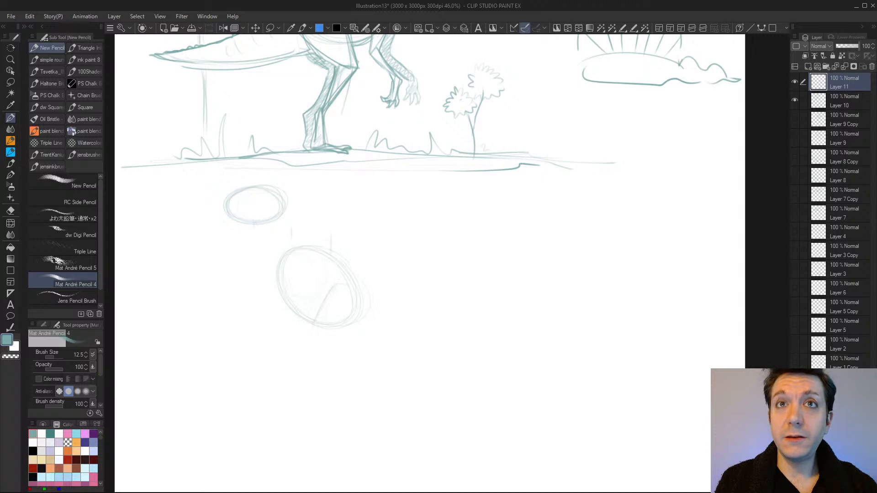
# Sketch a bent hind leg beneath the body with a broad thigh and two narrow lower segments, and strengthen the body oval's front edge
pyautogui.moveTo(364, 323)
pyautogui.mouseDown()
pyautogui.moveTo(310, 339)
pyautogui.moveTo(338, 289)
pyautogui.moveTo(369, 316)
pyautogui.mouseUp()
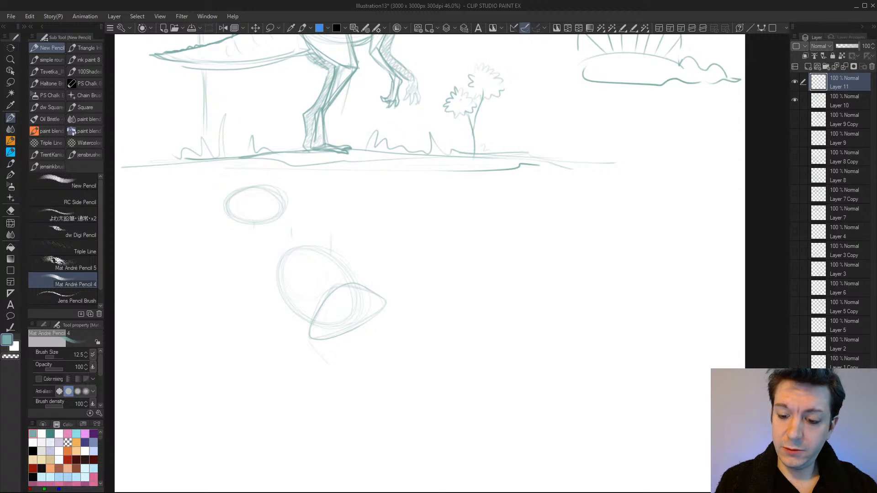
pyautogui.moveTo(337, 347); pyautogui.dragTo(346, 374)
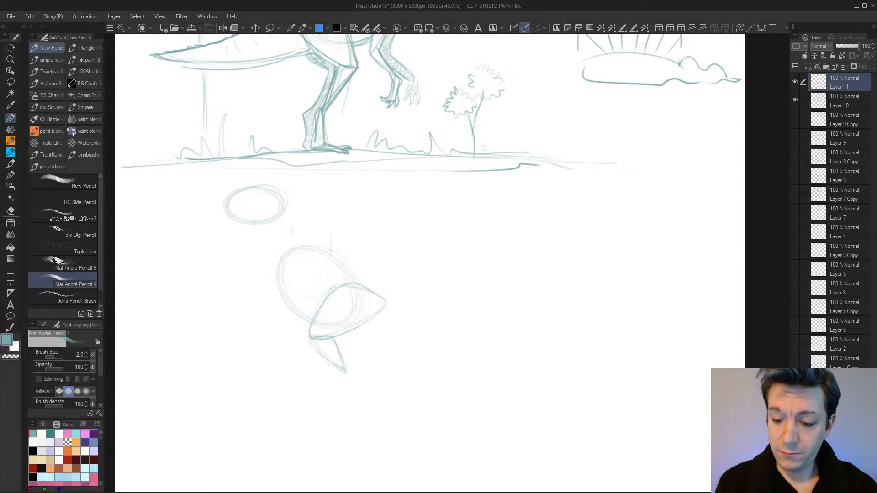
pyautogui.moveTo(345, 373)
pyautogui.mouseDown()
pyautogui.moveTo(323, 409)
pyautogui.moveTo(338, 421)
pyautogui.moveTo(323, 421)
pyautogui.mouseUp()
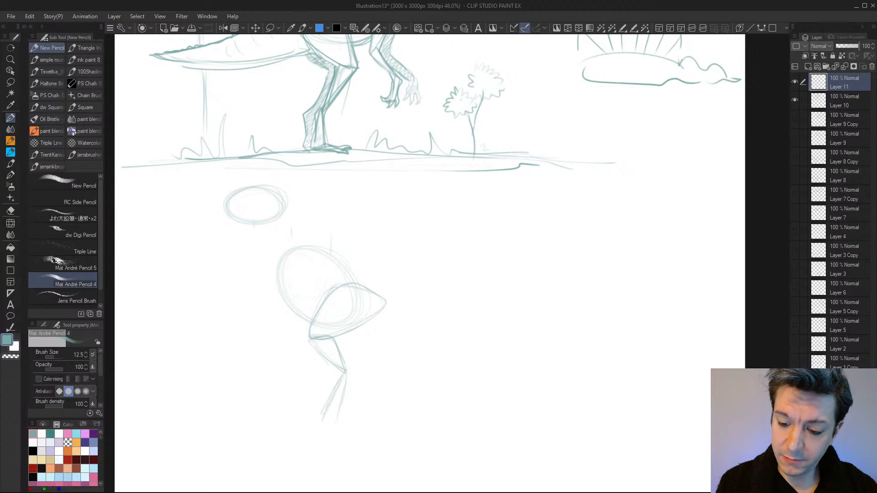
pyautogui.moveTo(337, 385)
pyautogui.mouseDown()
pyautogui.moveTo(321, 422)
pyautogui.moveTo(338, 426)
pyautogui.mouseUp()
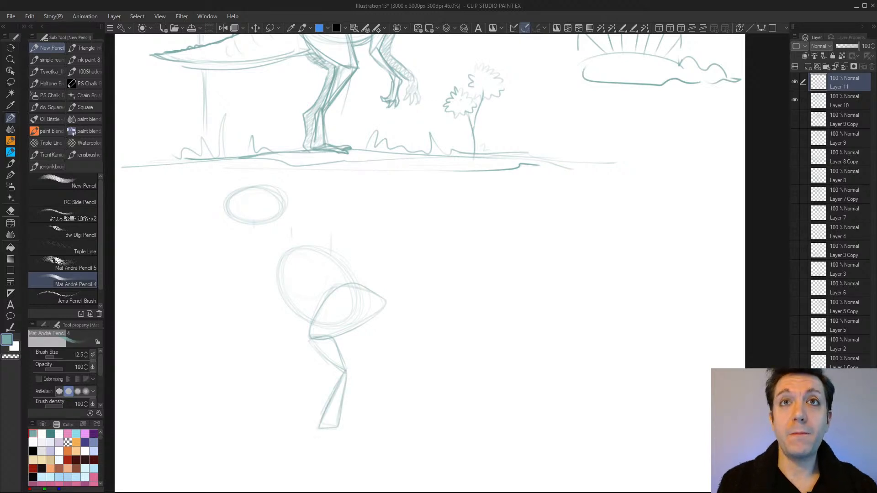
pyautogui.moveTo(277, 283); pyautogui.dragTo(306, 320)
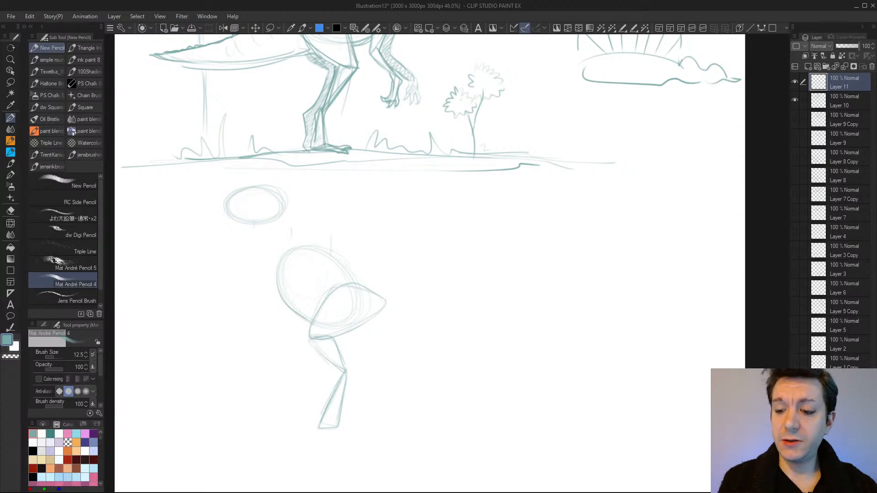
# Try to sketch two tail lines extending backward from the thigh
pyautogui.moveTo(408, 305); pyautogui.dragTo(593, 328)
pyautogui.moveTo(361, 328); pyautogui.dragTo(595, 327)
pyautogui.hotkey('ctrl', 'z')
pyautogui.hotkey('ctrl', 'z')
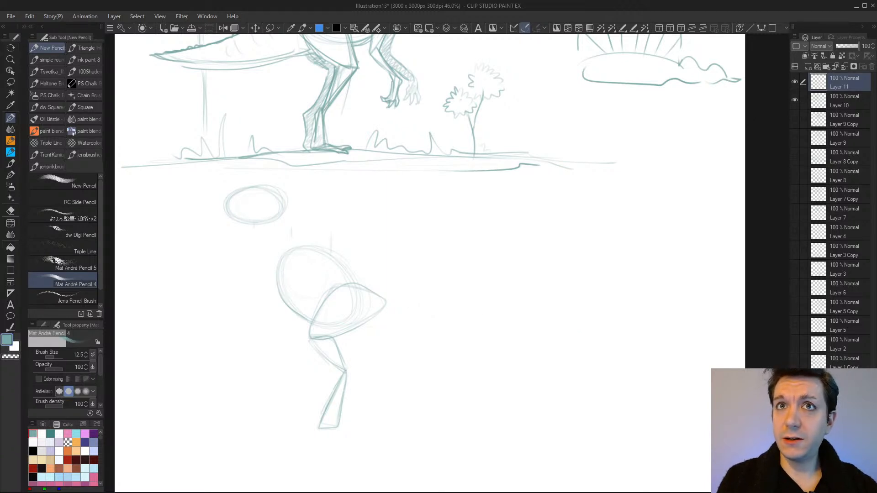
# Sketch a small pose thumbnail above the tail area with a head loop, curved neck and tail line, tiny arm and bent leg
pyautogui.moveTo(417, 213)
pyautogui.mouseDown()
pyautogui.moveTo(442, 210)
pyautogui.moveTo(447, 224)
pyautogui.moveTo(473, 235)
pyautogui.moveTo(591, 223)
pyautogui.moveTo(617, 233)
pyautogui.mouseUp()
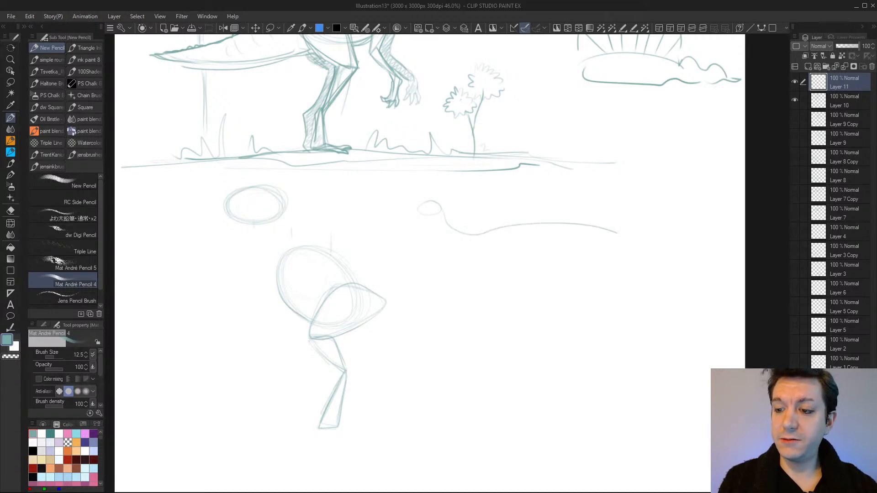
pyautogui.moveTo(478, 234)
pyautogui.mouseDown()
pyautogui.moveTo(488, 238)
pyautogui.moveTo(481, 285)
pyautogui.mouseUp()
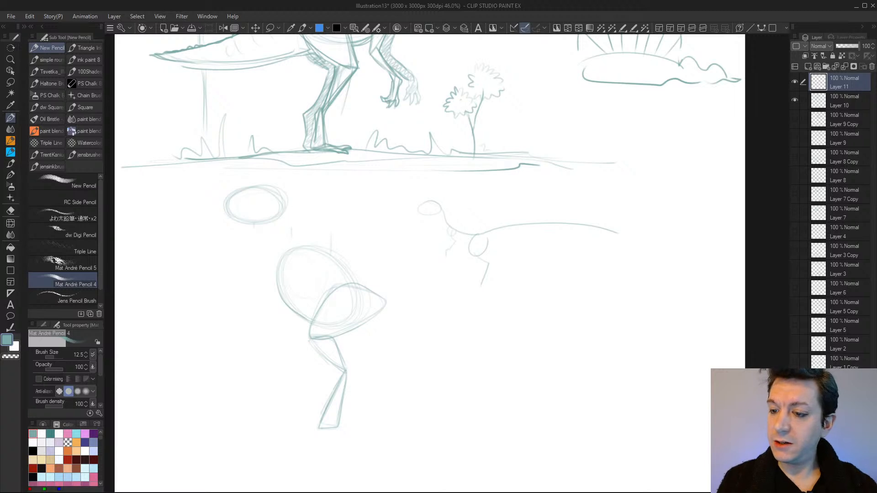
# Try out several long, curved tail lines in the empty space behind the body
pyautogui.moveTo(598, 285); pyautogui.dragTo(677, 284)
pyautogui.moveTo(563, 315); pyautogui.dragTo(731, 338)
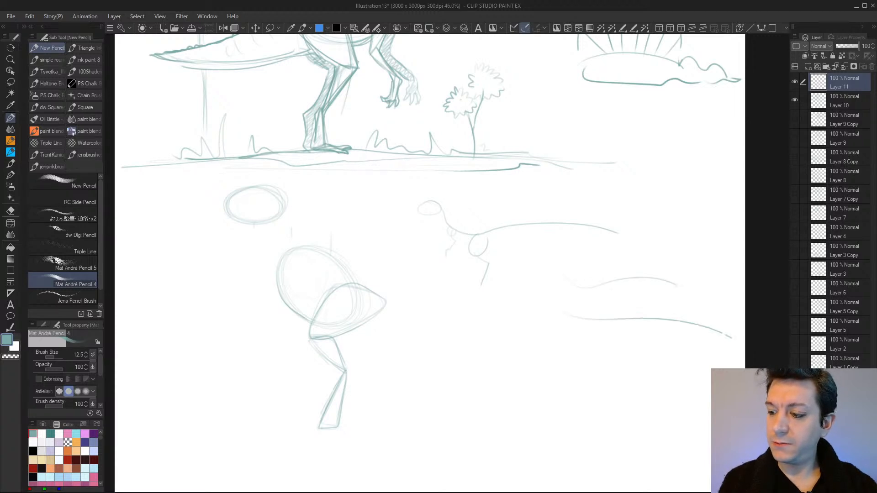
pyautogui.moveTo(526, 340); pyautogui.dragTo(663, 350)
pyautogui.hotkey('ctrl', 'z')
pyautogui.hotkey('ctrl', 'z')
pyautogui.hotkey('ctrl', 'z')
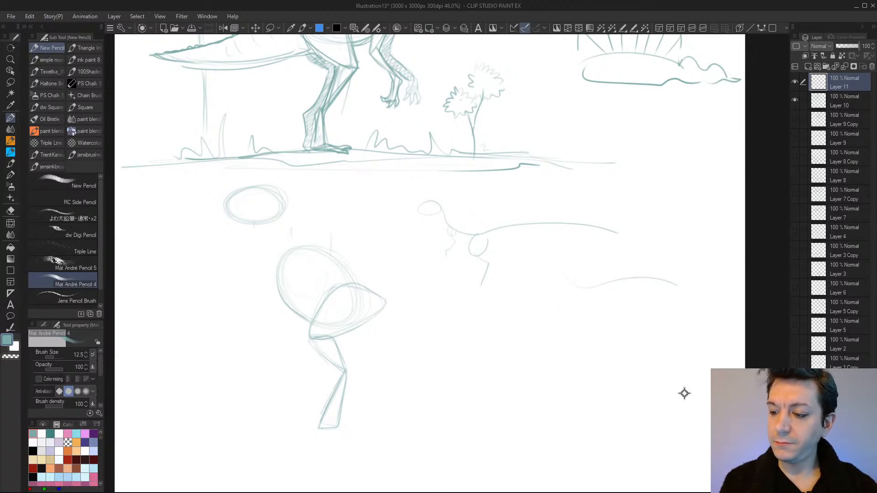
pyautogui.moveTo(555, 315); pyautogui.dragTo(696, 316)
pyautogui.hotkey('ctrl', 'z')
pyautogui.moveTo(555, 315); pyautogui.dragTo(715, 304)
pyautogui.hotkey('ctrl', 'z')
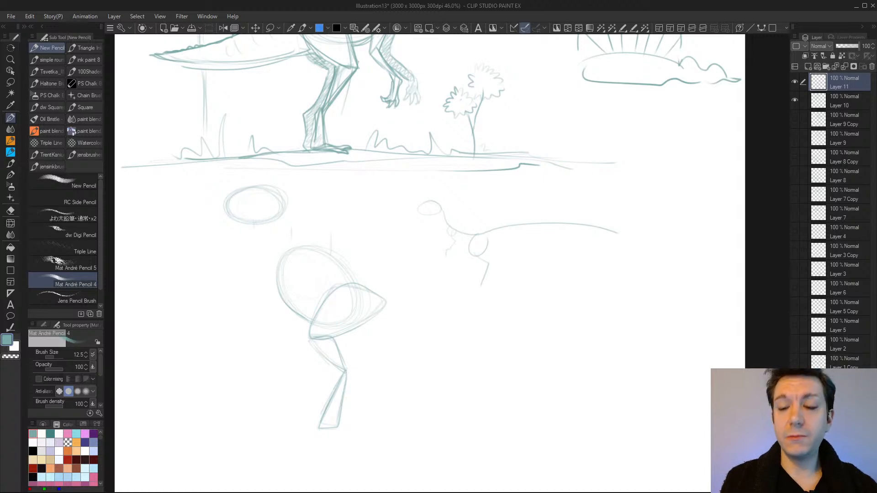
# Try to sketch a straight tail behind the thigh, tapering to a point
pyautogui.moveTo(365, 329)
pyautogui.mouseDown()
pyautogui.moveTo(602, 341)
pyautogui.moveTo(387, 302)
pyautogui.mouseUp()
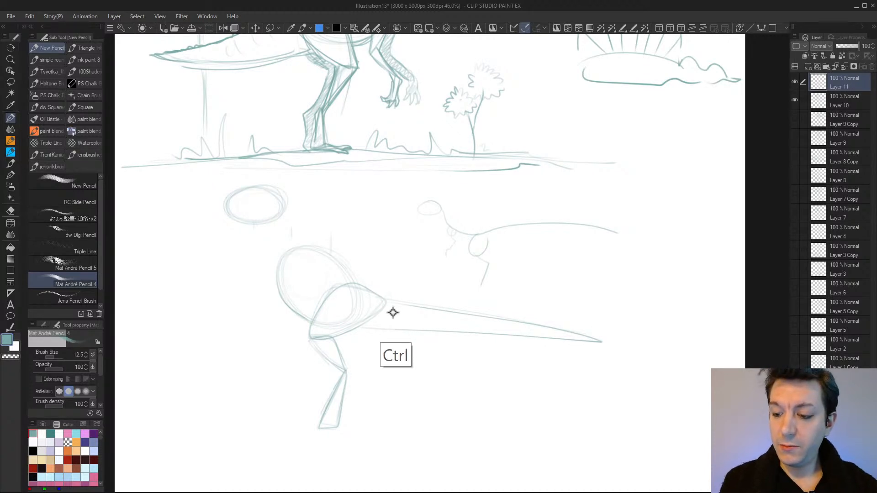
pyautogui.hotkey('ctrl', 'z')
pyautogui.hotkey('ctrl', 'z')
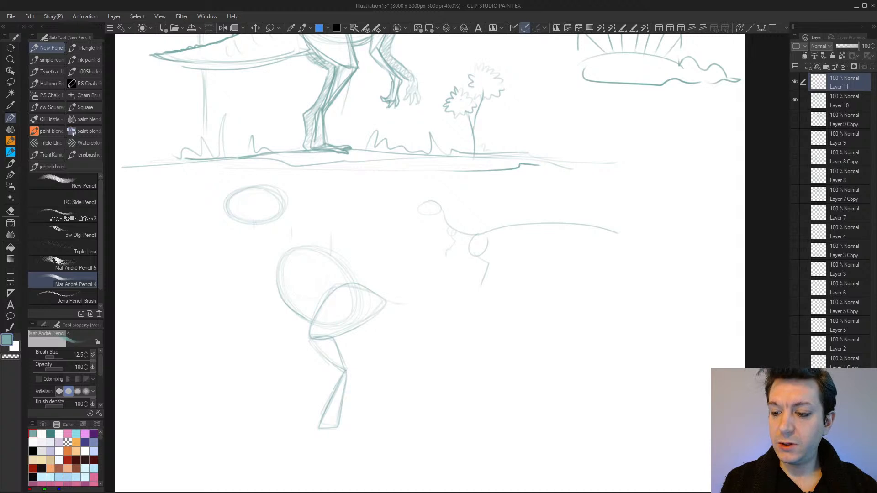
# Sketch a long, gently curved tail behind the thigh, with its upper and lower lines tapering together into a drooping tip
pyautogui.moveTo(407, 304)
pyautogui.mouseDown()
pyautogui.moveTo(555, 316)
pyautogui.moveTo(607, 340)
pyautogui.mouseUp()
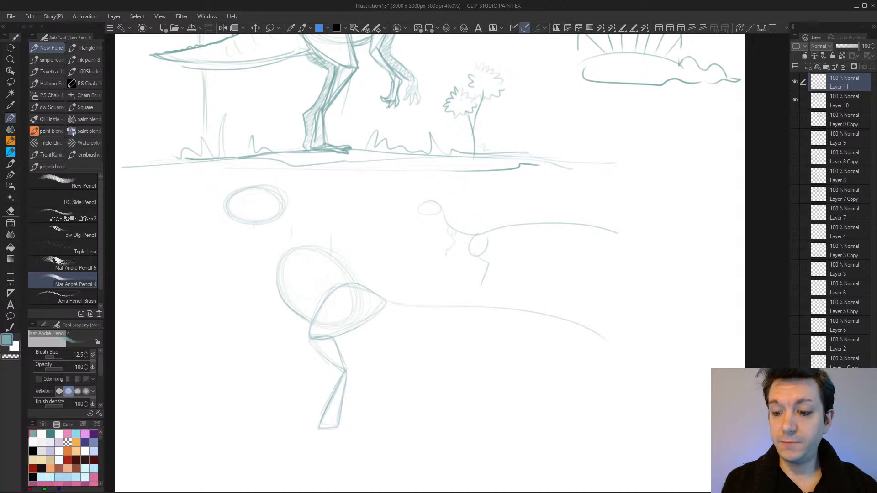
pyautogui.moveTo(438, 326)
pyautogui.mouseDown()
pyautogui.moveTo(519, 324)
pyautogui.moveTo(621, 351)
pyautogui.mouseUp()
pyautogui.moveTo(579, 329); pyautogui.dragTo(628, 353)
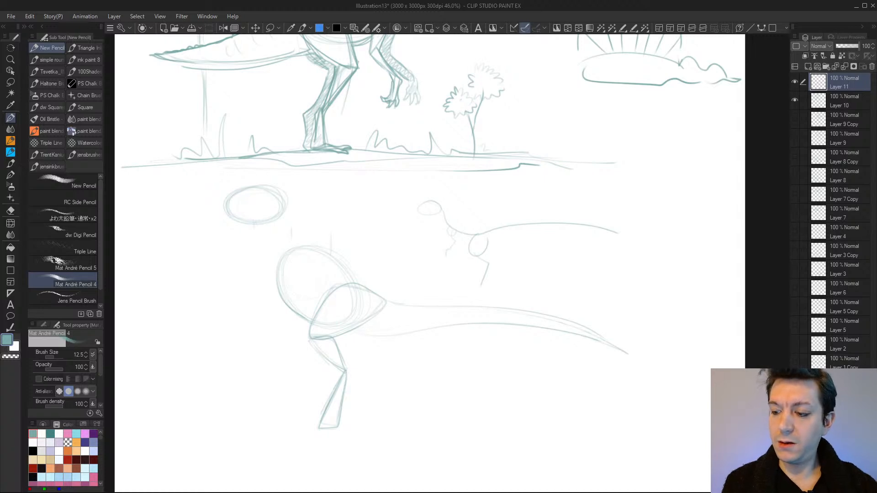
pyautogui.moveTo(590, 331); pyautogui.dragTo(653, 365)
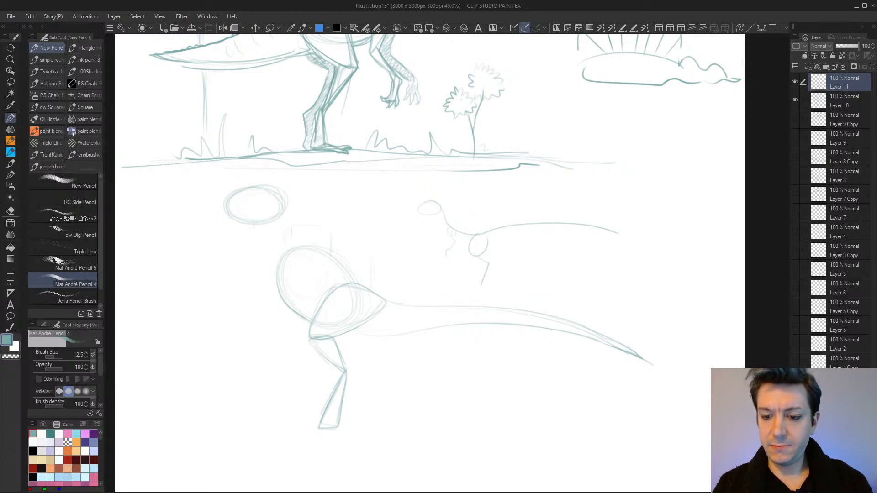
# Mark the body and tail lengths with light guide lines above them, and extend the tail's tip further
pyautogui.moveTo(482, 232)
pyautogui.mouseDown()
pyautogui.moveTo(385, 230)
pyautogui.moveTo(482, 229)
pyautogui.mouseUp()
pyautogui.moveTo(606, 234); pyautogui.dragTo(608, 251)
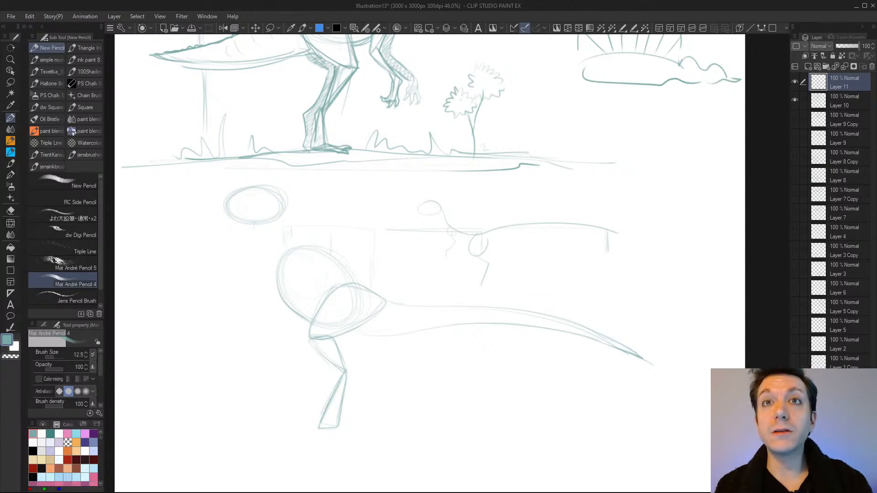
pyautogui.moveTo(642, 358); pyautogui.dragTo(671, 379)
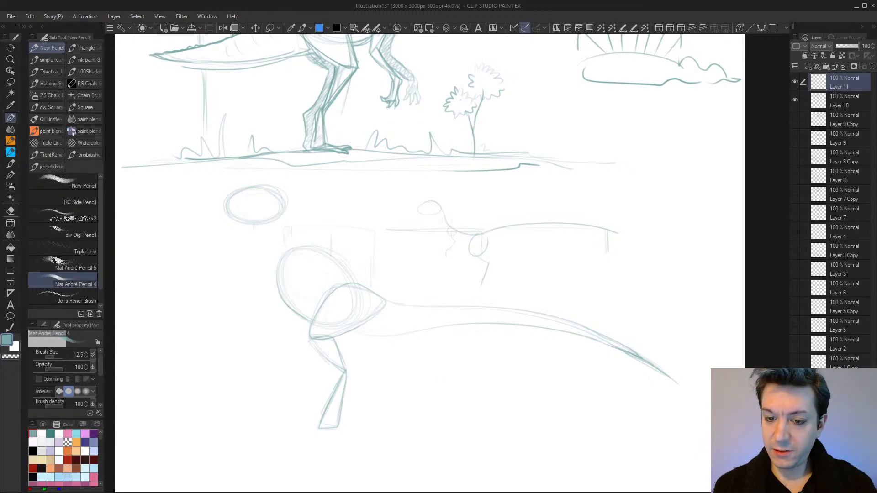
# Connect the head oval to the body oval with an S-curved line for the back of the neck
pyautogui.scroll(-2, 454, 399)
pyautogui.scroll(-1, 454, 399)
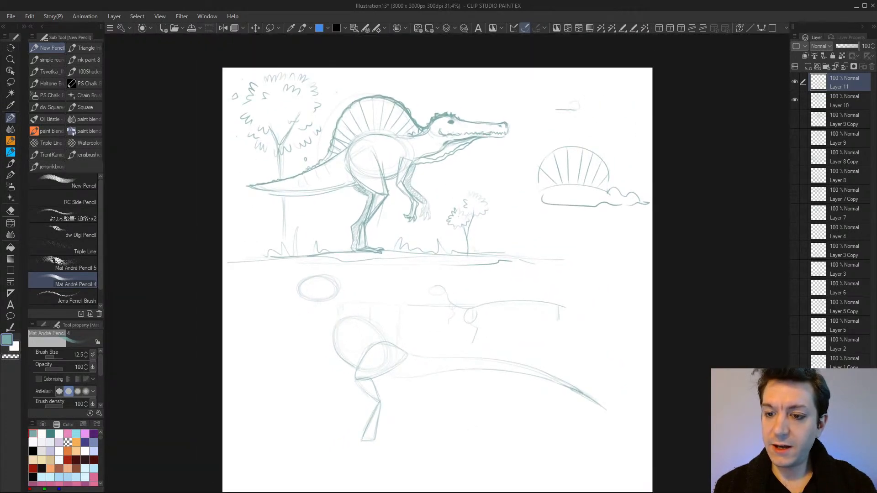
pyautogui.scroll(2, 451, 411)
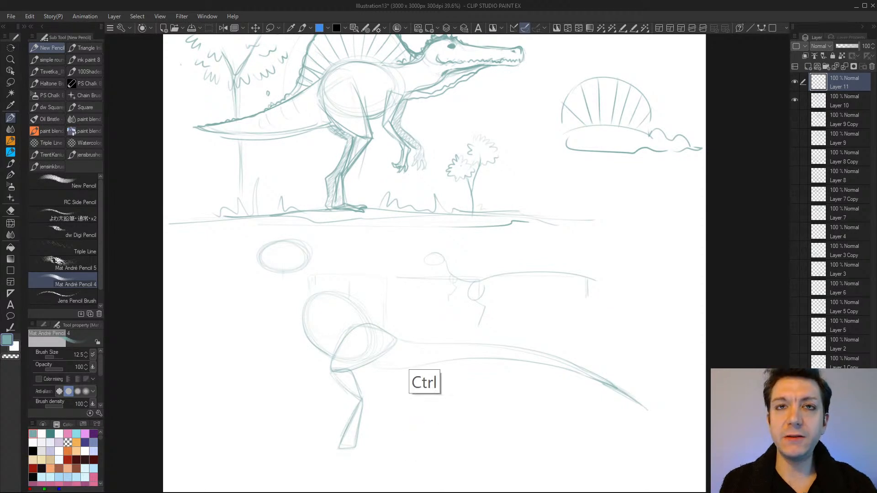
pyautogui.moveTo(381, 383); pyautogui.dragTo(401, 413)
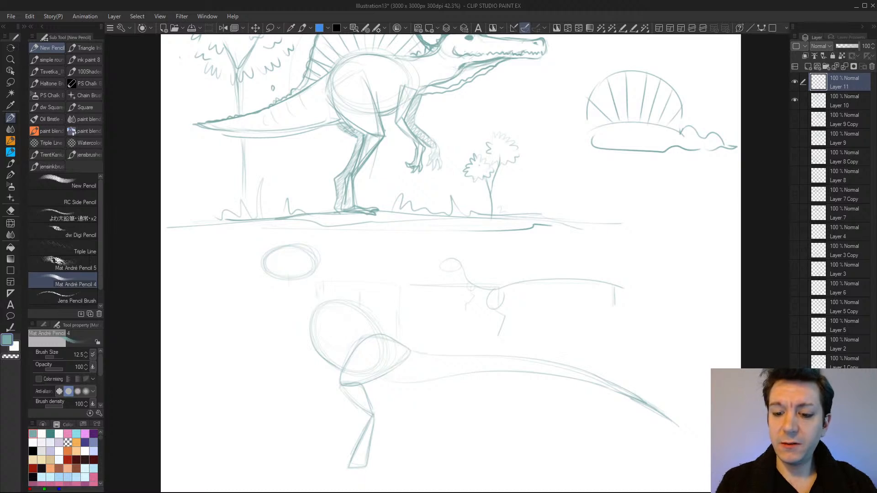
pyautogui.moveTo(326, 270)
pyautogui.mouseDown()
pyautogui.moveTo(309, 308)
pyautogui.moveTo(309, 326)
pyautogui.mouseUp()
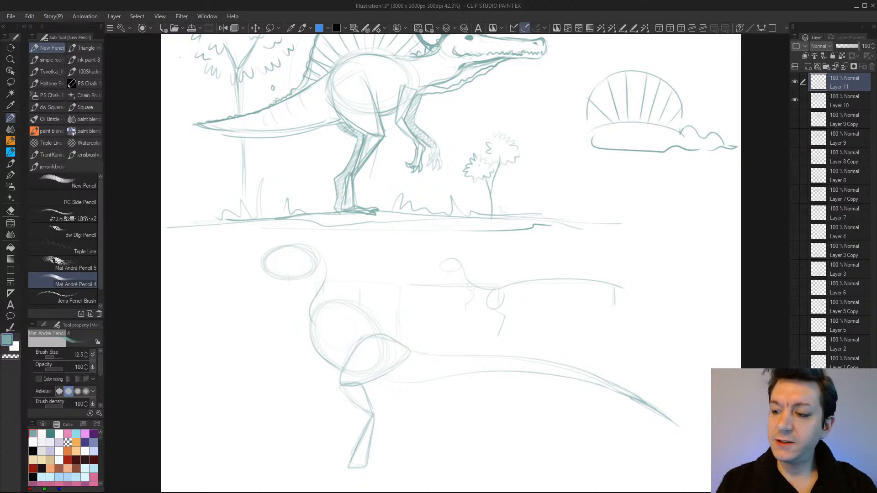
# Try to sketch a small S-curved neck line in the blank area beside the tail guide lines
pyautogui.moveTo(696, 236); pyautogui.dragTo(670, 303)
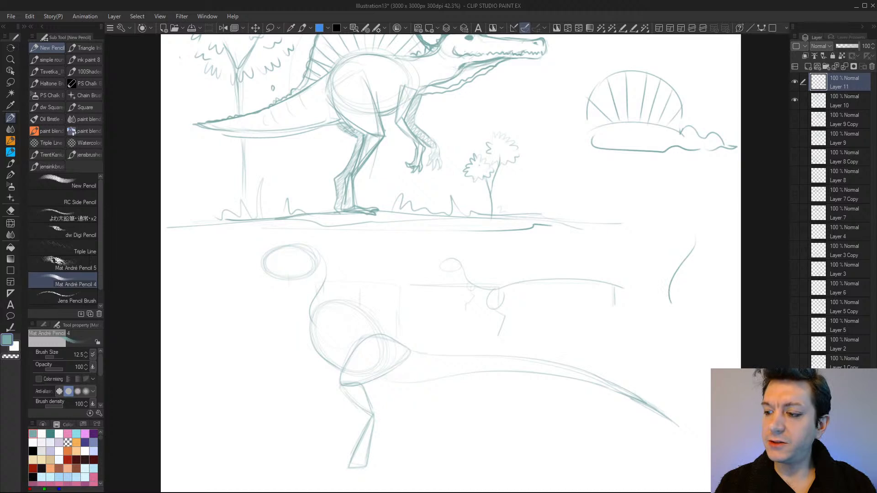
pyautogui.hotkey('ctrl', 'z')
pyautogui.moveTo(685, 238); pyautogui.dragTo(662, 296)
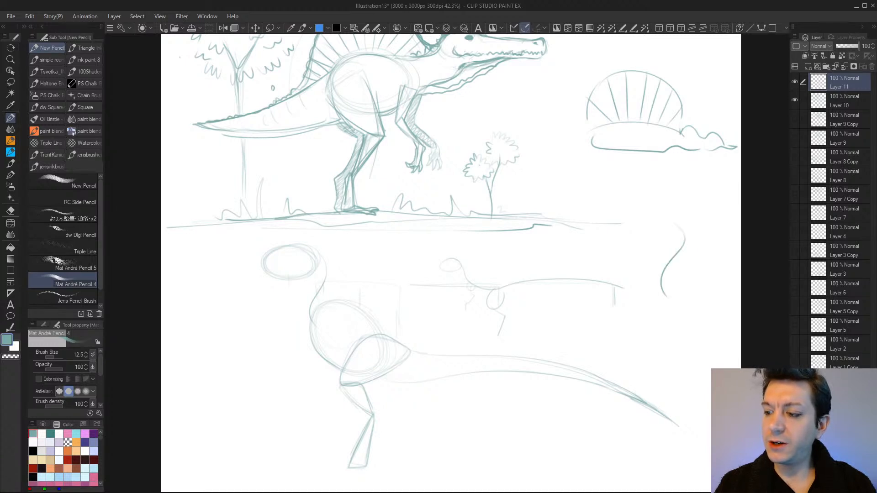
pyautogui.hotkey('ctrl', 'z')
# Sketch a small thumbnail dinosaur facing the opposite way, with an oval head, curved neck, round body, bent arm and leg, and upturned tail
pyautogui.moveTo(683, 214); pyautogui.dragTo(667, 272)
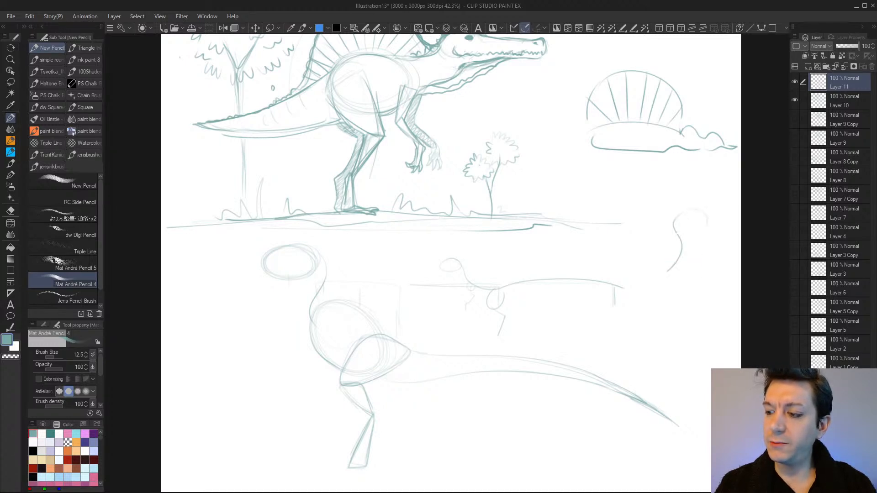
pyautogui.moveTo(691, 210)
pyautogui.mouseDown()
pyautogui.moveTo(635, 269)
pyautogui.moveTo(670, 273)
pyautogui.moveTo(669, 300)
pyautogui.moveTo(639, 312)
pyautogui.moveTo(627, 336)
pyautogui.mouseUp()
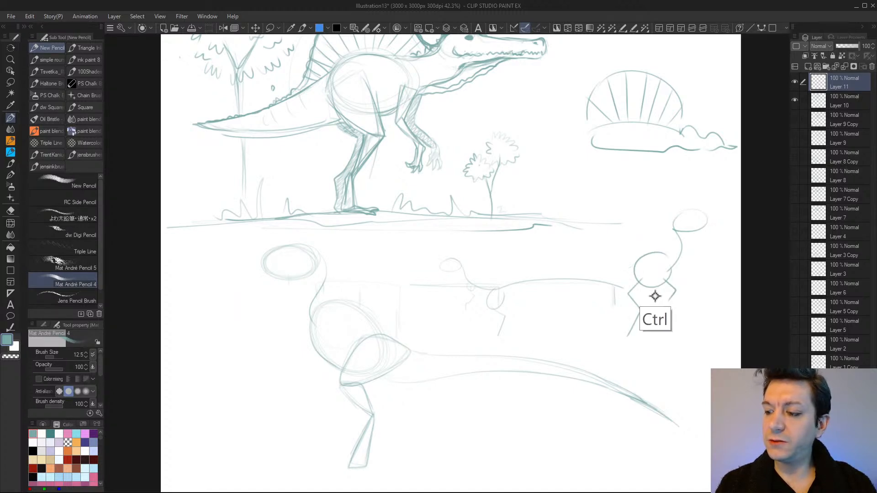
pyautogui.hotkey('ctrl', 'z')
pyautogui.moveTo(650, 289)
pyautogui.mouseDown()
pyautogui.moveTo(634, 308)
pyautogui.moveTo(643, 326)
pyautogui.mouseUp()
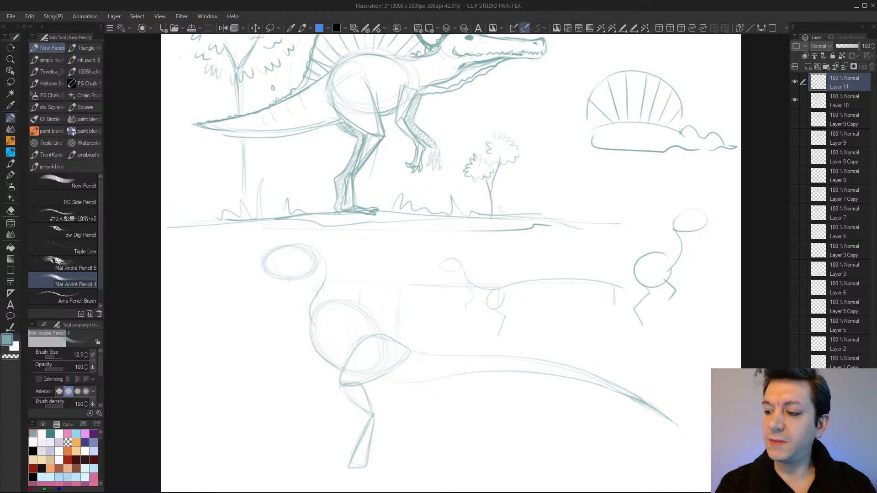
pyautogui.moveTo(635, 273); pyautogui.dragTo(585, 267)
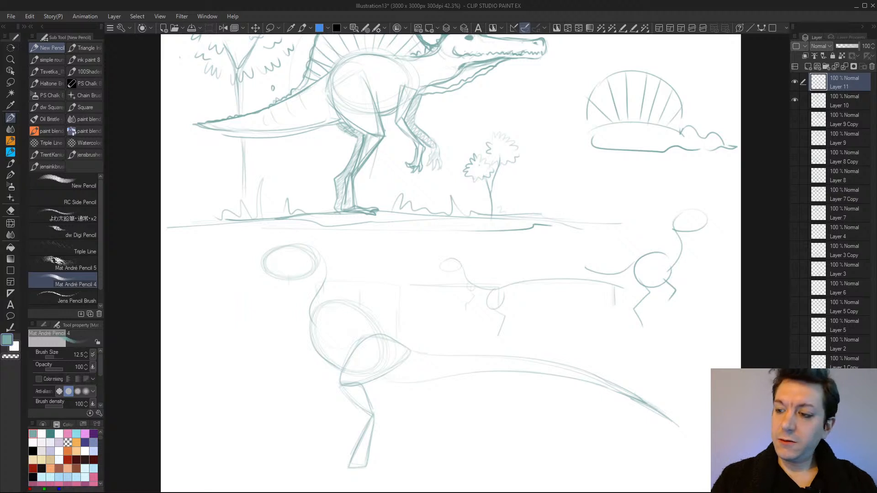
# Try out loose head and neck curves above the small thumbnail dinosaur, and undo them
pyautogui.moveTo(653, 189); pyautogui.dragTo(657, 209)
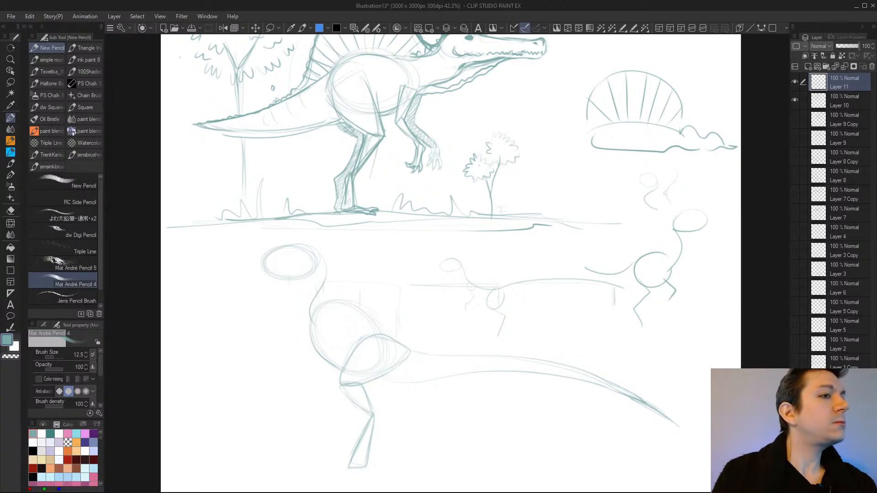
pyautogui.hotkey('ctrl', 'z')
pyautogui.hotkey('ctrl', 'z')
pyautogui.hotkey('ctrl', 'z')
pyautogui.hotkey('ctrl', 'z')
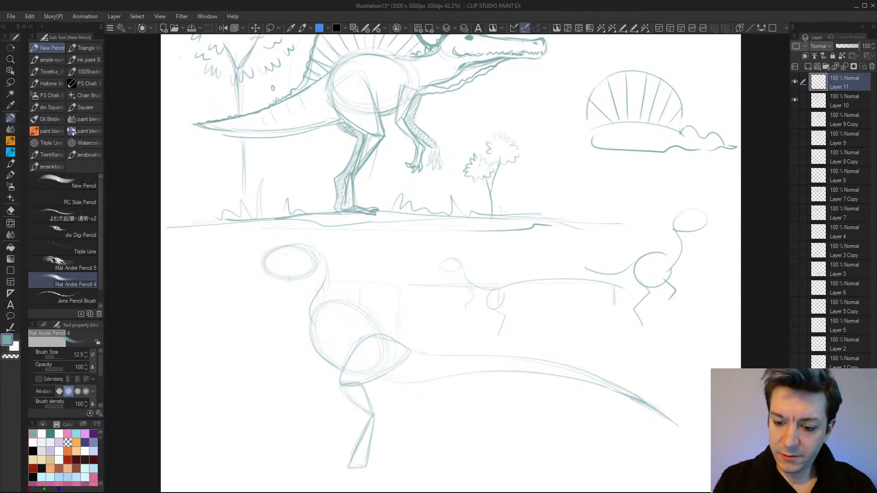
# Draw the front of the neck from the head oval to the chest, and firm up the contour along the neck and back
pyautogui.moveTo(300, 280)
pyautogui.mouseDown()
pyautogui.moveTo(304, 336)
pyautogui.moveTo(319, 356)
pyautogui.moveTo(297, 325)
pyautogui.mouseUp()
pyautogui.moveTo(329, 276)
pyautogui.mouseDown()
pyautogui.moveTo(328, 302)
pyautogui.moveTo(353, 303)
pyautogui.moveTo(380, 332)
pyautogui.mouseUp()
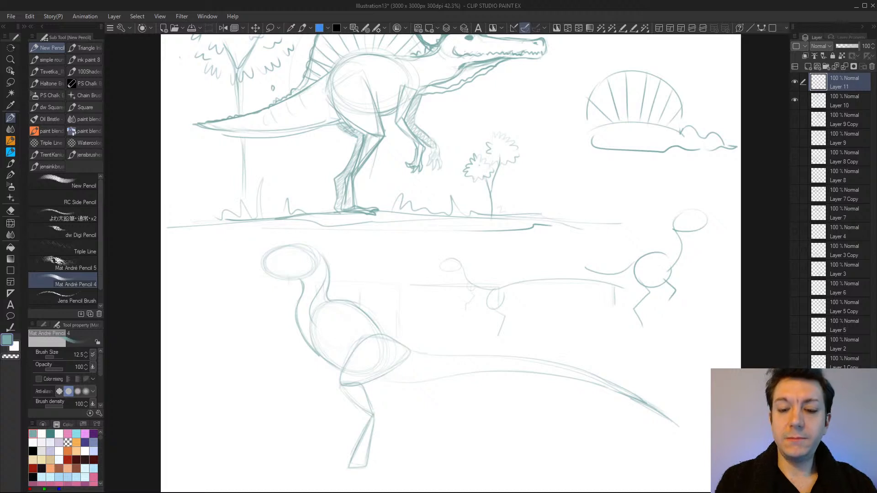
pyautogui.moveTo(335, 409)
pyautogui.mouseDown()
pyautogui.moveTo(337, 427)
pyautogui.moveTo(330, 425)
pyautogui.mouseUp()
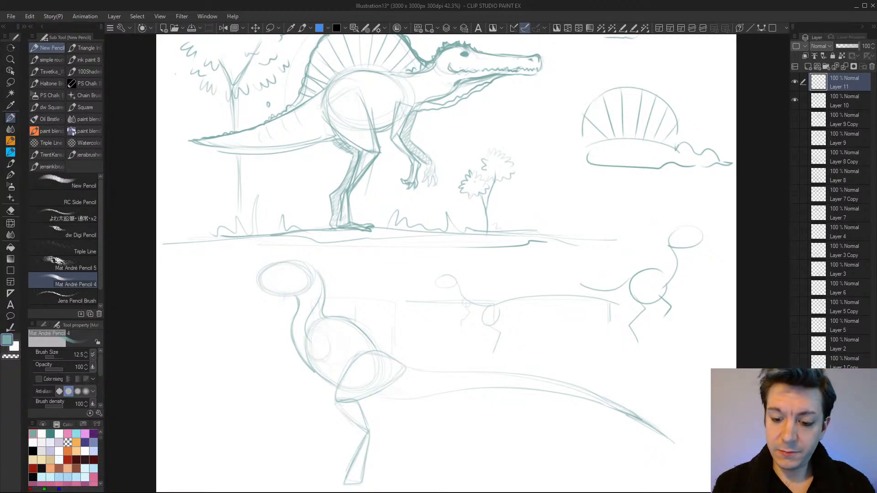
# Try to build up an oval for the shoulder inside the front of the body, and undo those strokes
pyautogui.moveTo(328, 331); pyautogui.dragTo(311, 359)
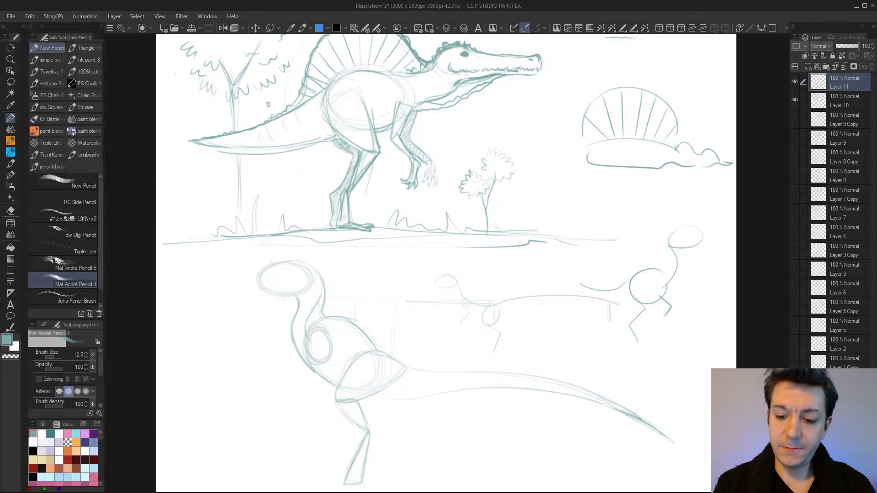
pyautogui.moveTo(331, 323); pyautogui.dragTo(329, 366)
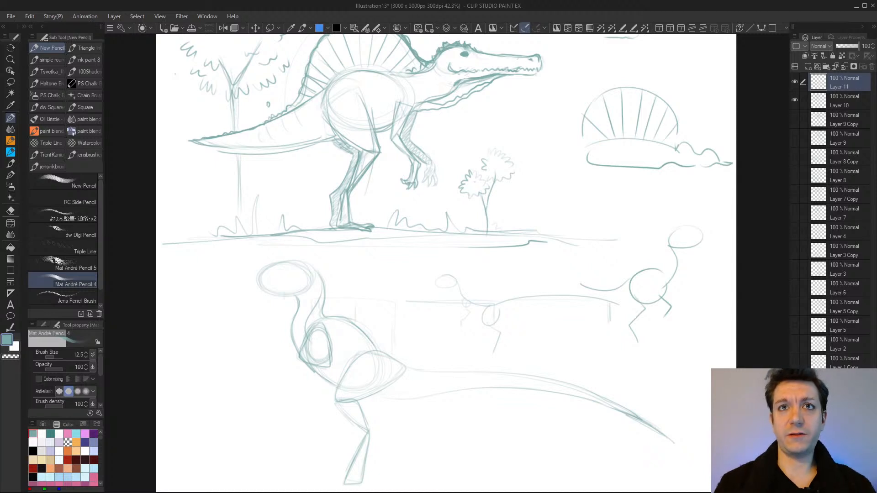
pyautogui.hotkey('ctrl', 'z')
pyautogui.hotkey('ctrl', 'z')
pyautogui.hotkey('ctrl', 'z')
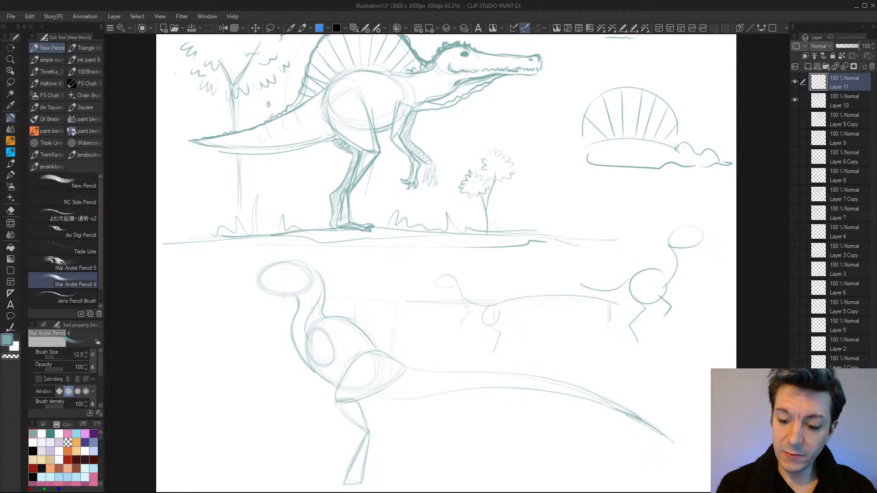
# Sketch a bent arm hanging from the shoulder oval, thicken the upper arm and forearm, and finish it with a small clawed hand
pyautogui.moveTo(331, 367)
pyautogui.mouseDown()
pyautogui.moveTo(314, 402)
pyautogui.moveTo(319, 420)
pyautogui.mouseUp()
pyautogui.moveTo(231, 351)
pyautogui.mouseDown()
pyautogui.moveTo(211, 376)
pyautogui.moveTo(218, 401)
pyautogui.mouseUp()
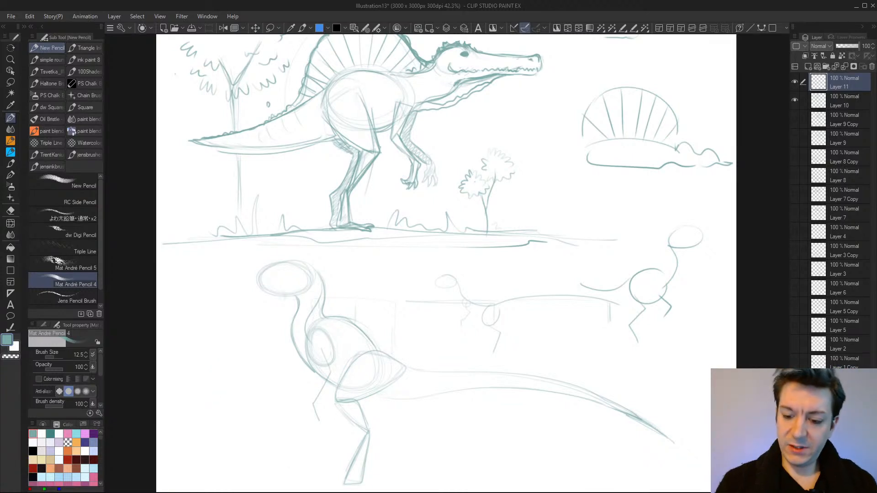
pyautogui.scroll(-5, 419, 435)
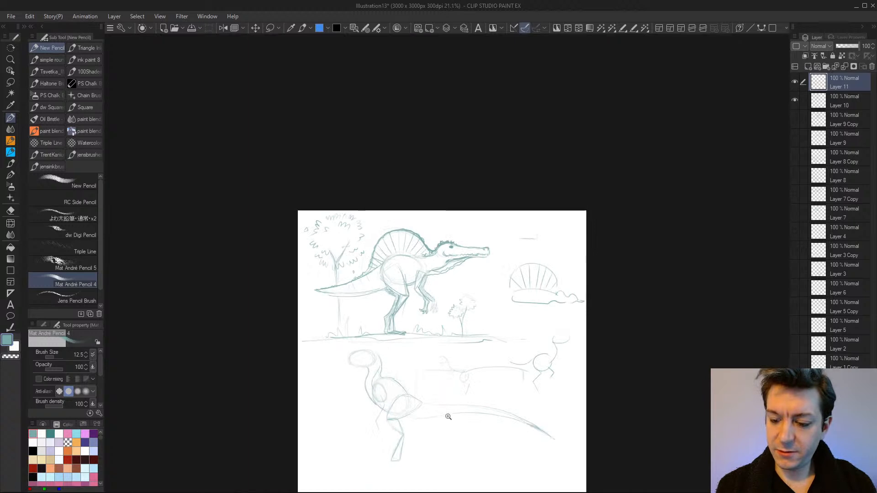
pyautogui.scroll(4, 499, 450)
pyautogui.moveTo(516, 445); pyautogui.dragTo(522, 405)
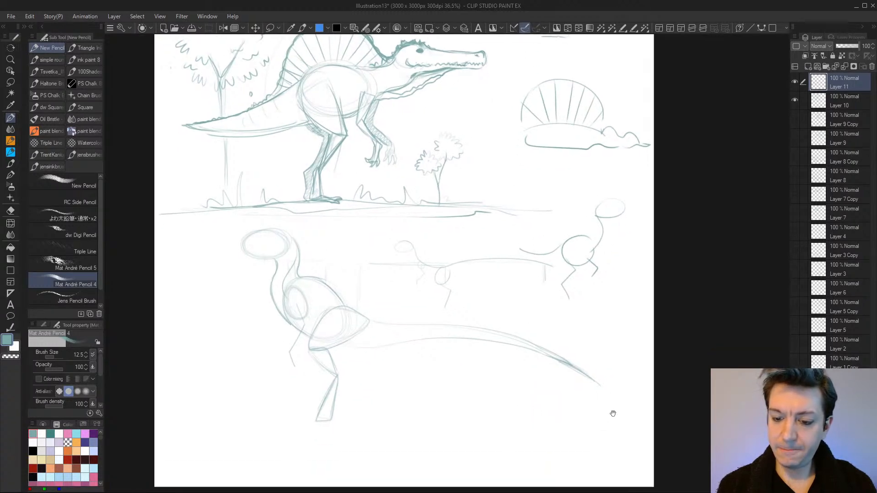
pyautogui.scroll(-1, 458, 408)
pyautogui.scroll(2, 459, 407)
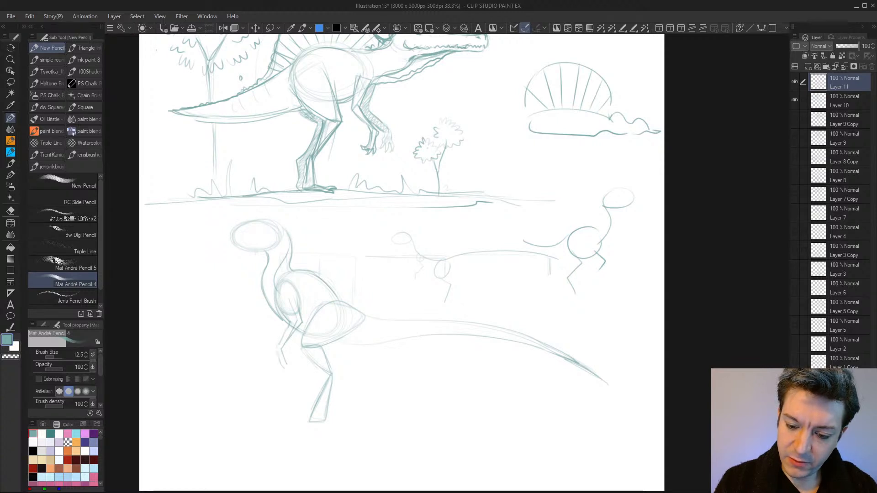
pyautogui.moveTo(290, 363); pyautogui.dragTo(288, 372)
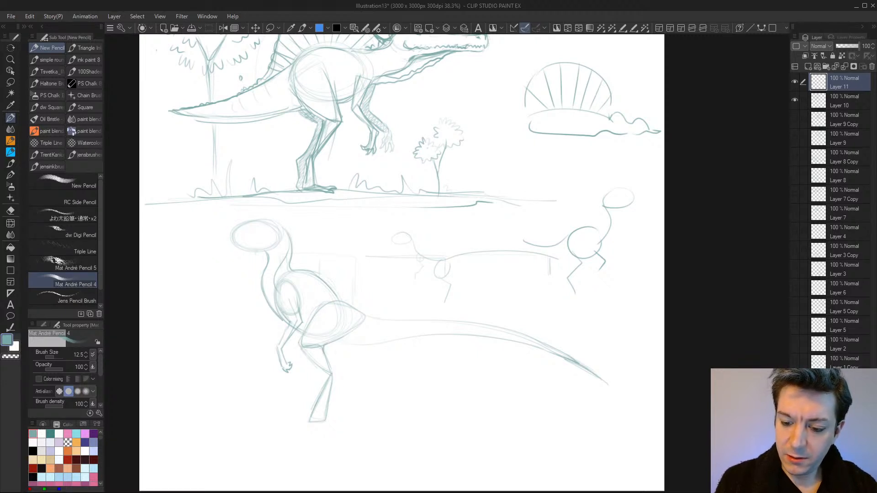
pyautogui.moveTo(302, 336); pyautogui.dragTo(297, 345)
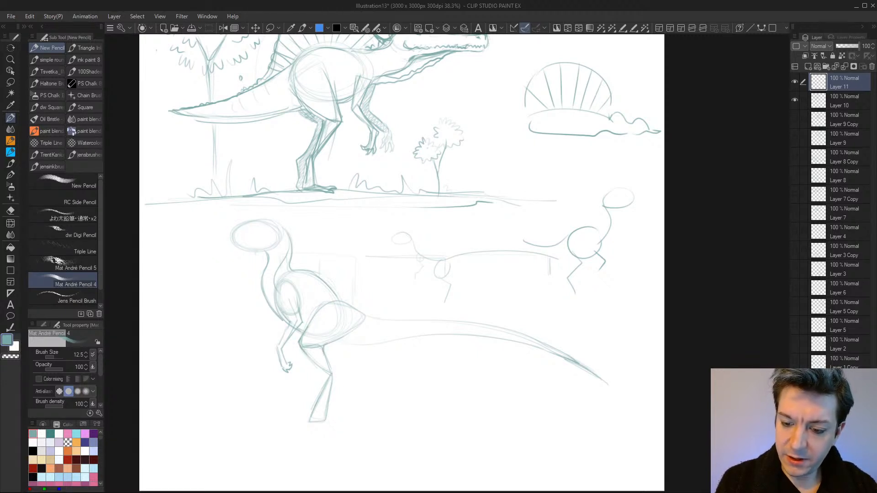
# Thicken the contours of the near lower leg and add a foot with flat toes and a raised, hooked sickle claw
pyautogui.moveTo(336, 371)
pyautogui.mouseDown()
pyautogui.moveTo(332, 381)
pyautogui.moveTo(315, 377)
pyautogui.moveTo(332, 389)
pyautogui.moveTo(327, 402)
pyautogui.mouseUp()
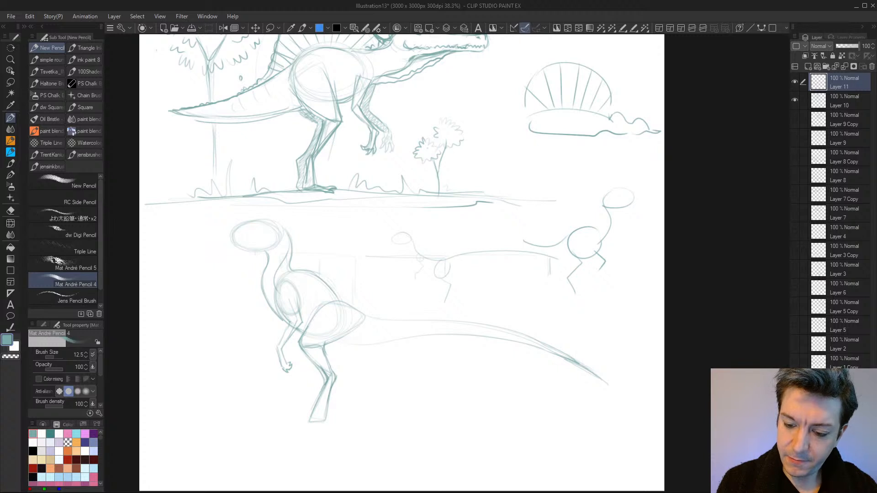
pyautogui.moveTo(328, 402); pyautogui.dragTo(325, 415)
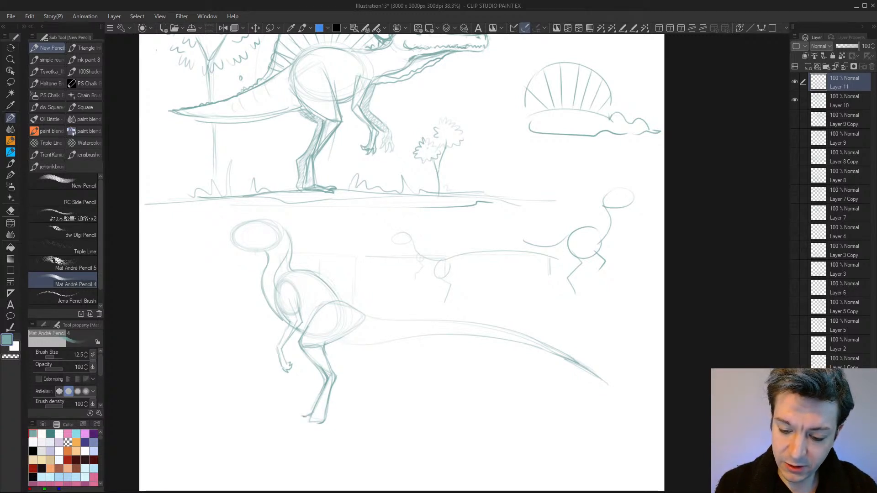
pyautogui.moveTo(294, 423); pyautogui.dragTo(318, 424)
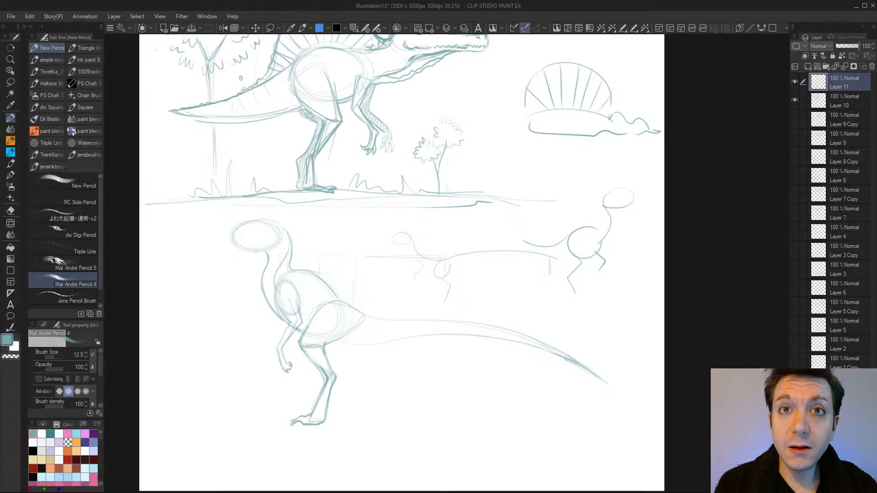
pyautogui.moveTo(297, 401); pyautogui.dragTo(306, 397)
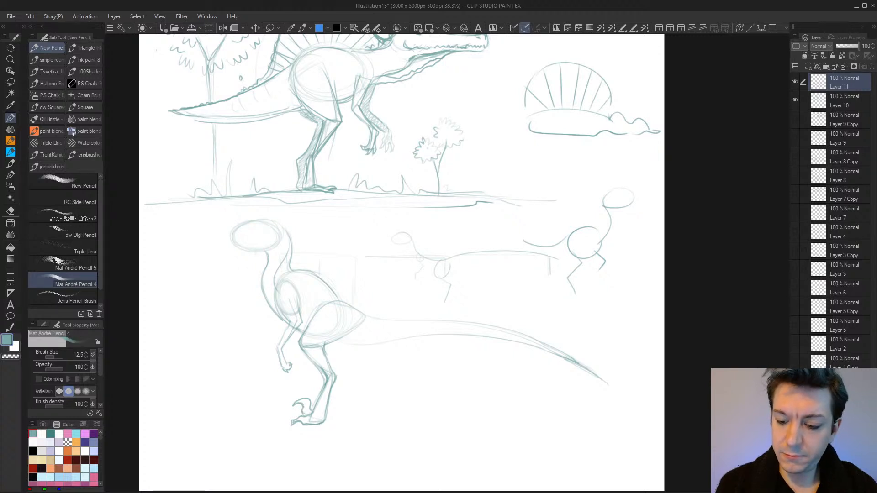
# Sketch loose sickle-claw studies below and above the tail's end, and undo them
pyautogui.moveTo(515, 382)
pyautogui.mouseDown()
pyautogui.moveTo(512, 394)
pyautogui.moveTo(521, 387)
pyautogui.mouseUp()
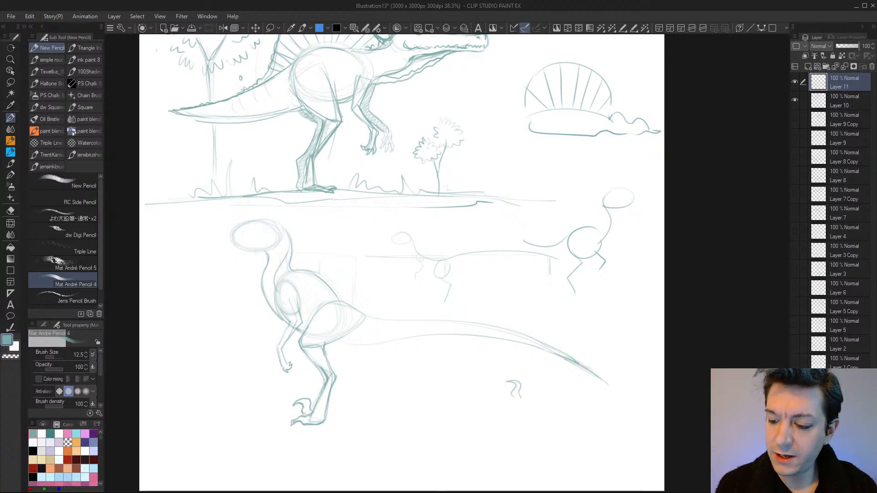
pyautogui.moveTo(622, 328)
pyautogui.mouseDown()
pyautogui.moveTo(610, 307)
pyautogui.moveTo(630, 326)
pyautogui.mouseUp()
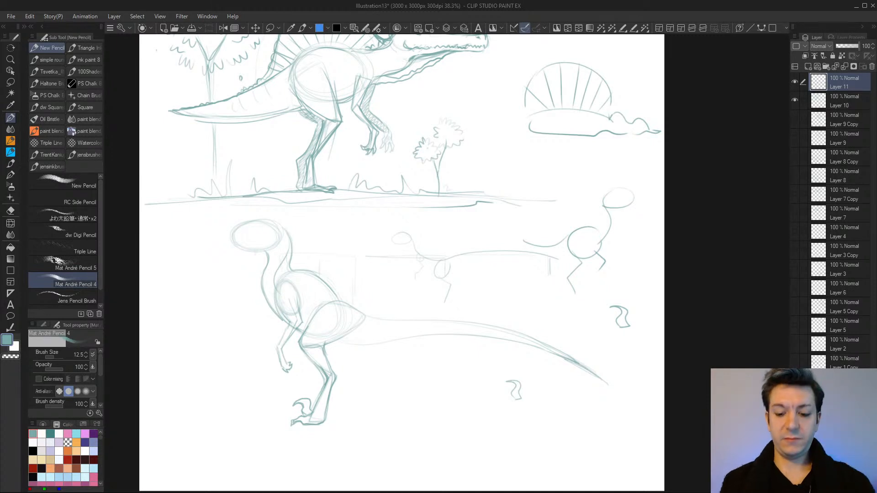
pyautogui.hotkey('ctrl', 'z')
pyautogui.hotkey('ctrl', 'z')
pyautogui.hotkey('ctrl', 'z')
pyautogui.hotkey('ctrl', 'z')
pyautogui.hotkey('ctrl', 'z')
pyautogui.hotkey('ctrl', 'z')
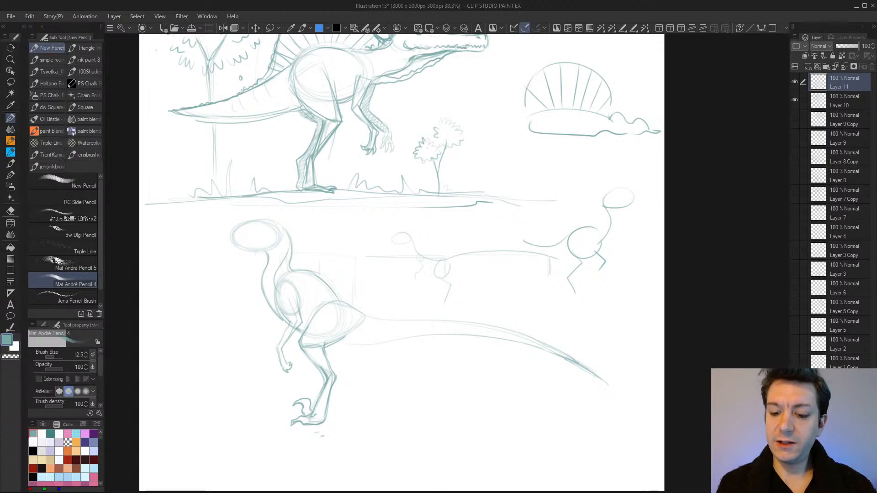
# Mark the near foot with a short line beneath it and an arrow pointing at its heel, and add a loose curve below the tail
pyautogui.moveTo(307, 433); pyautogui.dragTo(329, 433)
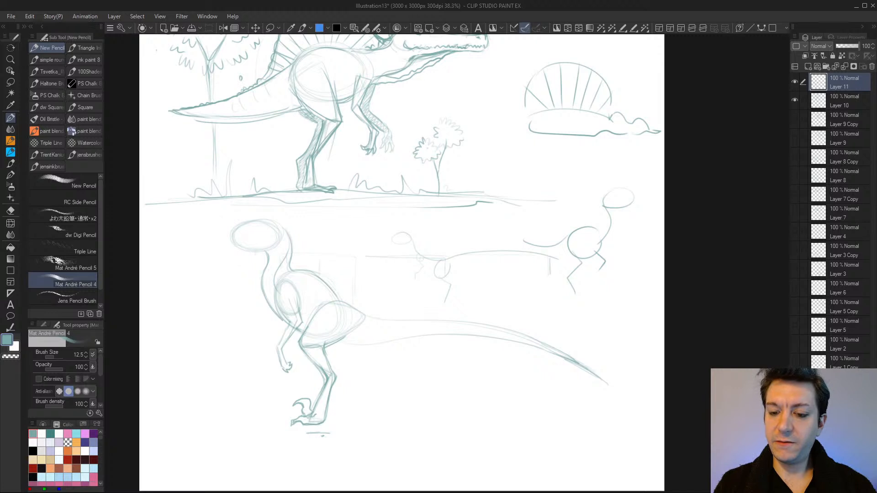
pyautogui.moveTo(367, 417); pyautogui.dragTo(353, 425)
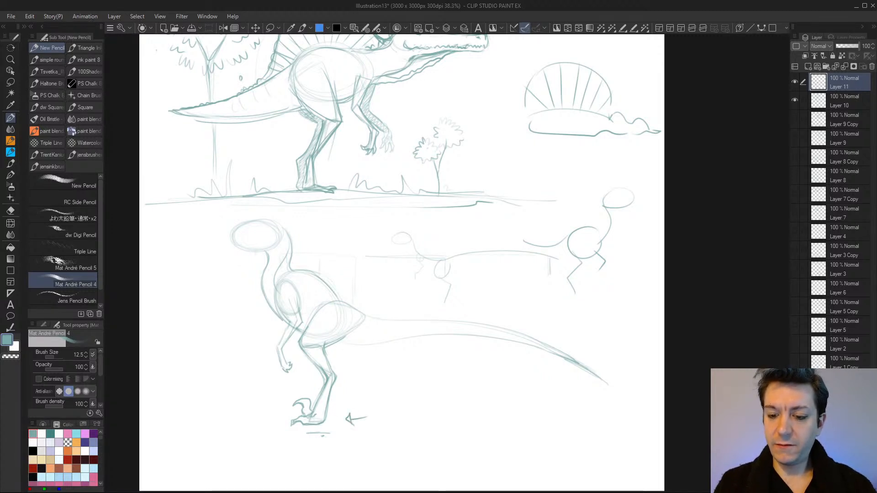
pyautogui.moveTo(318, 219); pyautogui.dragTo(321, 398)
pyautogui.hotkey('ctrl', 'z')
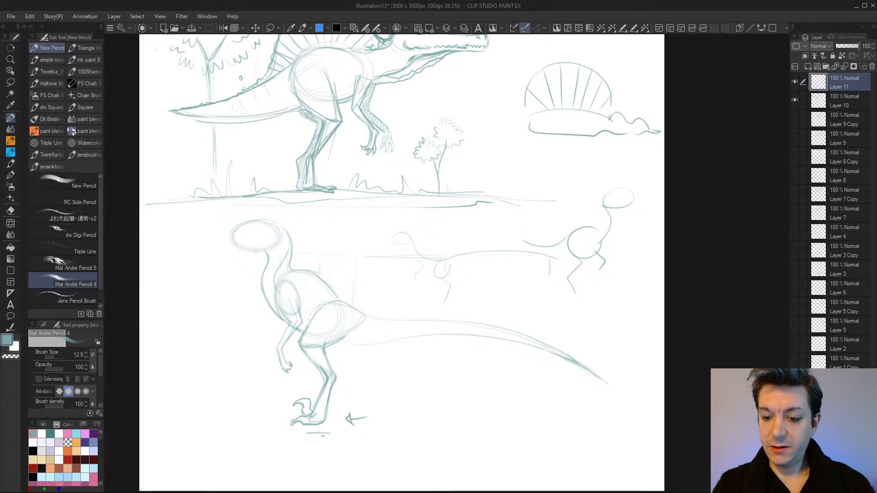
pyautogui.moveTo(320, 250); pyautogui.dragTo(325, 428)
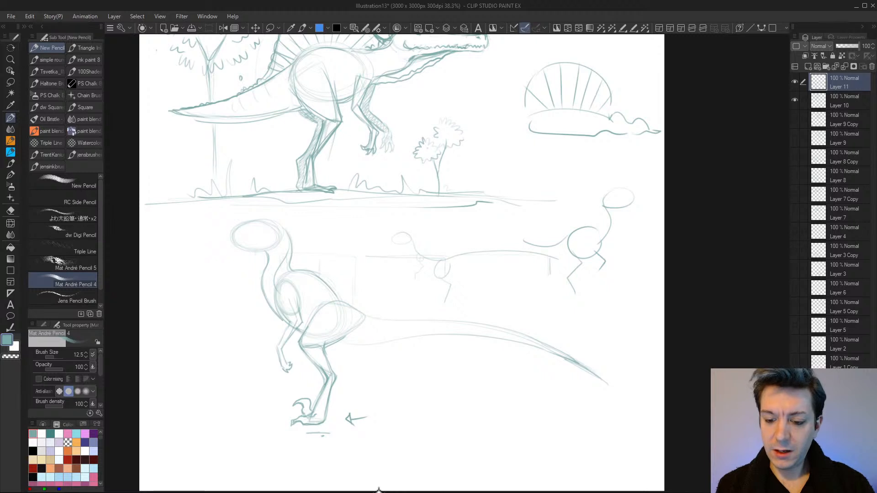
pyautogui.moveTo(437, 366); pyautogui.dragTo(446, 396)
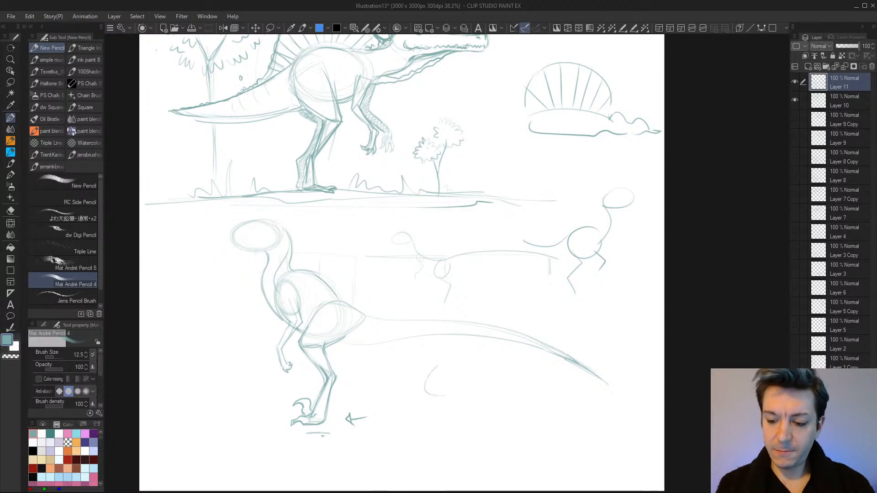
pyautogui.hotkey('ctrl', 'z')
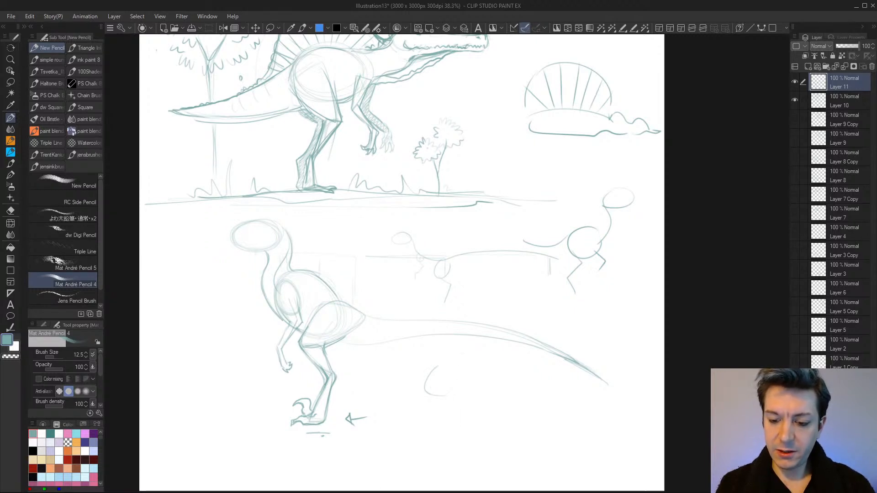
# Sketch the far leg behind the near one, with a bent knee, thick shin, flat foot and raised sickle claw
pyautogui.moveTo(319, 341)
pyautogui.mouseDown()
pyautogui.moveTo(354, 364)
pyautogui.moveTo(350, 404)
pyautogui.moveTo(338, 416)
pyautogui.mouseUp()
pyautogui.moveTo(337, 249); pyautogui.dragTo(345, 398)
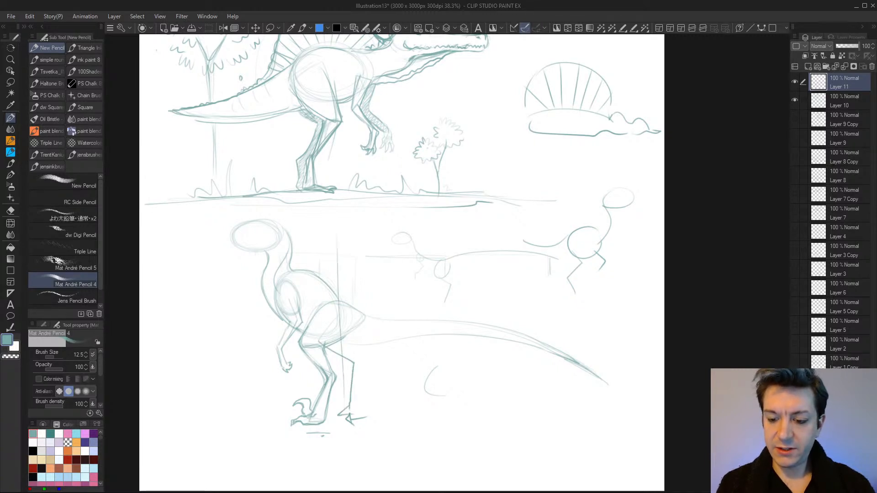
pyautogui.hotkey('ctrl', 'z')
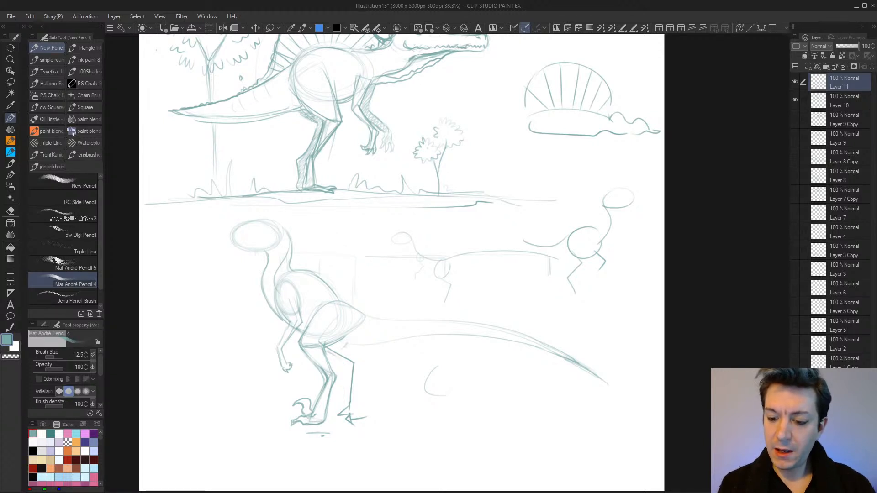
pyautogui.moveTo(353, 345); pyautogui.dragTo(360, 368)
pyautogui.moveTo(356, 352)
pyautogui.mouseDown()
pyautogui.moveTo(352, 394)
pyautogui.moveTo(368, 412)
pyautogui.mouseUp()
pyautogui.moveTo(358, 369); pyautogui.dragTo(356, 383)
pyautogui.moveTo(356, 379)
pyautogui.mouseDown()
pyautogui.moveTo(351, 407)
pyautogui.moveTo(366, 415)
pyautogui.moveTo(340, 401)
pyautogui.moveTo(347, 417)
pyautogui.mouseUp()
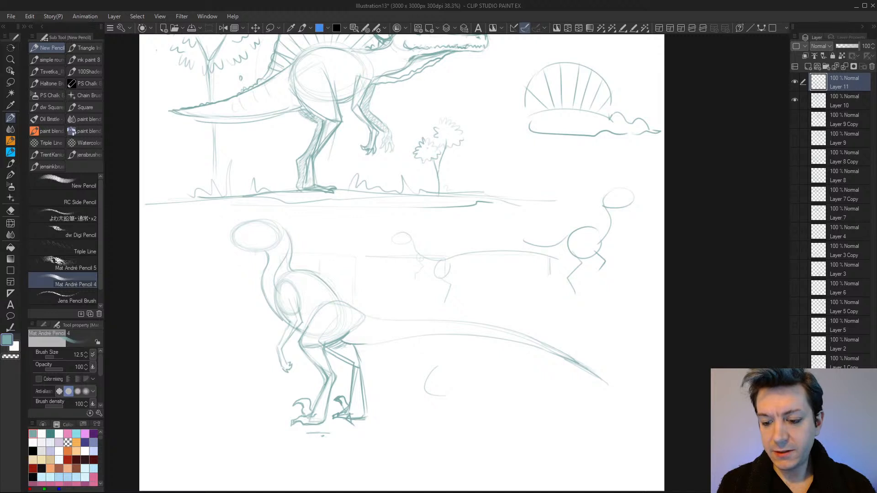
# Shade the raptor's far thigh and shin with diagonal hatching, and set the drawing colour to muted teal
pyautogui.moveTo(351, 346)
pyautogui.mouseDown()
pyautogui.moveTo(383, 342)
pyautogui.moveTo(355, 351)
pyautogui.mouseUp()
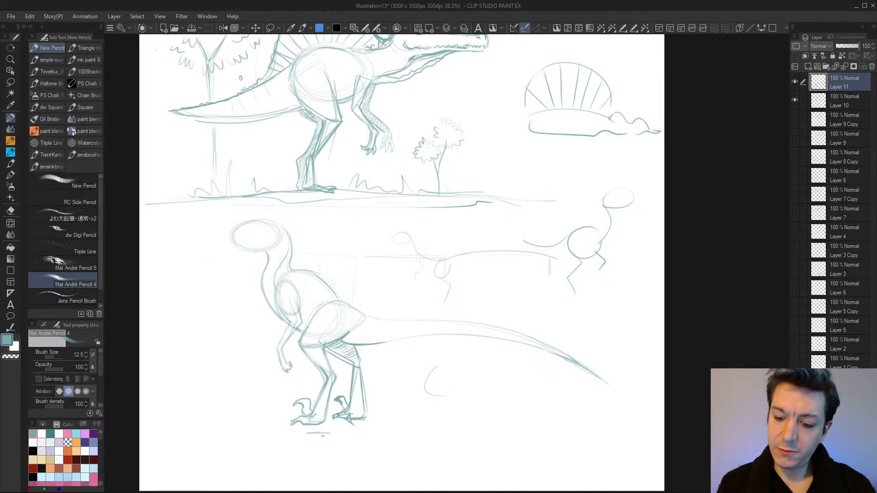
pyautogui.moveTo(354, 392); pyautogui.dragTo(363, 417)
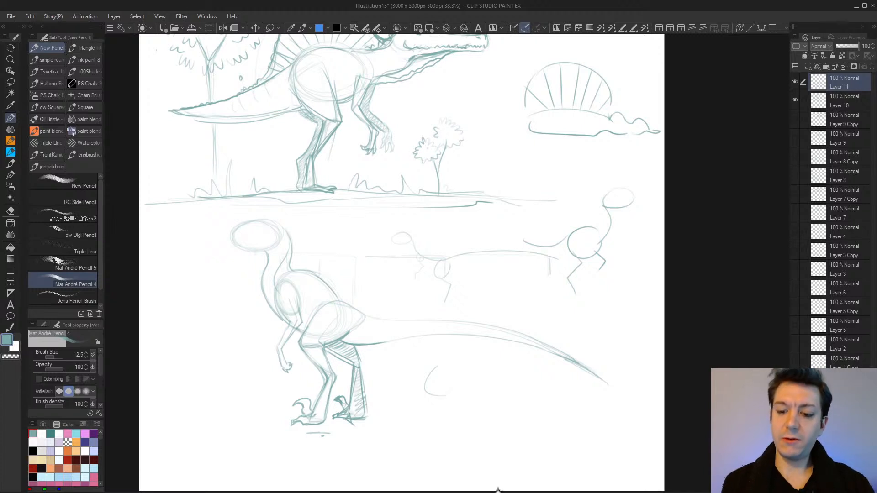
pyautogui.keyDown('alt'); pyautogui.click(402, 388); pyautogui.keyUp('alt')
pyautogui.keyDown('alt'); pyautogui.click(402, 388); pyautogui.keyUp('alt')
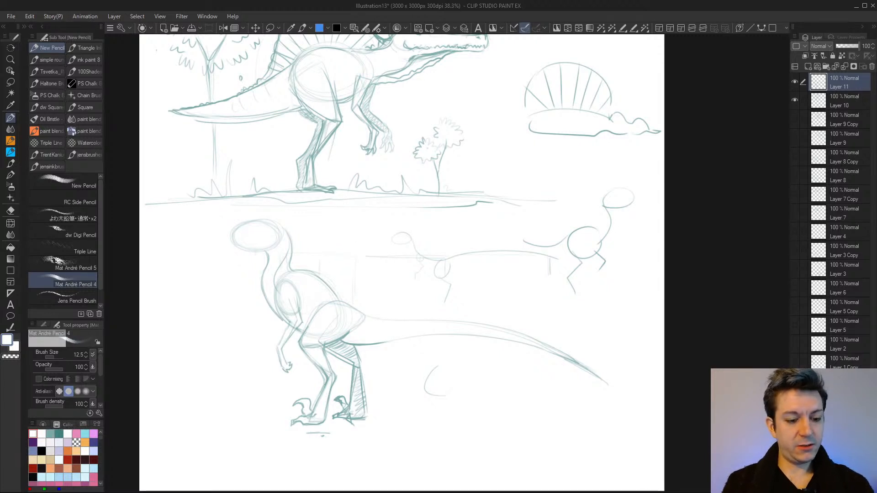
pyautogui.click(50, 434)
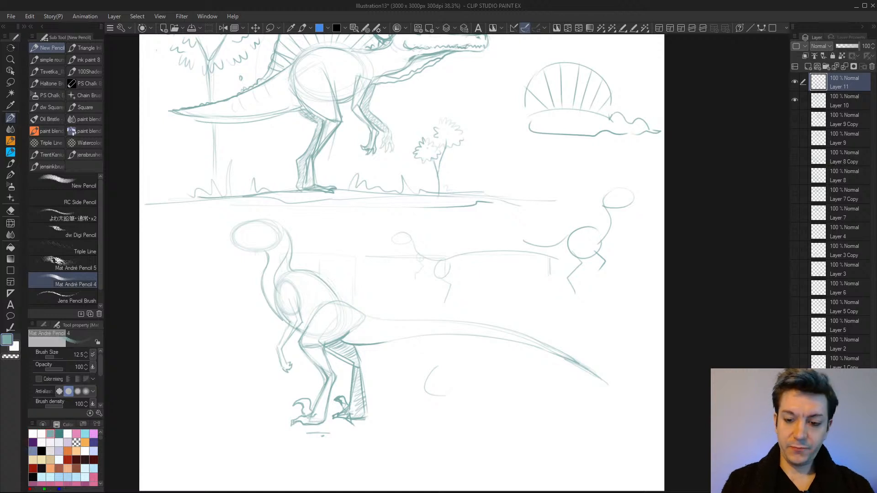
pyautogui.moveTo(203, 329); pyautogui.dragTo(238, 347)
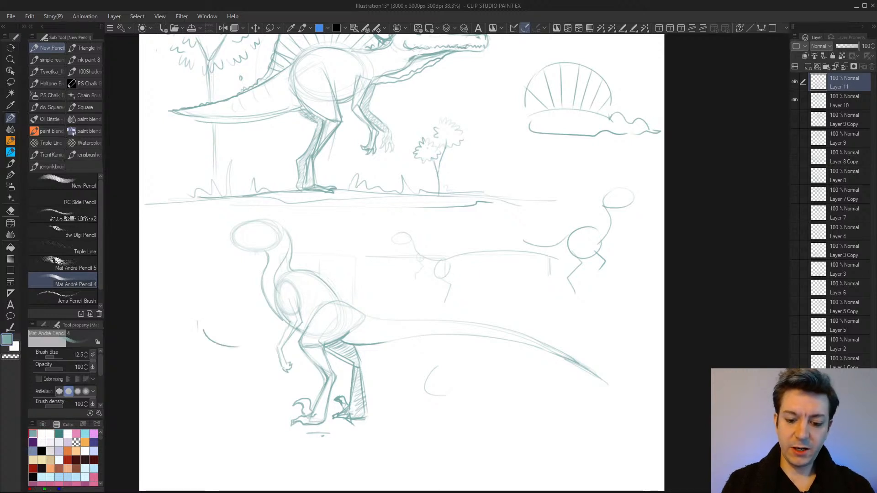
pyautogui.moveTo(197, 322); pyautogui.dragTo(208, 326)
pyautogui.hotkey('ctrl', 'z')
pyautogui.hotkey('ctrl', 'z')
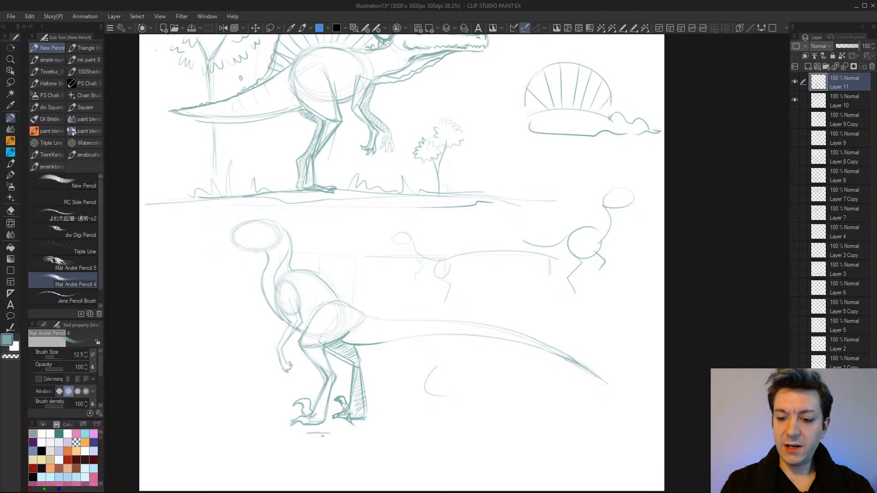
pyautogui.moveTo(326, 241); pyautogui.dragTo(323, 412)
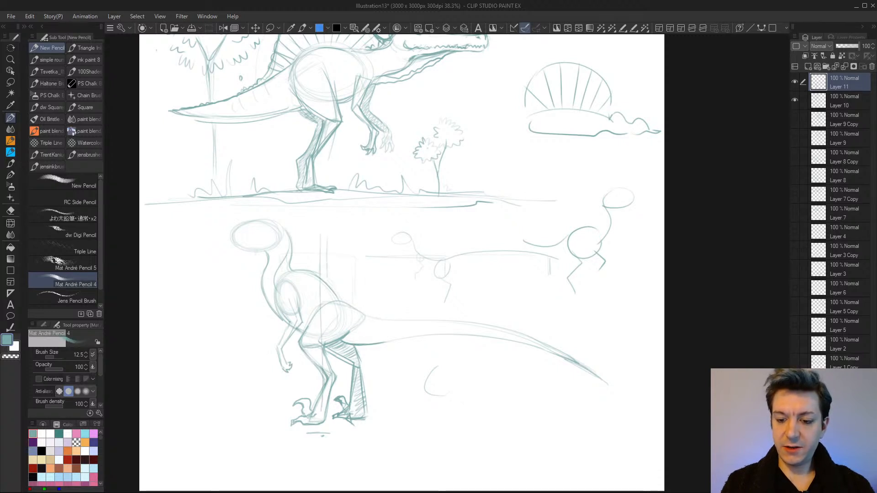
pyautogui.hotkey('ctrl', 'z')
pyautogui.moveTo(344, 220)
pyautogui.mouseDown()
pyautogui.moveTo(344, 441)
pyautogui.moveTo(364, 422)
pyautogui.moveTo(233, 429)
pyautogui.mouseUp()
pyautogui.hotkey('ctrl', 'z')
pyautogui.hotkey('ctrl', 'z')
# Draw a long, loose ground line beneath the raptor's feet, extending in front of it and back under the tail
pyautogui.moveTo(323, 422); pyautogui.dragTo(525, 432)
pyautogui.moveTo(291, 426); pyautogui.dragTo(220, 430)
pyautogui.moveTo(559, 436); pyautogui.dragTo(604, 439)
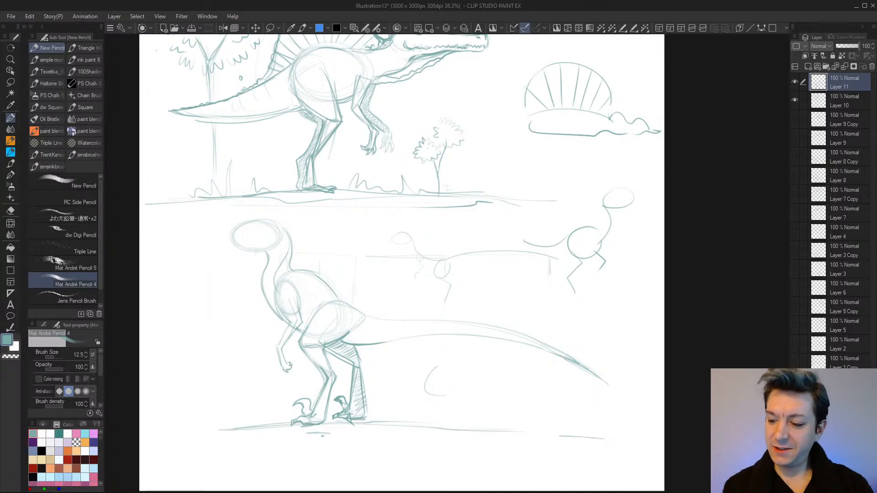
pyautogui.moveTo(249, 436); pyautogui.dragTo(197, 439)
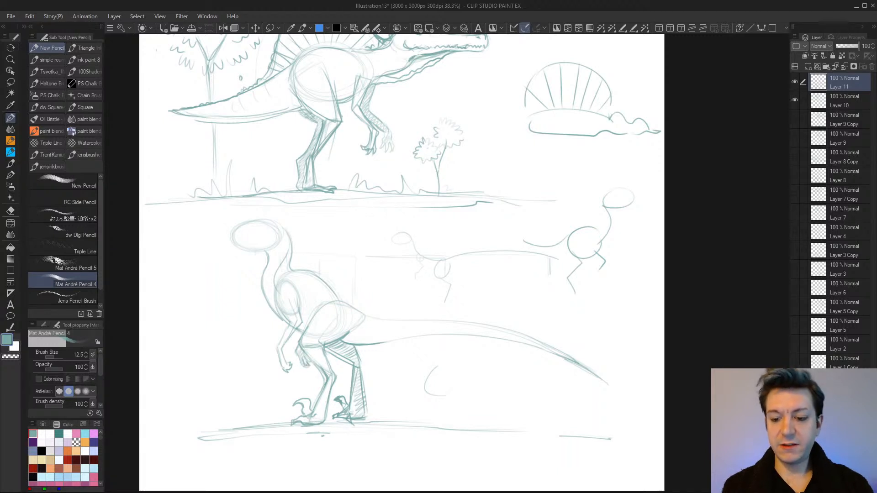
pyautogui.press('ctrl')
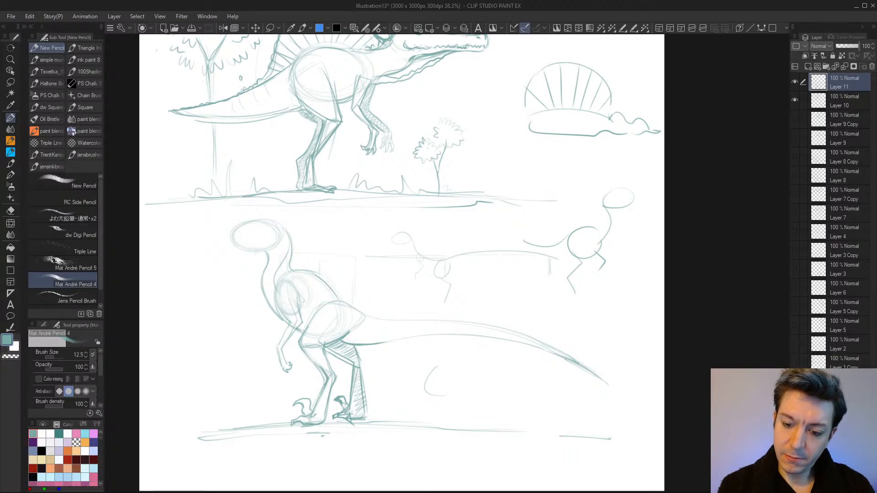
# Sketch the raptor's far arm in front of the chest, with a bent elbow and a small clawed hand
pyautogui.moveTo(270, 324); pyautogui.dragTo(260, 341)
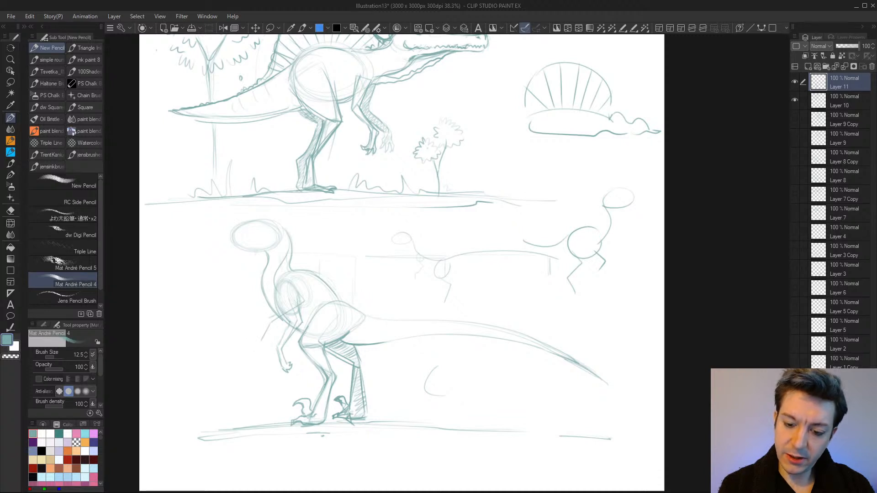
pyautogui.moveTo(274, 320); pyautogui.dragTo(257, 345)
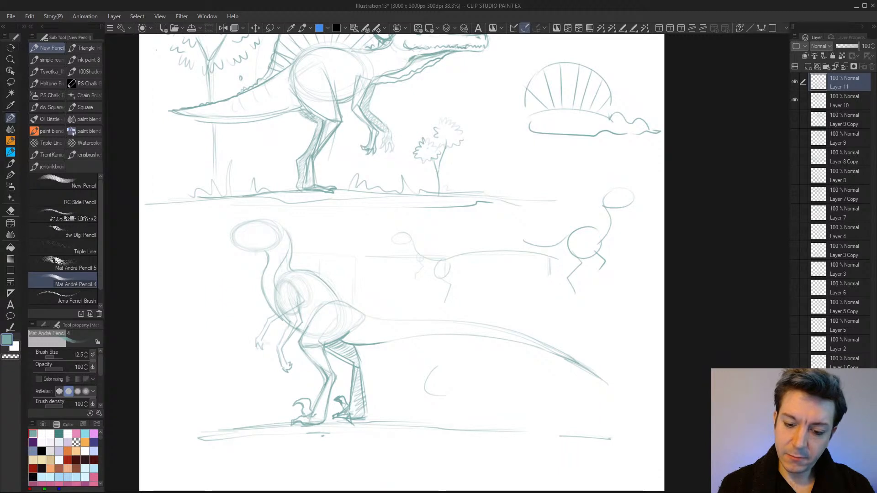
pyautogui.moveTo(272, 322)
pyautogui.mouseDown()
pyautogui.moveTo(258, 344)
pyautogui.moveTo(271, 326)
pyautogui.mouseUp()
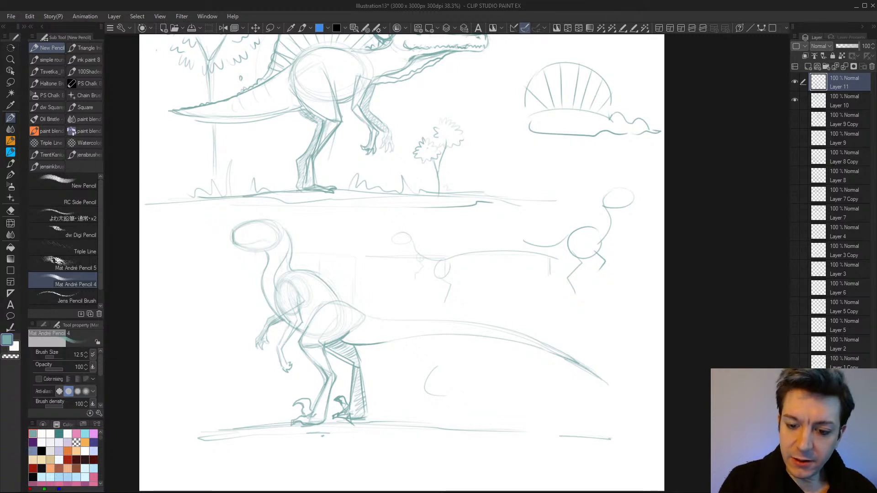
# Add a curved mouth line to the raptor's head, and sketch loose S-curve mouth studies in the empty area above the tail
pyautogui.moveTo(237, 245); pyautogui.dragTo(269, 240)
pyautogui.moveTo(457, 228); pyautogui.dragTo(492, 221)
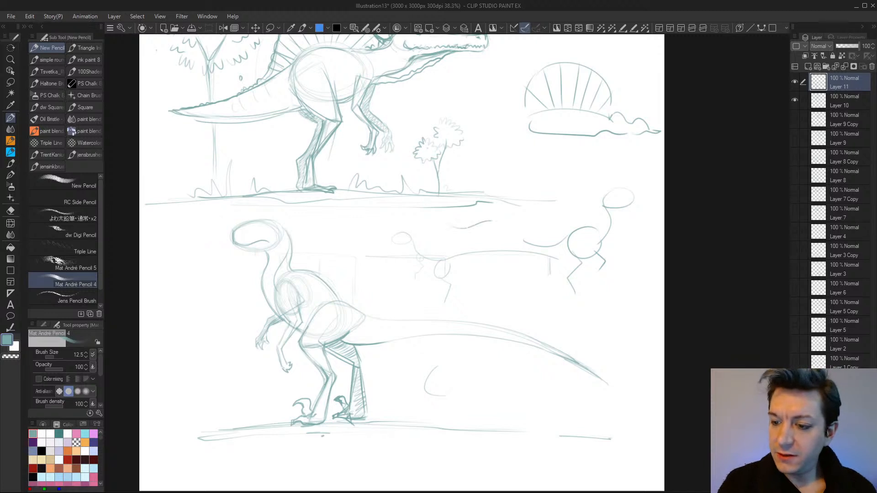
pyautogui.moveTo(475, 303); pyautogui.dragTo(522, 288)
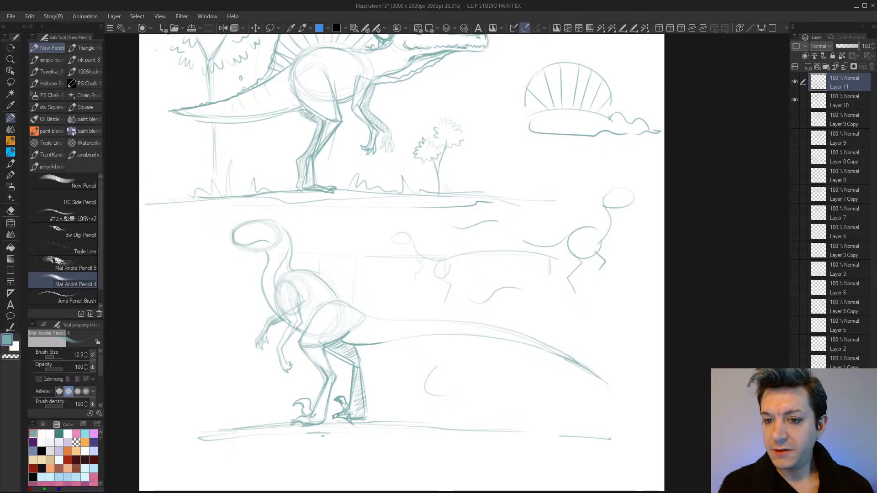
pyautogui.moveTo(542, 322); pyautogui.dragTo(583, 320)
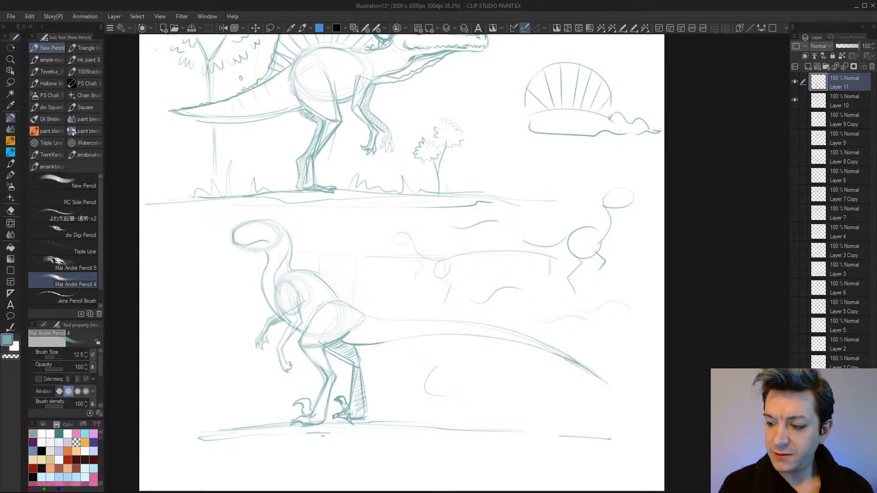
pyautogui.moveTo(612, 286); pyautogui.dragTo(613, 308)
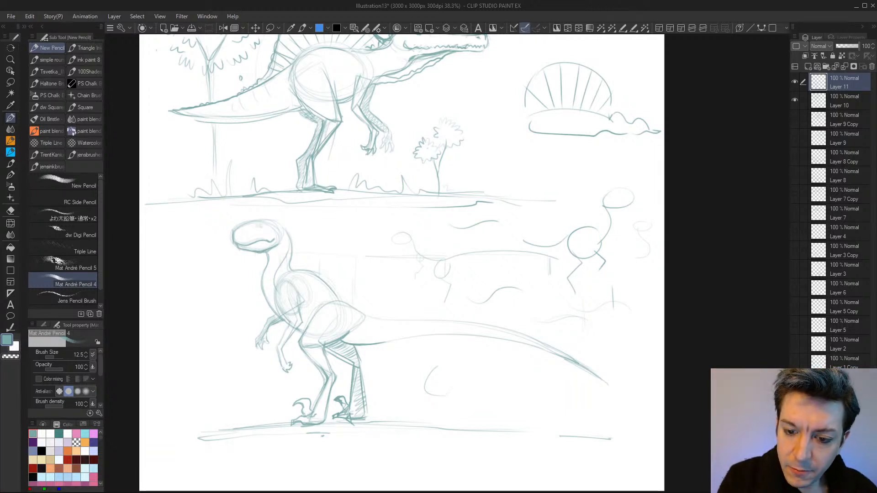
# Draw a round eye on the raptor's head and darken the contour over the skull and down the back of the neck
pyautogui.moveTo(258, 226); pyautogui.dragTo(259, 224)
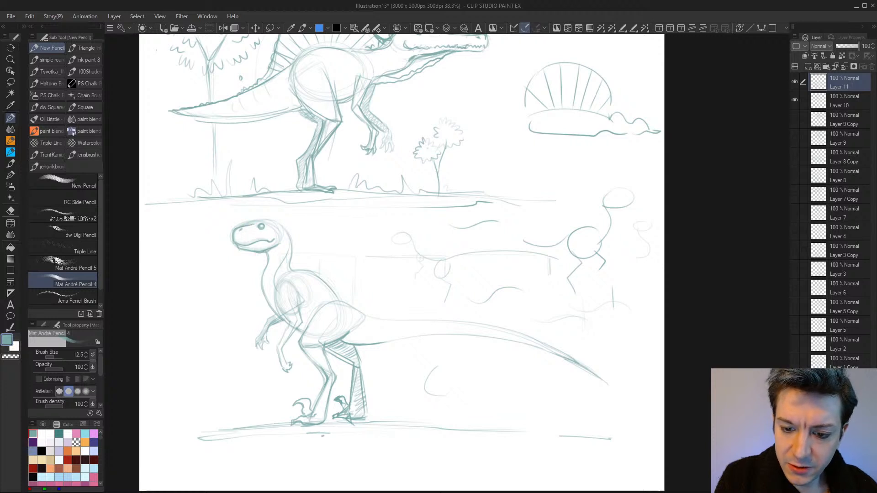
pyautogui.moveTo(255, 223)
pyautogui.mouseDown()
pyautogui.moveTo(279, 222)
pyautogui.moveTo(288, 233)
pyautogui.mouseUp()
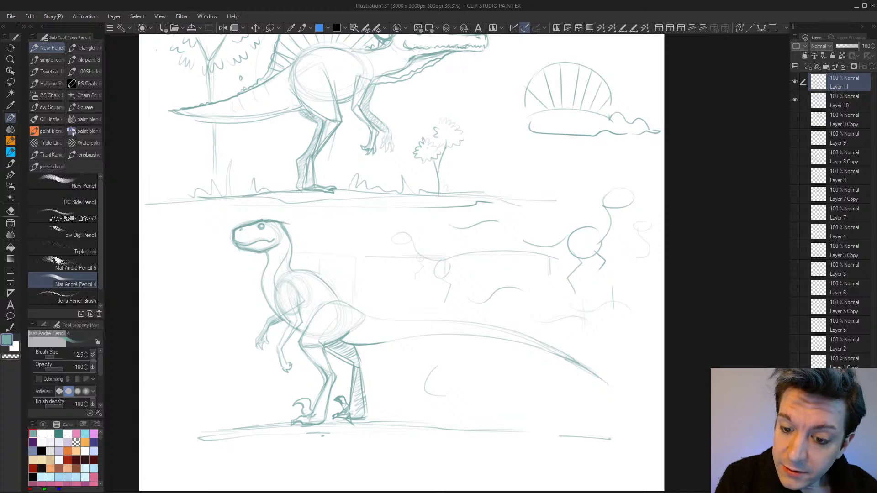
pyautogui.moveTo(279, 222)
pyautogui.mouseDown()
pyautogui.moveTo(296, 229)
pyautogui.moveTo(287, 268)
pyautogui.mouseUp()
pyautogui.moveTo(294, 224); pyautogui.dragTo(287, 238)
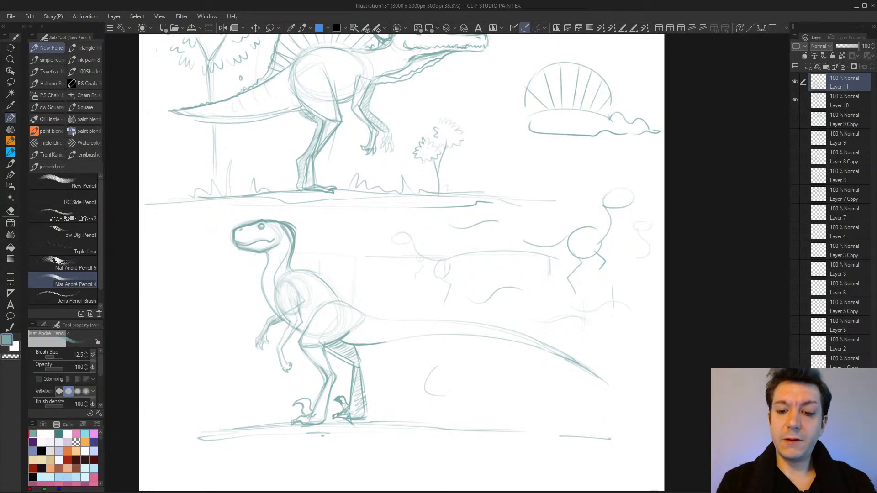
# Sketch a small rectangle in front of the raptor's head and a long, tapered head shape below it
pyautogui.moveTo(340, 381); pyautogui.dragTo(326, 378)
pyautogui.moveTo(369, 360); pyautogui.dragTo(438, 391)
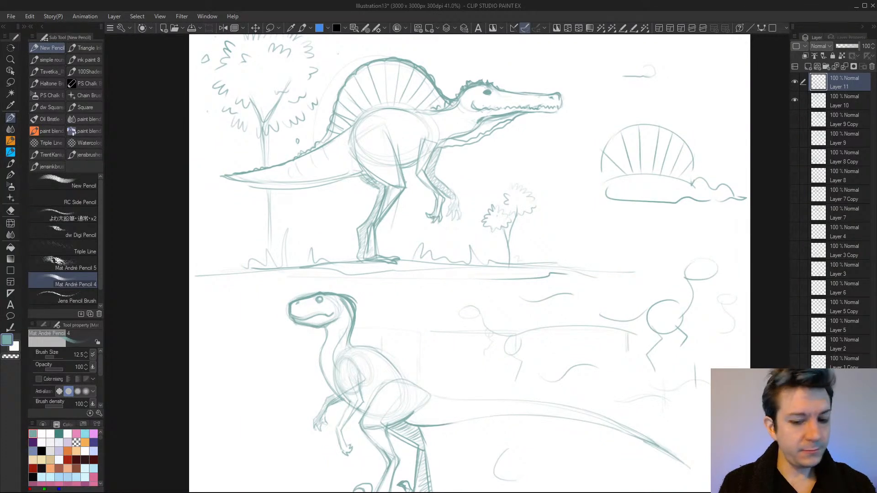
pyautogui.moveTo(421, 367); pyautogui.dragTo(416, 350)
pyautogui.moveTo(177, 314); pyautogui.dragTo(230, 308)
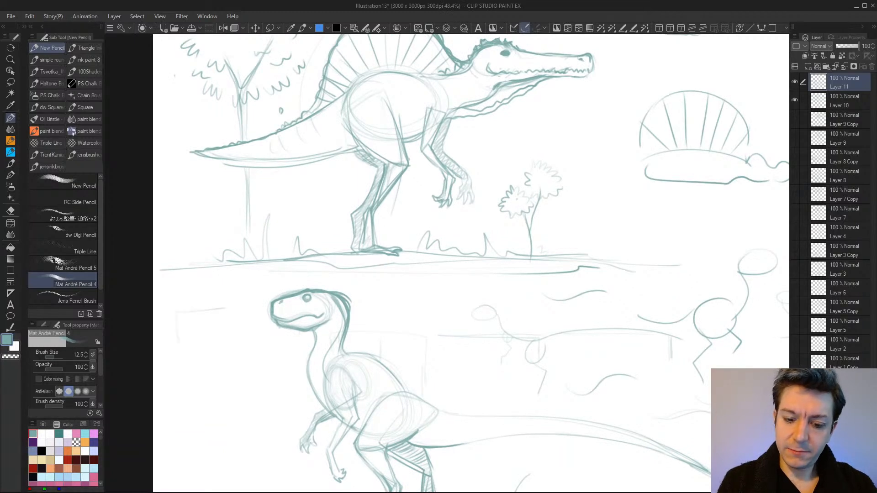
pyautogui.moveTo(180, 346); pyautogui.dragTo(230, 347)
pyautogui.moveTo(229, 309)
pyautogui.mouseDown()
pyautogui.moveTo(218, 369)
pyautogui.moveTo(171, 380)
pyautogui.moveTo(172, 391)
pyautogui.moveTo(230, 397)
pyautogui.moveTo(243, 369)
pyautogui.moveTo(172, 380)
pyautogui.moveTo(235, 396)
pyautogui.mouseUp()
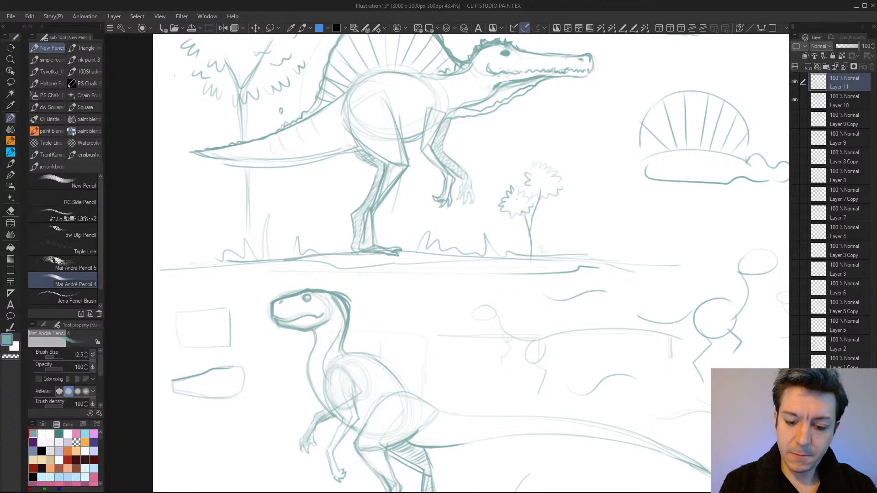
# Complete the small head study with two neck lines, a mouth line, an eye and a darker jaw and back contour
pyautogui.moveTo(234, 365)
pyautogui.mouseDown()
pyautogui.moveTo(257, 373)
pyautogui.moveTo(258, 401)
pyautogui.moveTo(223, 430)
pyautogui.mouseUp()
pyautogui.moveTo(258, 401); pyautogui.dragTo(255, 432)
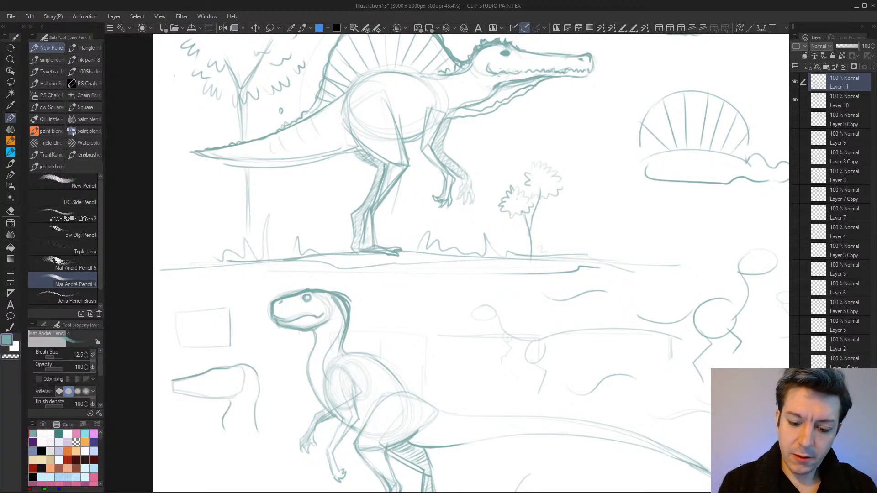
pyautogui.moveTo(222, 400)
pyautogui.mouseDown()
pyautogui.moveTo(176, 395)
pyautogui.moveTo(236, 393)
pyautogui.mouseUp()
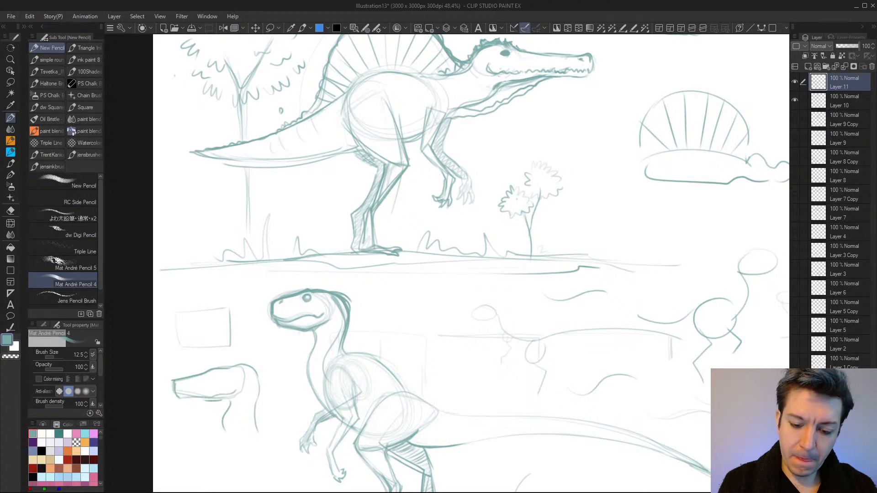
pyautogui.moveTo(179, 397)
pyautogui.mouseDown()
pyautogui.moveTo(220, 400)
pyautogui.moveTo(211, 367)
pyautogui.moveTo(252, 378)
pyautogui.moveTo(259, 396)
pyautogui.moveTo(235, 404)
pyautogui.moveTo(238, 397)
pyautogui.moveTo(257, 429)
pyautogui.mouseUp()
pyautogui.moveTo(255, 373)
pyautogui.mouseDown()
pyautogui.moveTo(254, 434)
pyautogui.moveTo(233, 451)
pyautogui.mouseUp()
# Darken the tail's upper contour with small bumps along it, and reinforce the ground line beneath the raptor's feet
pyautogui.scroll(-4, 441, 431)
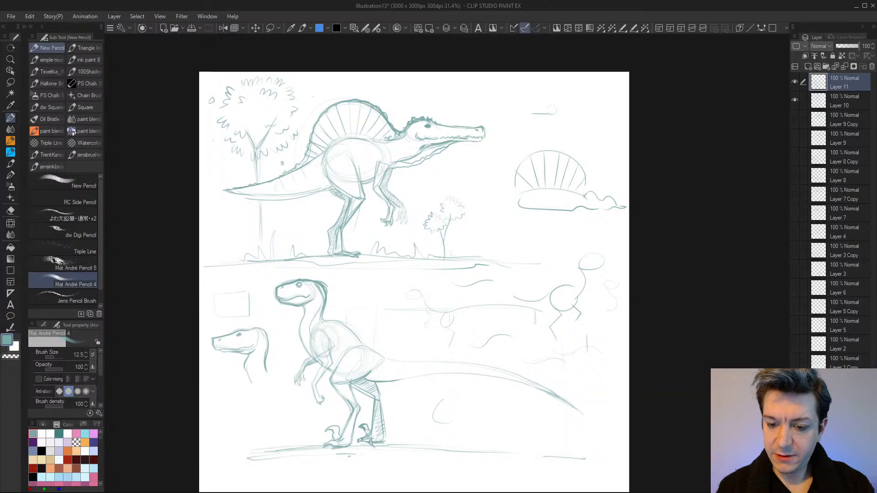
pyautogui.moveTo(506, 446)
pyautogui.mouseDown()
pyautogui.moveTo(467, 439)
pyautogui.moveTo(507, 441)
pyautogui.moveTo(501, 451)
pyautogui.mouseUp()
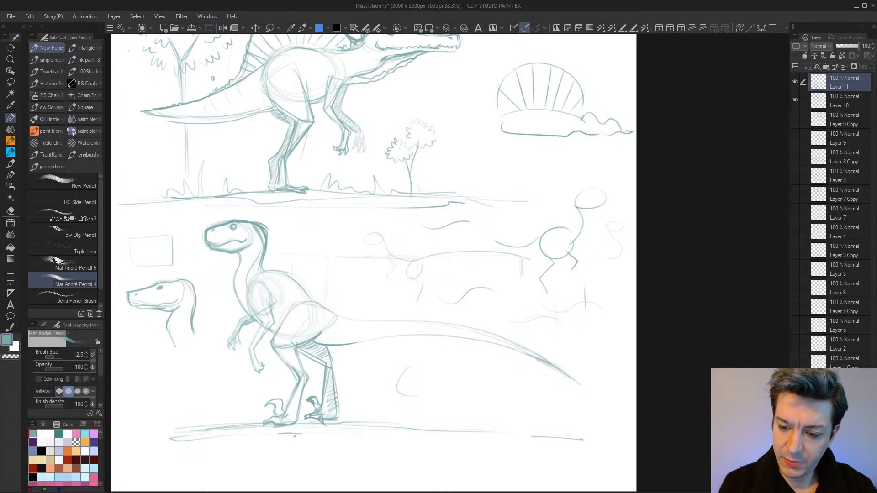
pyautogui.moveTo(336, 314); pyautogui.dragTo(352, 319)
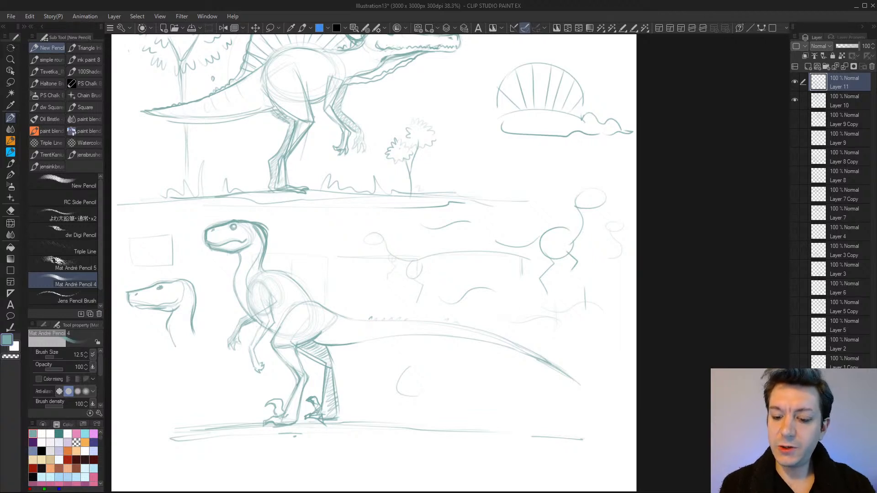
pyautogui.moveTo(337, 422)
pyautogui.mouseDown()
pyautogui.moveTo(408, 425)
pyautogui.moveTo(204, 425)
pyautogui.mouseUp()
pyautogui.moveTo(326, 425); pyautogui.dragTo(449, 433)
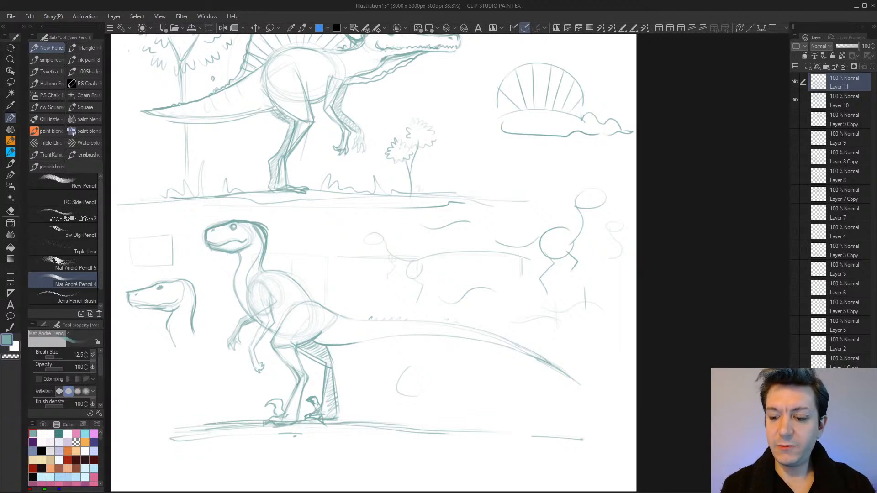
pyautogui.scroll(-3, 548, 475)
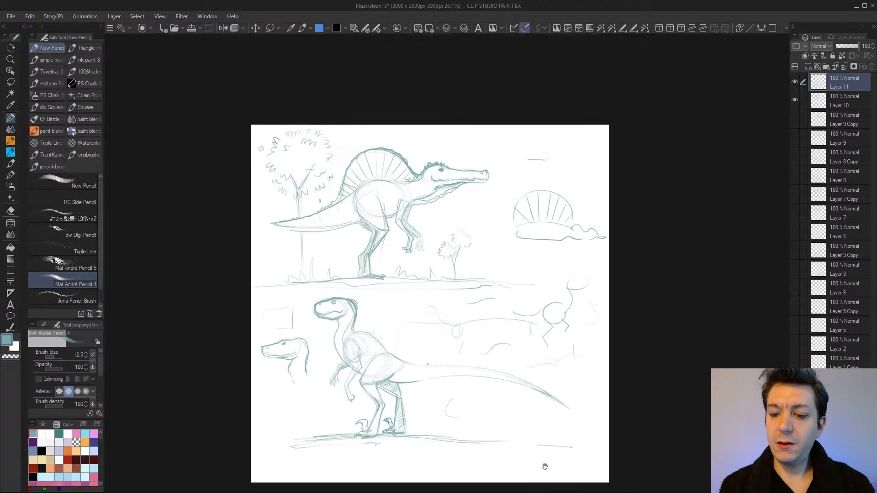
pyautogui.moveTo(523, 466); pyautogui.dragTo(475, 472)
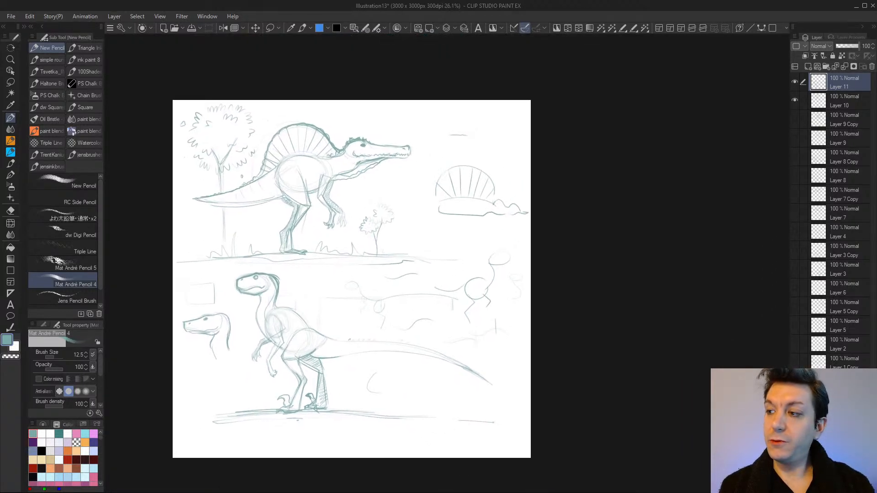
# Hide Layer 10 and Layer 11, and add a new empty raster layer above them for the next drawing
pyautogui.click(795, 100)
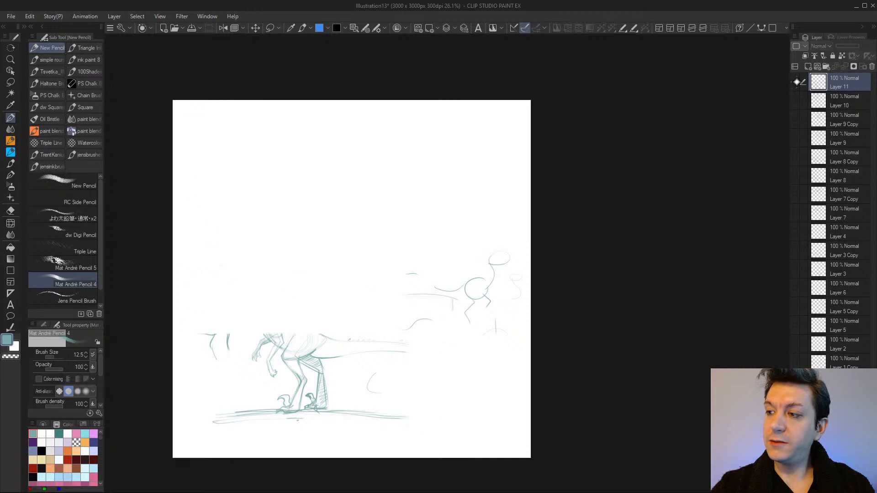
pyautogui.click(797, 82)
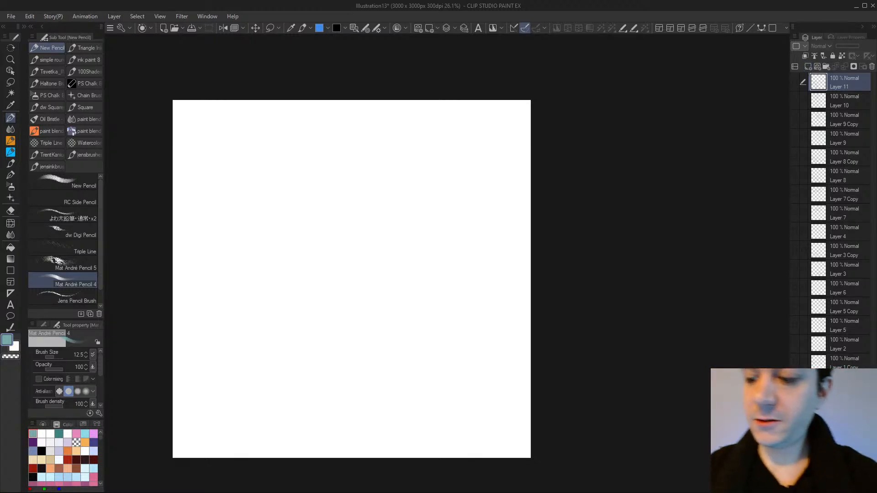
pyautogui.click(807, 66)
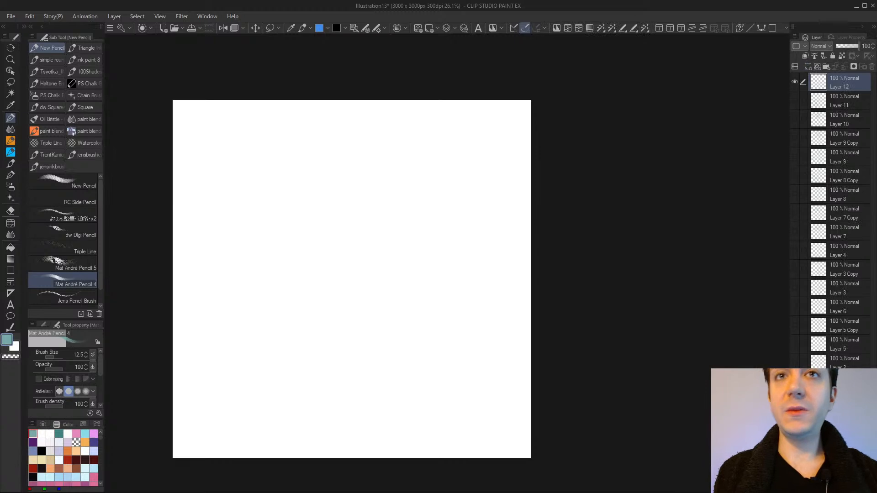
pyautogui.moveTo(349, 294); pyautogui.dragTo(367, 309)
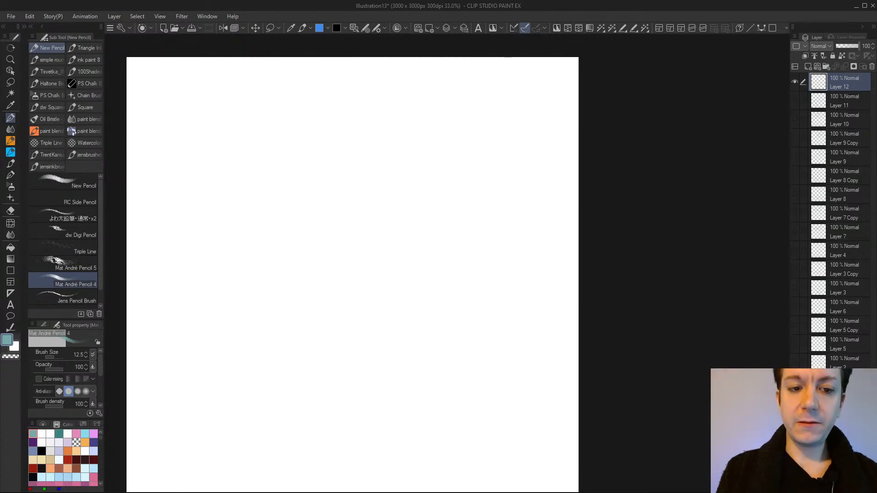
# Sketch a tilted egg-shaped oval for the dinosaur's body in the upper middle of the canvas
pyautogui.moveTo(344, 169)
pyautogui.mouseDown()
pyautogui.moveTo(267, 166)
pyautogui.moveTo(350, 183)
pyautogui.moveTo(282, 143)
pyautogui.mouseUp()
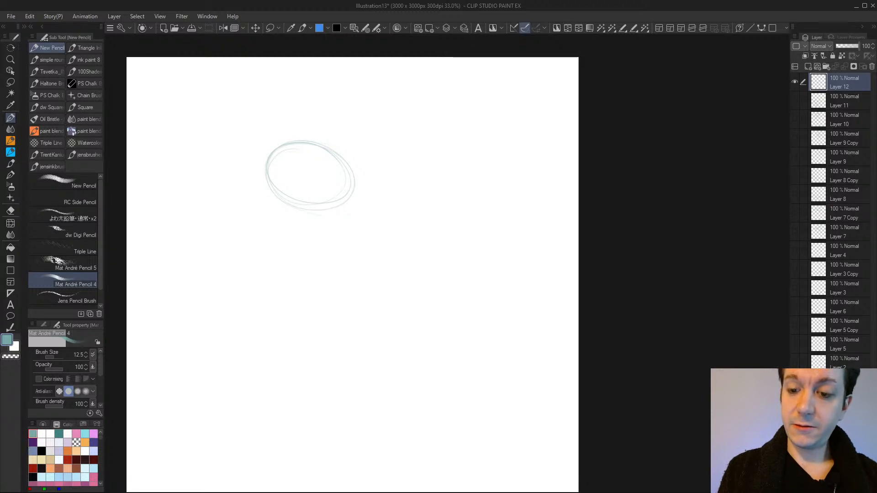
pyautogui.moveTo(270, 156)
pyautogui.mouseDown()
pyautogui.moveTo(366, 175)
pyautogui.moveTo(365, 160)
pyautogui.moveTo(272, 185)
pyautogui.mouseUp()
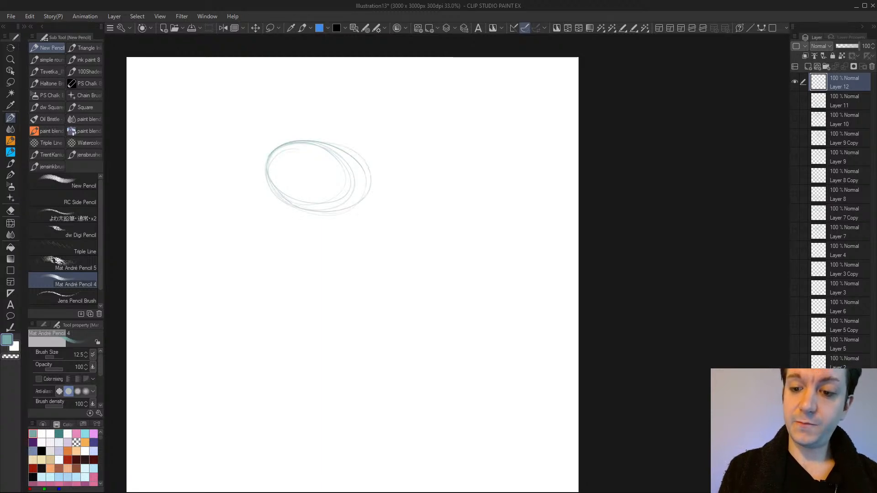
pyautogui.moveTo(366, 171)
pyautogui.mouseDown()
pyautogui.moveTo(276, 154)
pyautogui.moveTo(371, 176)
pyautogui.moveTo(275, 171)
pyautogui.moveTo(277, 189)
pyautogui.moveTo(361, 183)
pyautogui.moveTo(293, 148)
pyautogui.mouseUp()
pyautogui.hotkey('ctrl', 'z')
pyautogui.hotkey('ctrl', 'z')
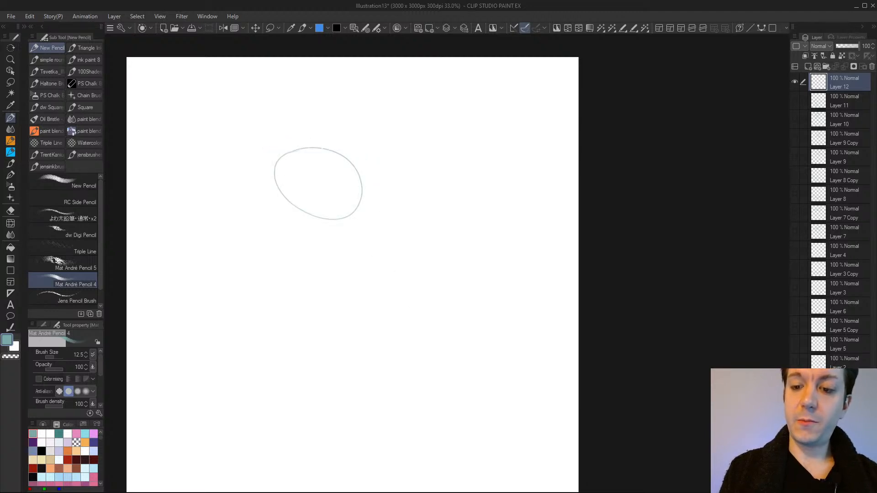
# Sketch a smaller oval for the head, up and to the left of the body oval
pyautogui.moveTo(415, 120)
pyautogui.mouseDown()
pyautogui.moveTo(460, 132)
pyautogui.moveTo(421, 117)
pyautogui.mouseUp()
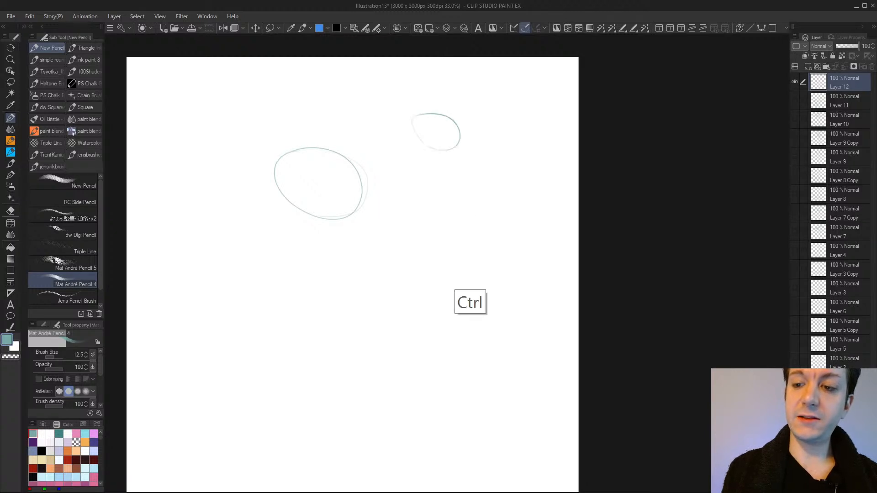
pyautogui.hotkey('ctrl', 'z')
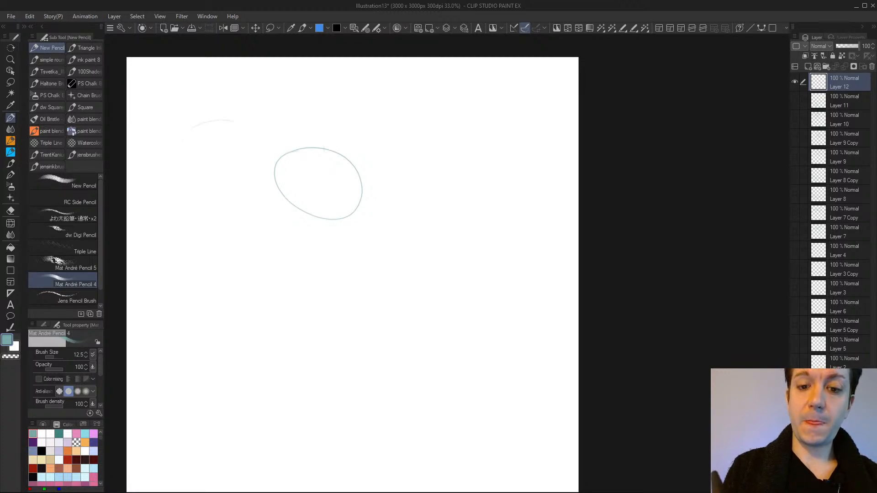
pyautogui.moveTo(247, 129)
pyautogui.mouseDown()
pyautogui.moveTo(204, 115)
pyautogui.moveTo(252, 153)
pyautogui.moveTo(247, 125)
pyautogui.moveTo(190, 141)
pyautogui.moveTo(248, 145)
pyautogui.moveTo(204, 161)
pyautogui.moveTo(250, 140)
pyautogui.mouseUp()
pyautogui.hotkey('ctrl', 'z')
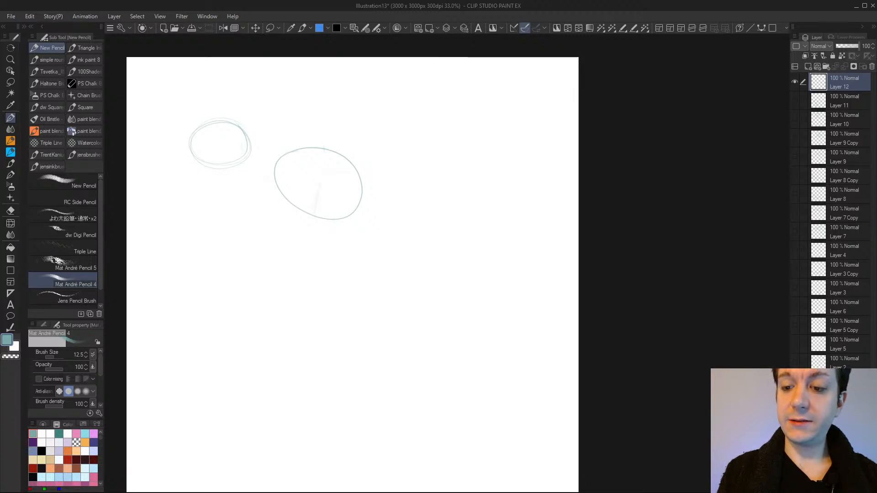
# Sketch the hind leg with a rounded triangular thigh, shin and foot, and add two small direction arrows in front of it
pyautogui.moveTo(370, 207); pyautogui.dragTo(350, 227)
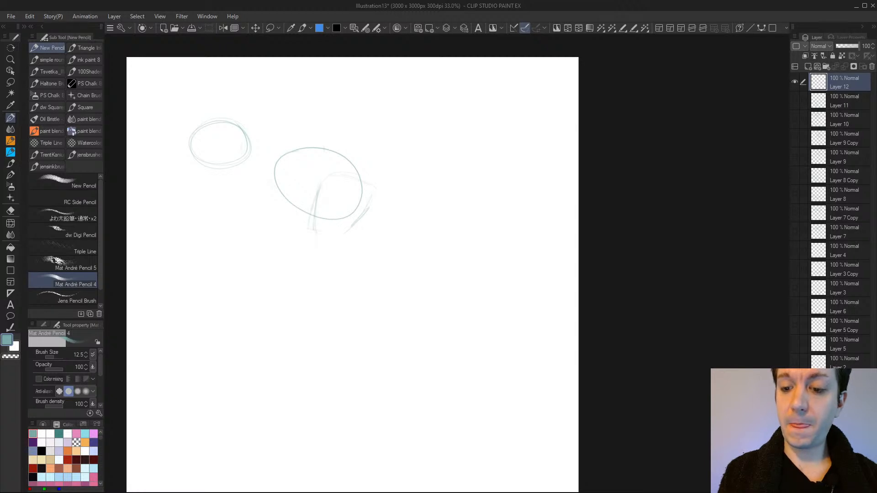
pyautogui.moveTo(316, 233)
pyautogui.mouseDown()
pyautogui.moveTo(356, 226)
pyautogui.moveTo(338, 176)
pyautogui.moveTo(336, 226)
pyautogui.moveTo(342, 177)
pyautogui.moveTo(361, 188)
pyautogui.mouseUp()
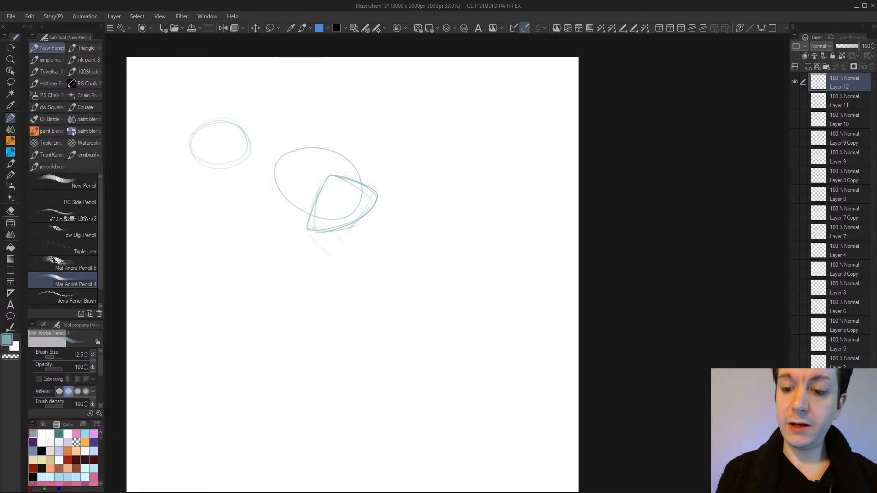
pyautogui.moveTo(338, 226); pyautogui.dragTo(354, 262)
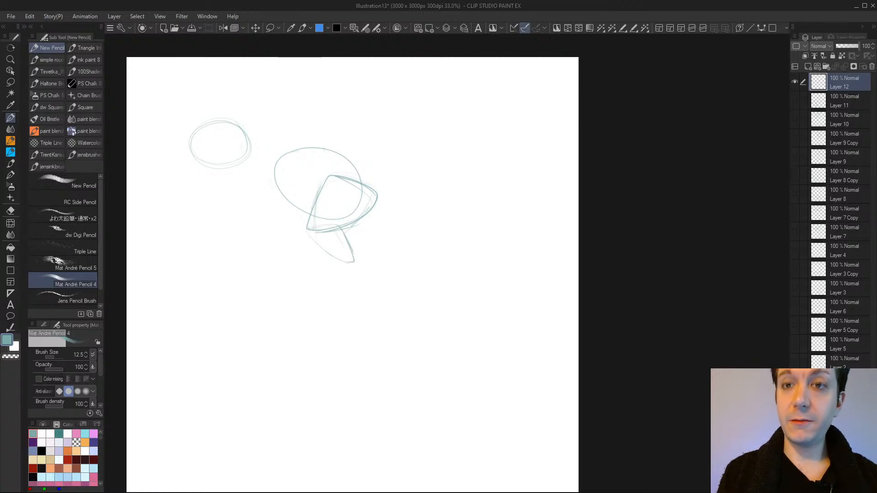
pyautogui.moveTo(312, 232)
pyautogui.mouseDown()
pyautogui.moveTo(349, 261)
pyautogui.moveTo(339, 291)
pyautogui.mouseUp()
pyautogui.moveTo(353, 264)
pyautogui.mouseDown()
pyautogui.moveTo(351, 298)
pyautogui.moveTo(314, 301)
pyautogui.mouseUp()
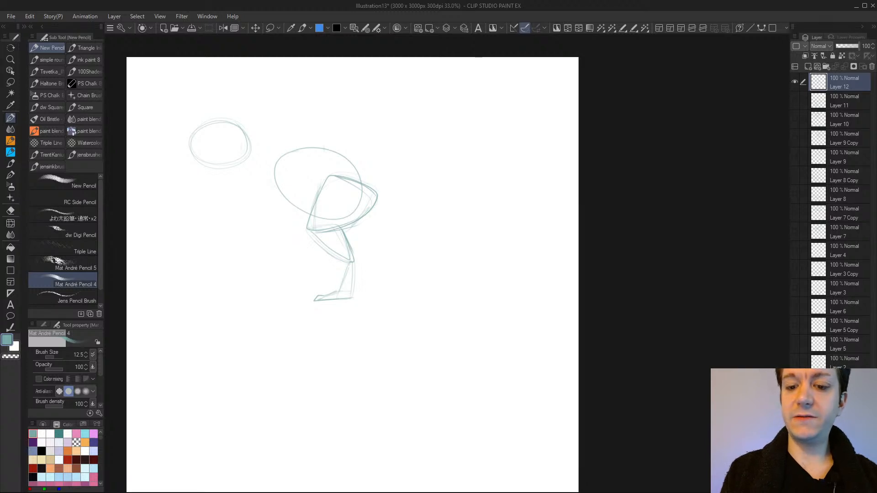
pyautogui.moveTo(263, 277)
pyautogui.mouseDown()
pyautogui.moveTo(229, 280)
pyautogui.moveTo(235, 288)
pyautogui.mouseUp()
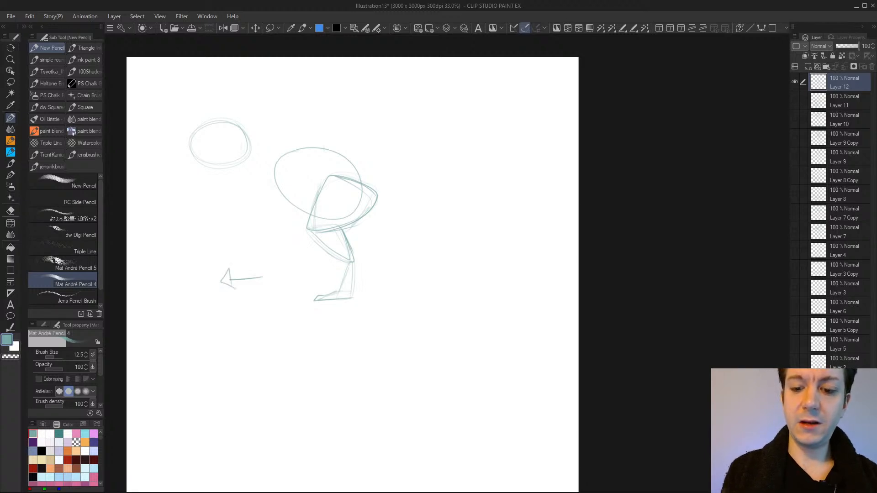
pyautogui.moveTo(231, 223); pyautogui.dragTo(241, 224)
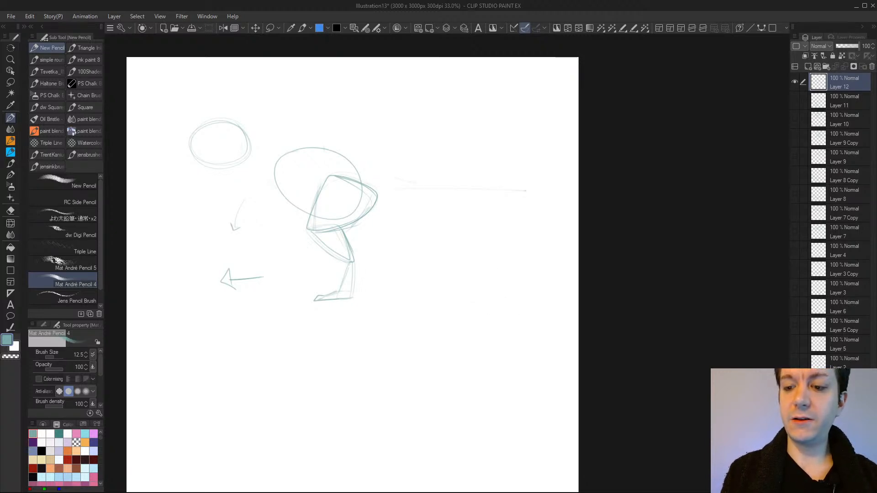
# Sketch a long, gently curving tail tapering from behind the thigh to the canvas's right edge, and reinforce its contours near the tip
pyautogui.moveTo(417, 185); pyautogui.dragTo(578, 200)
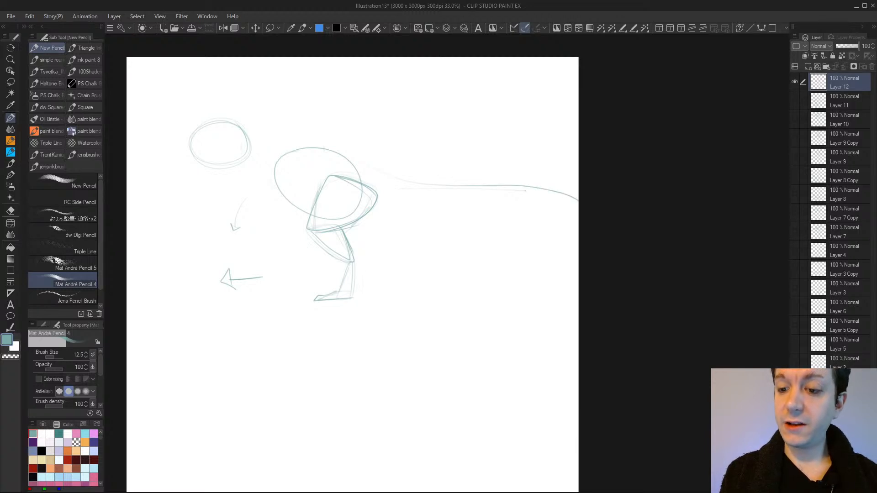
pyautogui.moveTo(379, 227)
pyautogui.mouseDown()
pyautogui.moveTo(505, 206)
pyautogui.moveTo(569, 210)
pyautogui.moveTo(551, 195)
pyautogui.moveTo(575, 212)
pyautogui.mouseUp()
pyautogui.moveTo(518, 206); pyautogui.dragTo(563, 202)
pyautogui.moveTo(488, 207); pyautogui.dragTo(555, 208)
pyautogui.moveTo(490, 187); pyautogui.dragTo(541, 192)
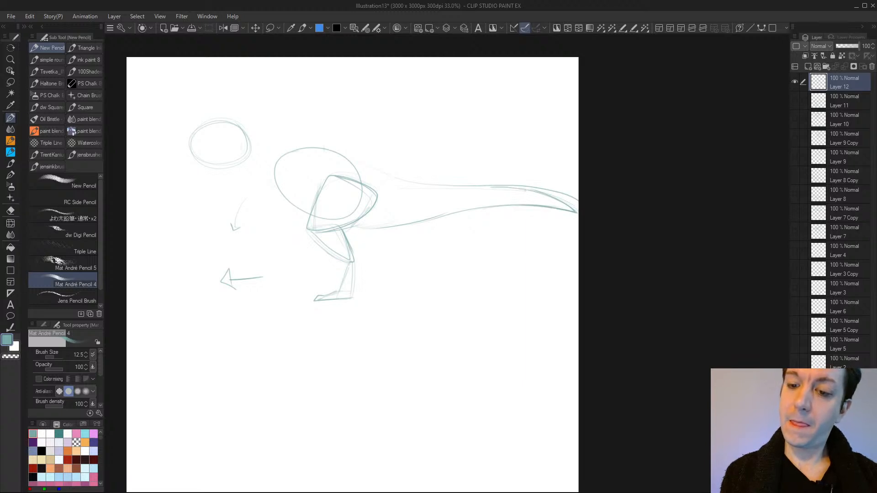
# Connect the tail, body and head with a back line, an S-curved neck line, and a throat and belly contour
pyautogui.moveTo(347, 152); pyautogui.dragTo(387, 172)
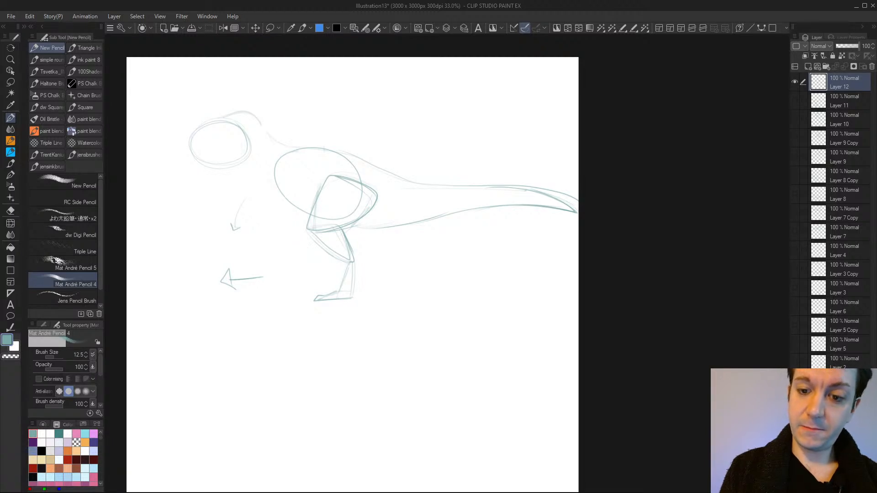
pyautogui.moveTo(297, 148); pyautogui.dragTo(229, 113)
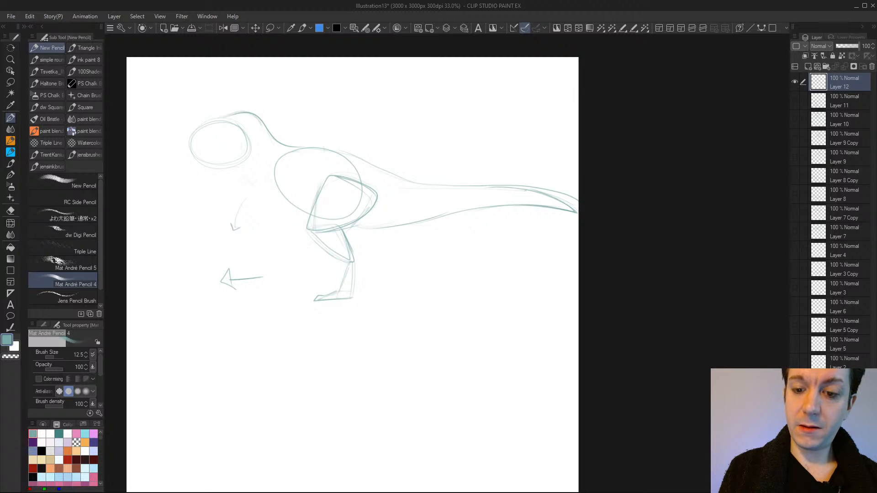
pyautogui.moveTo(254, 179); pyautogui.dragTo(281, 196)
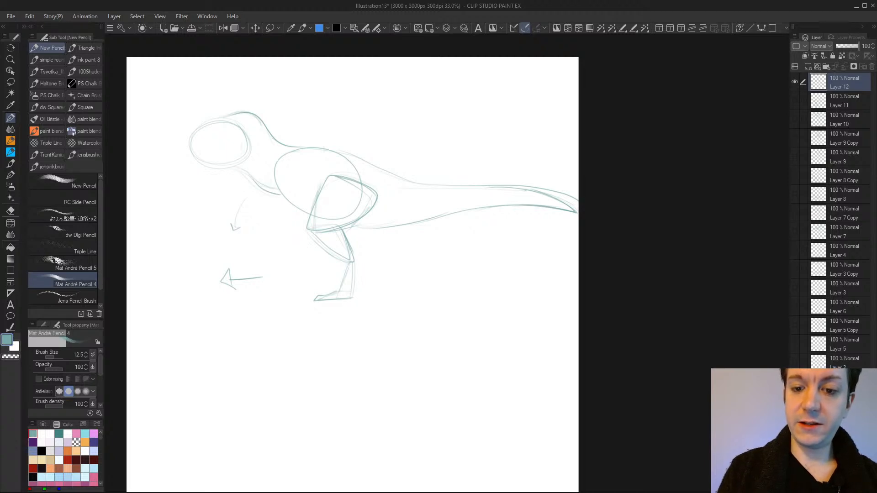
pyautogui.press('ctrl')
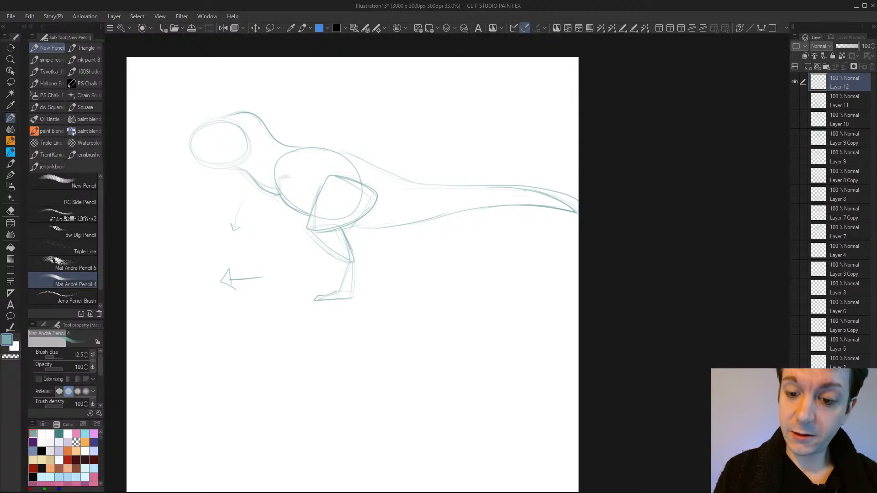
# Sketch a tiny bent arm with a clawed hand at the front of the chest
pyautogui.moveTo(287, 177); pyautogui.dragTo(285, 203)
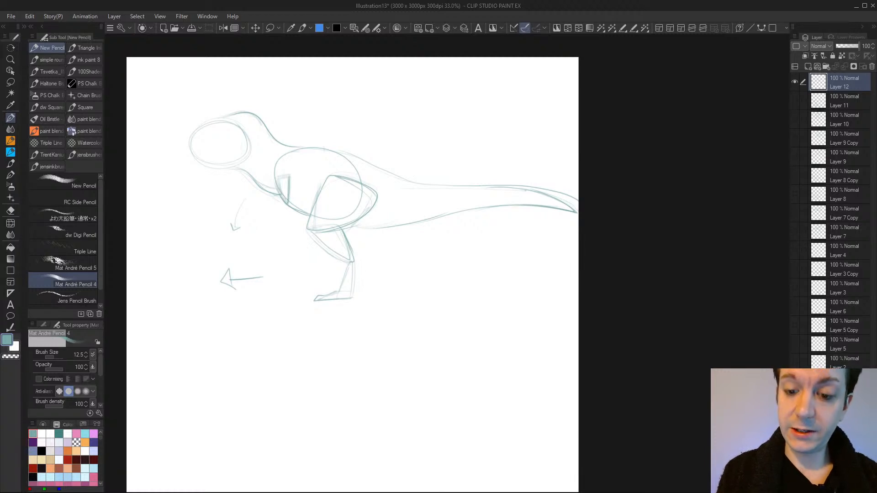
pyautogui.moveTo(285, 207); pyautogui.dragTo(270, 207)
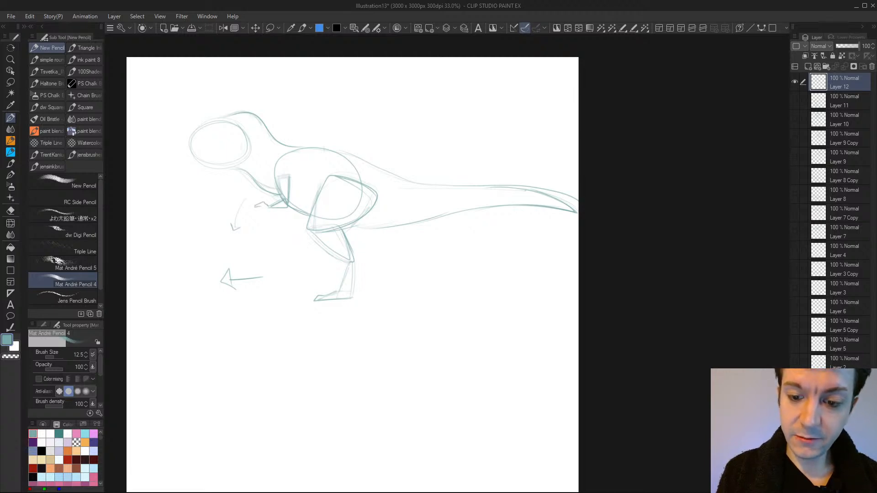
pyautogui.moveTo(262, 206); pyautogui.dragTo(257, 213)
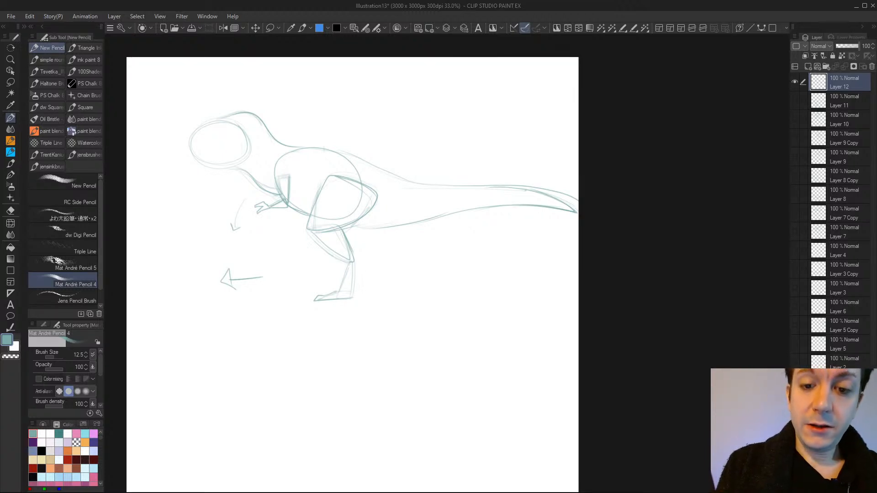
# Add a peaked brow ridge with a dark eye, a rounded snout and a curved upper jaw line to the head
pyautogui.moveTo(210, 120)
pyautogui.mouseDown()
pyautogui.moveTo(220, 112)
pyautogui.moveTo(226, 120)
pyautogui.mouseUp()
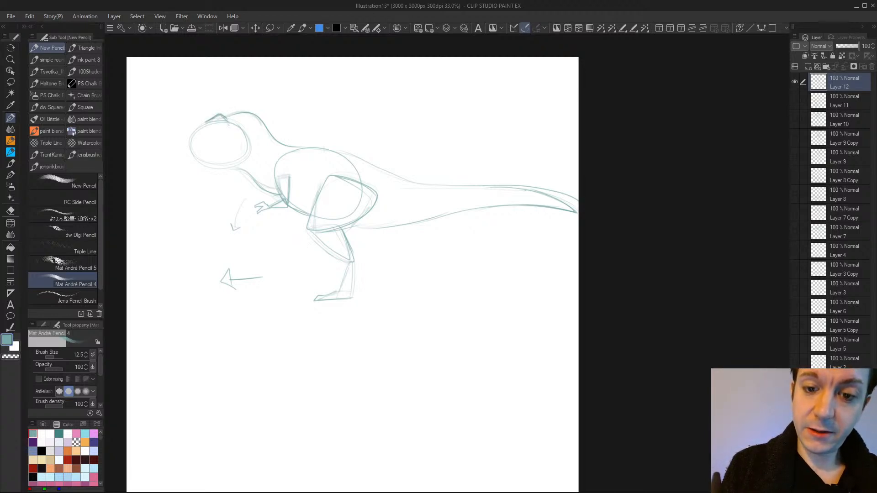
pyautogui.moveTo(211, 127)
pyautogui.mouseDown()
pyautogui.moveTo(229, 122)
pyautogui.moveTo(220, 126)
pyautogui.mouseUp()
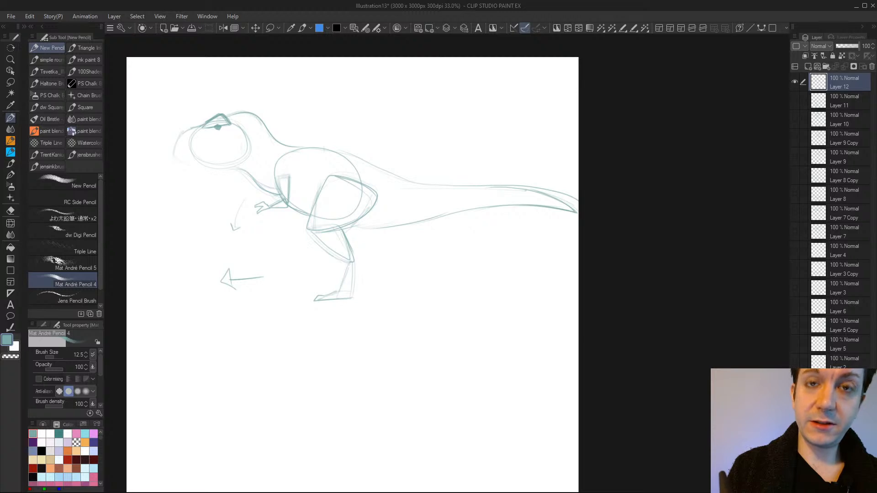
pyautogui.moveTo(175, 160); pyautogui.dragTo(228, 155)
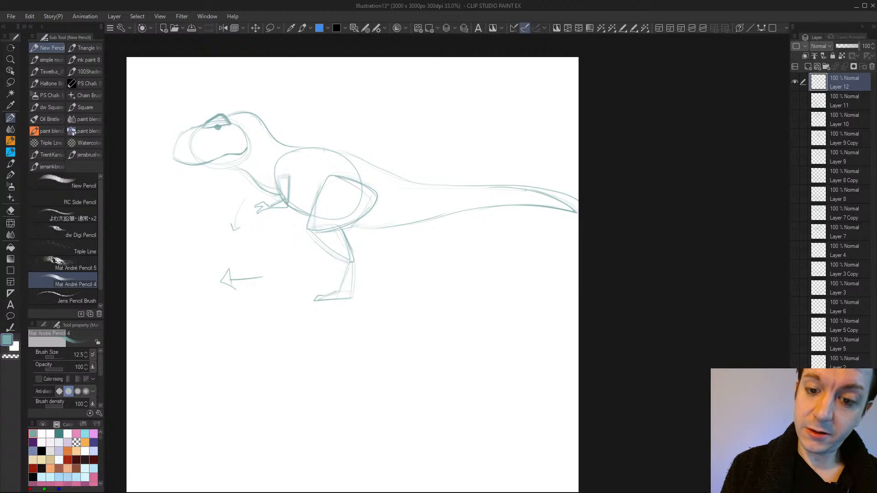
# Sketch the cheek behind the mouth and the front line of a lower jaw hanging wide open
pyautogui.moveTo(250, 149); pyautogui.dragTo(251, 166)
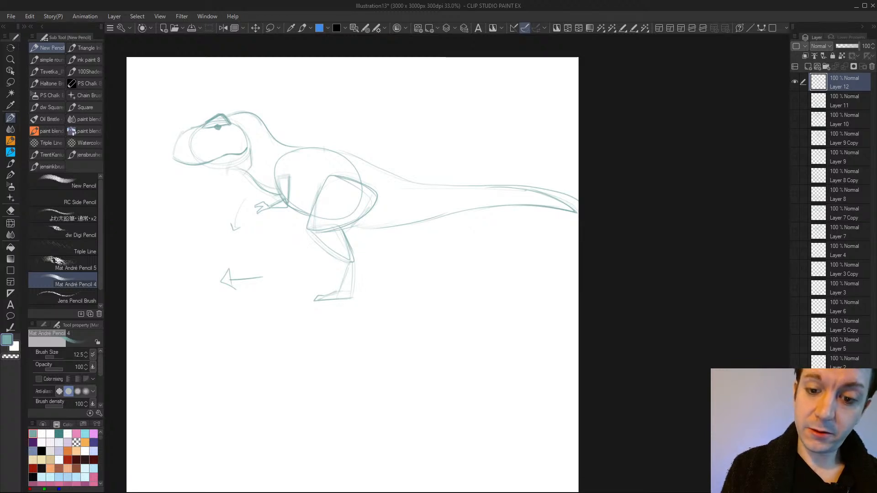
pyautogui.moveTo(233, 159); pyautogui.dragTo(225, 182)
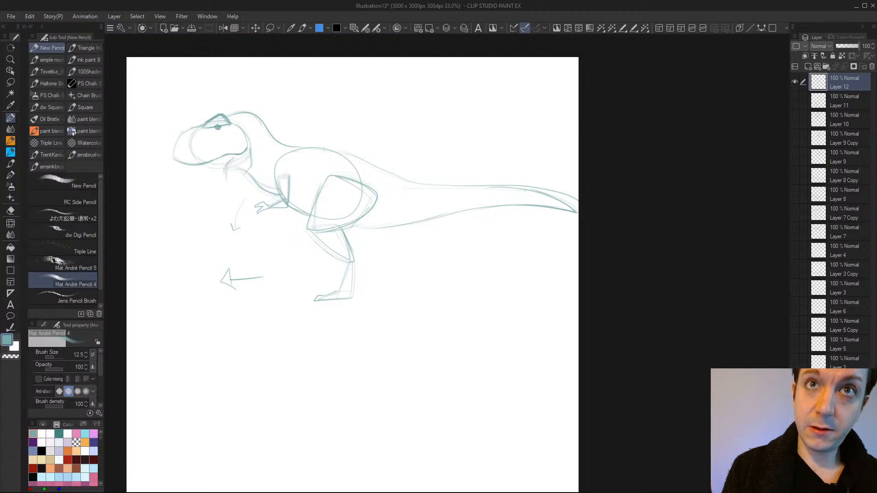
pyautogui.moveTo(225, 181); pyautogui.dragTo(220, 194)
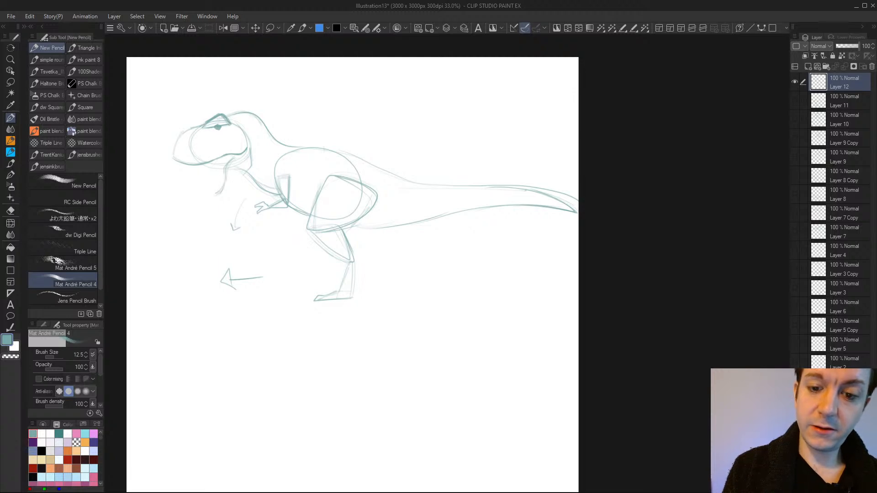
pyautogui.moveTo(162, 100)
pyautogui.mouseDown()
pyautogui.moveTo(210, 74)
pyautogui.moveTo(183, 121)
pyautogui.moveTo(219, 91)
pyautogui.moveTo(174, 65)
pyautogui.mouseUp()
pyautogui.moveTo(170, 104)
pyautogui.mouseDown()
pyautogui.moveTo(186, 92)
pyautogui.moveTo(188, 113)
pyautogui.moveTo(199, 93)
pyautogui.mouseUp()
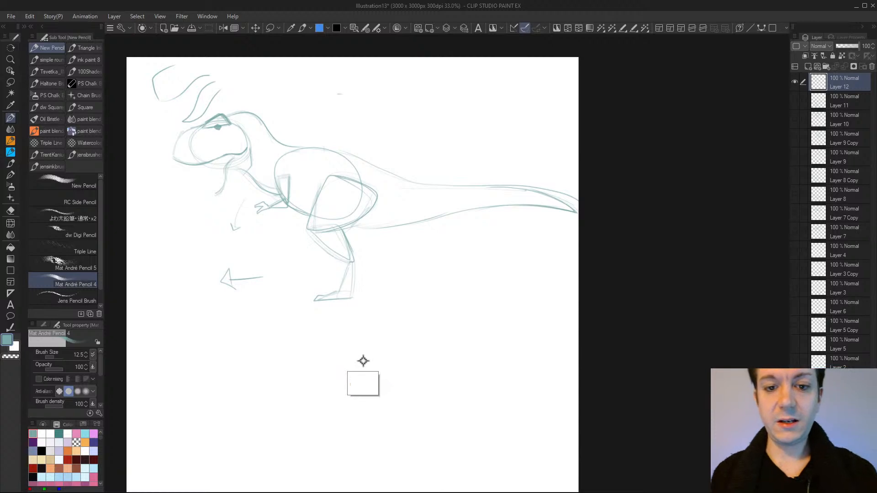
pyautogui.hotkey('ctrl', 'z')
pyautogui.hotkey('ctrl', 'z')
pyautogui.hotkey('ctrl', 'z')
pyautogui.hotkey('ctrl', 'z')
pyautogui.hotkey('ctrl', 'z')
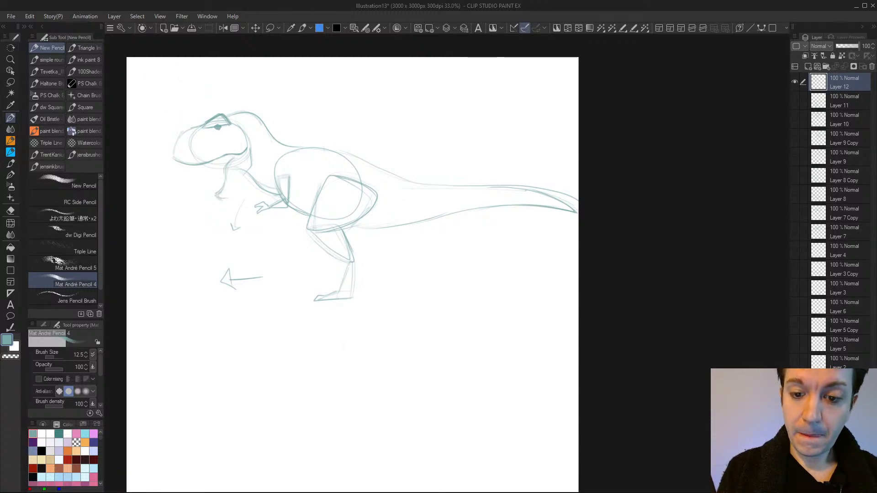
# Close the underside of the open lower jaw, add a nostril and darken the snout's outline
pyautogui.moveTo(250, 171); pyautogui.dragTo(235, 189)
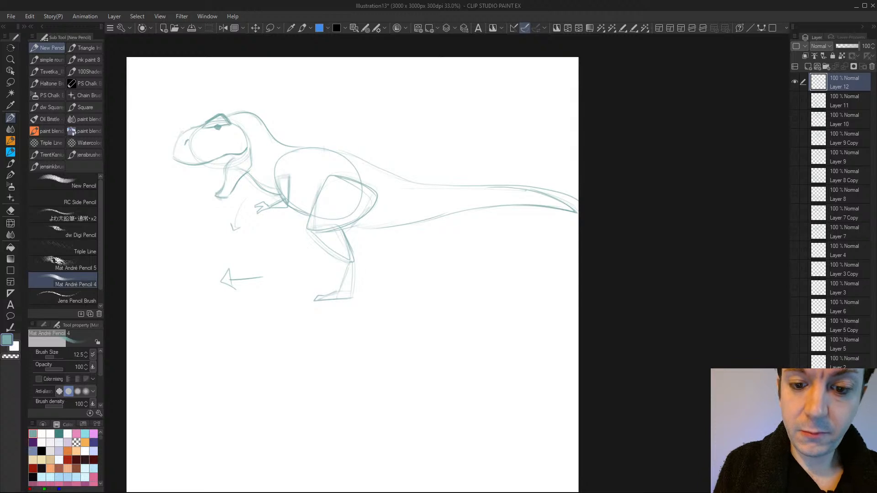
pyautogui.hotkey('ctrl', 'z')
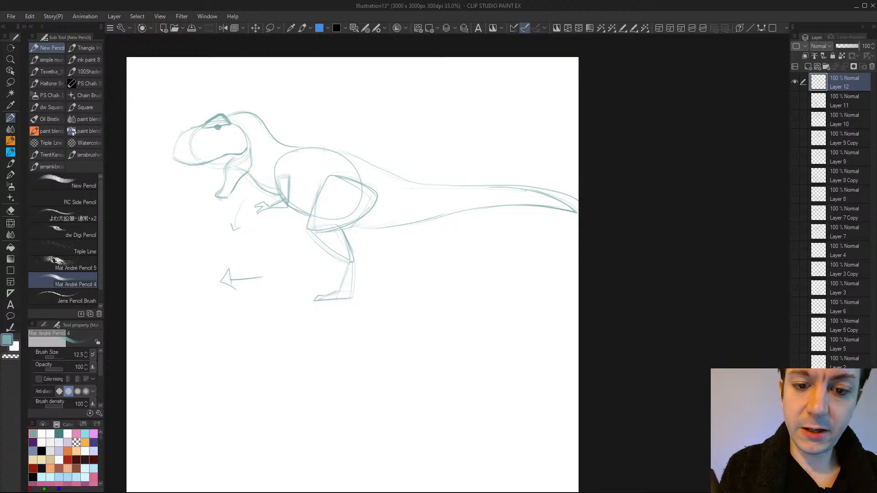
pyautogui.moveTo(187, 135)
pyautogui.mouseDown()
pyautogui.moveTo(179, 134)
pyautogui.moveTo(172, 158)
pyautogui.mouseUp()
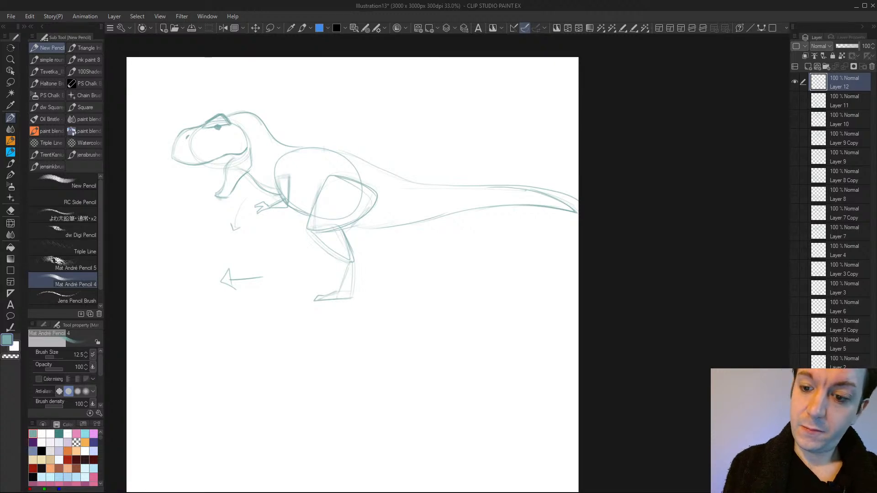
# Add teeth along both jaws with spit droplets in front, and small spikes along the neck, back and tail
pyautogui.moveTo(232, 158); pyautogui.dragTo(227, 172)
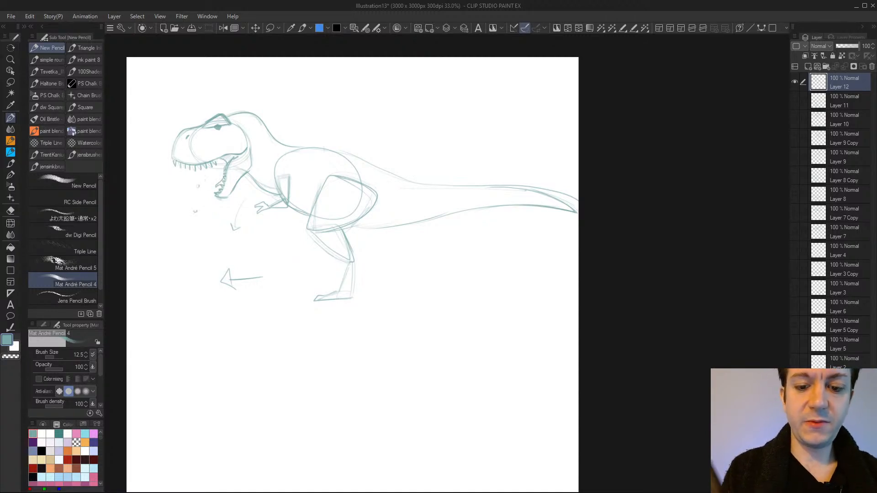
pyautogui.moveTo(183, 204); pyautogui.dragTo(189, 197)
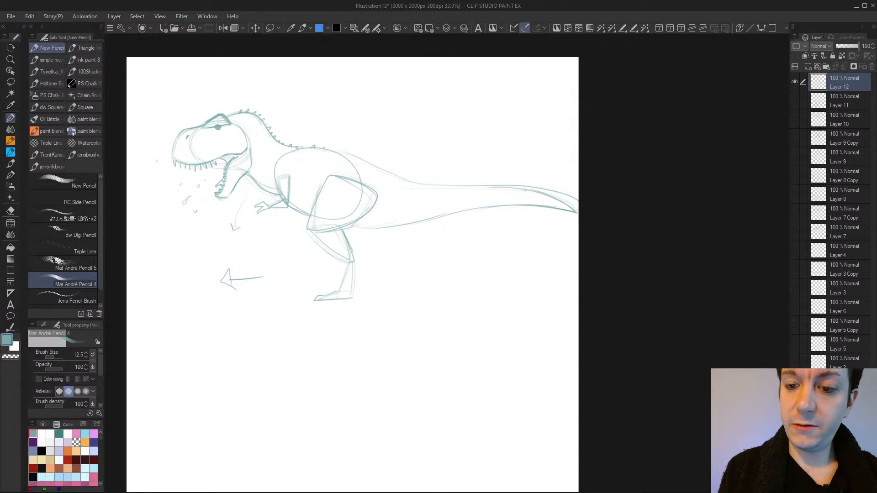
pyautogui.moveTo(292, 147)
pyautogui.mouseDown()
pyautogui.moveTo(322, 144)
pyautogui.moveTo(363, 158)
pyautogui.mouseUp()
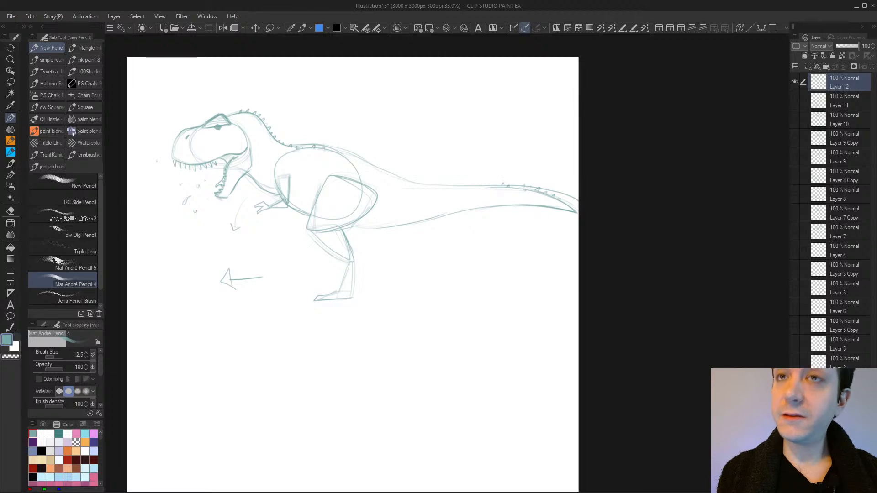
# Darken the T. rex's tail tip, underside, bent hind leg and foot, and refine the small arm with clawed fingers
pyautogui.moveTo(566, 212); pyautogui.dragTo(579, 218)
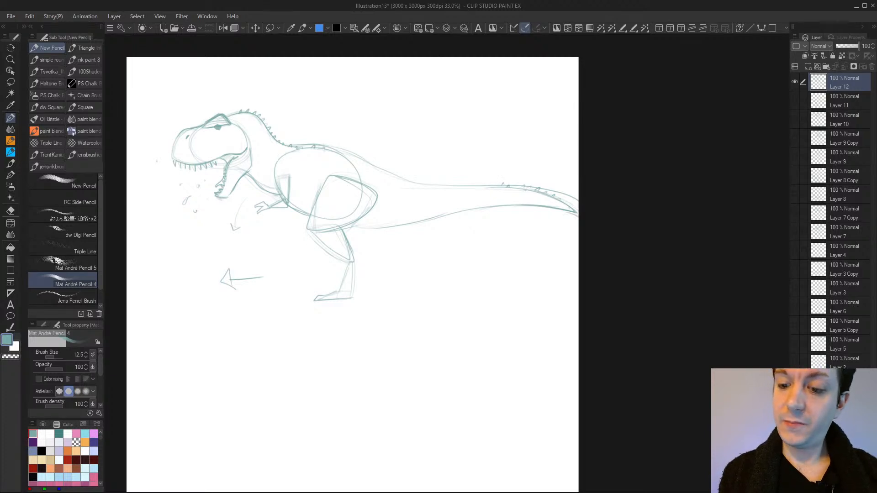
pyautogui.moveTo(350, 226); pyautogui.dragTo(364, 227)
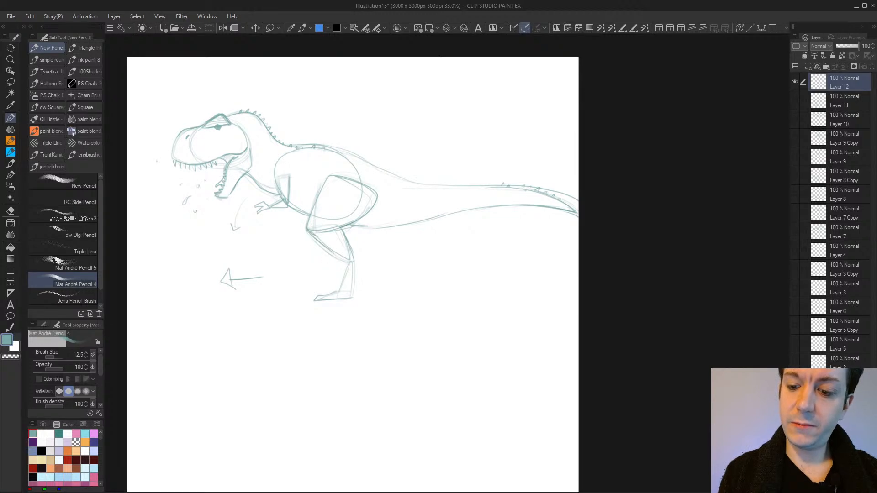
pyautogui.moveTo(342, 229)
pyautogui.mouseDown()
pyautogui.moveTo(353, 292)
pyautogui.moveTo(316, 298)
pyautogui.moveTo(352, 298)
pyautogui.mouseUp()
pyautogui.moveTo(297, 211); pyautogui.dragTo(309, 215)
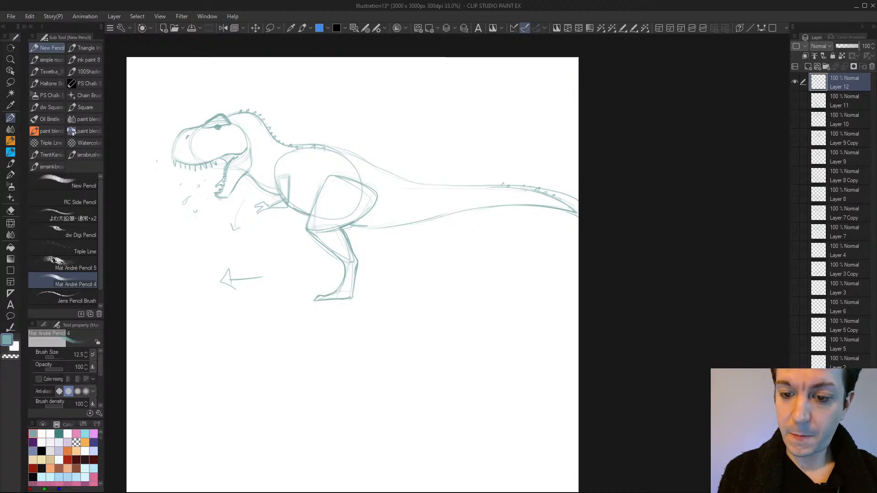
pyautogui.moveTo(288, 175); pyautogui.dragTo(286, 211)
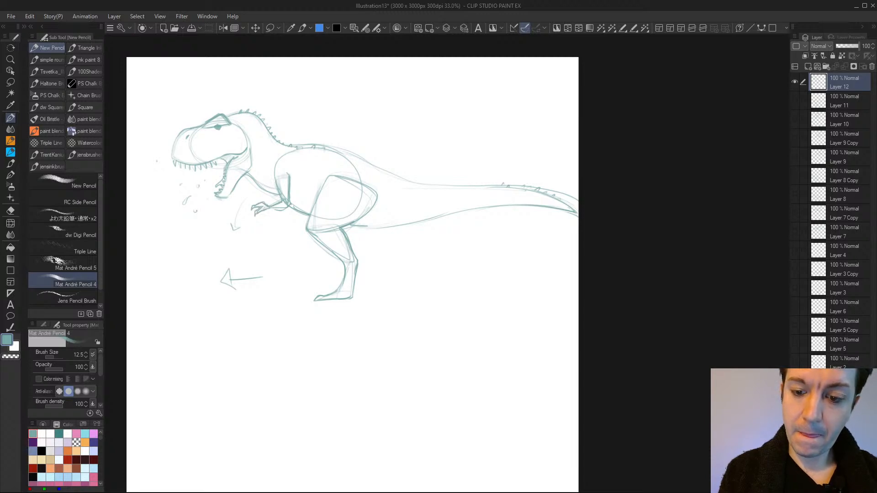
pyautogui.moveTo(291, 194); pyautogui.dragTo(292, 205)
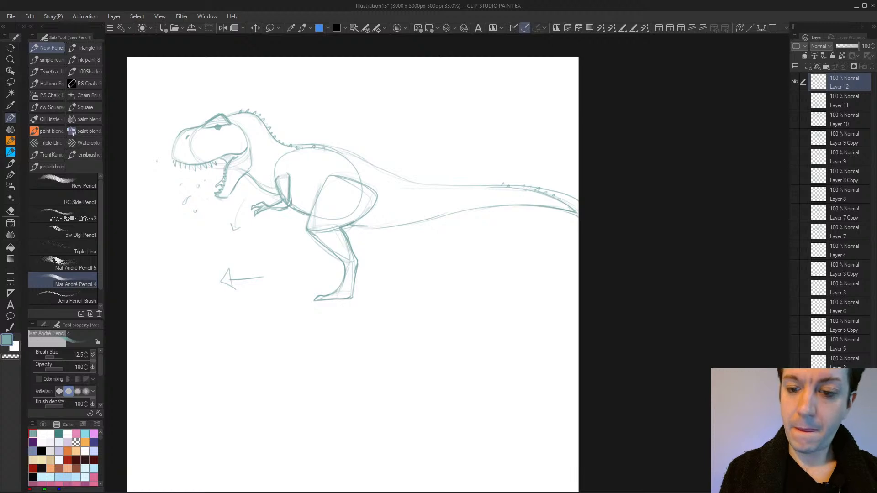
# Erase the construction lines inside the head, torso, thigh and tail on a duplicate of Layer 12, with the original layer hidden
pyautogui.moveTo(846, 87); pyautogui.dragTo(808, 67)
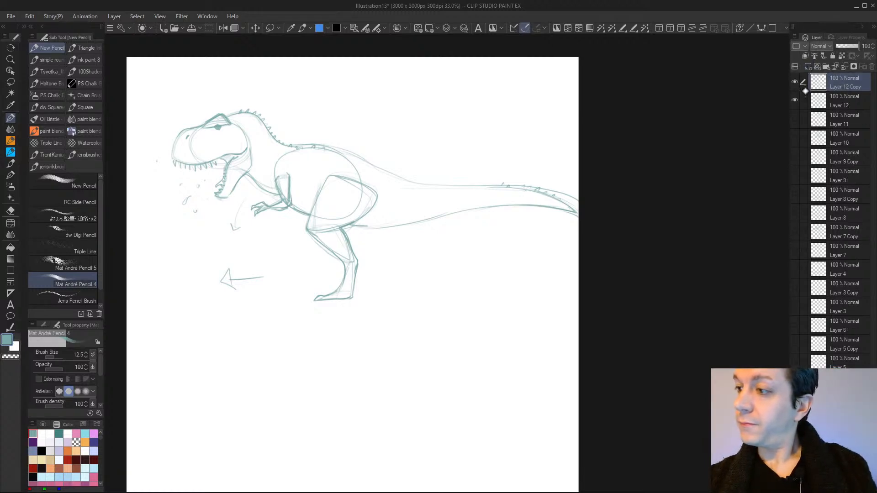
pyautogui.click(795, 99)
pyautogui.press('e')
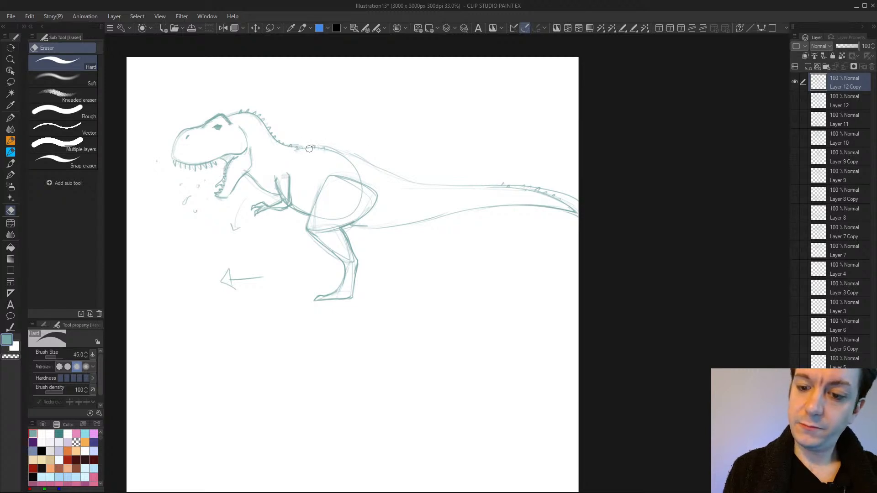
pyautogui.moveTo(315, 149)
pyautogui.mouseDown()
pyautogui.moveTo(293, 149)
pyautogui.moveTo(349, 152)
pyautogui.moveTo(342, 155)
pyautogui.moveTo(363, 181)
pyautogui.moveTo(324, 188)
pyautogui.mouseUp()
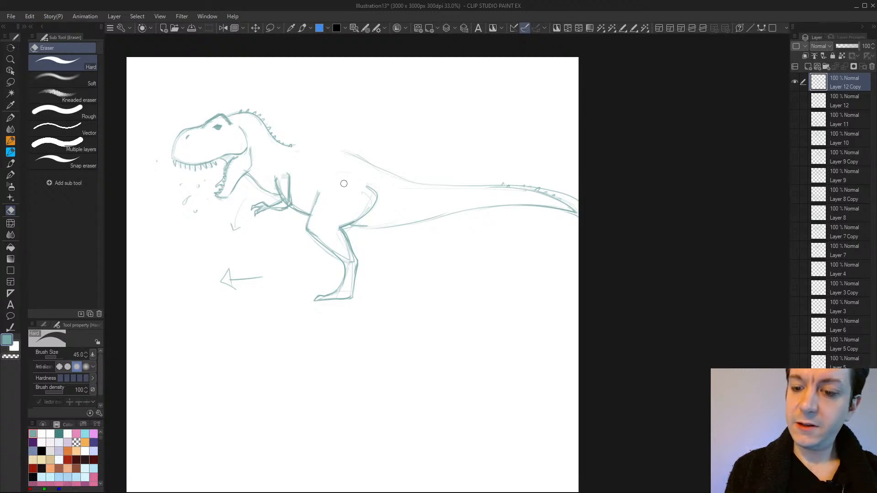
pyautogui.moveTo(344, 184)
pyautogui.mouseDown()
pyautogui.moveTo(364, 193)
pyautogui.moveTo(353, 188)
pyautogui.moveTo(362, 203)
pyautogui.moveTo(355, 214)
pyautogui.moveTo(367, 206)
pyautogui.moveTo(369, 186)
pyautogui.moveTo(367, 211)
pyautogui.mouseUp()
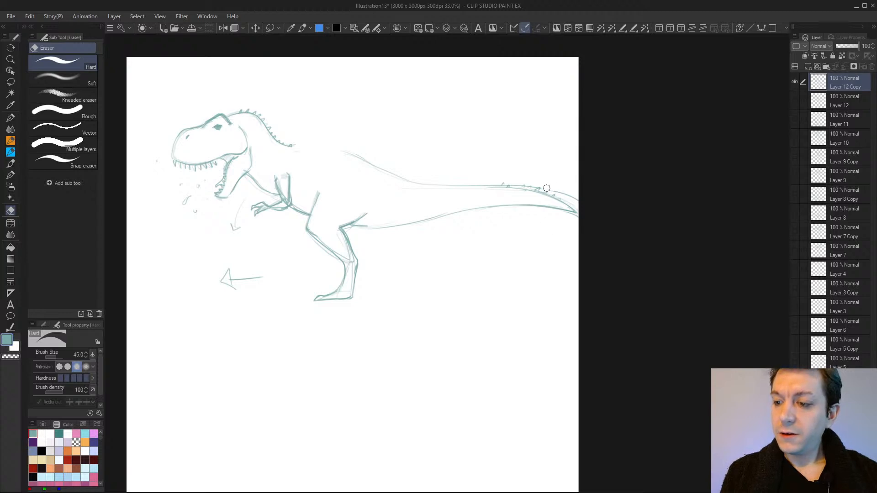
pyautogui.moveTo(534, 187); pyautogui.dragTo(560, 193)
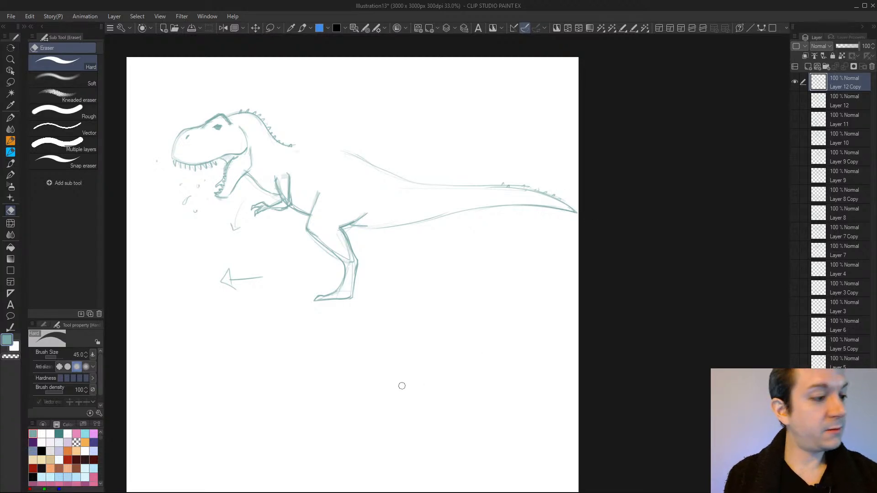
# Redraw the back line from neck to tail with the pencil and reinforce the thigh and tail contours
pyautogui.press('p')
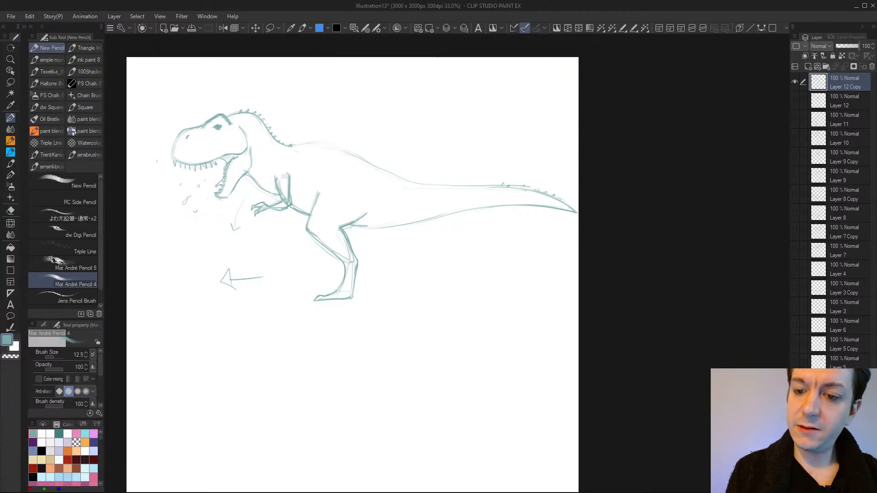
pyautogui.moveTo(293, 146); pyautogui.dragTo(396, 176)
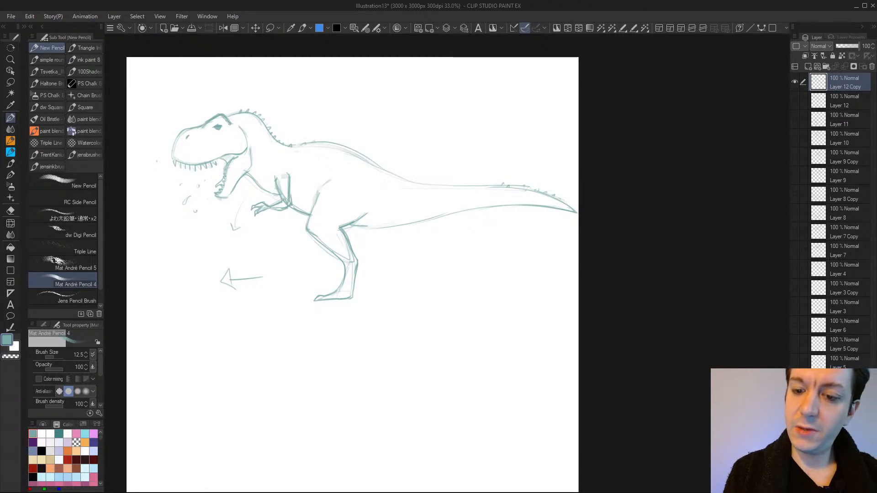
pyautogui.moveTo(351, 224); pyautogui.dragTo(371, 214)
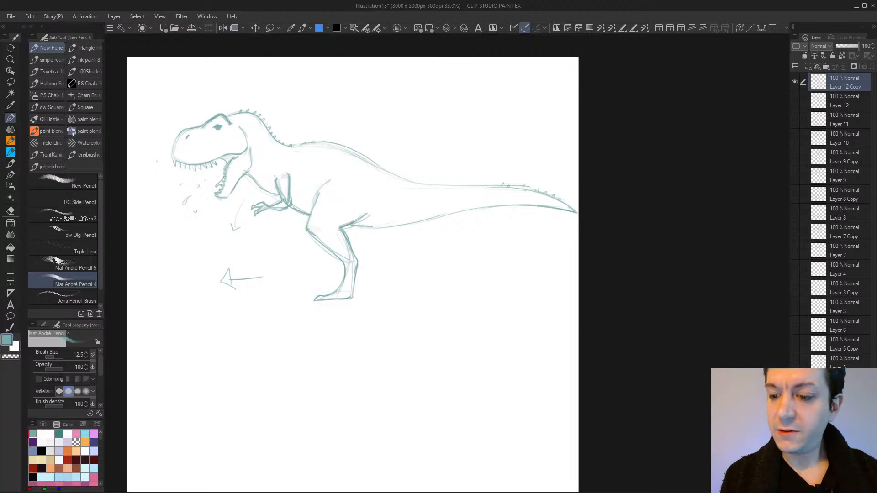
pyautogui.moveTo(423, 184); pyautogui.dragTo(453, 186)
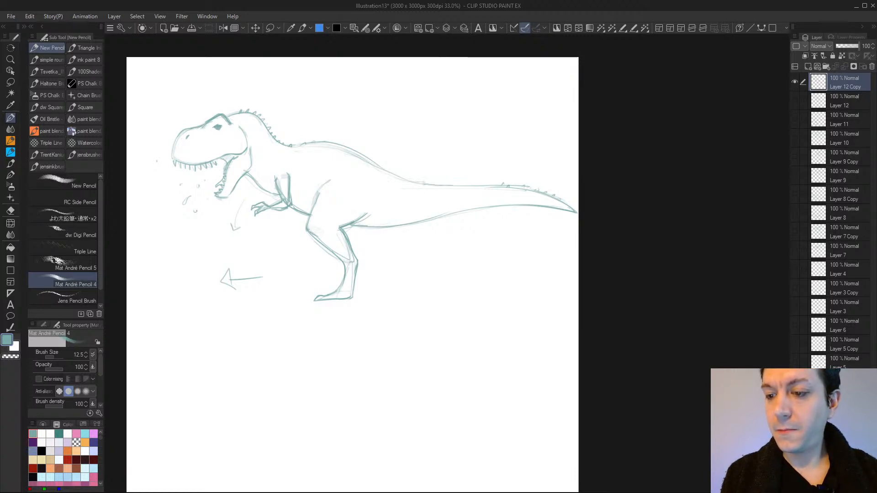
# Sketch a ground line beneath the foot with small pebbles, grass tufts and a human skull in front of the dinosaur
pyautogui.moveTo(302, 303)
pyautogui.mouseDown()
pyautogui.moveTo(358, 305)
pyautogui.moveTo(201, 305)
pyautogui.mouseUp()
pyautogui.moveTo(335, 302); pyautogui.dragTo(496, 303)
pyautogui.moveTo(212, 306)
pyautogui.mouseDown()
pyautogui.moveTo(184, 307)
pyautogui.moveTo(215, 305)
pyautogui.mouseUp()
pyautogui.moveTo(272, 302); pyautogui.dragTo(279, 300)
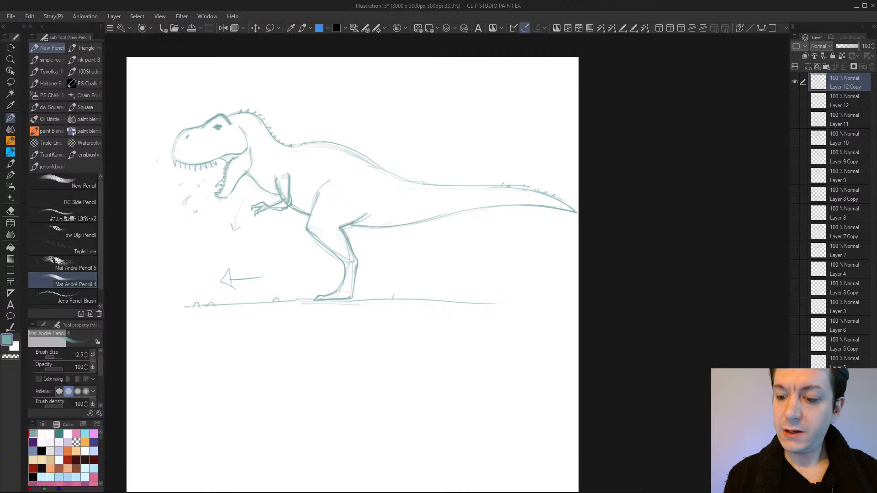
pyautogui.moveTo(393, 300); pyautogui.dragTo(414, 298)
pyautogui.moveTo(270, 321)
pyautogui.mouseDown()
pyautogui.moveTo(356, 301)
pyautogui.moveTo(485, 309)
pyautogui.mouseUp()
pyautogui.moveTo(402, 300); pyautogui.dragTo(450, 302)
pyautogui.moveTo(299, 300); pyautogui.dragTo(215, 301)
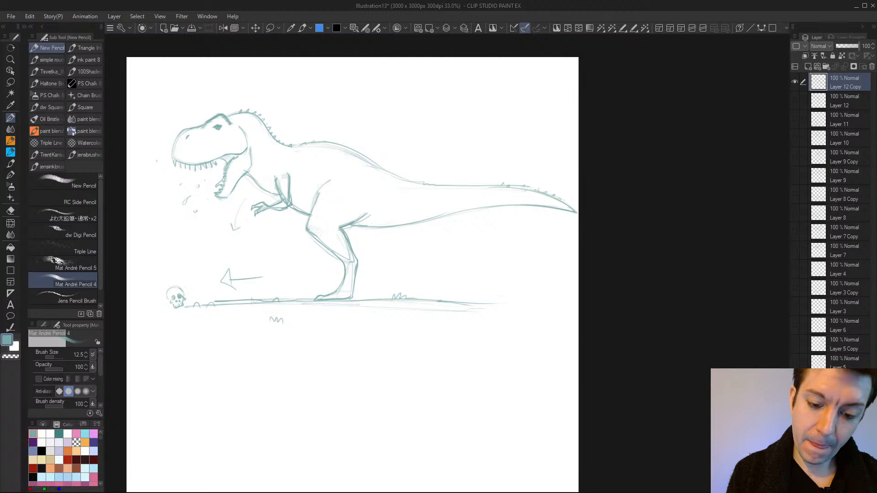
# Draw a skeletal arm with an open hand rising beside the skull, and add grass and extra ground lines below
pyautogui.moveTo(176, 309)
pyautogui.mouseDown()
pyautogui.moveTo(200, 306)
pyautogui.moveTo(161, 309)
pyautogui.moveTo(207, 297)
pyautogui.moveTo(216, 299)
pyautogui.moveTo(200, 315)
pyautogui.moveTo(254, 315)
pyautogui.mouseUp()
pyautogui.moveTo(146, 297); pyautogui.dragTo(153, 292)
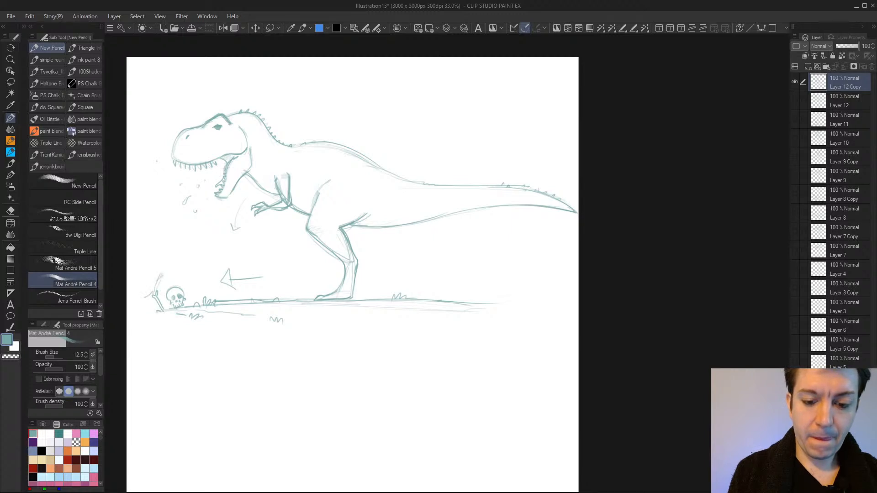
pyautogui.moveTo(170, 261); pyautogui.dragTo(165, 278)
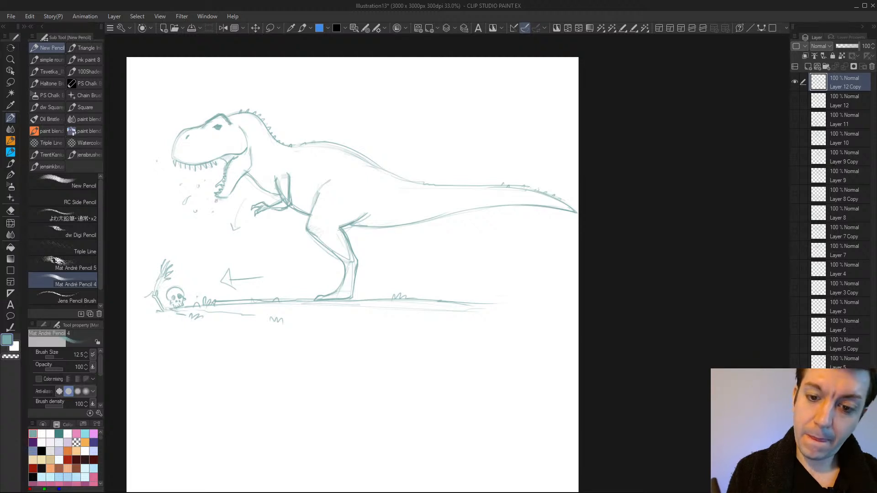
pyautogui.moveTo(200, 317); pyautogui.dragTo(262, 313)
pyautogui.moveTo(227, 309); pyautogui.dragTo(278, 315)
pyautogui.moveTo(192, 321); pyautogui.dragTo(156, 317)
pyautogui.moveTo(225, 325); pyautogui.dragTo(284, 327)
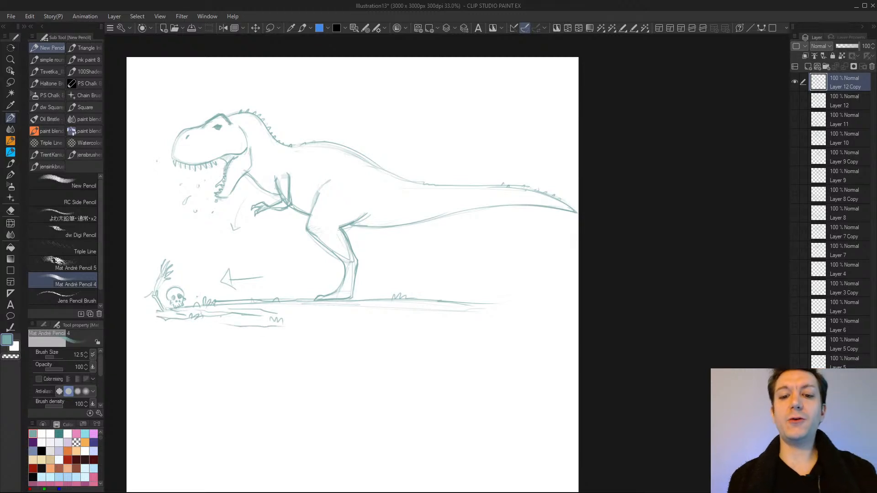
# Strengthen the front line of the thigh and hatch shading along the underside of the tail
pyautogui.moveTo(319, 187); pyautogui.dragTo(311, 211)
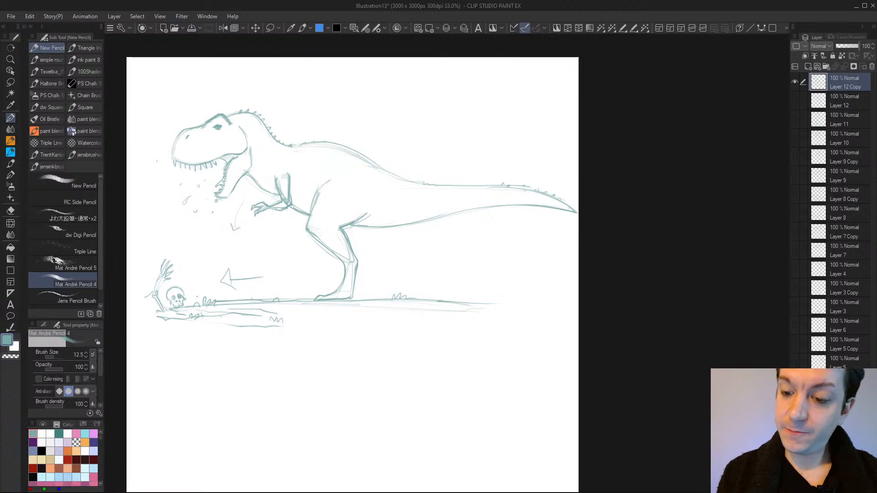
pyautogui.moveTo(380, 224); pyautogui.dragTo(415, 213)
pyautogui.moveTo(438, 210); pyautogui.dragTo(471, 206)
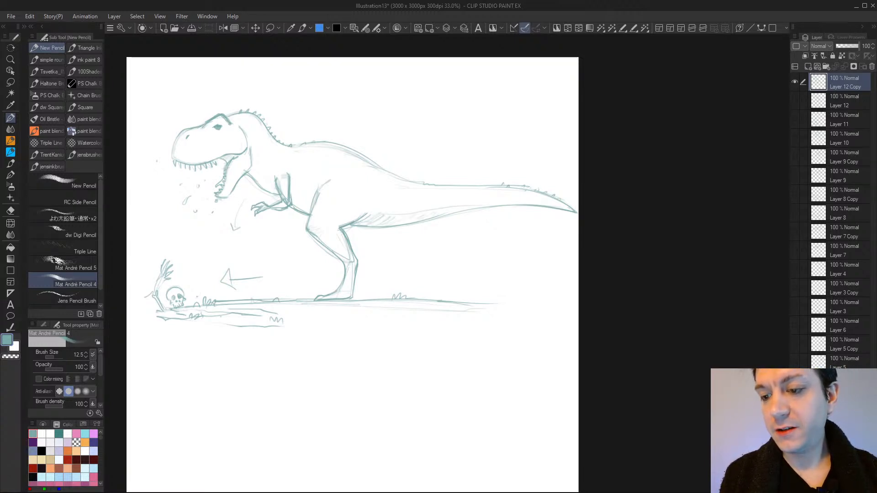
# Add slanted, tapering stripes along the top of the tail from near its tip to the tail base
pyautogui.moveTo(410, 191); pyautogui.dragTo(530, 191)
pyautogui.moveTo(520, 199); pyautogui.dragTo(564, 202)
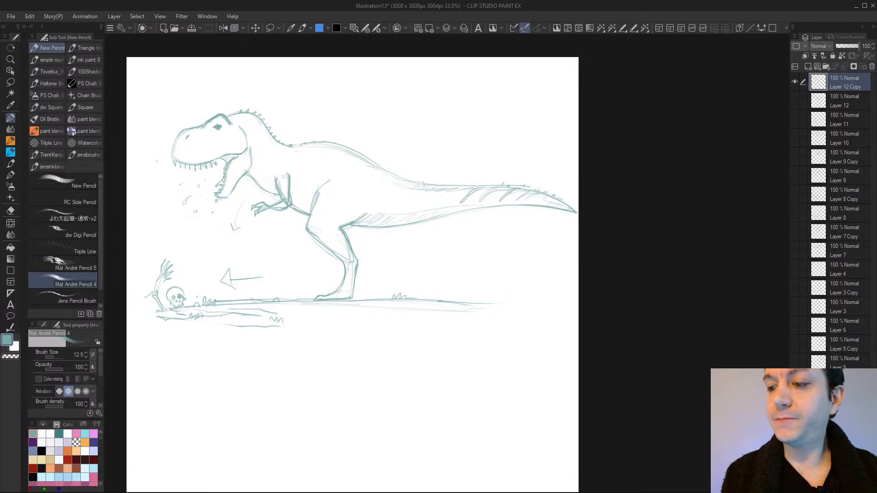
pyautogui.moveTo(436, 204)
pyautogui.mouseDown()
pyautogui.moveTo(476, 187)
pyautogui.moveTo(444, 186)
pyautogui.mouseUp()
pyautogui.moveTo(410, 205); pyautogui.dragTo(425, 185)
pyautogui.moveTo(410, 205)
pyautogui.mouseDown()
pyautogui.moveTo(423, 189)
pyautogui.moveTo(388, 189)
pyautogui.mouseUp()
pyautogui.moveTo(384, 206)
pyautogui.mouseDown()
pyautogui.moveTo(394, 182)
pyautogui.moveTo(388, 200)
pyautogui.mouseUp()
pyautogui.moveTo(387, 196); pyautogui.dragTo(383, 208)
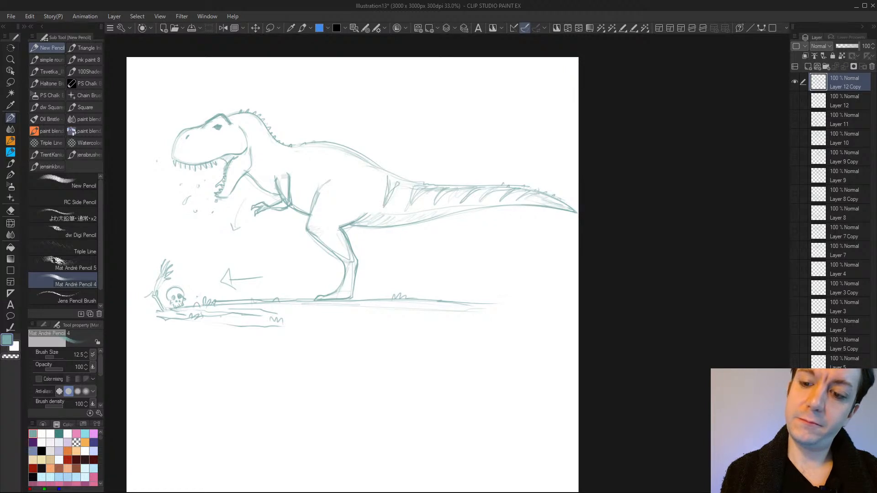
# Continue the tapering stripes over the hips, back and shoulders up to the neck
pyautogui.moveTo(377, 172); pyautogui.dragTo(374, 185)
pyautogui.moveTo(376, 173); pyautogui.dragTo(364, 190)
pyautogui.moveTo(375, 167)
pyautogui.mouseDown()
pyautogui.moveTo(364, 196)
pyautogui.moveTo(348, 204)
pyautogui.mouseUp()
pyautogui.moveTo(350, 154); pyautogui.dragTo(341, 182)
pyautogui.moveTo(346, 149)
pyautogui.mouseDown()
pyautogui.moveTo(339, 163)
pyautogui.moveTo(349, 190)
pyautogui.mouseUp()
pyautogui.moveTo(336, 153); pyautogui.dragTo(329, 179)
pyautogui.moveTo(335, 145)
pyautogui.mouseDown()
pyautogui.moveTo(330, 170)
pyautogui.moveTo(307, 177)
pyautogui.mouseUp()
pyautogui.moveTo(307, 145)
pyautogui.mouseDown()
pyautogui.moveTo(304, 170)
pyautogui.moveTo(295, 170)
pyautogui.mouseUp()
pyautogui.moveTo(295, 147)
pyautogui.mouseDown()
pyautogui.moveTo(292, 170)
pyautogui.moveTo(269, 161)
pyautogui.moveTo(272, 152)
pyautogui.mouseUp()
pyautogui.moveTo(270, 135)
pyautogui.mouseDown()
pyautogui.moveTo(262, 149)
pyautogui.moveTo(258, 142)
pyautogui.mouseUp()
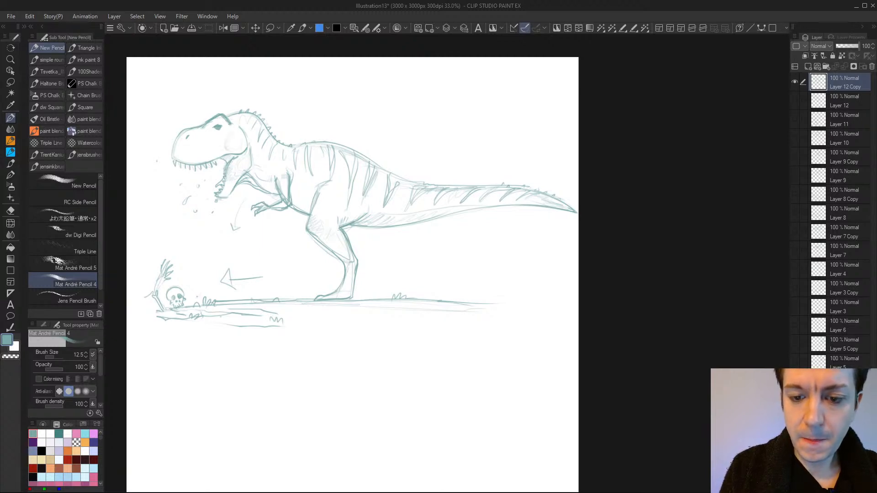
# Outline a round jaw muscle on the cheek and draw the far hind leg behind the near one, filled with hatching
pyautogui.moveTo(233, 132); pyautogui.dragTo(224, 147)
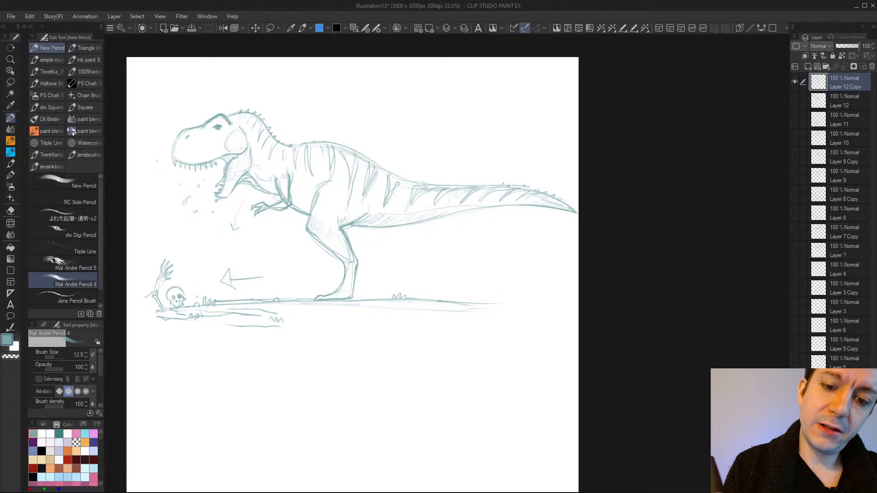
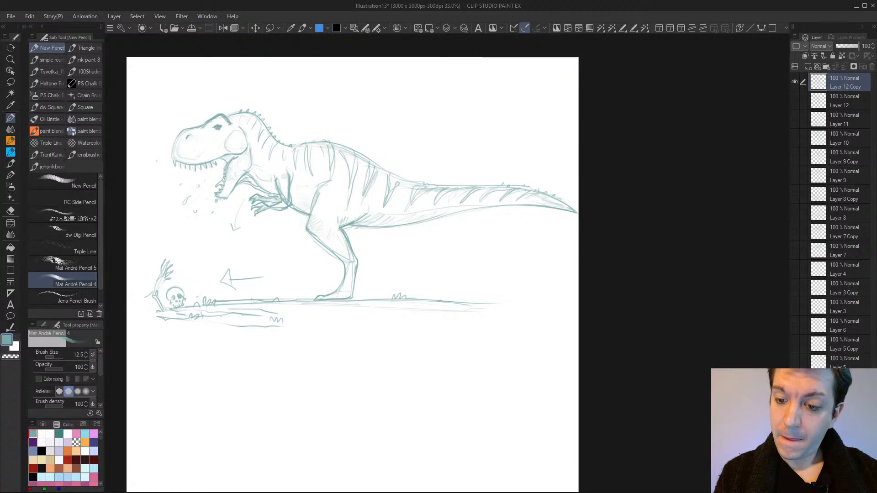
pyautogui.moveTo(361, 237); pyautogui.dragTo(373, 289)
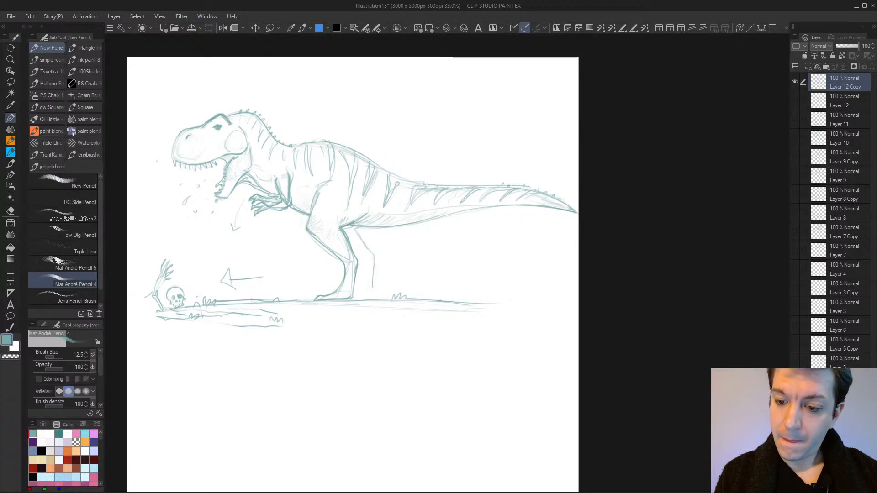
pyautogui.moveTo(349, 241)
pyautogui.mouseDown()
pyautogui.moveTo(361, 296)
pyautogui.moveTo(367, 253)
pyautogui.moveTo(349, 228)
pyautogui.mouseUp()
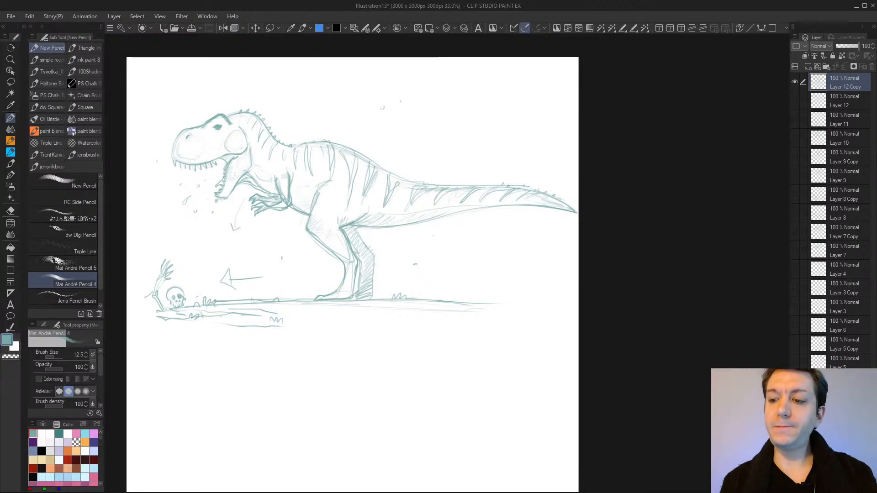
# Move the whole drawing slightly left with a free transform so the tail tip sits inside the canvas
pyautogui.scroll(-2, 470, 382)
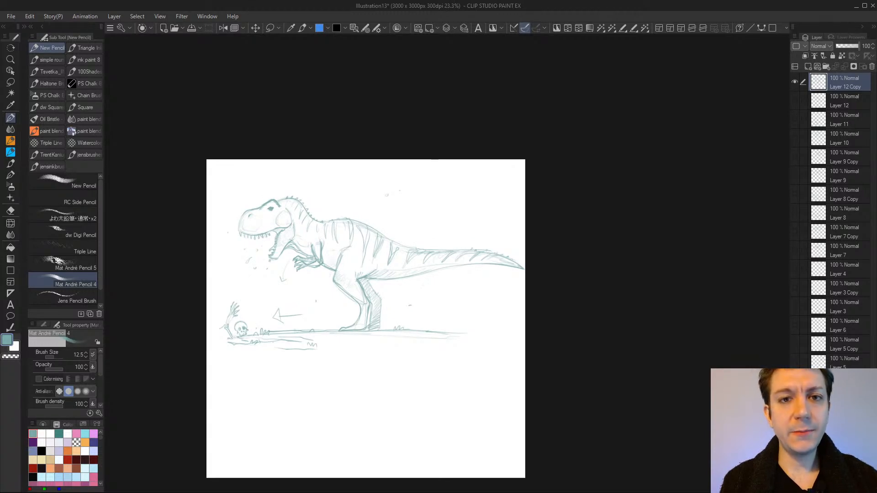
pyautogui.scroll(2, 450, 425)
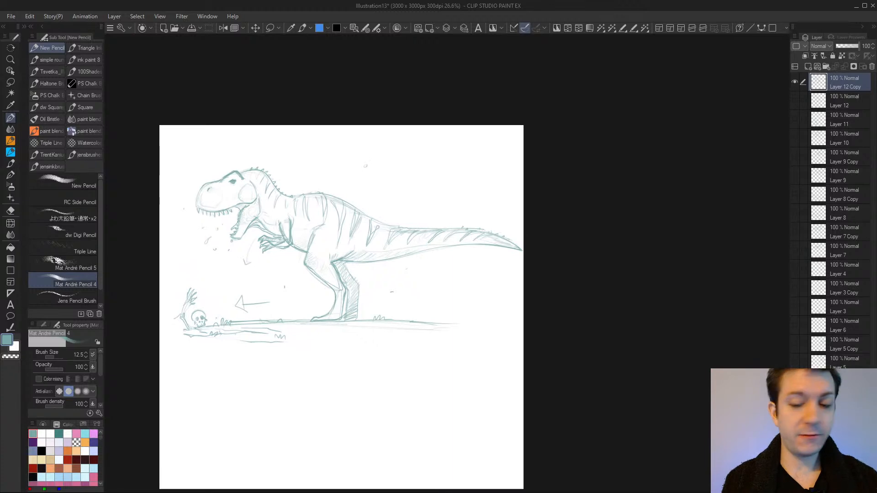
pyautogui.hotkey('ctrl', 't')
pyautogui.moveTo(452, 414); pyautogui.dragTo(452, 415)
pyautogui.hotkey('ctrl', 'z')
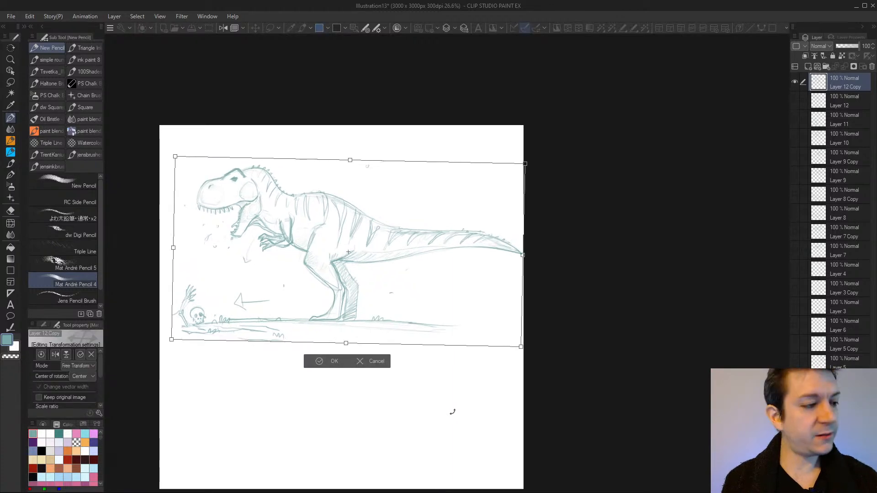
pyautogui.hotkey('ctrl', 'z')
pyautogui.moveTo(401, 303); pyautogui.dragTo(398, 303)
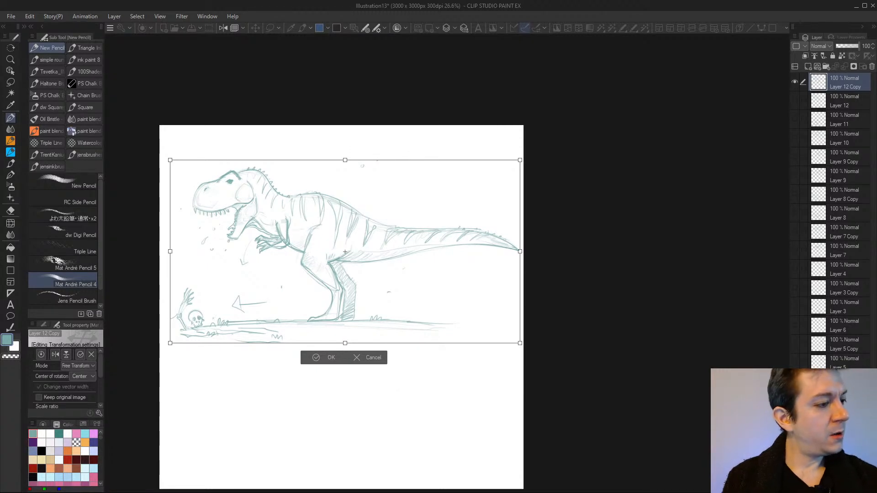
pyautogui.press('Return')
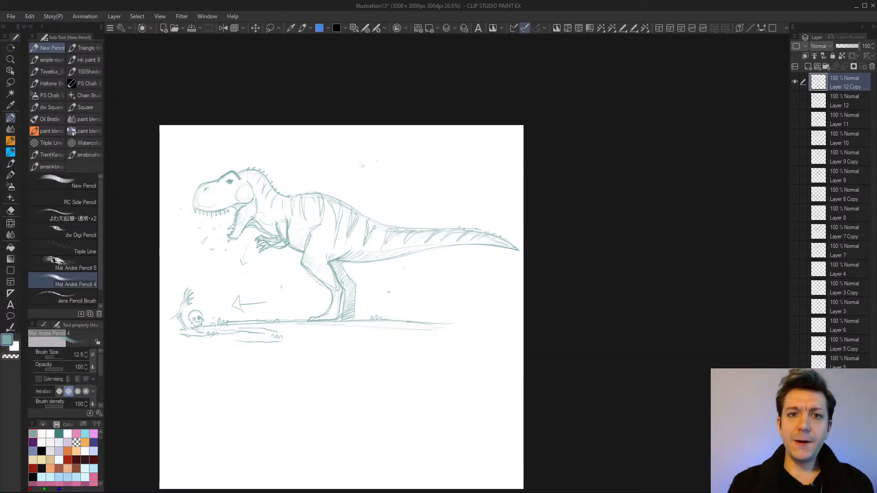
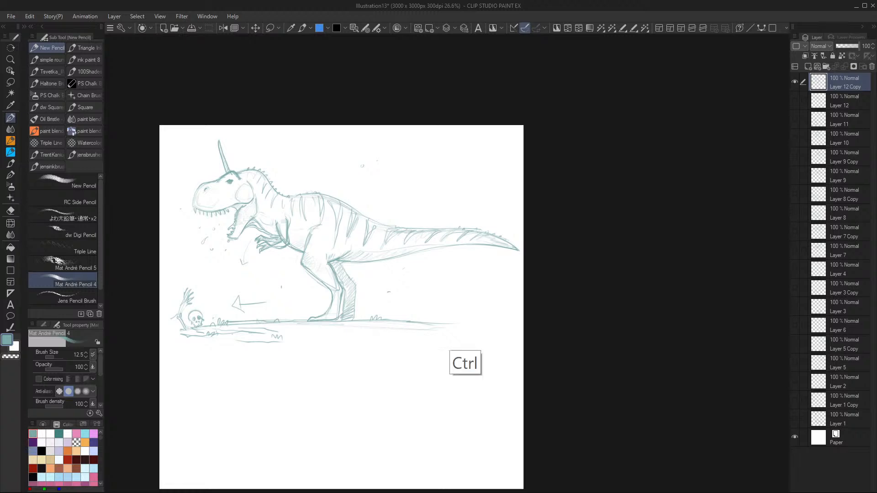
pyautogui.scroll(-3, 450, 337)
pyautogui.scroll(3, 450, 336)
pyautogui.scroll(1, 450, 337)
pyautogui.moveTo(451, 347); pyautogui.dragTo(487, 401)
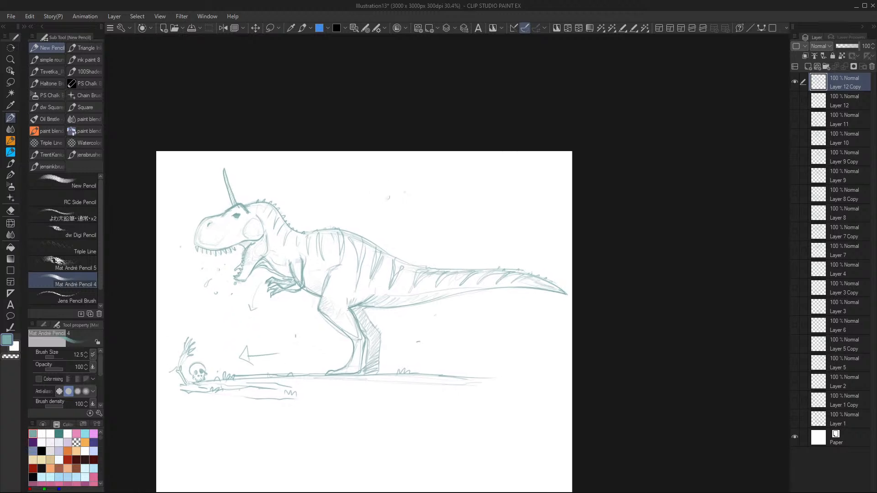
# Hide the finished T. rex copy and show Layer 12 to compare it with the construction sketch
pyautogui.scroll(4, 475, 398)
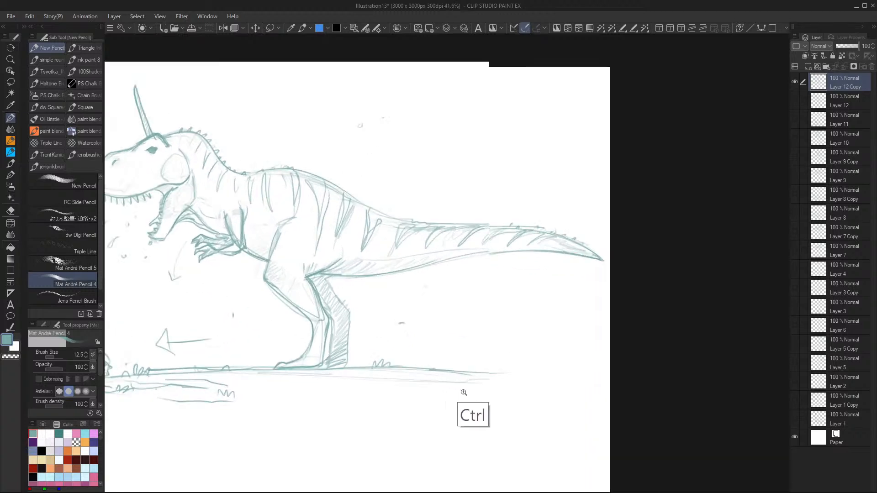
pyautogui.moveTo(475, 399)
pyautogui.mouseDown()
pyautogui.moveTo(563, 417)
pyautogui.moveTo(555, 421)
pyautogui.moveTo(525, 390)
pyautogui.mouseUp()
pyautogui.scroll(-2, 551, 423)
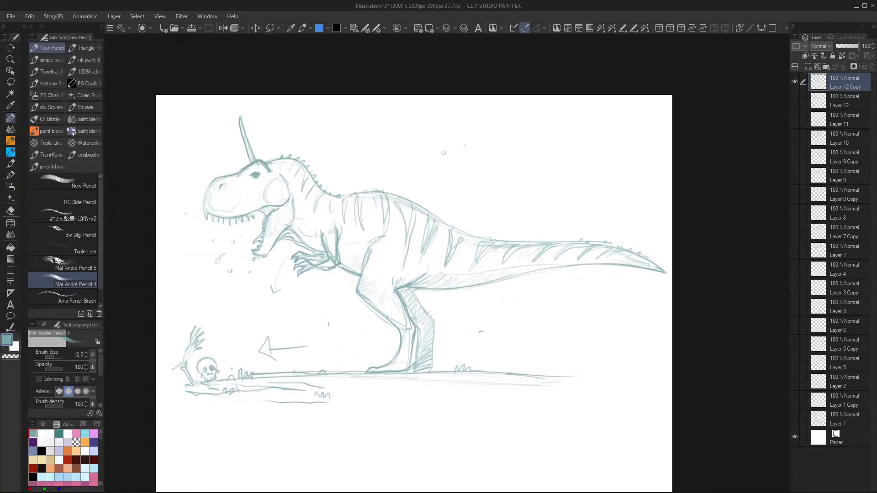
pyautogui.click(795, 81)
pyautogui.click(795, 99)
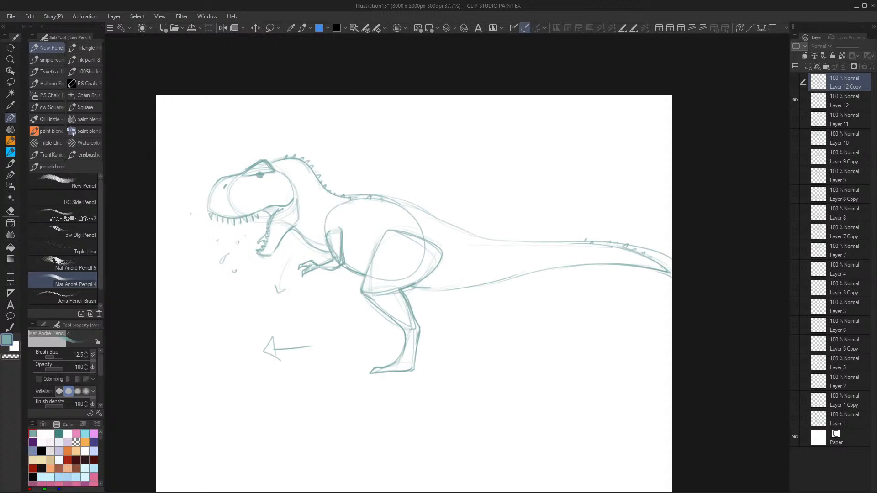
# Review the raptor, Spinosaurus and Stegosaurus sketches on Layer 11, Layer 10 and Layer 9 Copy, showing one layer at a time
pyautogui.click(795, 99)
pyautogui.click(795, 118)
pyautogui.moveTo(551, 298); pyautogui.dragTo(532, 226)
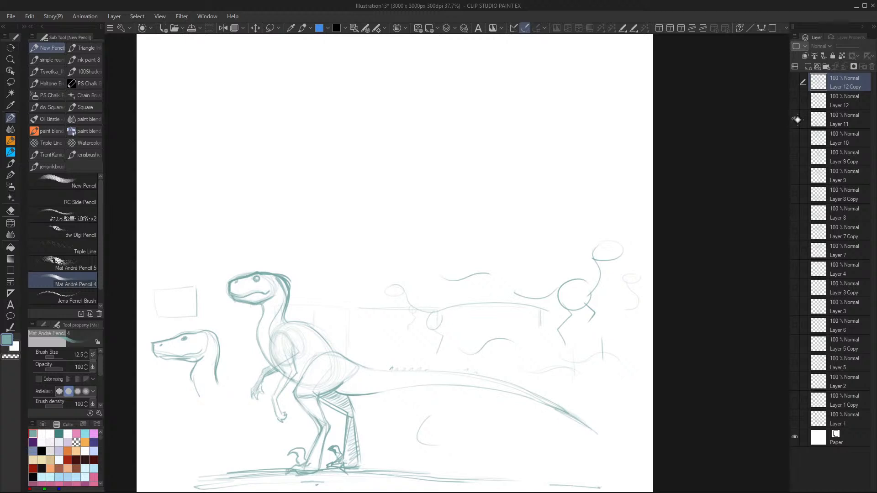
pyautogui.click(795, 118)
pyautogui.click(795, 137)
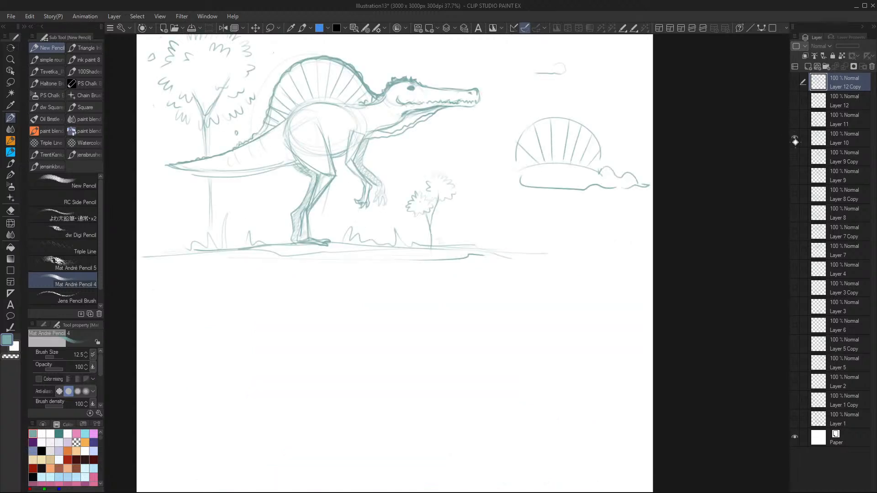
pyautogui.click(795, 137)
pyautogui.click(795, 158)
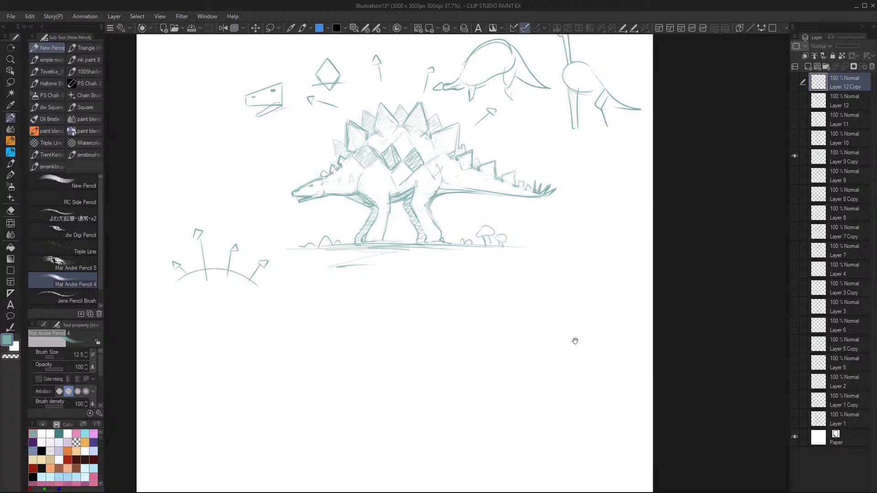
pyautogui.moveTo(576, 331); pyautogui.dragTo(550, 401)
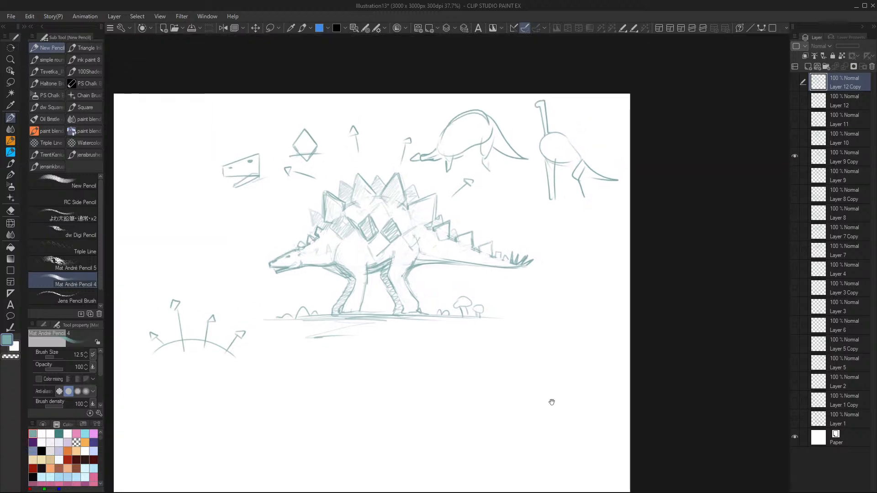
# Review the earlier sketches on Layer 9, Layer 8 Copy and Layer 8, showing one layer at a time
pyautogui.click(794, 158)
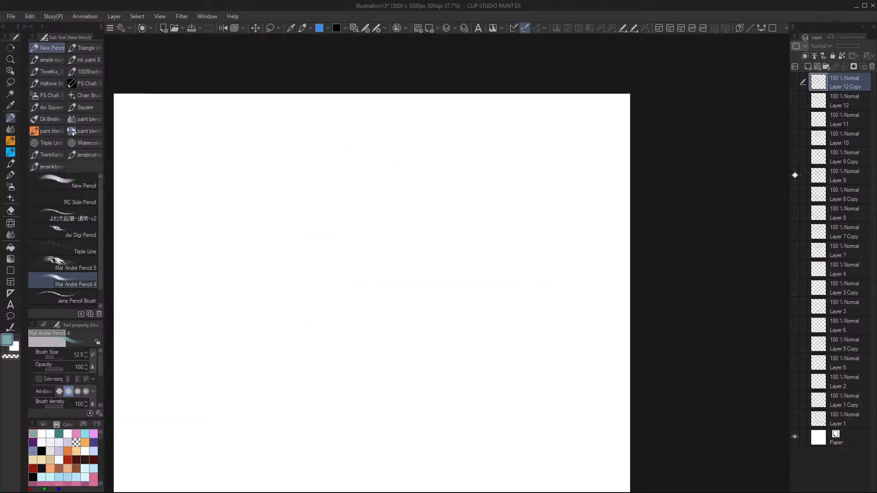
pyautogui.click(794, 175)
pyautogui.click(794, 176)
pyautogui.click(795, 193)
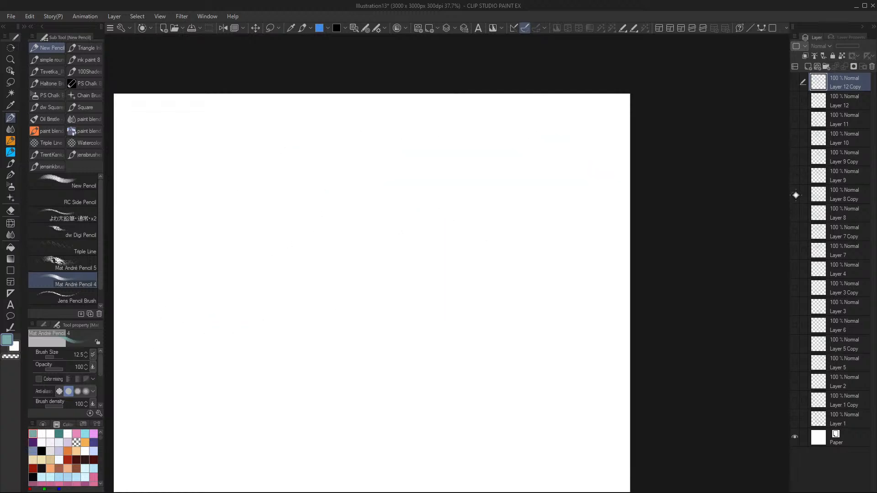
pyautogui.moveTo(498, 397); pyautogui.dragTo(532, 280)
pyautogui.click(795, 194)
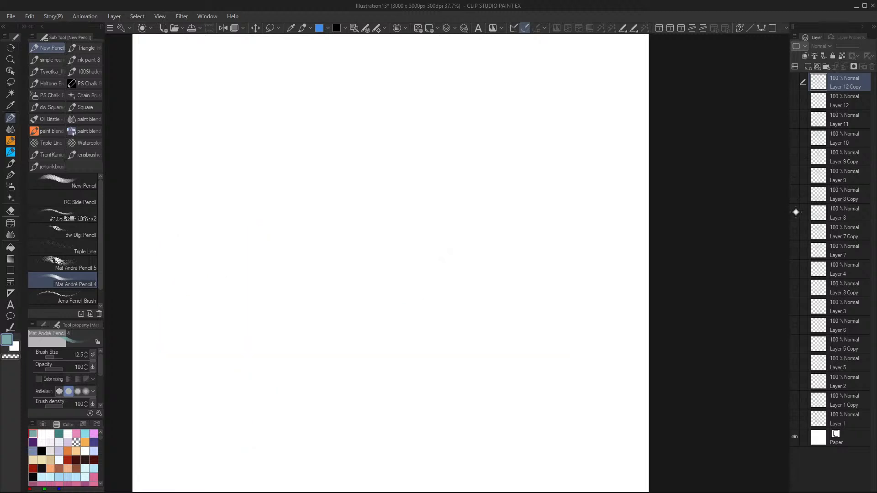
pyautogui.click(794, 213)
pyautogui.click(795, 212)
# Review the flying pterosaur drawing on Layer 7 Copy and the sketch on Layer 7
pyautogui.click(794, 231)
pyautogui.moveTo(528, 371)
pyautogui.mouseDown()
pyautogui.moveTo(519, 382)
pyautogui.moveTo(520, 473)
pyautogui.mouseUp()
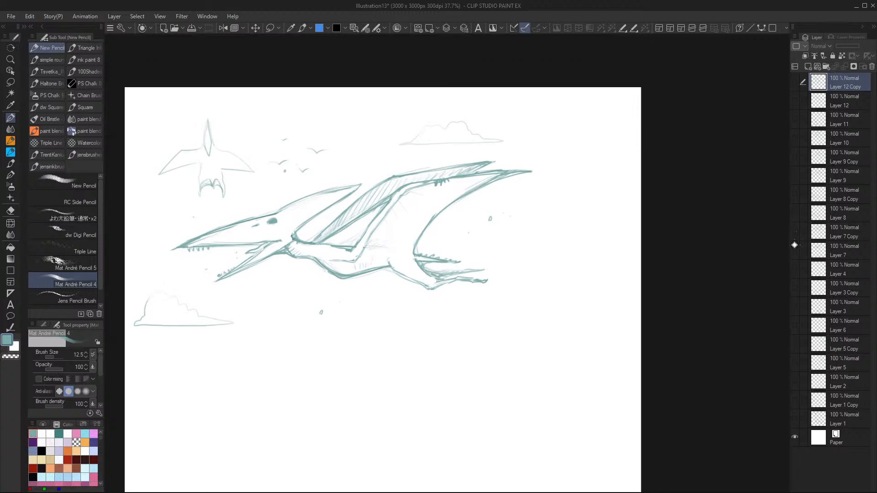
pyautogui.click(795, 232)
pyautogui.click(794, 251)
pyautogui.click(795, 251)
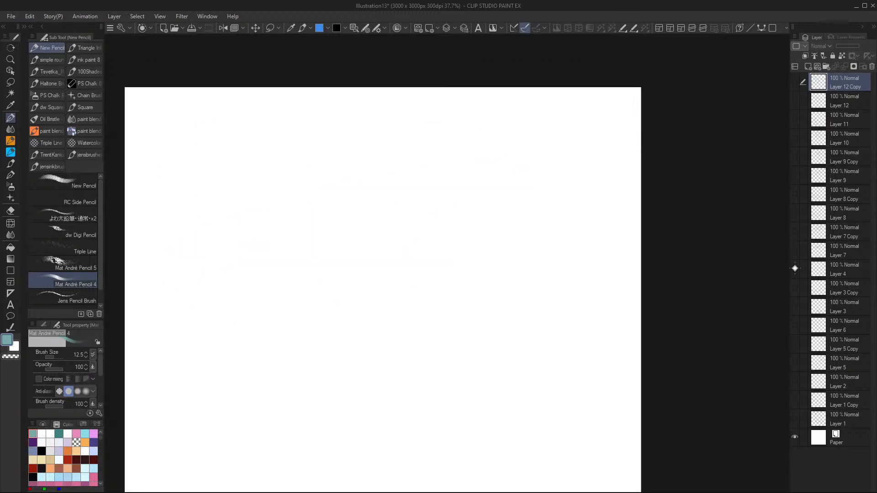
# Compare the finned swimming reptile on Layer 3 Copy with its construction version on Layer 3
pyautogui.click(794, 287)
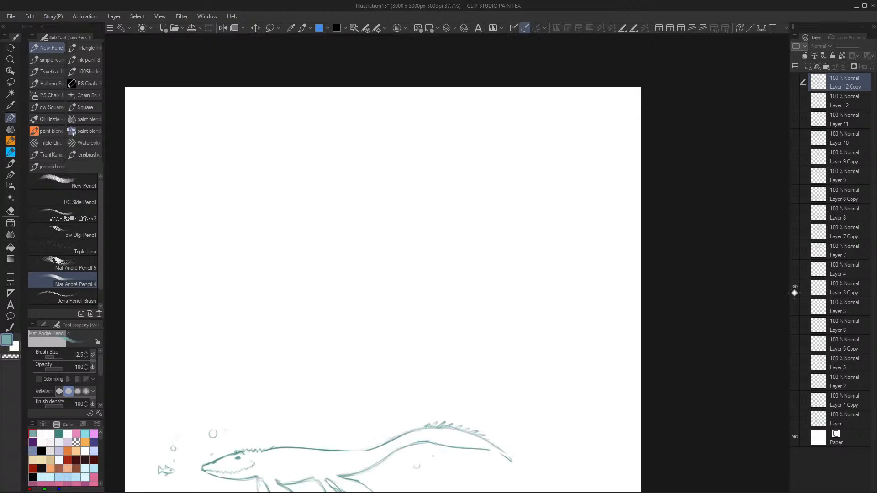
pyautogui.moveTo(635, 351); pyautogui.dragTo(649, 286)
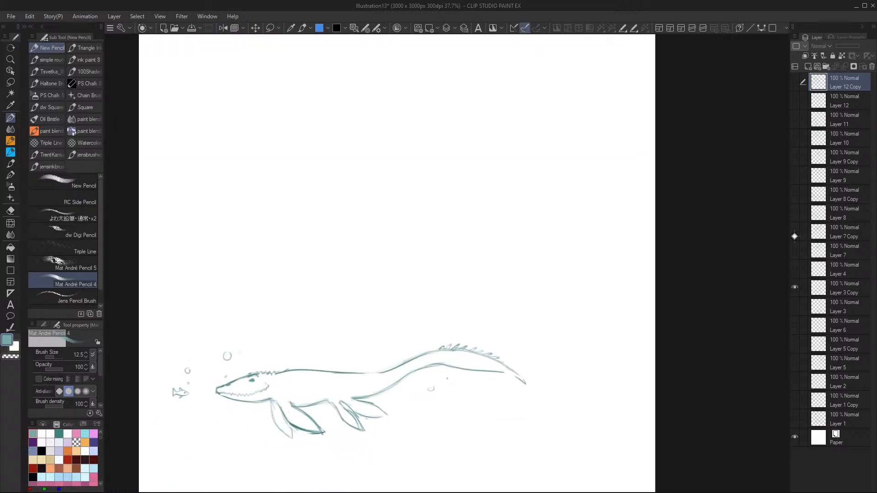
pyautogui.click(794, 287)
pyautogui.click(795, 306)
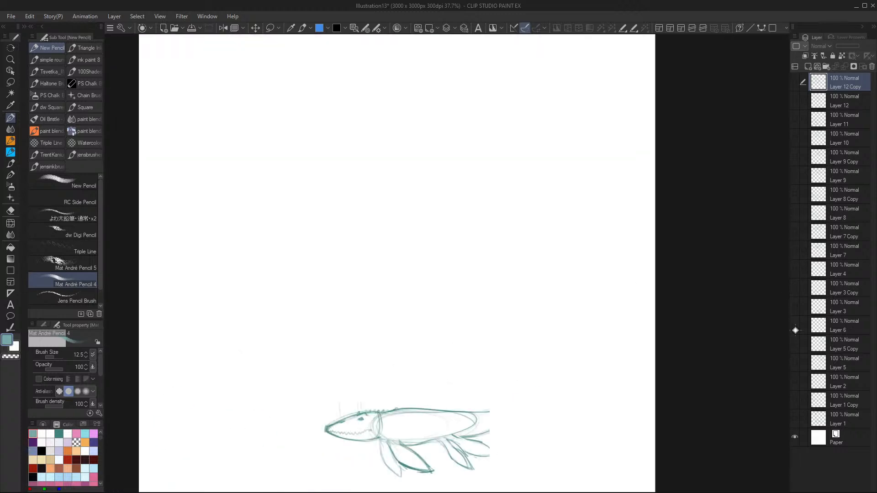
pyautogui.click(795, 325)
pyautogui.click(795, 324)
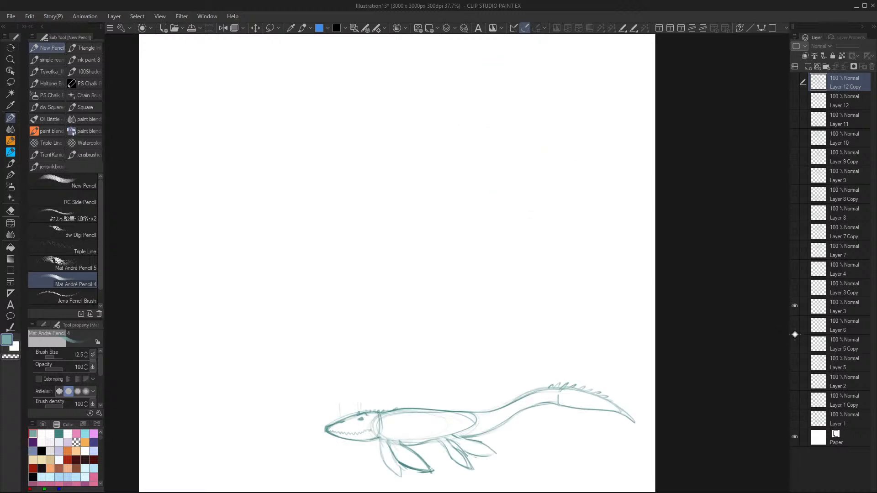
# Review the feathered, crested dinosaur using Layer 6 and Layer 5 Copy together, and check Layer 5 on its own
pyautogui.click(795, 324)
pyautogui.click(795, 305)
pyautogui.click(794, 343)
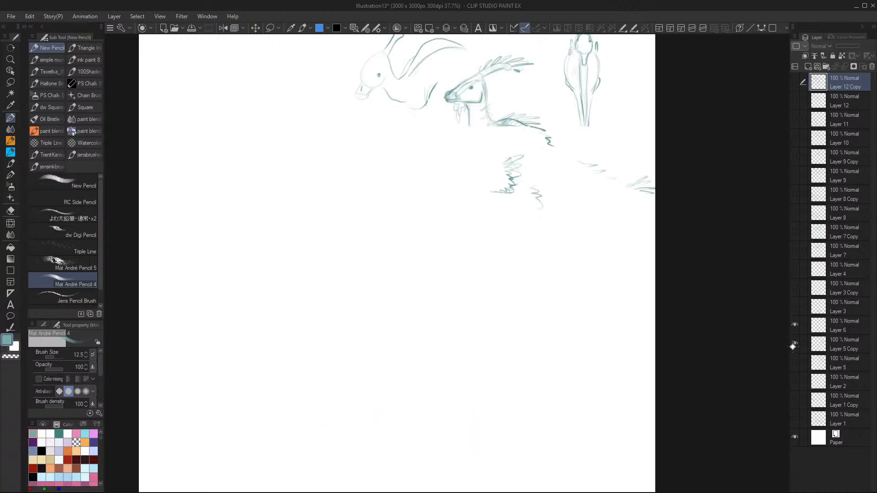
pyautogui.moveTo(656, 418); pyautogui.dragTo(620, 440)
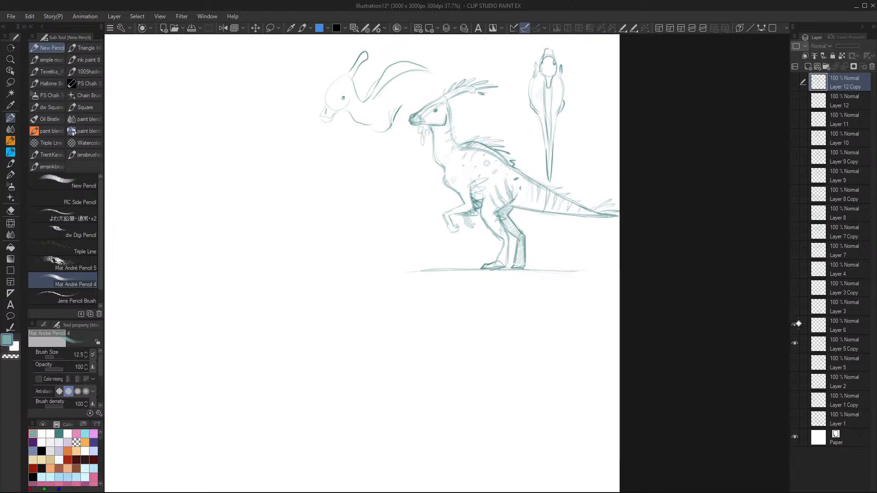
pyautogui.click(795, 343)
pyautogui.click(794, 325)
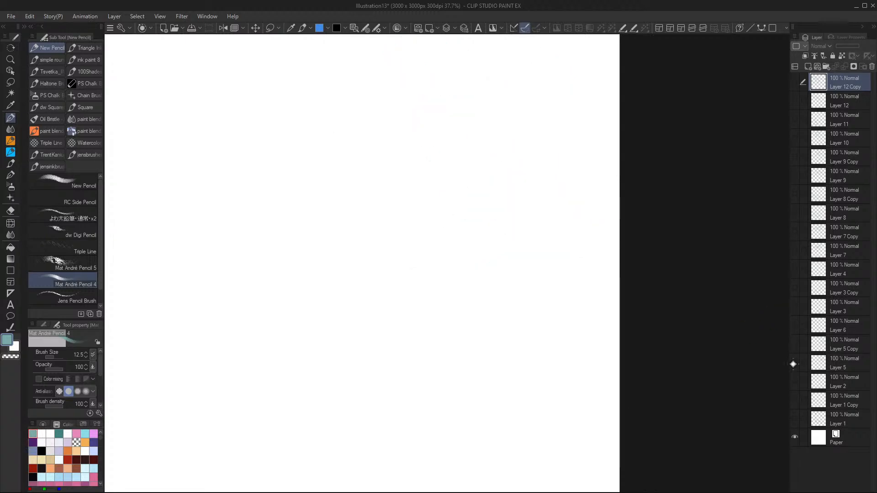
pyautogui.click(795, 362)
pyautogui.click(794, 362)
# Show Layer 2 and Layer 1 Copy to examine the long-necked dinosaur and the elephant doodle
pyautogui.click(795, 380)
pyautogui.click(794, 400)
pyautogui.moveTo(642, 480); pyautogui.dragTo(595, 345)
pyautogui.keyDown('ctrl'); pyautogui.click(606, 355); pyautogui.keyUp('ctrl')
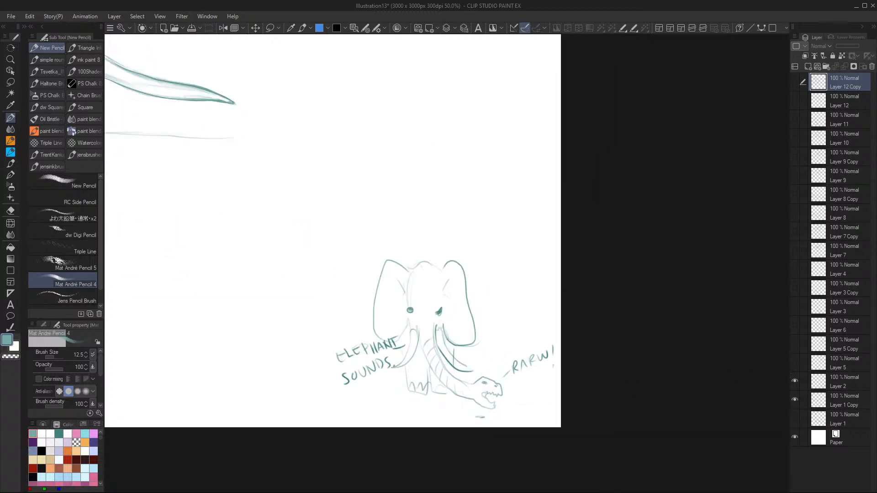
pyautogui.moveTo(554, 392)
pyautogui.mouseDown()
pyautogui.moveTo(564, 404)
pyautogui.moveTo(545, 398)
pyautogui.mouseUp()
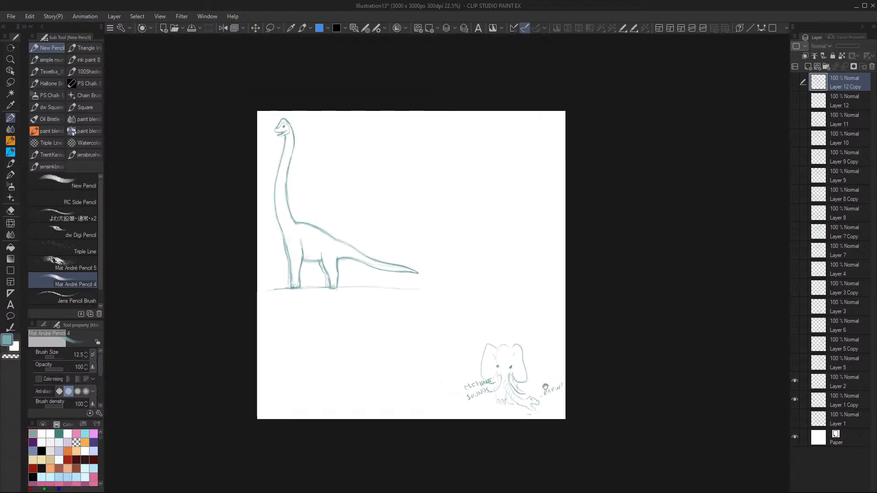
pyautogui.moveTo(581, 354); pyautogui.dragTo(602, 403)
pyautogui.click(794, 399)
pyautogui.click(795, 400)
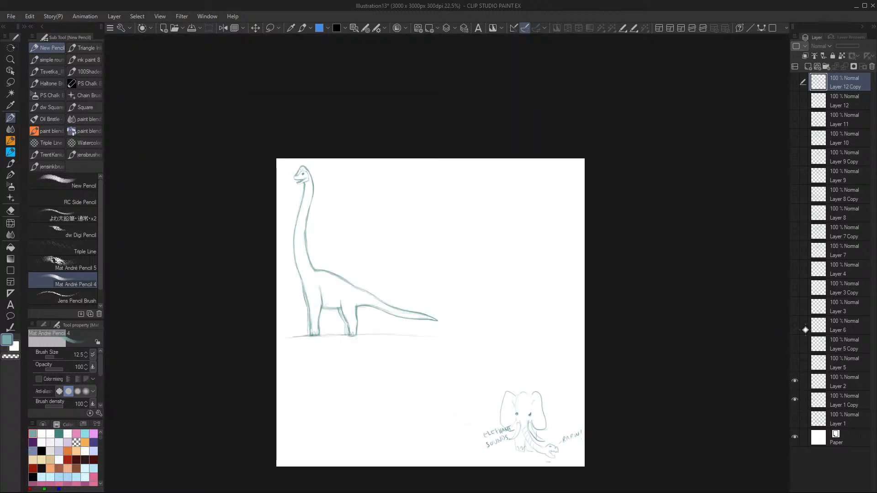
# Show Layer 12 Copy again and hide Layer 1 Copy and Layer 2 so only the T. rex scene remains
pyautogui.click(795, 81)
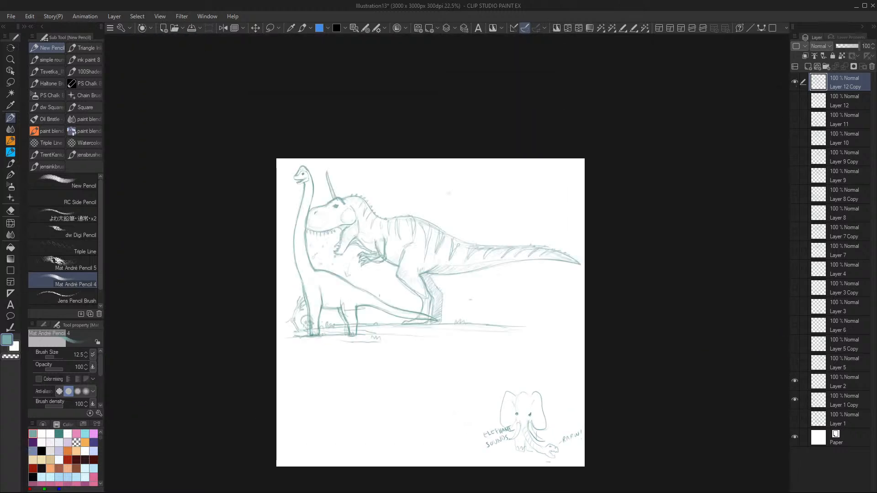
pyautogui.click(796, 400)
pyautogui.click(795, 381)
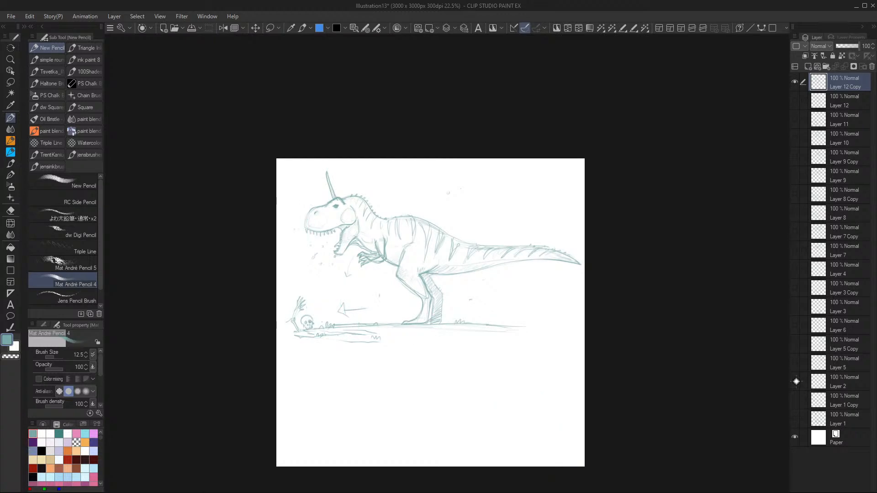
# Hand-letter the caption "T-REX" in the empty area above the tail
pyautogui.scroll(3, 398, 397)
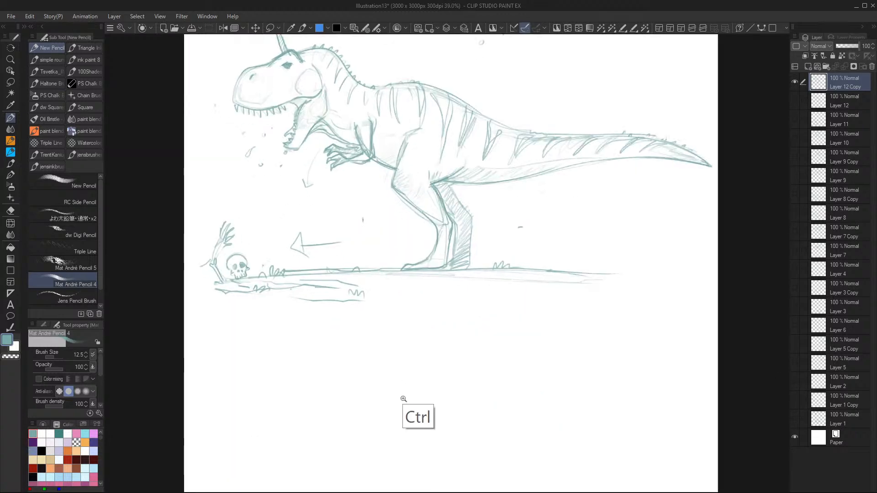
pyautogui.moveTo(503, 135)
pyautogui.mouseDown()
pyautogui.moveTo(505, 162)
pyautogui.moveTo(522, 135)
pyautogui.mouseUp()
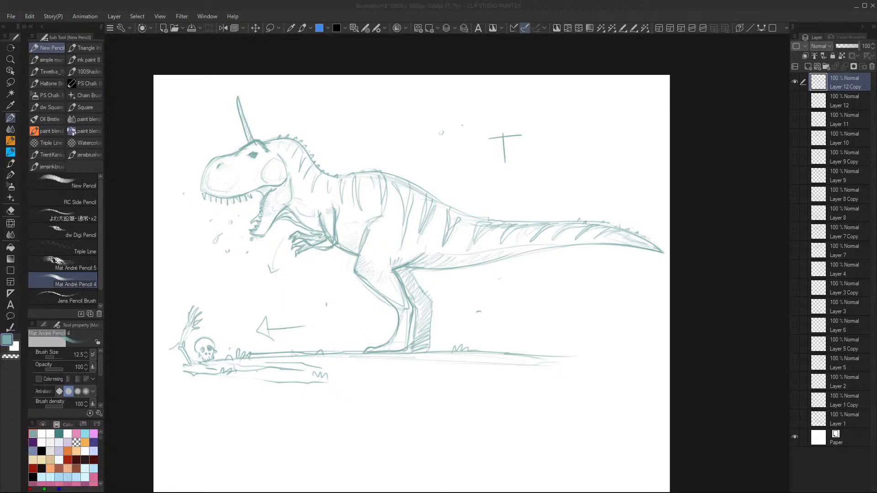
pyautogui.click(516, 143)
pyautogui.click(514, 152)
pyautogui.moveTo(528, 141); pyautogui.dragTo(528, 162)
pyautogui.moveTo(526, 142)
pyautogui.mouseDown()
pyautogui.moveTo(541, 159)
pyautogui.moveTo(558, 160)
pyautogui.mouseUp()
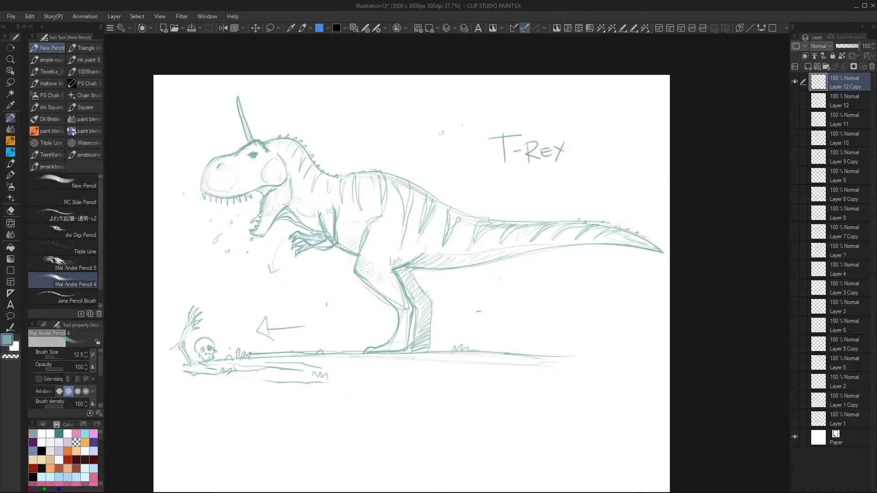
# Undo the caption strokes back to the initial T
pyautogui.hotkey('ctrl', 'z')
pyautogui.hotkey('ctrl', 'z')
pyautogui.hotkey('ctrl', 'z')
pyautogui.hotkey('ctrl', 'z')
pyautogui.hotkey('ctrl', 'z')
pyautogui.hotkey('ctrl', 'z')
pyautogui.hotkey('ctrl', 'z')
# Extend the T above the tail into the handwritten message "THANKS 4 WATCHING!"
pyautogui.moveTo(517, 143)
pyautogui.mouseDown()
pyautogui.moveTo(516, 161)
pyautogui.moveTo(535, 157)
pyautogui.mouseUp()
pyautogui.moveTo(528, 152)
pyautogui.mouseDown()
pyautogui.moveTo(549, 144)
pyautogui.moveTo(549, 161)
pyautogui.mouseUp()
pyautogui.moveTo(556, 139)
pyautogui.mouseDown()
pyautogui.moveTo(557, 160)
pyautogui.moveTo(568, 142)
pyautogui.moveTo(566, 162)
pyautogui.moveTo(579, 145)
pyautogui.moveTo(573, 160)
pyautogui.moveTo(519, 176)
pyautogui.moveTo(529, 208)
pyautogui.moveTo(505, 211)
pyautogui.moveTo(510, 197)
pyautogui.moveTo(523, 209)
pyautogui.moveTo(545, 198)
pyautogui.mouseUp()
pyautogui.moveTo(555, 201); pyautogui.dragTo(554, 212)
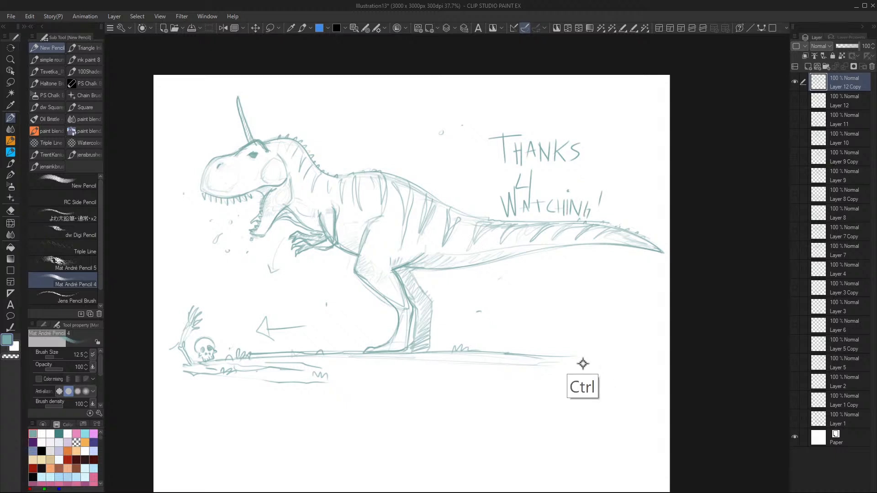
# Undo all the lettering above the tail
pyautogui.hotkey('ctrl', 'z')
pyautogui.hotkey('ctrl', 'z')
pyautogui.hotkey('ctrl', 'z')
pyautogui.hotkey('ctrl', 'z')
pyautogui.hotkey('ctrl', 'z')
pyautogui.hotkey('ctrl', 'z')
pyautogui.hotkey('ctrl', 'z')
pyautogui.hotkey('ctrl', 'z')
pyautogui.hotkey('ctrl', 'z')
pyautogui.hotkey('ctrl', 'z')
pyautogui.hotkey('ctrl', 'z')
pyautogui.hotkey('ctrl', 'z')
pyautogui.hotkey('ctrl', 'z')
pyautogui.hotkey('ctrl', 'z')
pyautogui.hotkey('ctrl', 'z')
pyautogui.hotkey('ctrl', 'z')
pyautogui.hotkey('ctrl', 'z')
pyautogui.hotkey('ctrl', 'z')
pyautogui.hotkey('ctrl', 'z')
pyautogui.hotkey('ctrl', 'z')
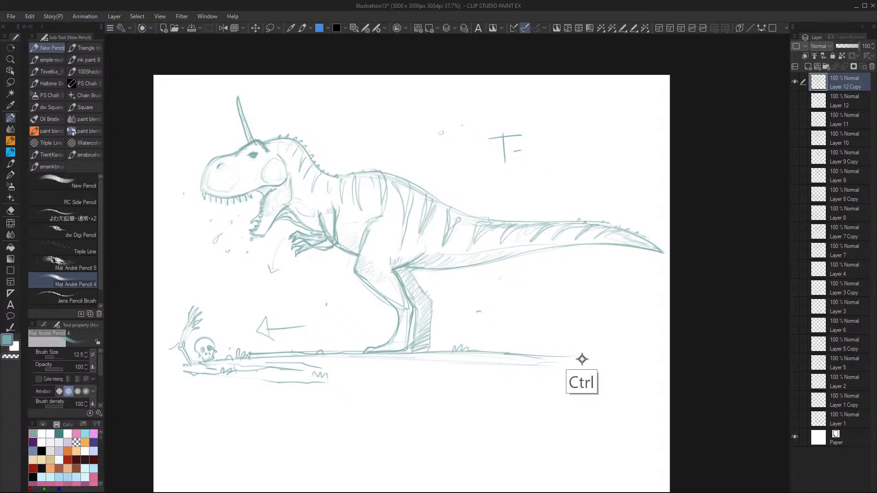
# Hand-letter "HAPPY FRIDAY &" on two slanted lines in front of the T. rex's open mouth
pyautogui.moveTo(387, 352); pyautogui.dragTo(402, 356)
pyautogui.moveTo(307, 274); pyautogui.dragTo(482, 386)
pyautogui.moveTo(242, 264)
pyautogui.mouseDown()
pyautogui.moveTo(246, 280)
pyautogui.moveTo(263, 271)
pyautogui.mouseUp()
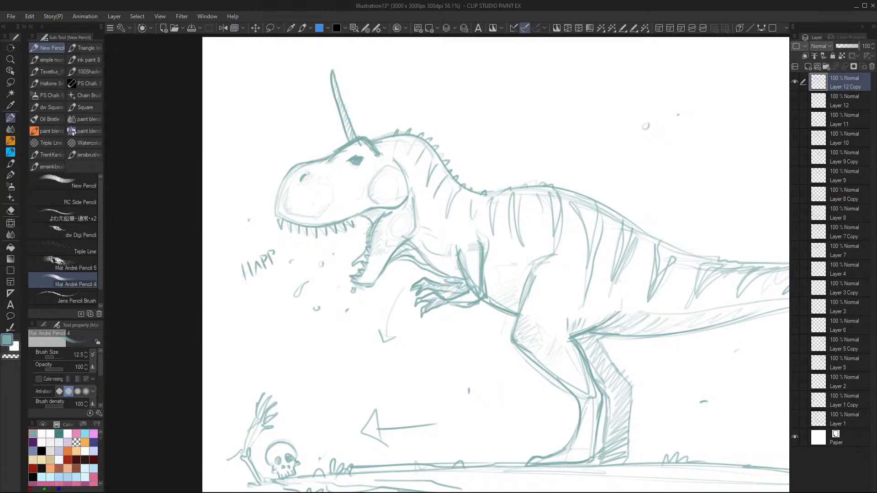
pyautogui.moveTo(260, 291); pyautogui.dragTo(261, 305)
pyautogui.moveTo(261, 291)
pyautogui.mouseDown()
pyautogui.moveTo(269, 300)
pyautogui.moveTo(275, 294)
pyautogui.mouseUp()
pyautogui.moveTo(285, 276); pyautogui.dragTo(284, 290)
pyautogui.moveTo(310, 259); pyautogui.dragTo(306, 273)
# Letter "Beyond!" as a third line and add a short speech stroke linking the message to the mouth
pyautogui.moveTo(259, 318); pyautogui.dragTo(263, 337)
pyautogui.moveTo(262, 318)
pyautogui.mouseDown()
pyautogui.moveTo(287, 314)
pyautogui.moveTo(291, 330)
pyautogui.moveTo(307, 305)
pyautogui.mouseUp()
pyautogui.moveTo(311, 301); pyautogui.dragTo(312, 294)
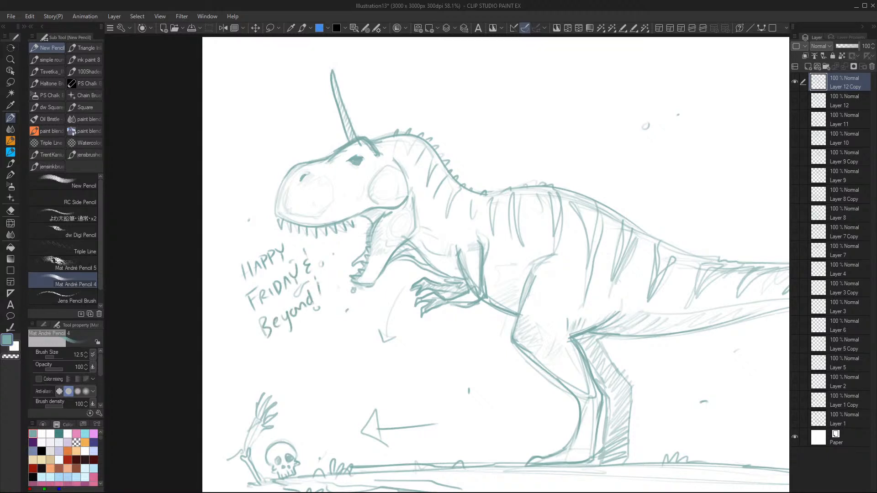
pyautogui.moveTo(330, 262); pyautogui.dragTo(344, 250)
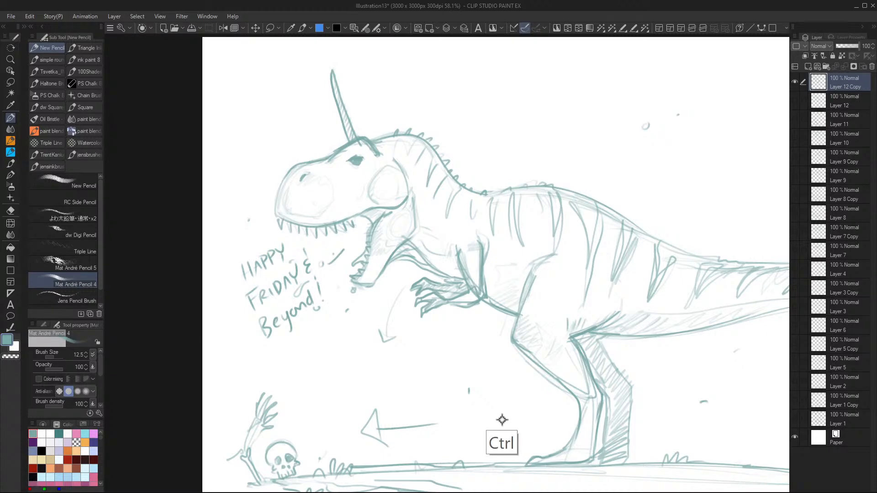
pyautogui.moveTo(450, 416); pyautogui.dragTo(465, 412)
pyautogui.moveTo(350, 373); pyautogui.dragTo(484, 393)
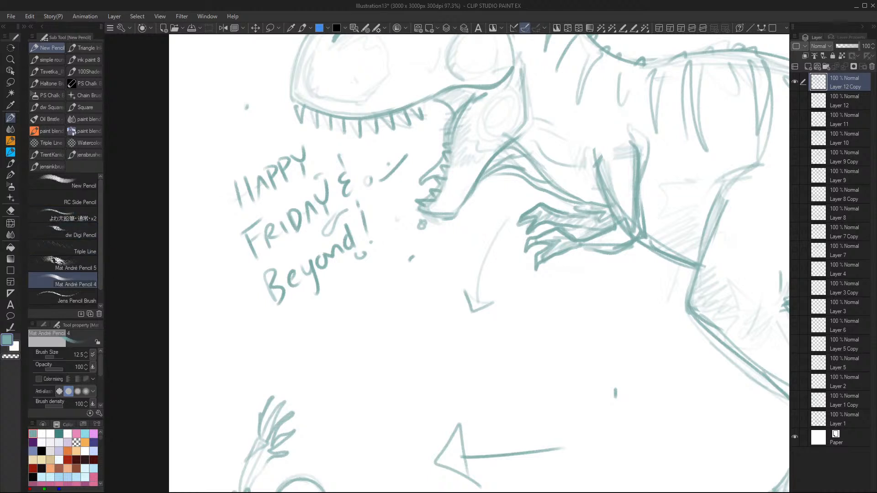
pyautogui.moveTo(426, 233); pyautogui.dragTo(380, 371)
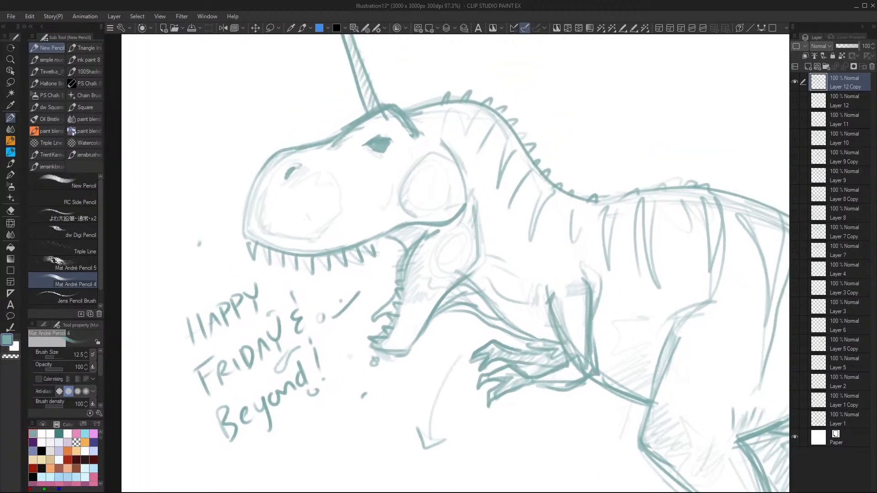